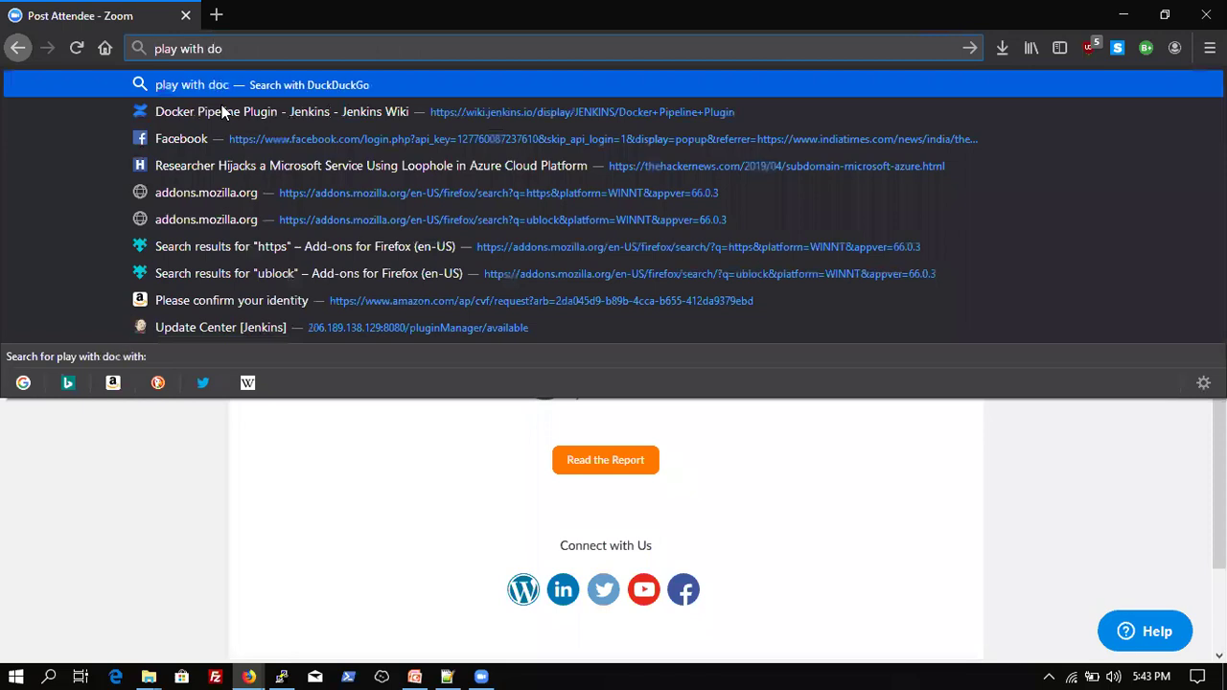
Search for 'play with docker', open labs.play-with-docker.com and choose Login with Docker
key("Return")
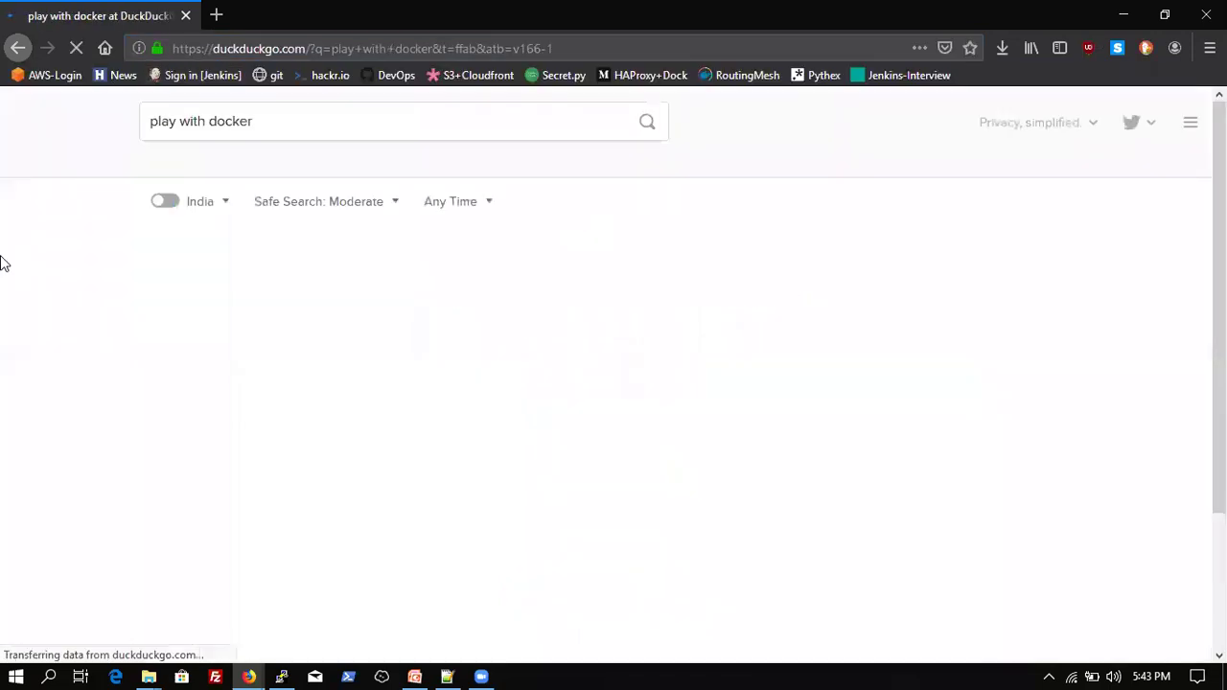
left_click(249, 251)
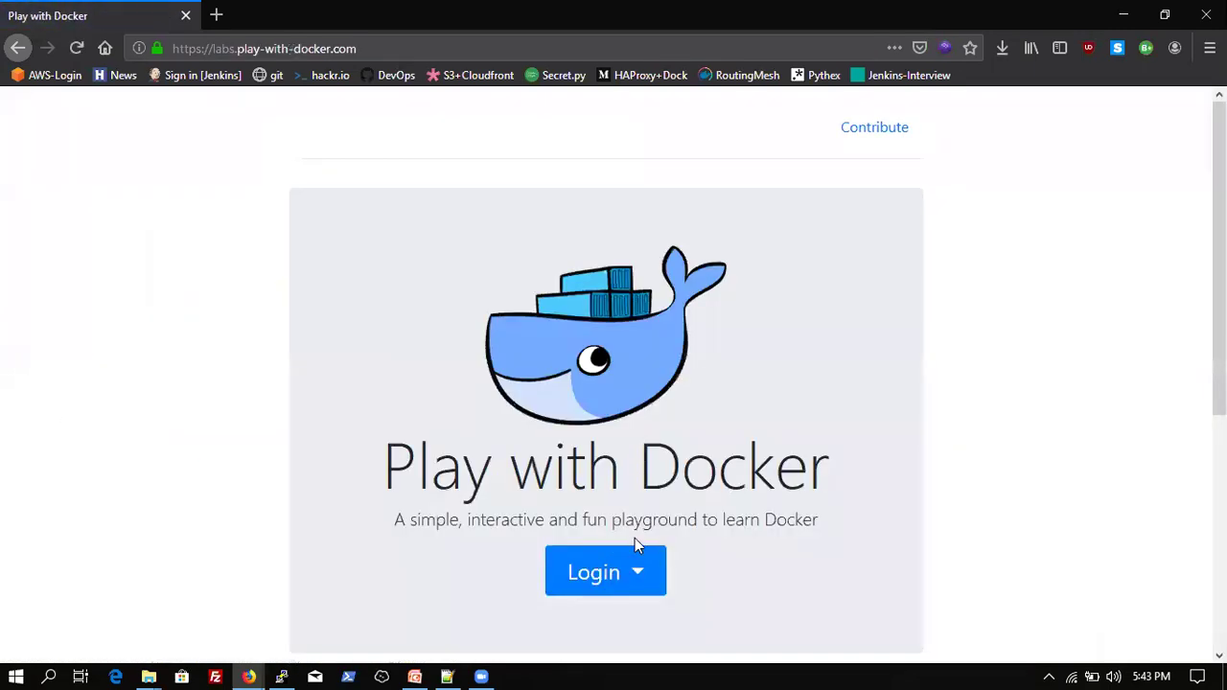
left_click(635, 573)
left_click(612, 621)
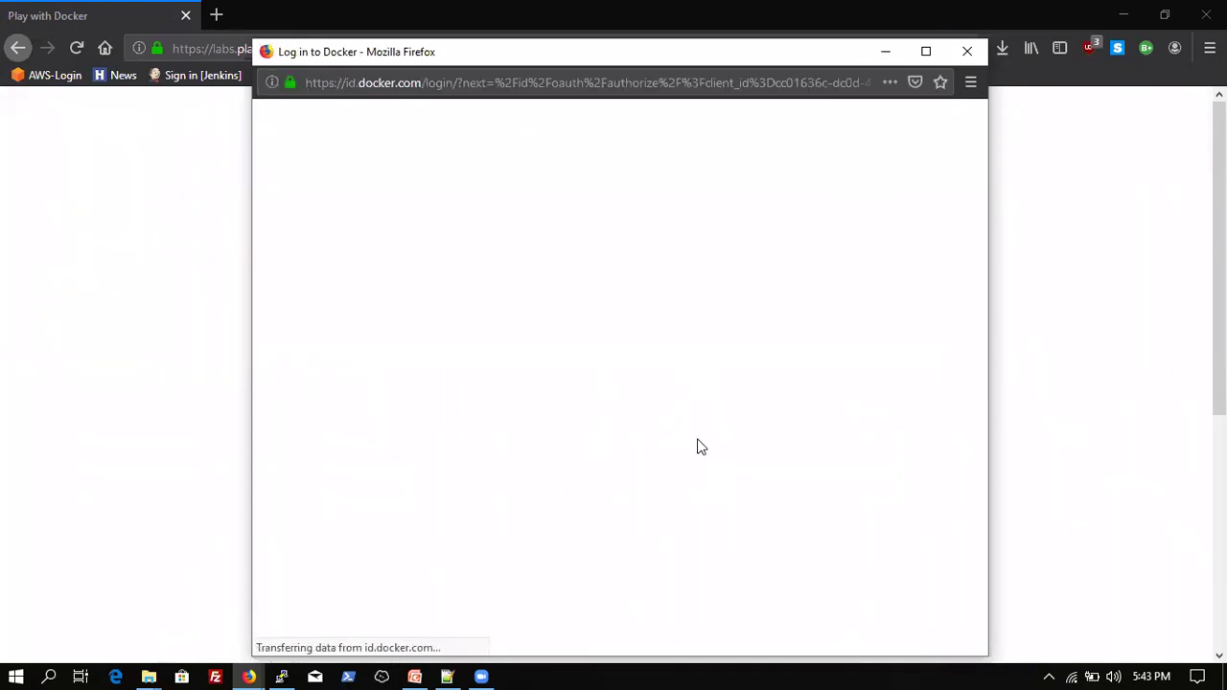
Enter the Docker ID and account password in the Docker sign-in window and submit
left_click(607, 432)
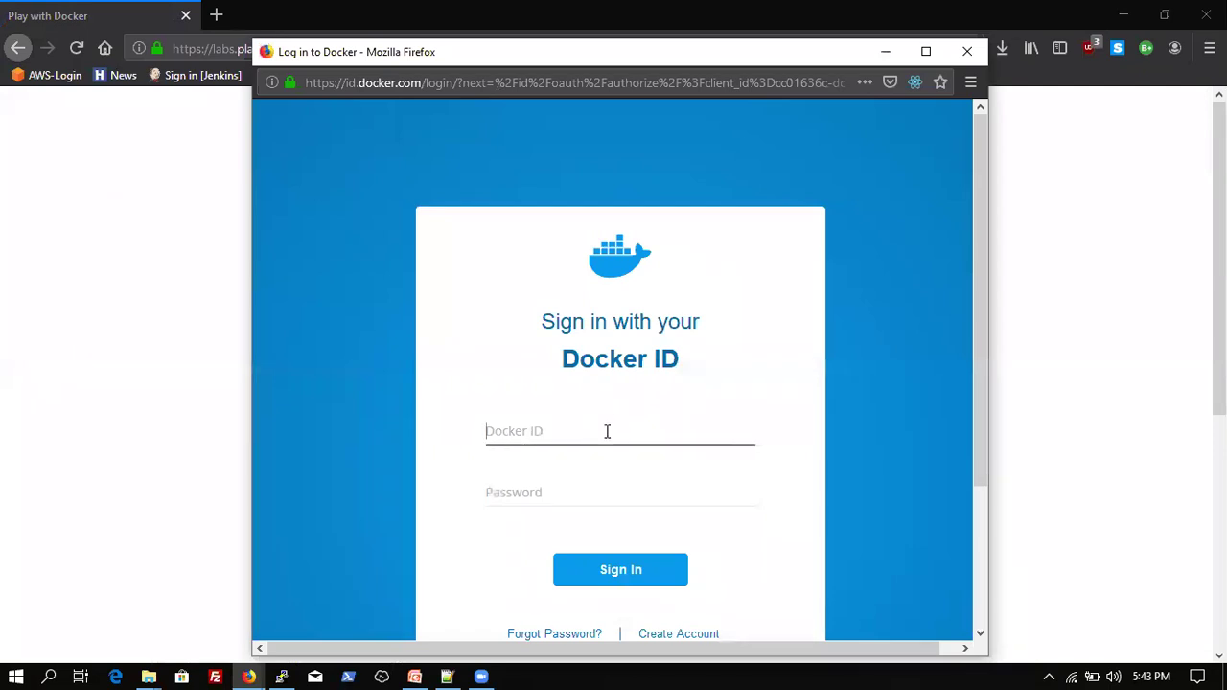
type("Raiyan")
key("Tab")
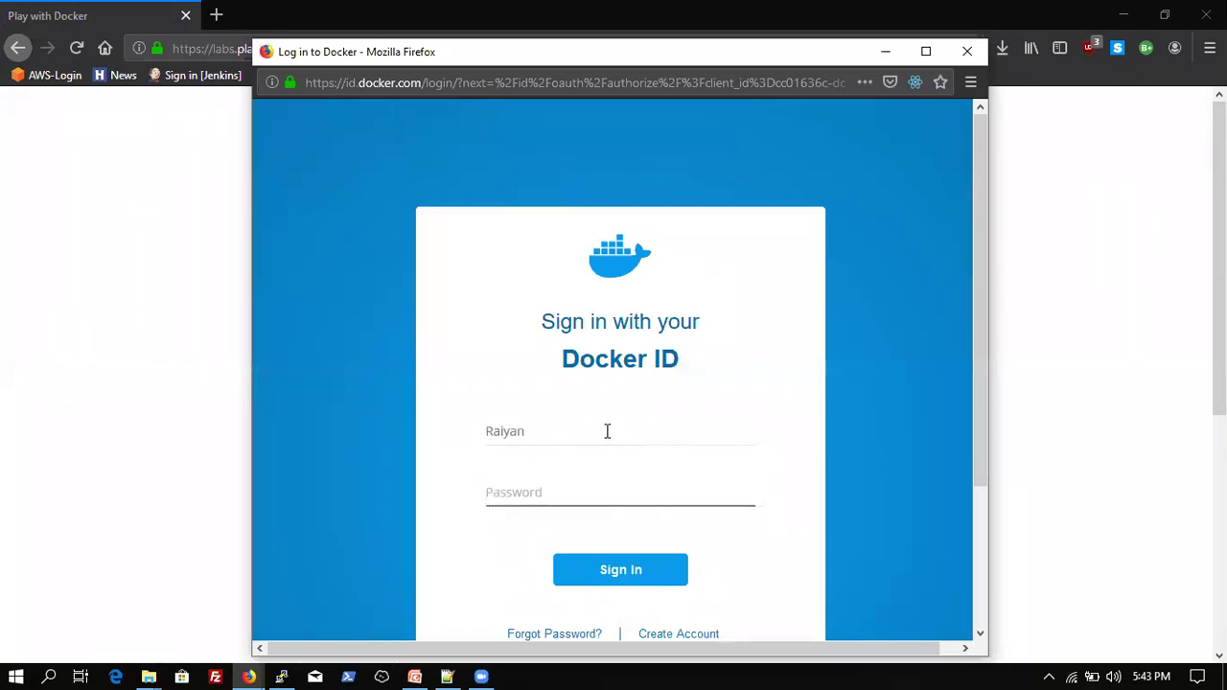
type("***********")
key("Return")
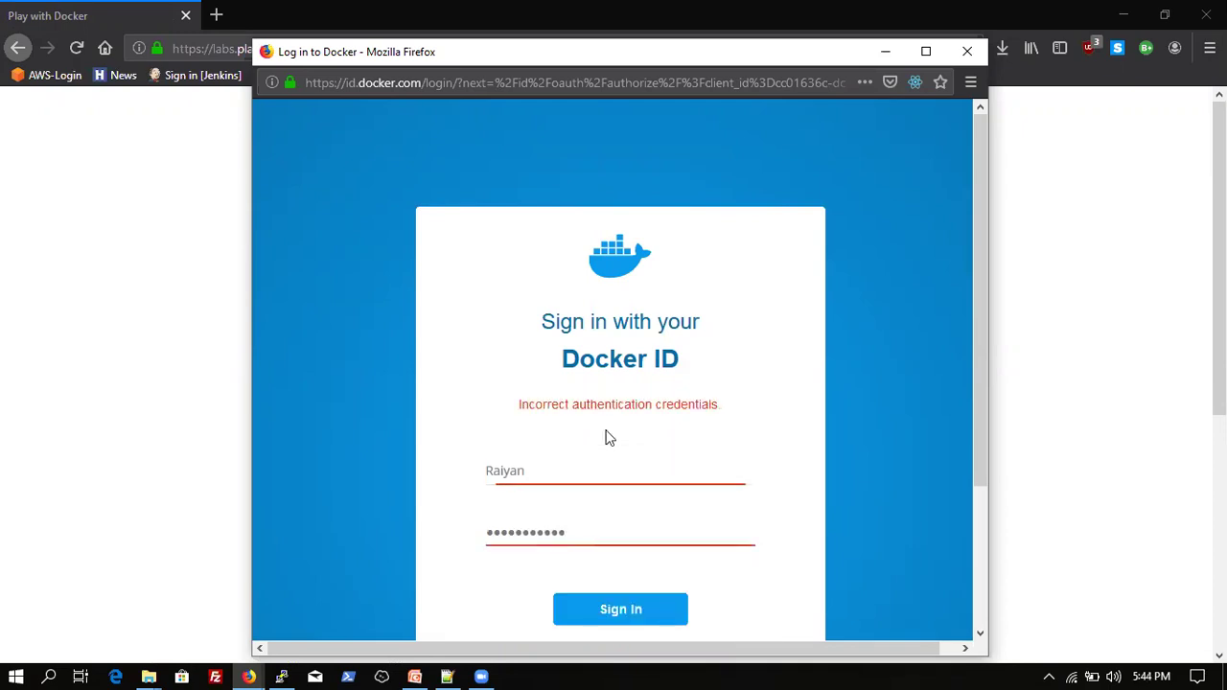
Retype the rejected password and resubmit several times, then minimize the sign-in popup
double_click(518, 527)
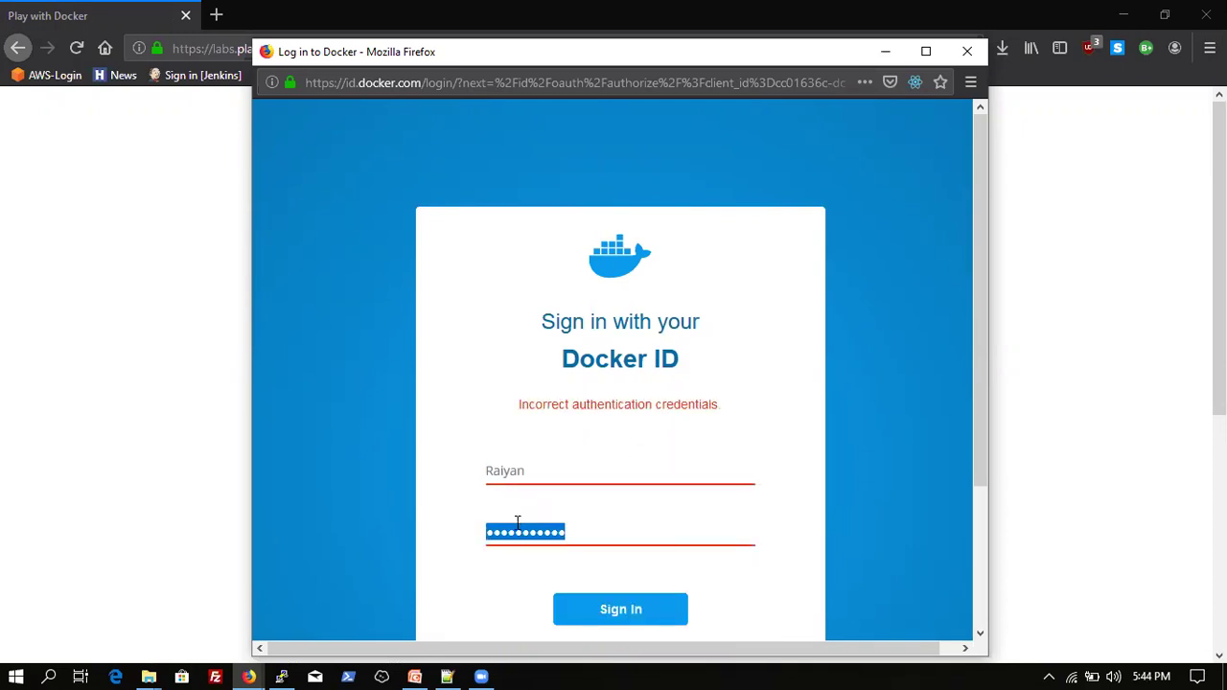
type("*********")
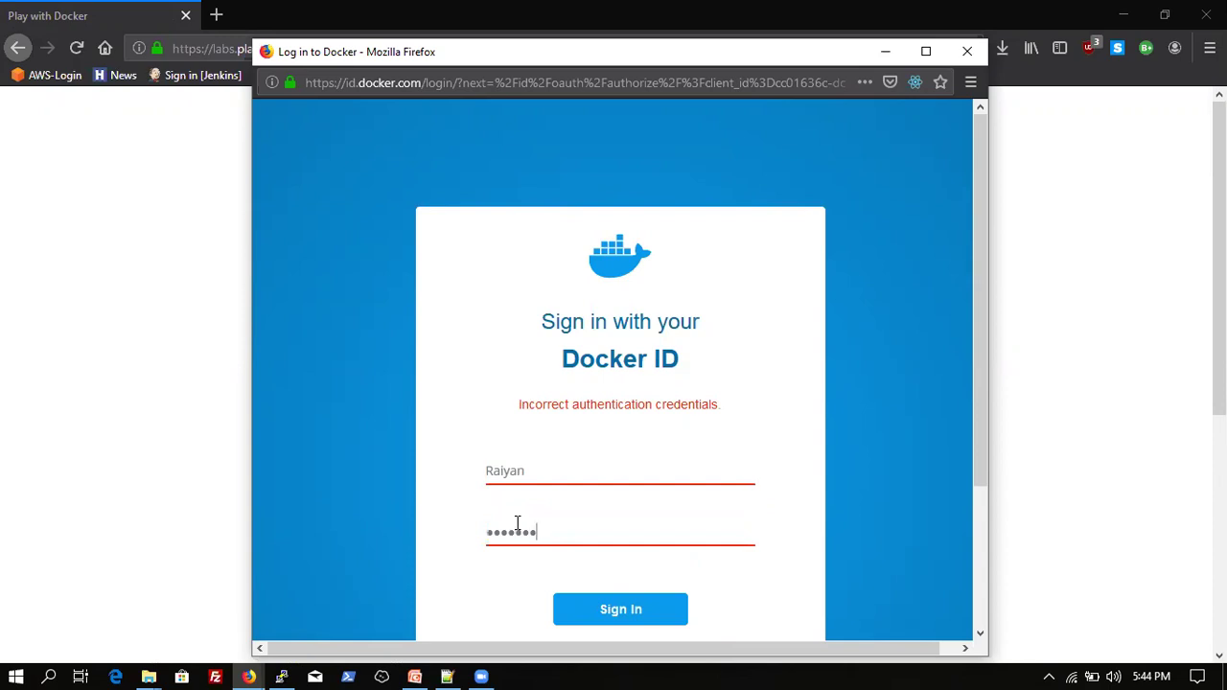
key("Return")
double_click(575, 537)
type("**********")
key("Return")
double_click(567, 537)
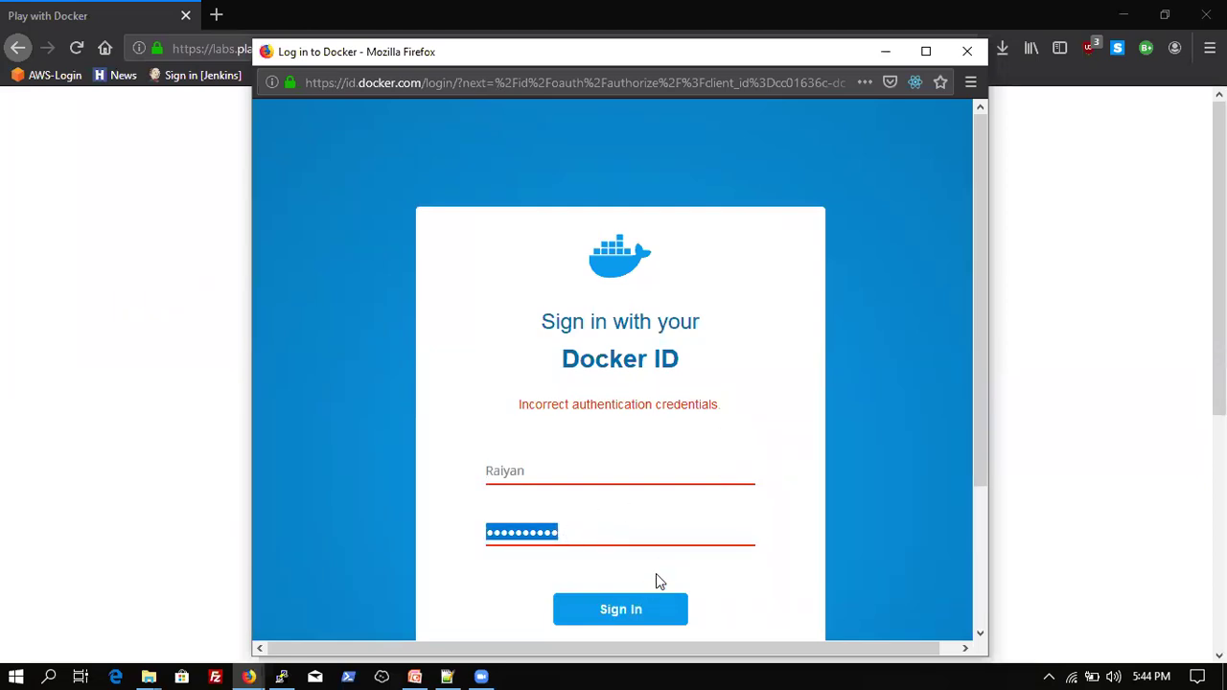
type("*********")
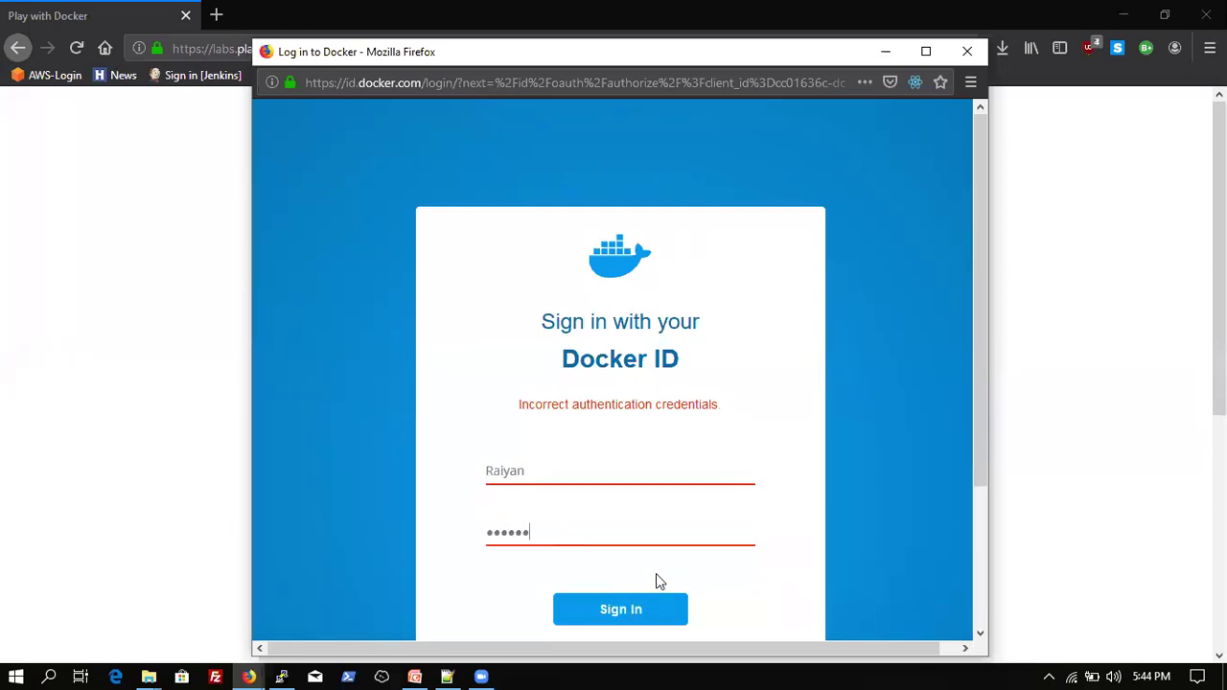
double_click(608, 520)
type("*********")
key("Return")
left_click(884, 54)
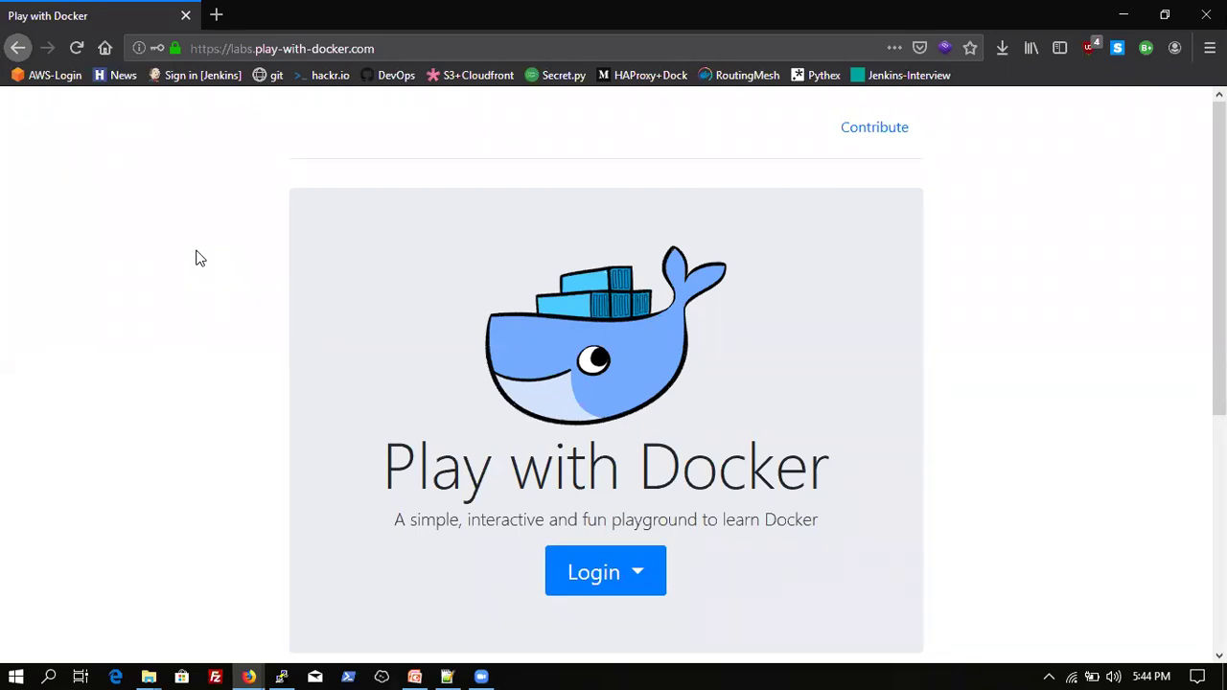
Retry the Docker login option twice from the Play with Docker landing page
left_click(656, 583)
left_click(582, 633)
left_click(623, 573)
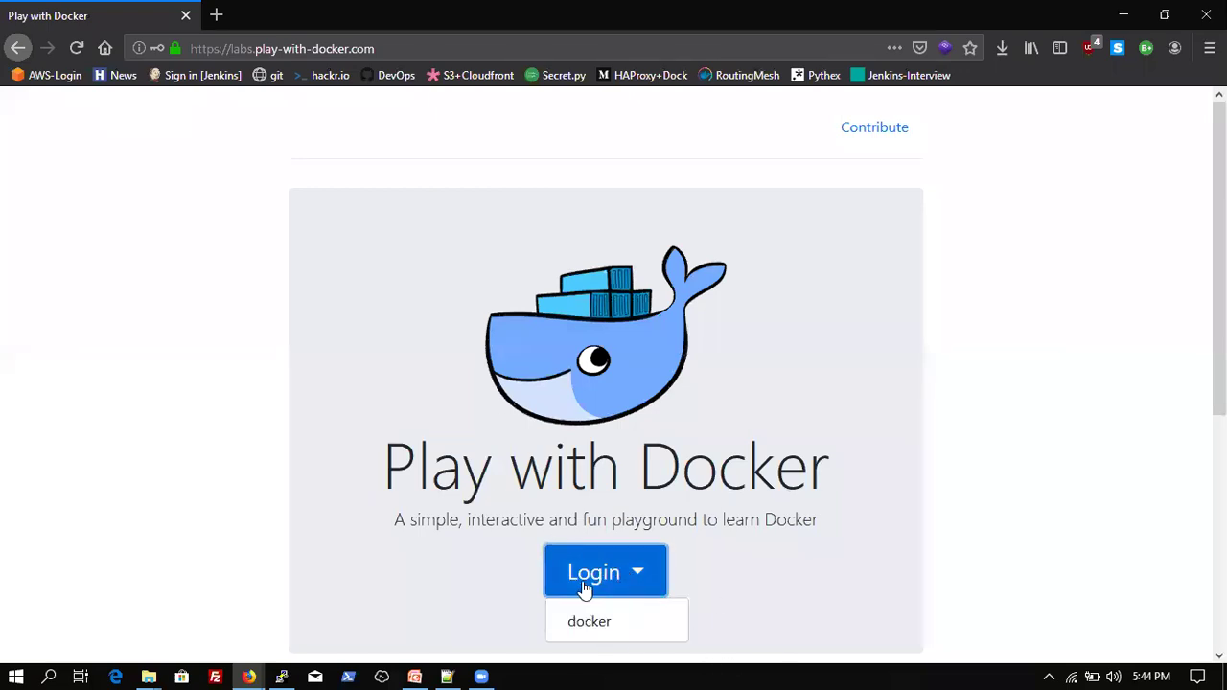
left_click(604, 631)
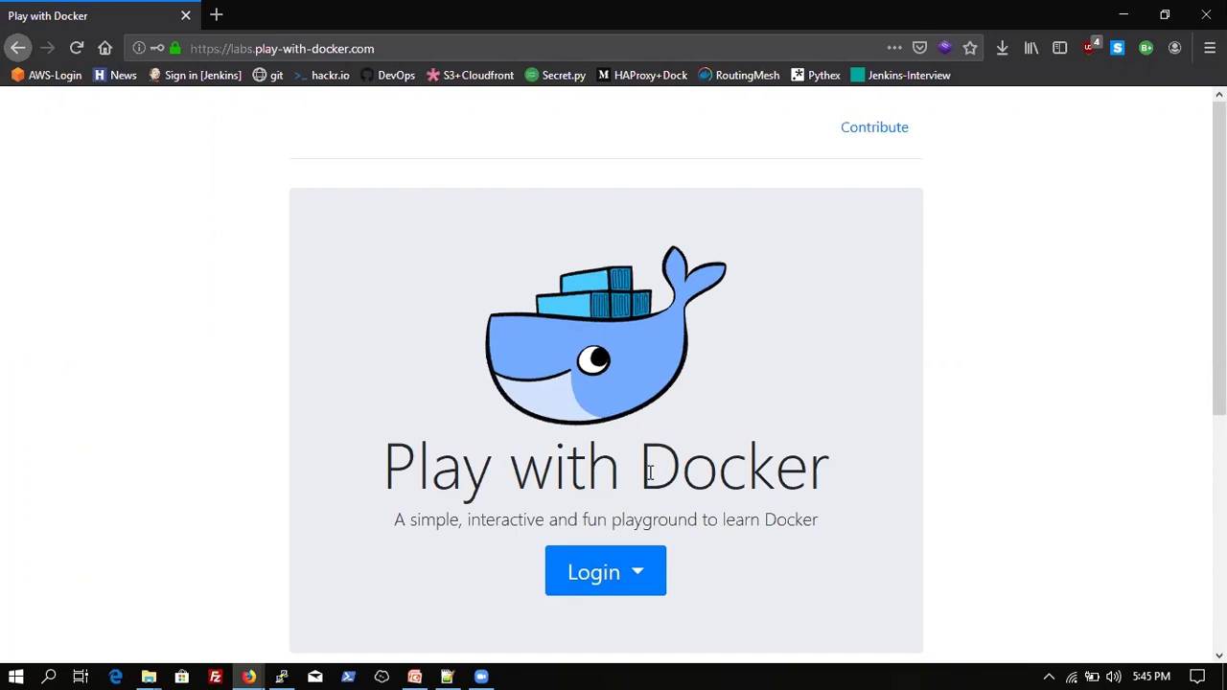
scroll(649, 480, "down", 3)
scroll(649, 482, "up", 3)
Open an empty new tab beside Play with Docker, then maximize and minimize Firefox
double_click(851, 19)
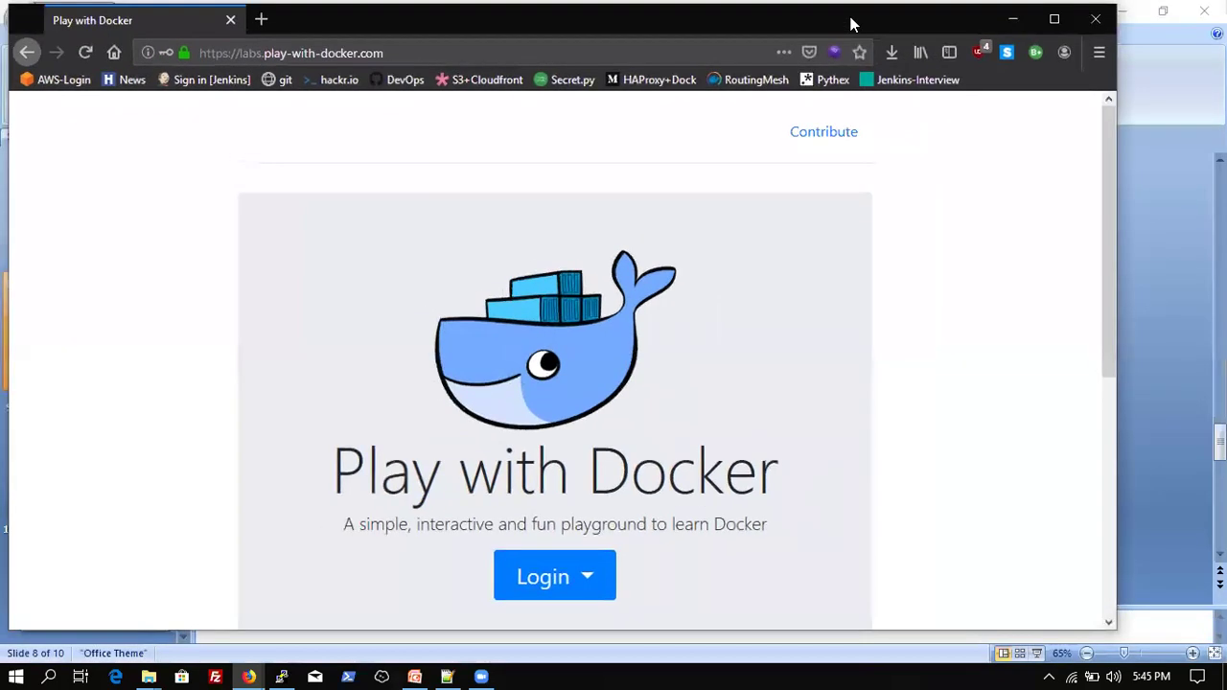
left_click_drag(367, 19, 403, 84)
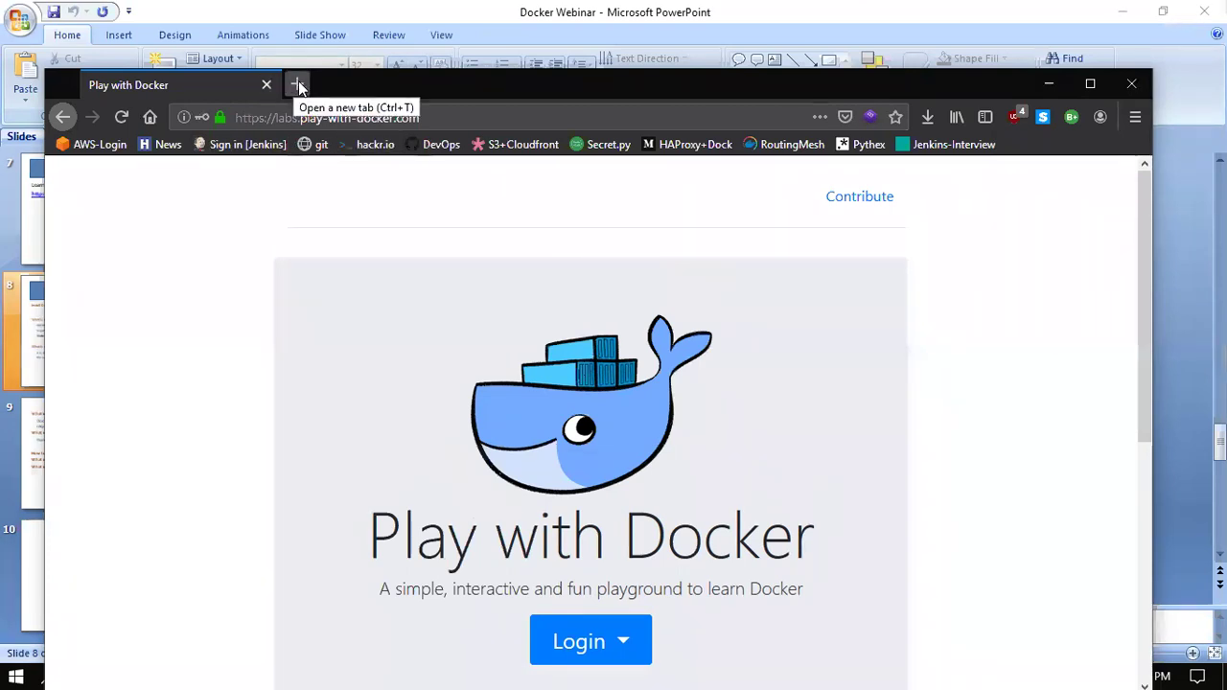
left_click(296, 85)
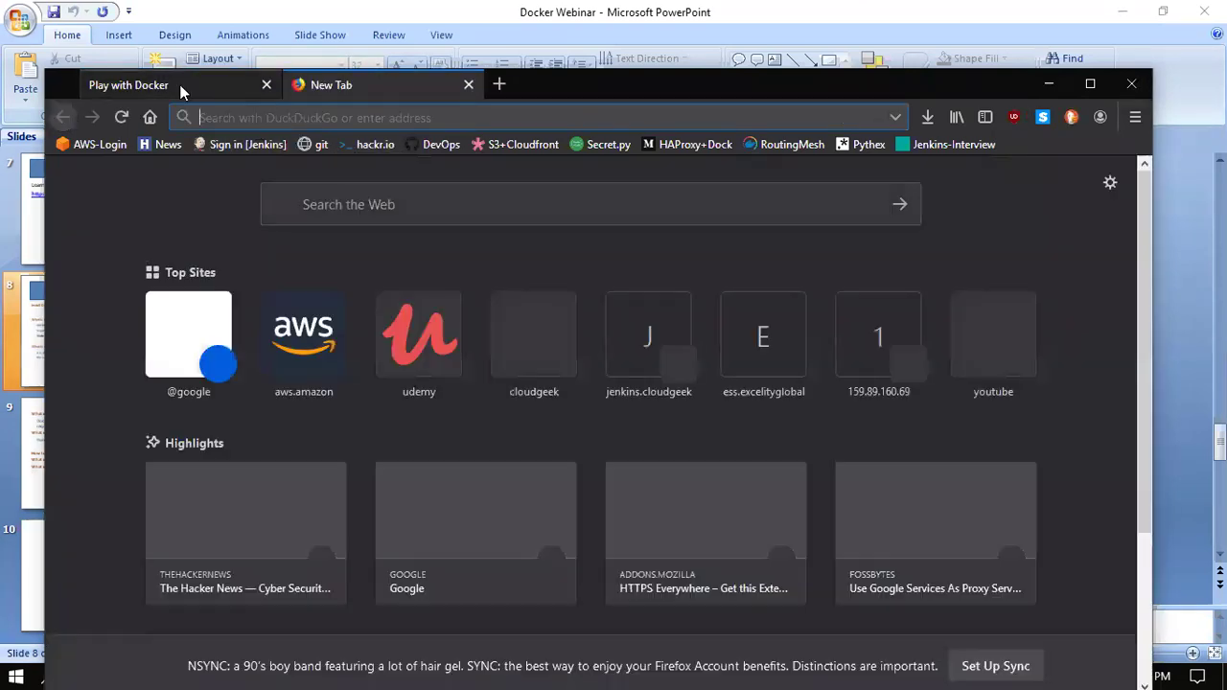
left_click(220, 84)
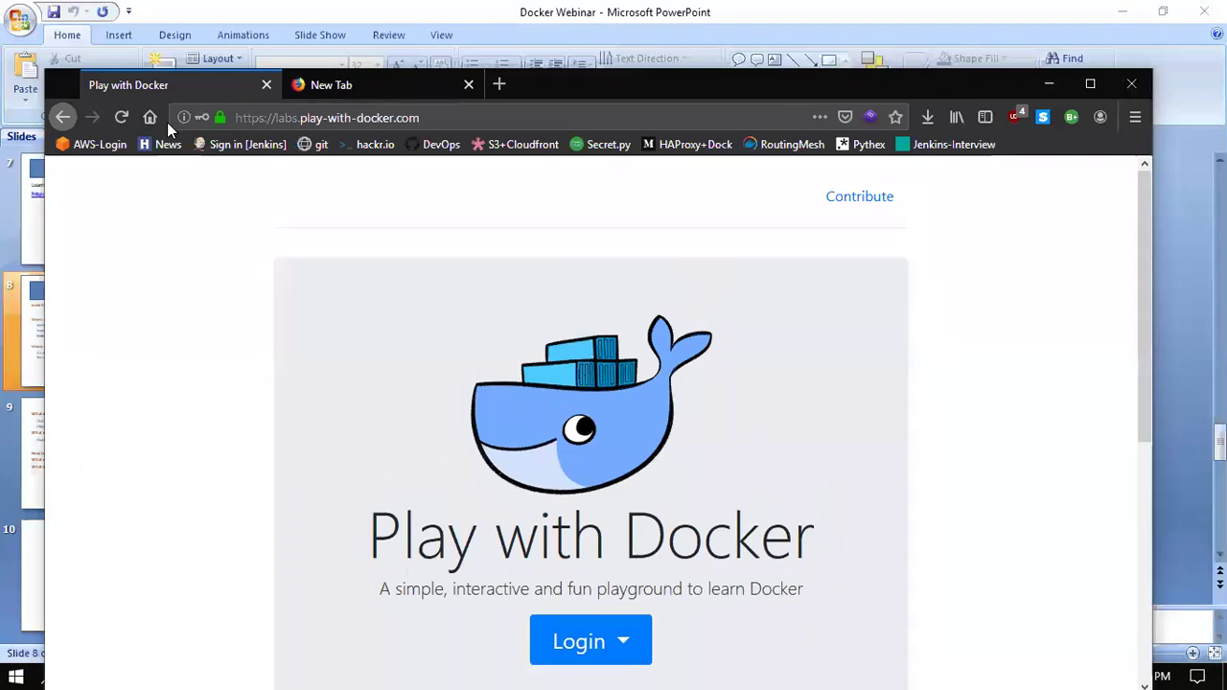
left_click(1090, 84)
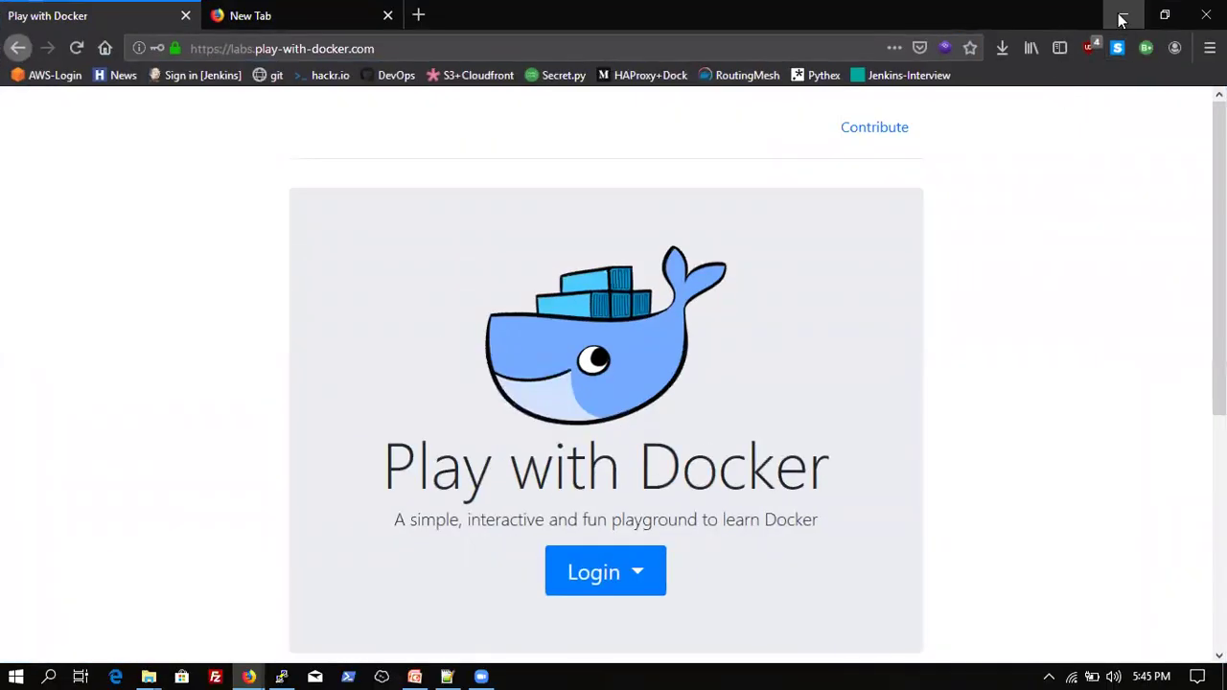
left_click(1121, 19)
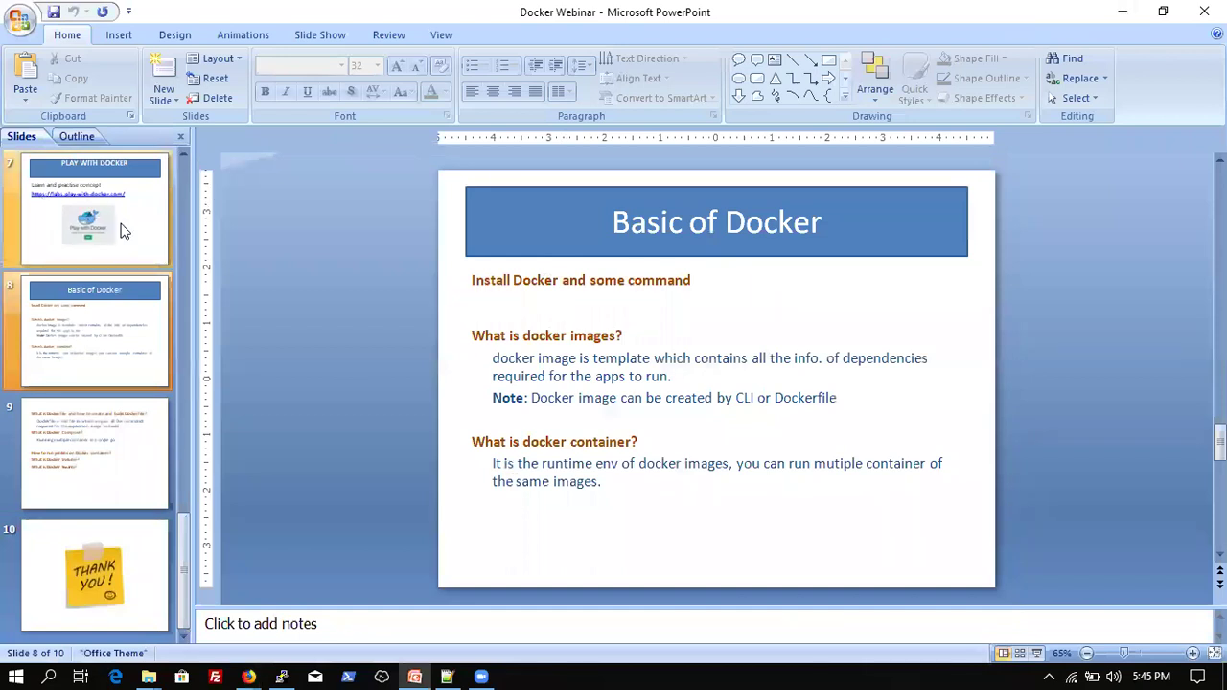
Present the Docker Webinar slides from the start, end the show, and minimize PowerPoint
key("F5")
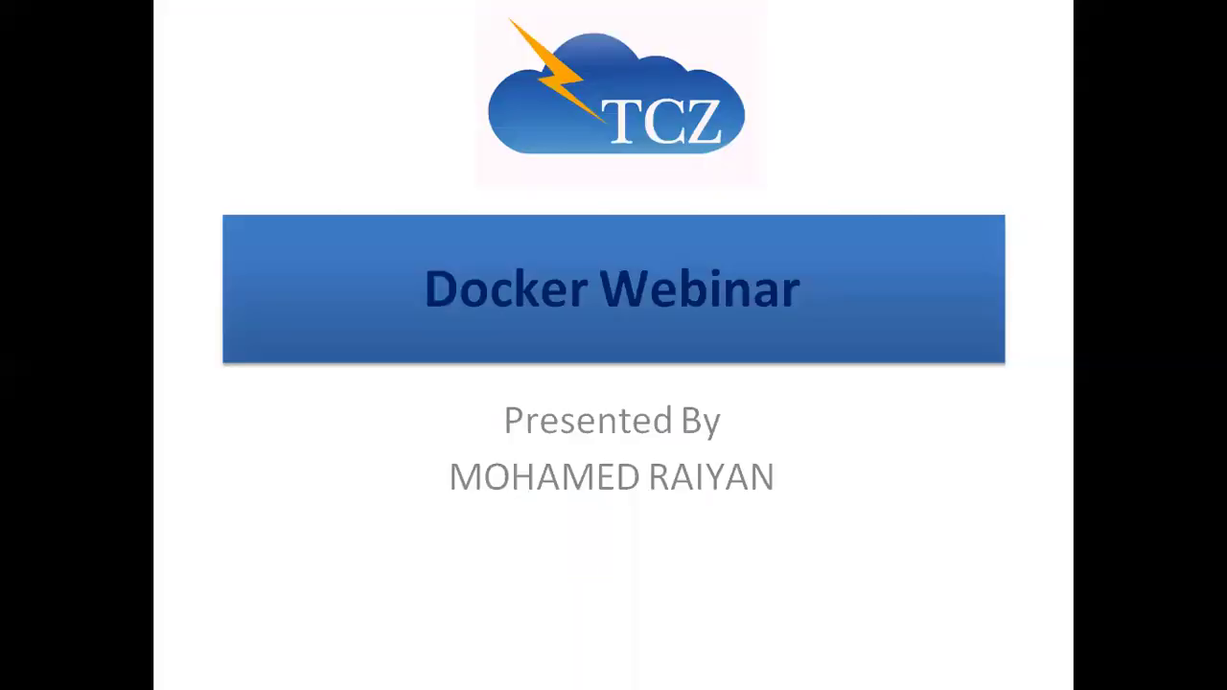
key("Right")
key("Right")
key("Right")
key("Right")
key("Right")
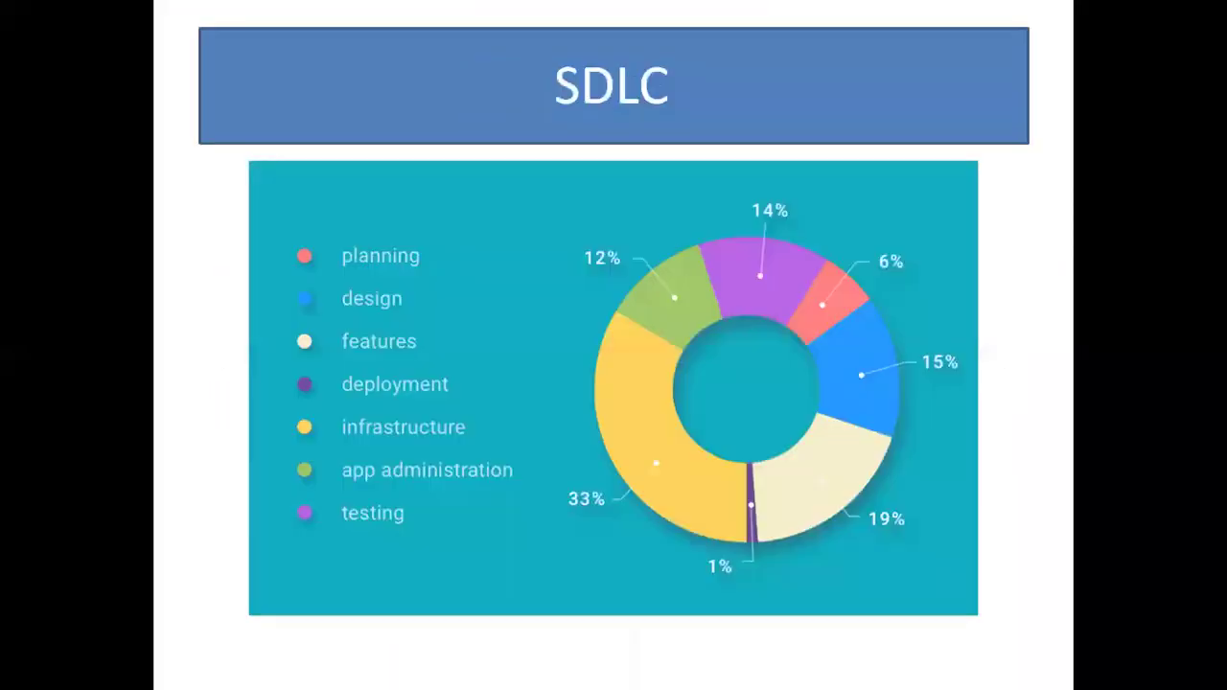
key("Right")
key("Right")
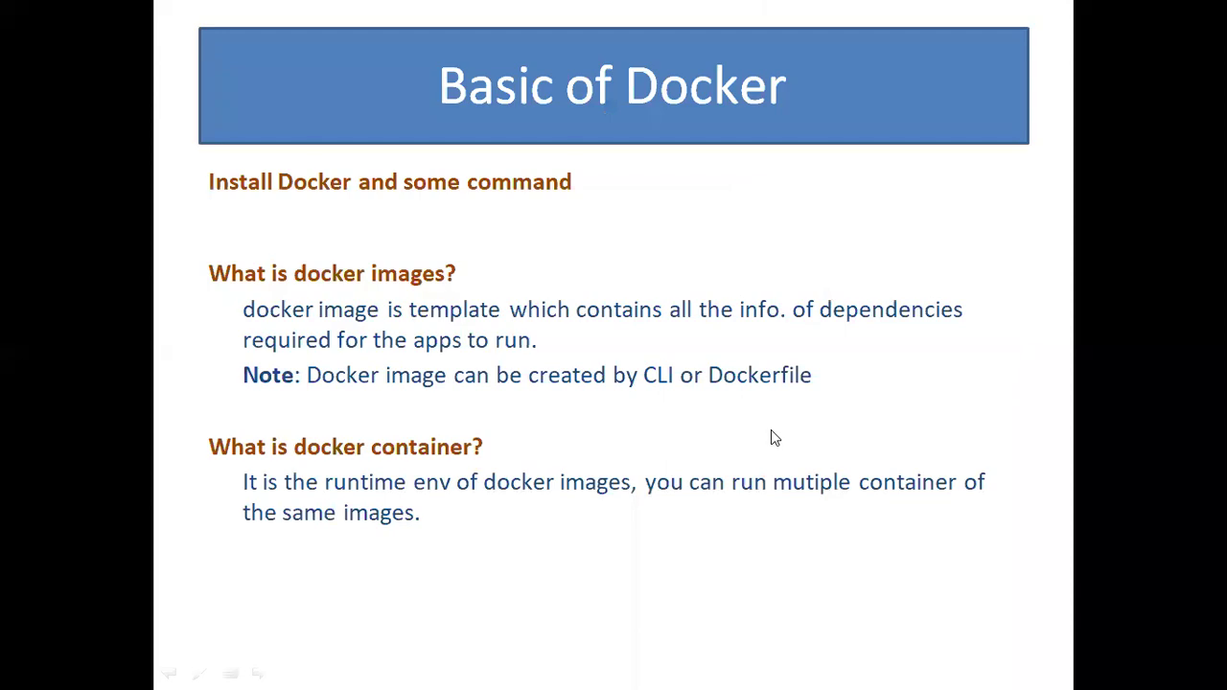
key("Escape")
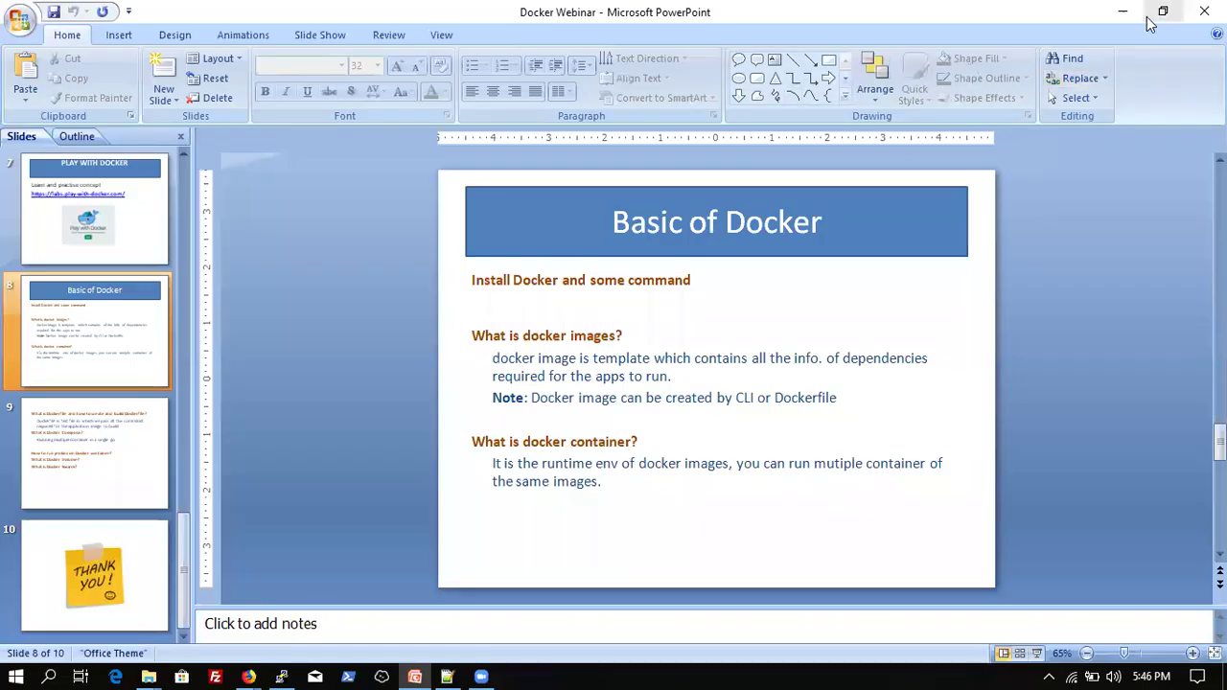
left_click(1122, 13)
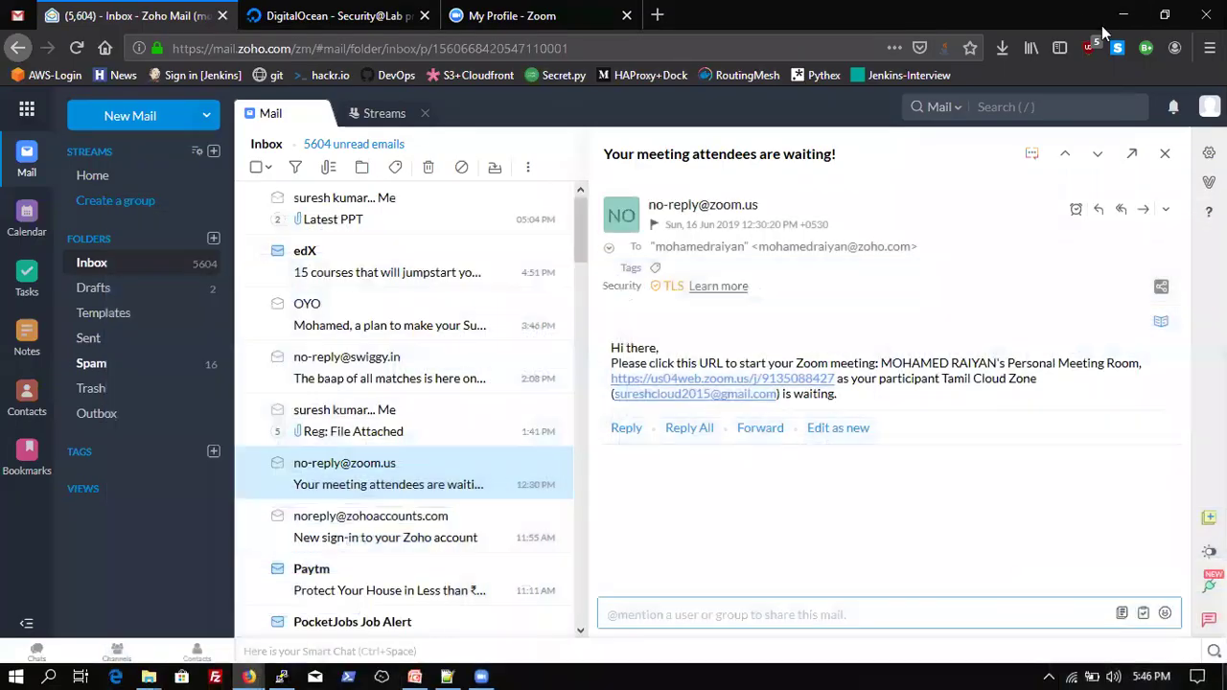
Dismiss the PuTTY error, launch Termius and connect to the Test-Docker host
left_click(1123, 15)
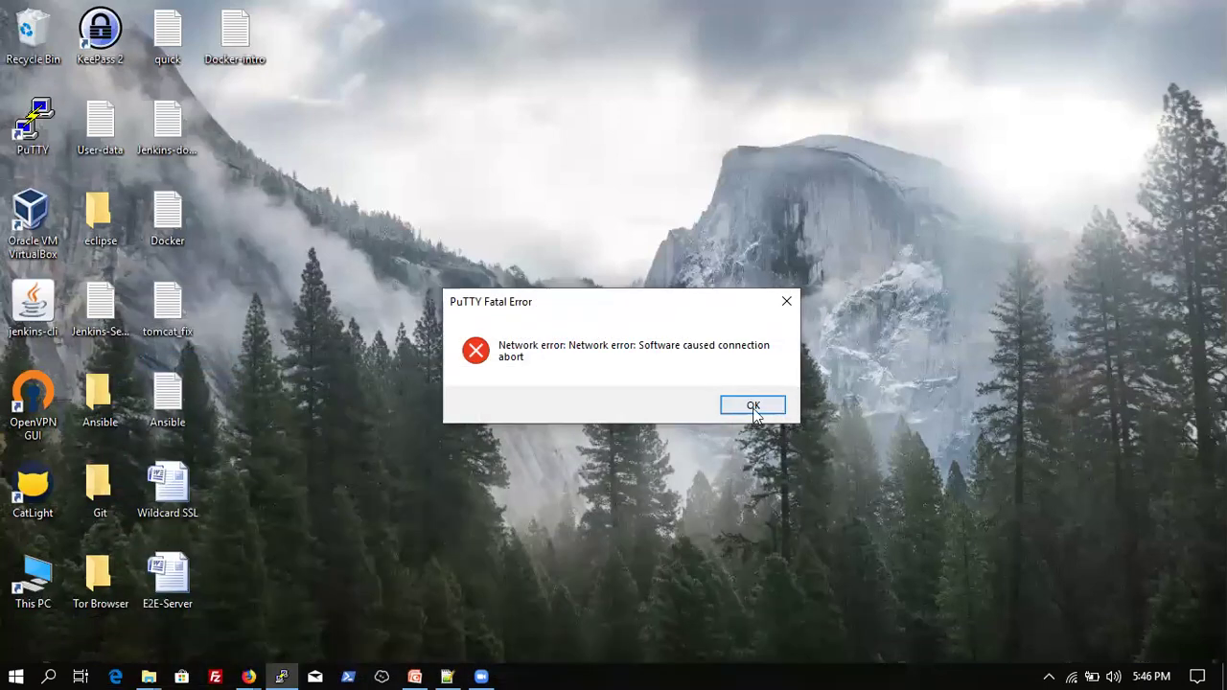
left_click(746, 406)
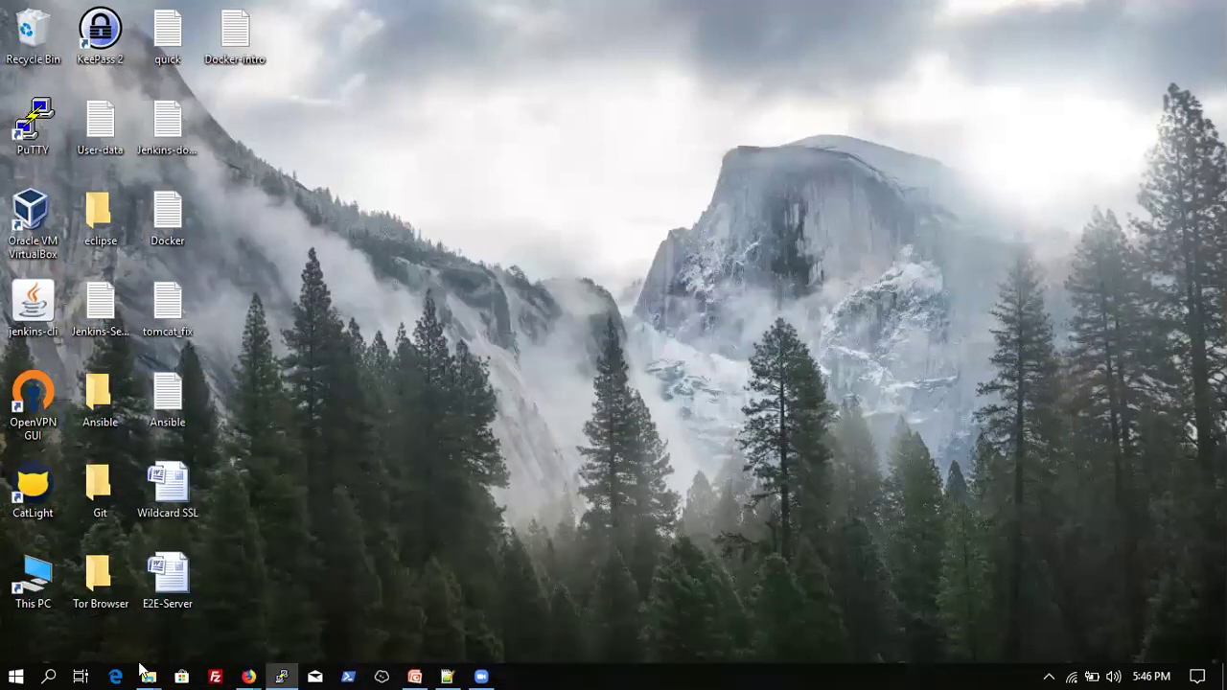
left_click(382, 677)
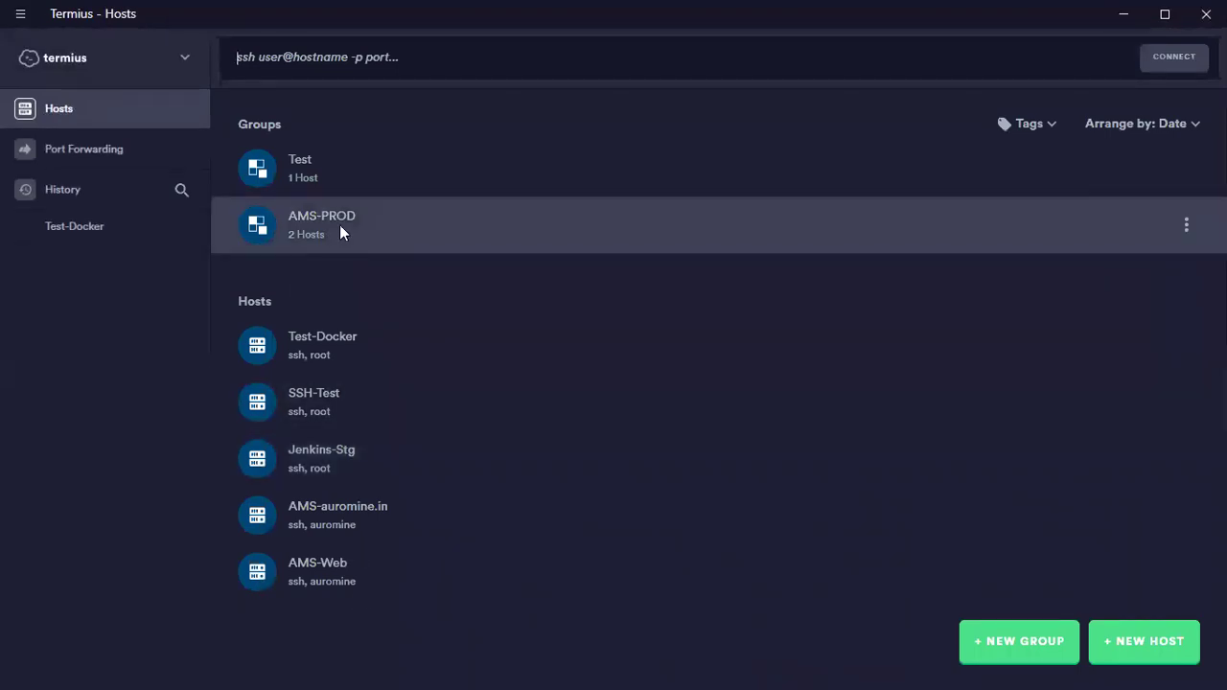
left_click(353, 173)
double_click(362, 242)
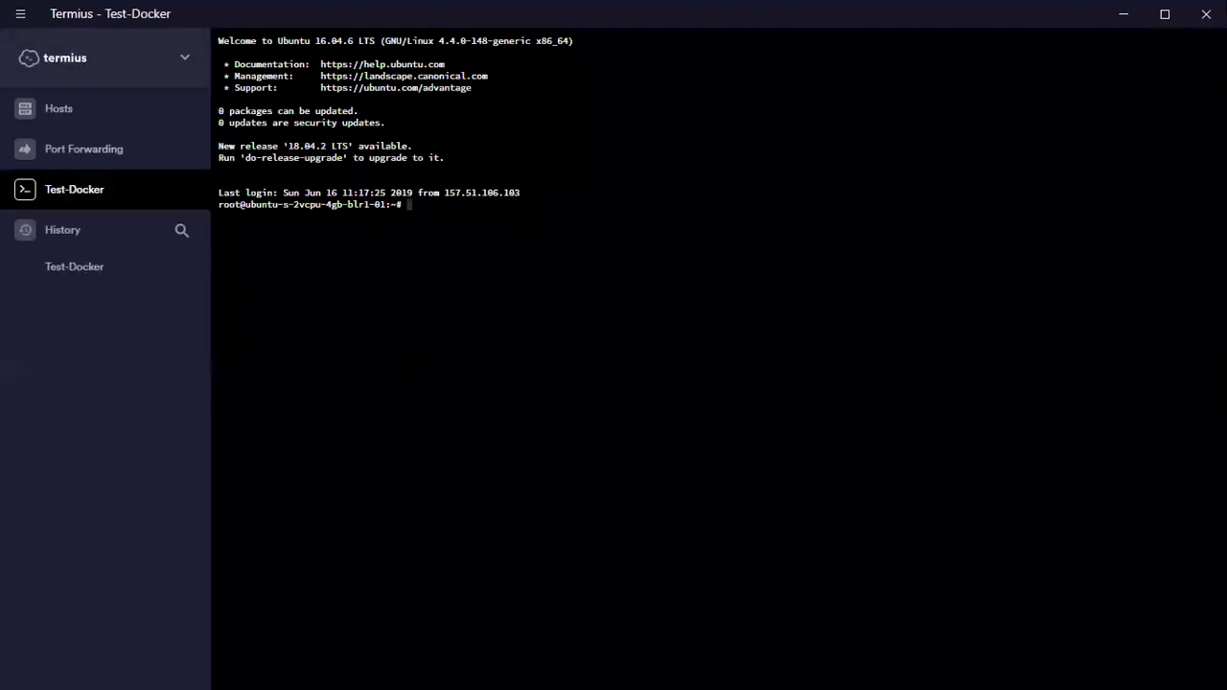
Enlarge the terminal font, run ls with no output, and minimize Termius
key("ctrl+equal")
key("ctrl+equal")
key("ctrl+equal")
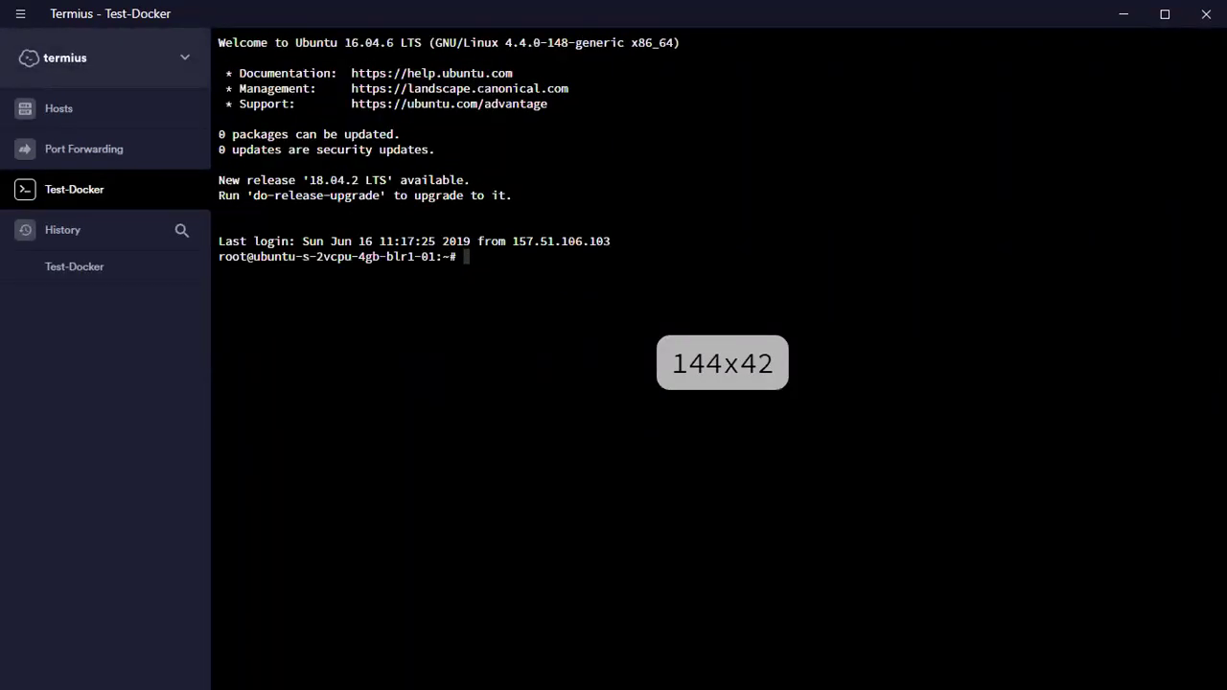
key("Return")
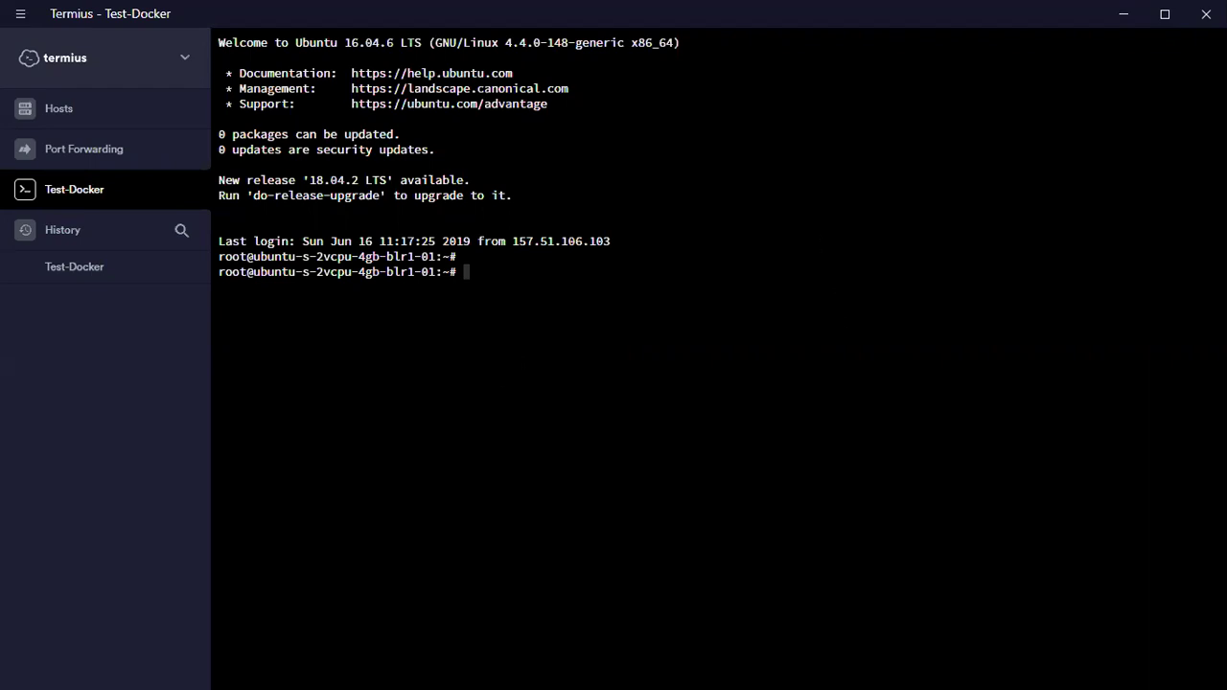
type("ls")
key("Return")
key("Return")
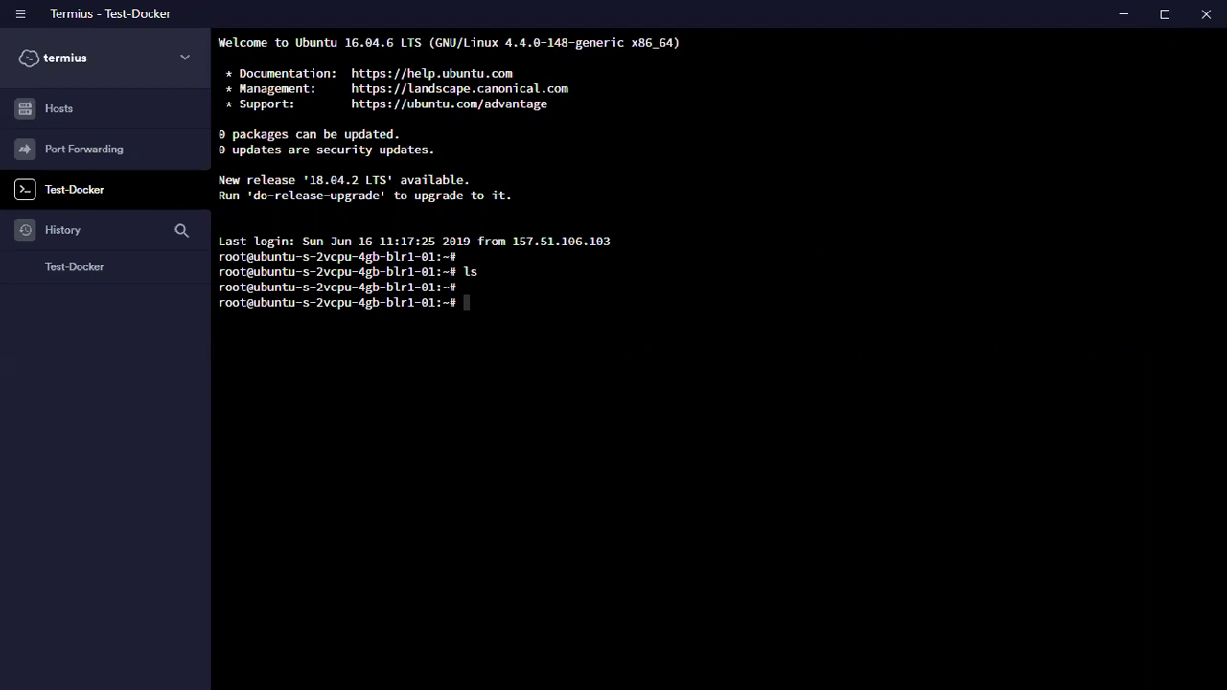
left_click(1125, 14)
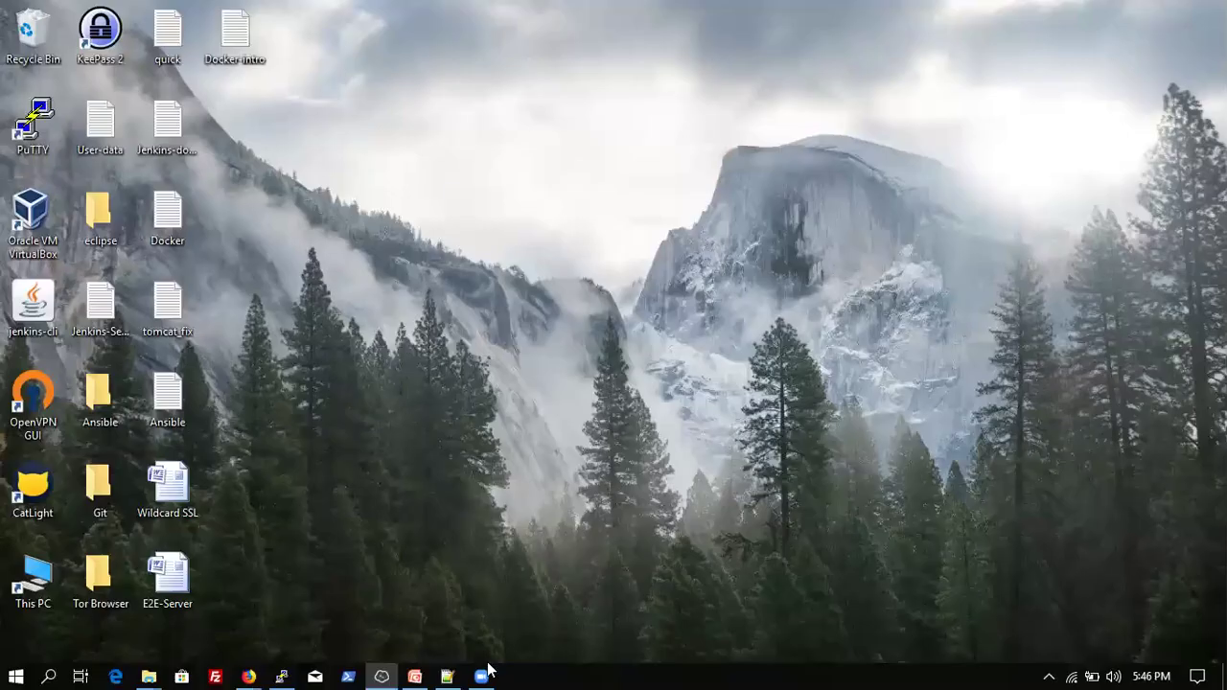
Close the Play with Docker tab and search the web for 'install docker on ubuntu'
mouse_move(246, 673)
left_click(355, 644)
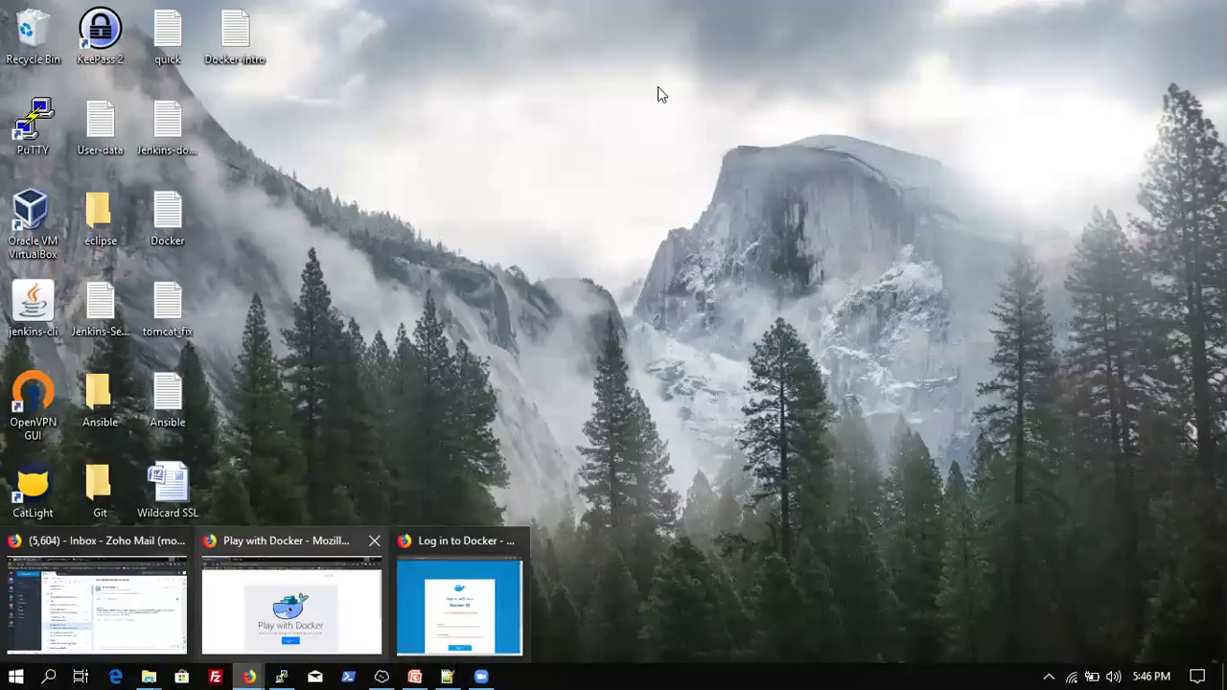
left_click(1164, 15)
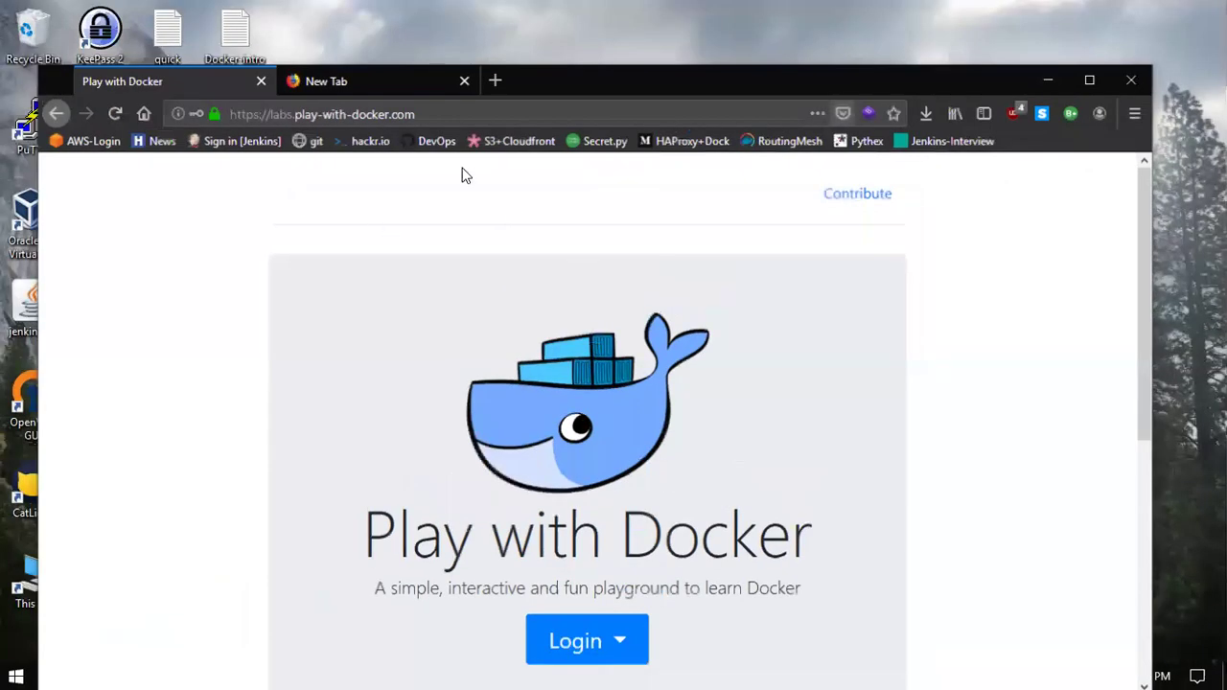
left_click(266, 85)
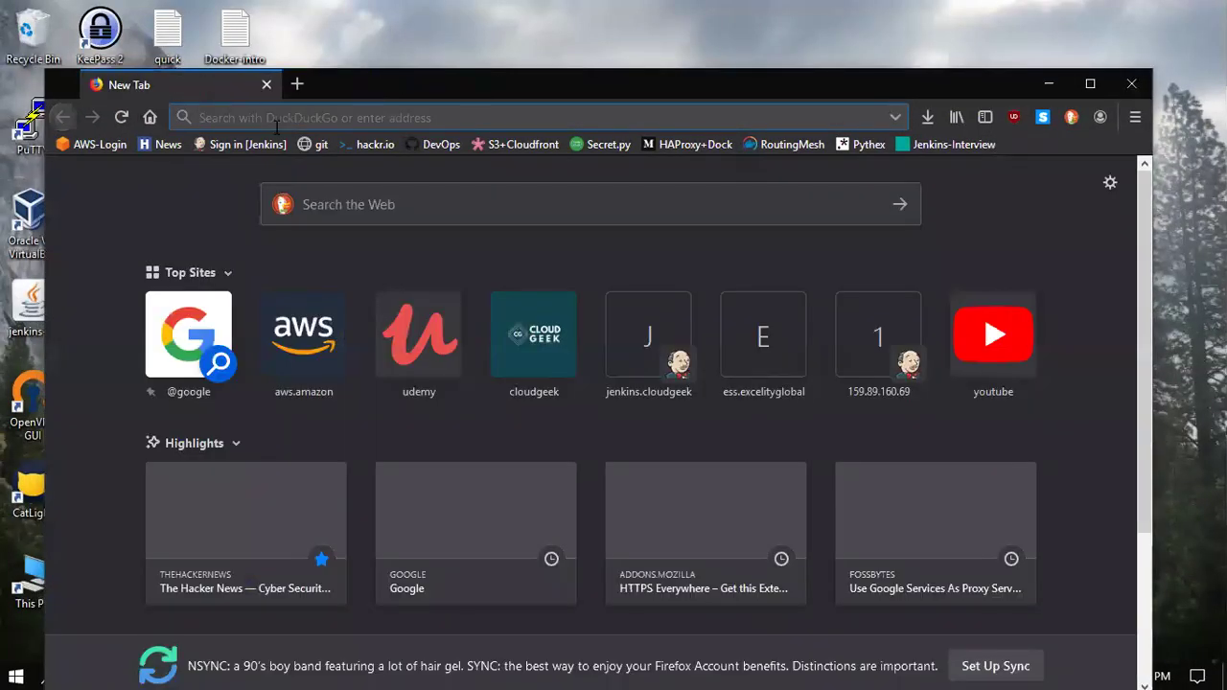
type("insta")
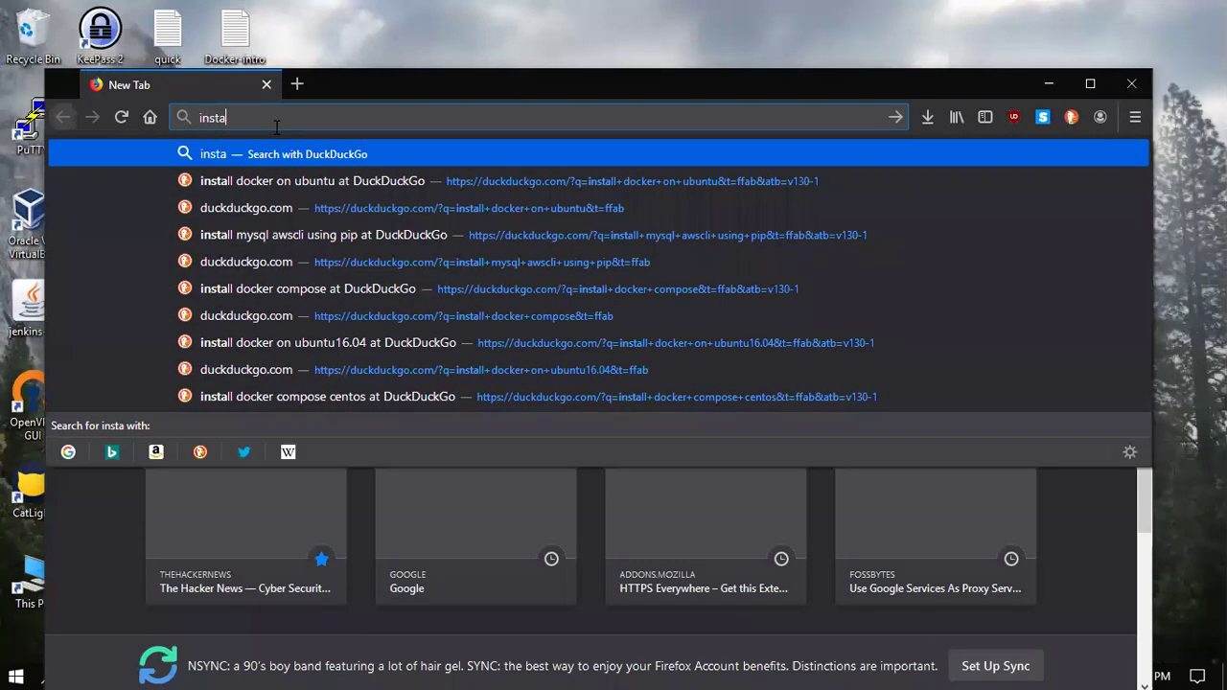
type("ll")
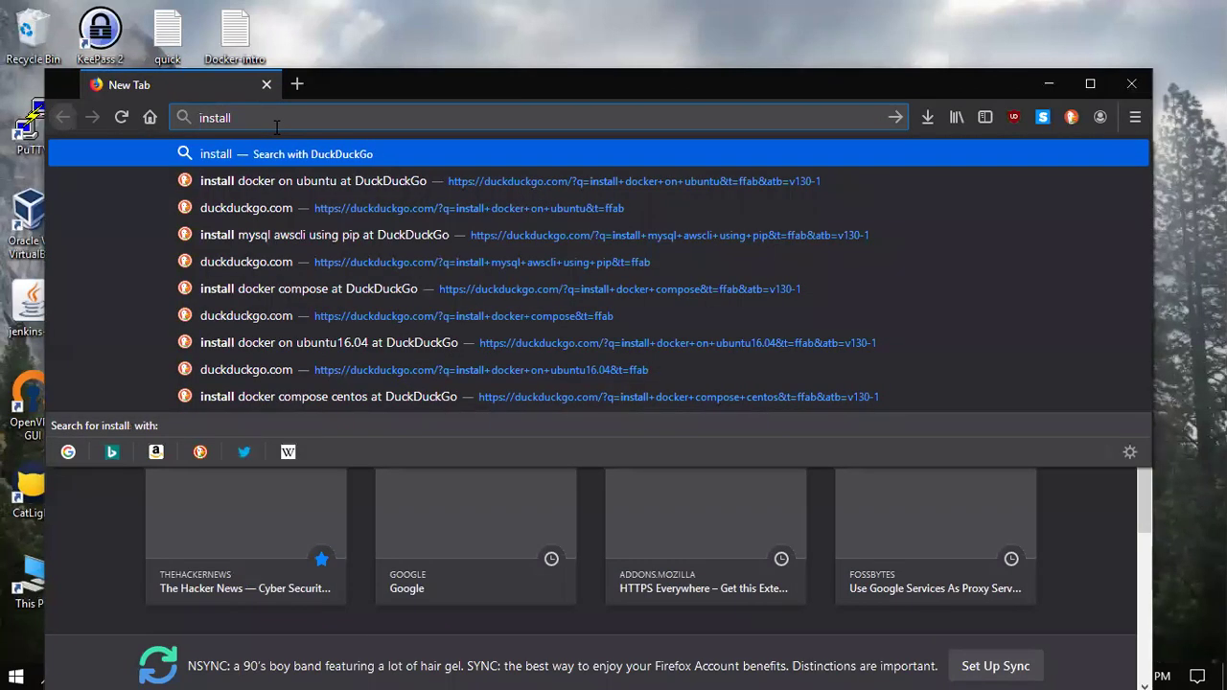
type(" docker")
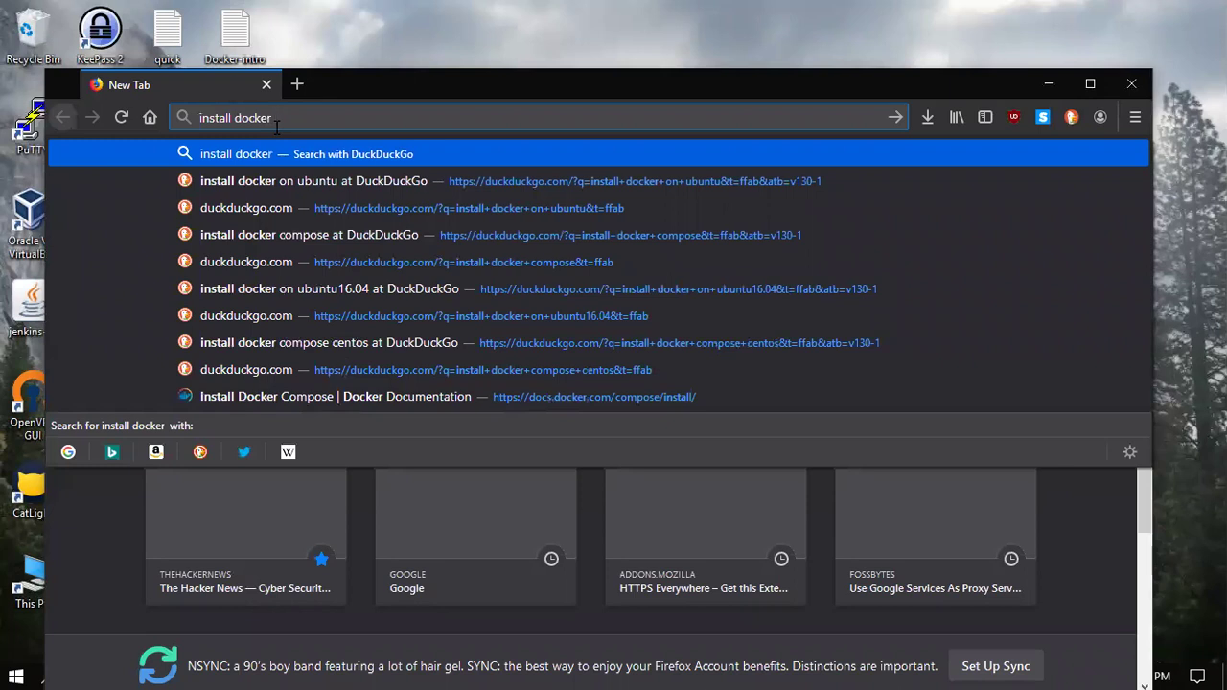
type("on ubun")
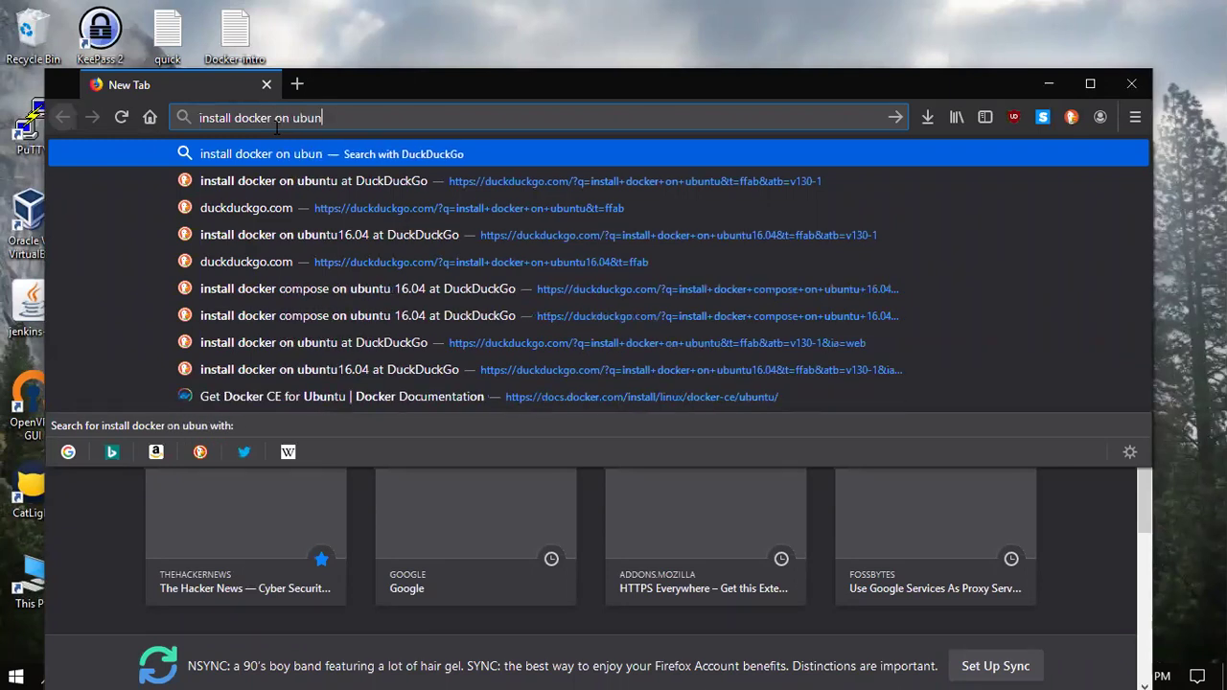
type("tu")
key("Return")
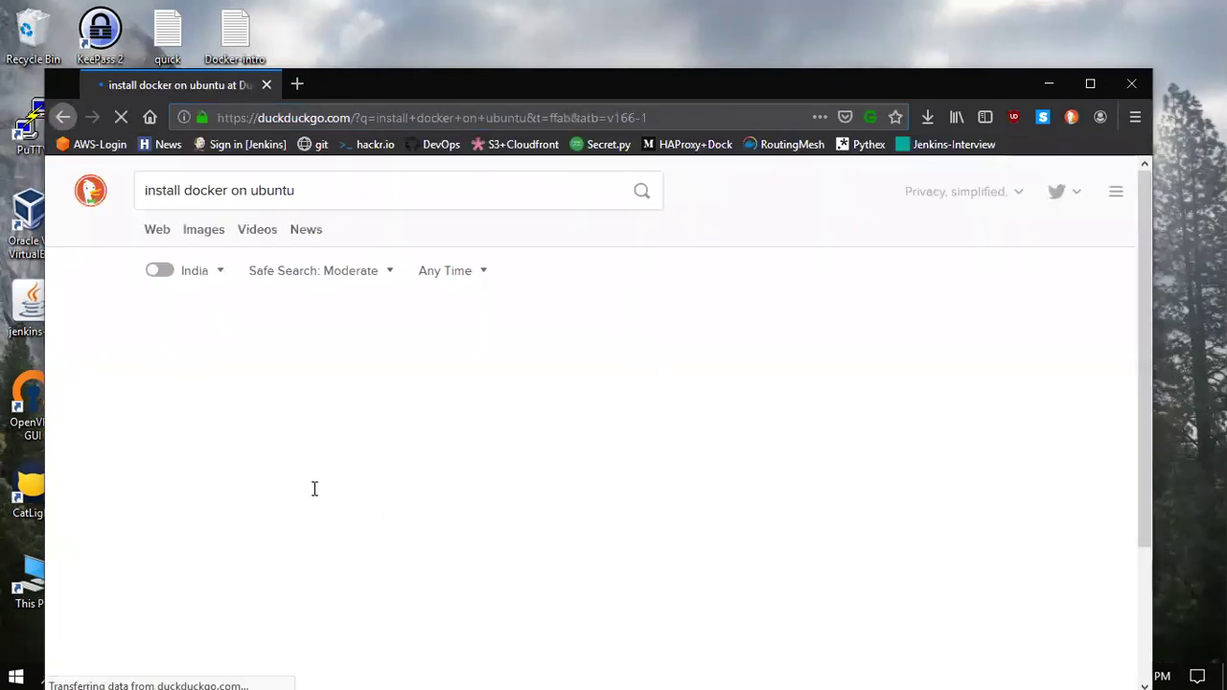
Open the Get Docker CE for Ubuntu docs in a new tab and select 'sudo apt-get update'
right_click(353, 319)
left_click(369, 355)
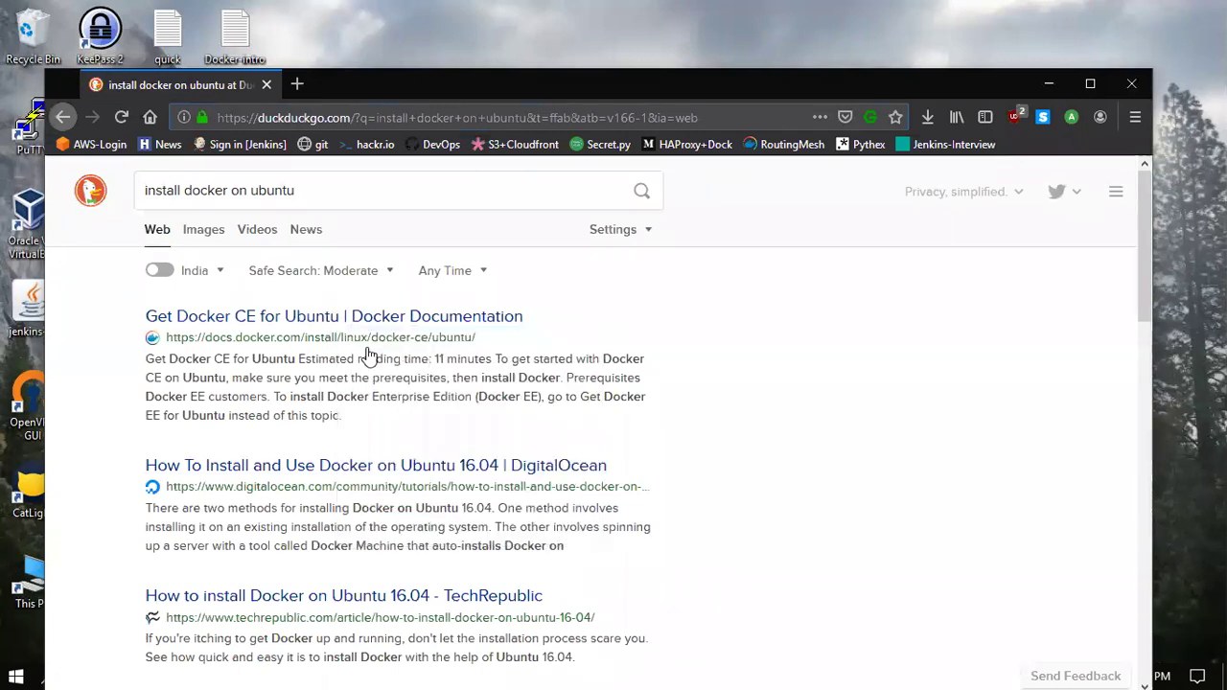
key("ctrl+Tab")
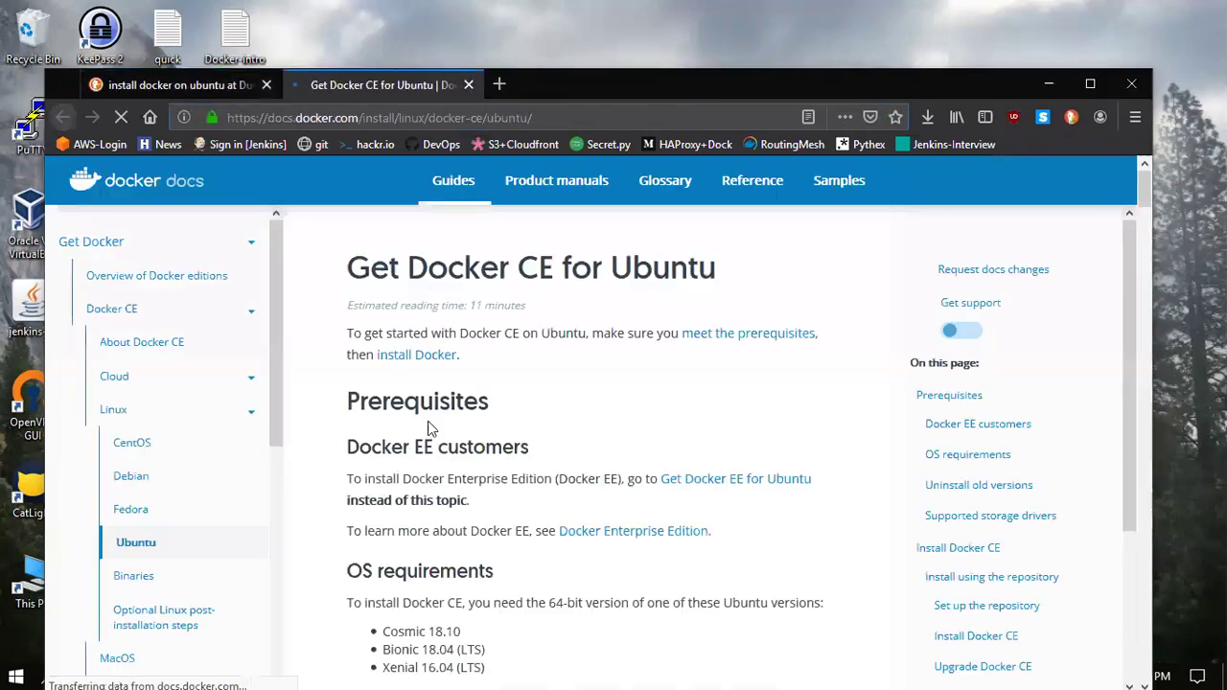
scroll(470, 436, "down", 3)
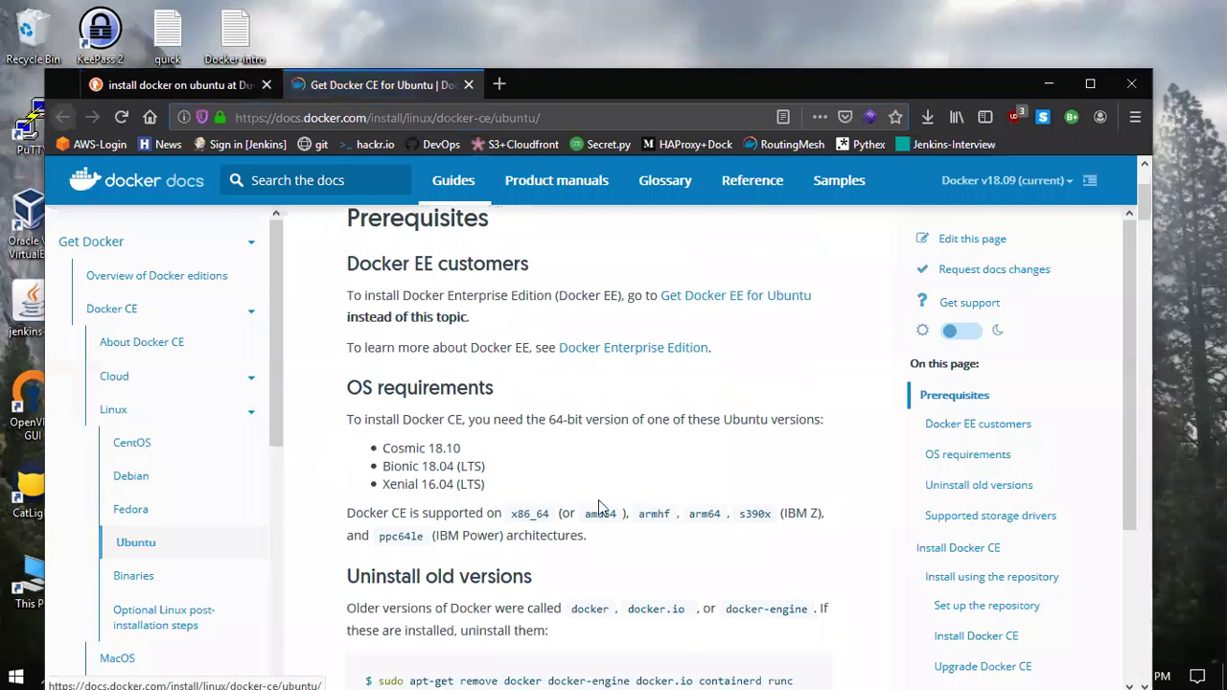
scroll(575, 479, "down", 5)
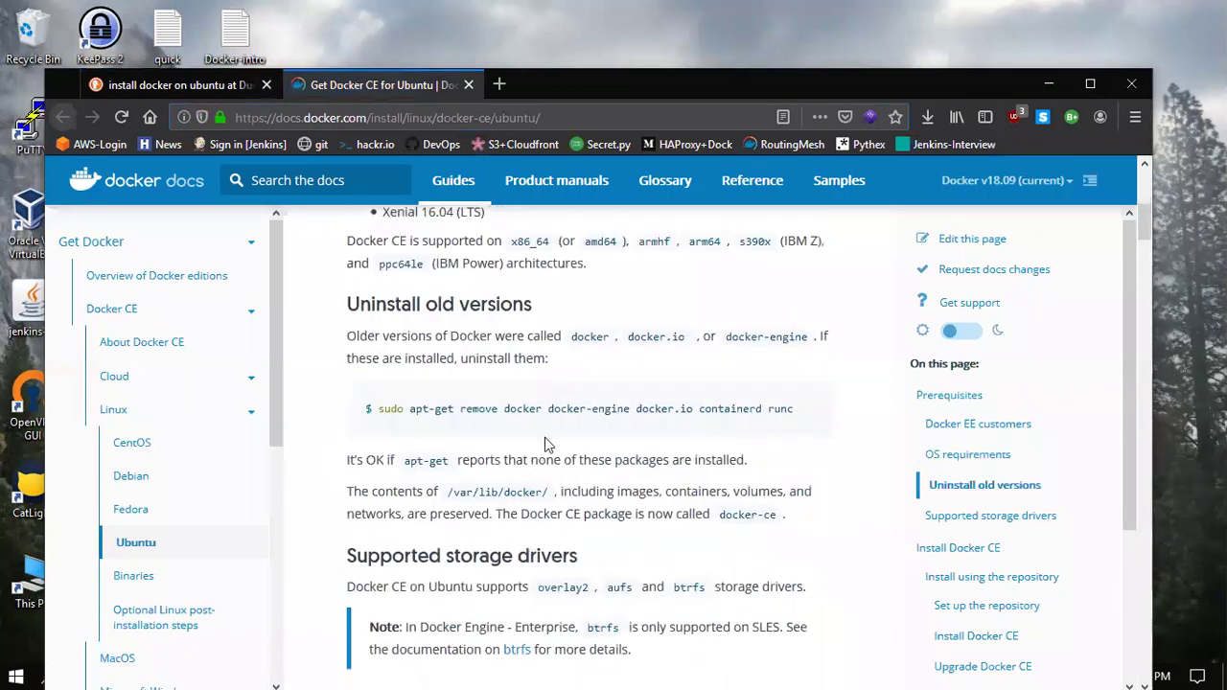
scroll(499, 422, "down", 4)
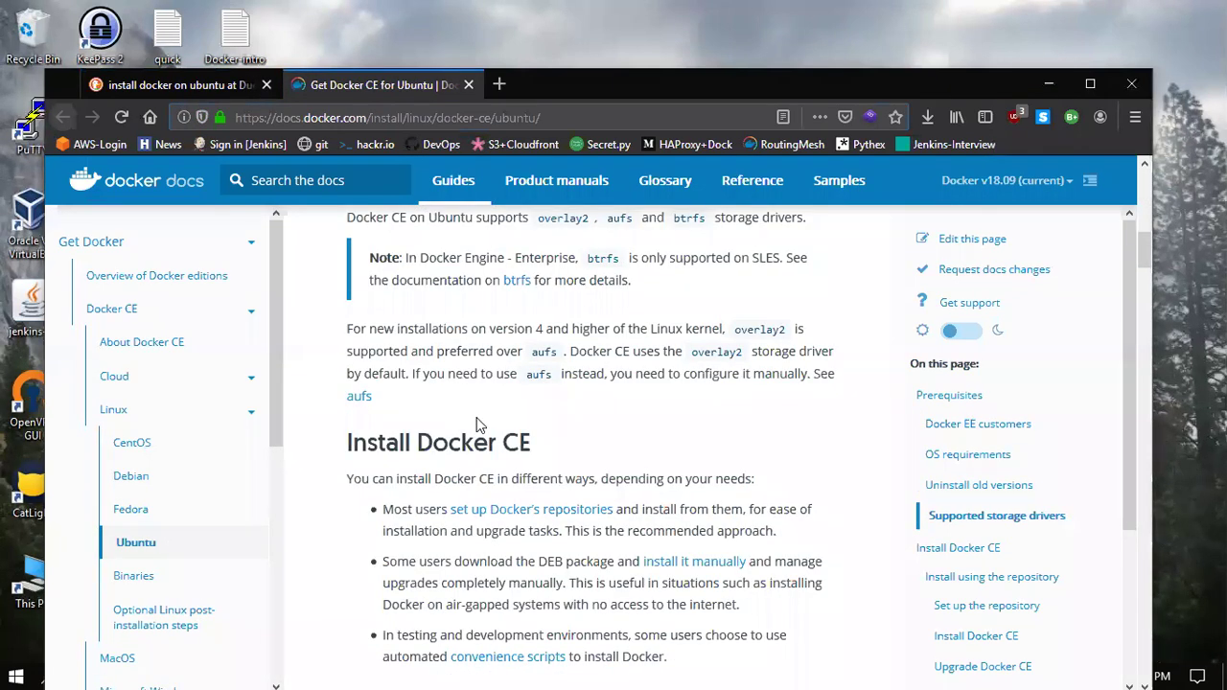
scroll(546, 372, "down", 5)
left_click_drag(535, 338, 414, 339)
key("ctrl+c")
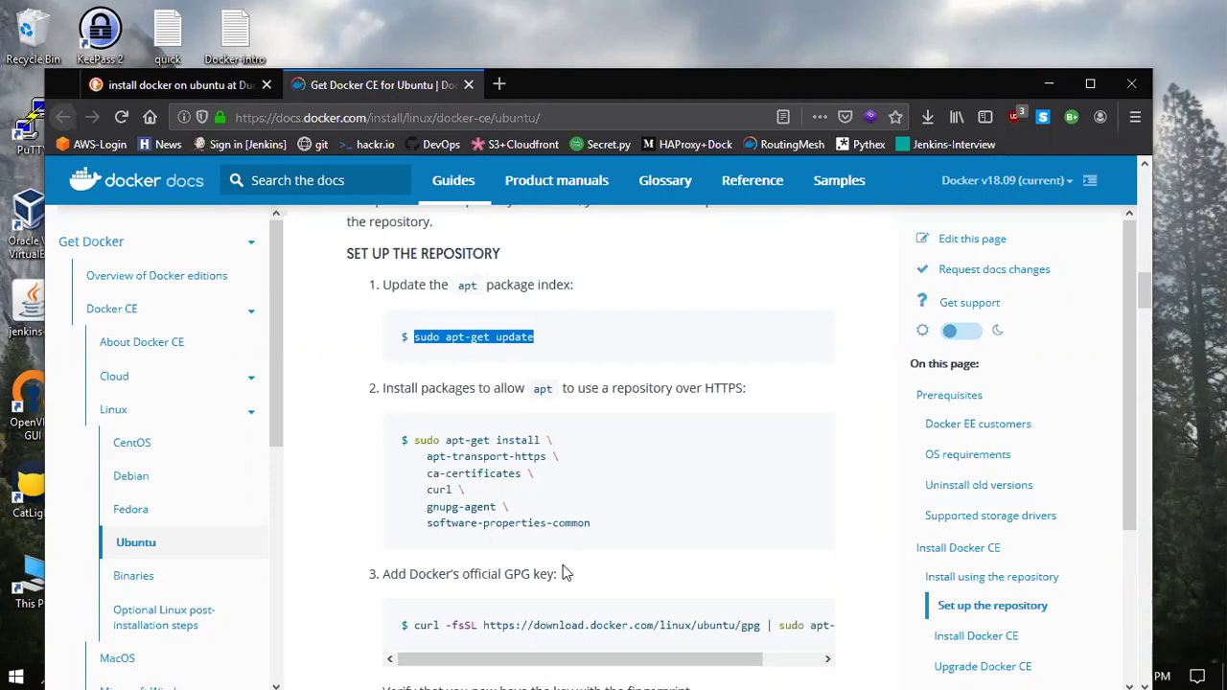
key("alt+Tab")
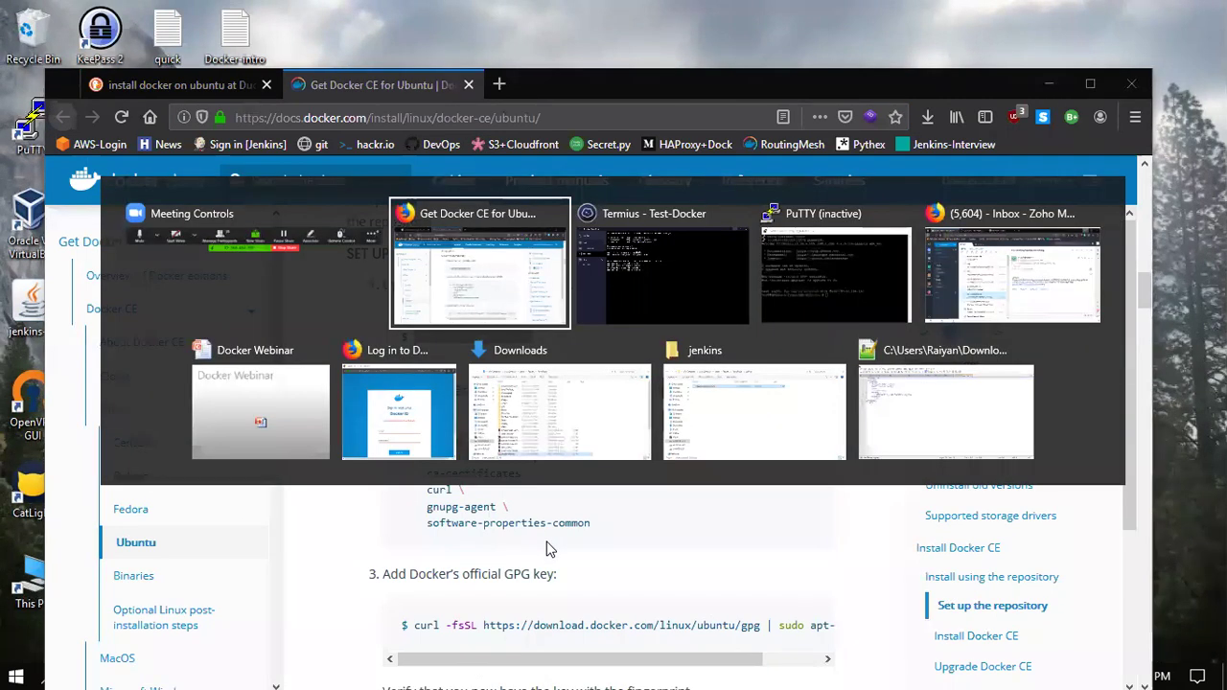
Paste and run sudo apt-get update in the Termius Test-Docker session
key("Tab")
key("ctrl+shift+v")
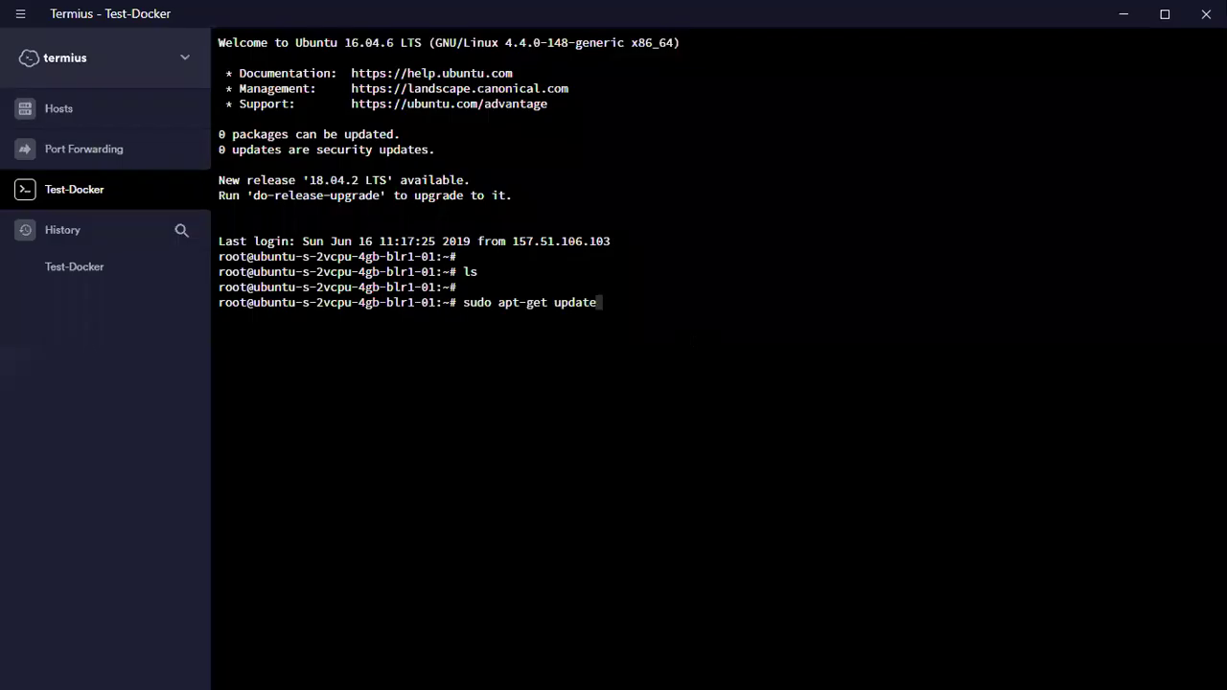
key("Return")
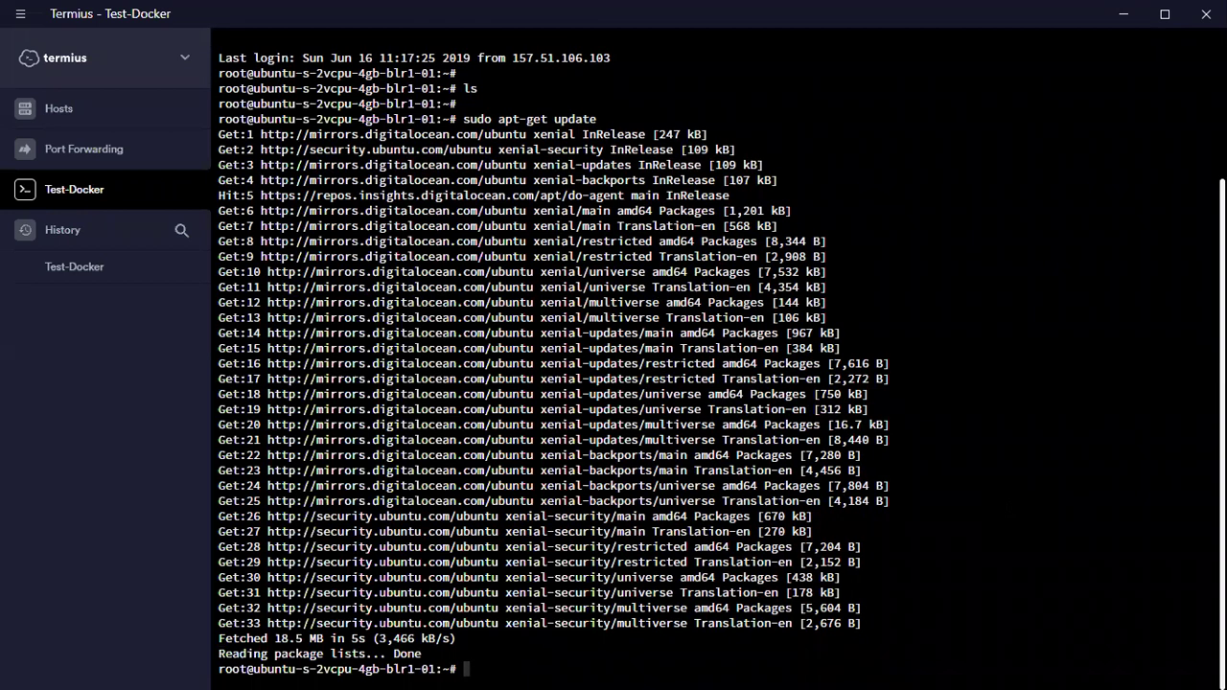
Type the command useradd jenkins_user at the root prompt
key("Return")
key("Return")
key("Return")
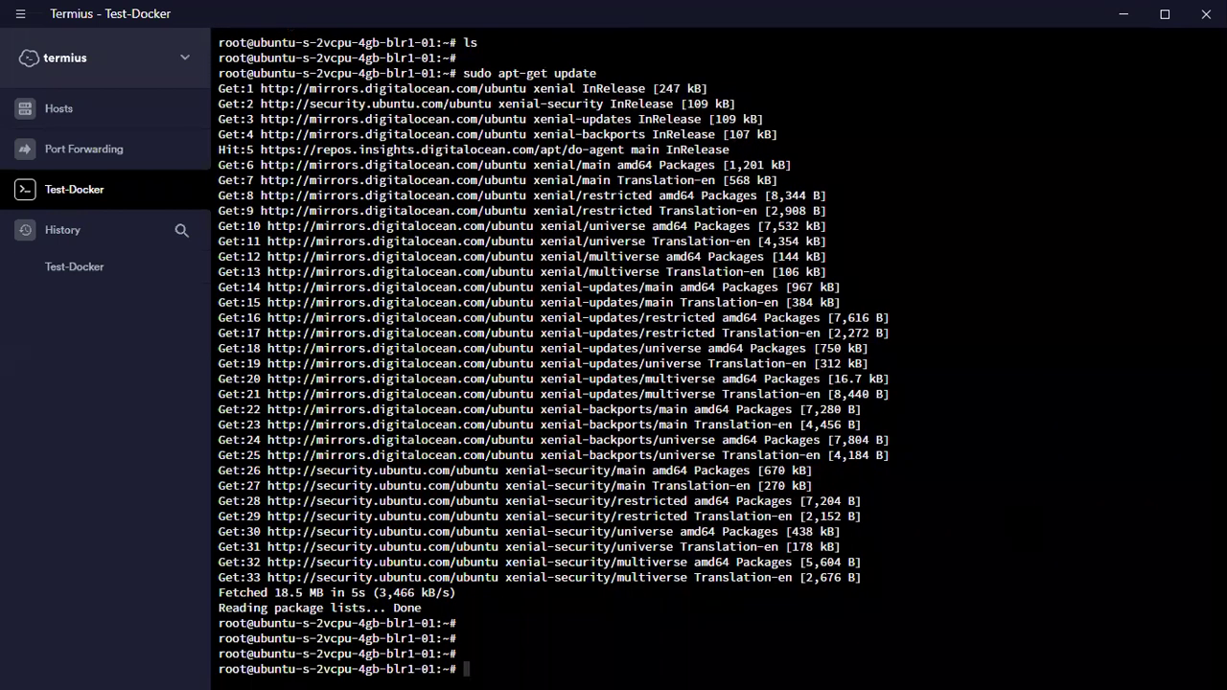
type("useradd jenkins_user")
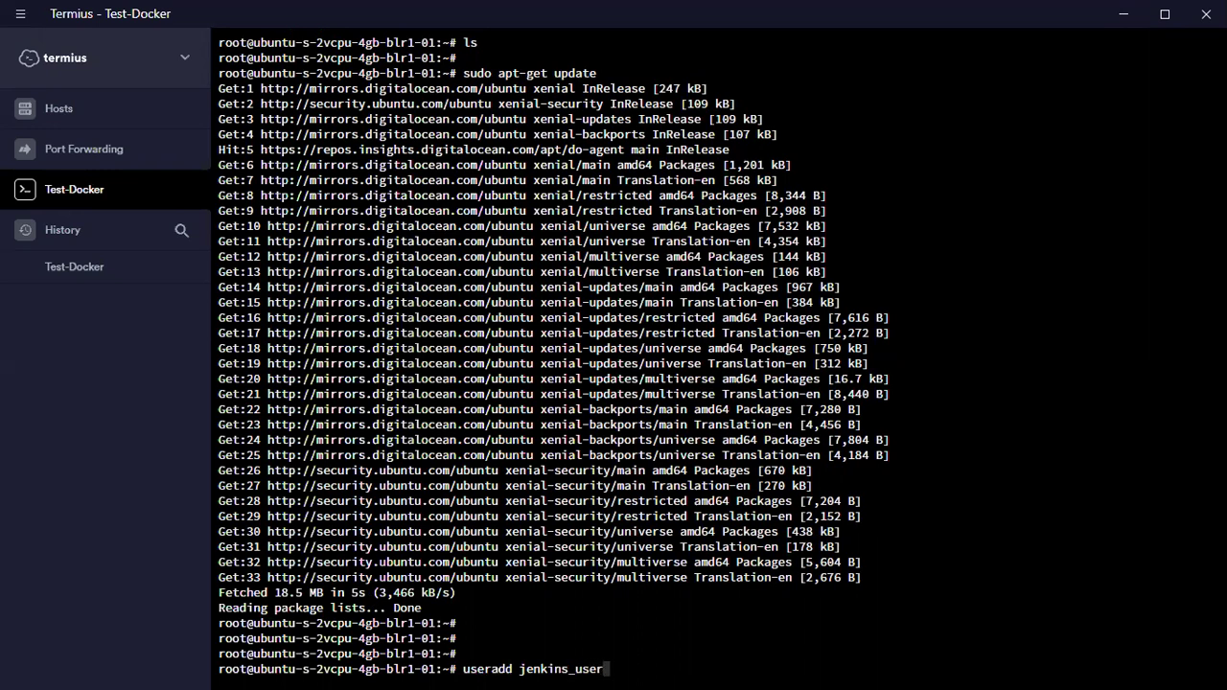
Create jenkins_user, log in with su -l jenkins_user, then exit back to root
key("Return")
key("Return")
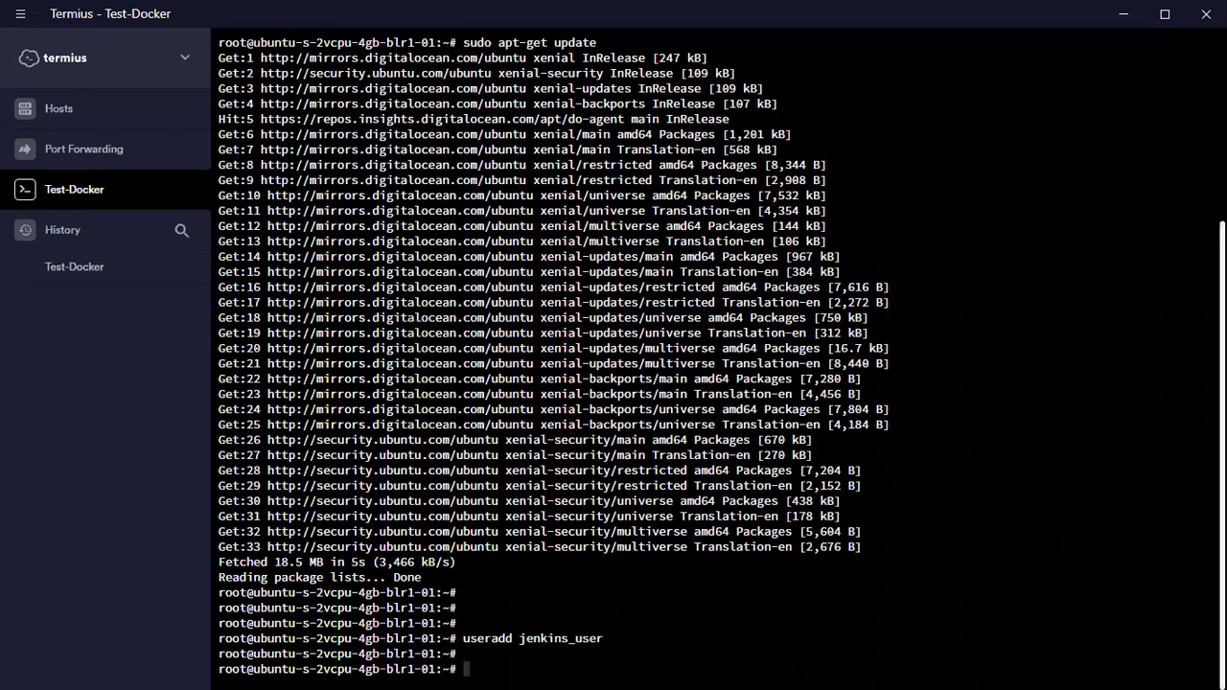
type("su -lje")
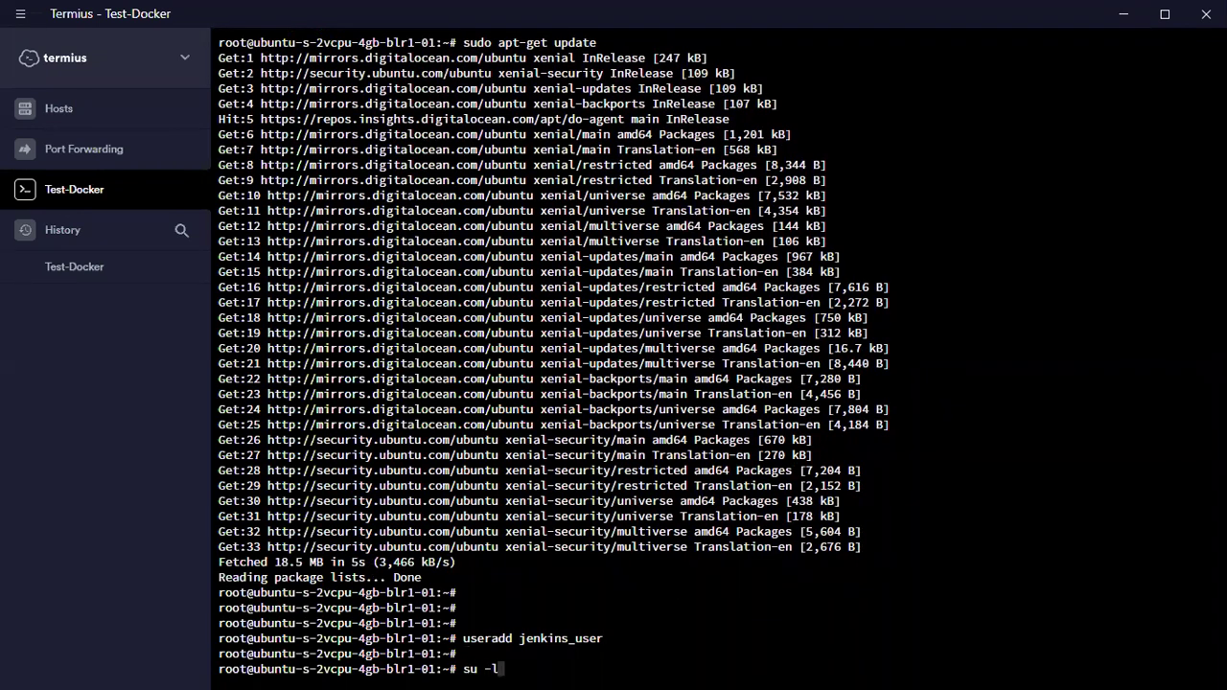
key("BackSpace")
key("BackSpace")
type("je")
key("Tab")
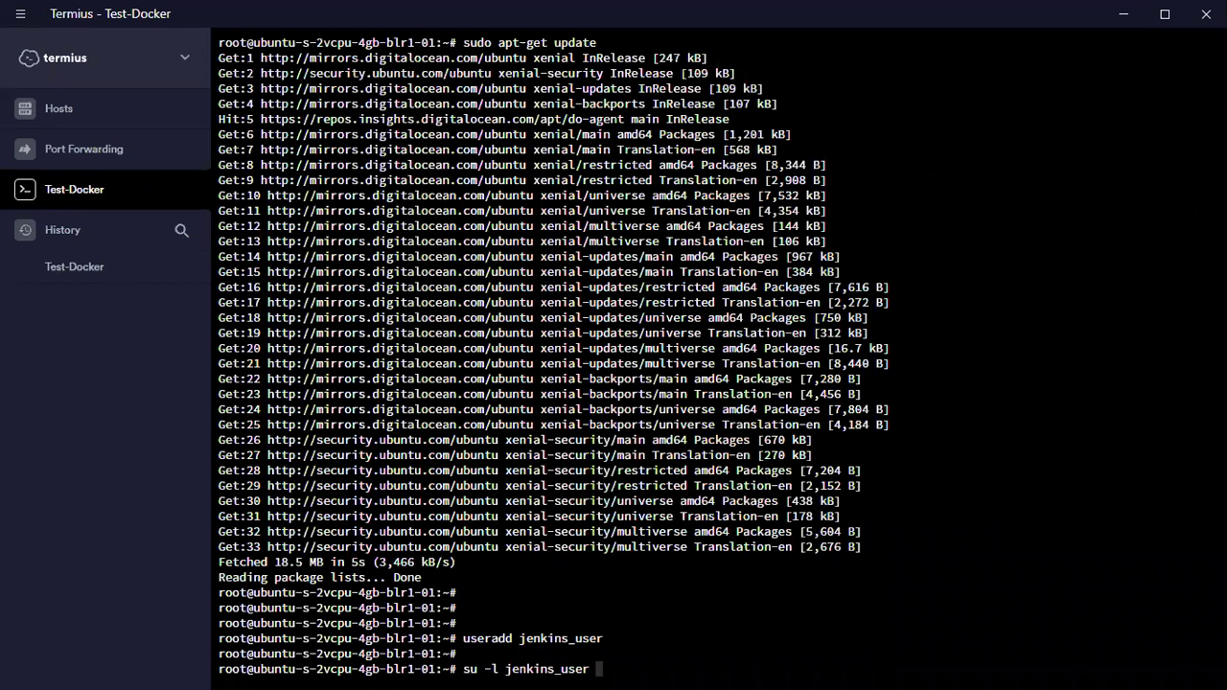
key("Return")
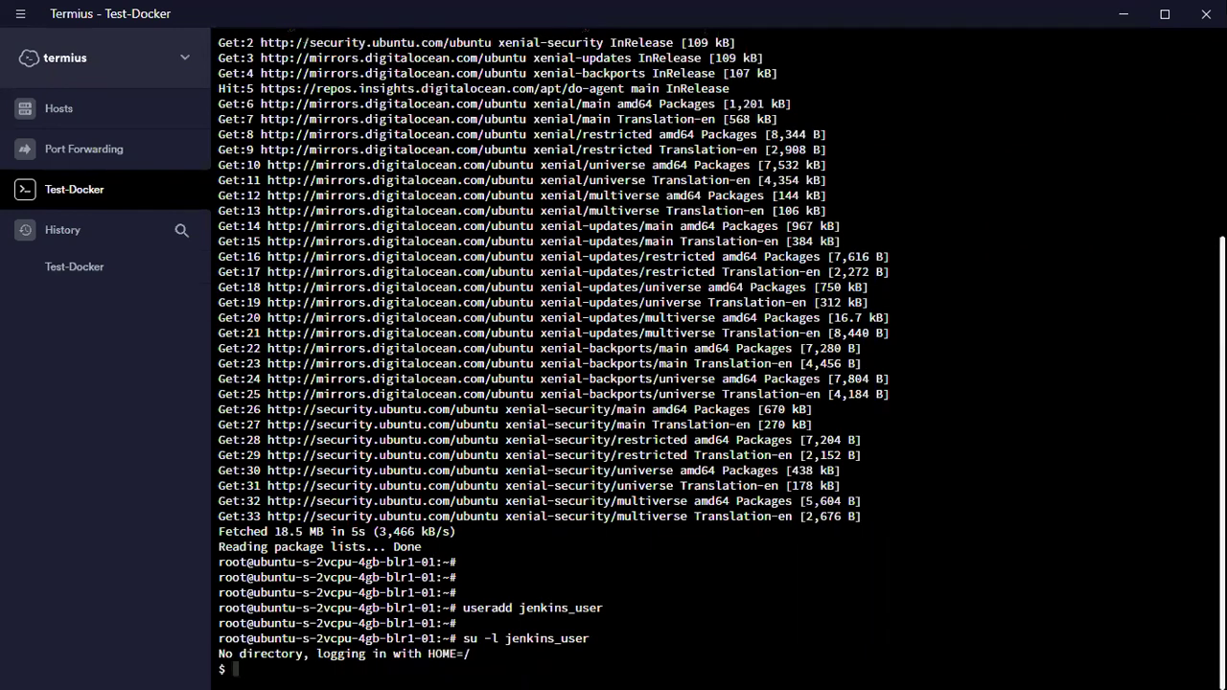
key("Return")
key("Return")
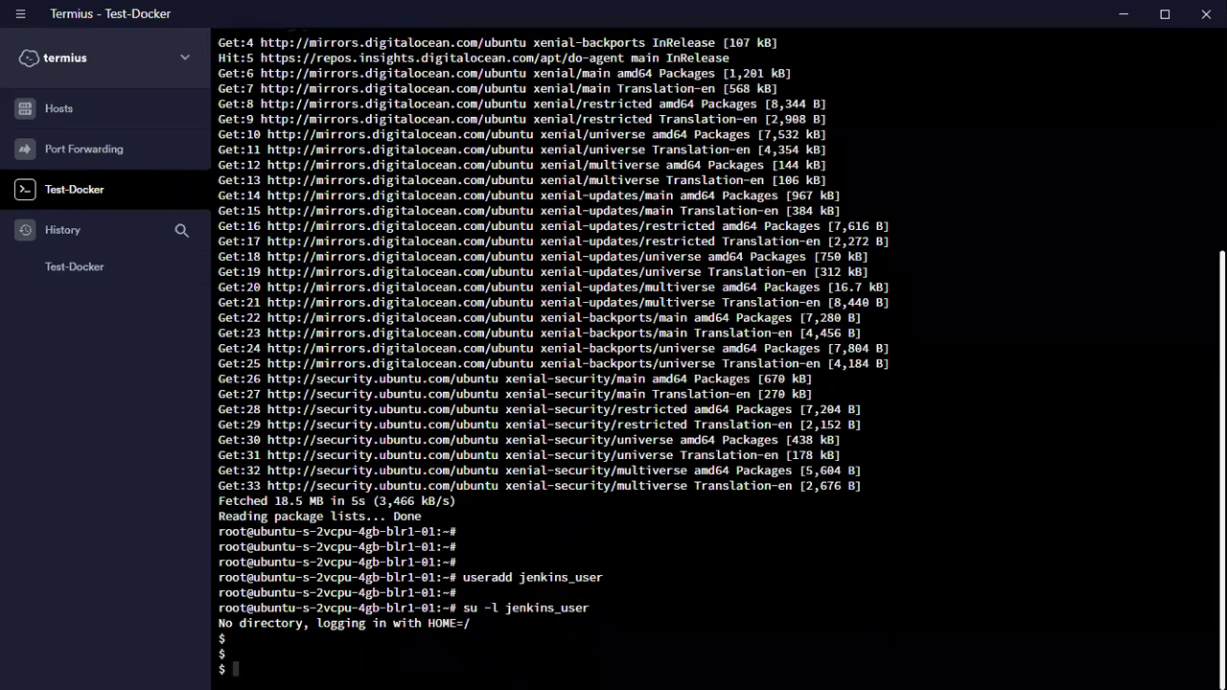
type("exi")
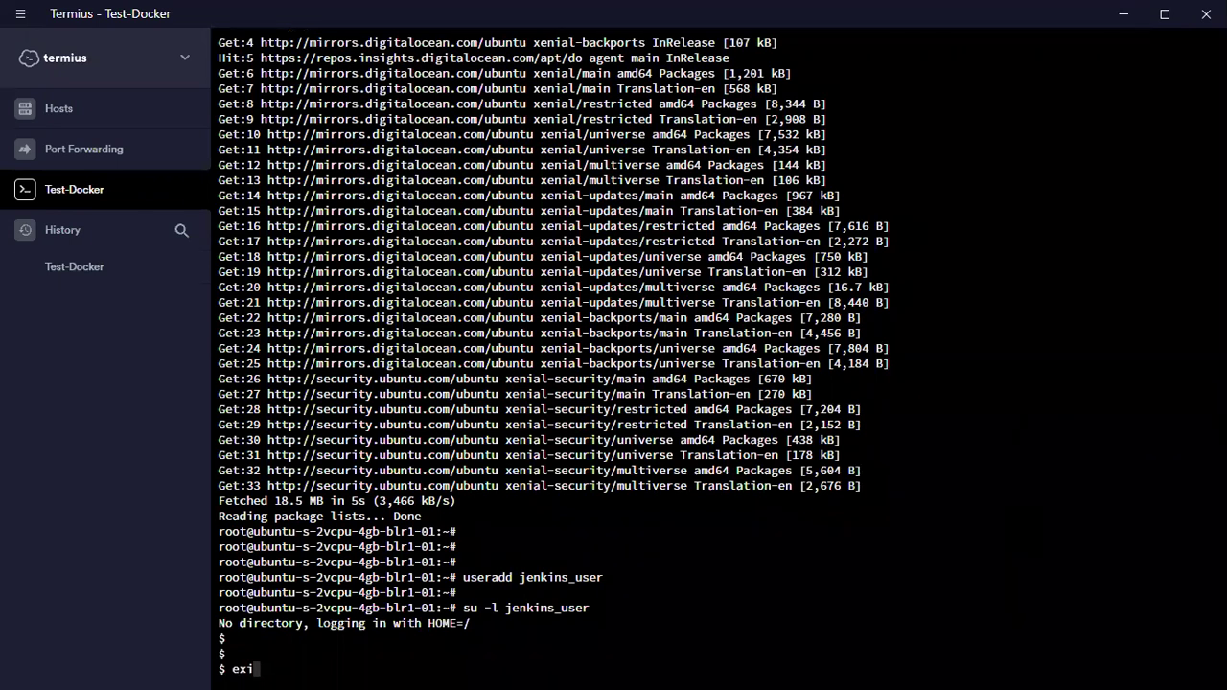
type("t")
key("Return")
key("Return")
Draft a usermod -s /bin/bash command, discard it, and start typing mkdir instead
key("Up")
key("BackSpace")
key("BackSpace")
key("BackSpace")
key("BackSpace")
key("BackSpace")
key("BackSpace")
key("BackSpace")
key("BackSpace")
key("BackSpace")
key("BackSpace")
key("BackSpace")
key("BackSpace")
key("BackSpace")
key("BackSpace")
key("BackSpace")
key("BackSpace")
key("BackSpace")
key("BackSpace")
key("BackSpace")
type("chm")
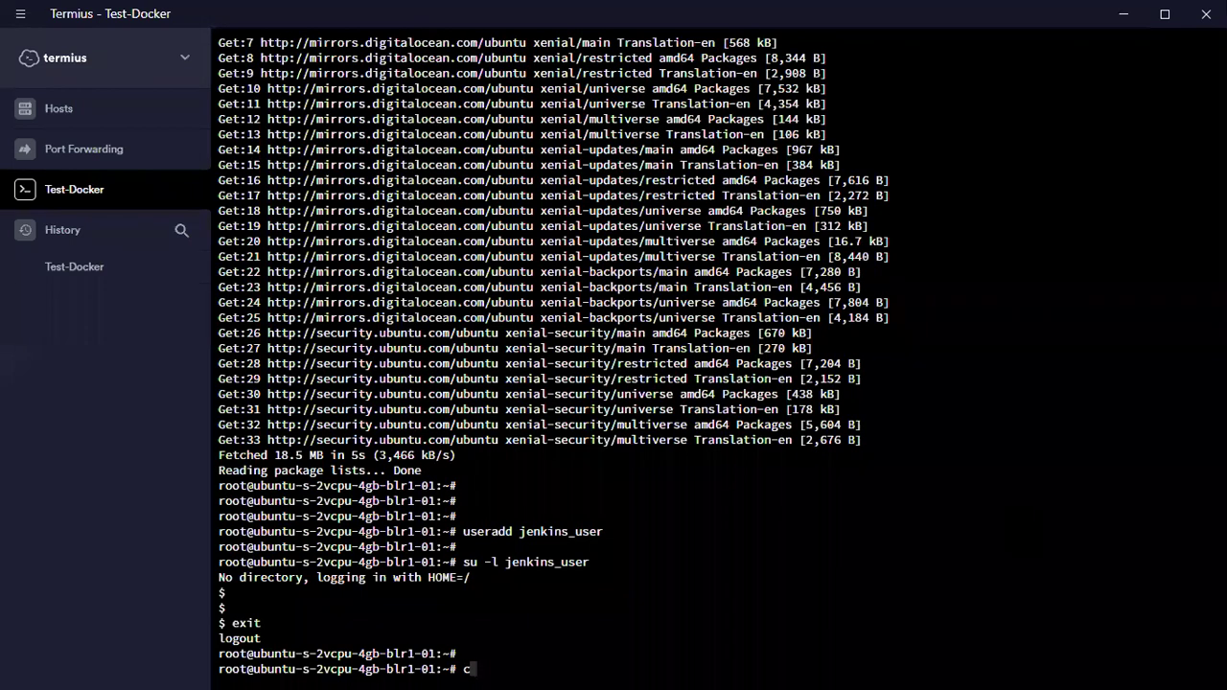
key("BackSpace")
key("BackSpace")
key("BackSpace")
type("usre")
key("BackSpace")
key("BackSpace")
type("ermod -s sbin/")
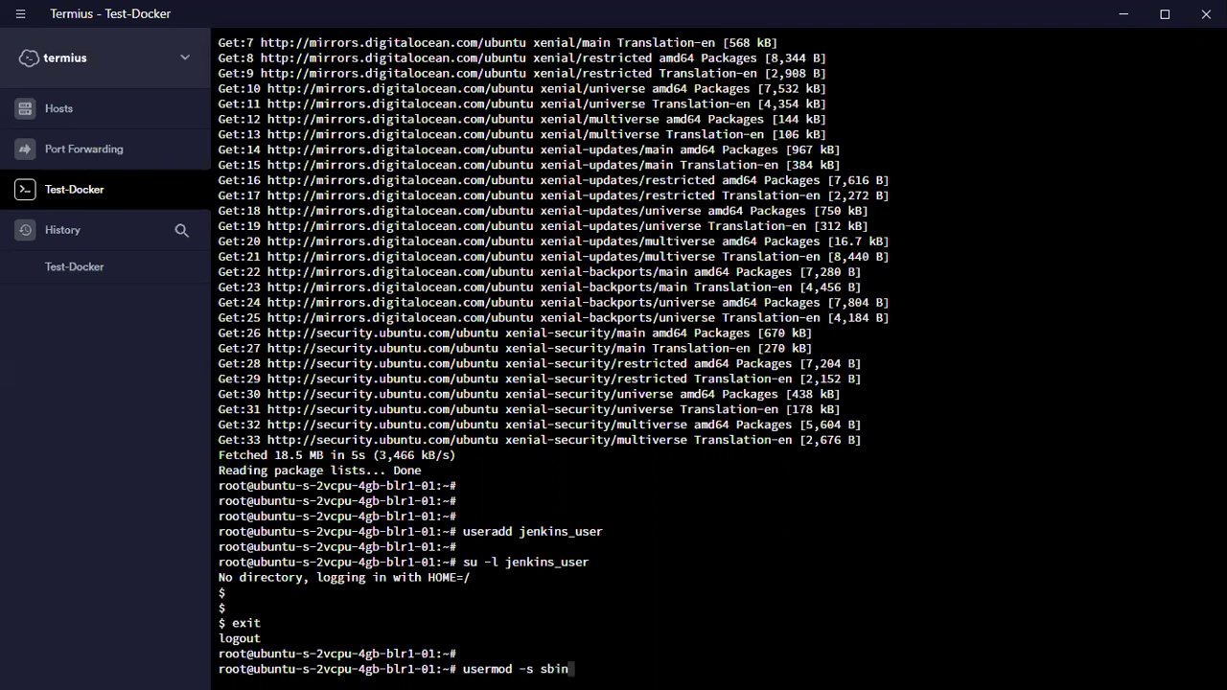
key("BackSpace")
key("BackSpace")
key("BackSpace")
key("BackSpace")
key("BackSpace")
type("bin/bash")
key("BackSpace")
key("BackSpace")
key("BackSpace")
key("BackSpace")
key("BackSpace")
key("BackSpace")
key("BackSpace")
key("BackSpace")
key("BackSpace")
key("BackSpace")
key("BackSpace")
key("BackSpace")
key("BackSpace")
key("BackSpace")
key("BackSpace")
key("BackSpace")
key("BackSpace")
key("BackSpace")
key("BackSpace")
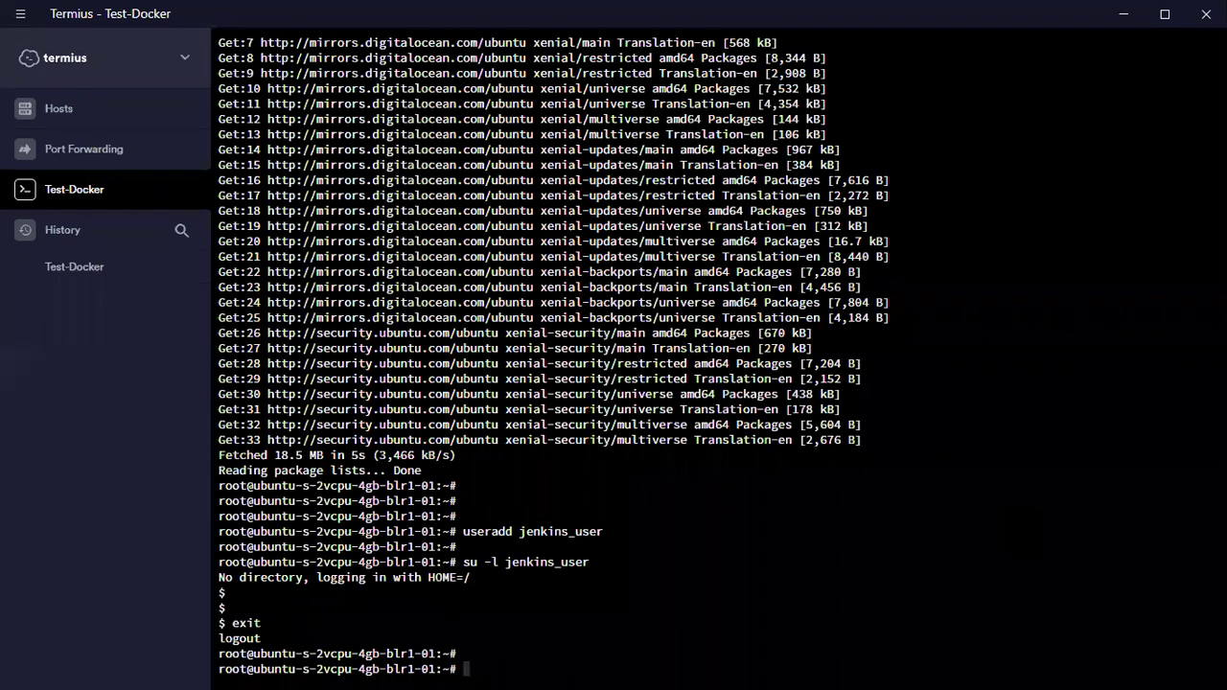
type("mkdir")
Create the home directory with mkdir /home/jenkins
double_click(548, 532)
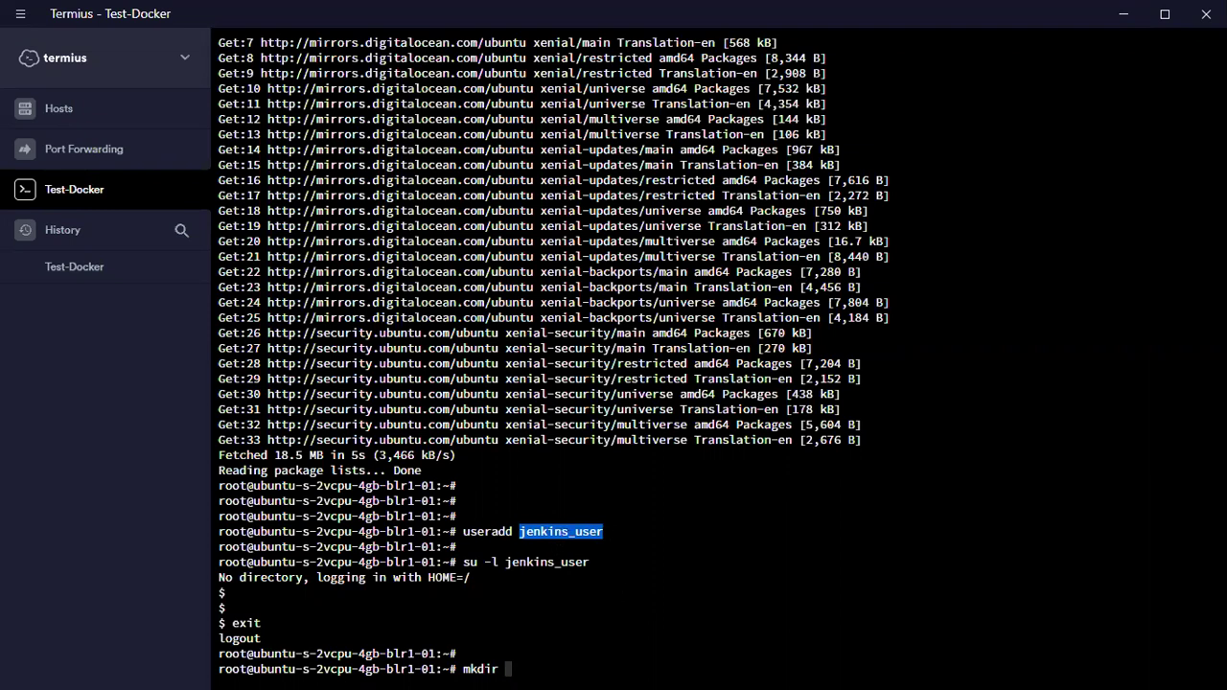
key("ctrl+shift+c")
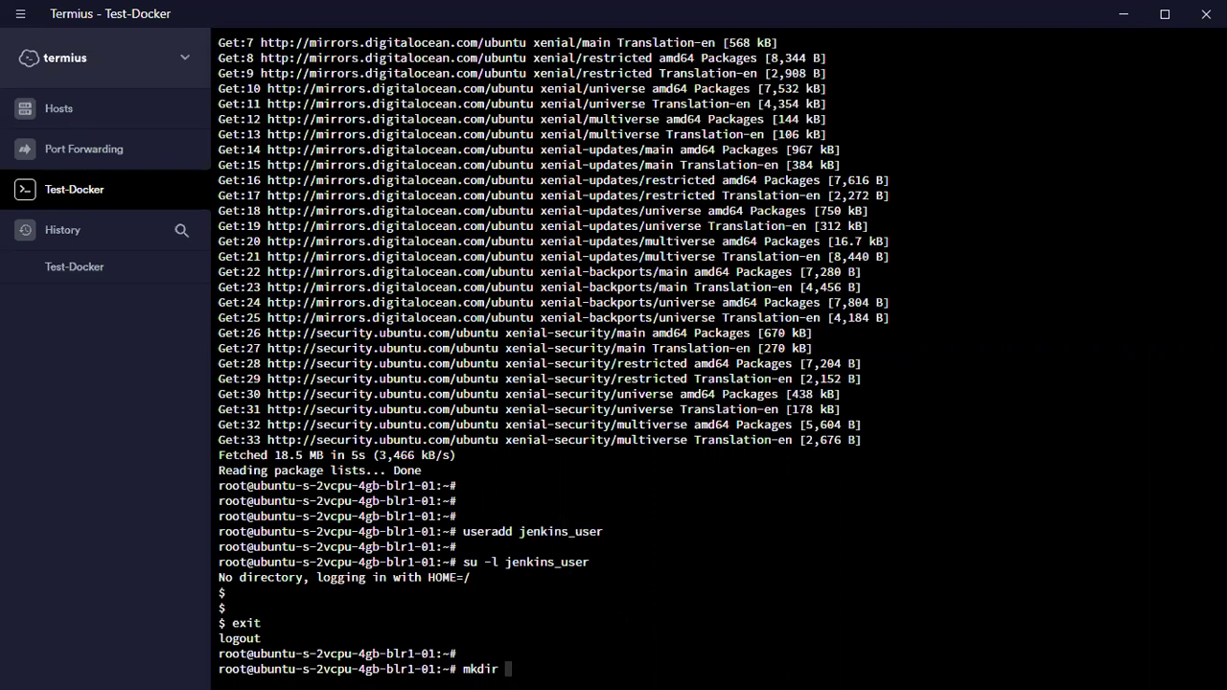
type("/home/jenkins")
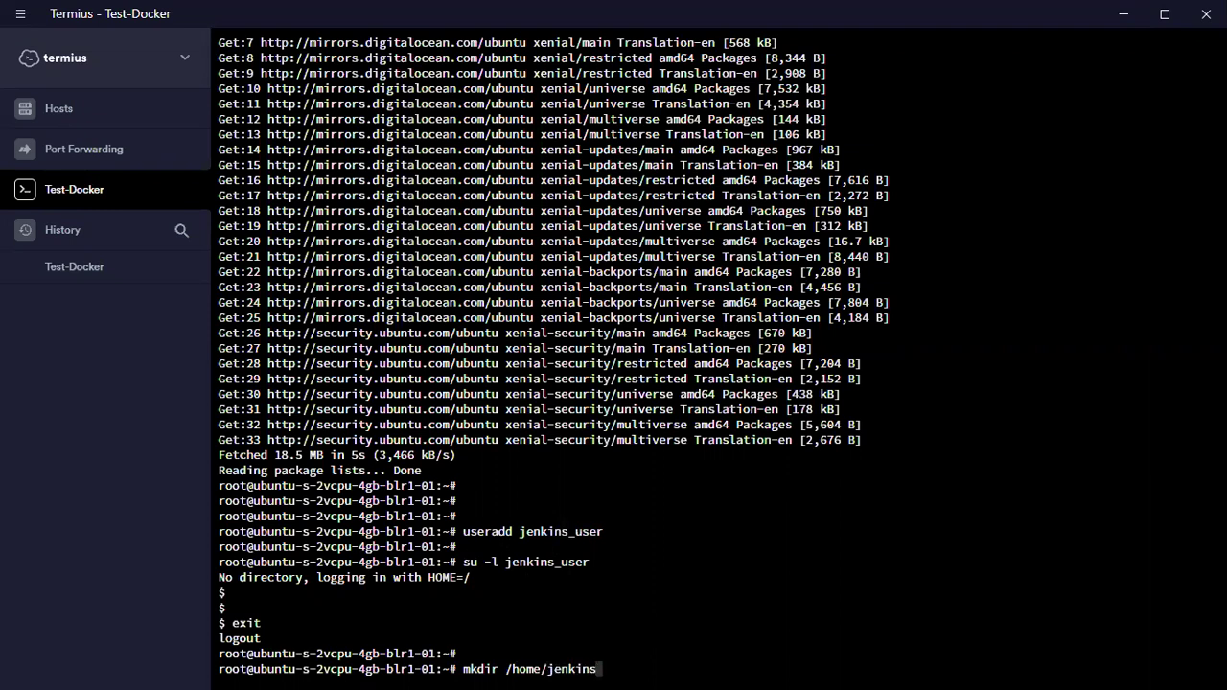
key("Return")
Log in again as jenkins_user with su -l, then exit back to root
key("Return")
key("Up")
key("Up")
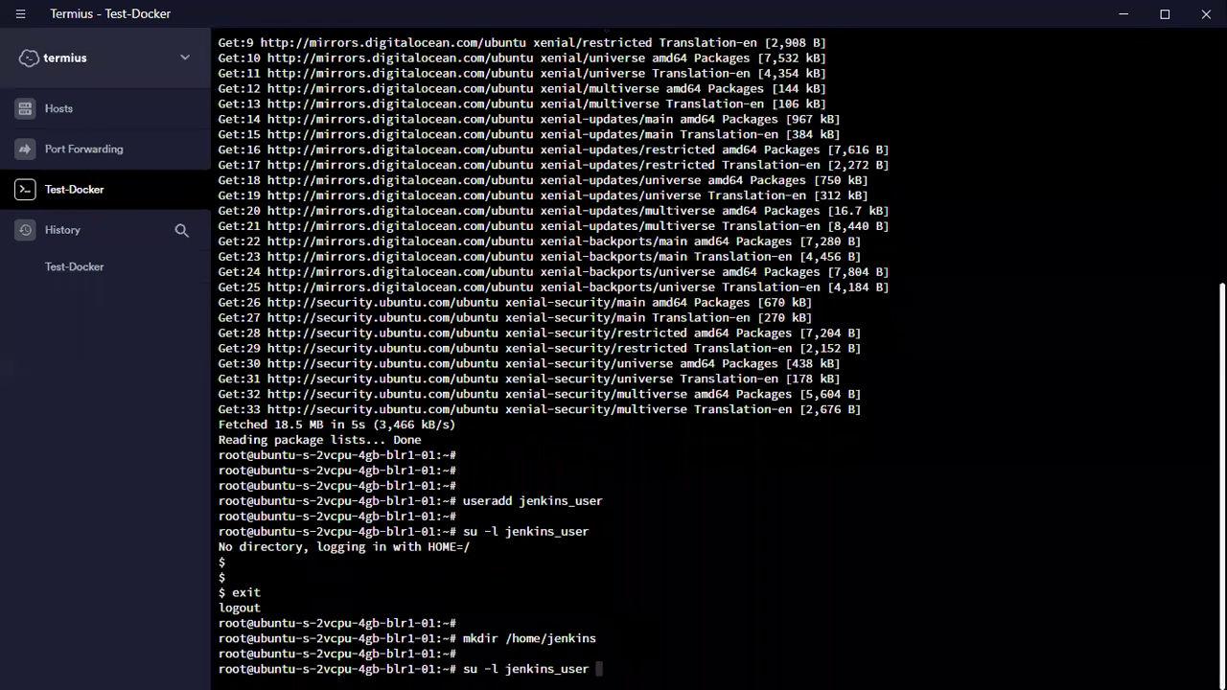
key("Return")
type("exit")
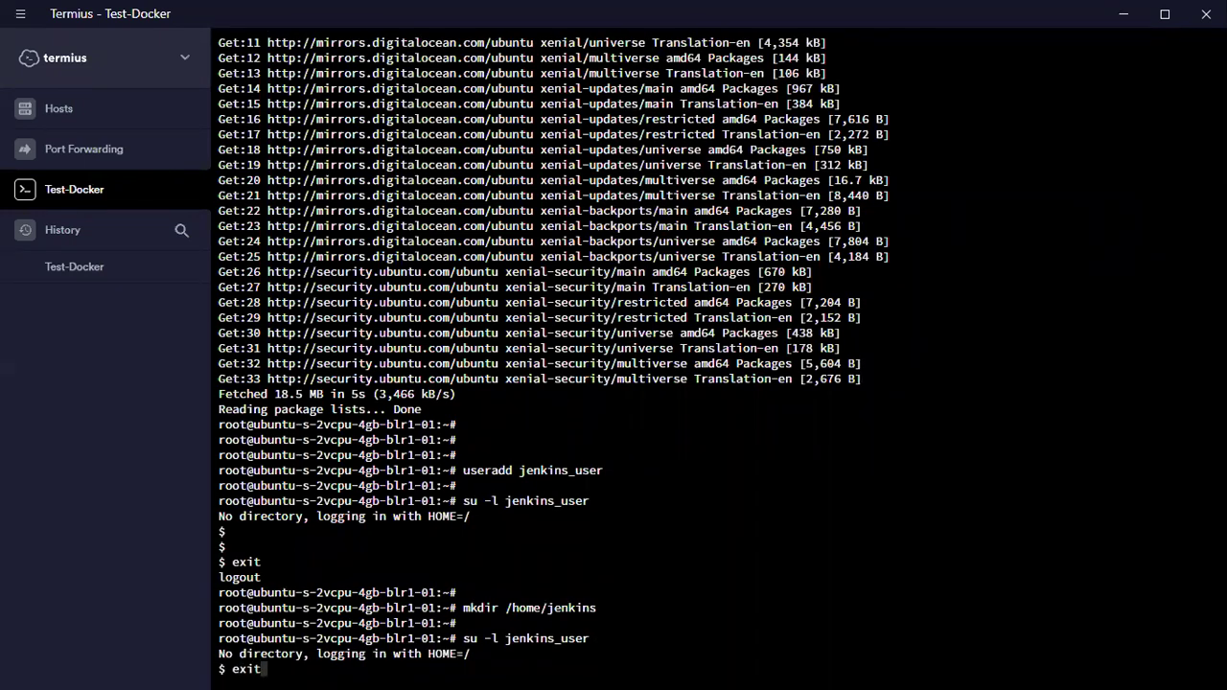
key("Return")
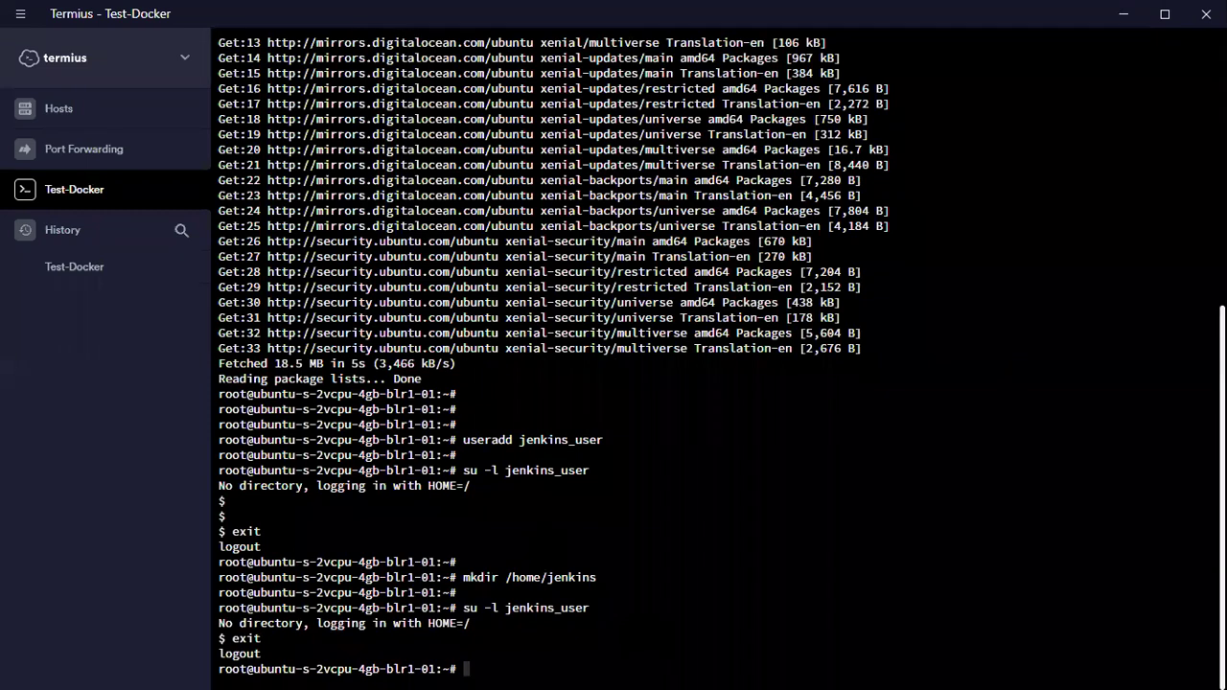
key("Return")
key("Return")
Start typing a usermod -d /hom command to set jenkins_user's home directory
key("Up")
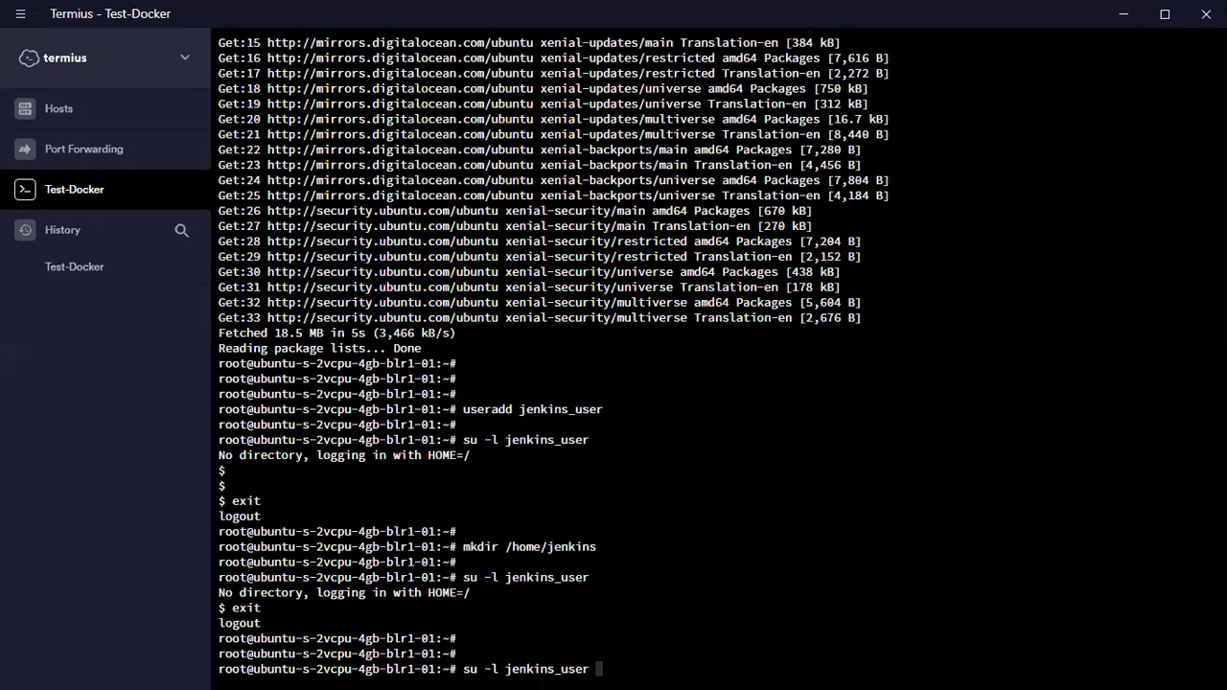
key("Left")
key("Left")
key("Left")
key("Left")
key("Left")
key("Right")
key("Right")
key("Left")
key("Left")
key("Left")
key("Left")
key("Left")
key("Left")
key("Left")
key("Left")
key("Left")
key("Left")
key("Down")
type("usermod ")
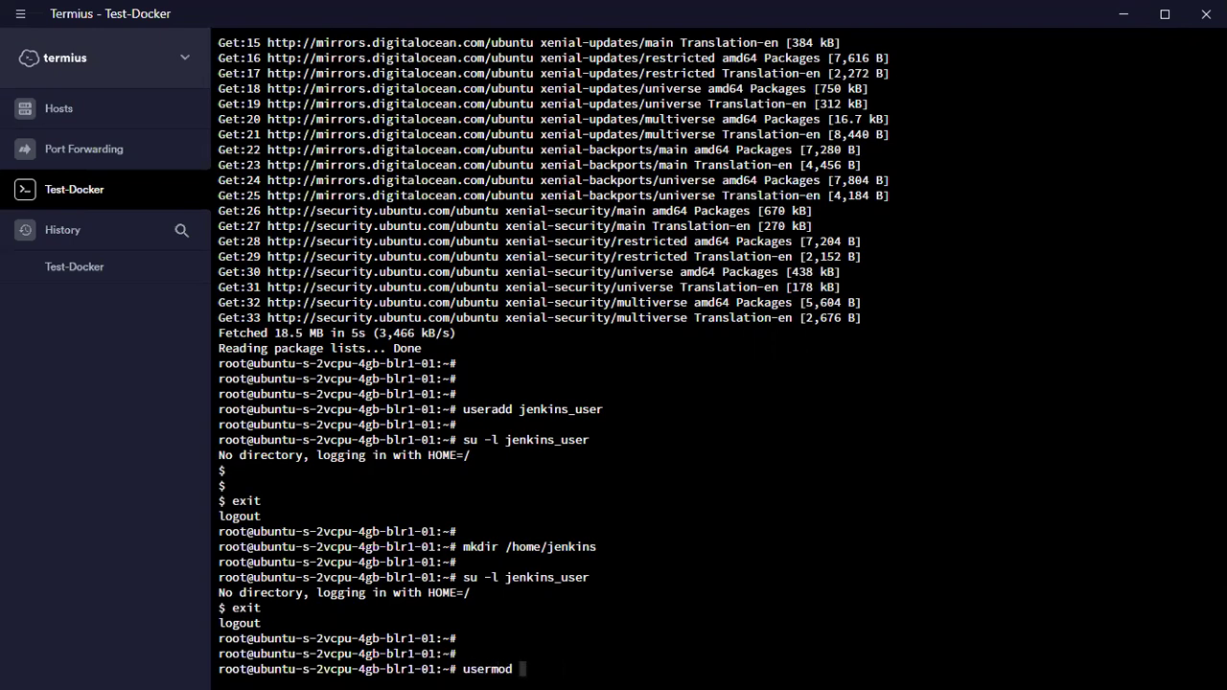
type("-s")
key("BackSpace")
key("BackSpace")
key("BackSpace")
type("-")
type("d ")
type("/hom")
Set jenkins_user's home directory to /home/jenkins with usermod
double_click(533, 546)
key("BackSpace")
key("BackSpace")
key("BackSpace")
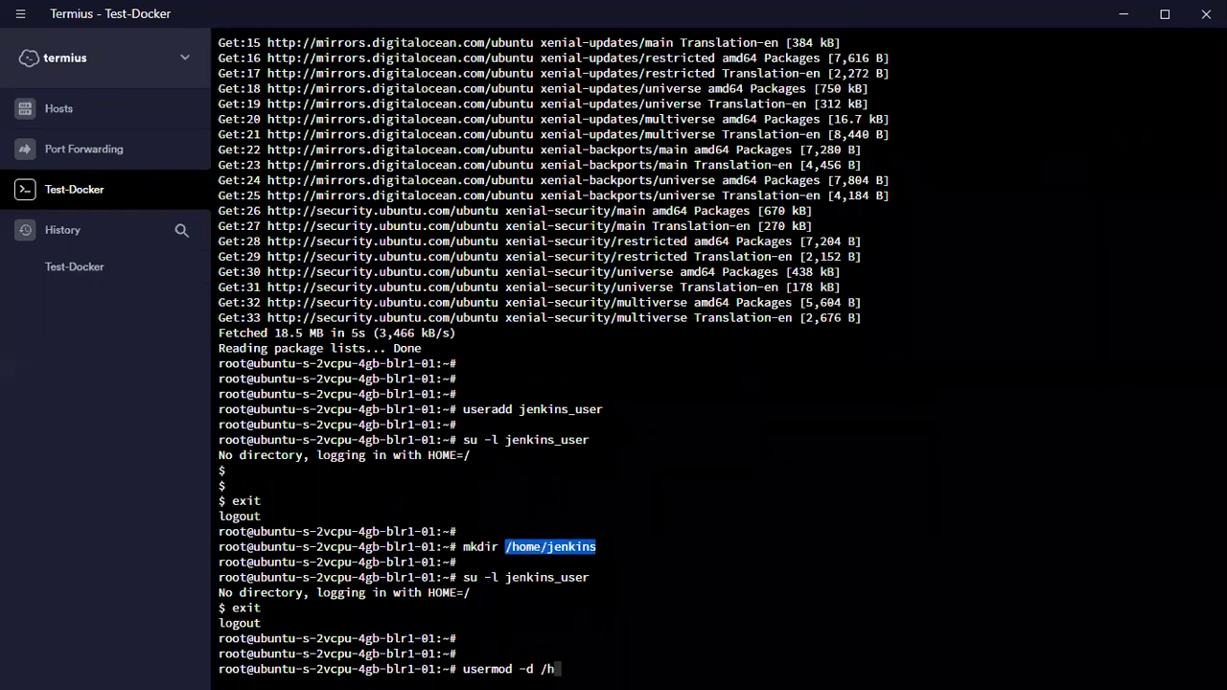
key("BackSpace")
key("ctrl+shift+v")
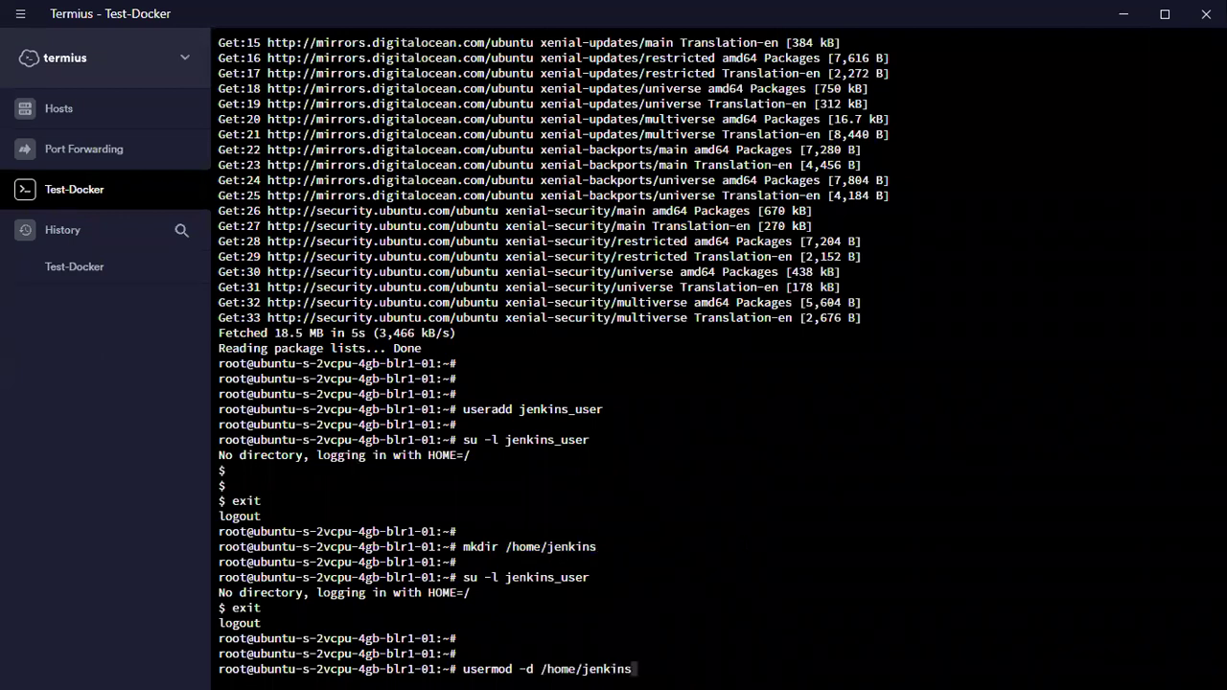
type("jenkins_user")
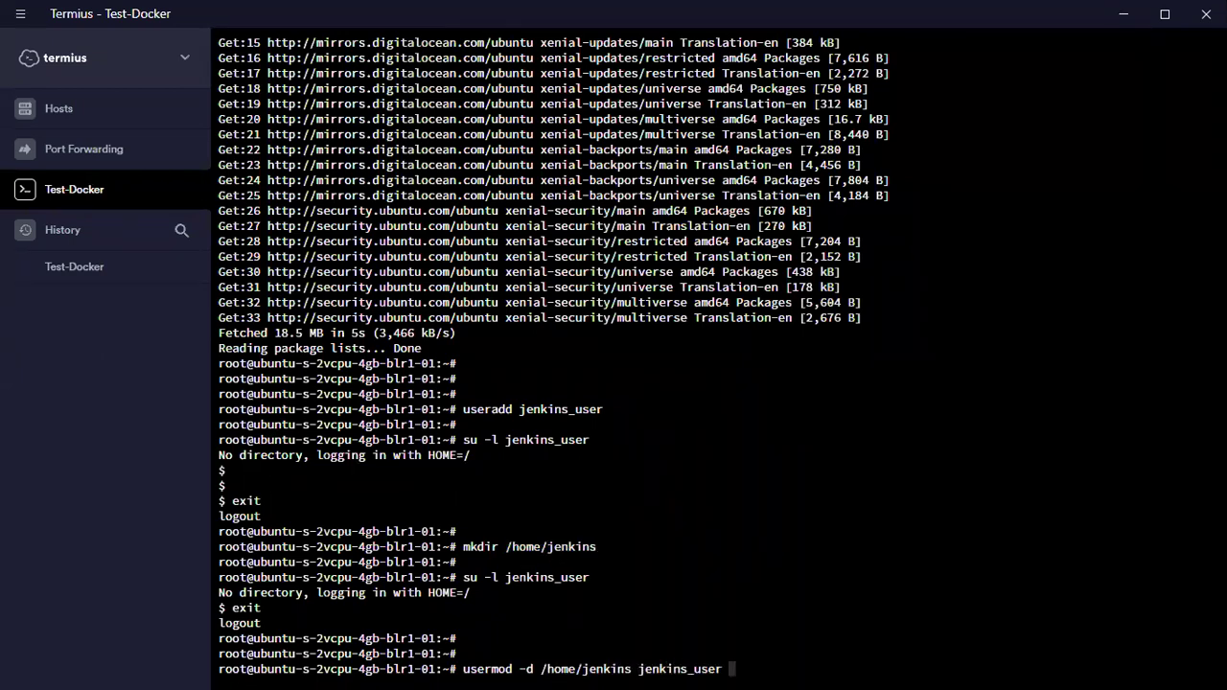
key("Return")
Log in as jenkins_user, check pwd shows /home/jenkins, then exit to root
key("Up")
key("Up")
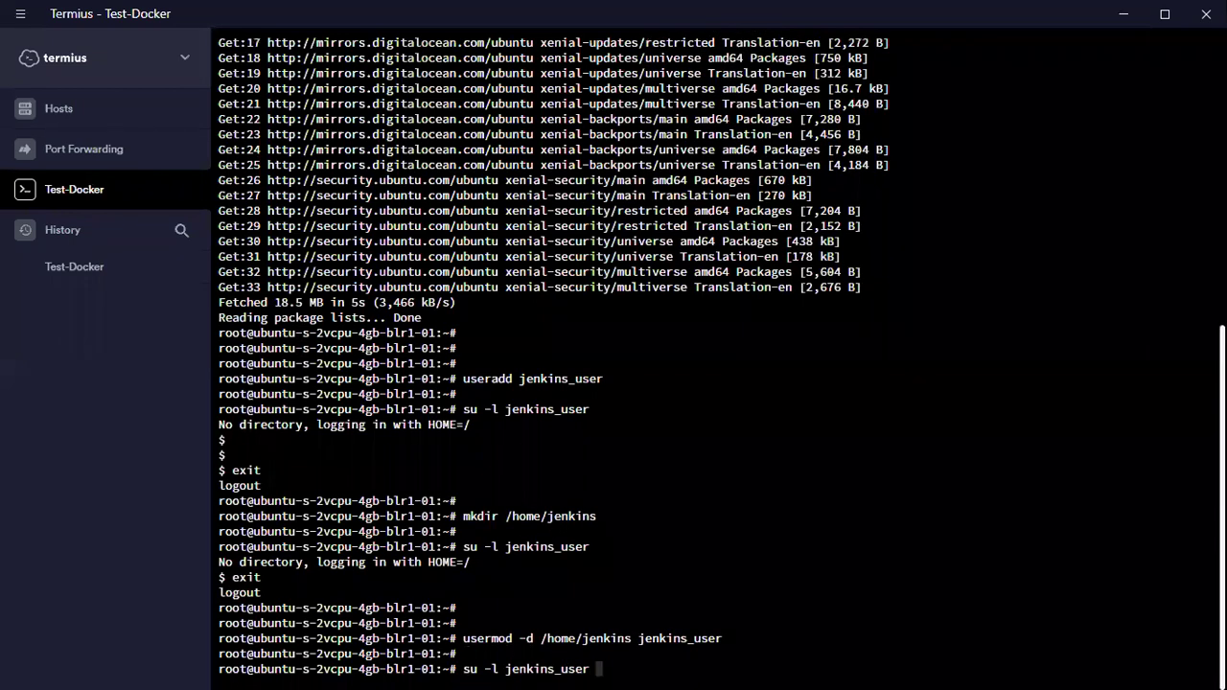
key("Return")
key("Return")
key("Return")
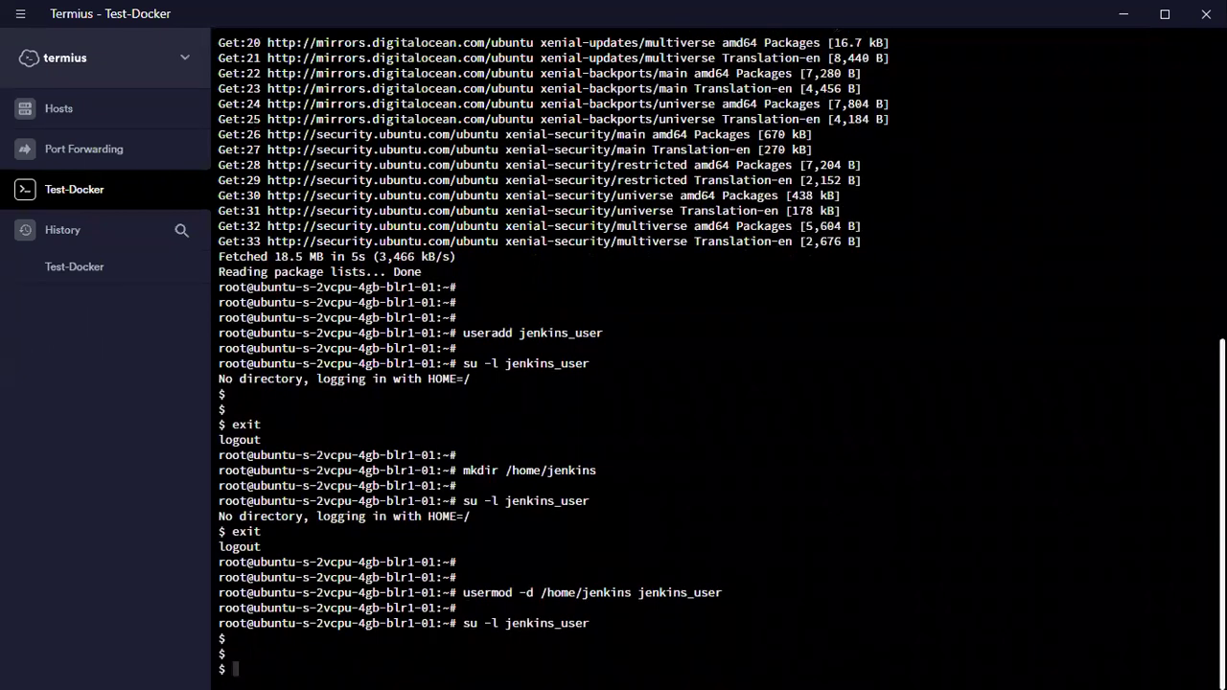
type("pwd")
key("Return")
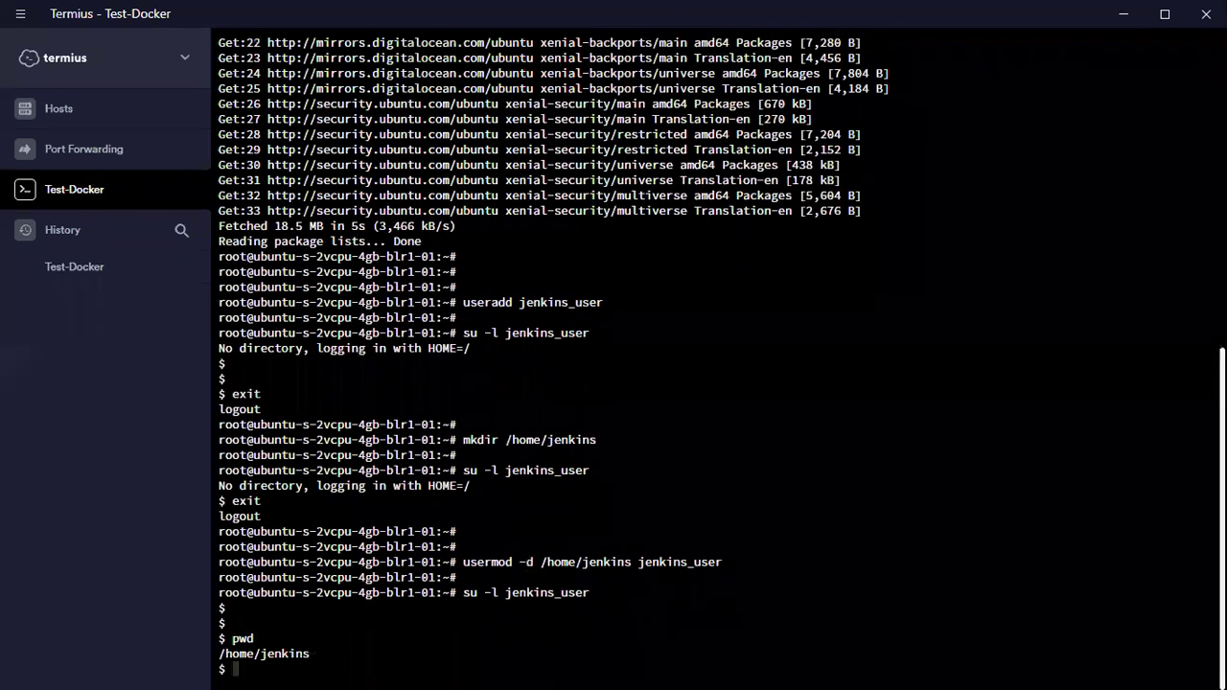
key("Return")
key("Return")
type("exit")
key("Return")
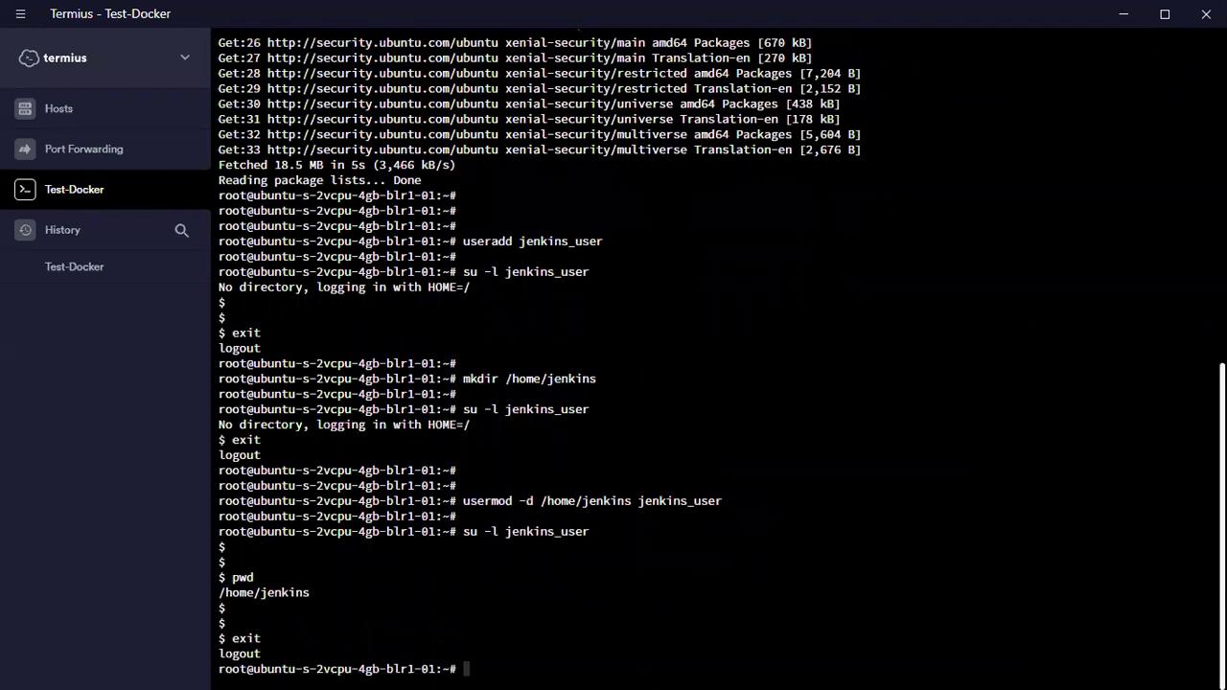
key("Return")
Change jenkins_user's login shell to /bin/bash, then test logging in and out
key("Up")
key("Up")
key("ctrl+u")
type("usermod -s ")
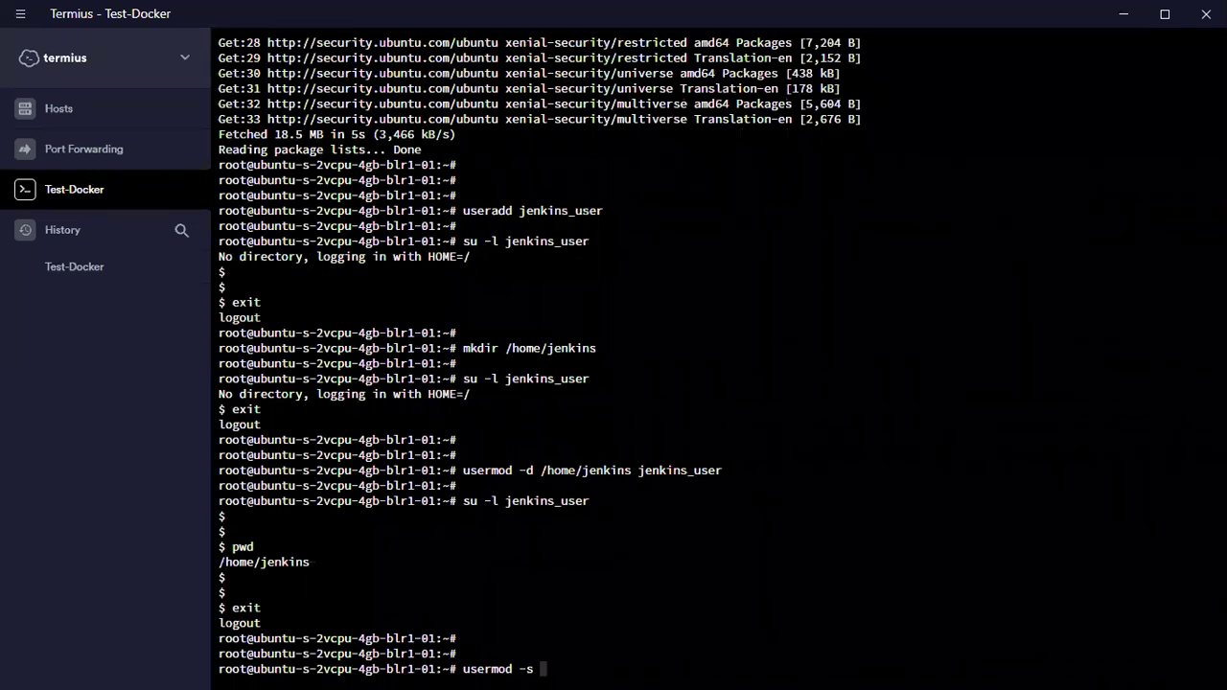
type("/bin/bash jenkins_user")
key("Return")
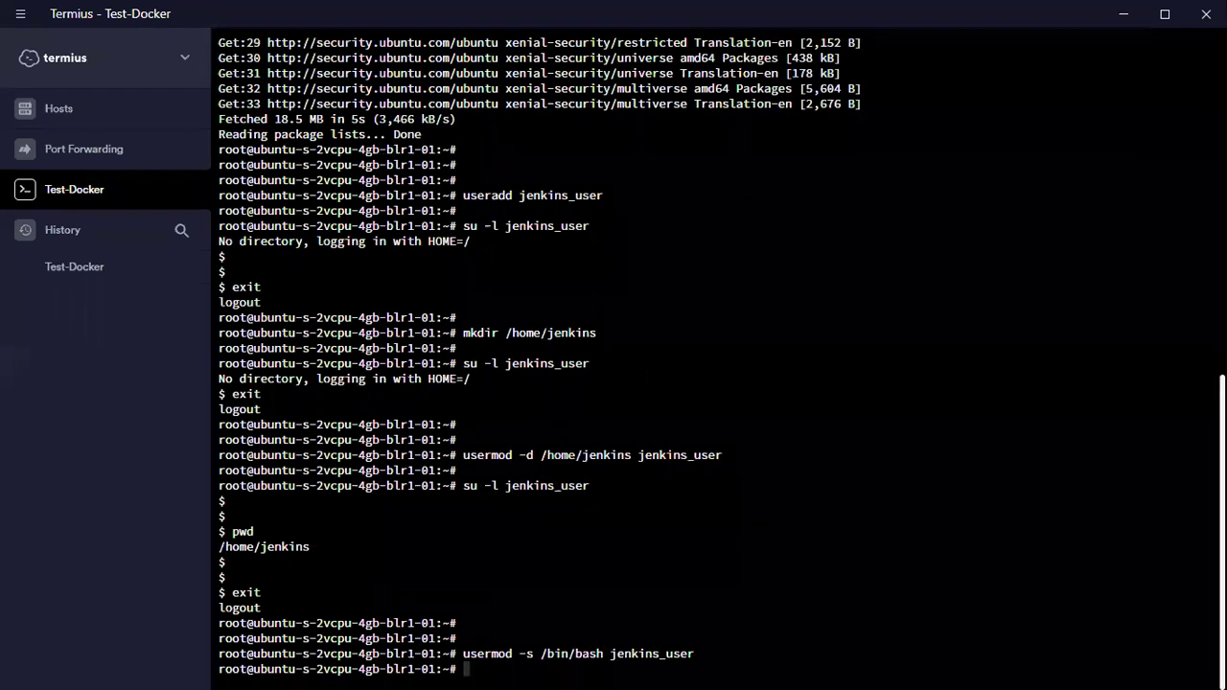
key("Return")
key("Up")
key("Up")
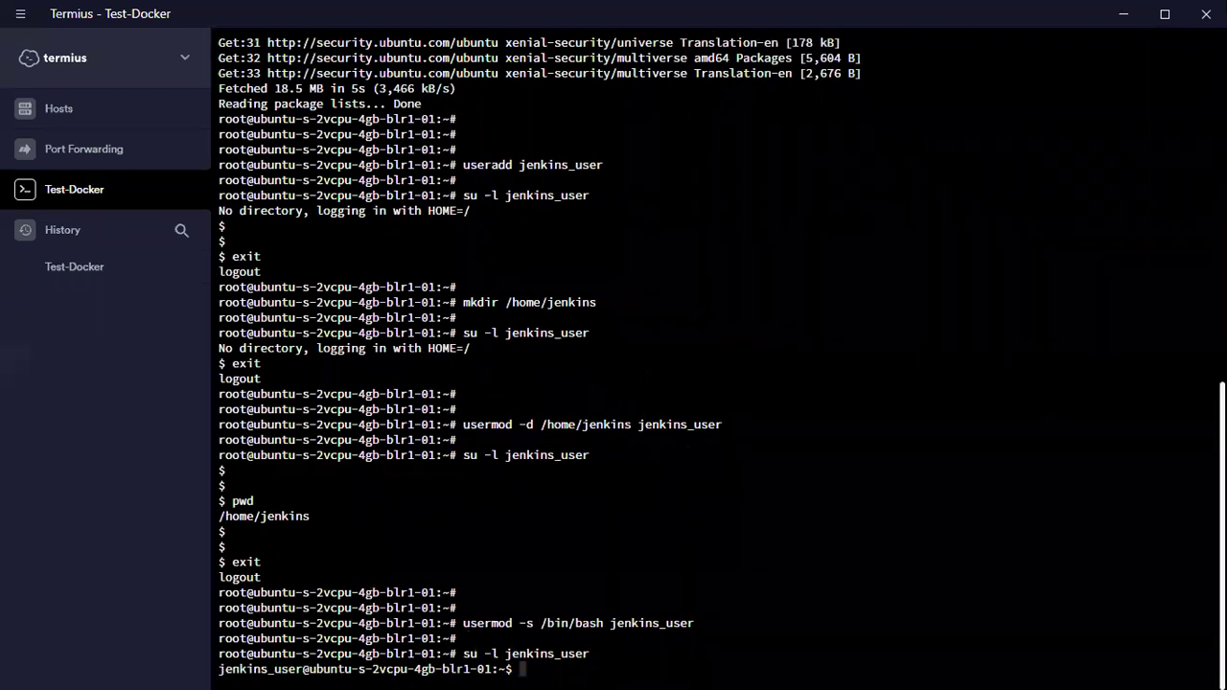
key("Return")
key("Return")
type("exit")
key("Return")
key("Return")
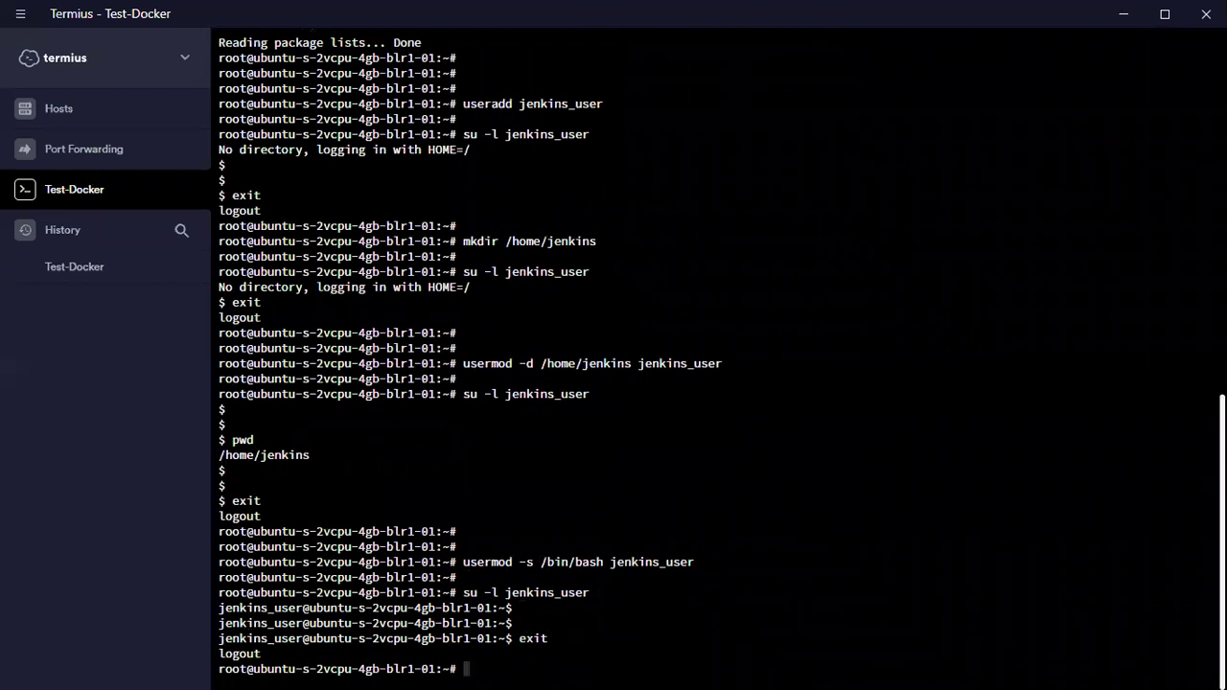
Highlight the /home/jenkins path, login line, logout message and usermod -d command for explanation
scroll(714, 355, "up", 2)
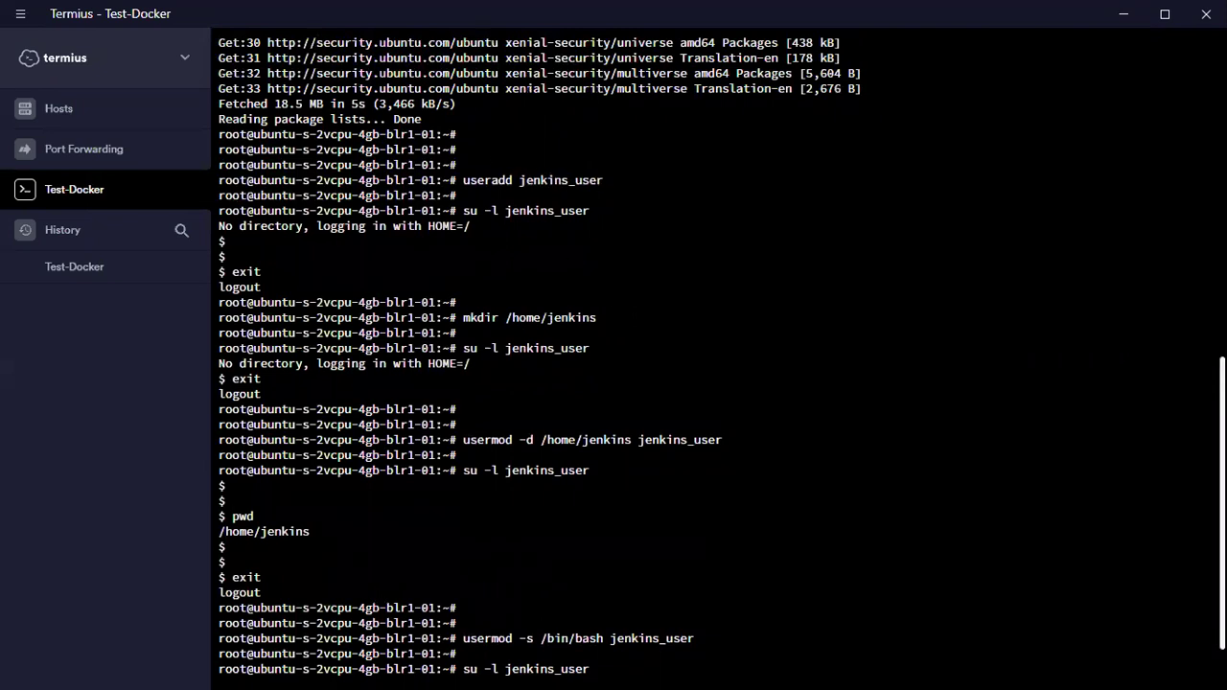
scroll(714, 355, "down", 2)
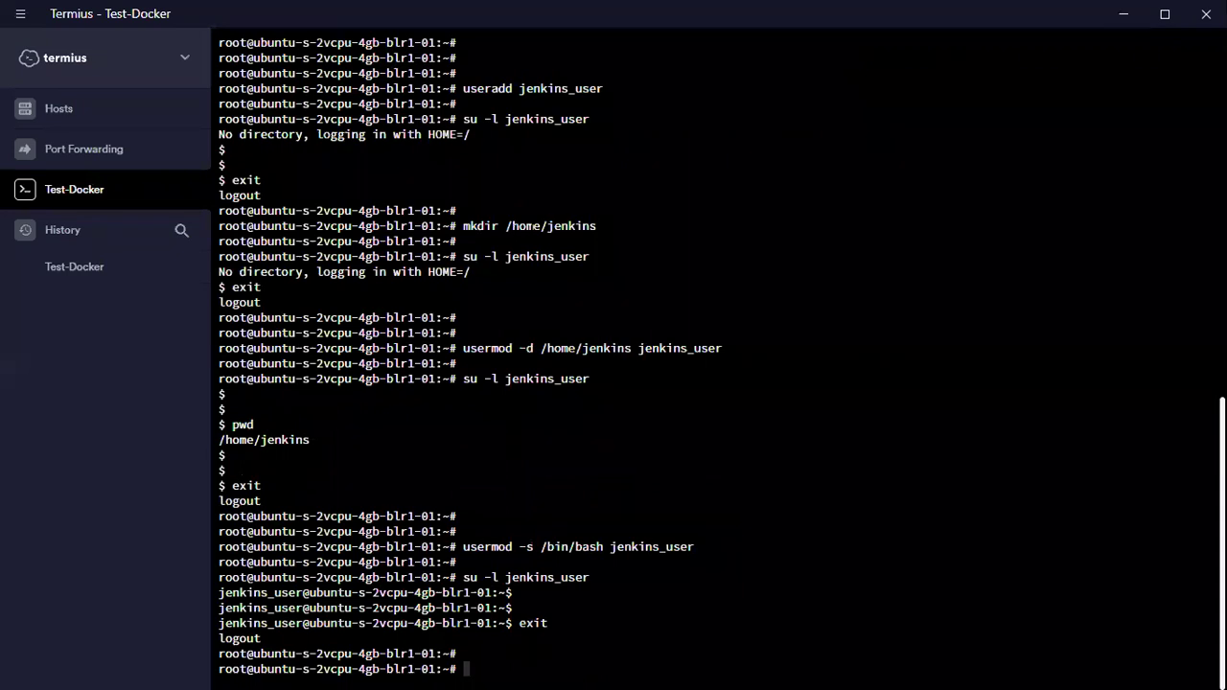
double_click(526, 227)
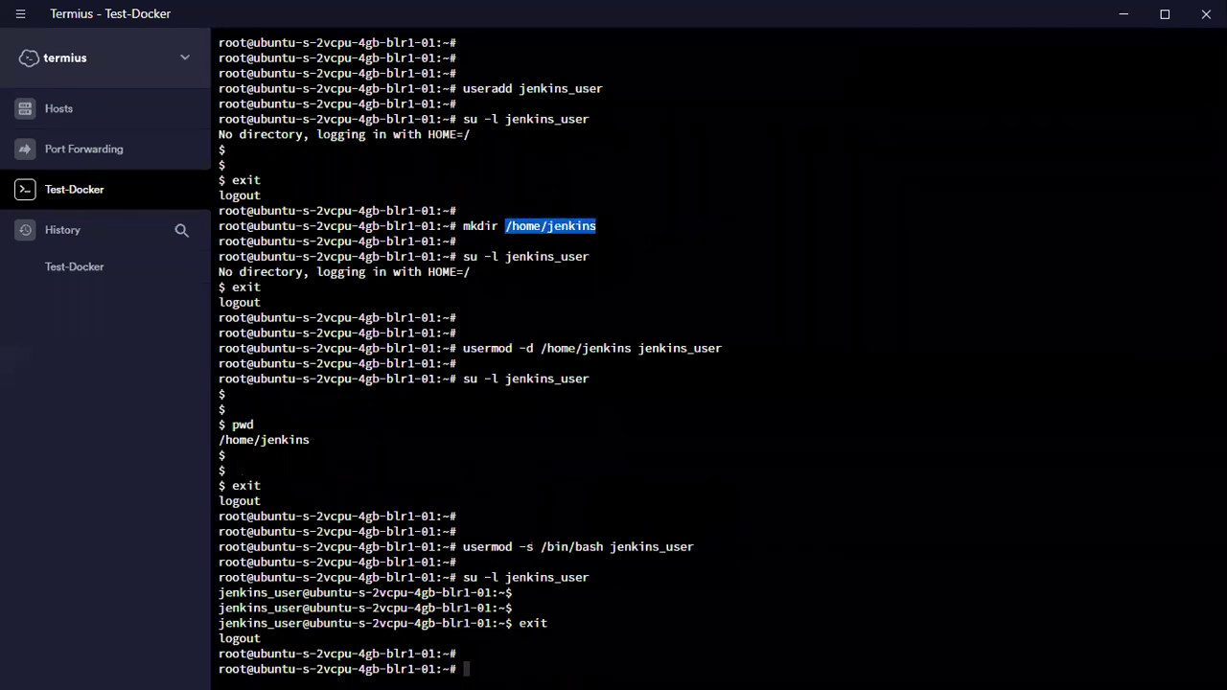
left_click_drag(596, 226, 506, 226)
double_click(586, 227)
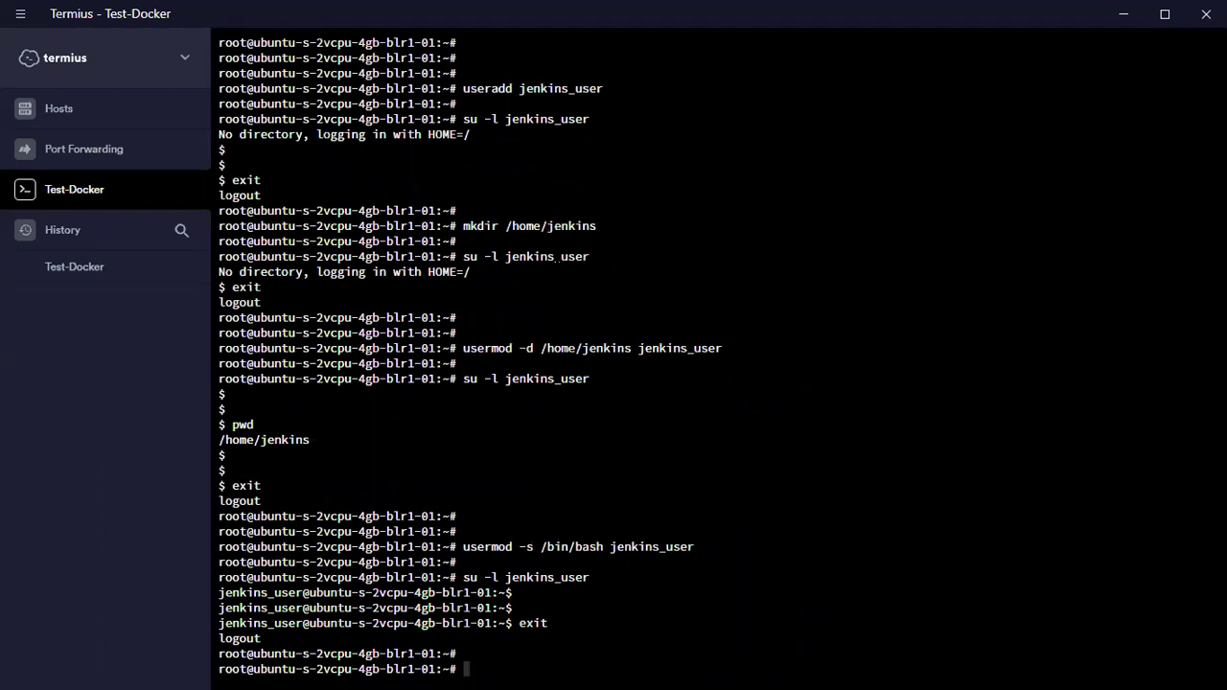
left_click_drag(596, 257, 506, 257)
double_click(239, 302)
double_click(498, 379)
double_click(491, 348)
left_click_drag(520, 348, 464, 364)
double_click(490, 348)
left_click(490, 348)
left_click_drag(637, 348, 717, 348)
triple_click(527, 378)
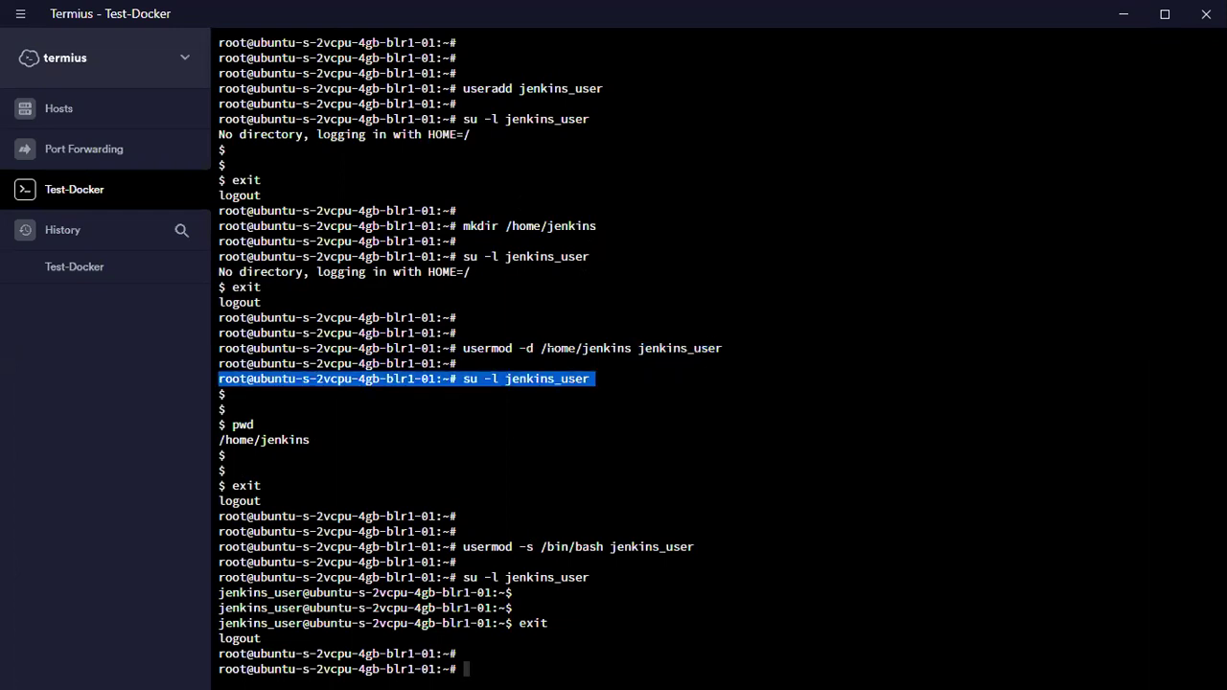
left_click(514, 348)
Highlight the usermod options, su -l jenkins_user, pwd and /bin/bash parts for explanation
double_click(535, 348)
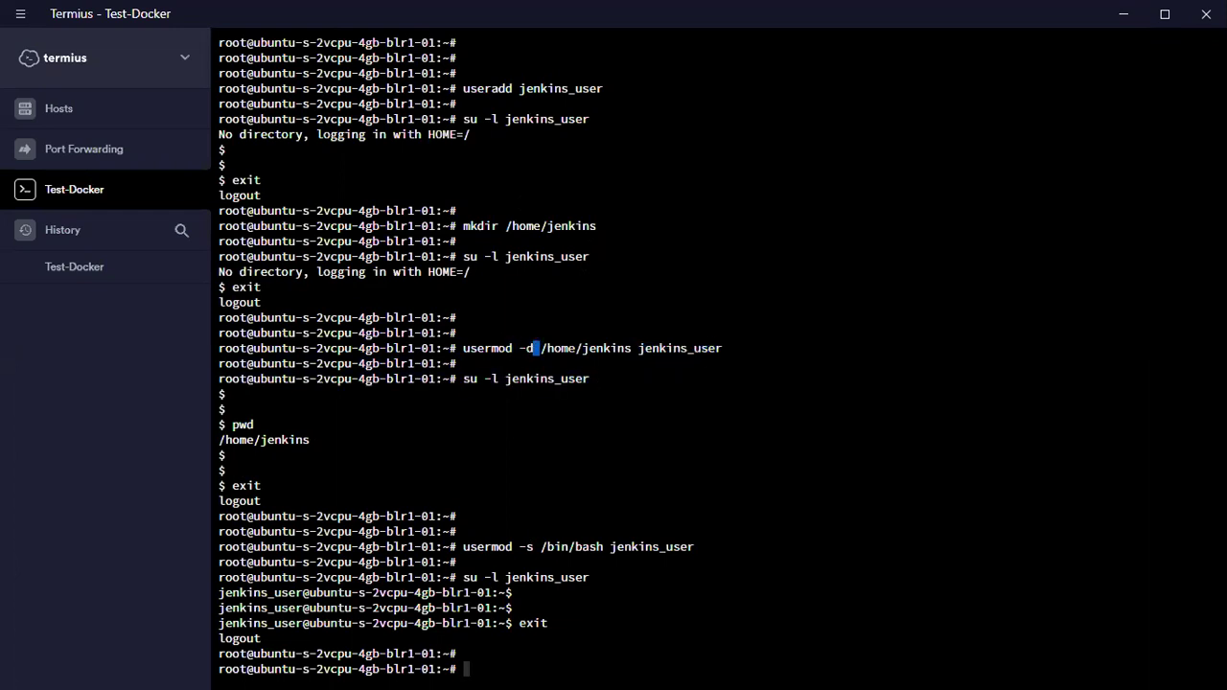
left_click(535, 348)
left_click_drag(613, 348, 565, 348)
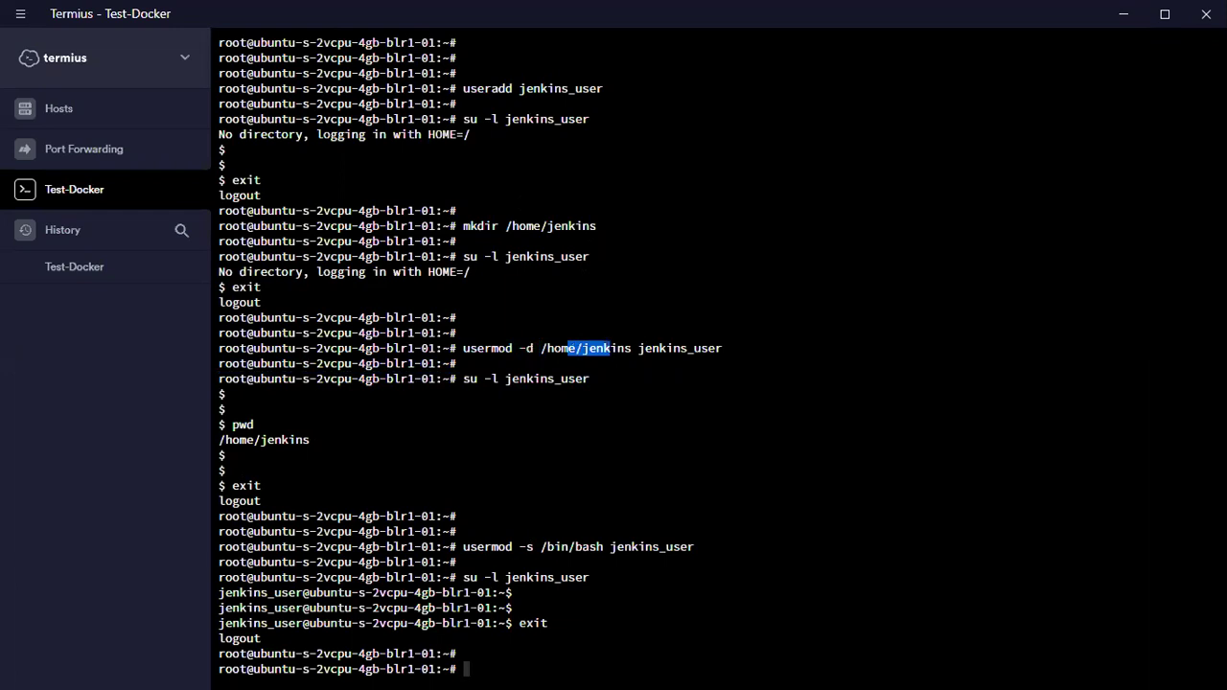
left_click_drag(665, 348, 709, 348)
left_click(668, 348)
double_click(494, 379)
left_click(494, 378)
double_click(546, 378)
left_click(546, 379)
double_click(235, 425)
left_click(235, 425)
double_click(571, 546)
left_click(571, 546)
double_click(572, 546)
double_click(651, 547)
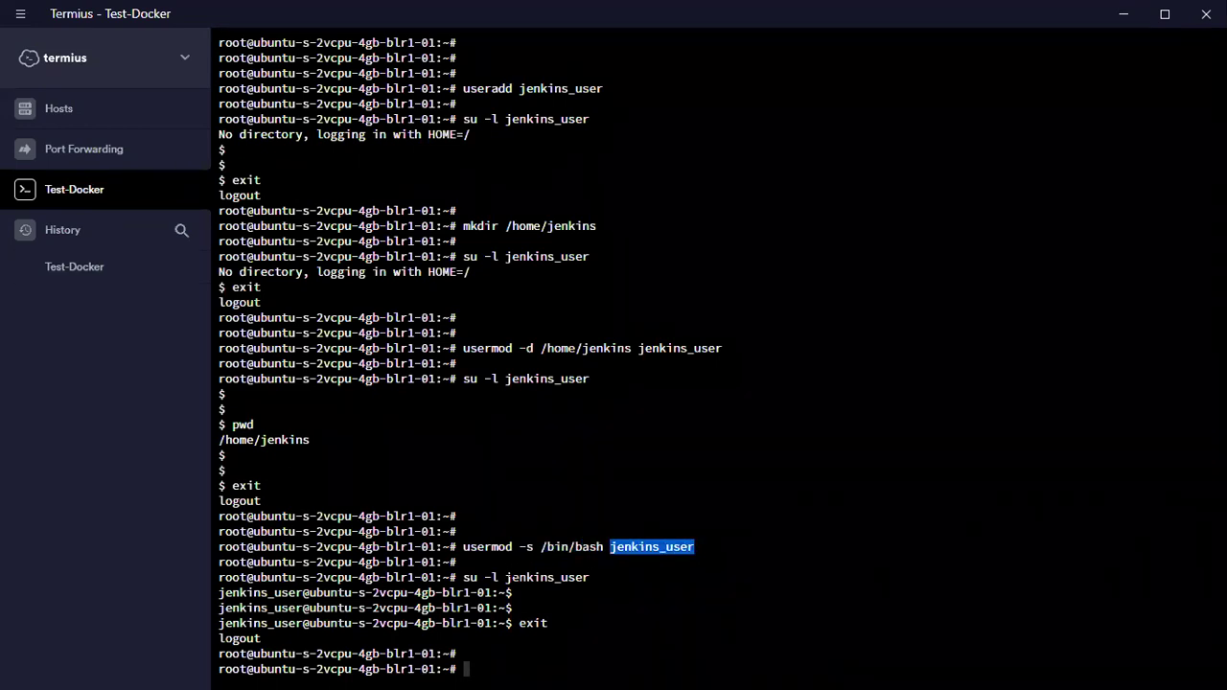
left_click(652, 546)
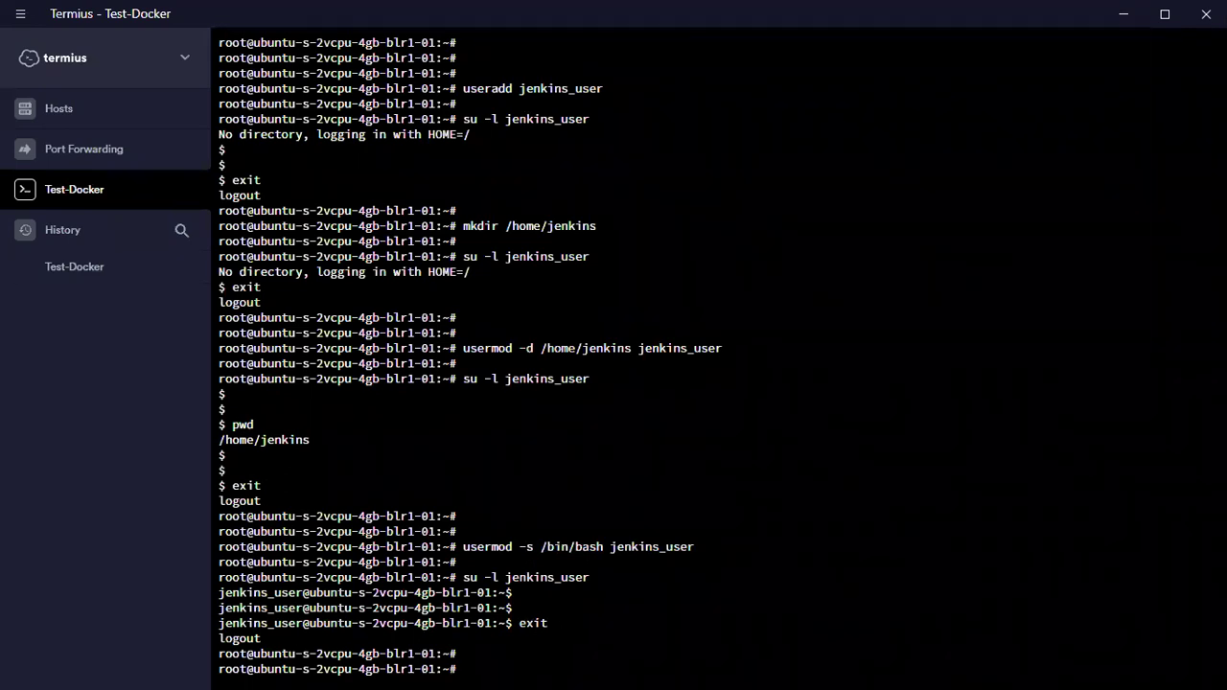
Log in as jenkins_user again, confirm pwd is /home/jenkins, and minimize Termius
key("Return")
key("Return")
key("Up")
key("Up")
key("Down")
key("Return")
key("Return")
key("Return")
key("Return")
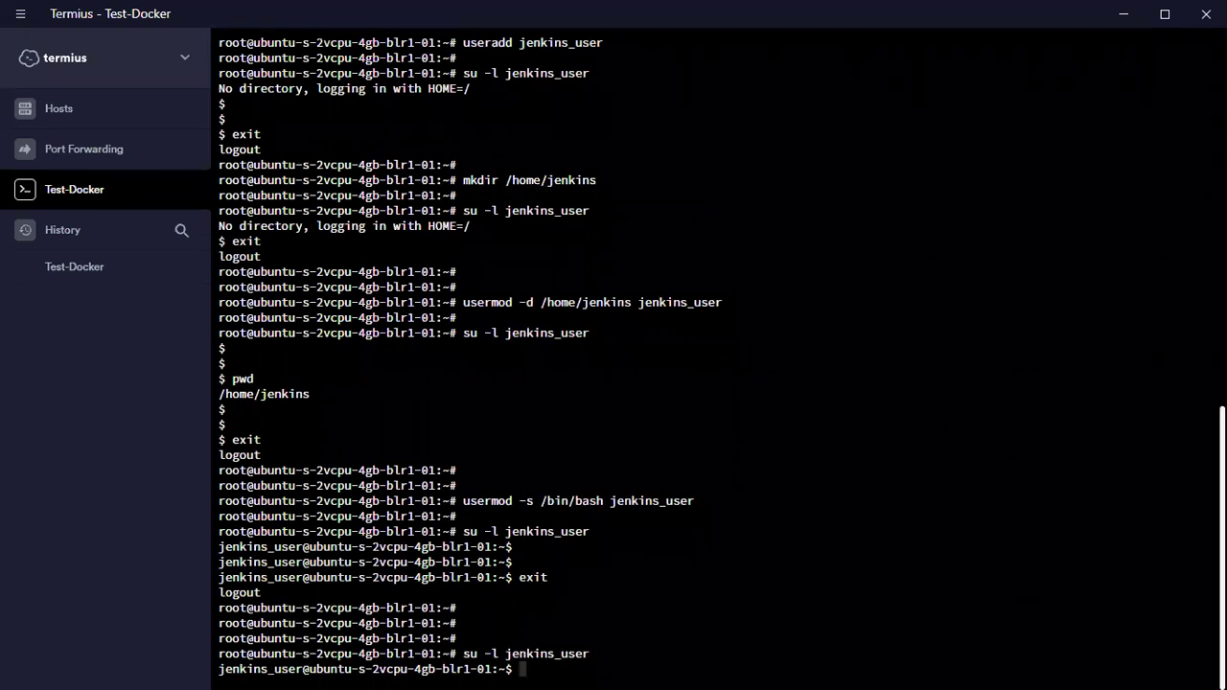
type("pwd")
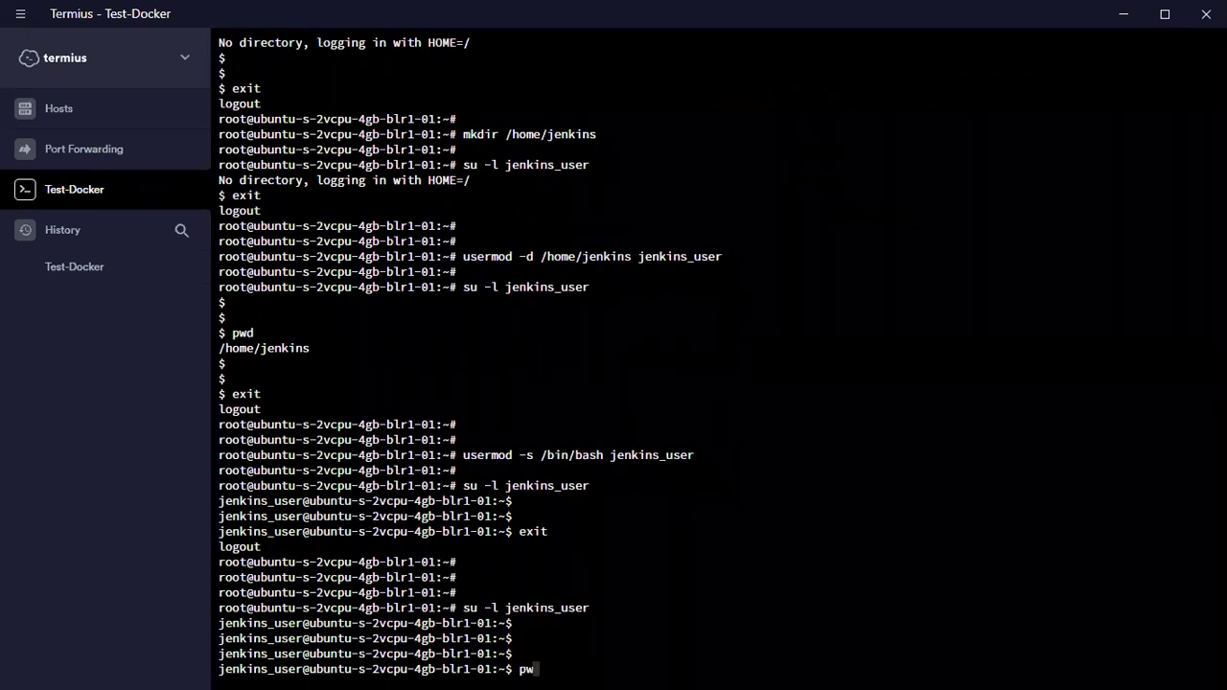
key("Return")
key("Return")
left_click_drag(310, 624, 219, 623)
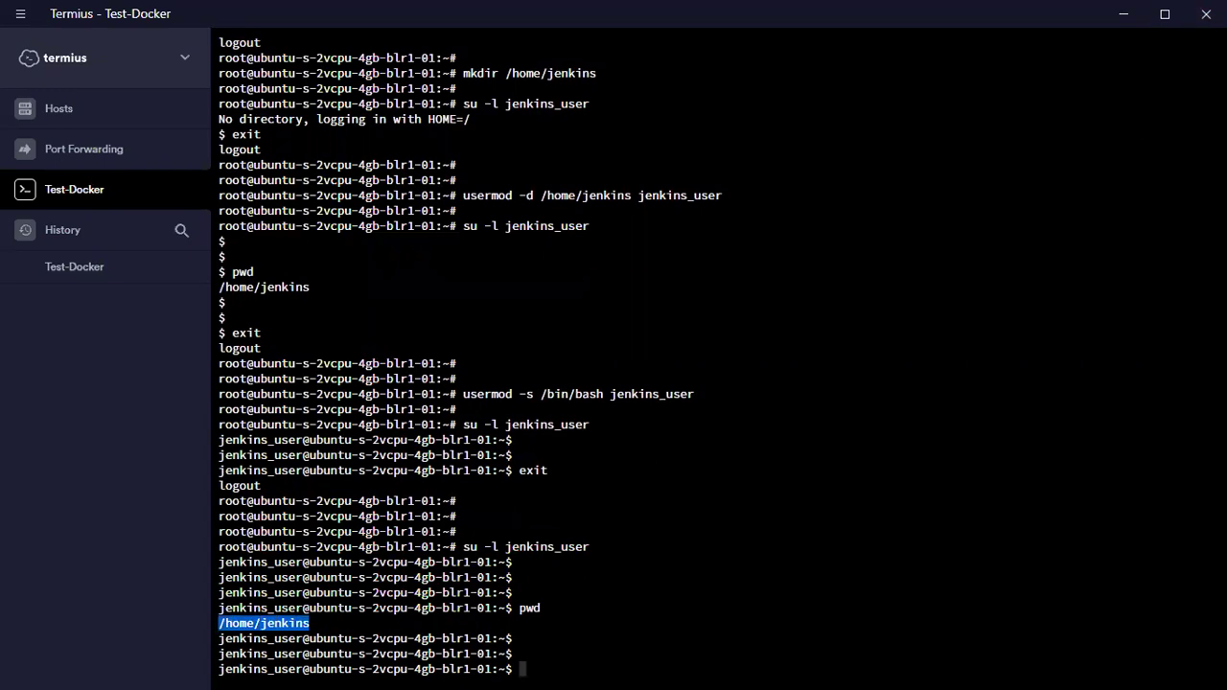
left_click(1137, 22)
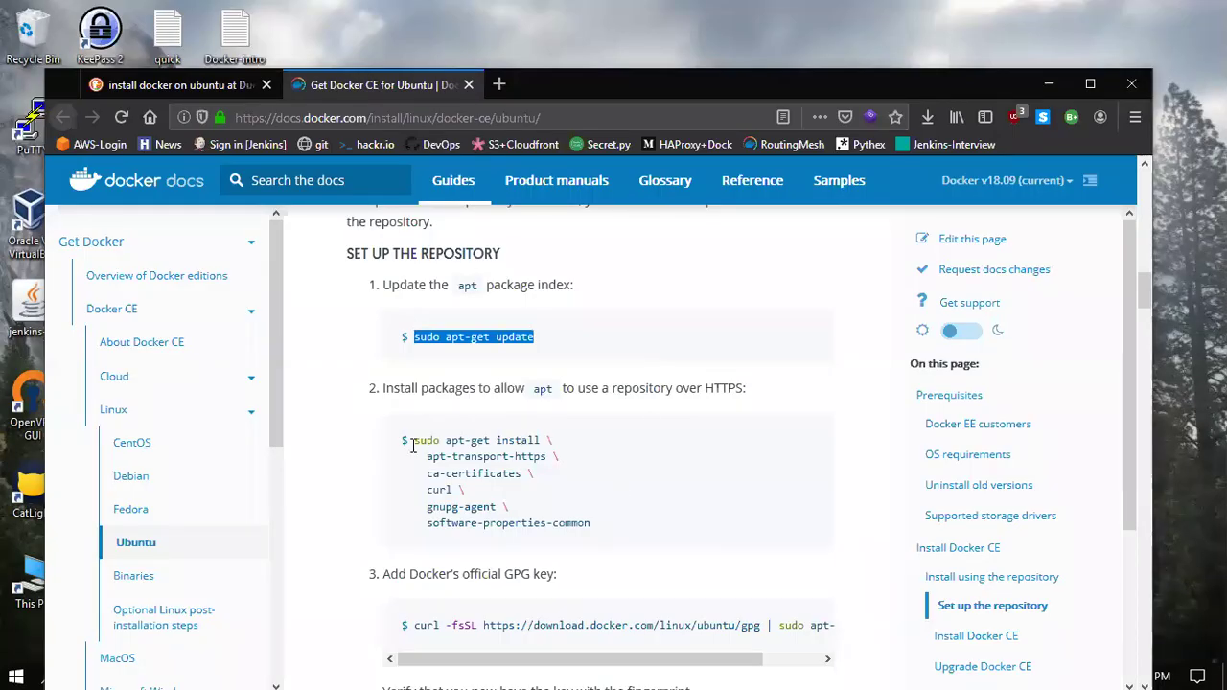
Copy Docker's multi-line apt-get install prerequisites command and run it as jenkins_user in Termius
left_click_drag(418, 439, 615, 532)
right_click(474, 464)
left_click(491, 466)
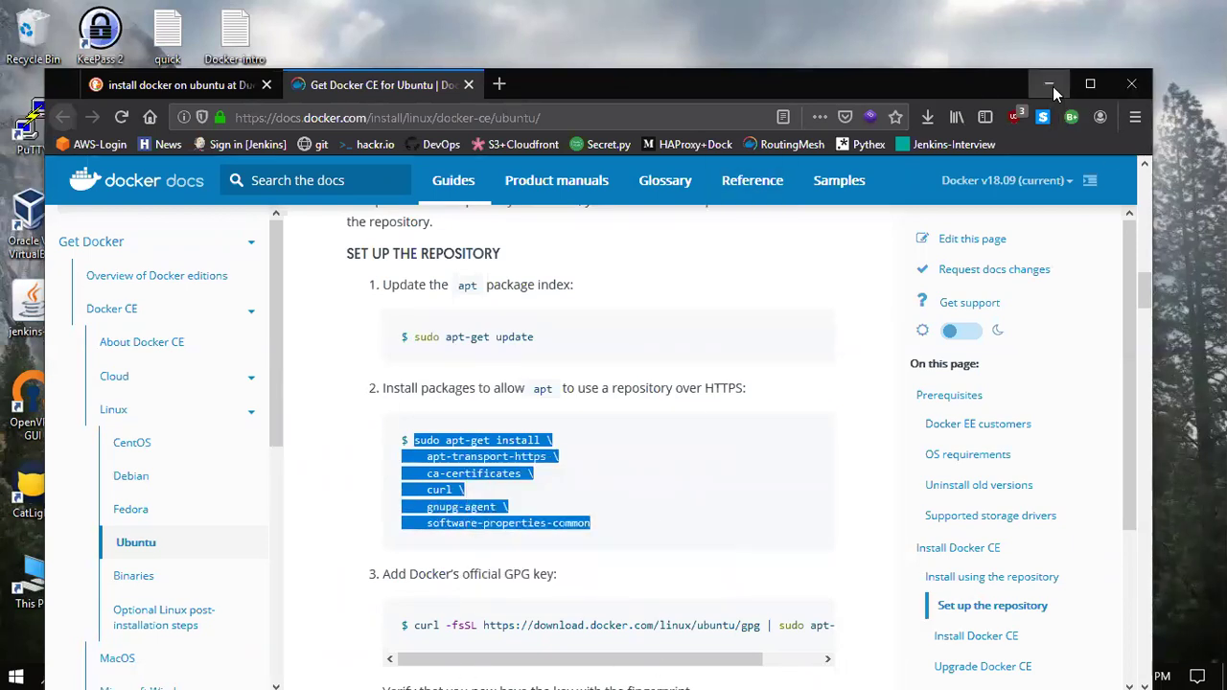
left_click(1051, 84)
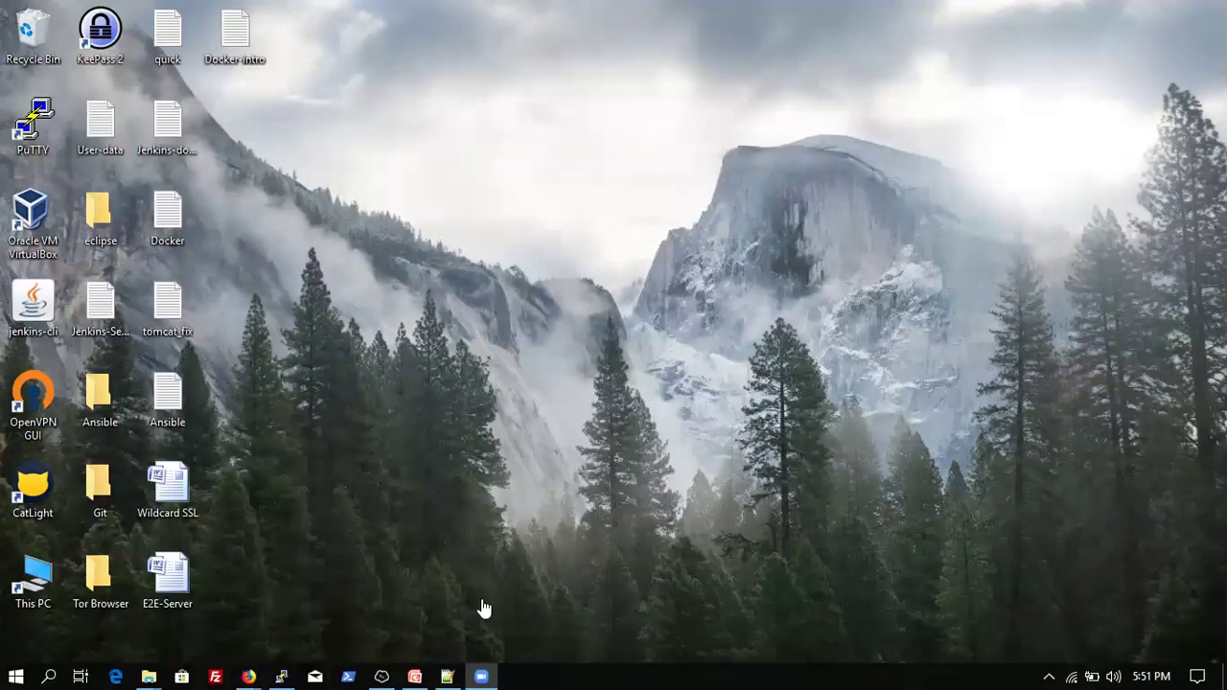
key("alt+Tab")
key("alt+Tab")
key("alt+Tab")
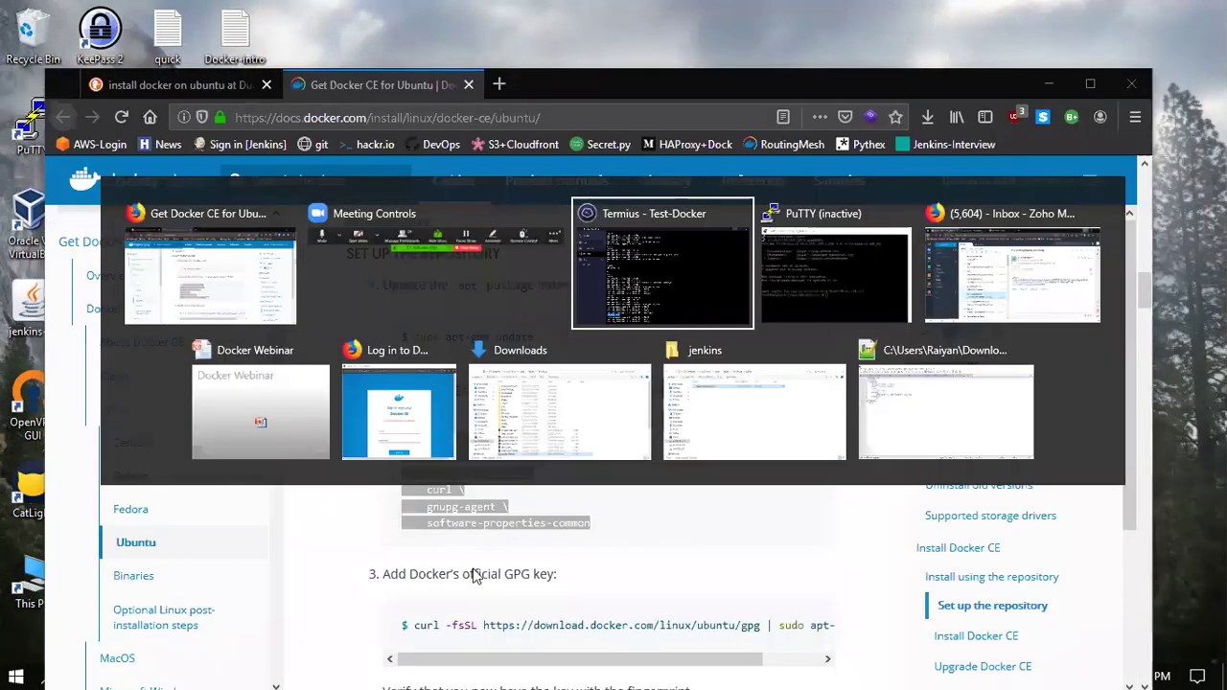
key("ctrl+shift+v")
key("Return")
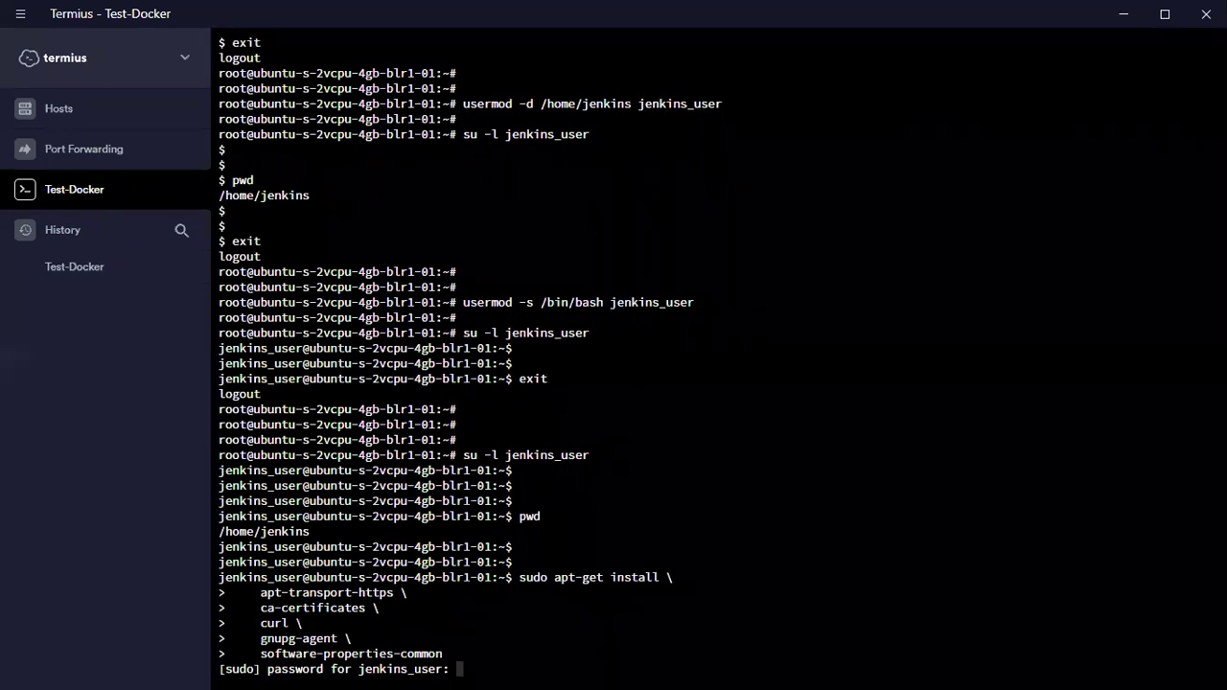
Cancel the sudo prompt, return to root, and set a new password with passwd jenkins_user
key("ctrl+c")
key("Return")
key("Return")
type("exit")
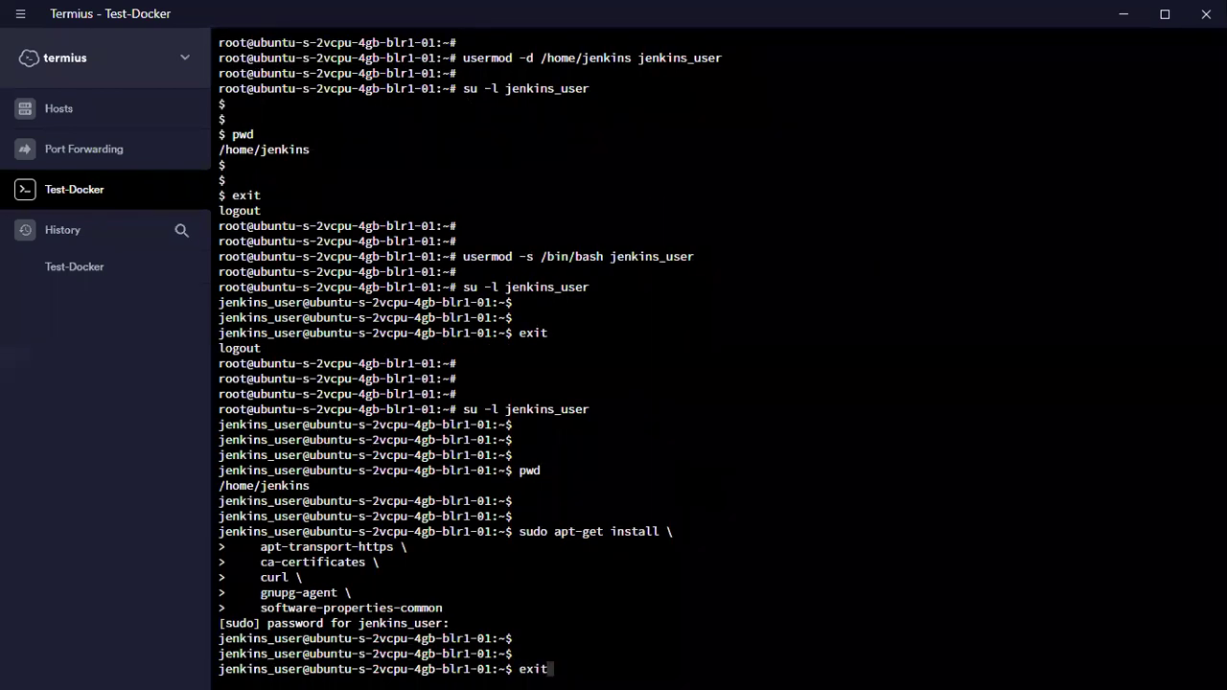
key("Return")
type("passwd ")
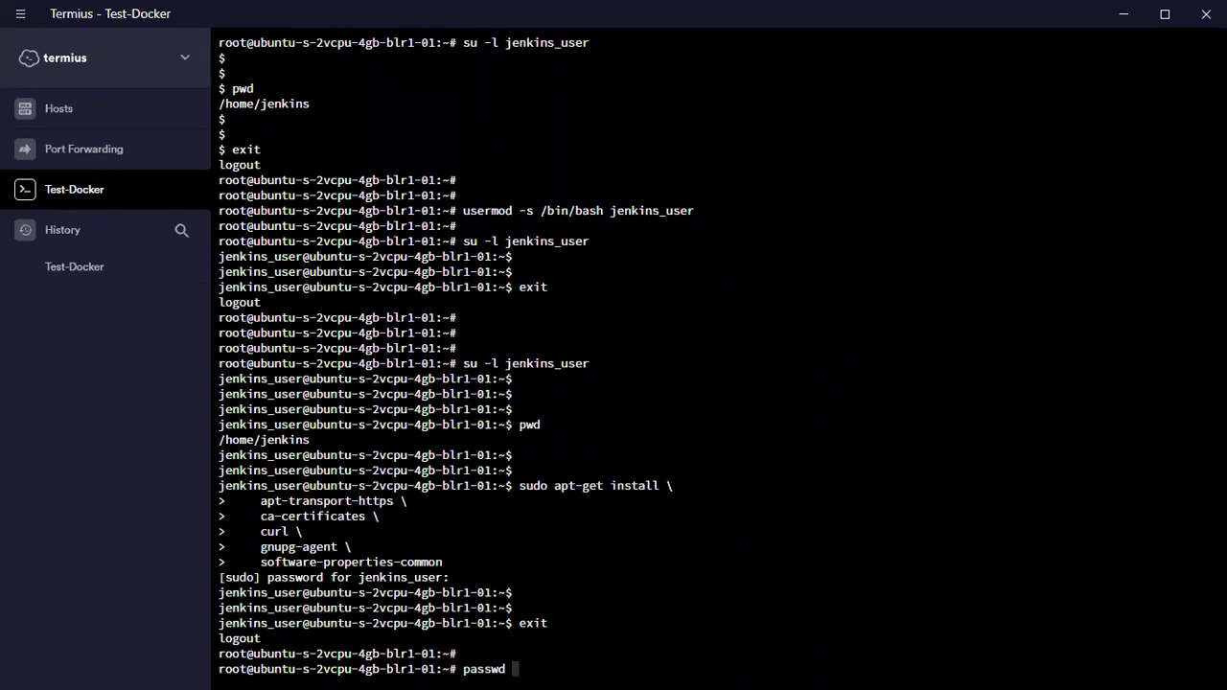
type("jenkins_user")
key("Return")
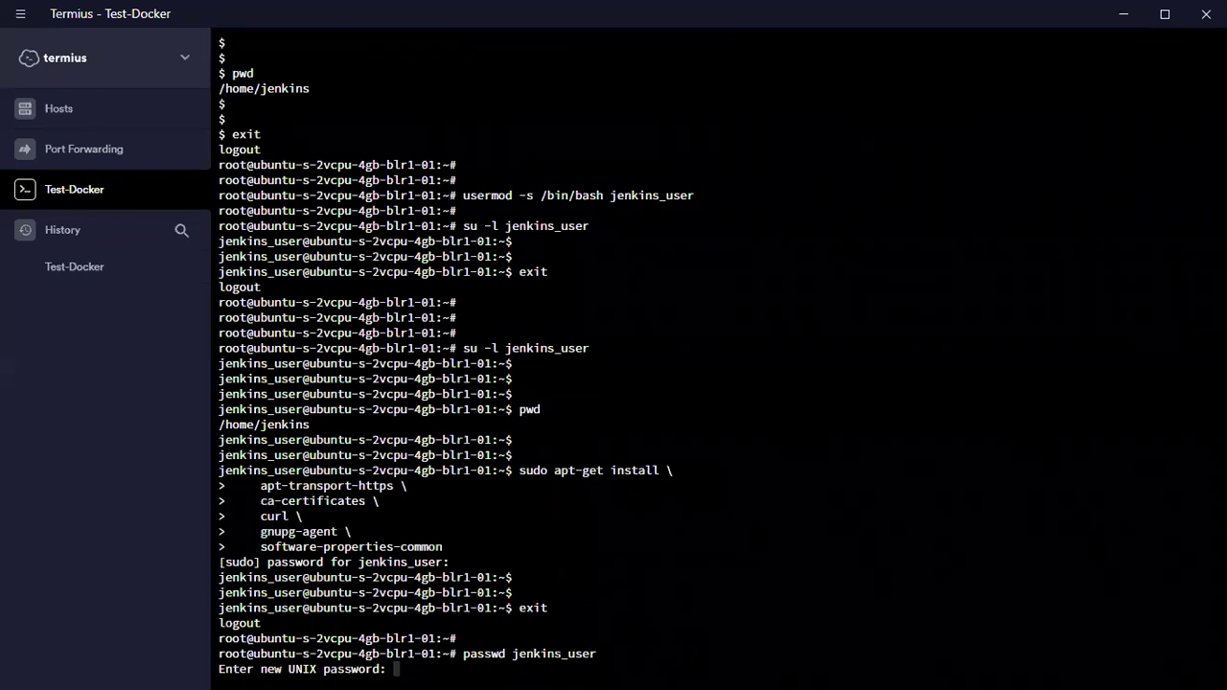
key("Return")
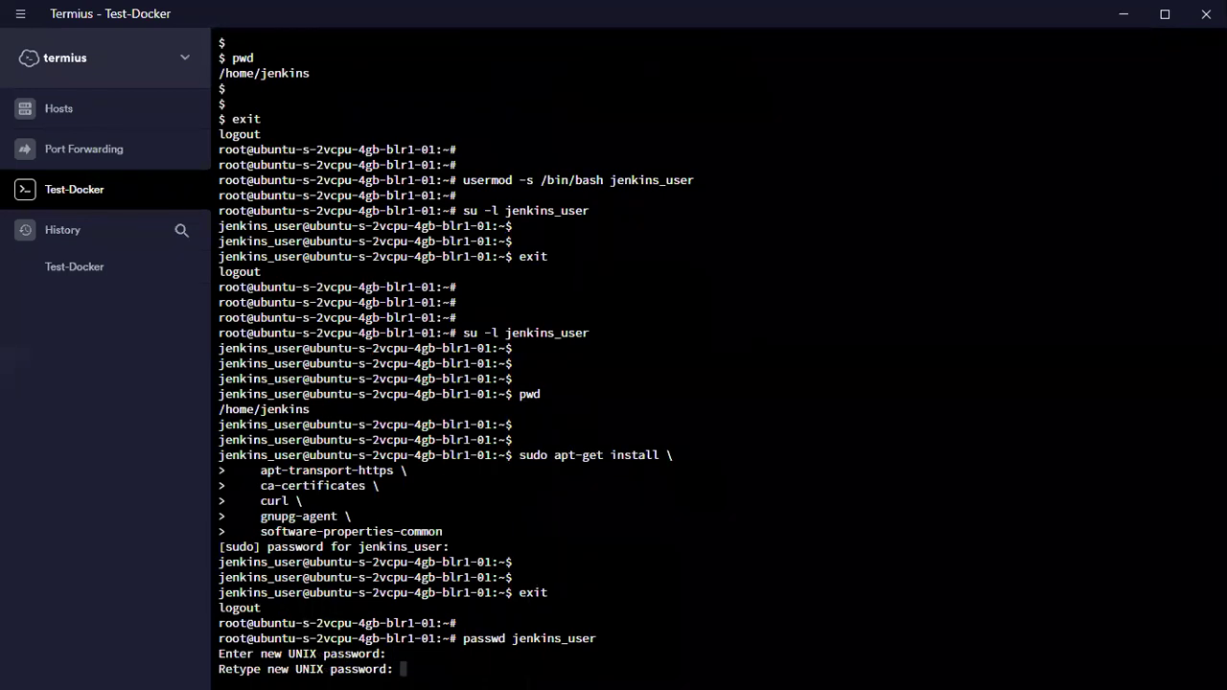
key("Return")
Retry the apt-get install as jenkins_user, hit the 'not in the sudoers file' error, exit
key("Return")
key("Return")
type("su -l jenkins_user")
key("Tab")
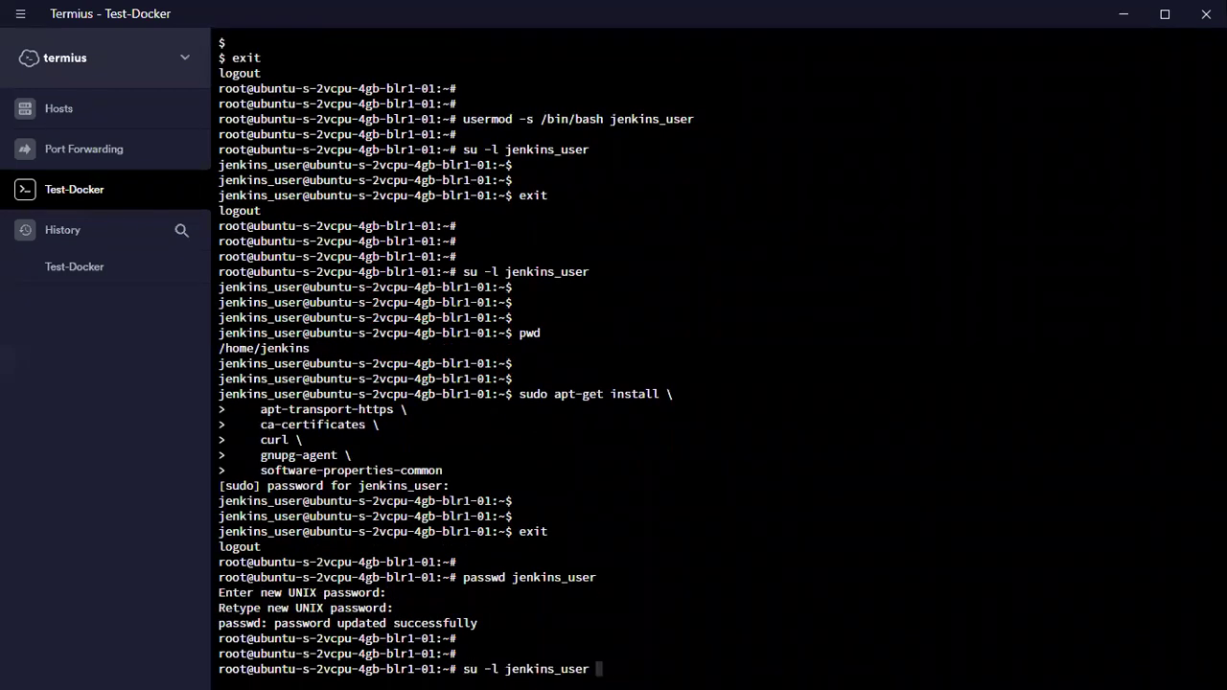
key("Return")
key("Return")
key("Return")
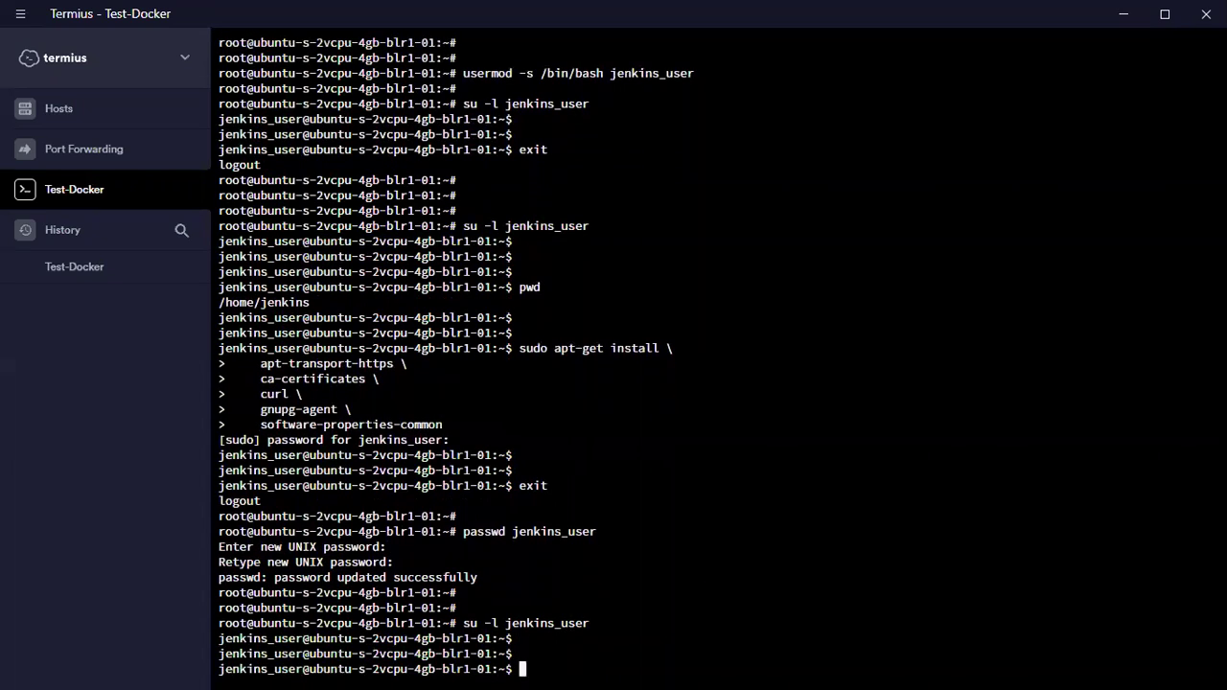
key("ctrl+shift+v")
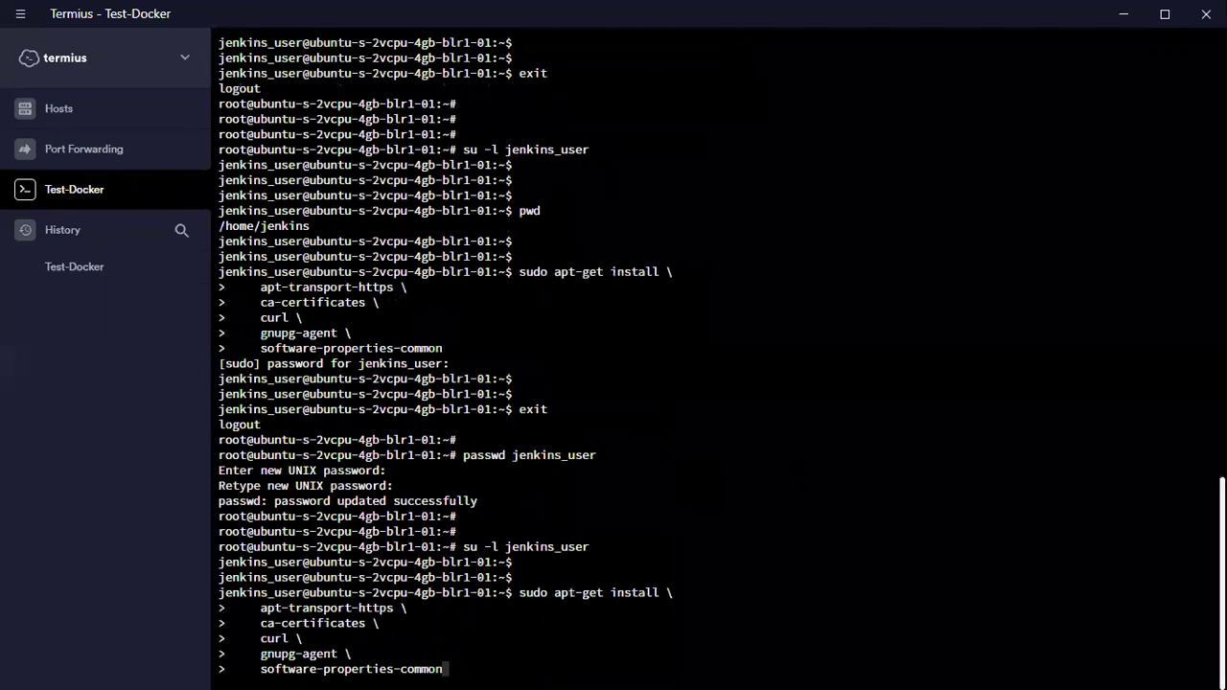
key("Return")
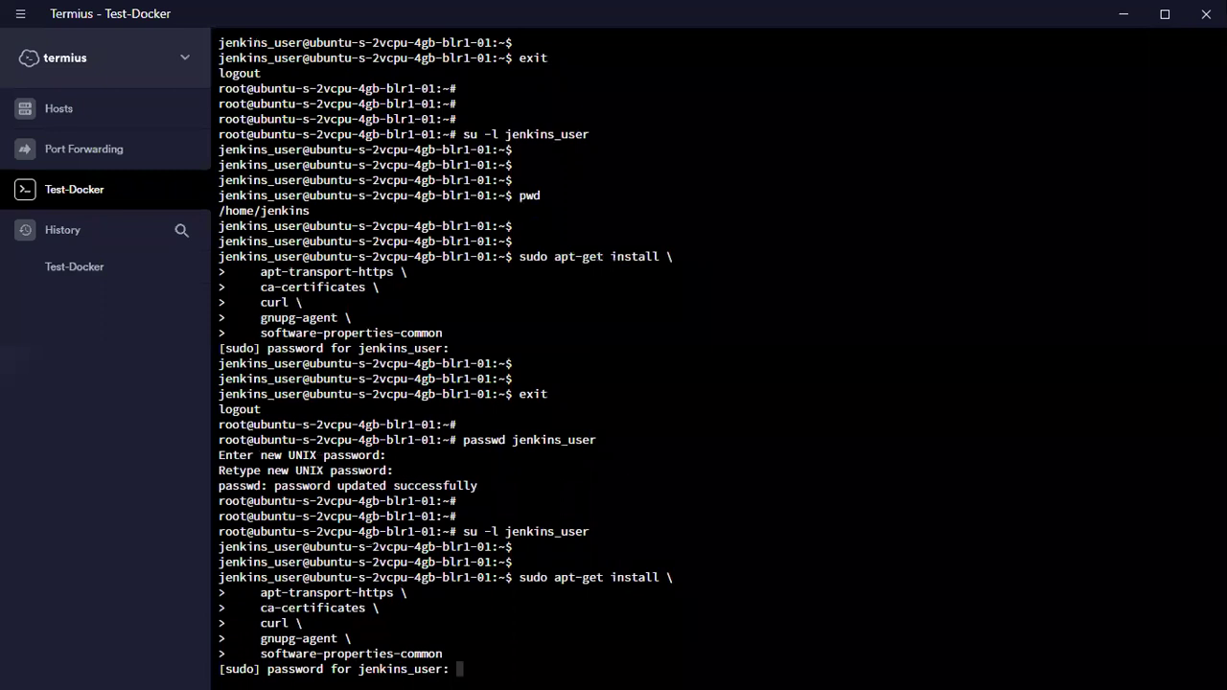
key("Return")
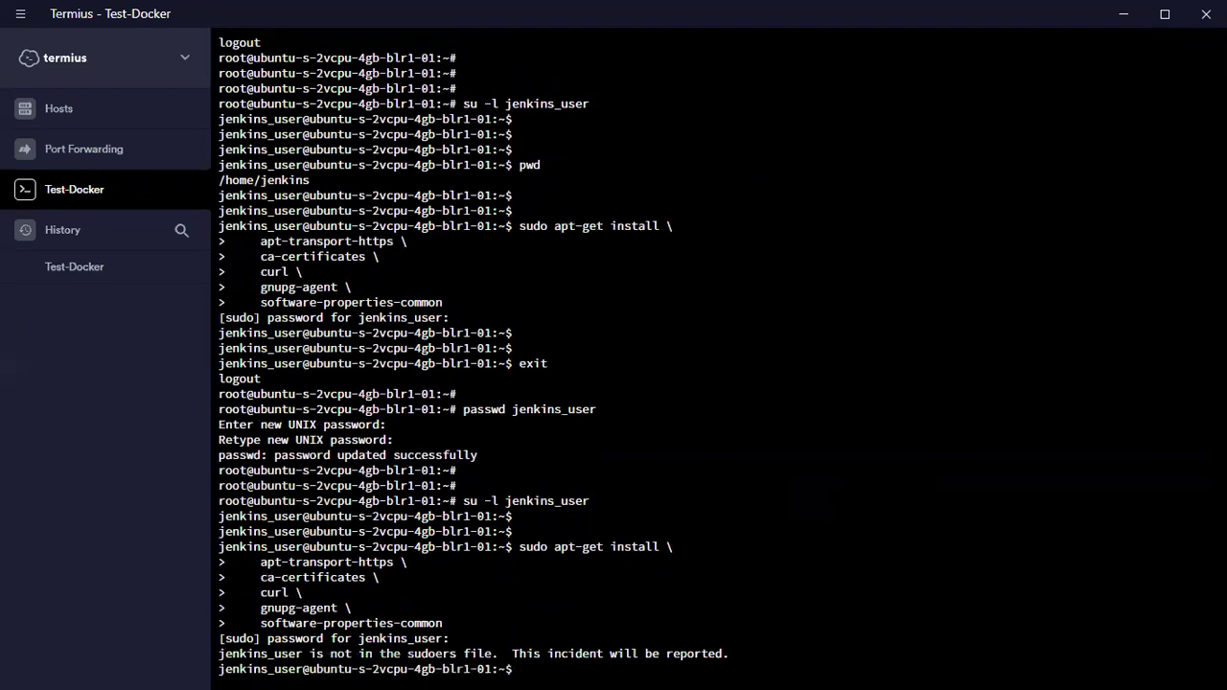
key("Return")
key("Return")
type("exit")
key("Return")
key("Return")
key("Return")
Open /etc/sudoers in vim, locate the %sudo rule, and quit without changes
type("vim /")
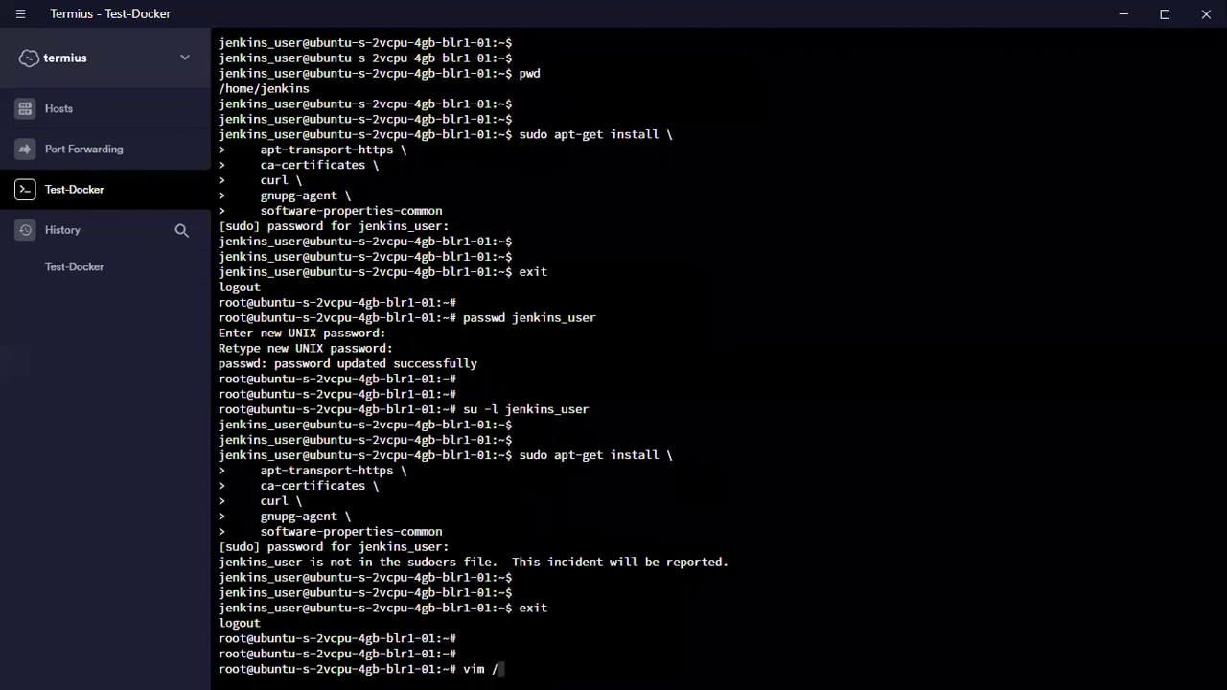
type("etc/sudoers")
key("Return")
key("Down")
key("Down")
key("Down")
key("Down")
key("Down")
key("Down")
key("Down")
key("Down")
key("Down")
key("Down")
key("Down")
key("Down")
key("Down")
key("Down")
key("Down")
key("Down")
key("Down")
key("Down")
key("Down")
key("Down")
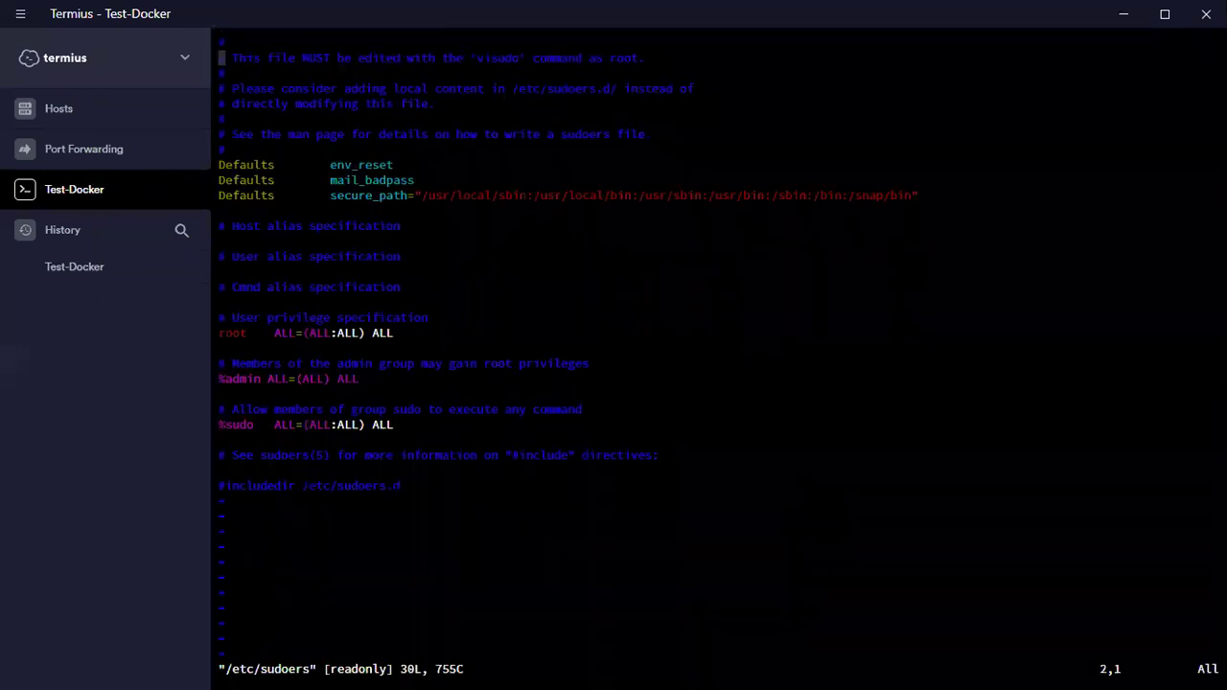
key("Up")
key("Down")
key("Down")
key("Up")
key("Up")
key("Down")
key("Down")
key("Down")
key("Down")
key("i")
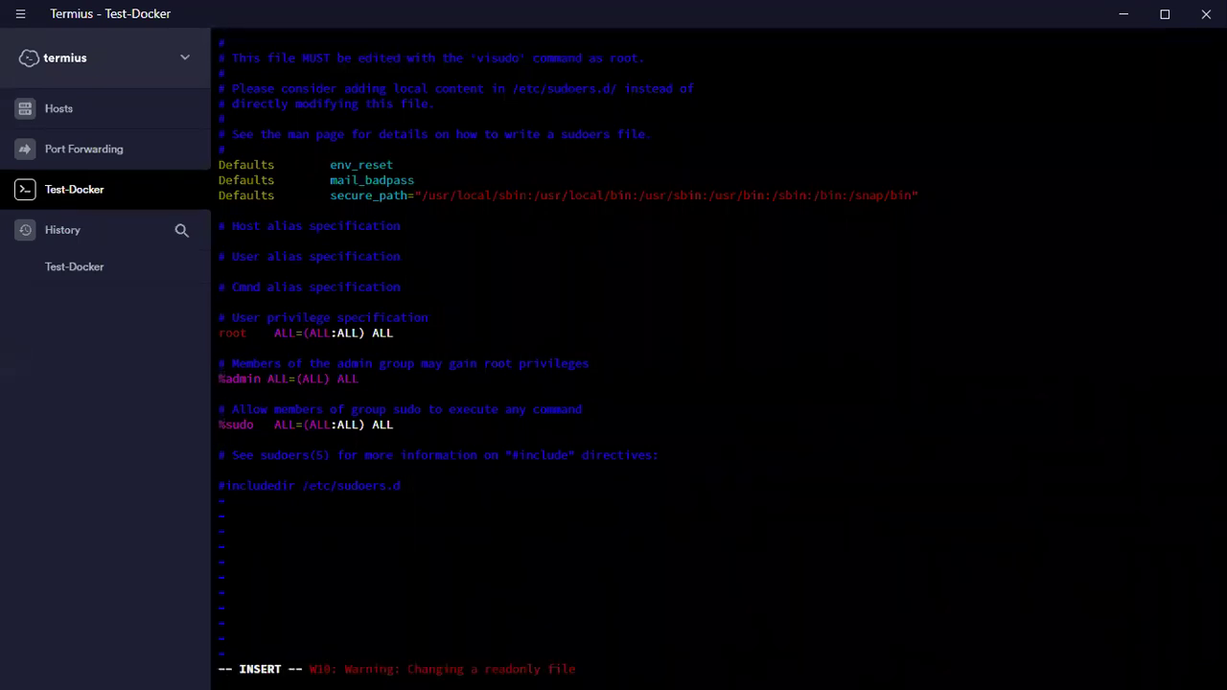
key("Up")
key("Down")
key("Escape")
type(":wq")
key("Return")
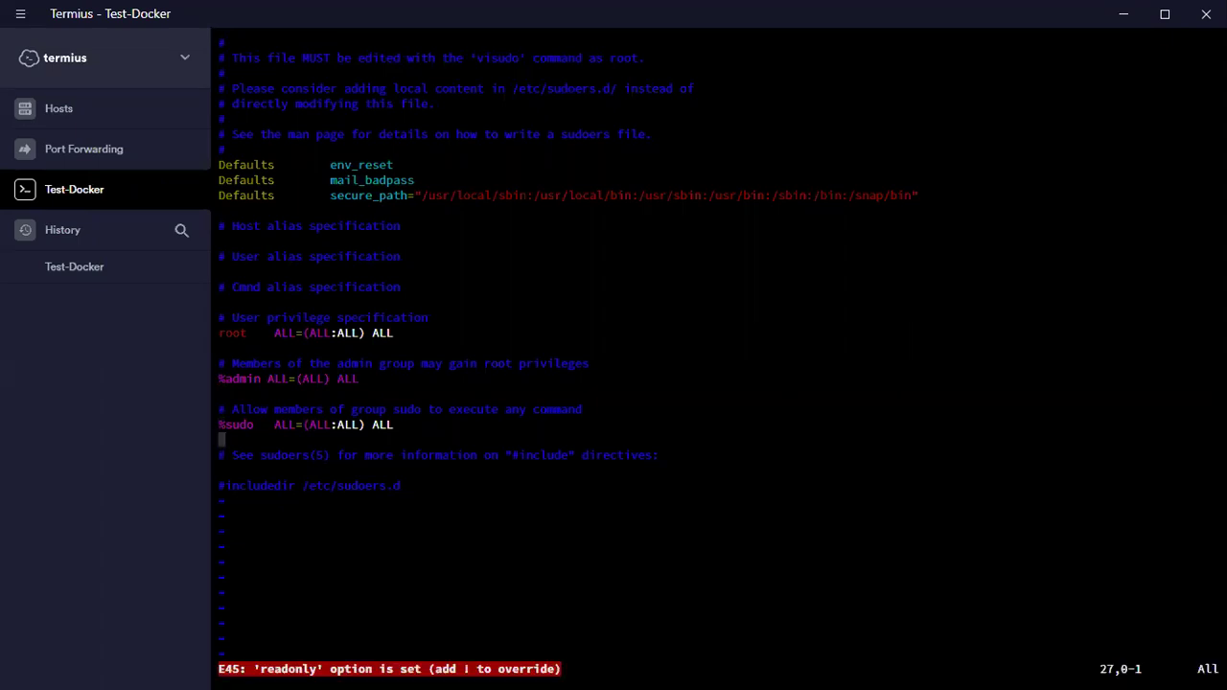
type(":q!")
key("Return")
Add 'jenkins_user ALL=NOPASSWD: ALL' below the %sudo rule and force-save with :wq!
key("Up")
key("Return")
key("Down")
key("Down")
key("Down")
key("Down")
key("Down")
key("Down")
key("Down")
key("Down")
key("Down")
key("Down")
key("Down")
key("Down")
key("Down")
key("Down")
key("Down")
key("Down")
key("Down")
key("Down")
key("Down")
key("Down")
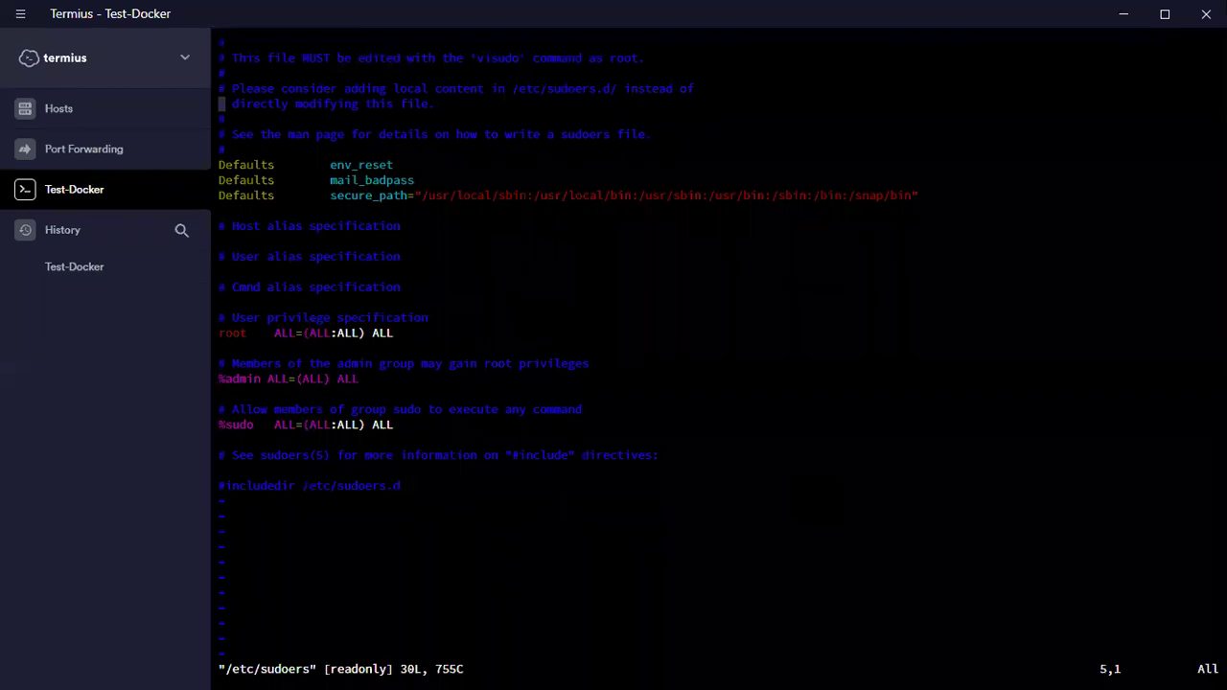
key("Down")
key("Down")
key("Down")
key("Down")
key("Down")
key("Down")
key("i")
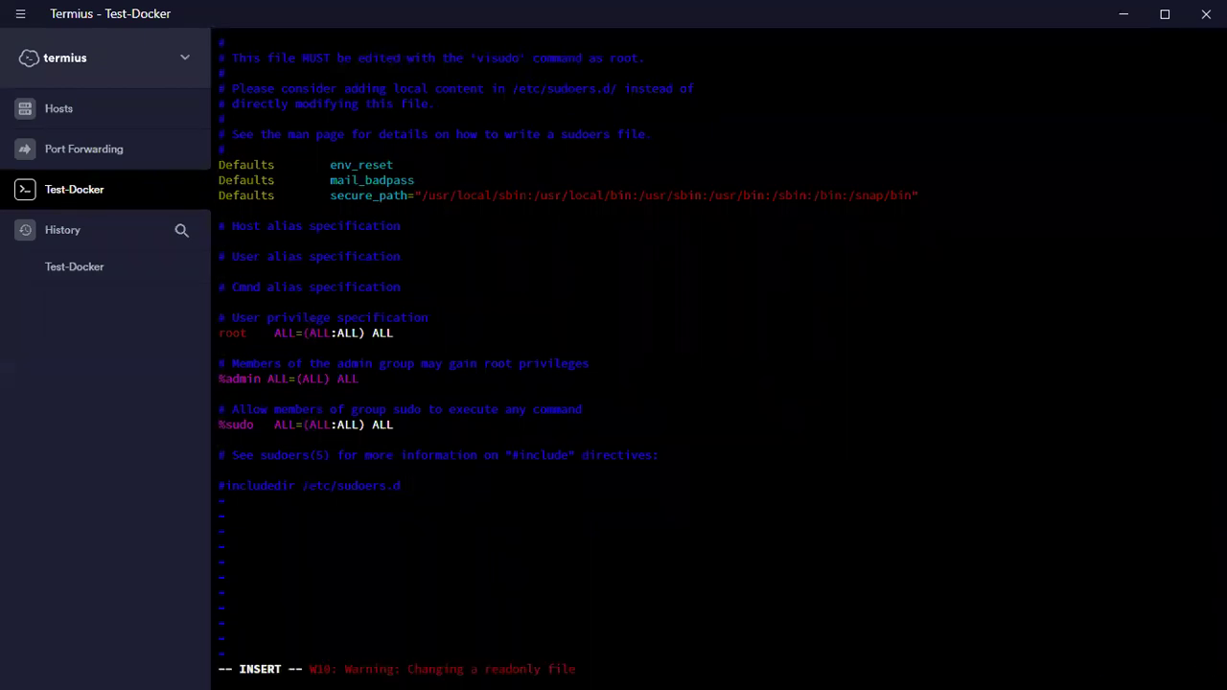
type("jenkins_user")
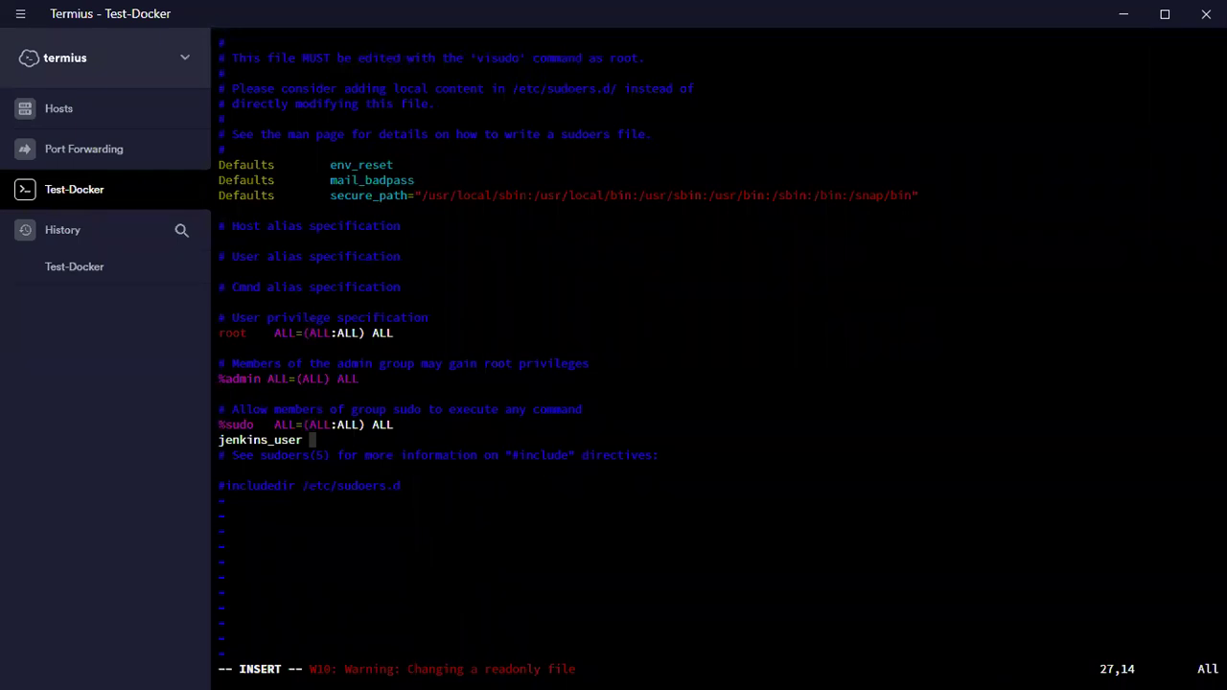
type(" ALL=NOPASSW")
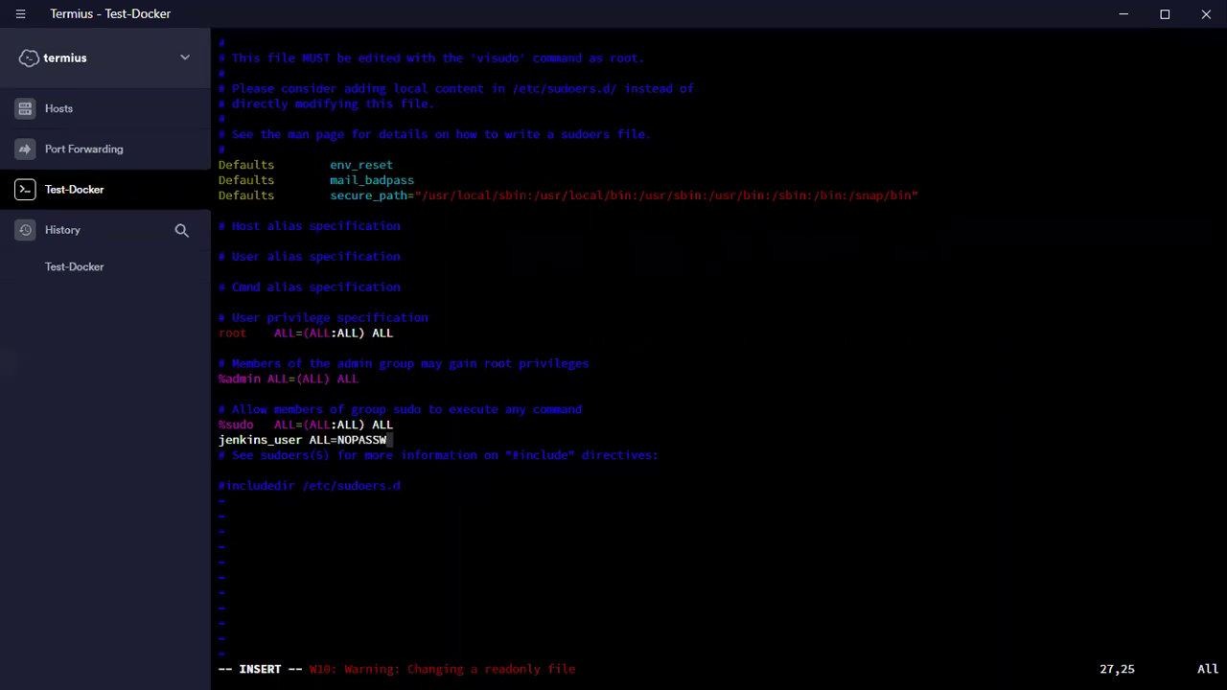
type("D:")
key("Tab")
type("ALL")
key("Escape")
type(":wq")
key("Return")
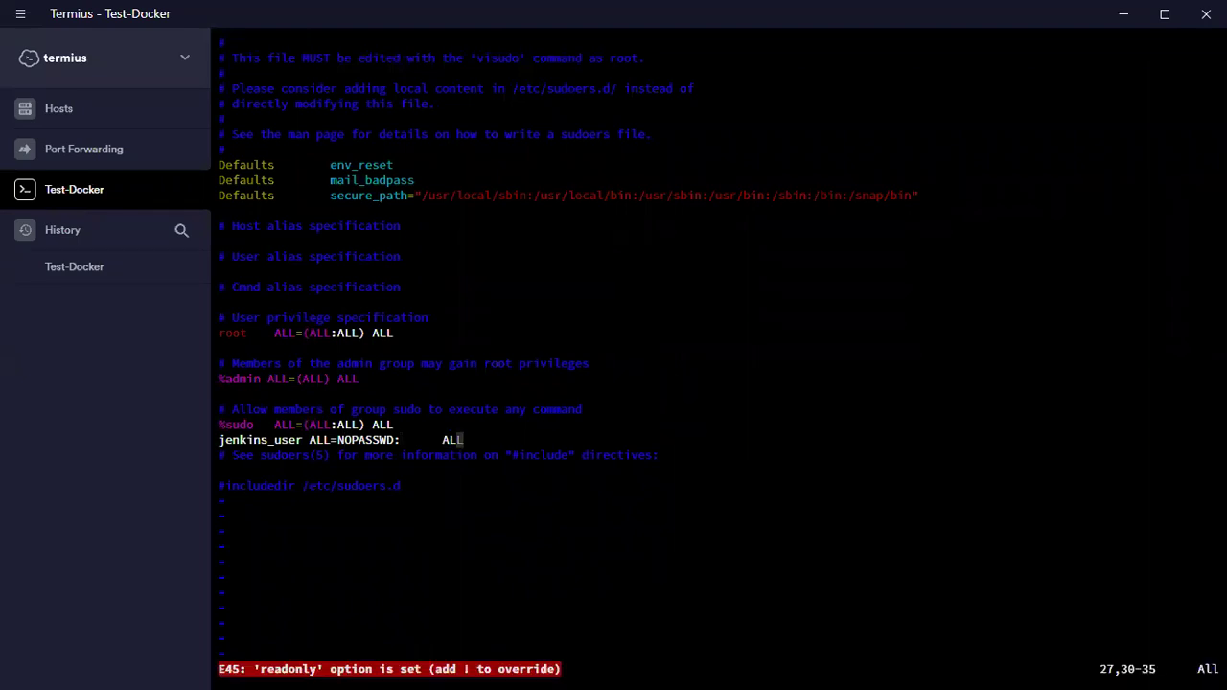
type(":wq!")
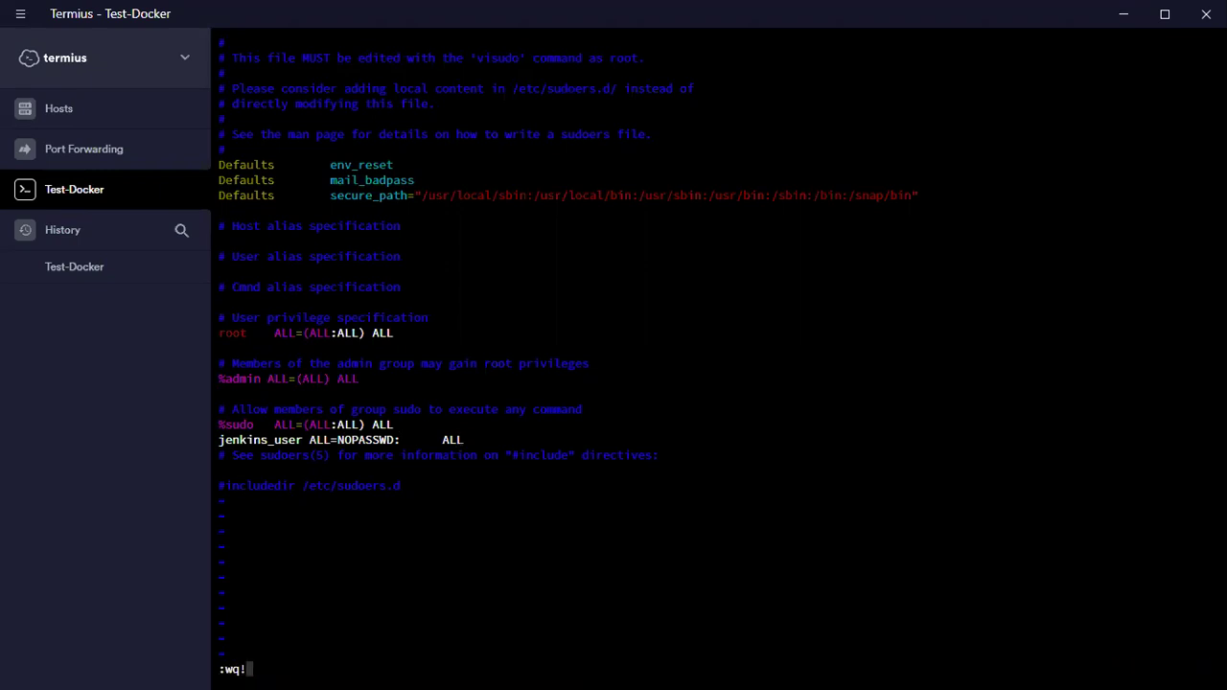
key("Return")
key("Return")
key("Return")
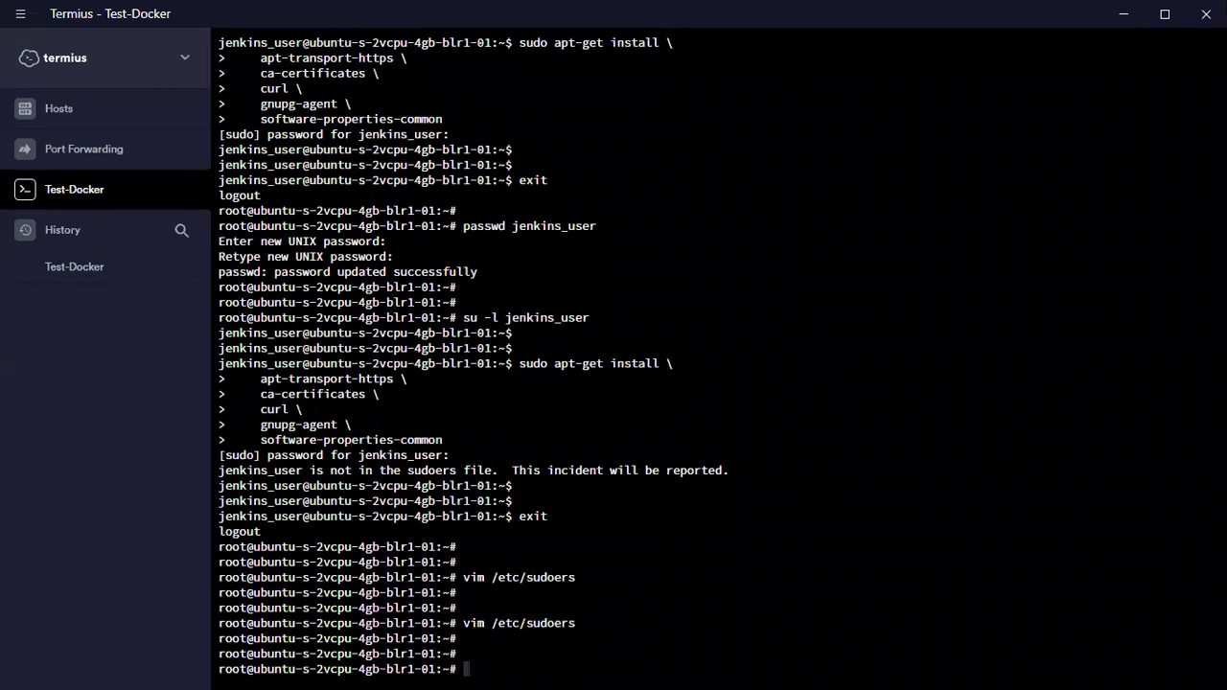
Switch to jenkins_user and rerun the recalled prerequisites install command
key("Up")
key("Up")
key("Return")
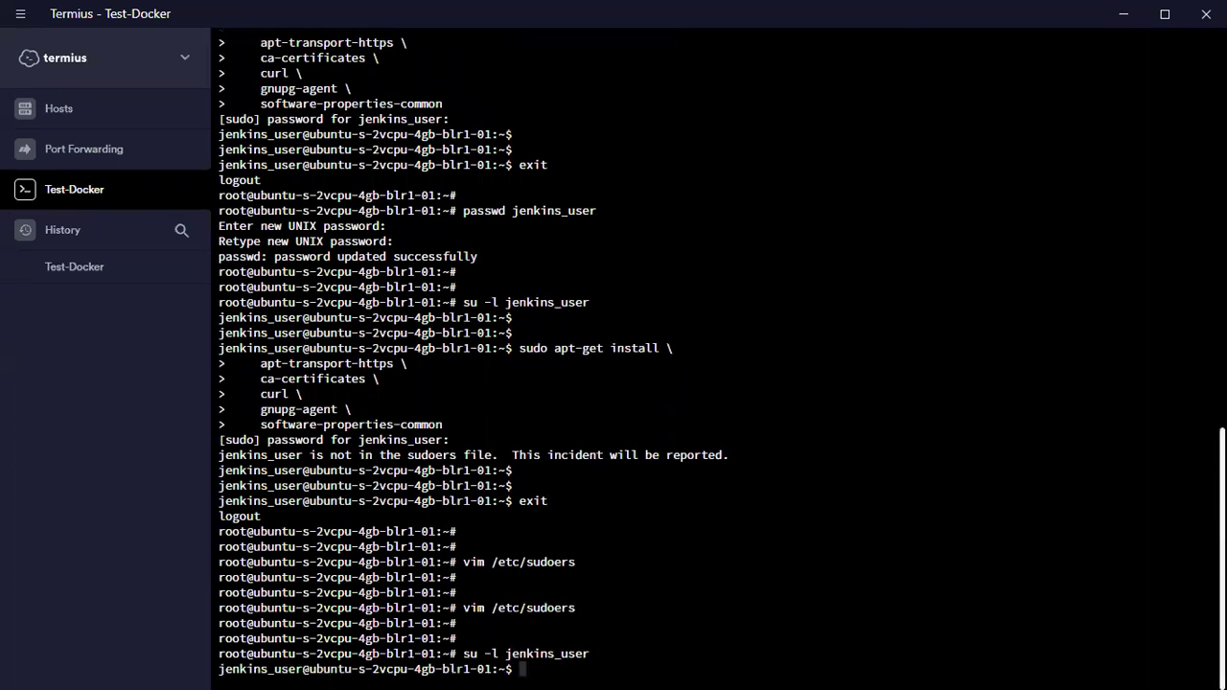
key("Return")
key("Up")
key("Up")
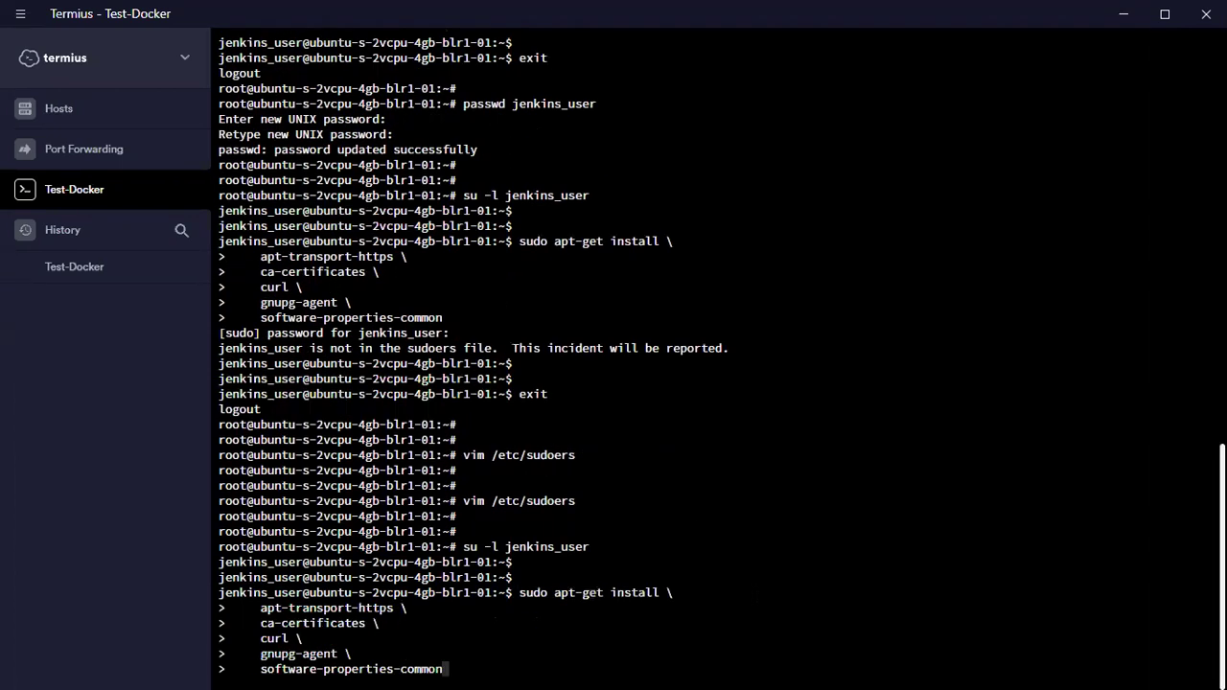
key("Return")
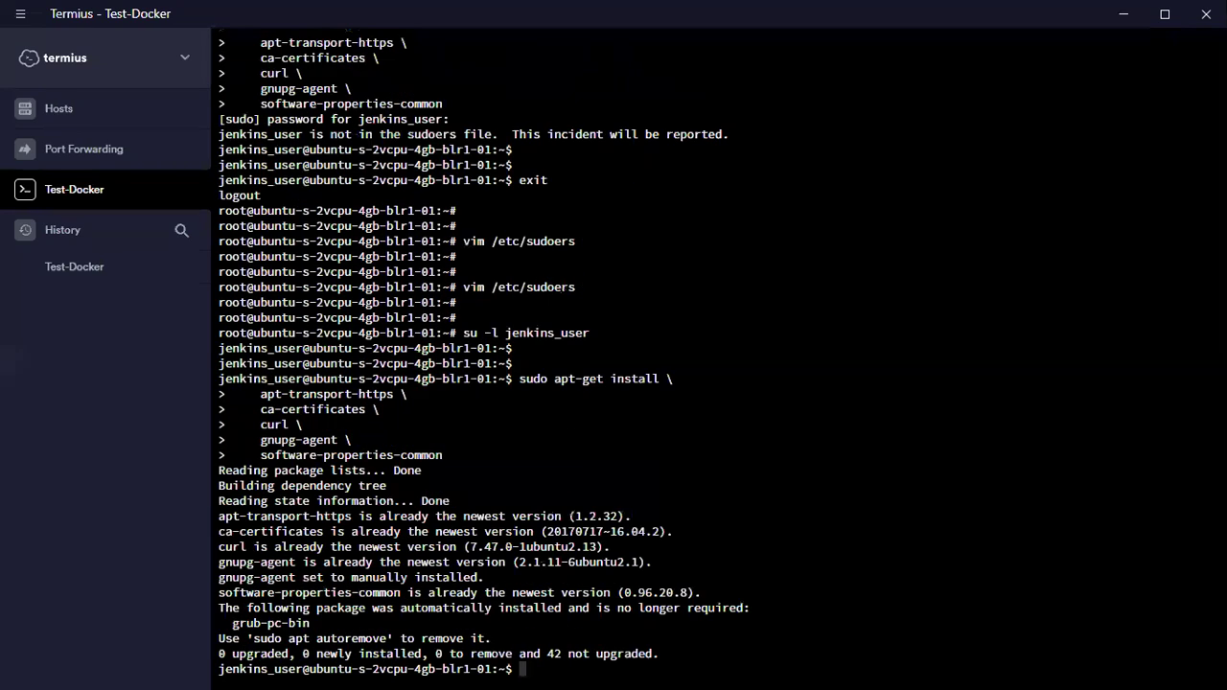
Copy Docker's curl | sudo apt-key add - GPG key command and run it, getting OK
key("Return")
key("Return")
key("Return")
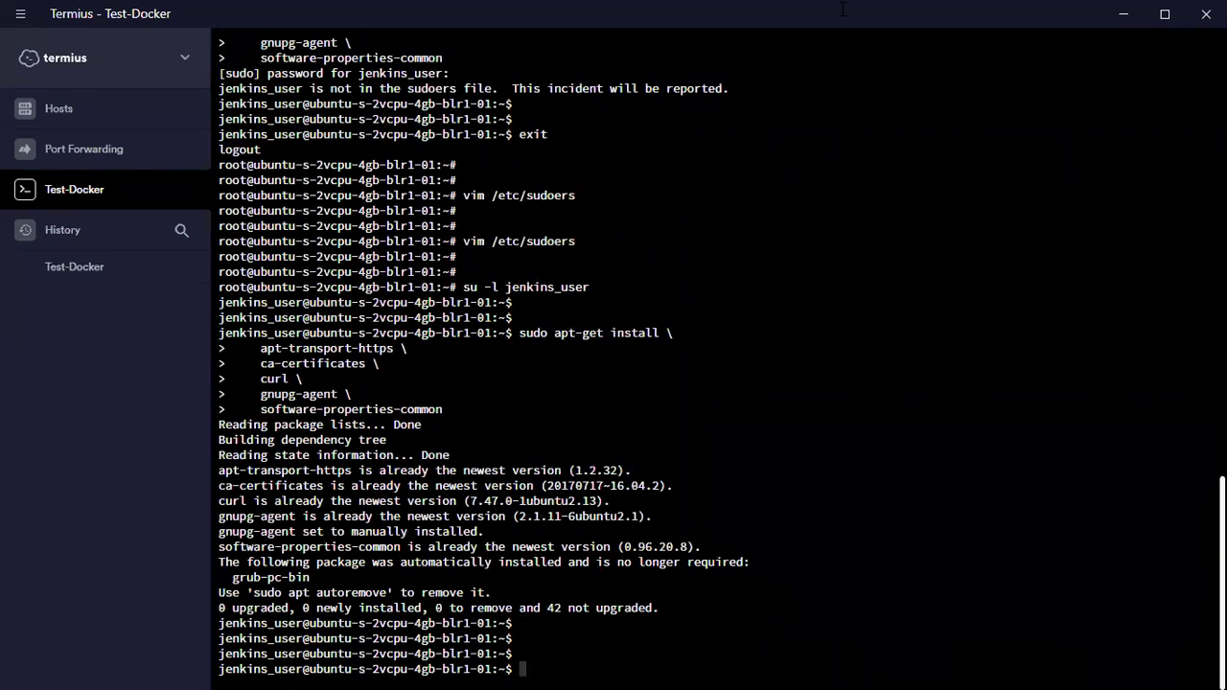
left_click(1120, 15)
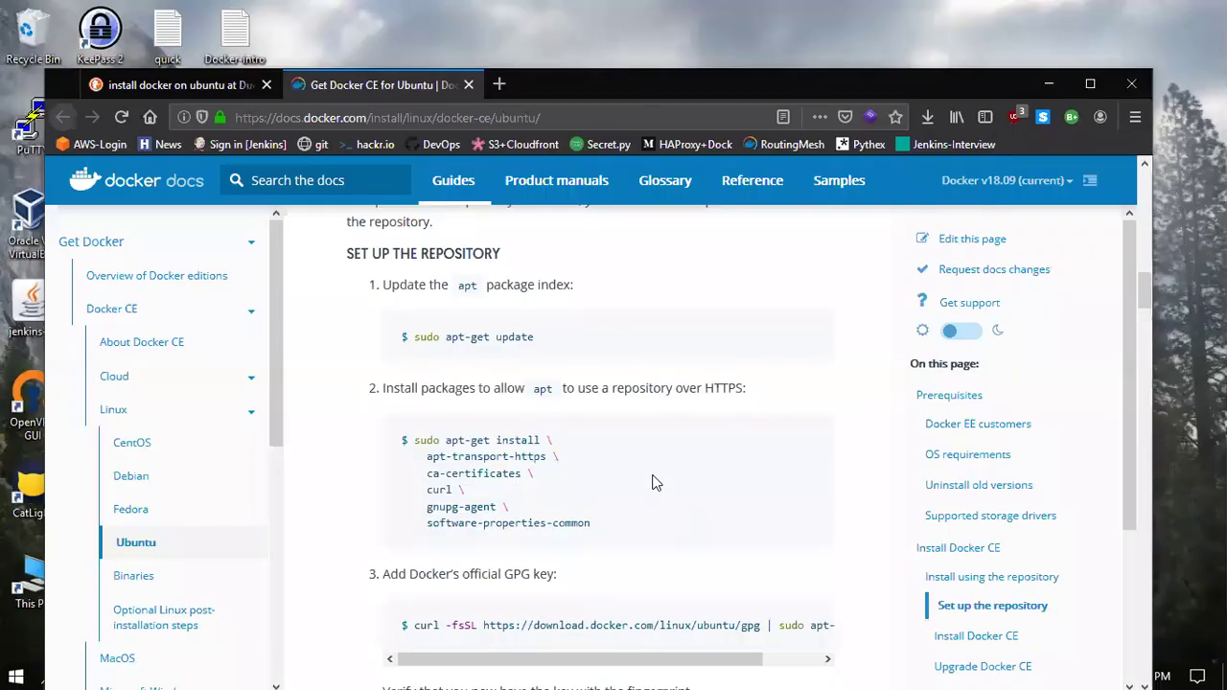
scroll(651, 482, "down", 3)
left_click_drag(412, 351, 874, 371)
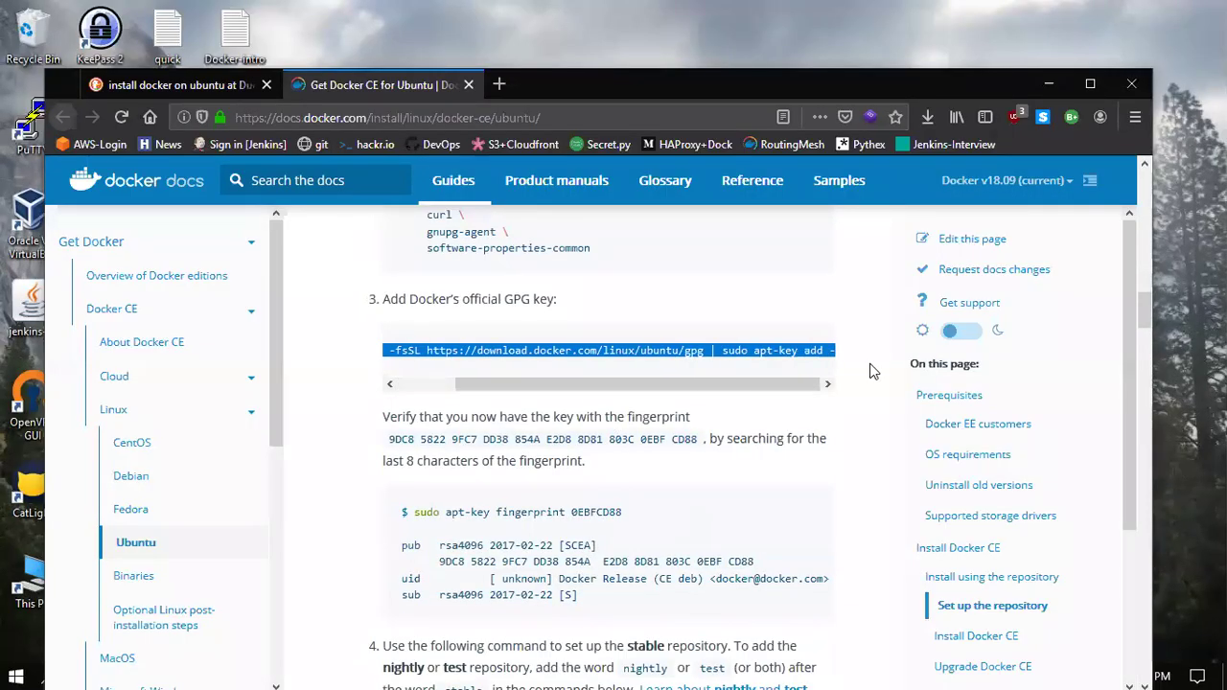
right_click(764, 351)
left_click(796, 363)
key("alt+Tab")
key("ctrl+shift+v")
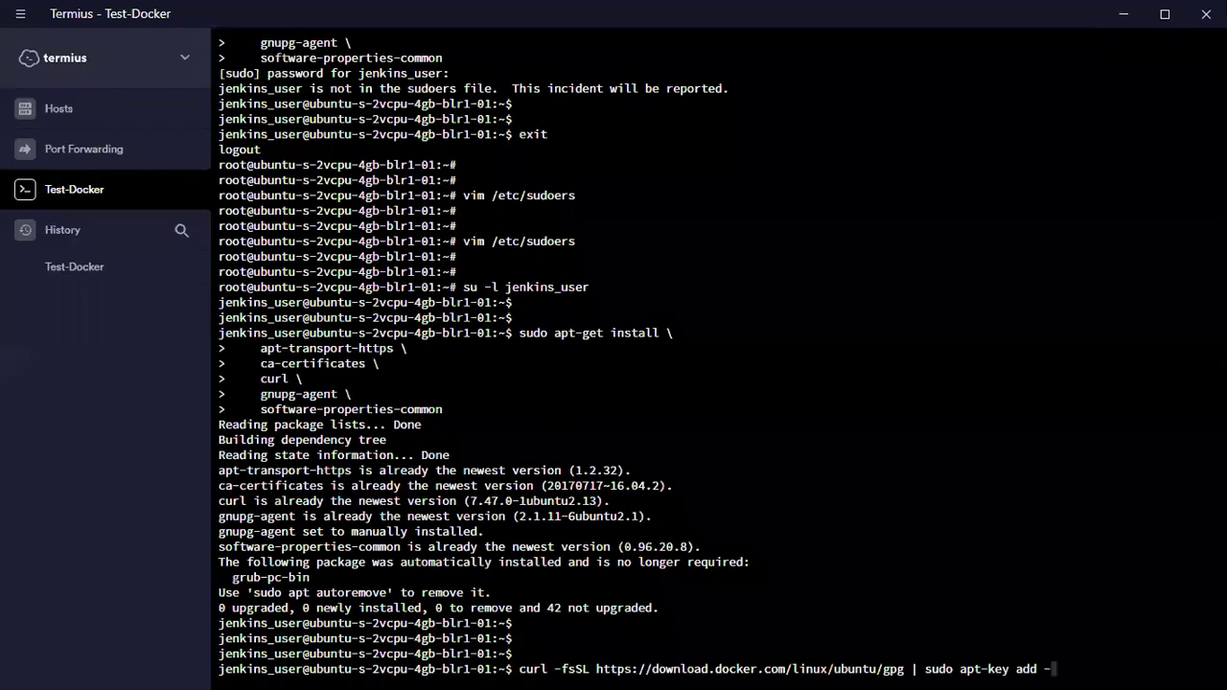
key("Return")
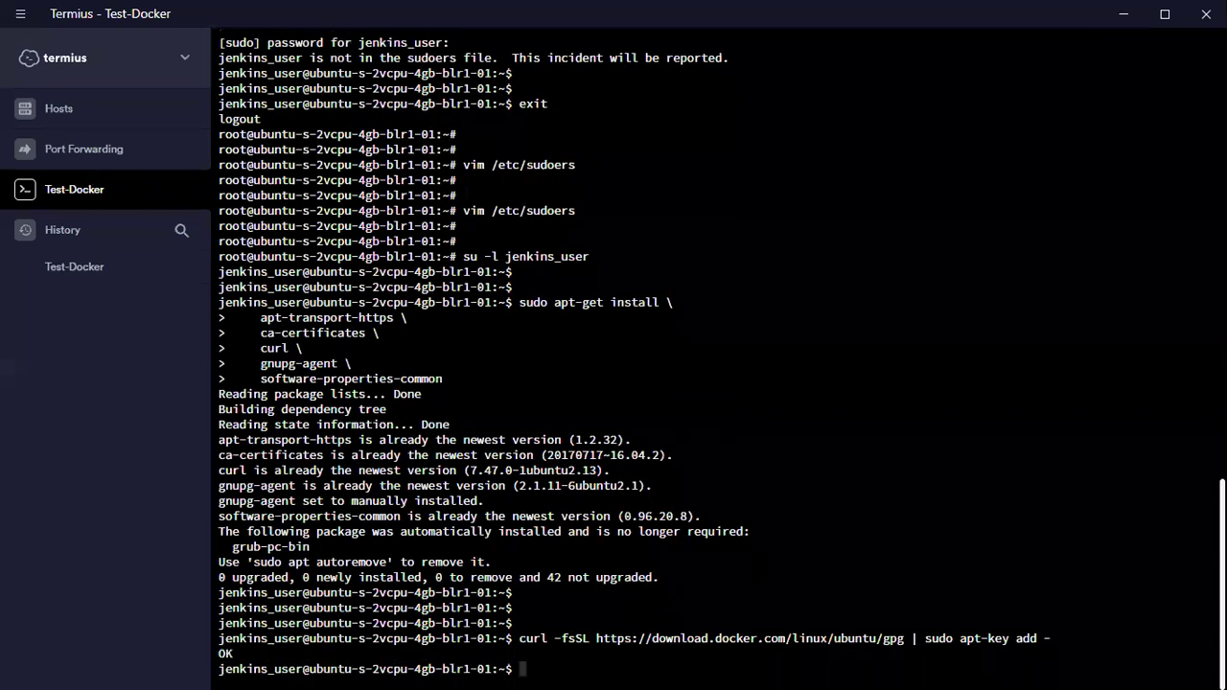
key("Return")
key("Return")
key("alt+Tab")
Copy the whole fingerprint verification block from the Docker docs and paste it into the terminal
scroll(418, 343, "down", 3)
left_click_drag(414, 327, 605, 452)
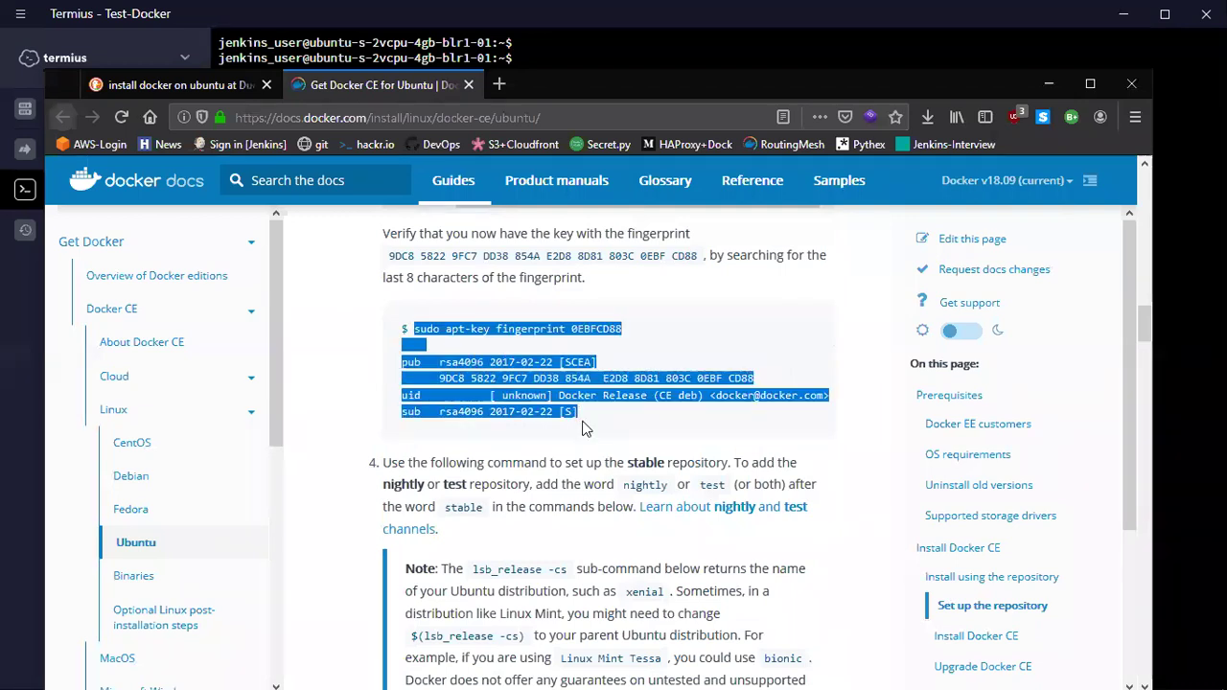
right_click(525, 393)
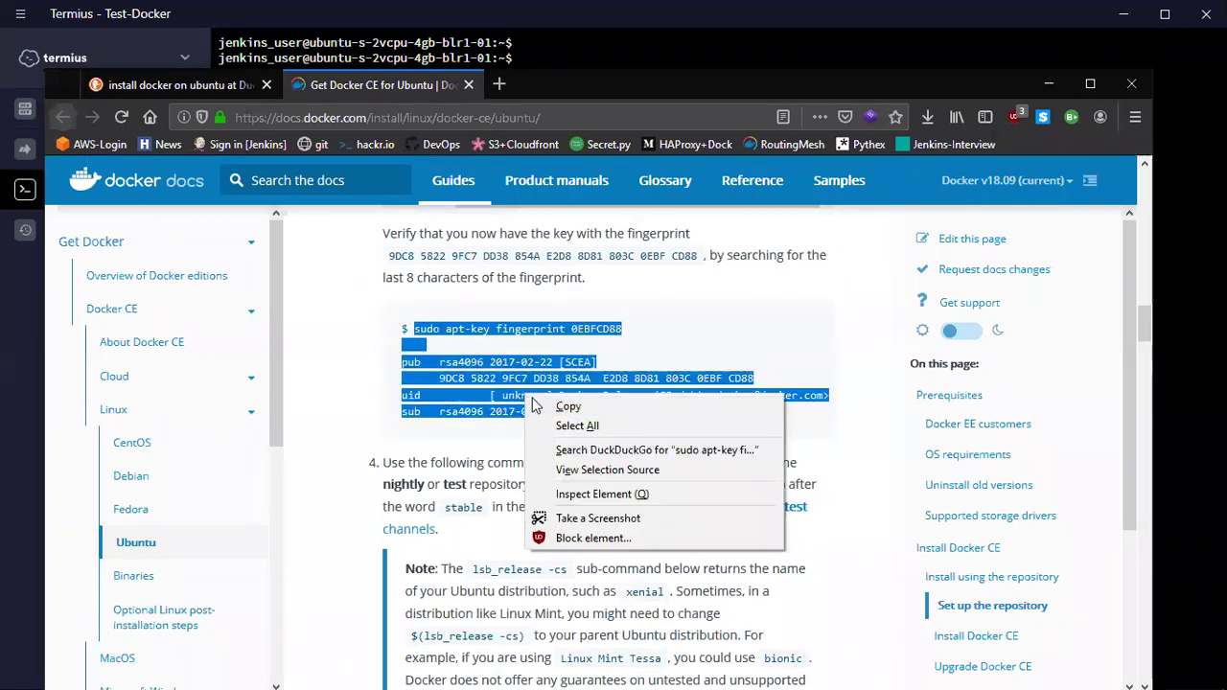
left_click(544, 408)
key("alt+Tab")
key("ctrl+shift+v")
key("ctrl+shift+v")
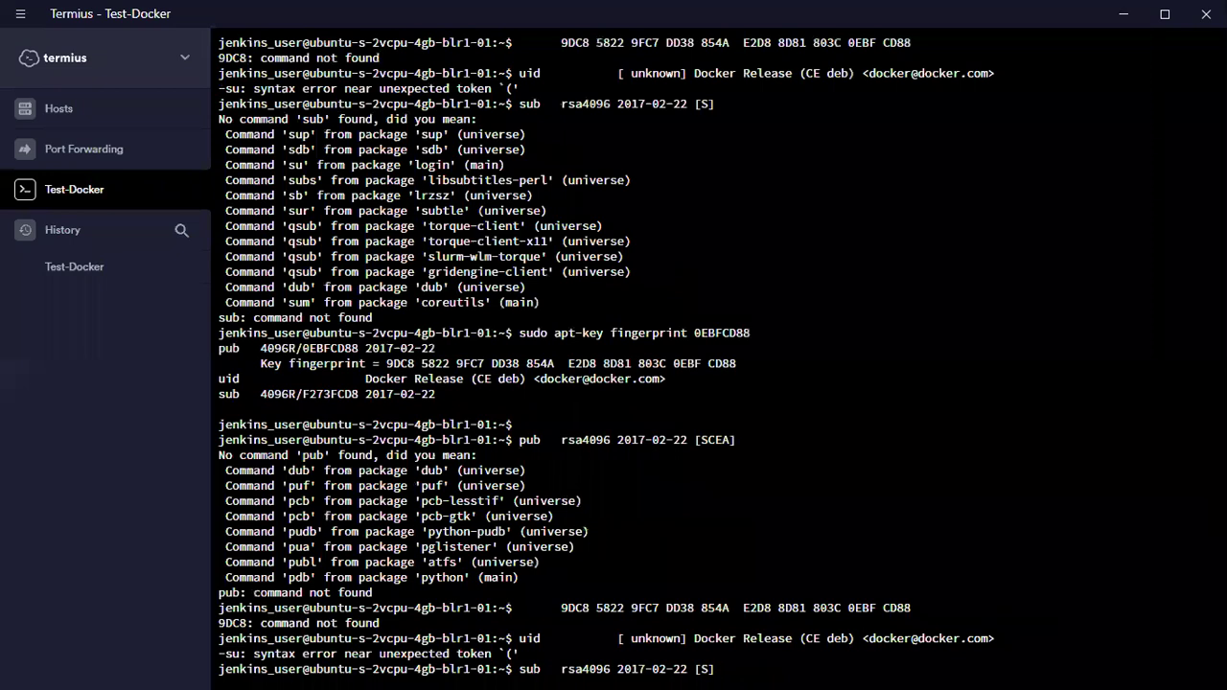
key("Return")
key("Return")
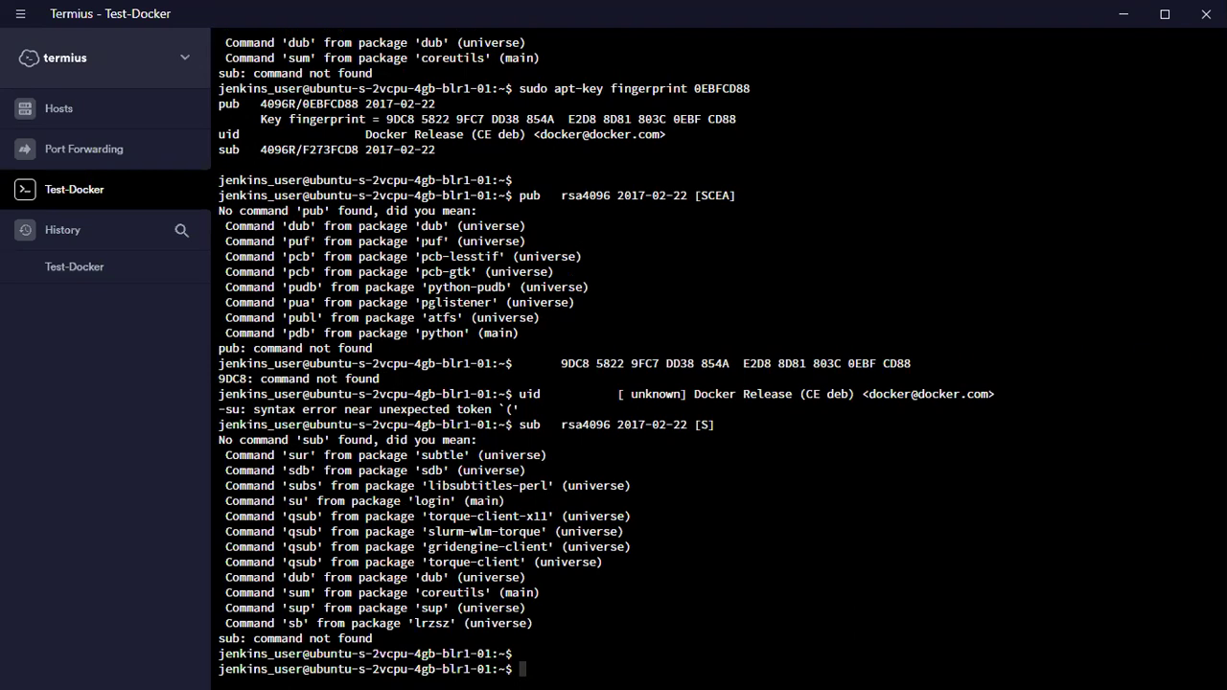
Copy only 'sudo apt-key fingerprint 0EBFCD88' and run it, confirming the key ending 0EBF CD88
key("alt+Tab")
left_click(533, 371)
left_click_drag(416, 329, 581, 414)
right_click(527, 396)
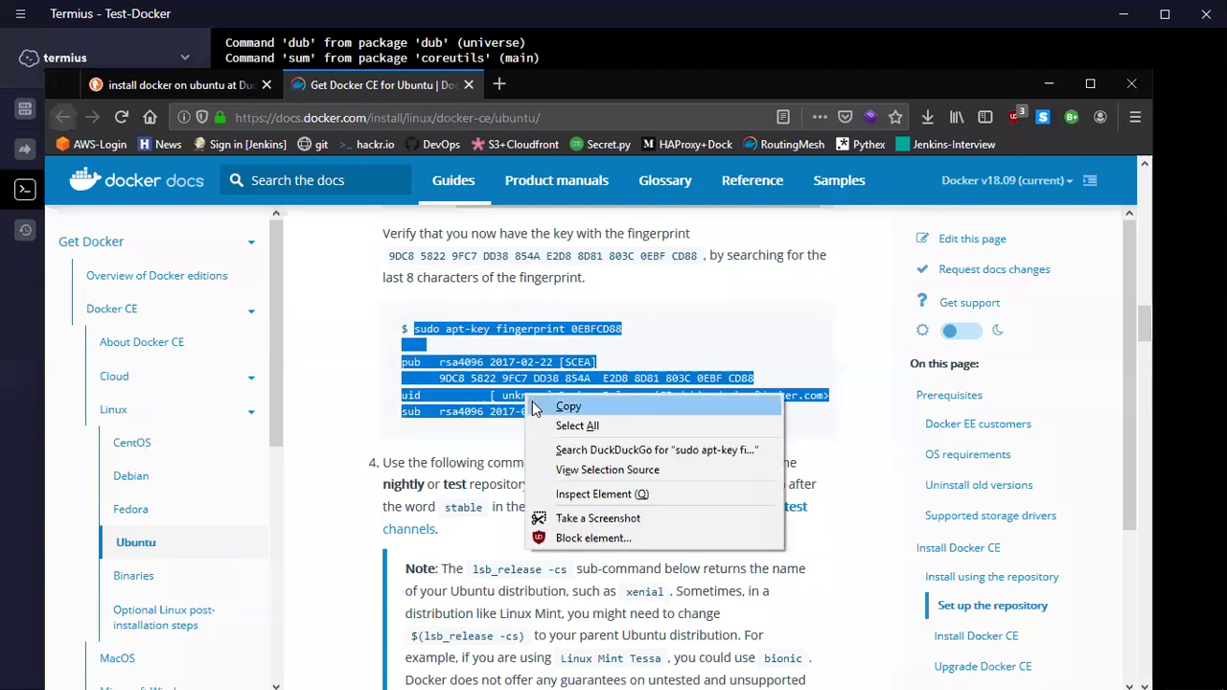
left_click(453, 329)
left_click_drag(417, 329, 623, 331)
right_click(606, 331)
left_click(671, 343)
key("alt+Tab")
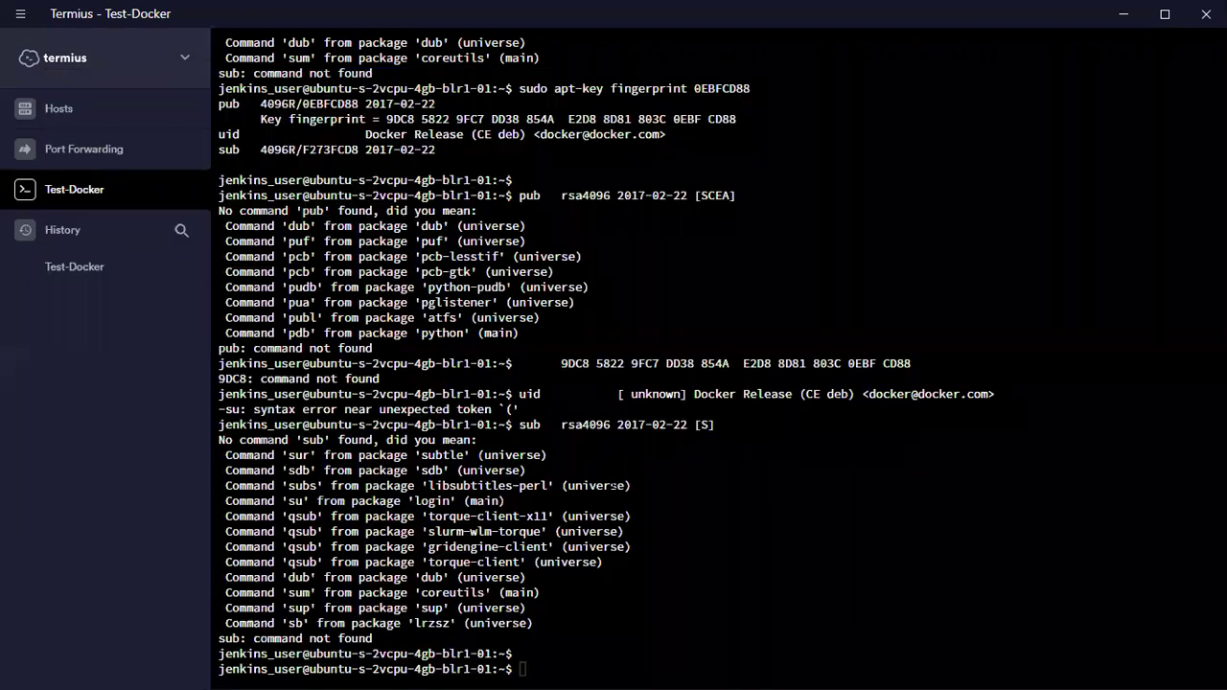
key("ctrl+v")
key("Return")
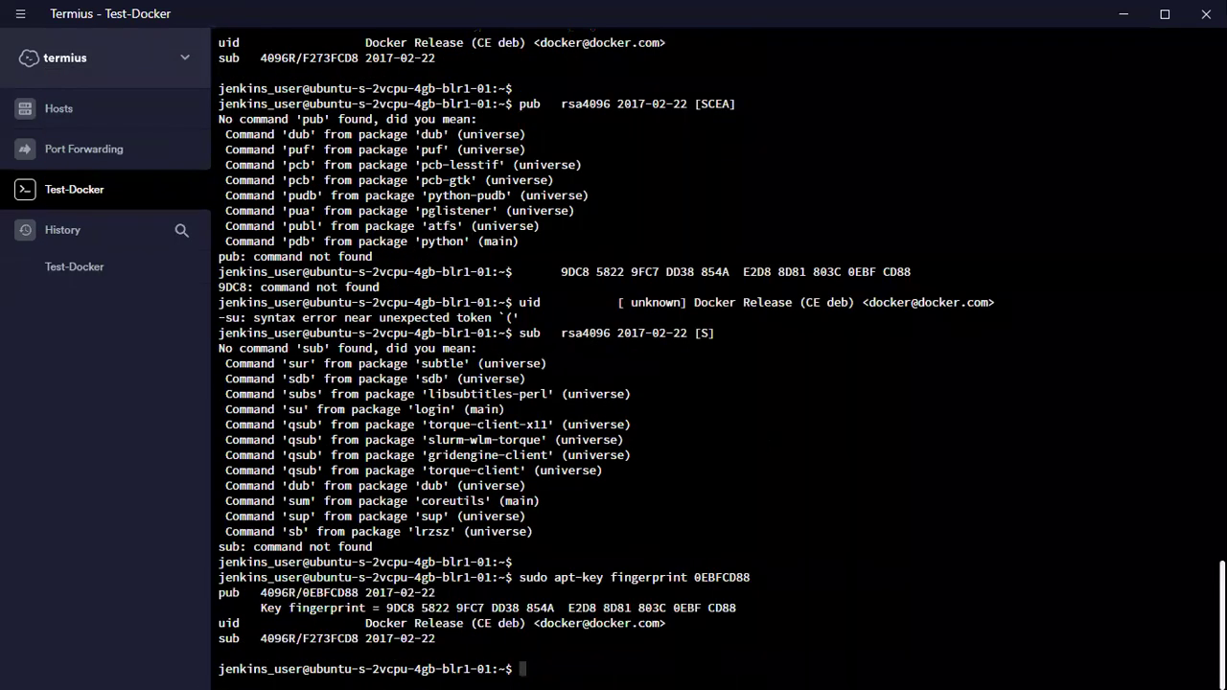
key("alt+Tab")
Copy the add-apt-repository command from the docs and run it to add Docker's stable repository
scroll(554, 449, "down", 8)
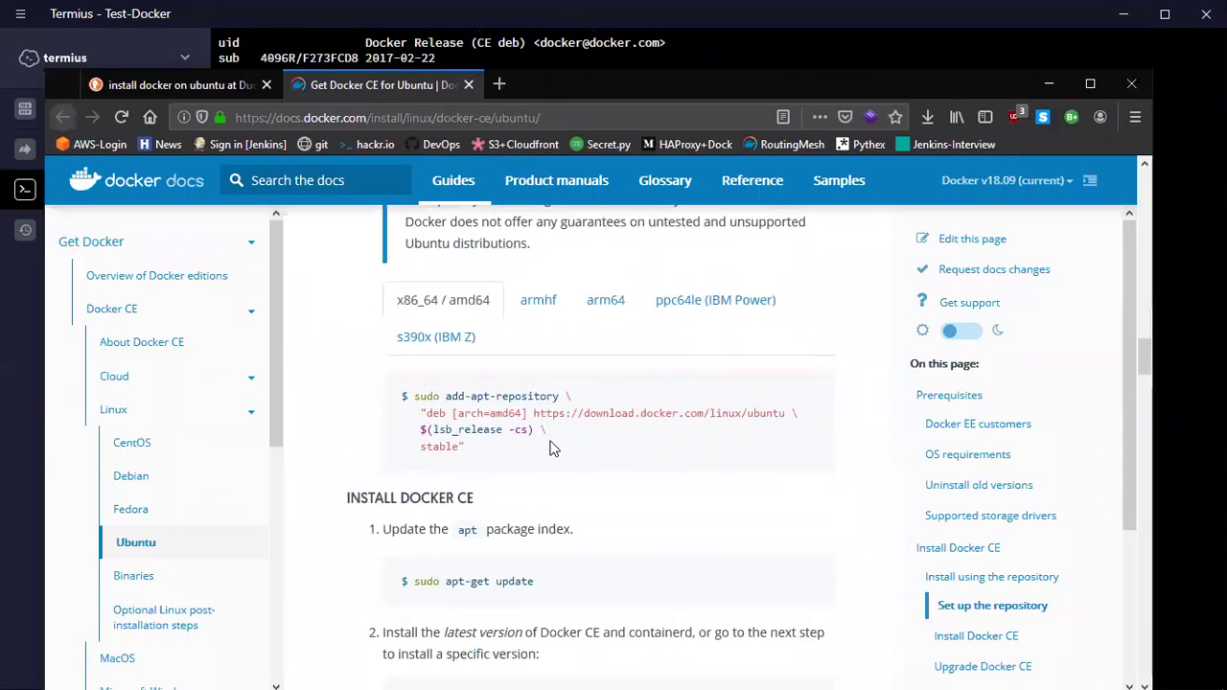
left_click_drag(413, 396, 497, 449)
right_click(486, 420)
left_click(504, 423)
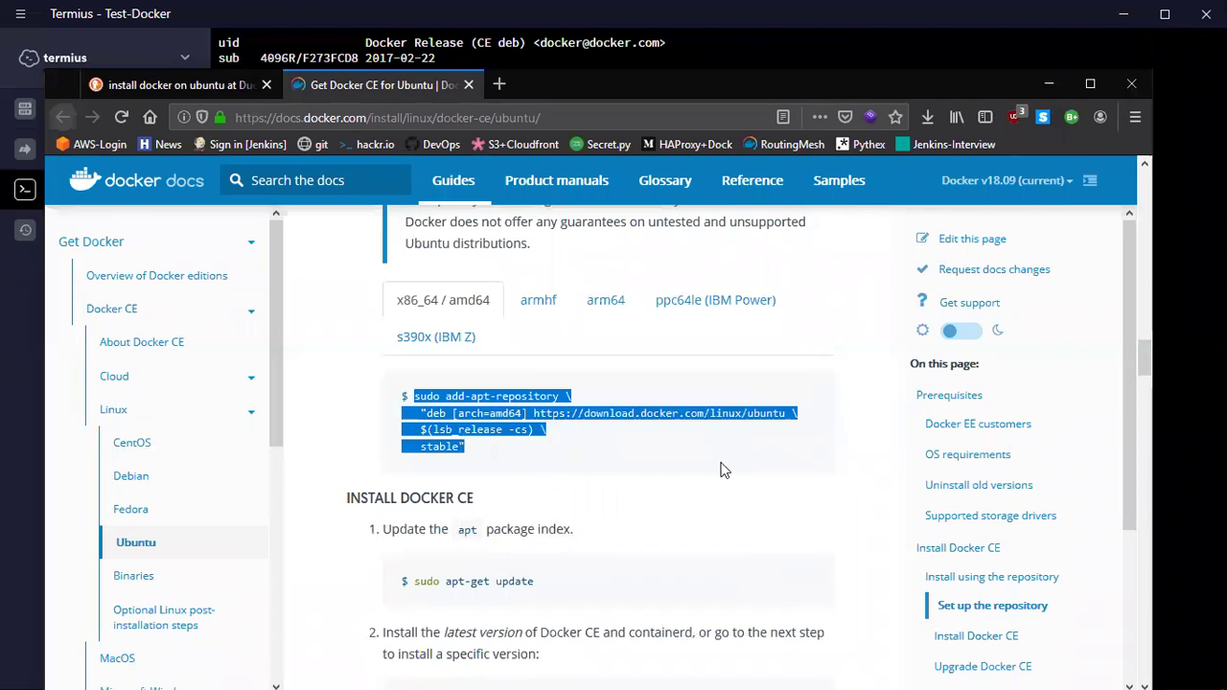
left_click(447, 448)
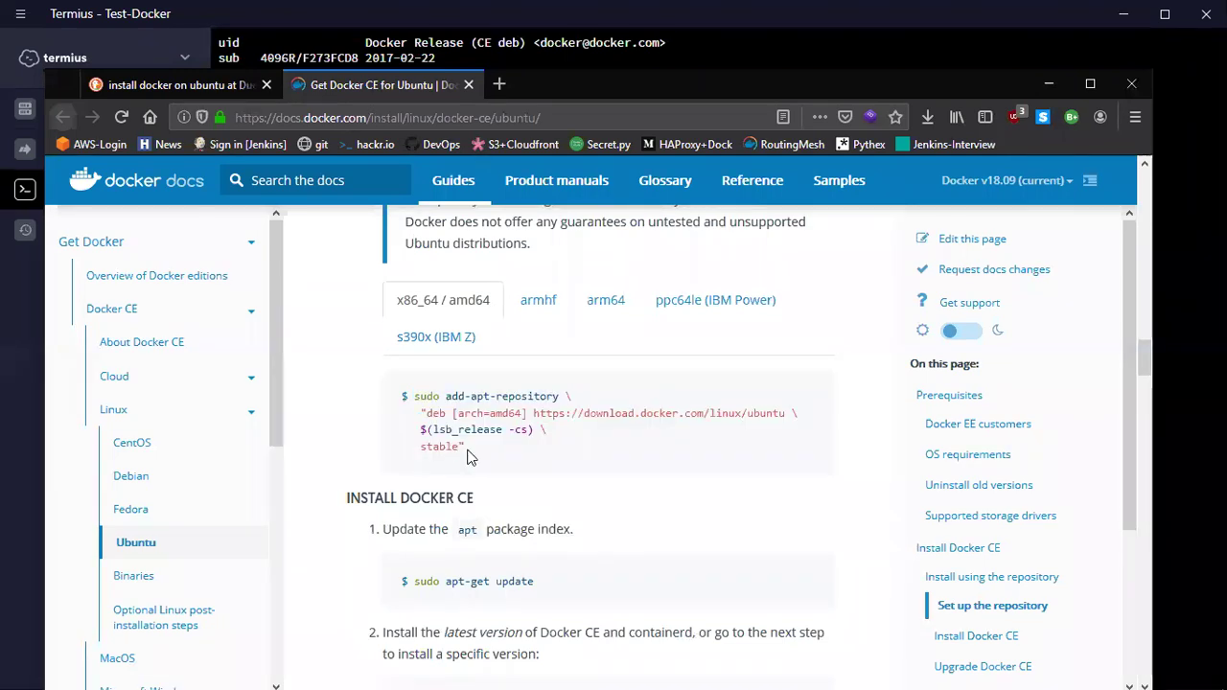
left_click_drag(467, 448, 415, 398)
right_click(416, 399)
left_click(438, 416)
key("alt+Tab")
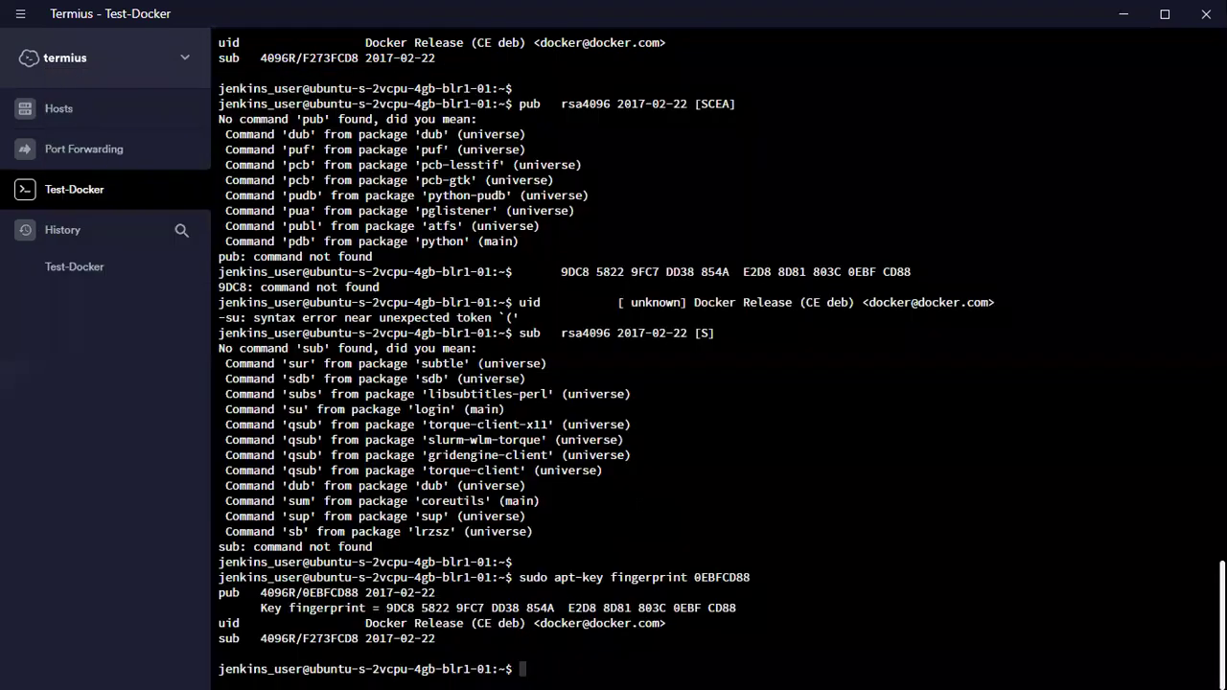
key("ctrl+shift+v")
key("Return")
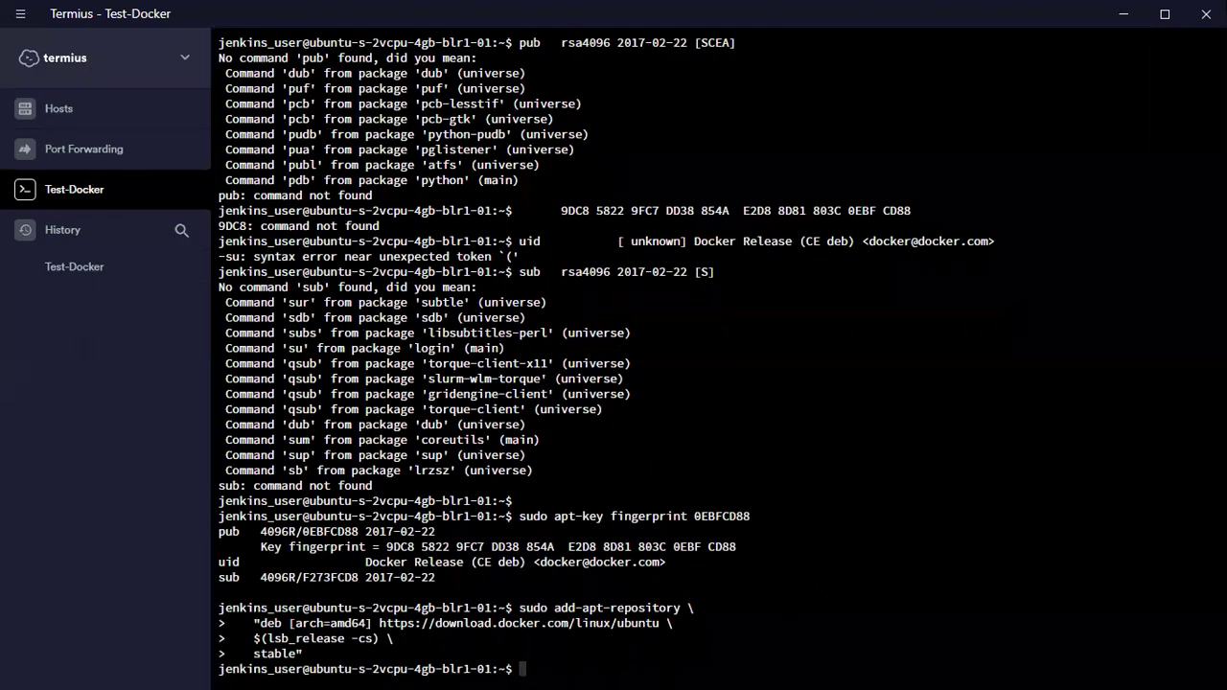
Copy and run sudo apt-get update, fetching download.docker.com's xenial package lists
key("alt+Tab")
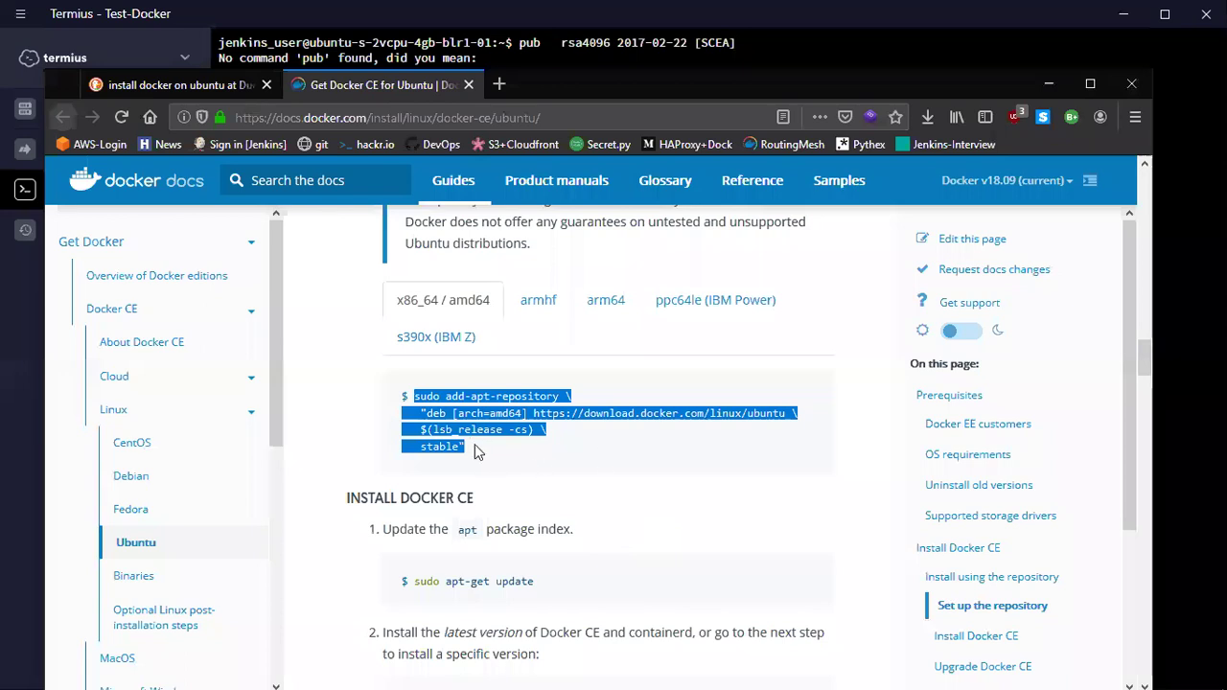
scroll(508, 456, "down", 2)
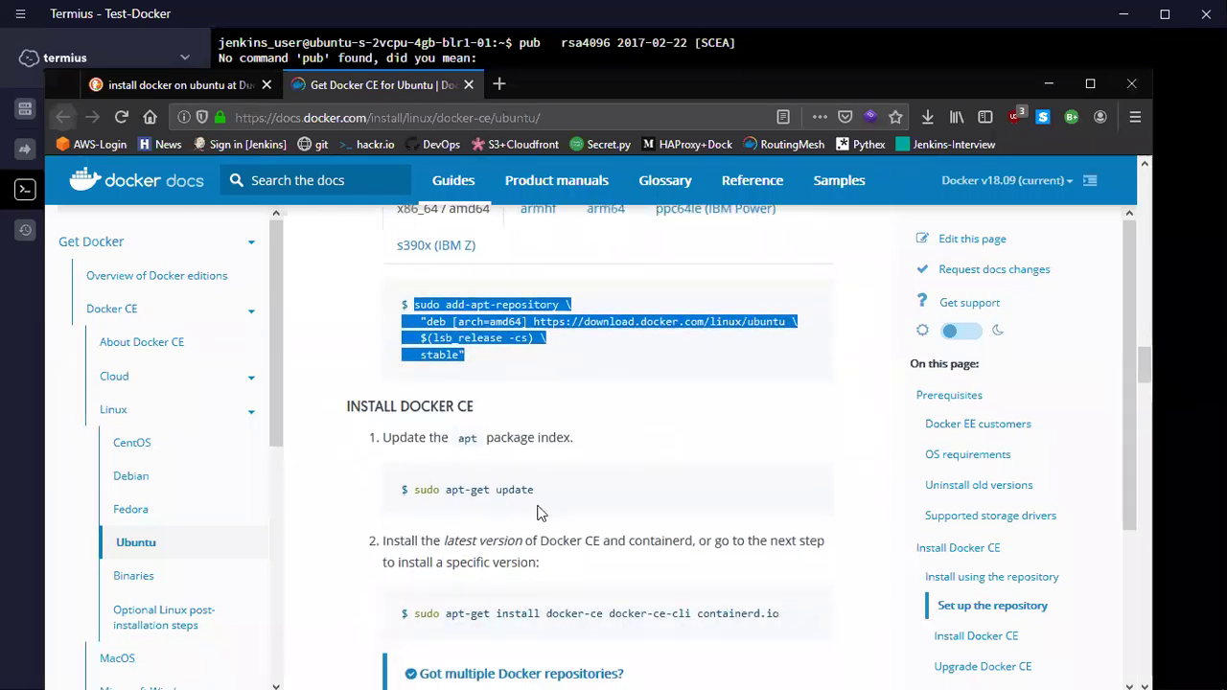
scroll(541, 485, "down", 4)
left_click_drag(554, 308, 412, 309)
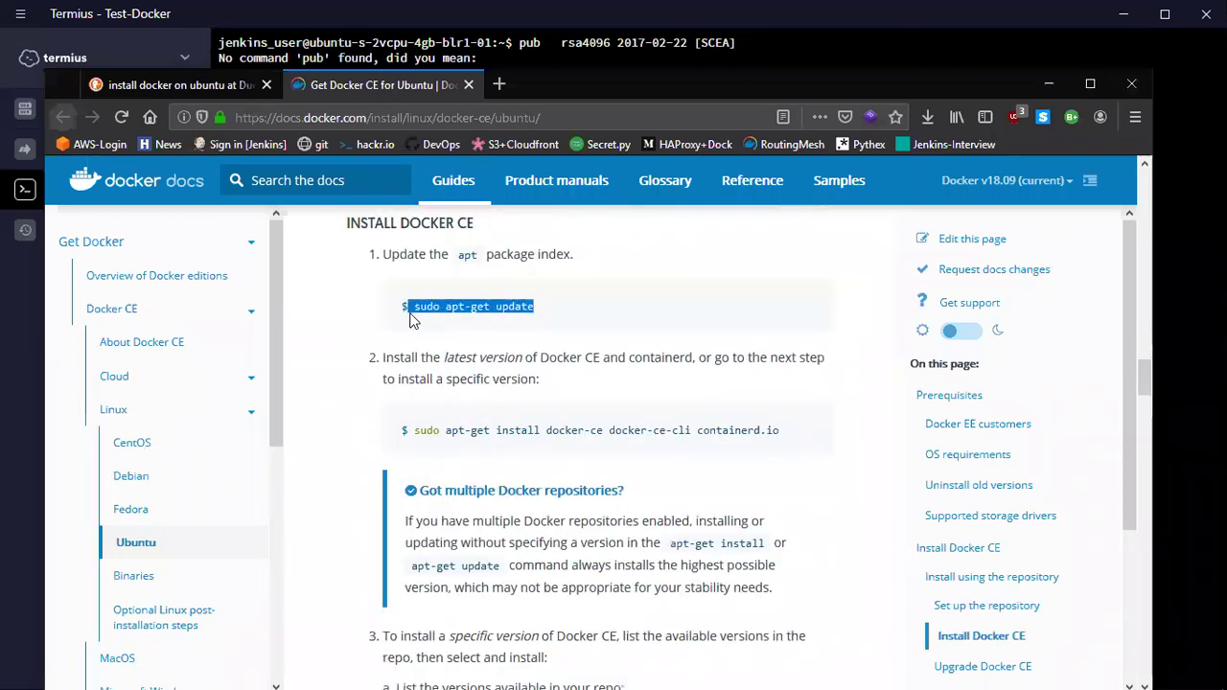
right_click(433, 306)
left_click(479, 327)
key("alt+Tab")
key("ctrl+shift+v")
key("Return")
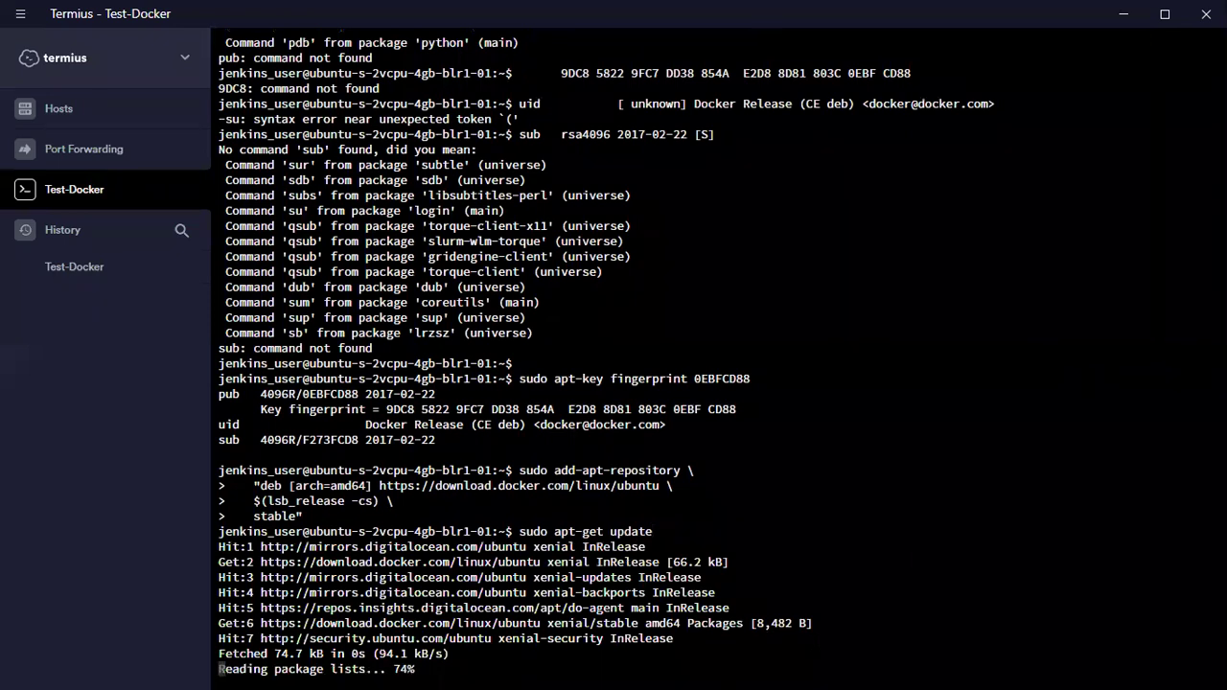
key("Return")
key("Return")
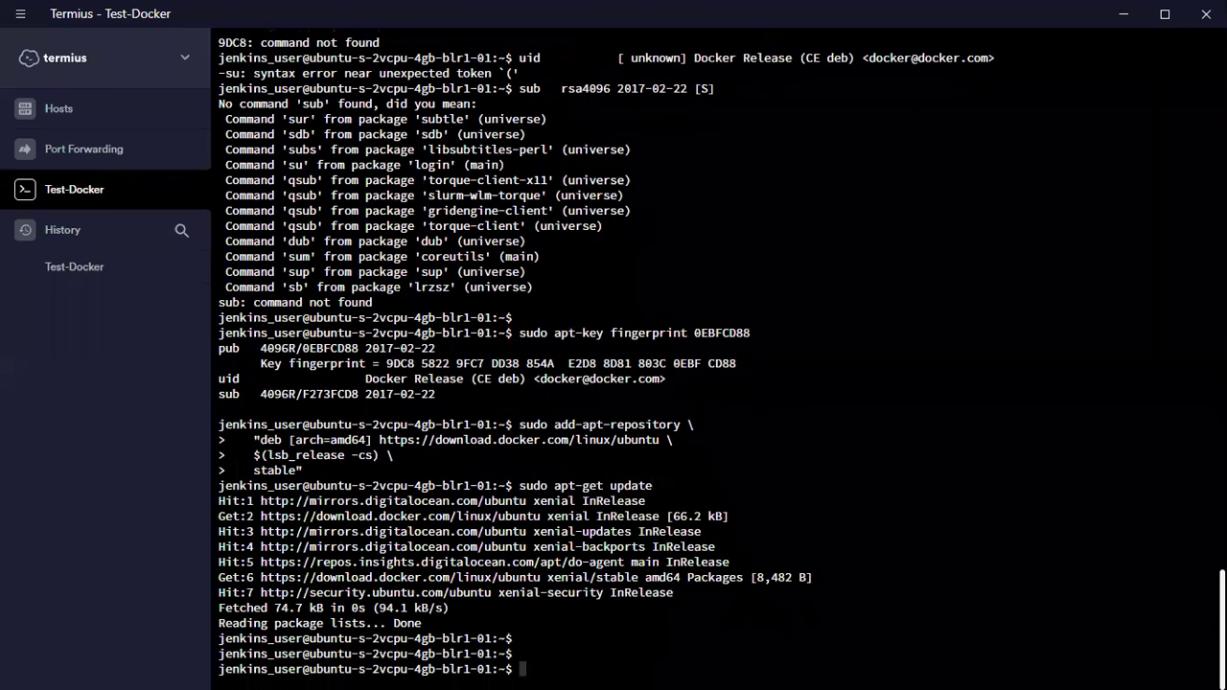
key("alt+Tab")
Run the copied docker-ce install command and answer y, installing docker-ce 5:18.09.6 and dependencies
left_click_drag(416, 430, 605, 433)
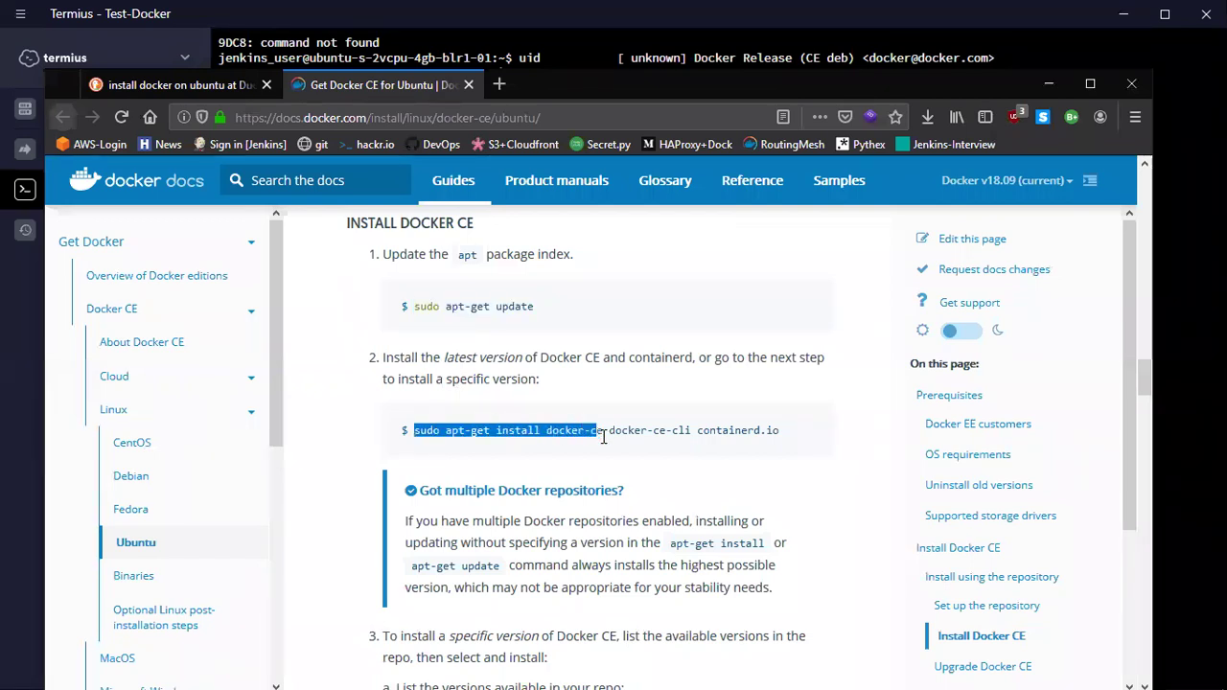
right_click(590, 430)
left_click(618, 440)
key("alt+Tab")
key("ctrl+shift+v")
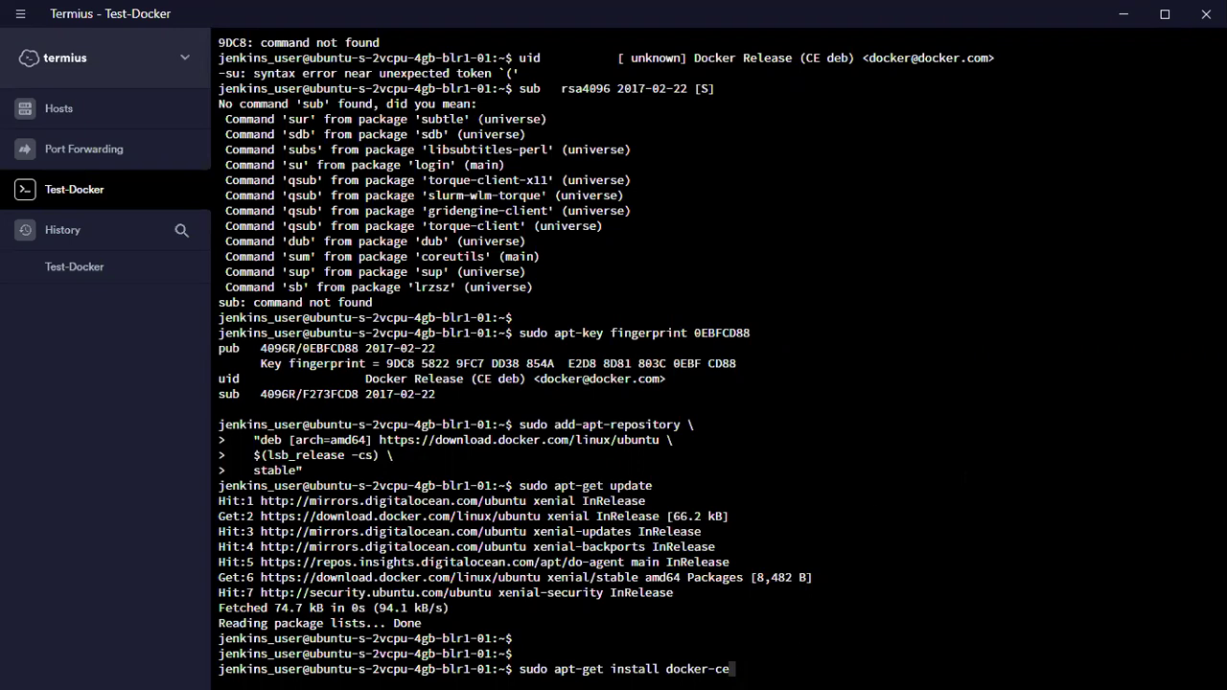
key("Return")
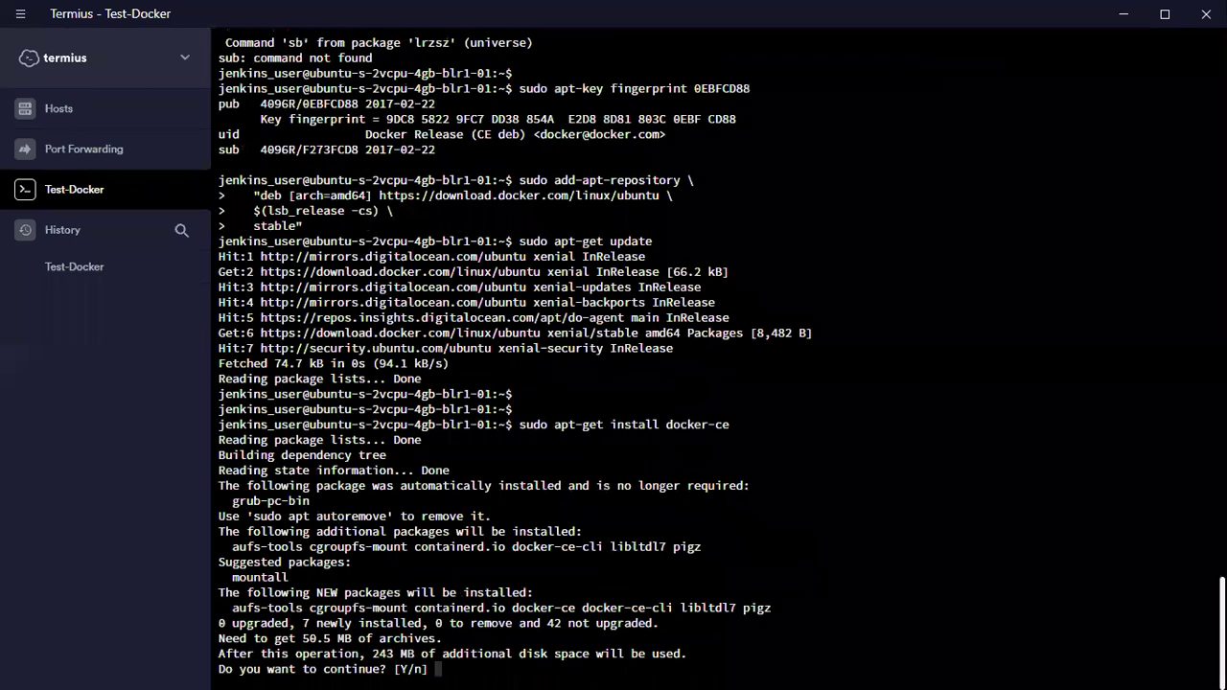
type("y")
key("Return")
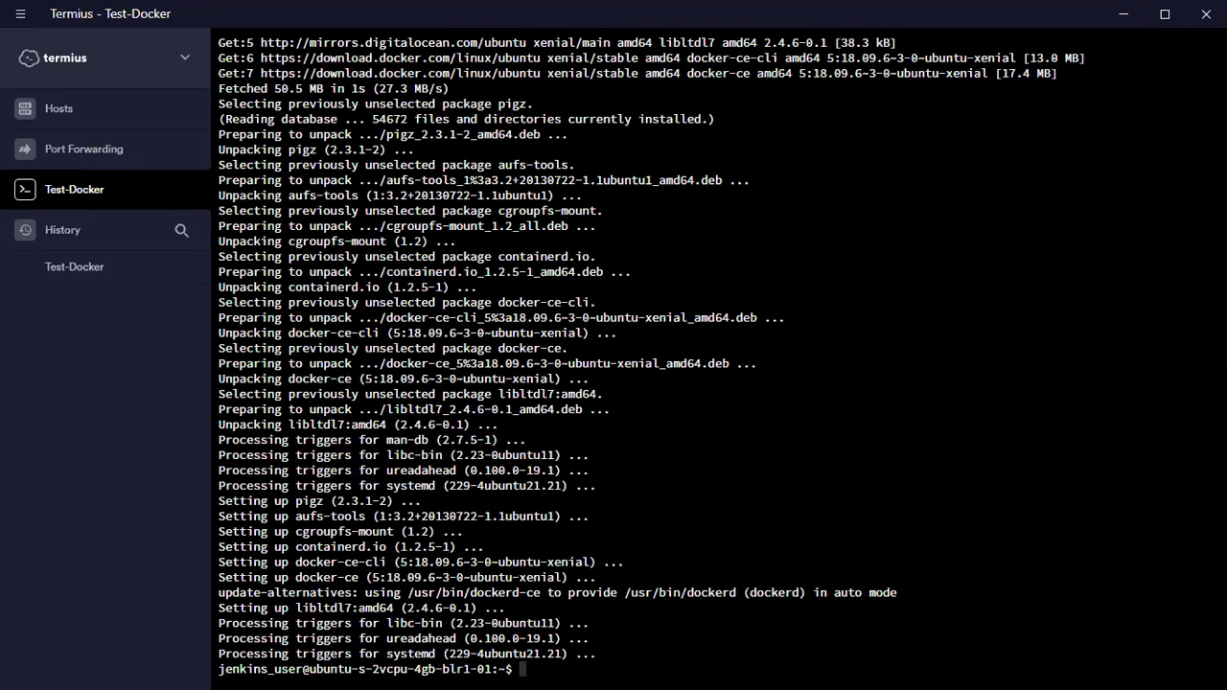
key("Return")
key("Return")
Select the 'docker-ce-cli containerd.io' package names in the Docker docs for copying
key("alt+Tab")
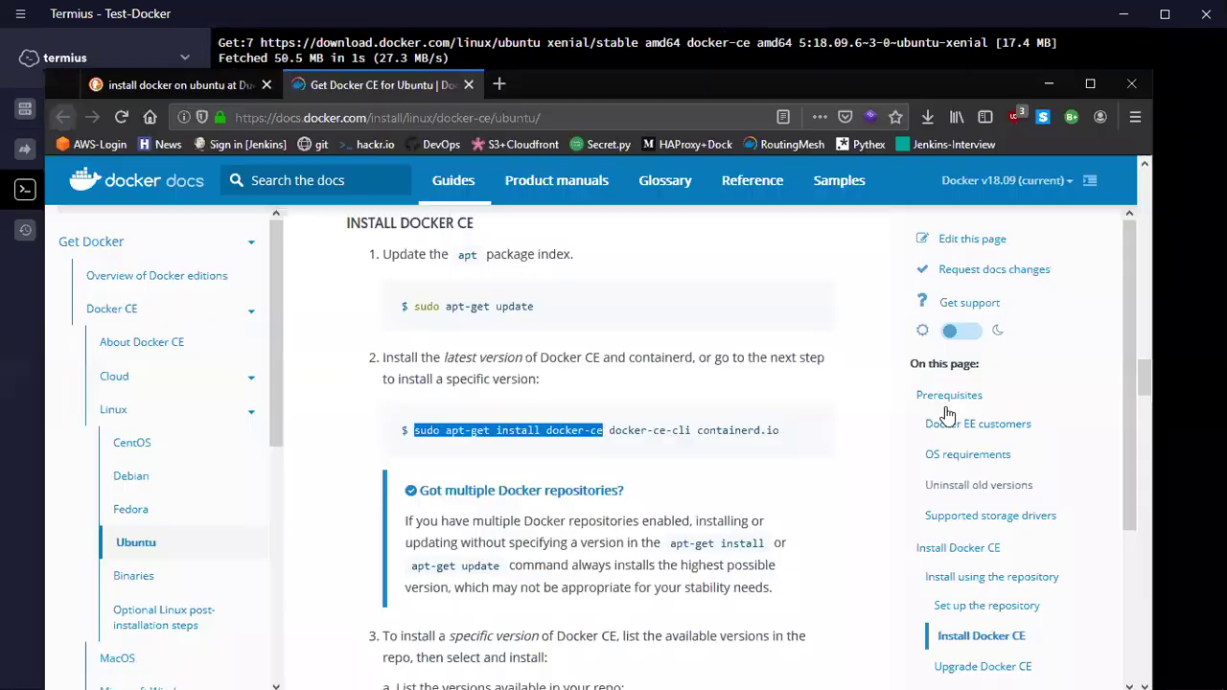
scroll(677, 356, "down", 3)
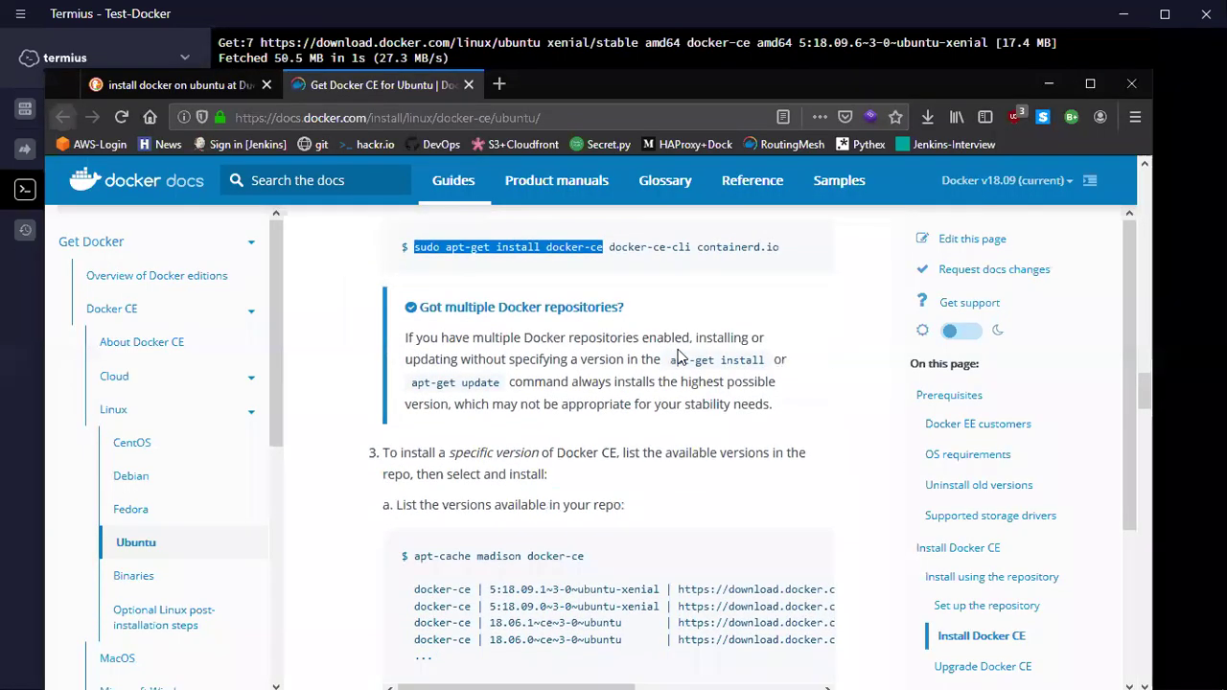
scroll(678, 357, "up", 2)
left_click(792, 345)
left_click_drag(792, 345, 612, 343)
right_click(612, 343)
Run sudo apt-get install docker-ce-cli containerd.io; both are reported already the newest versions
left_click(640, 351)
key("alt+Tab")
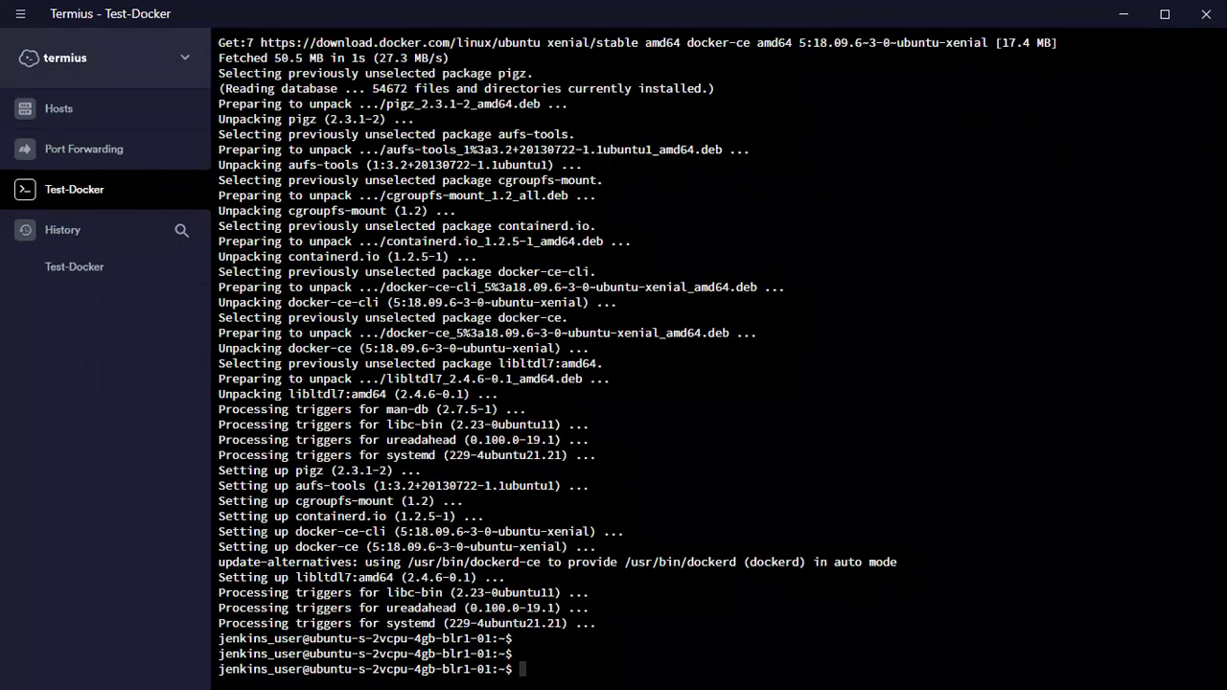
key("Up")
key("Up")
key("Down")
key("BackSpace")
key("BackSpace")
key("BackSpace")
key("BackSpace")
key("BackSpace")
key("BackSpace")
key("BackSpace")
key("BackSpace")
key("BackSpace")
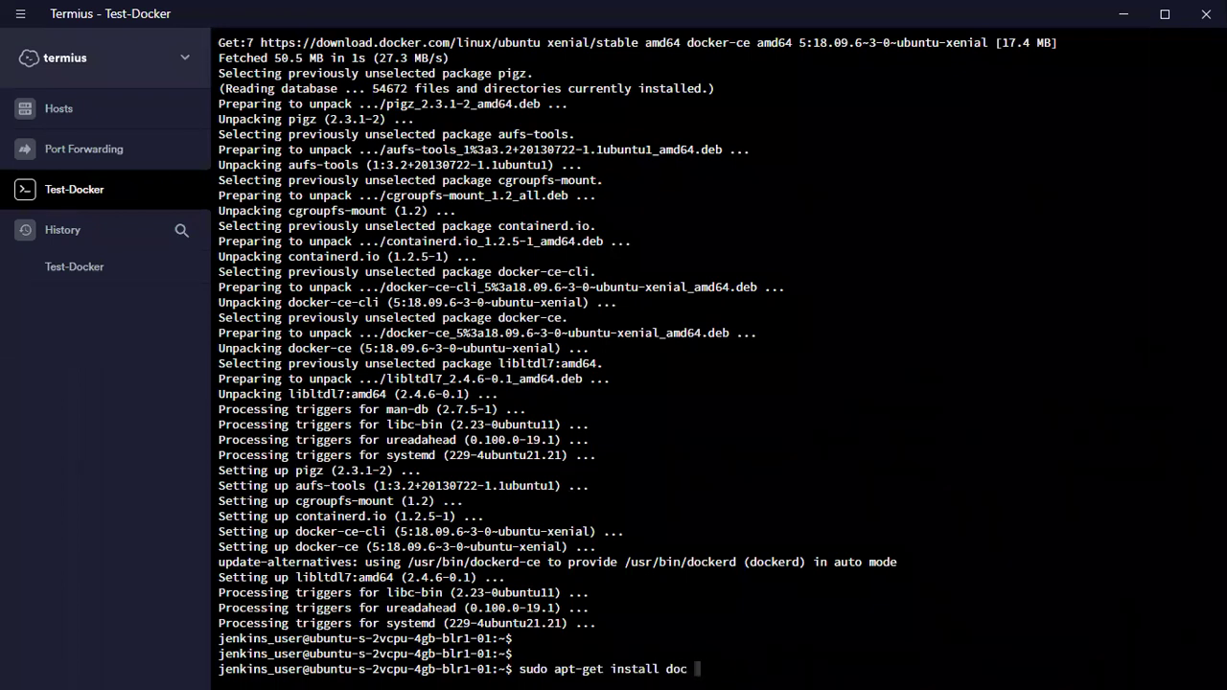
key("ctrl+shift+v")
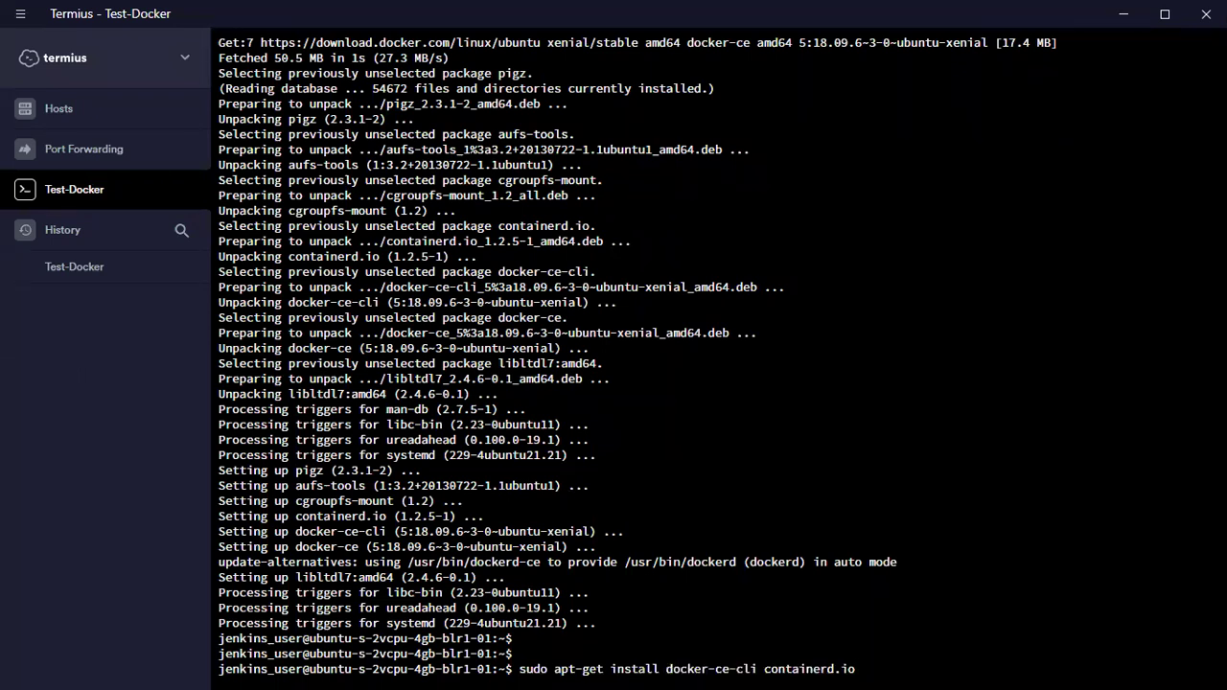
key("Return")
key("Return")
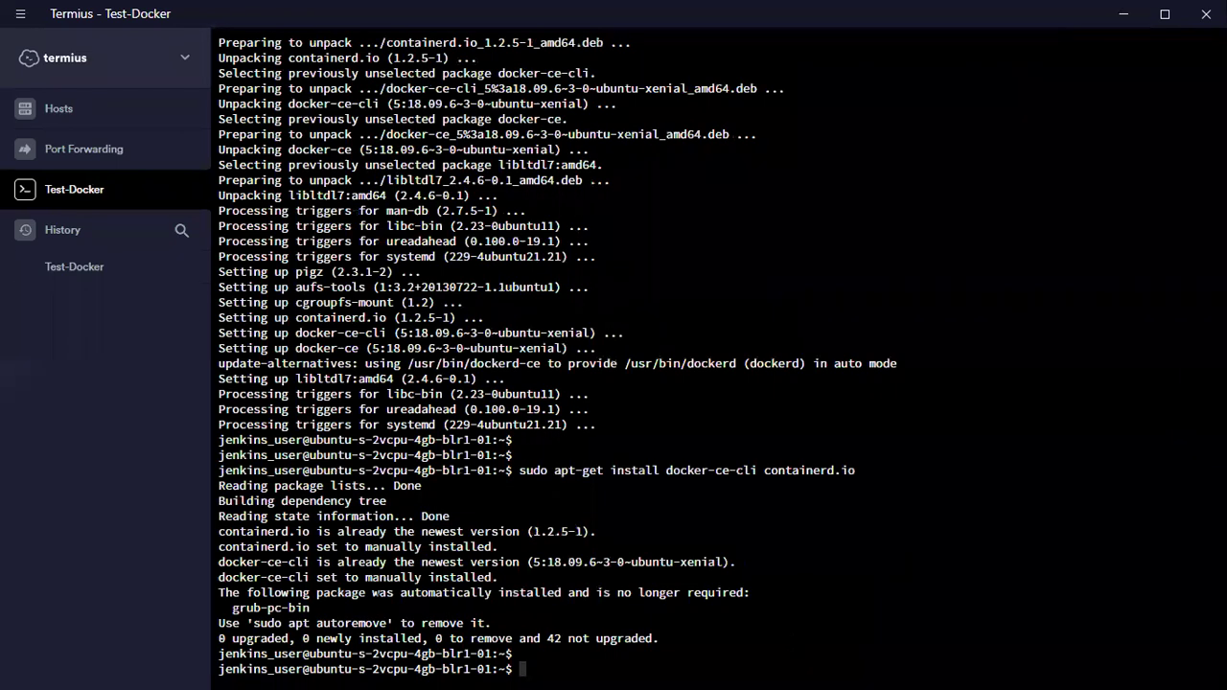
Scroll further through the Docker docs, then return to a fresh terminal prompt
key("alt+Tab")
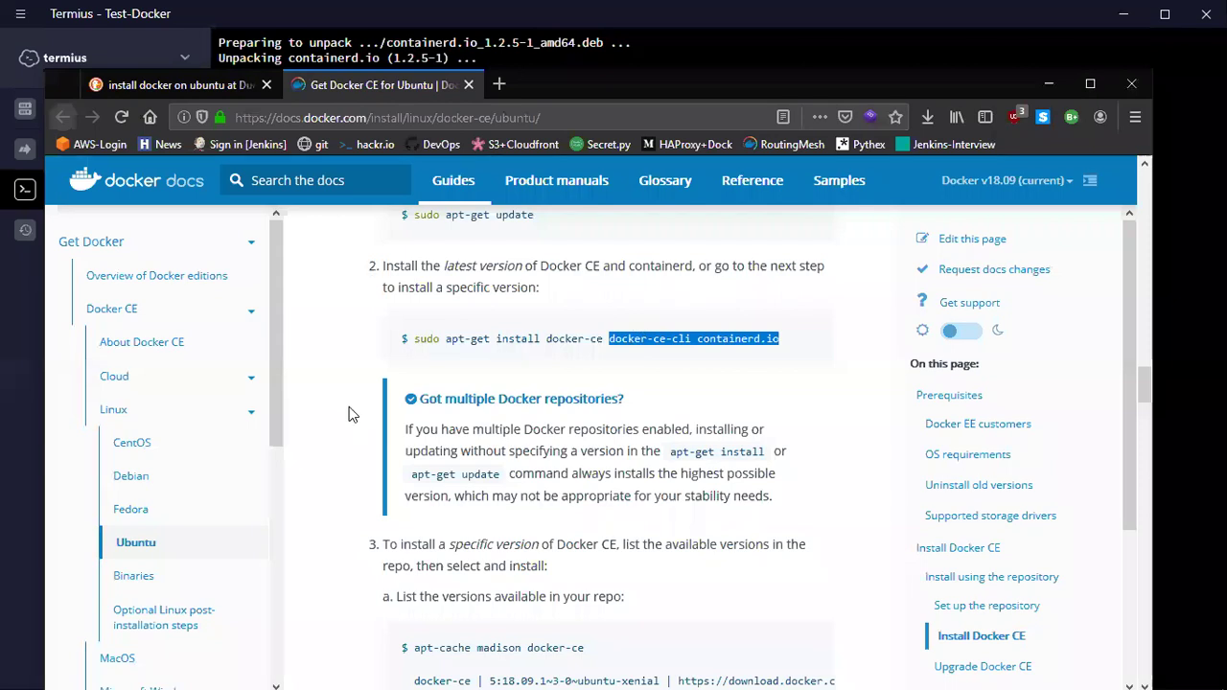
scroll(562, 425, "down", 3)
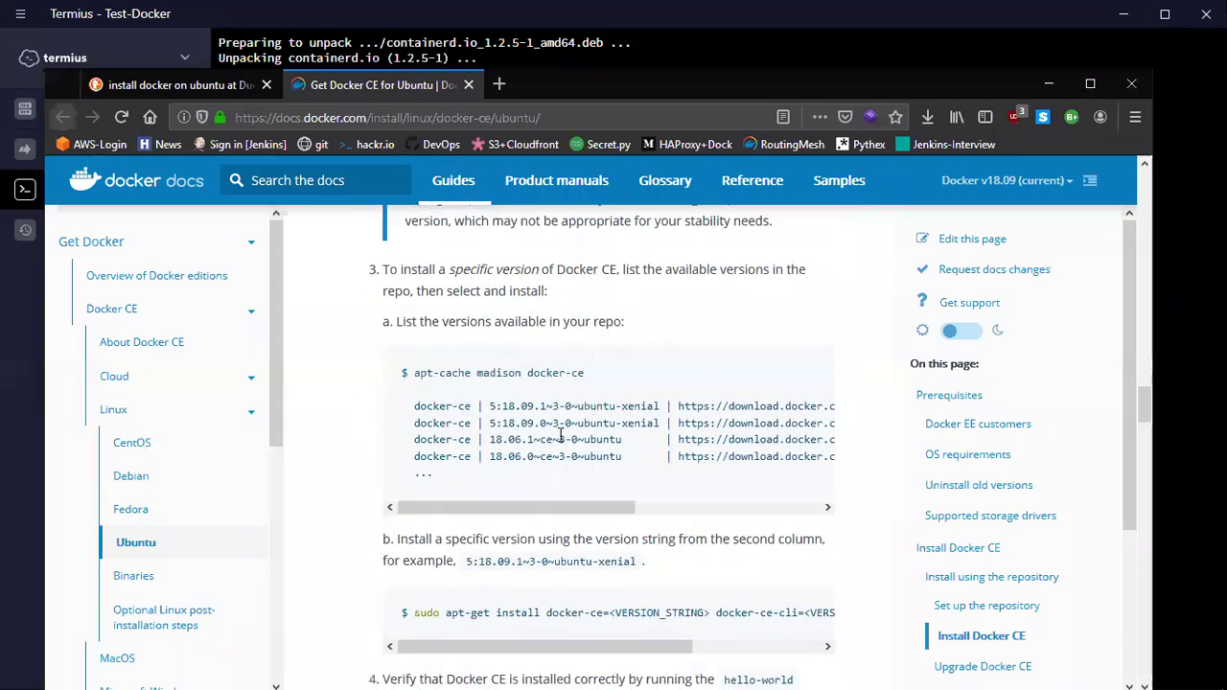
scroll(563, 432, "down", 3)
scroll(560, 482, "down", 7)
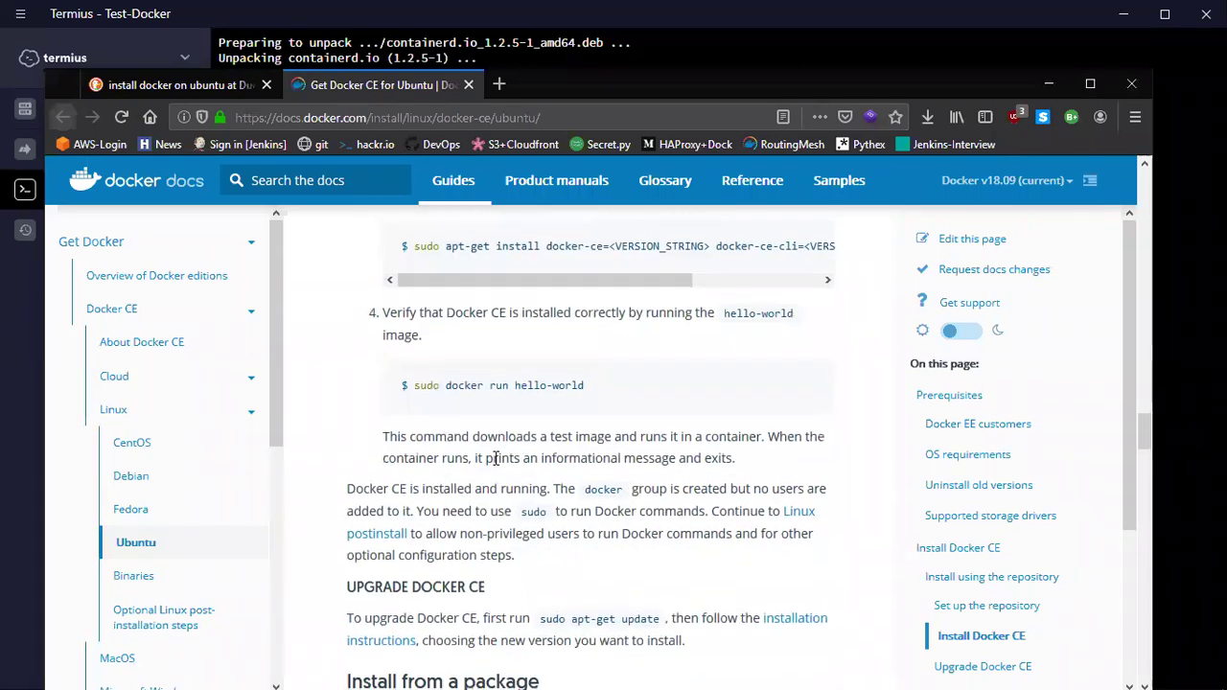
scroll(500, 481, "up", 4)
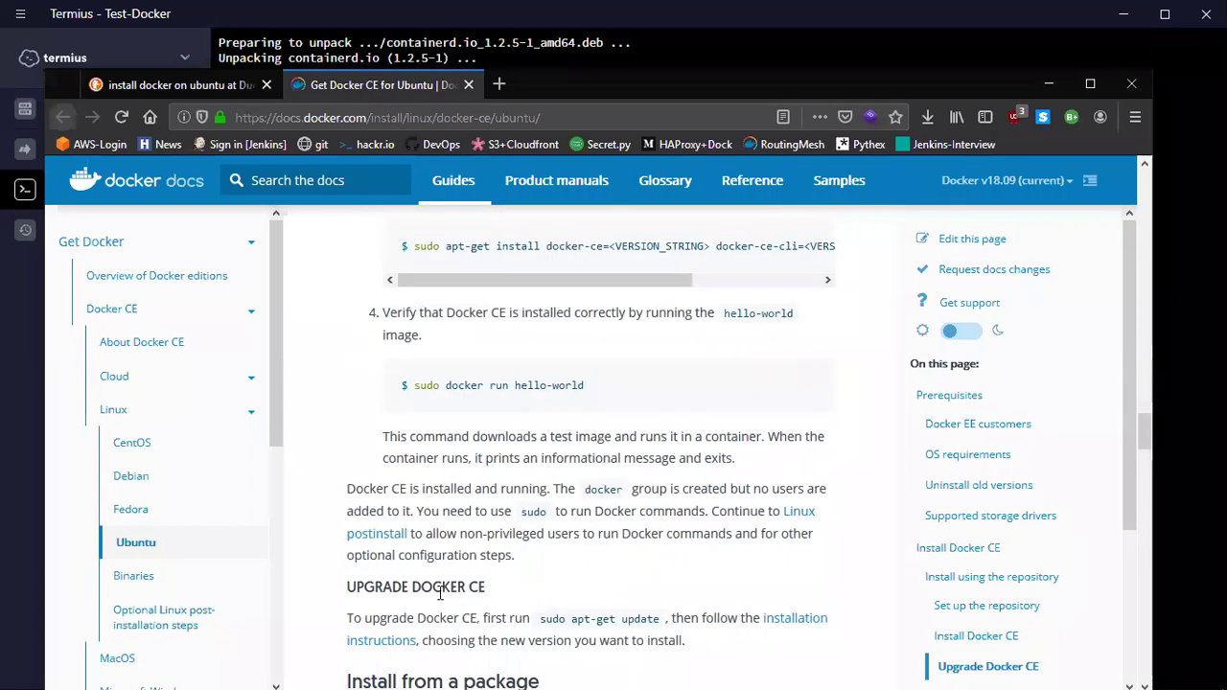
key("alt+Tab")
key("Return")
key("Return")
Run docker version, showing client 18.09.6 but a daemon socket permission denied error
type("docker")
type(" p")
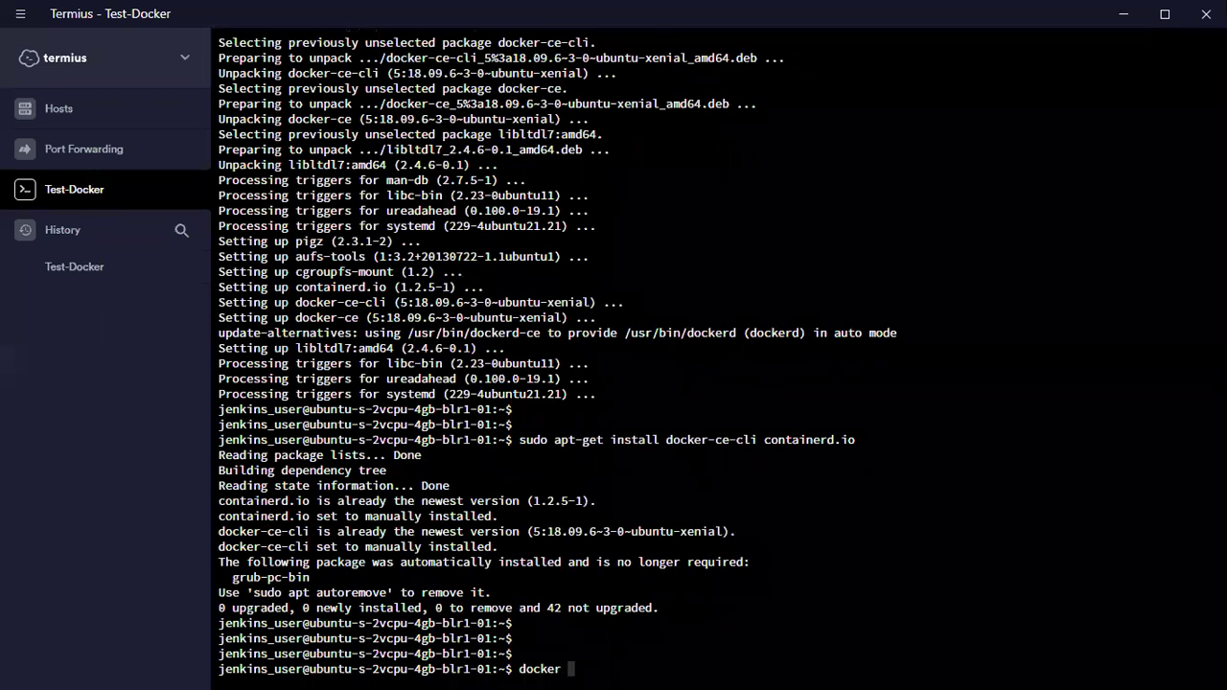
key("BackSpace")
type("version")
key("Return")
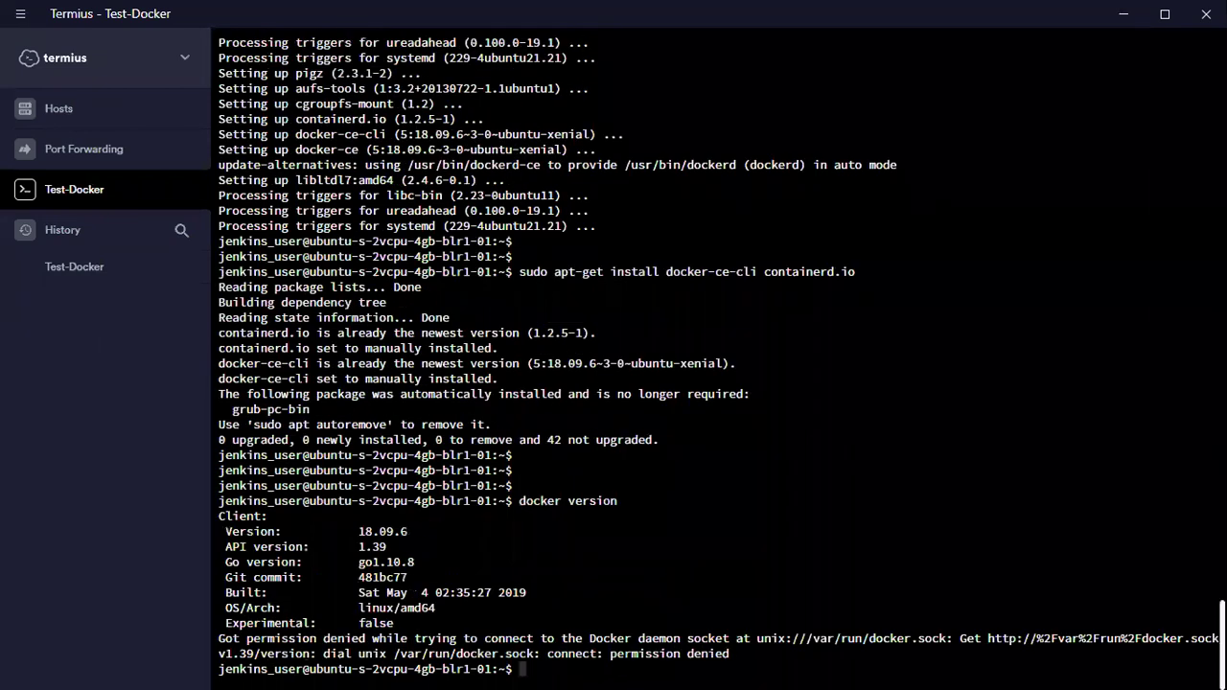
key("Return")
key("Return")
key("Return")
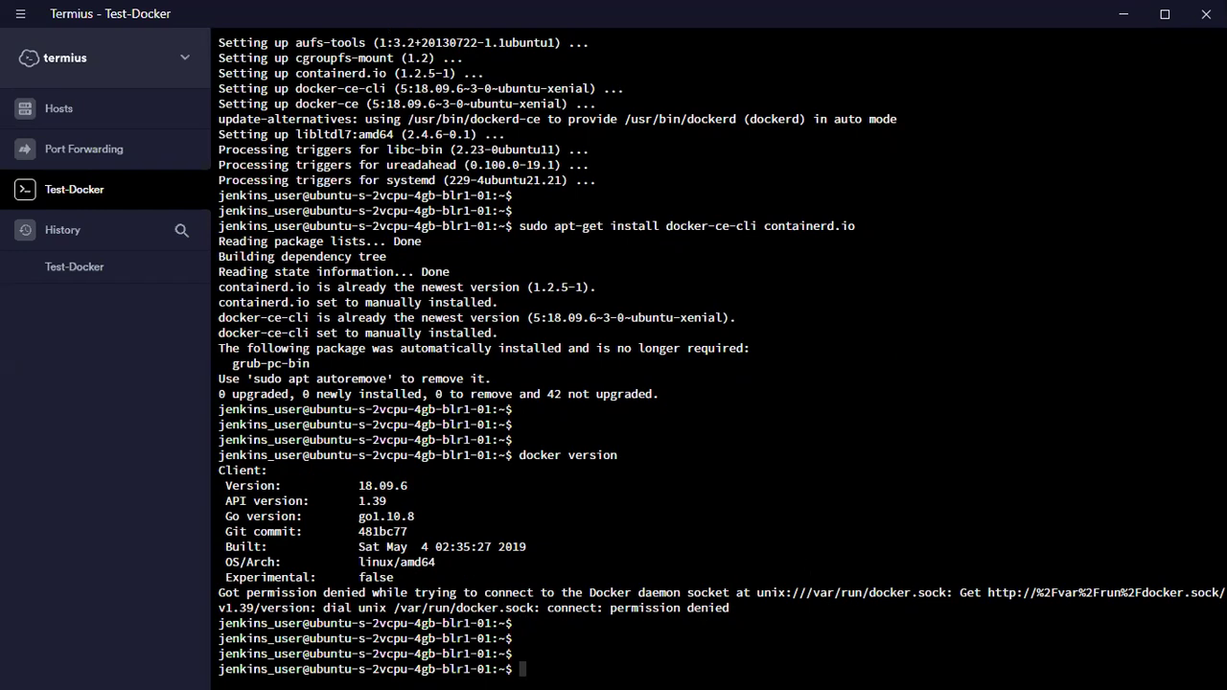
Run docker ps, which also fails with permission denied, and highlight the version and error output
type("docker ps")
key("Return")
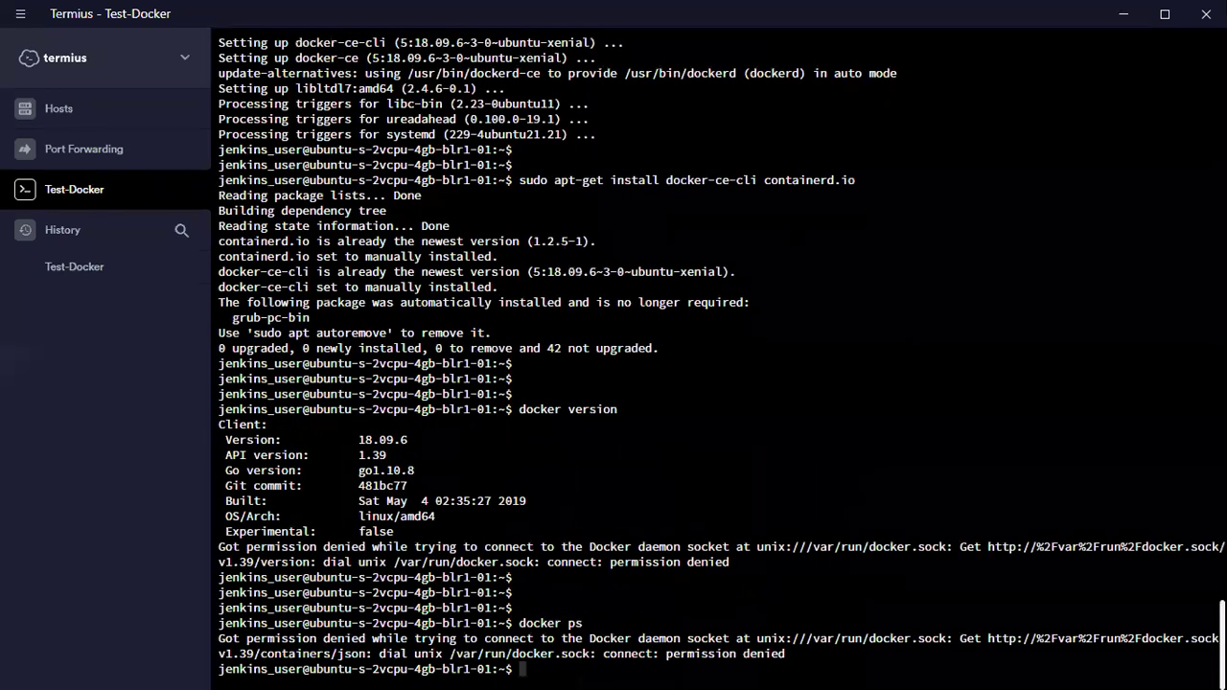
key("Return")
key("Return")
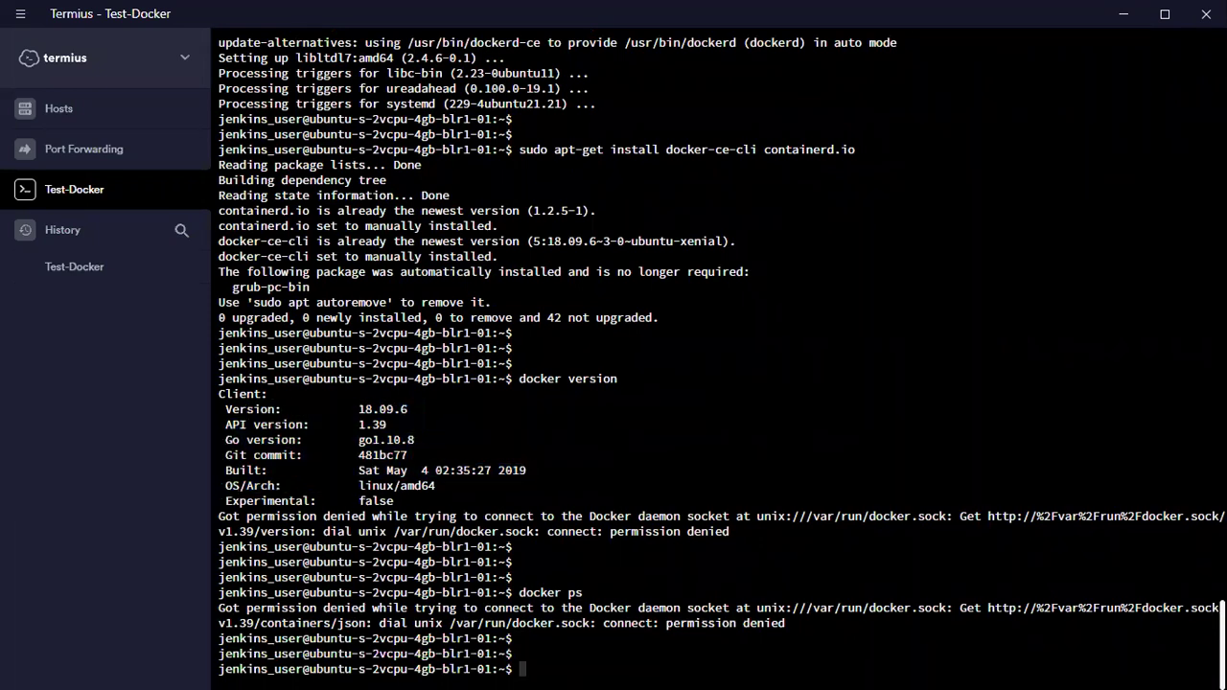
left_click_drag(393, 502, 233, 395)
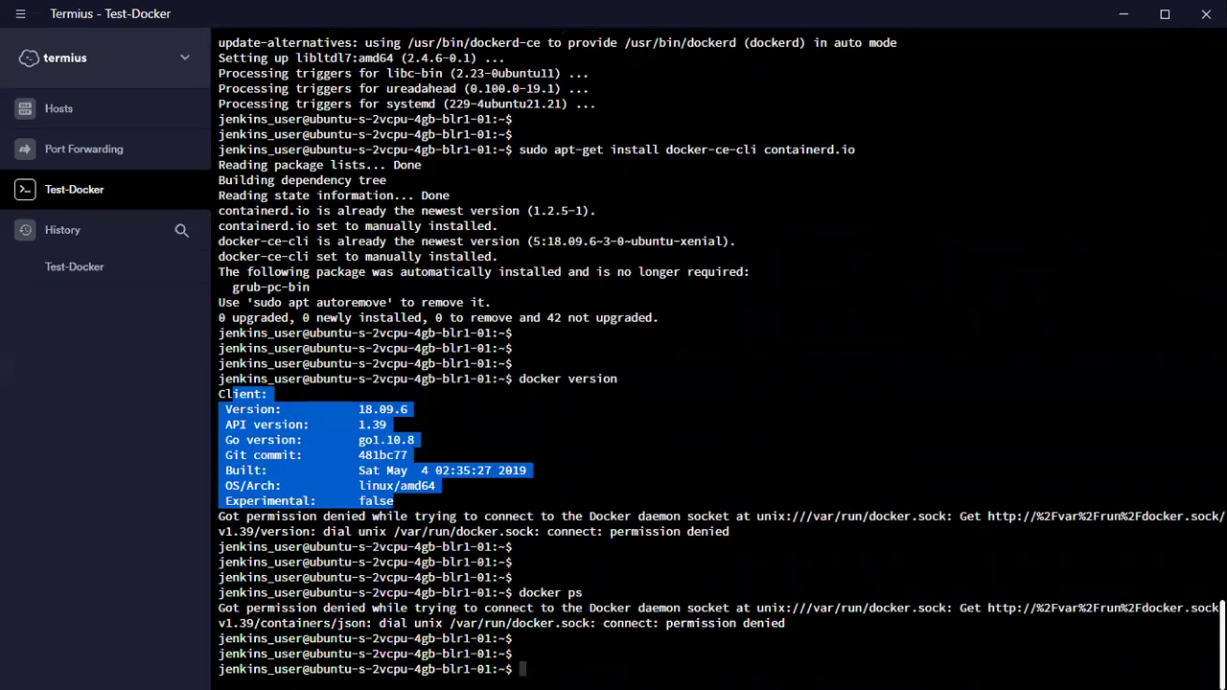
left_click(503, 518)
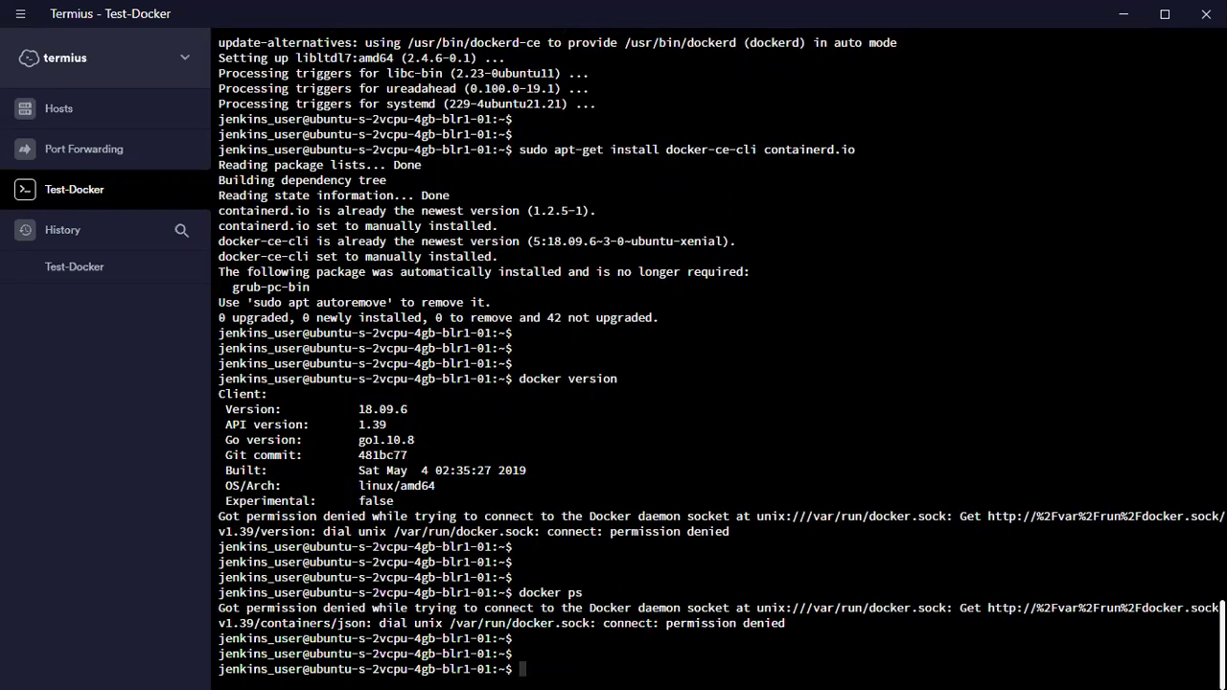
left_click_drag(619, 623, 626, 623)
left_click(620, 623)
Run cat /etc/group | grep docker, showing docker:x:998: with no members
type("cat")
key("BackSpace")
key("BackSpace")
key("BackSpace")
type("at /etc/group")
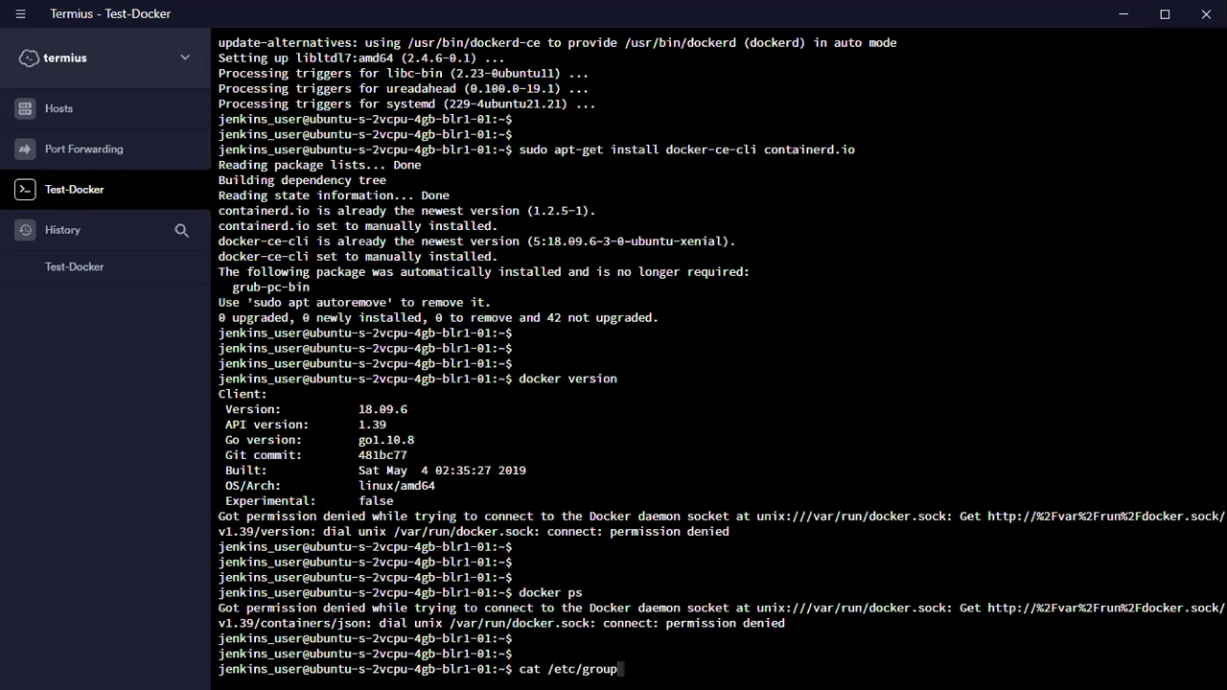
type(" | grep docker")
key("Return")
key("Return")
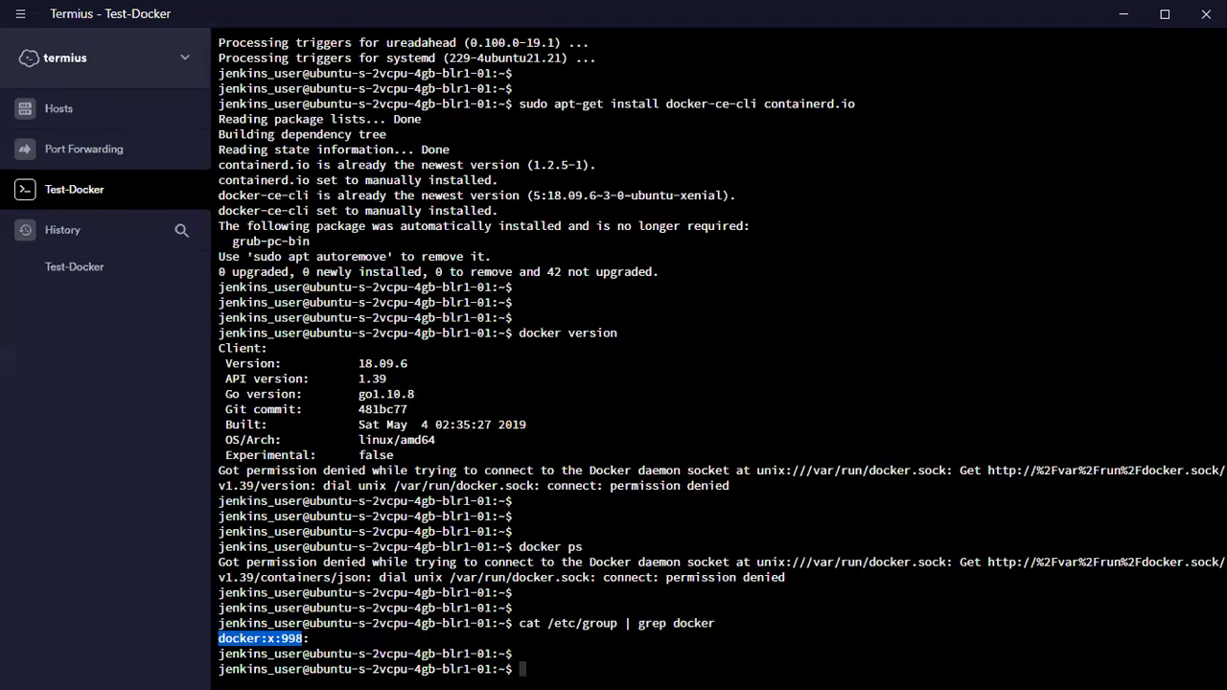
key("Escape")
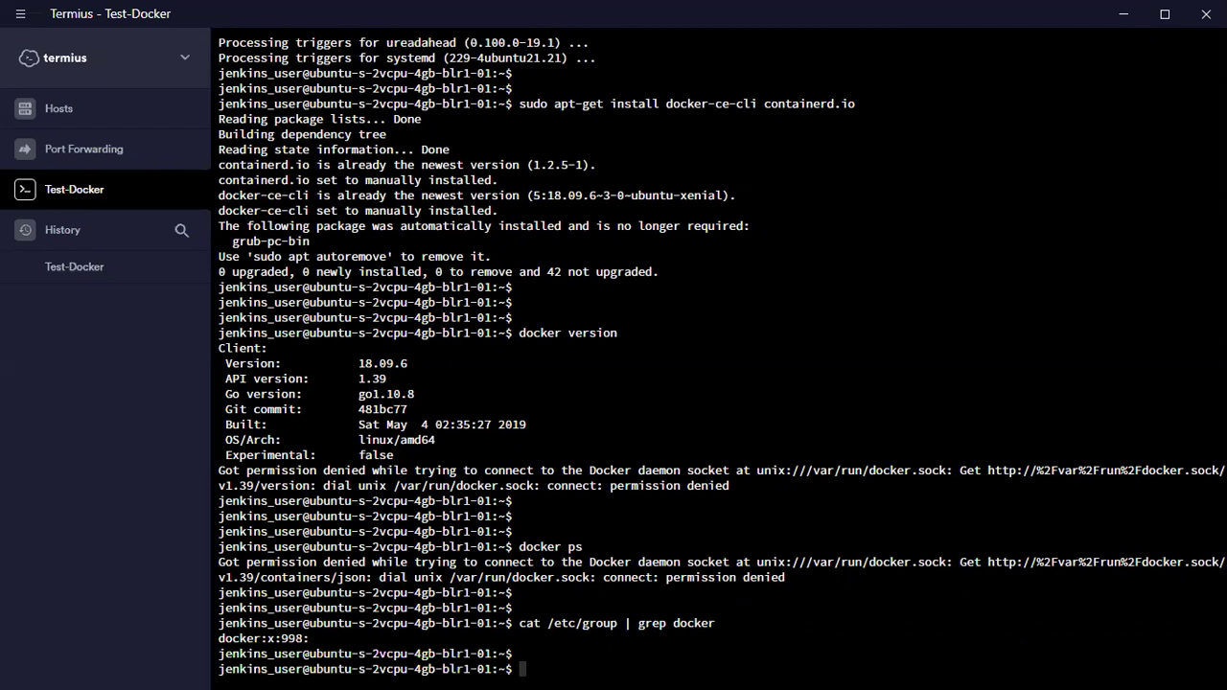
Run whoami to confirm the user is jenkins_user, highlighting the username and group entry
type("whoami")
key("Return")
key("Return")
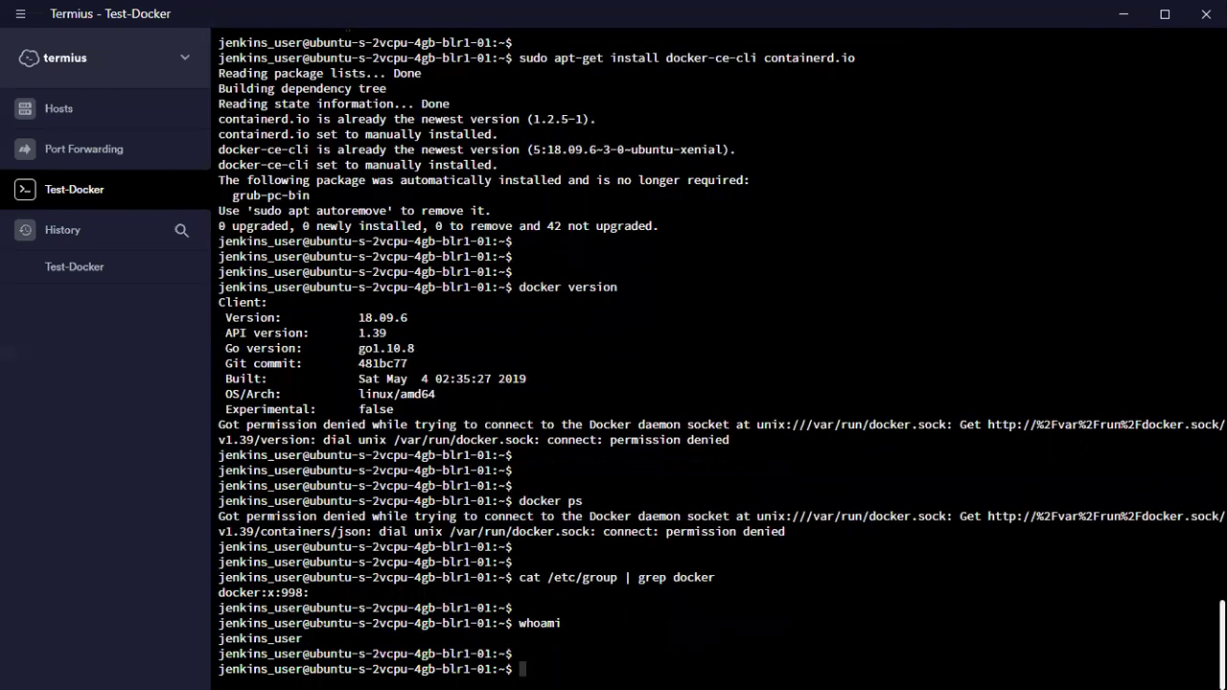
left_click_drag(303, 639, 224, 639)
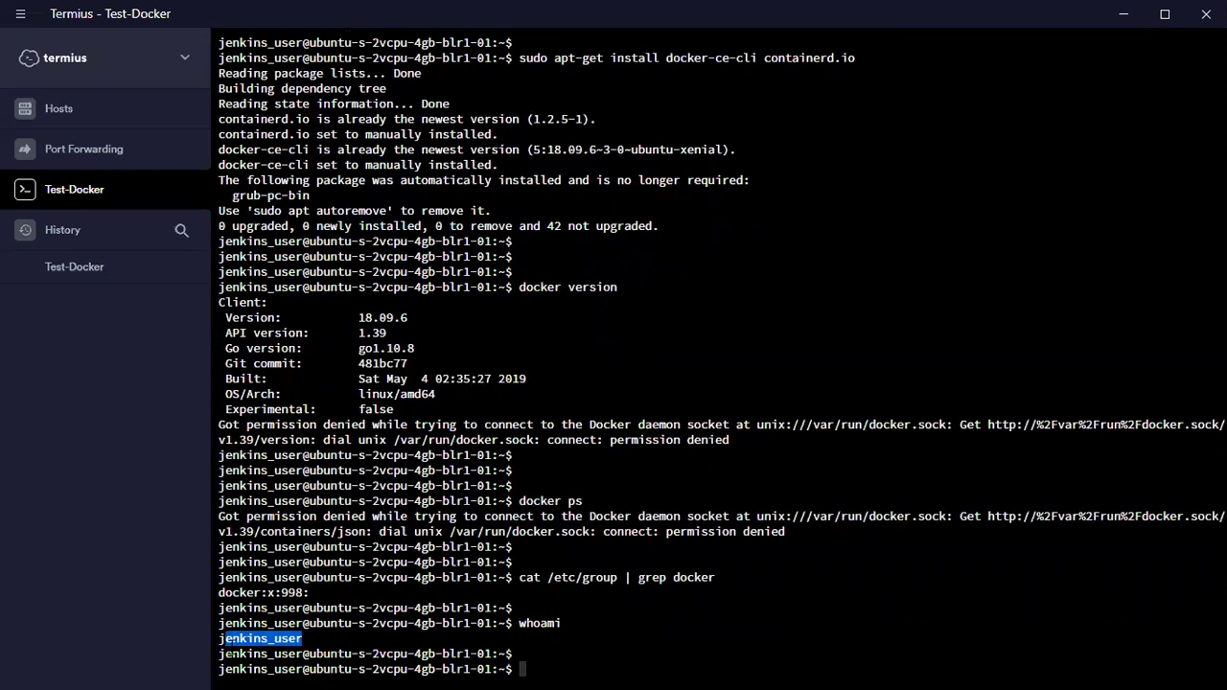
left_click(226, 641)
left_click_drag(303, 638, 259, 638)
left_click(232, 641)
left_click(259, 640)
left_click_drag(303, 593, 219, 592)
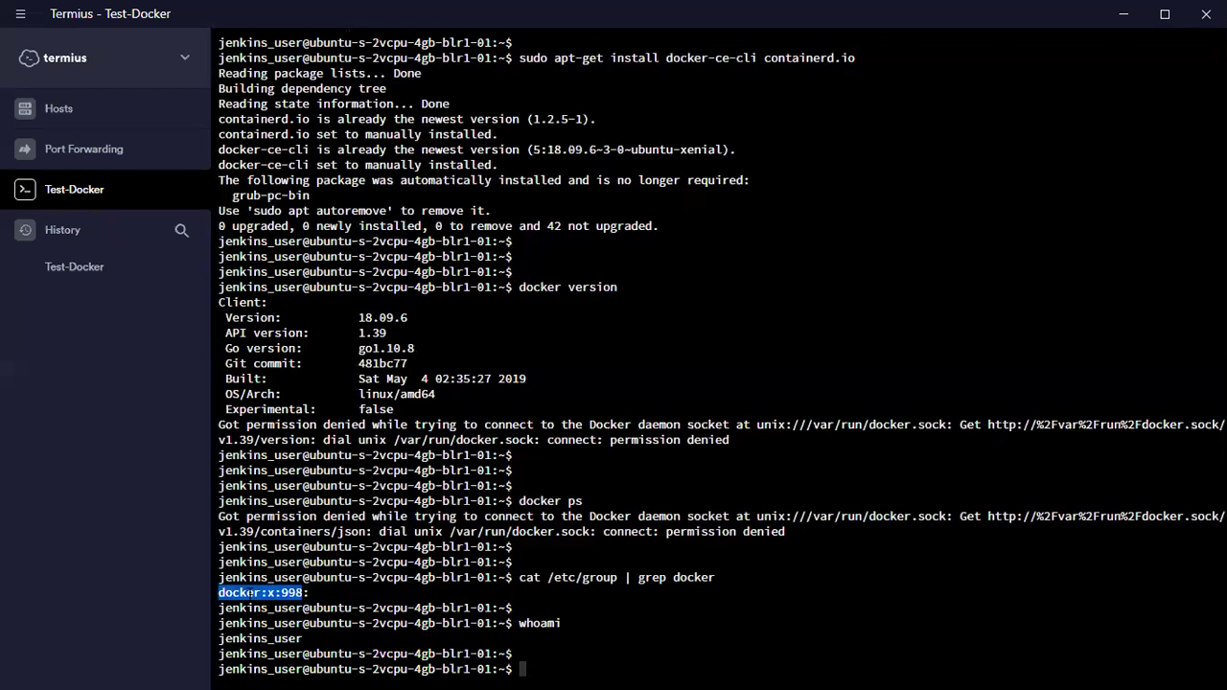
left_click(219, 592)
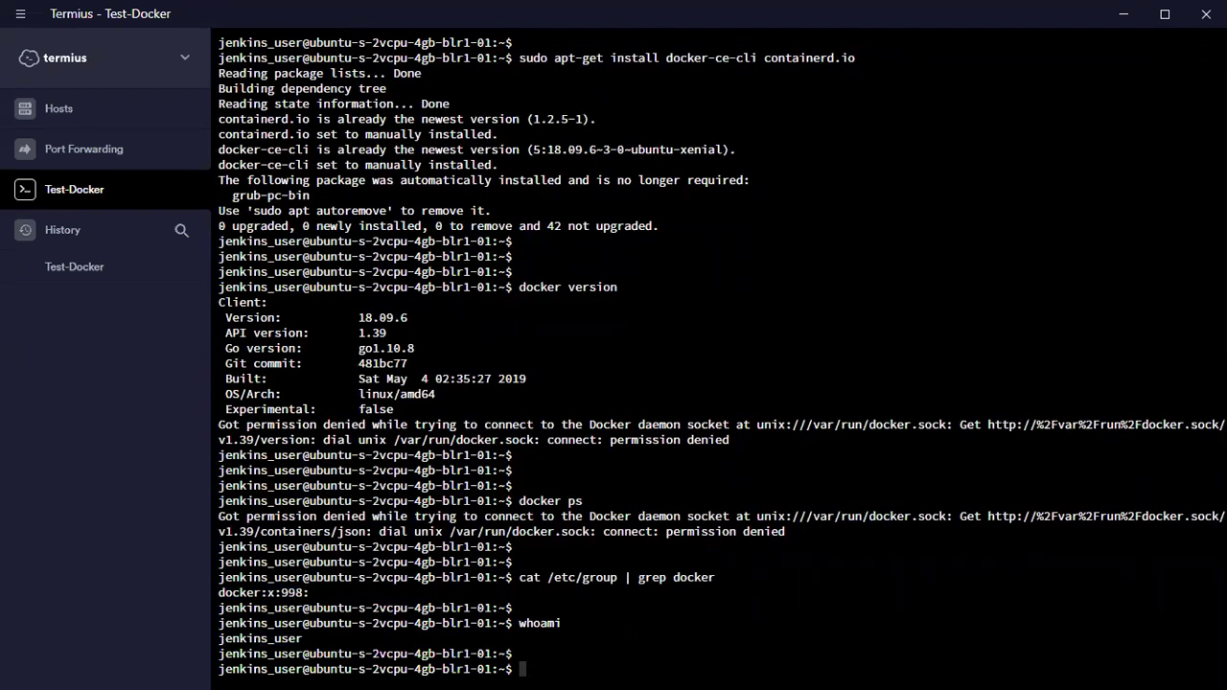
Run sudo usermod -aG docker jenkins_user to add the user to the docker group
type("sudo usermod -a")
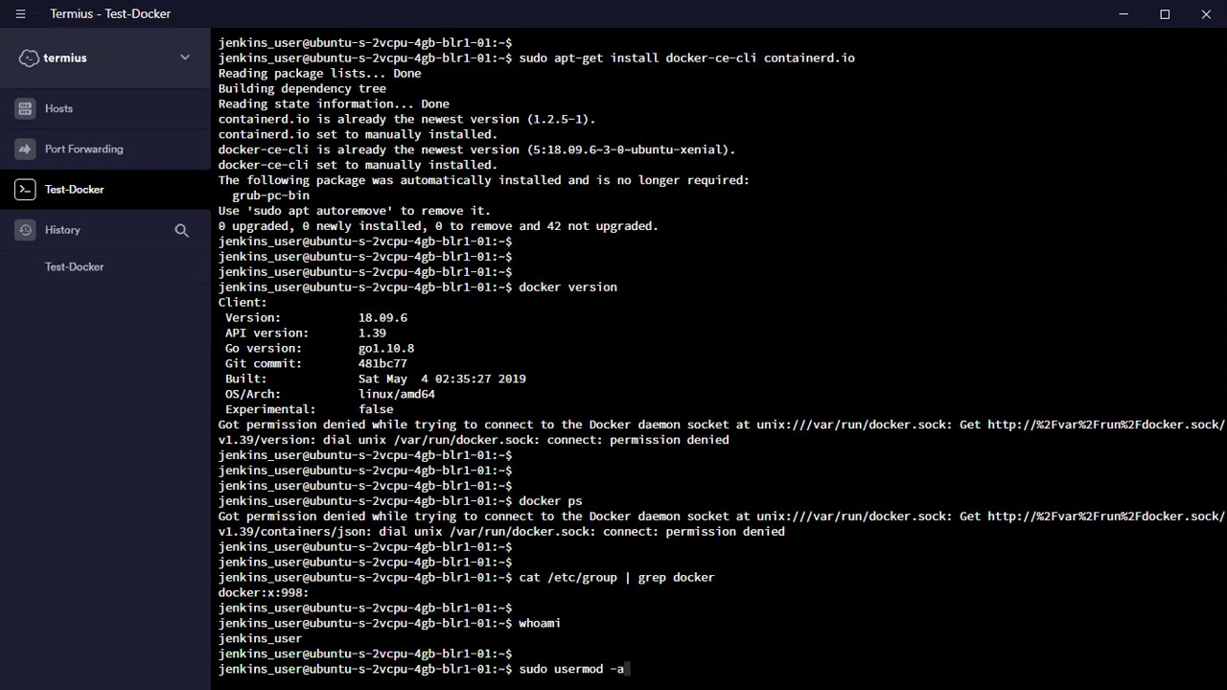
type("G docker")
double_click(259, 639)
key("ctrl+shift+v")
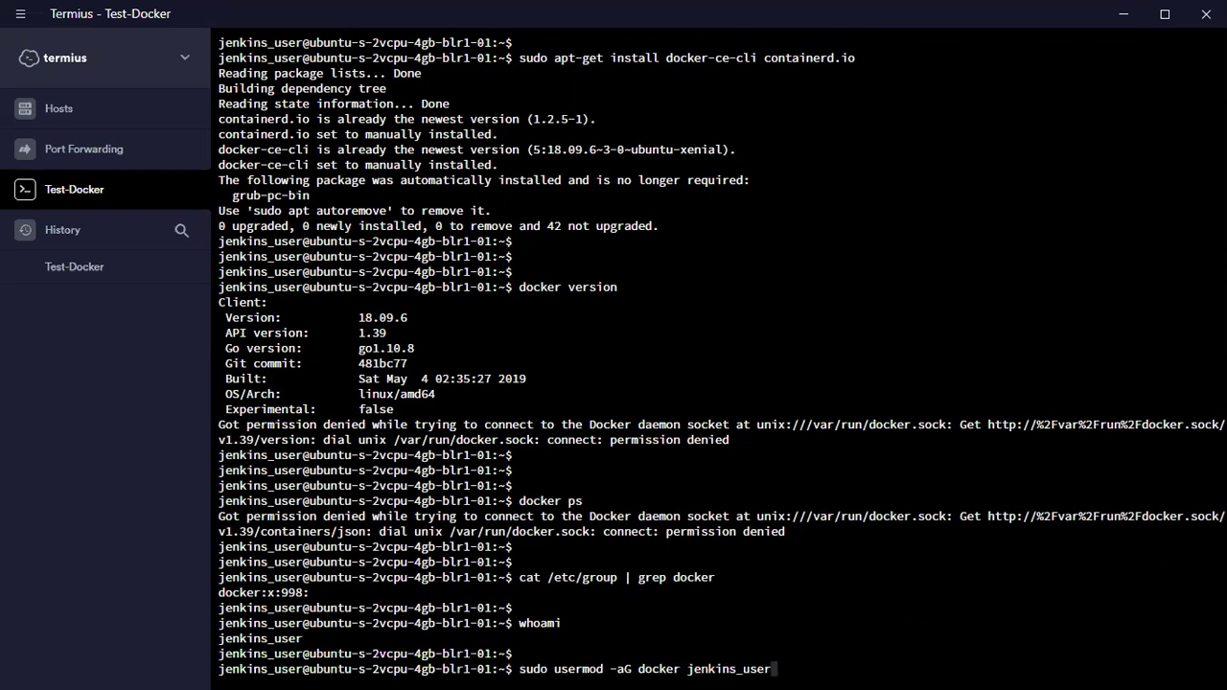
key("Return")
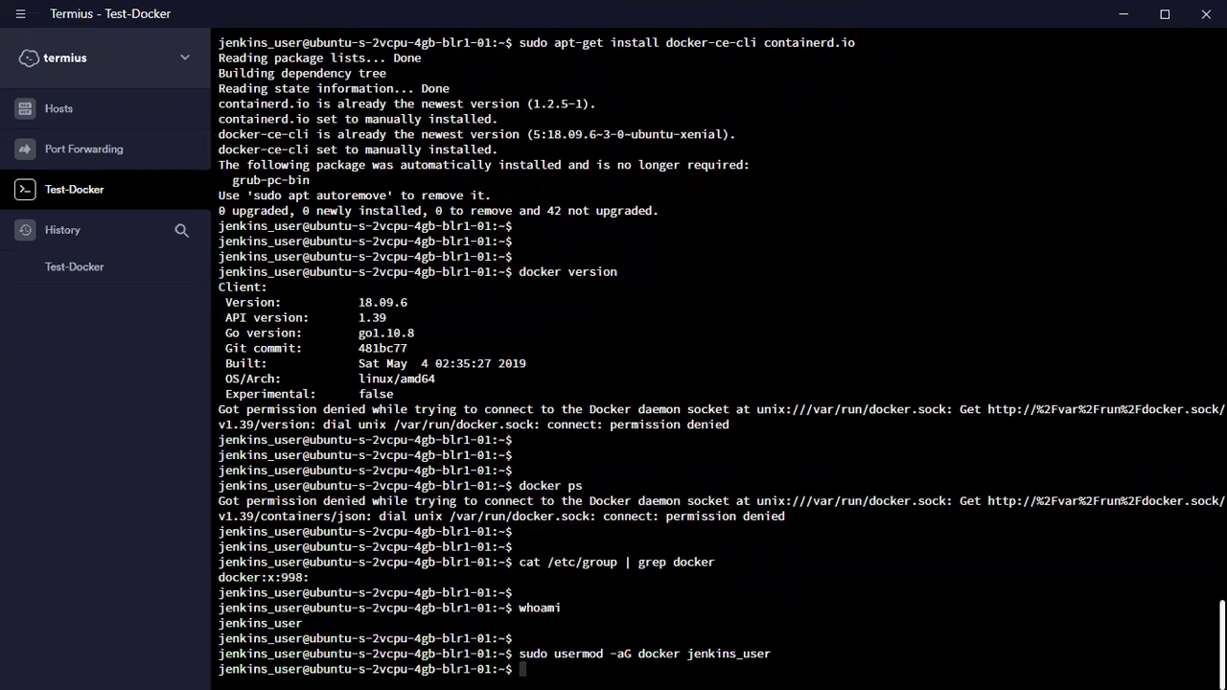
key("Return")
Recheck the group, now docker:x:998:jenkins_user, and rerun docker ps, which is still denied
key("Up")
key("Up")
key("Up")
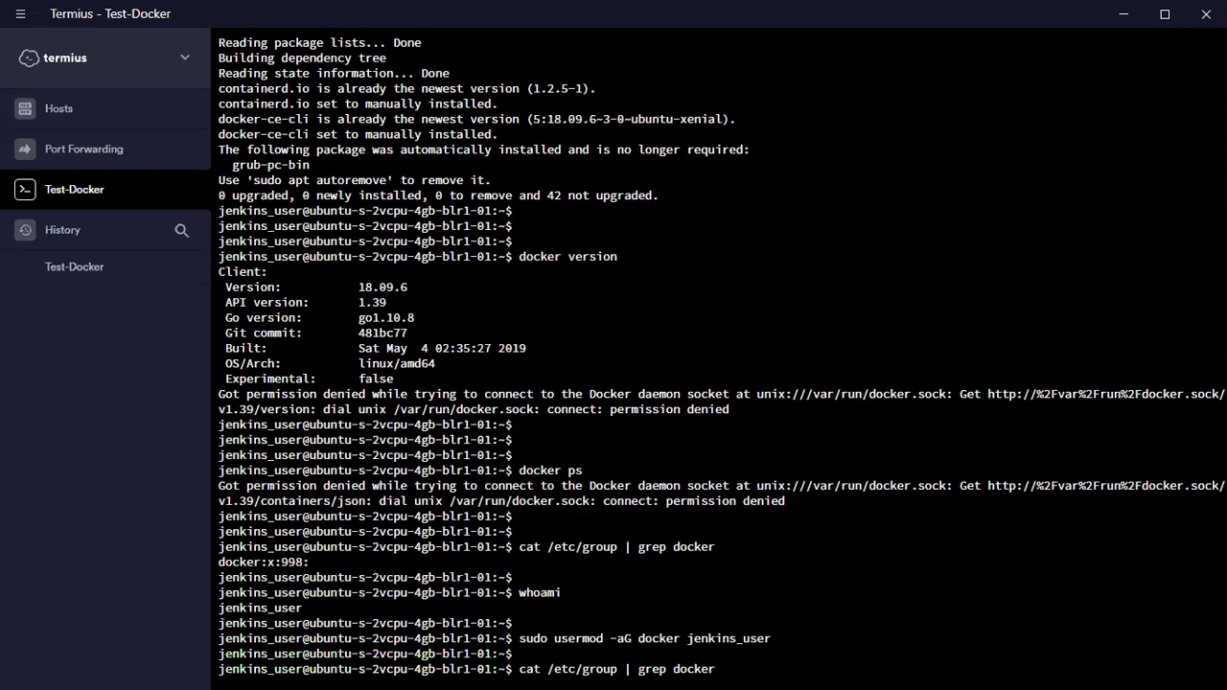
key("Return")
key("Return")
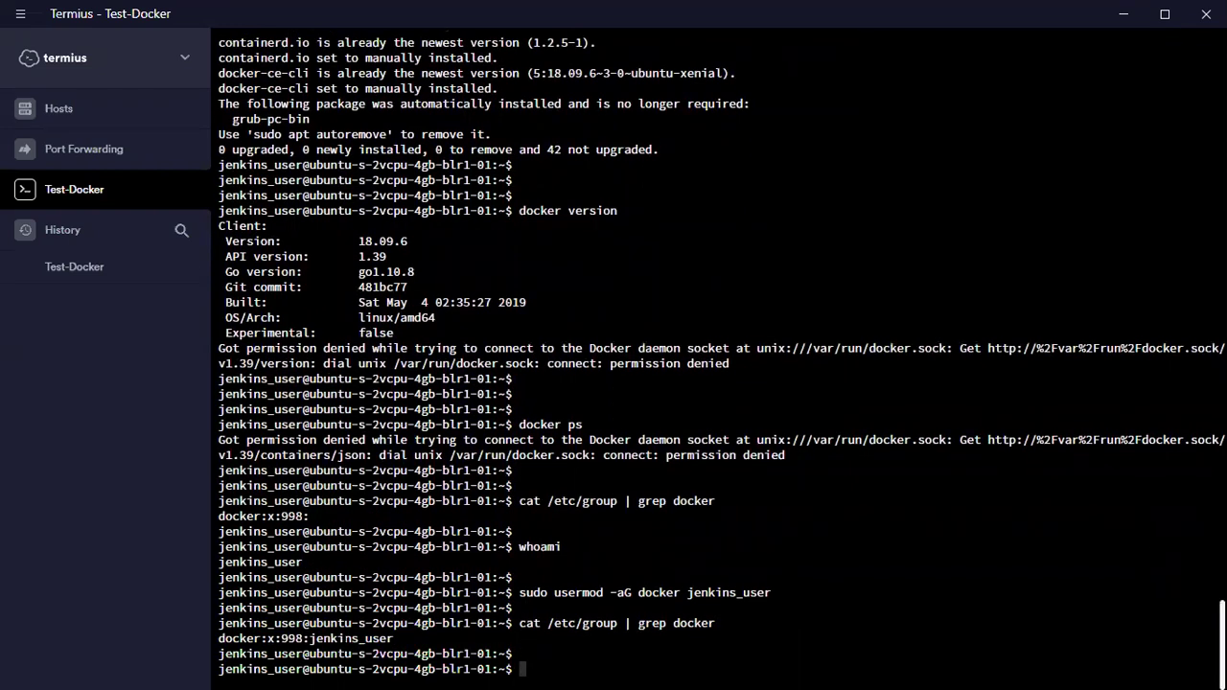
double_click(305, 639)
triple_click(494, 592)
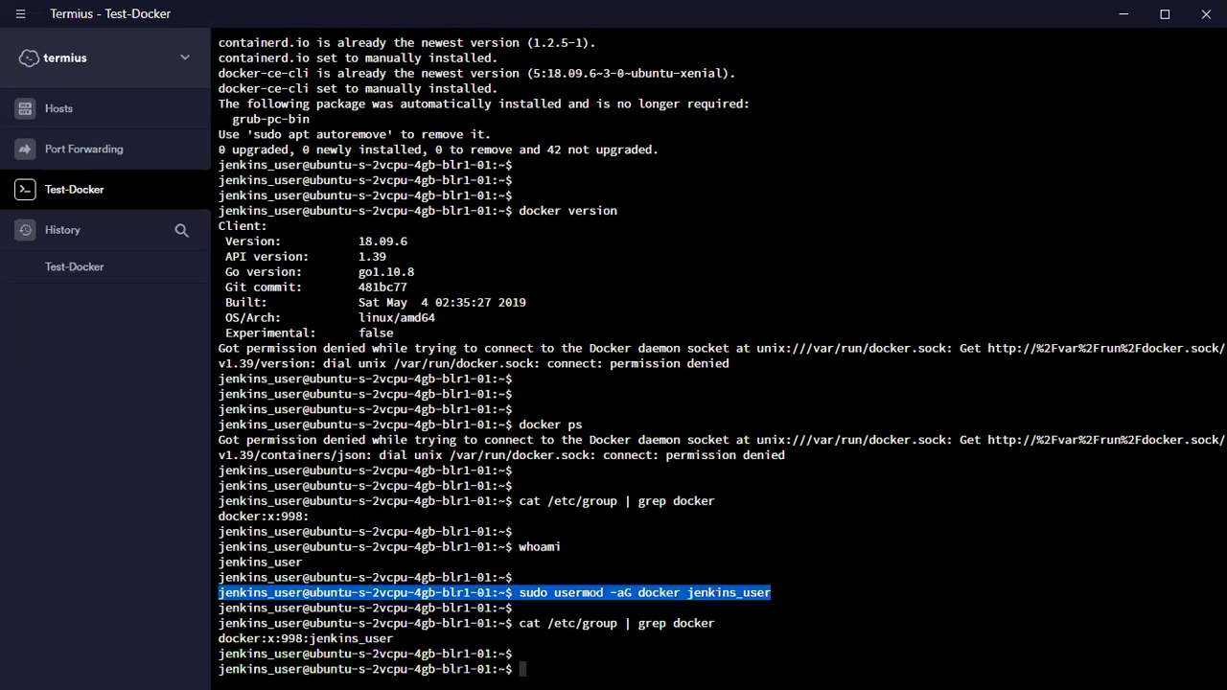
key("Return")
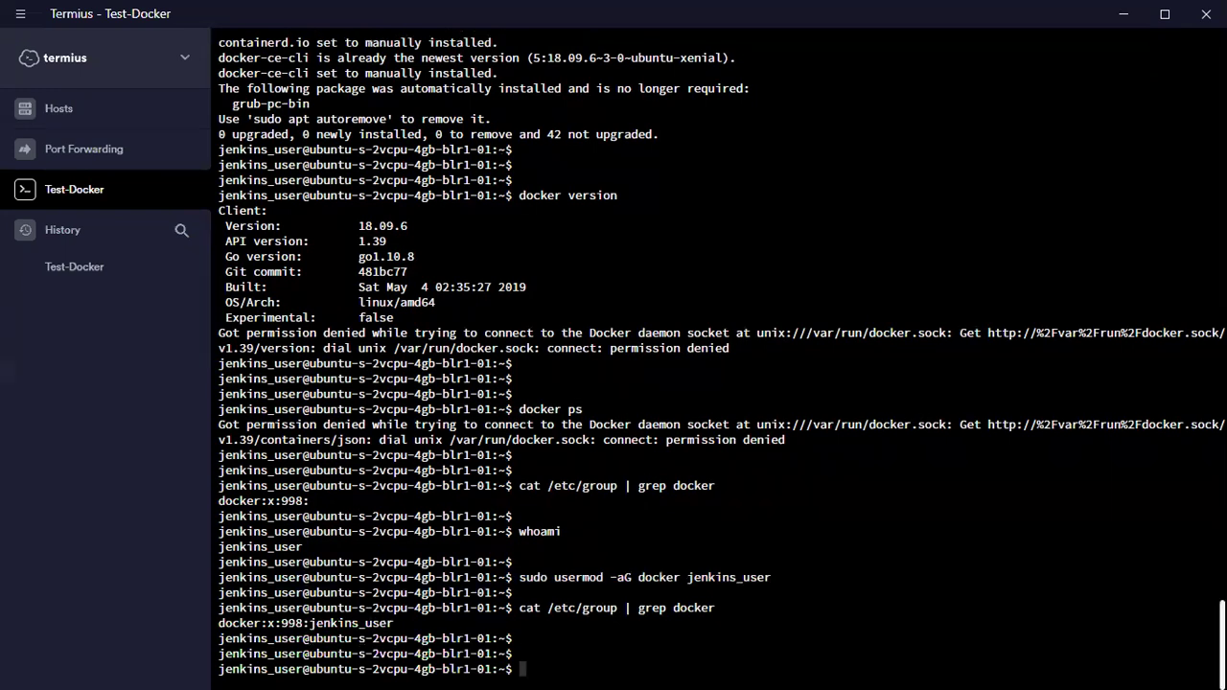
type("docker ps")
key("Return")
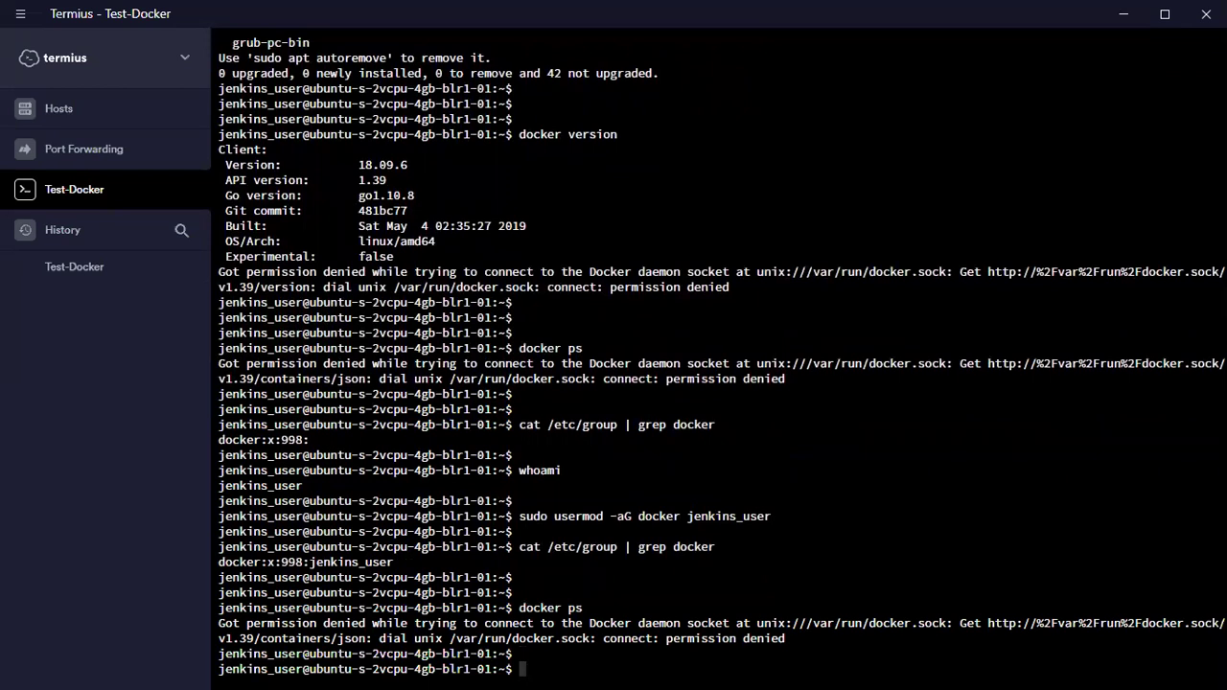
Exit to root and log back in with su -l jenkins_user
type("exit")
key("Return")
key("Return")
key("Return")
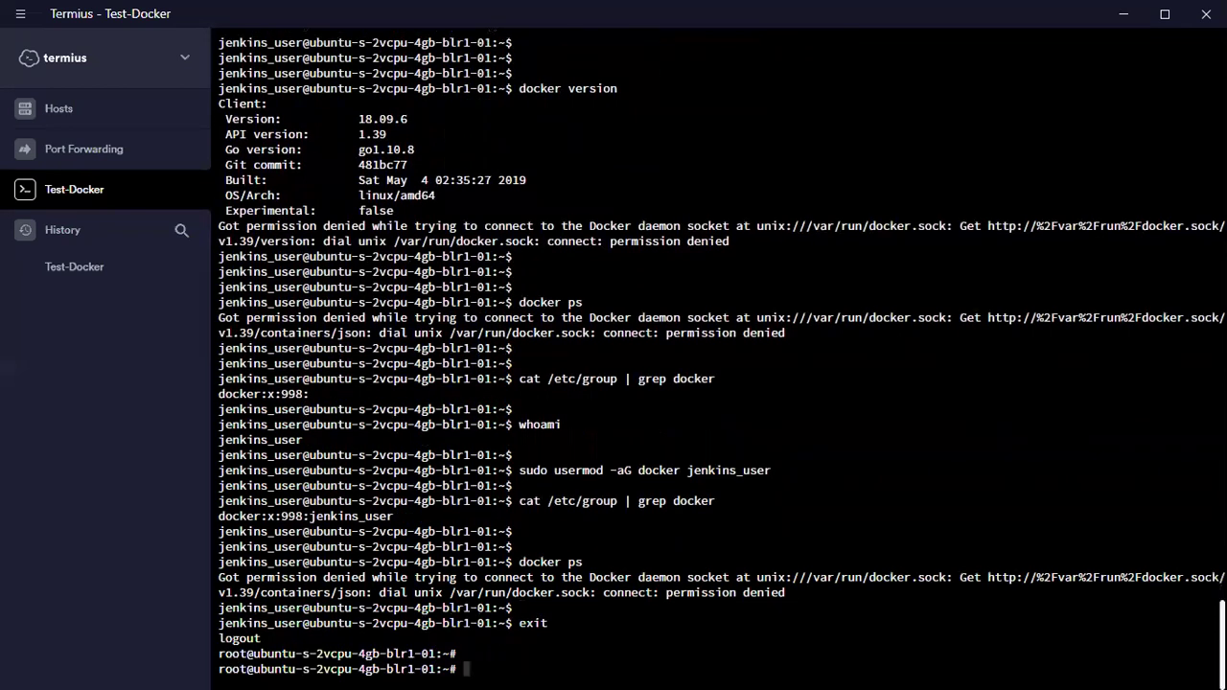
type("su -l jenkins_user")
key("Return")
key("Return")
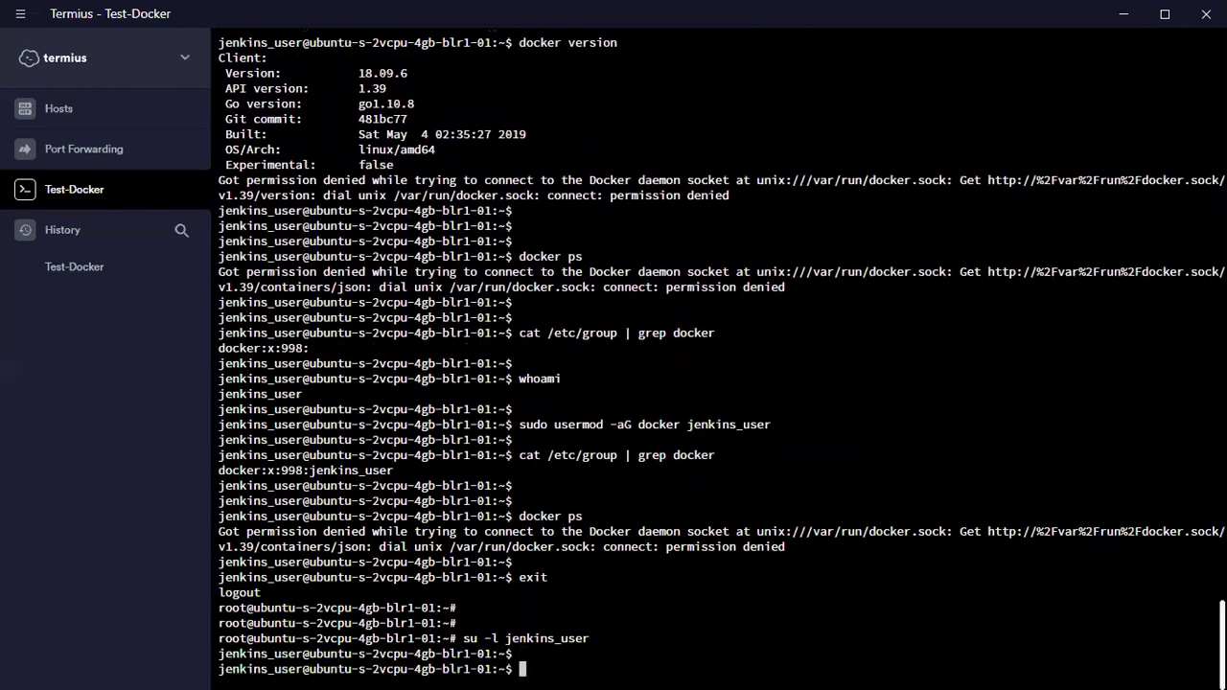
Run docker ps in the fresh session, now an empty container table, and type docker version
type("docker ps")
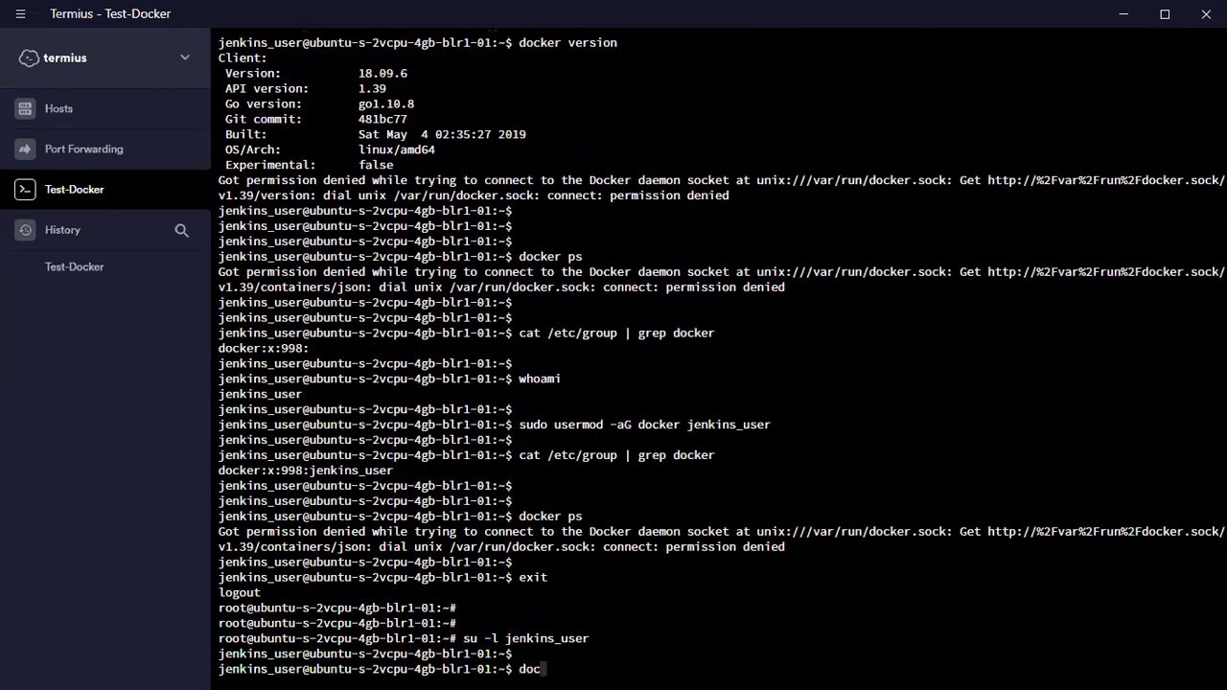
key("Return")
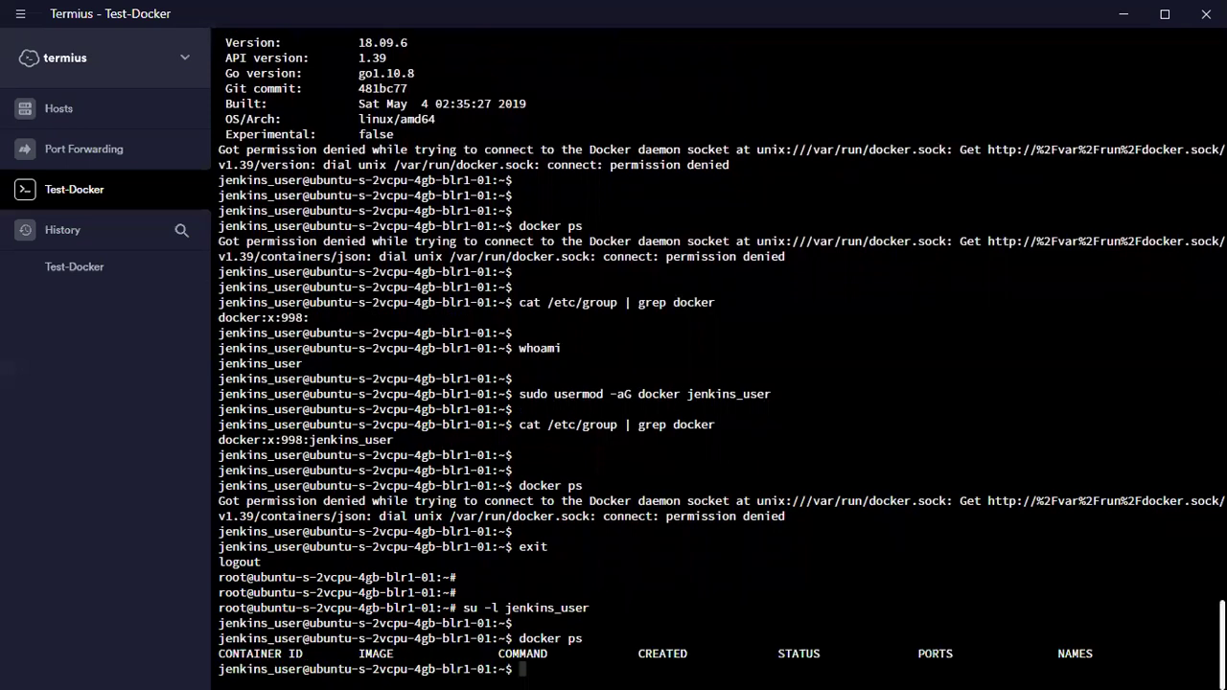
key("Return")
key("Return")
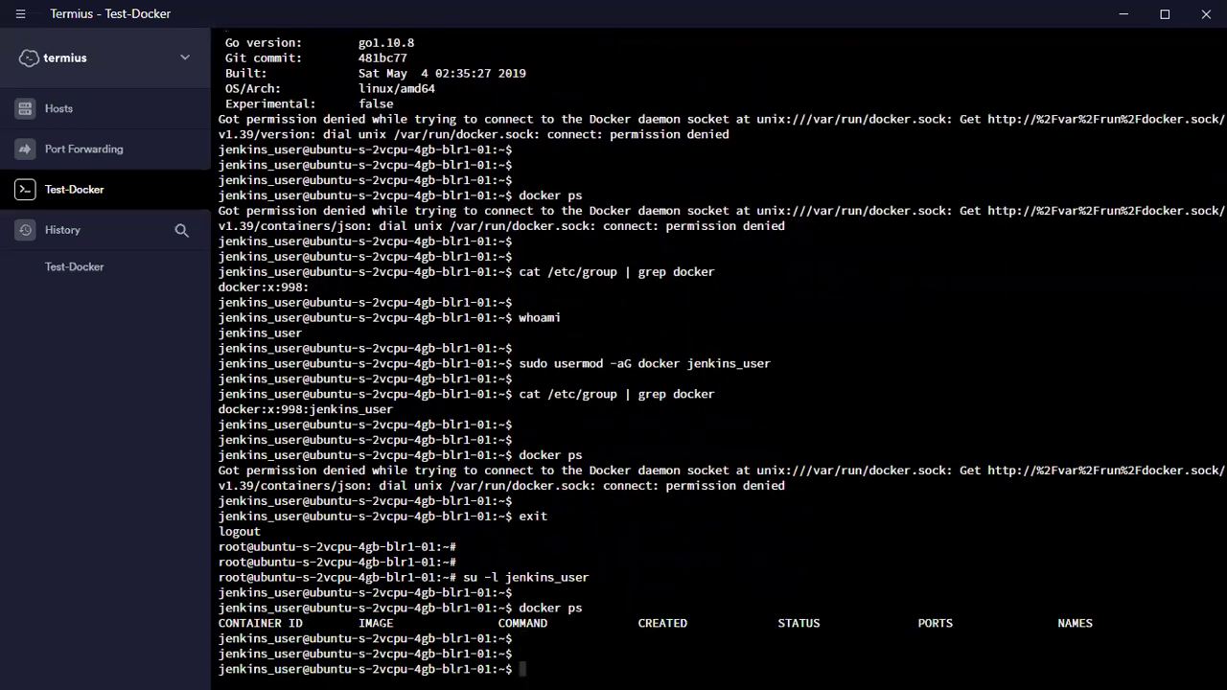
key("Up")
key("Down")
type("docker version")
Run docker version (client and server 18.09.6) and docker info, scrolling through its system details
key("Return")
key("Return")
key("Return")
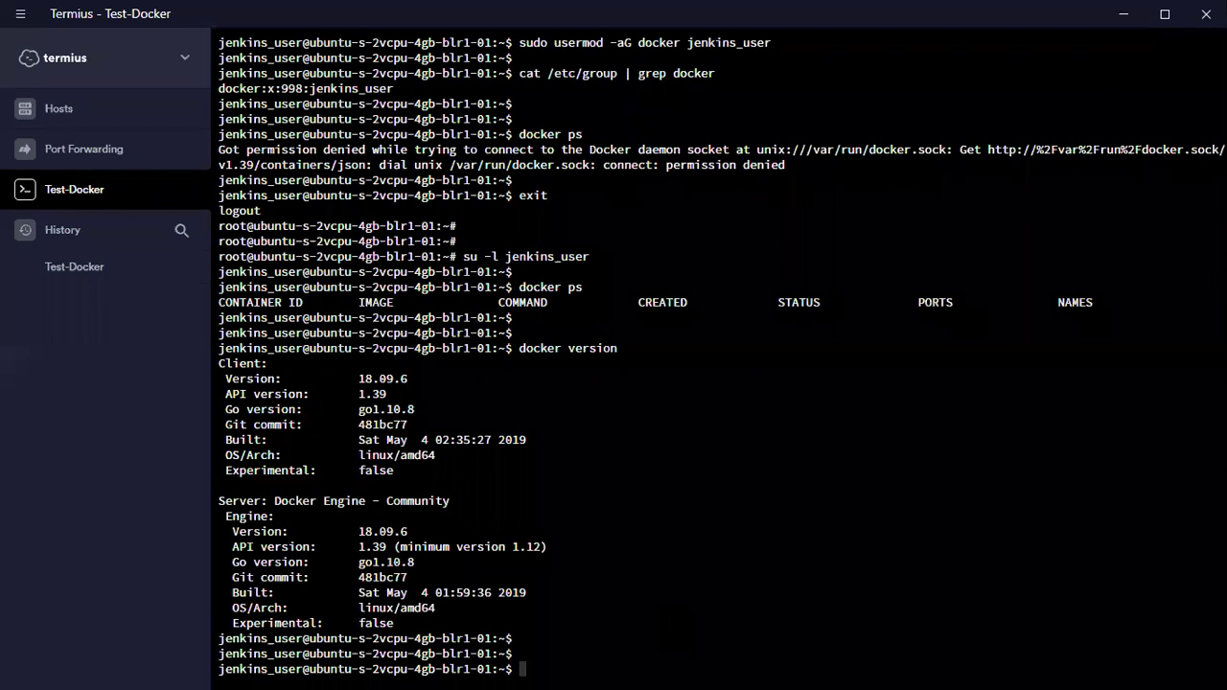
type("docke")
key("BackSpace")
key("BackSpace")
type("ker info")
key("Return")
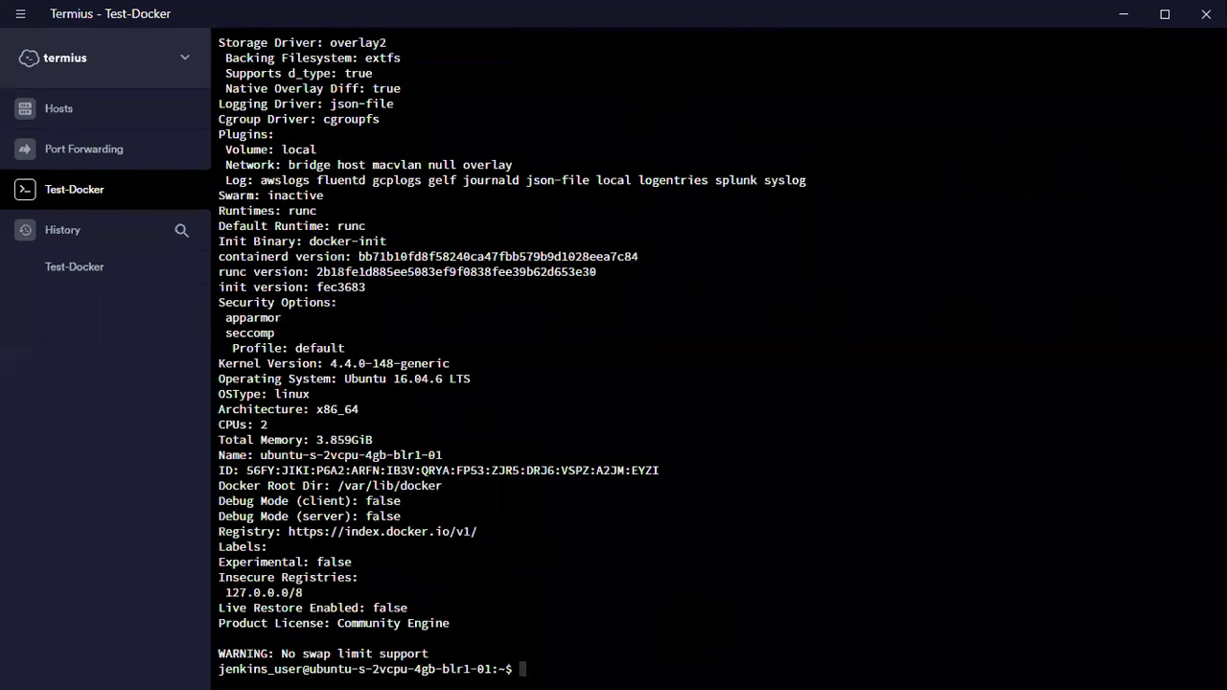
scroll(719, 354, "up", 6)
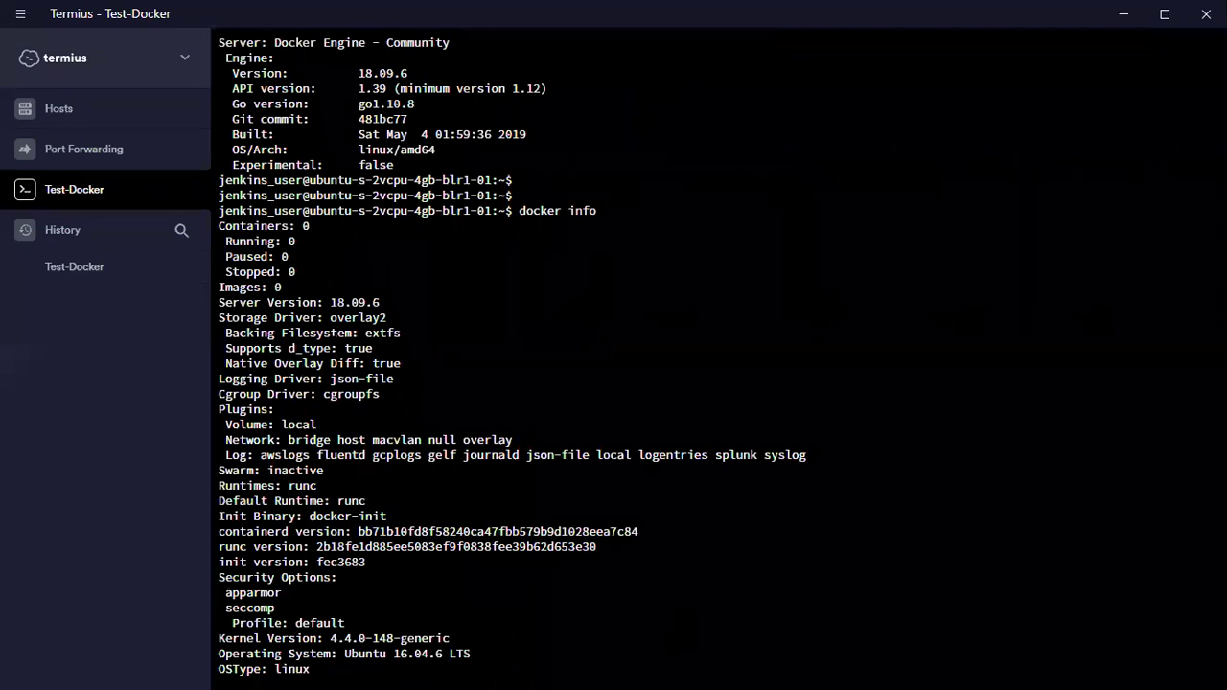
scroll(719, 355, "down", 4)
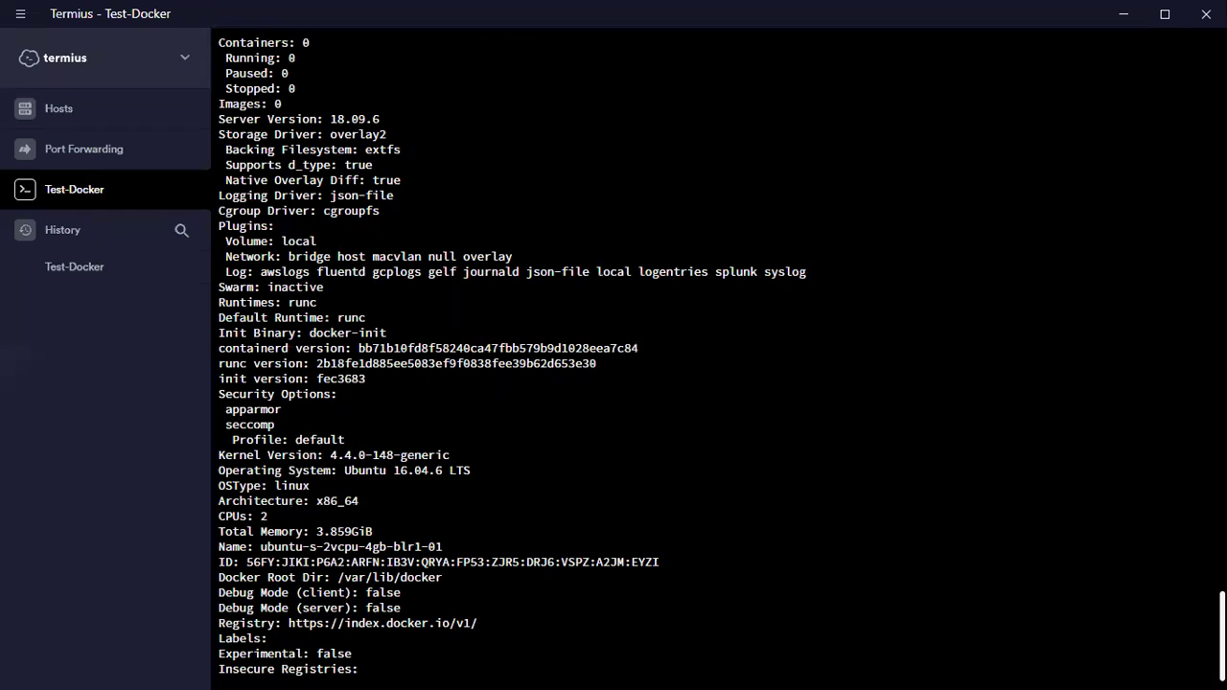
scroll(719, 355, "down", 2)
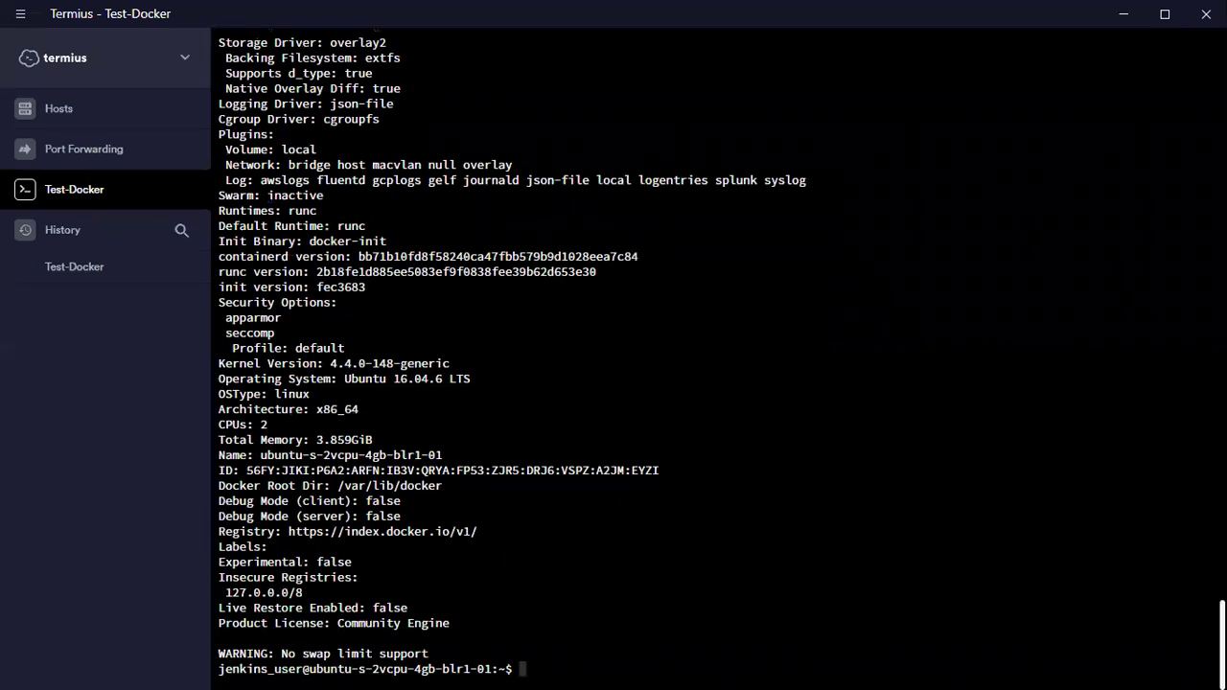
key("Return")
key("Return")
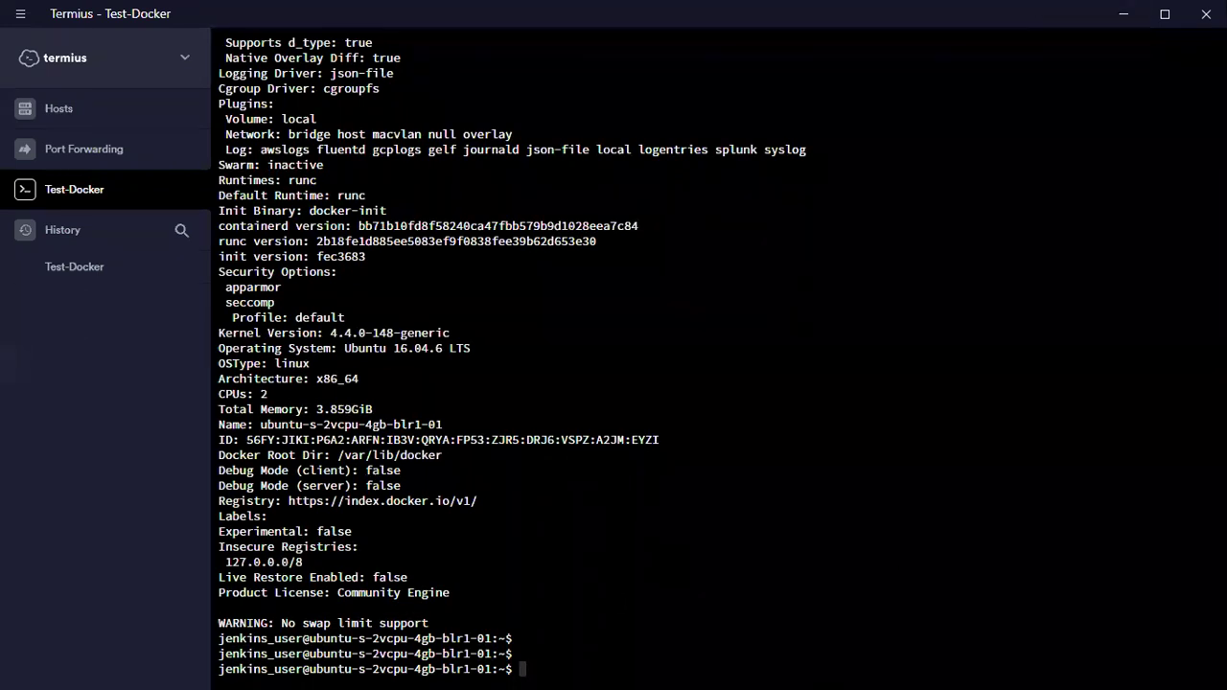
Minimize Termius and bring the Docker Webinar presentation window to the front
left_click(1124, 13)
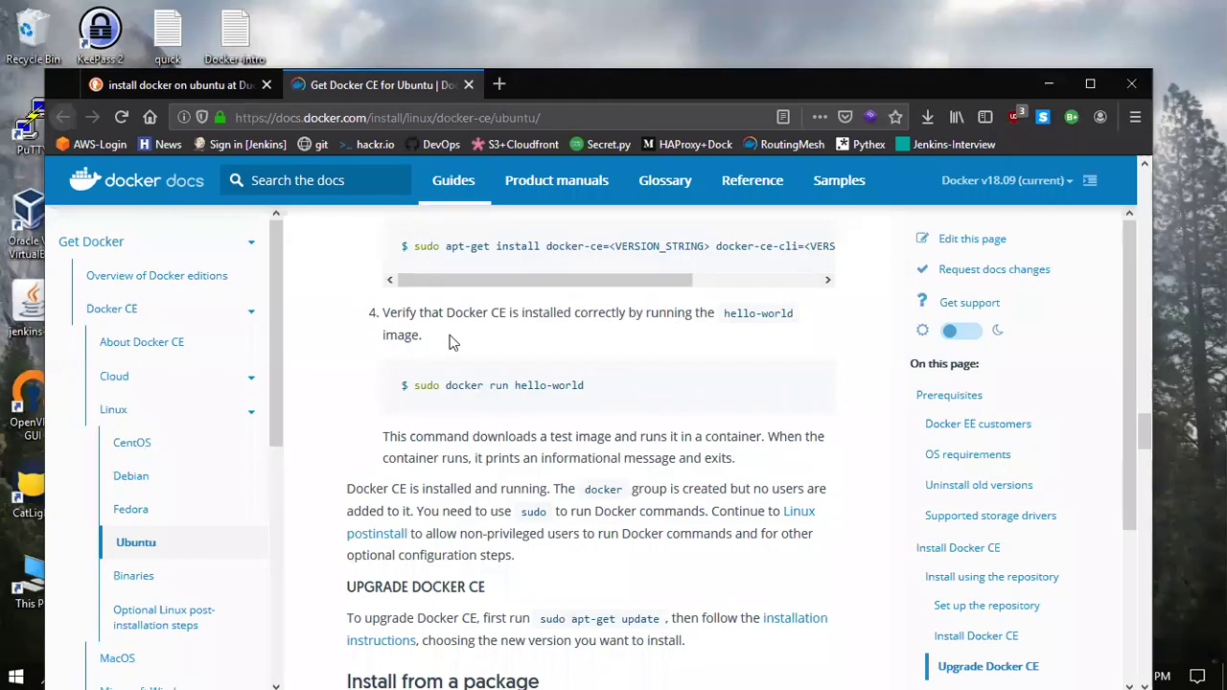
key("alt+Tab")
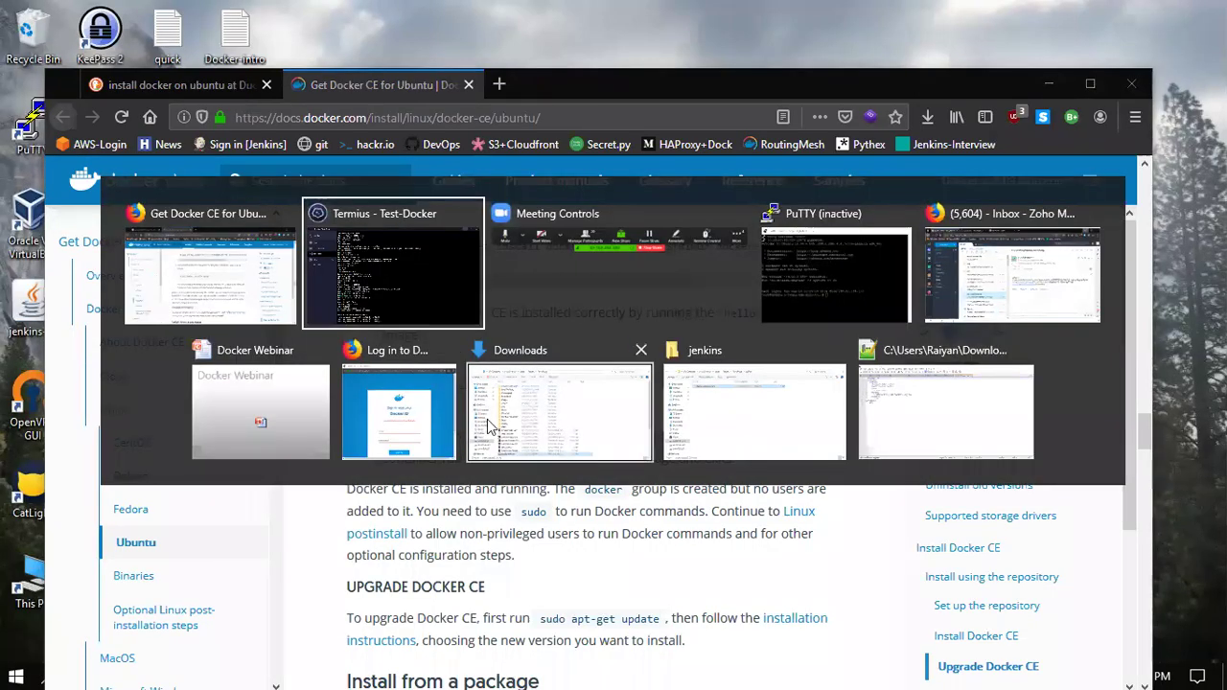
left_click(356, 408)
key("alt+Tab")
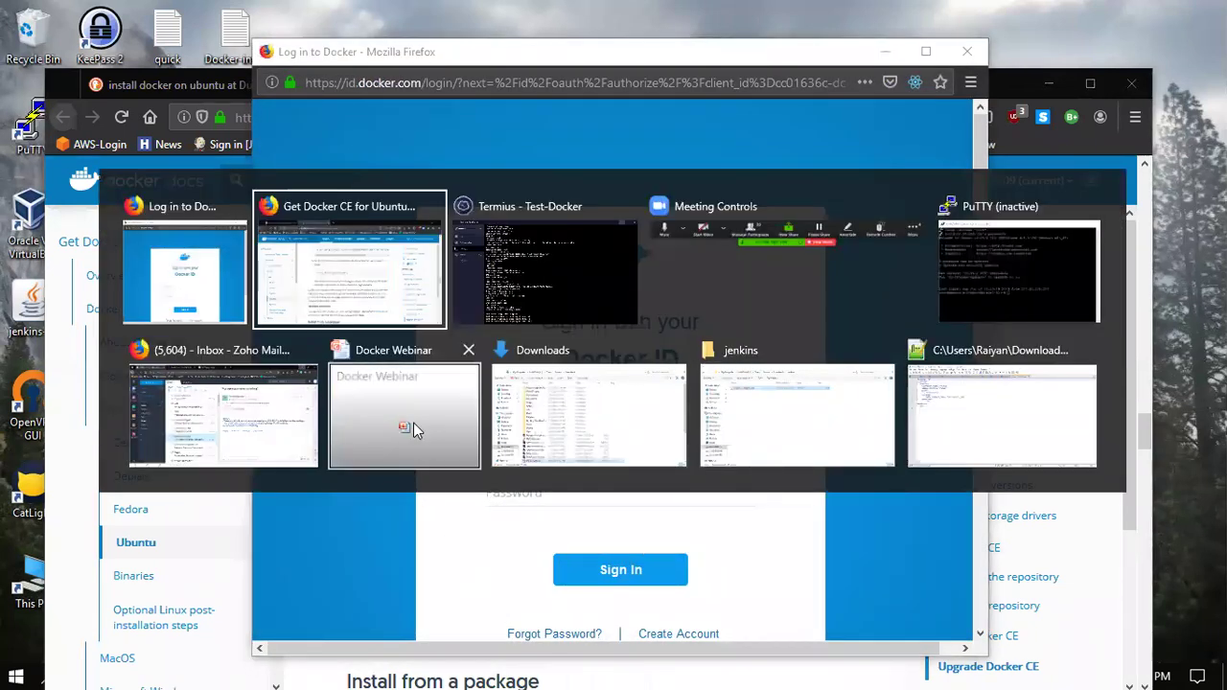
left_click(414, 422)
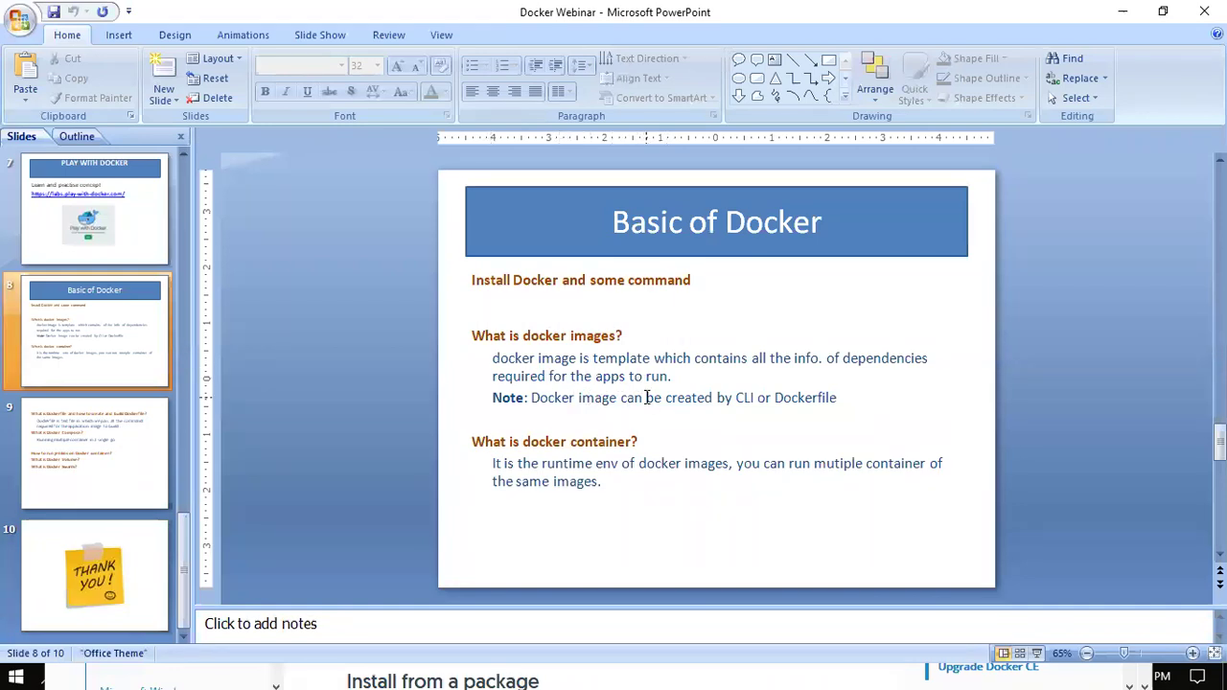
Run the Docker Webinar slide show and settle on the 'Basic of Docker' slide on images and containers
key("F5")
key("Right")
key("Right")
key("Right")
key("Right")
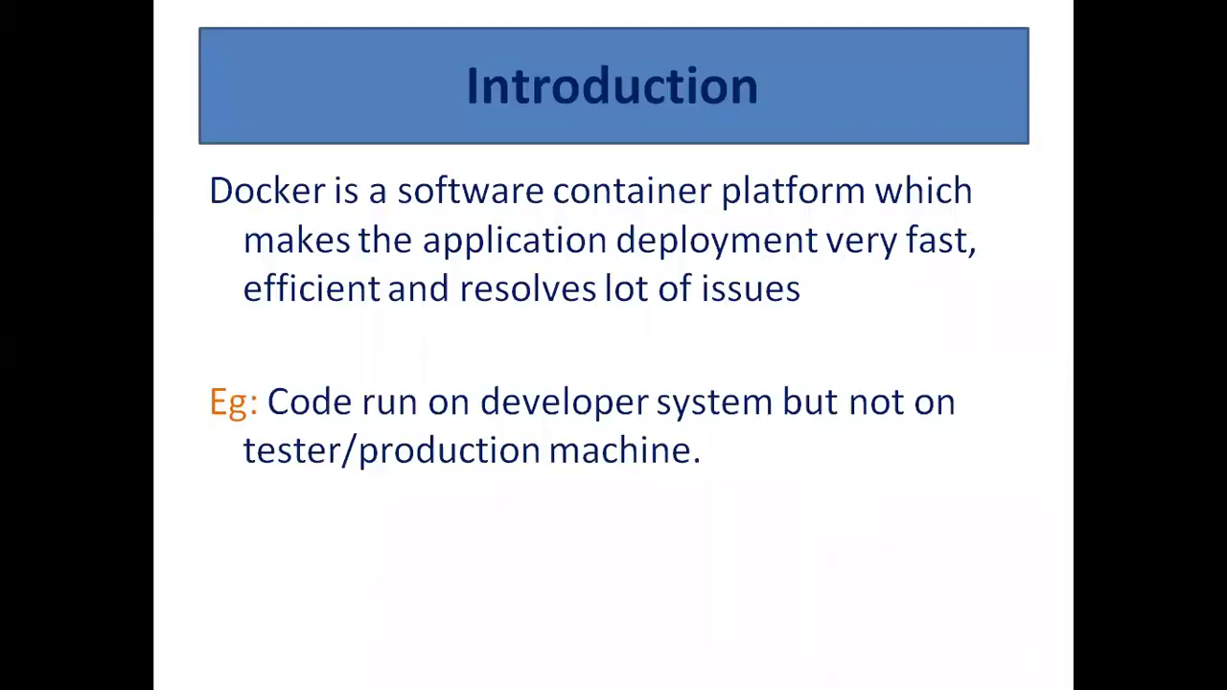
key("Right")
key("Right")
key("Right")
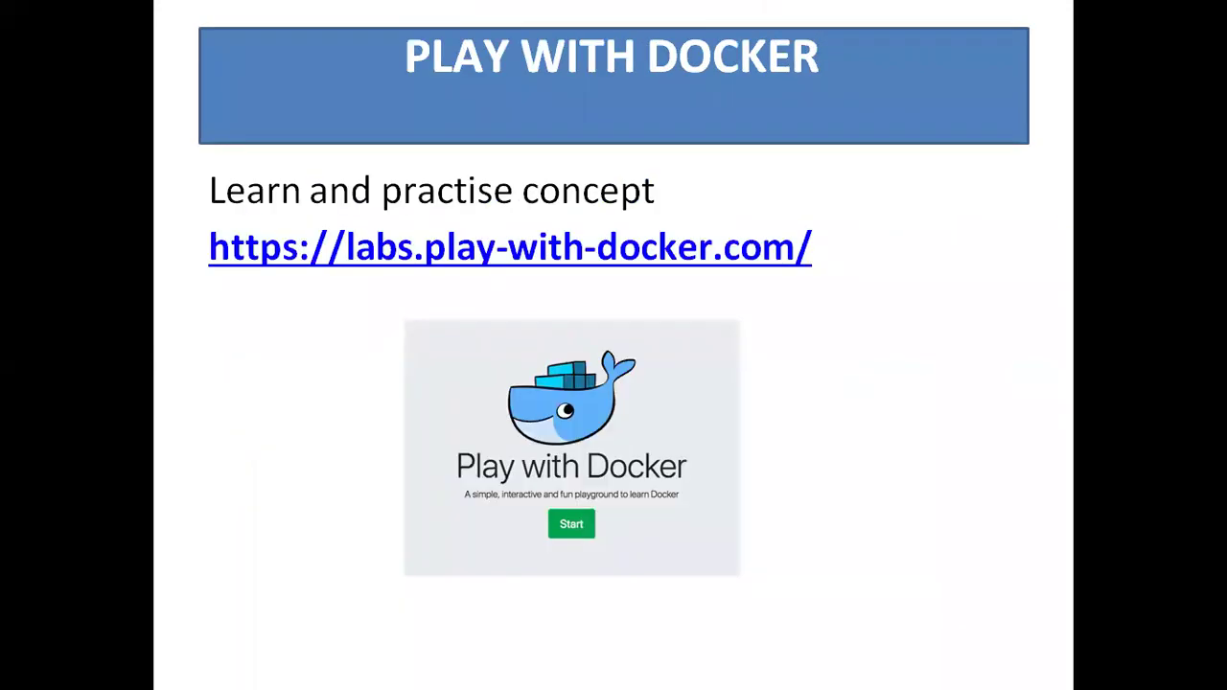
key("Left")
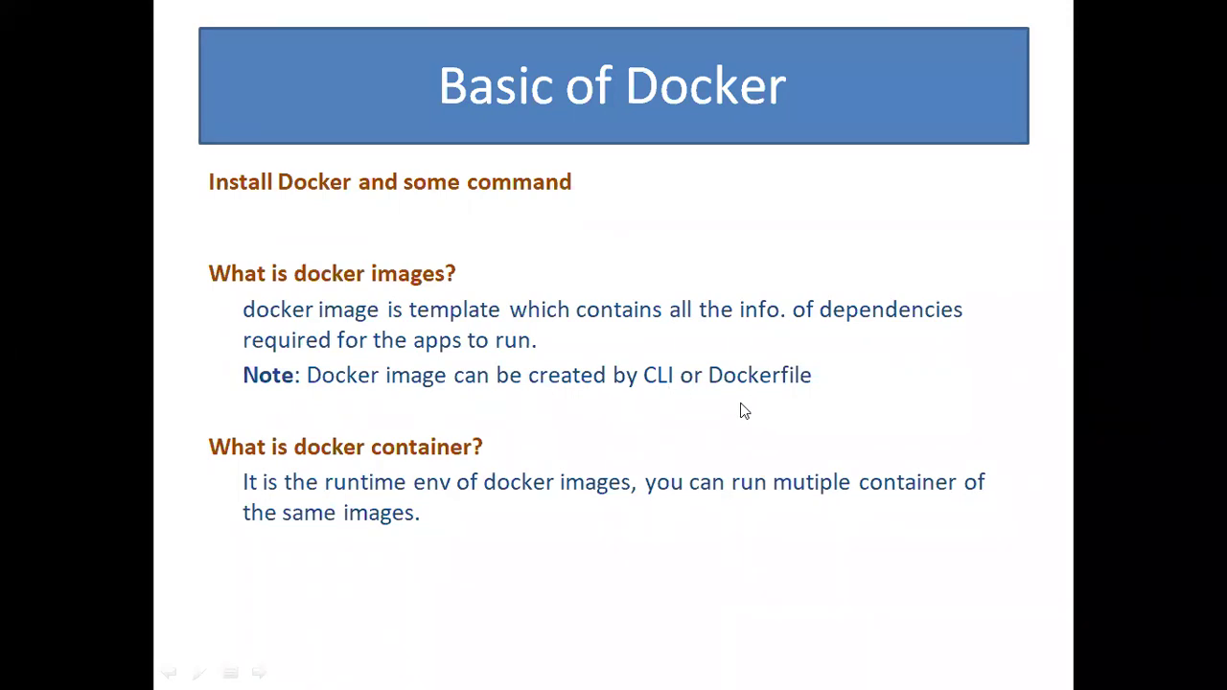
Exit the PowerPoint slide show and bring the Termius Test-Docker window to the front
key("Escape")
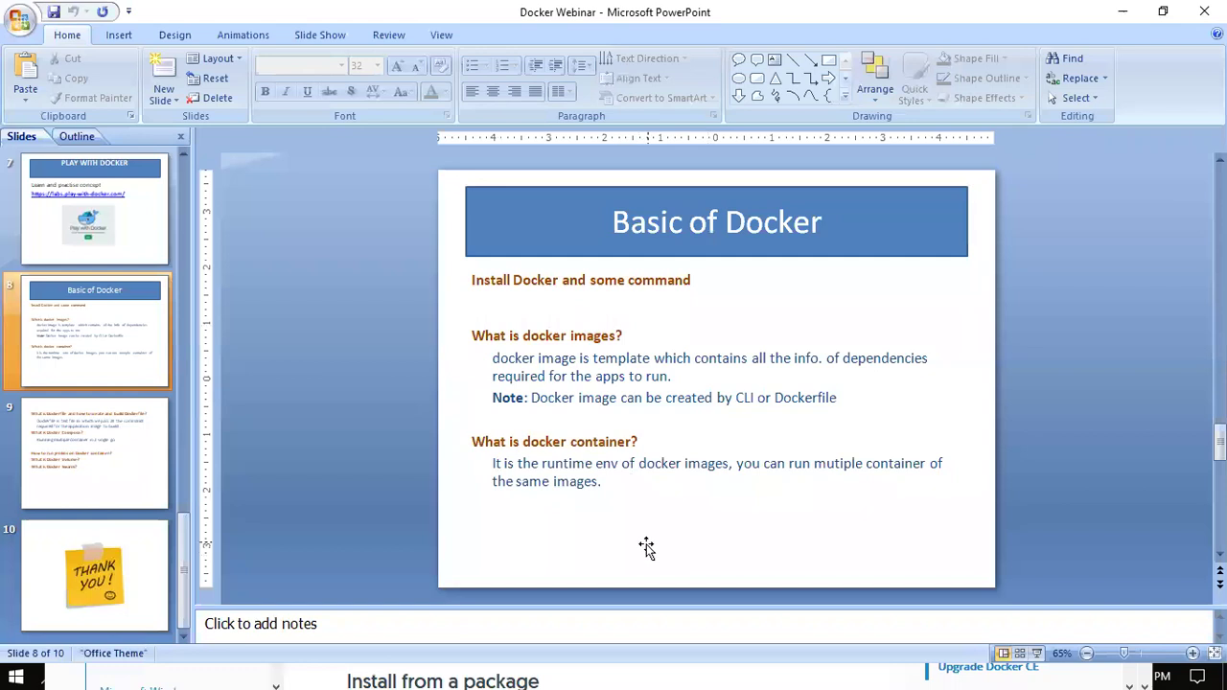
key("alt+Tab")
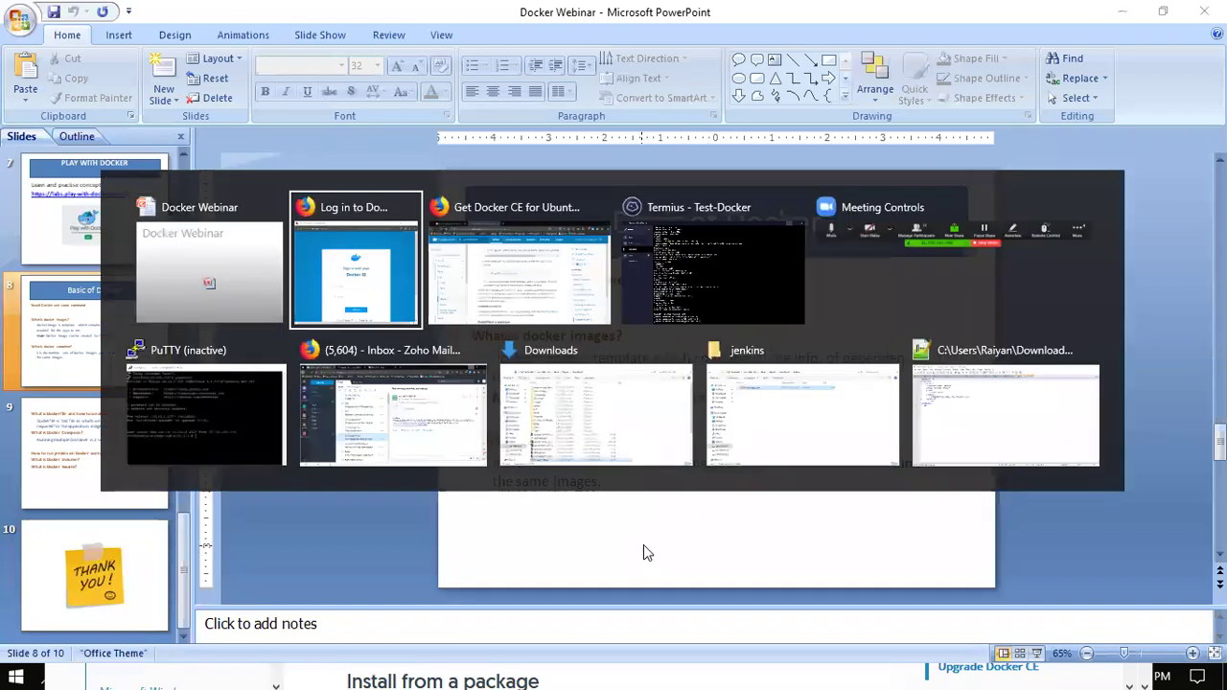
key("alt+Tab")
key("alt+Tab")
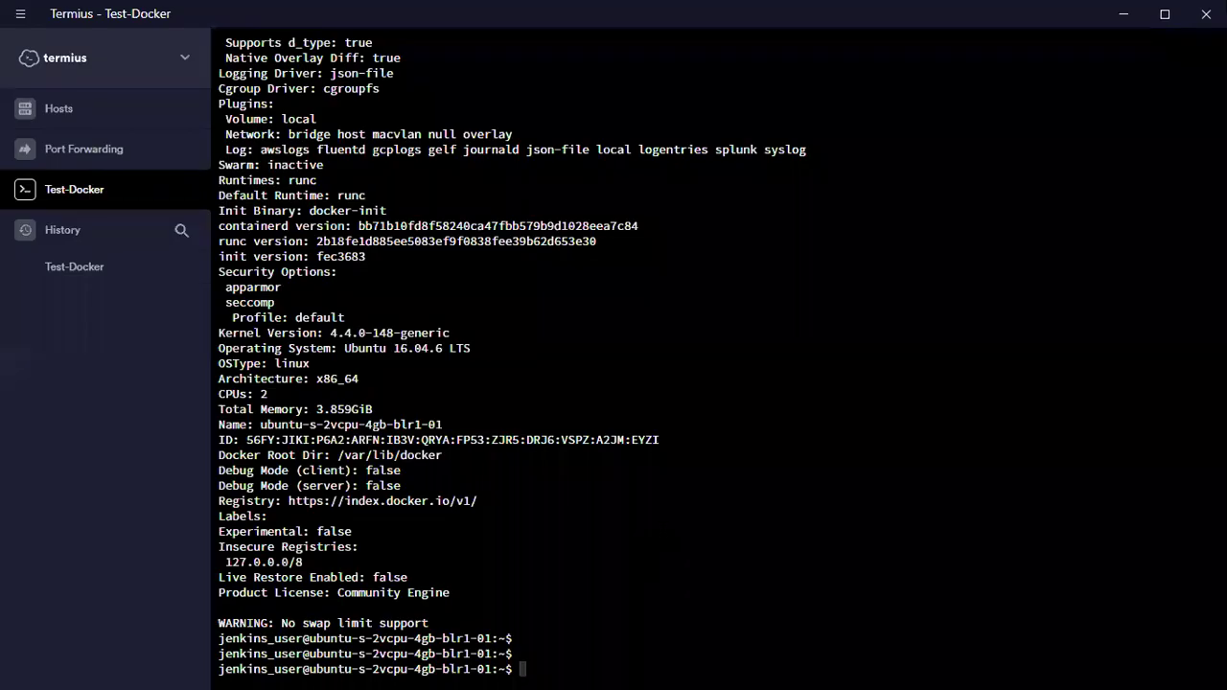
Run docker ps to list running containers, then begin a docker pull command
key("Return")
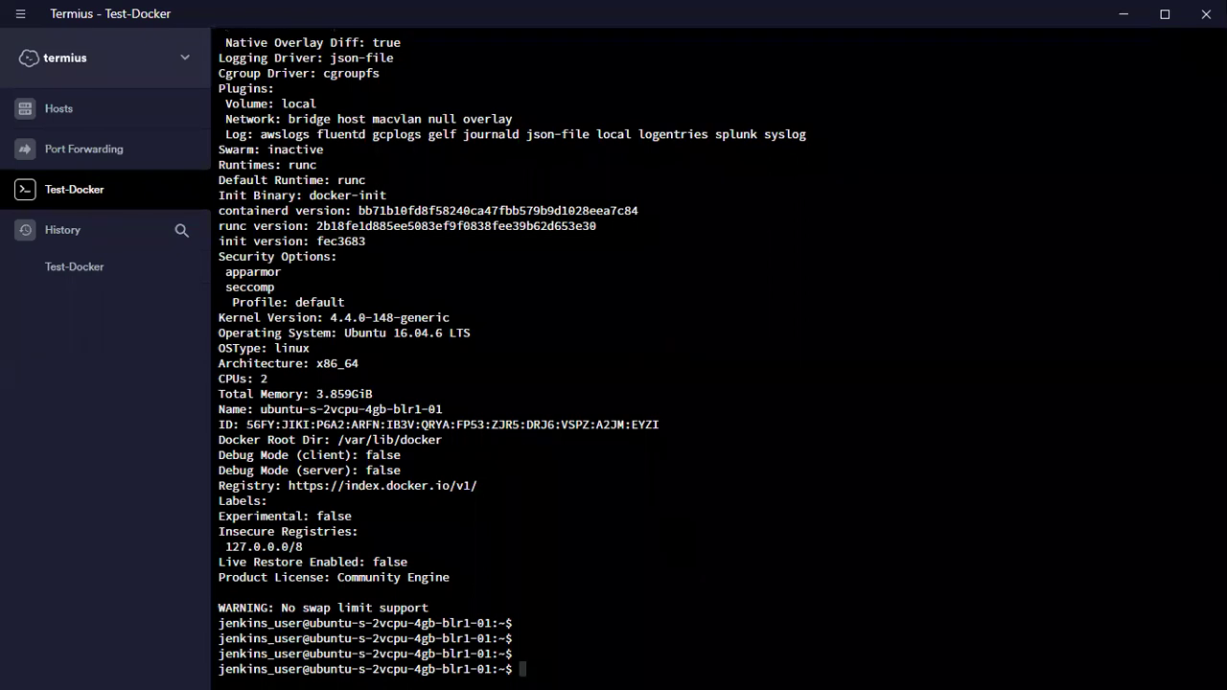
type("docker")
key("Return")
key("Return")
key("Return")
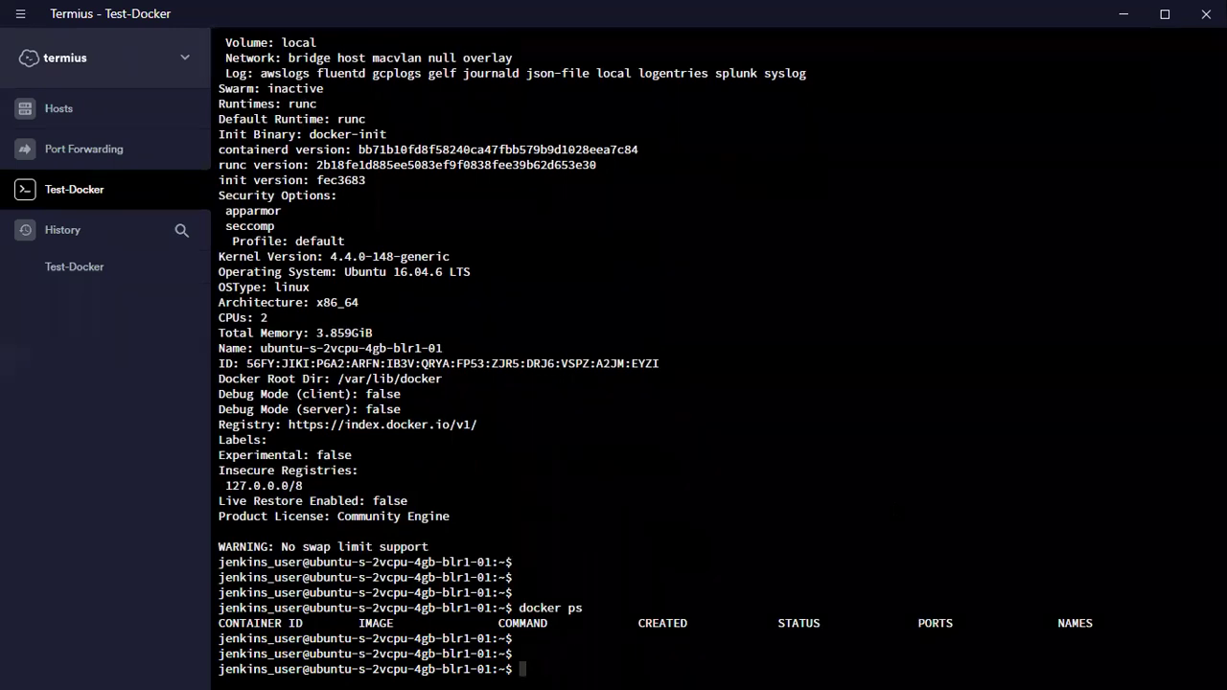
key("Return")
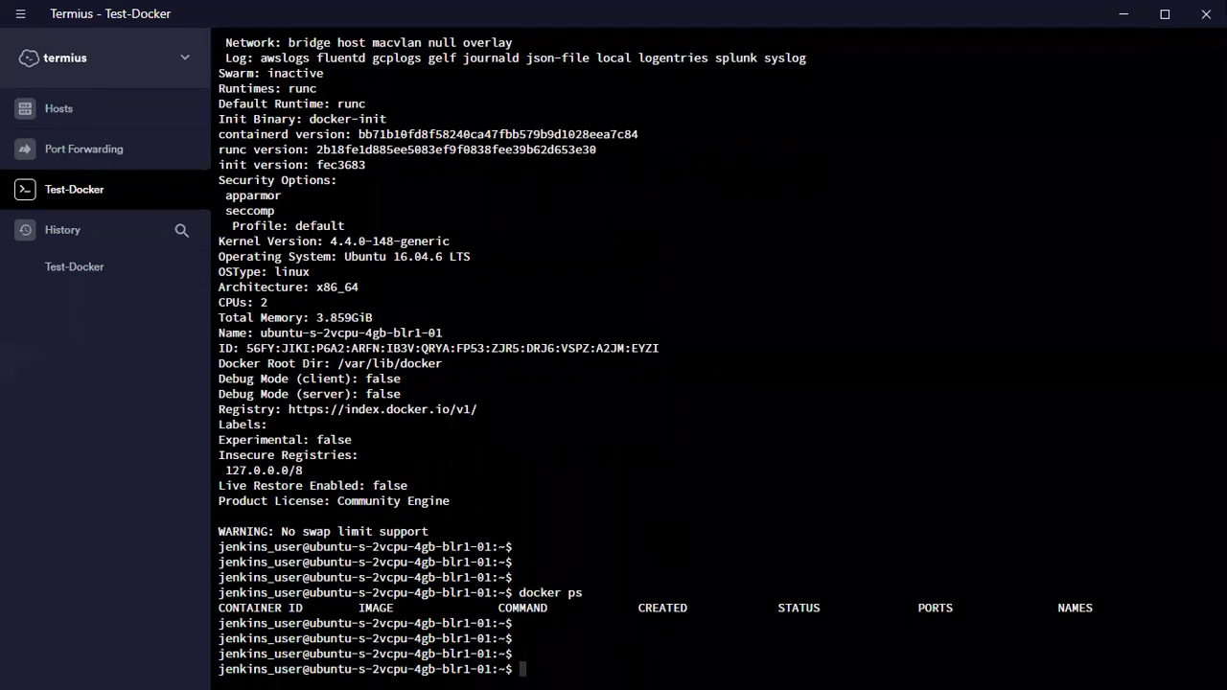
type("docker pull")
Minimize the windows, close the Docker sign-in popup, and search the web for 'docker jenkins'
left_click(1122, 19)
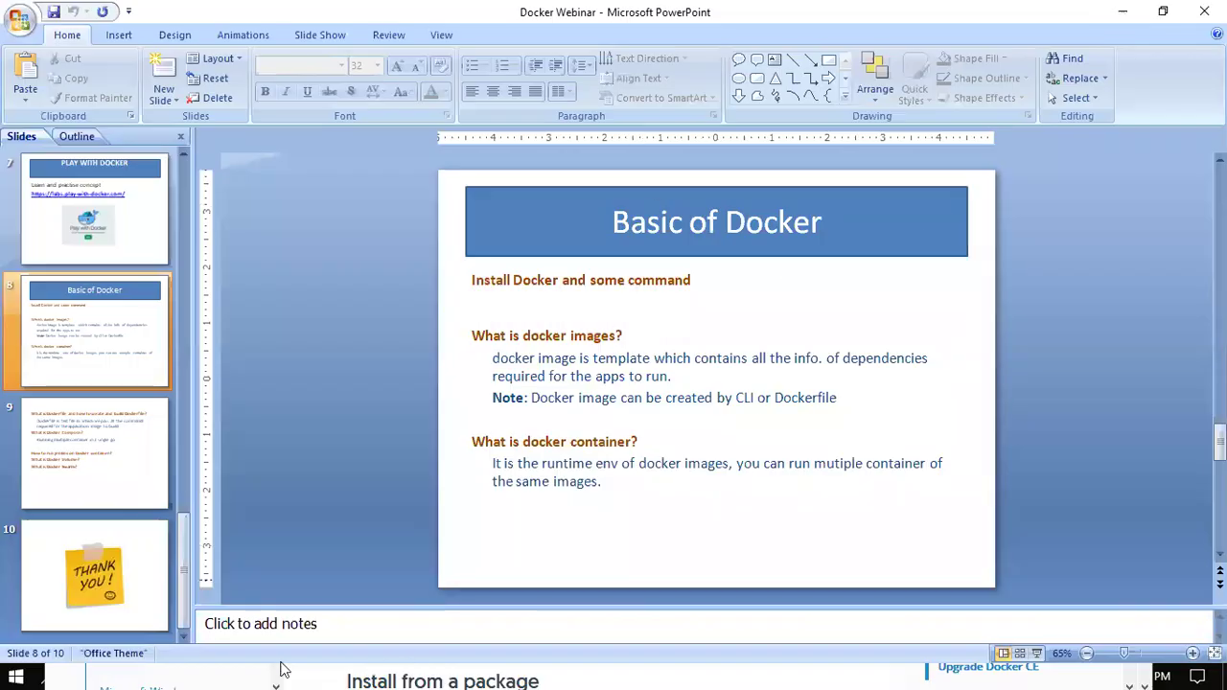
left_click(1123, 12)
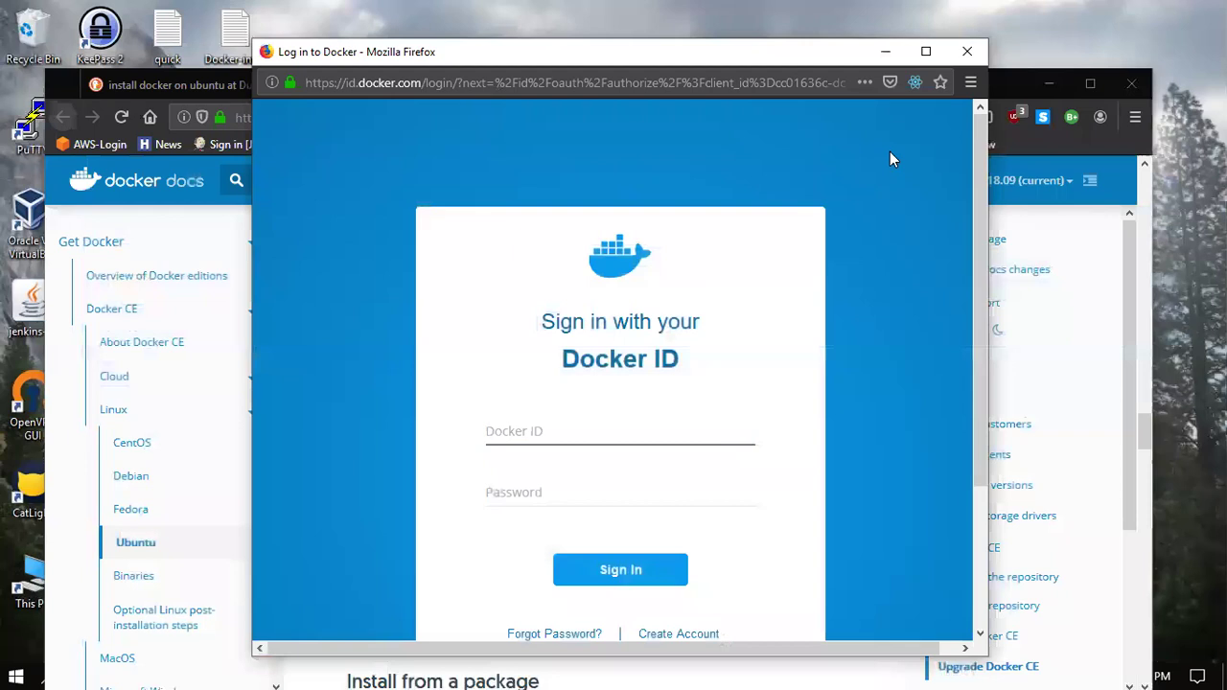
left_click(967, 51)
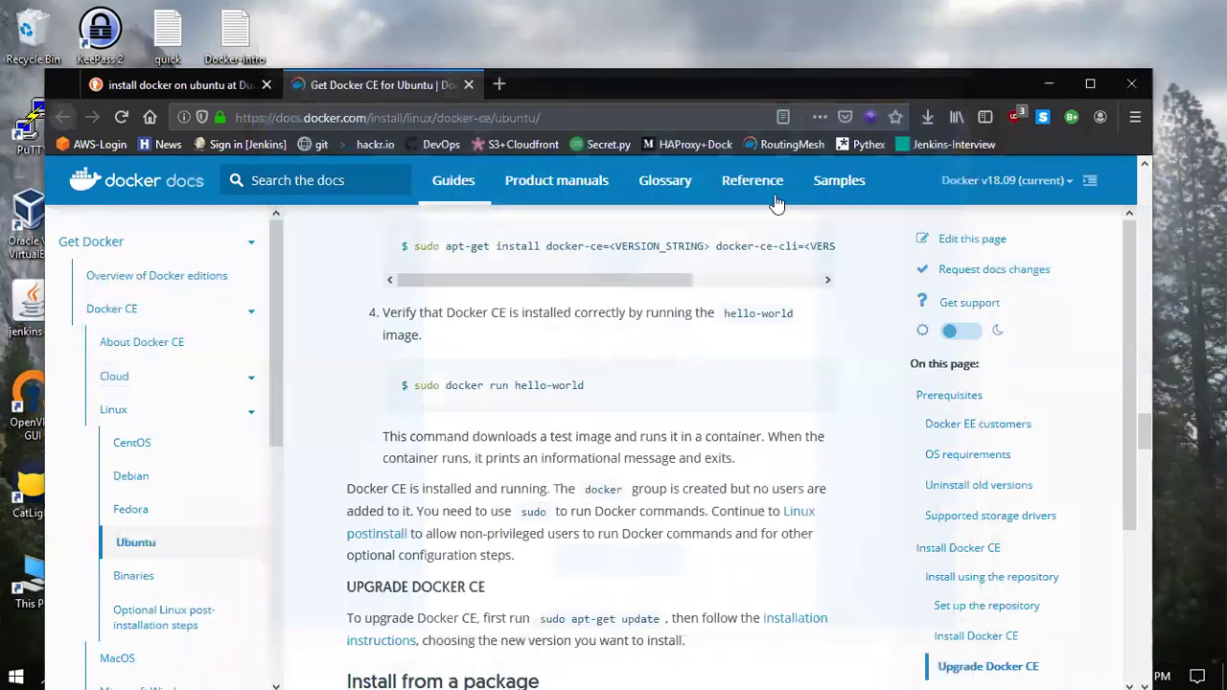
left_click(508, 88)
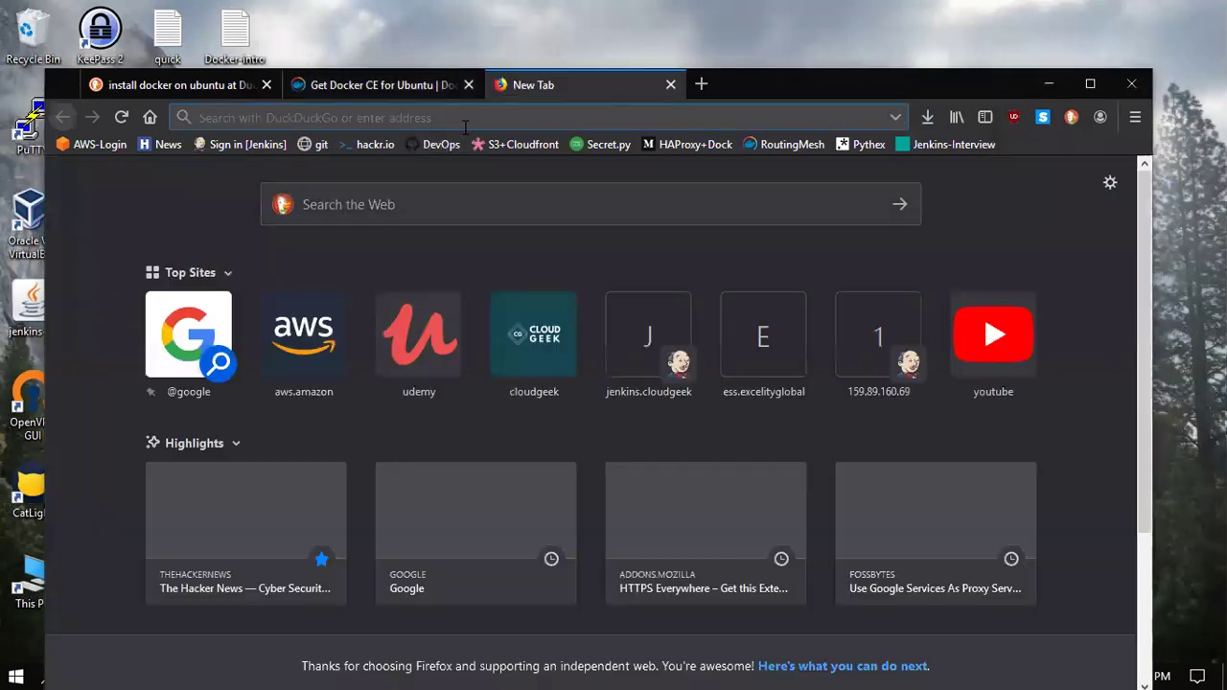
type("docker")
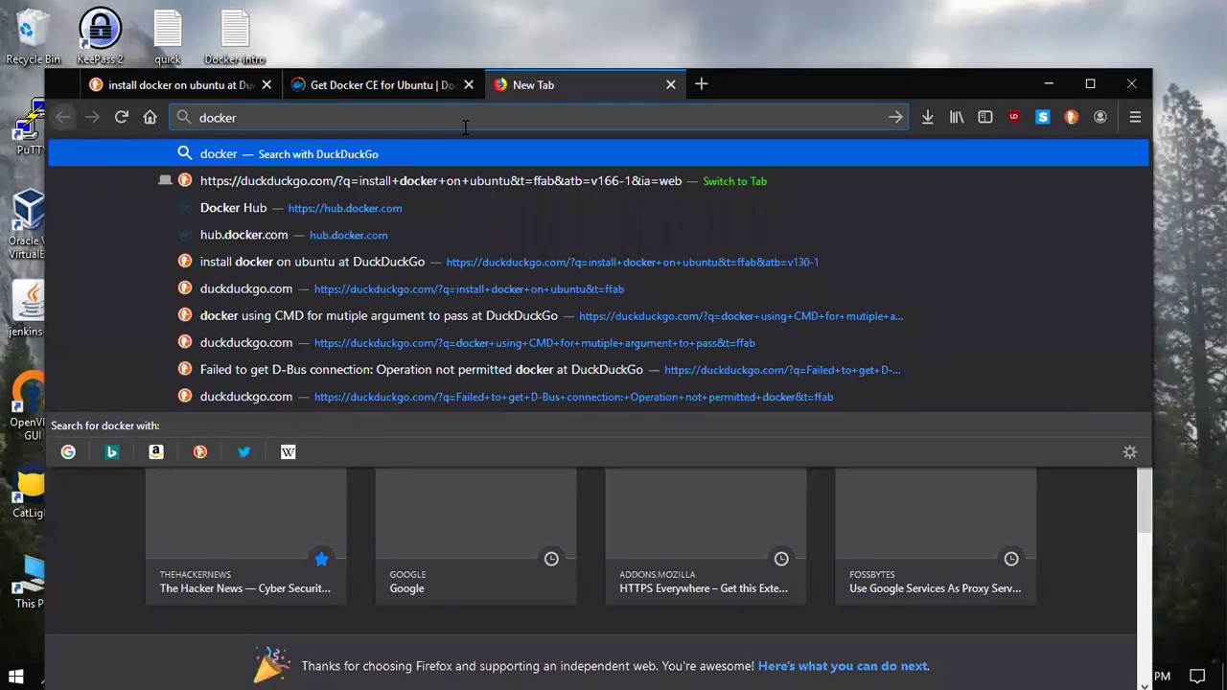
type(" jenkins")
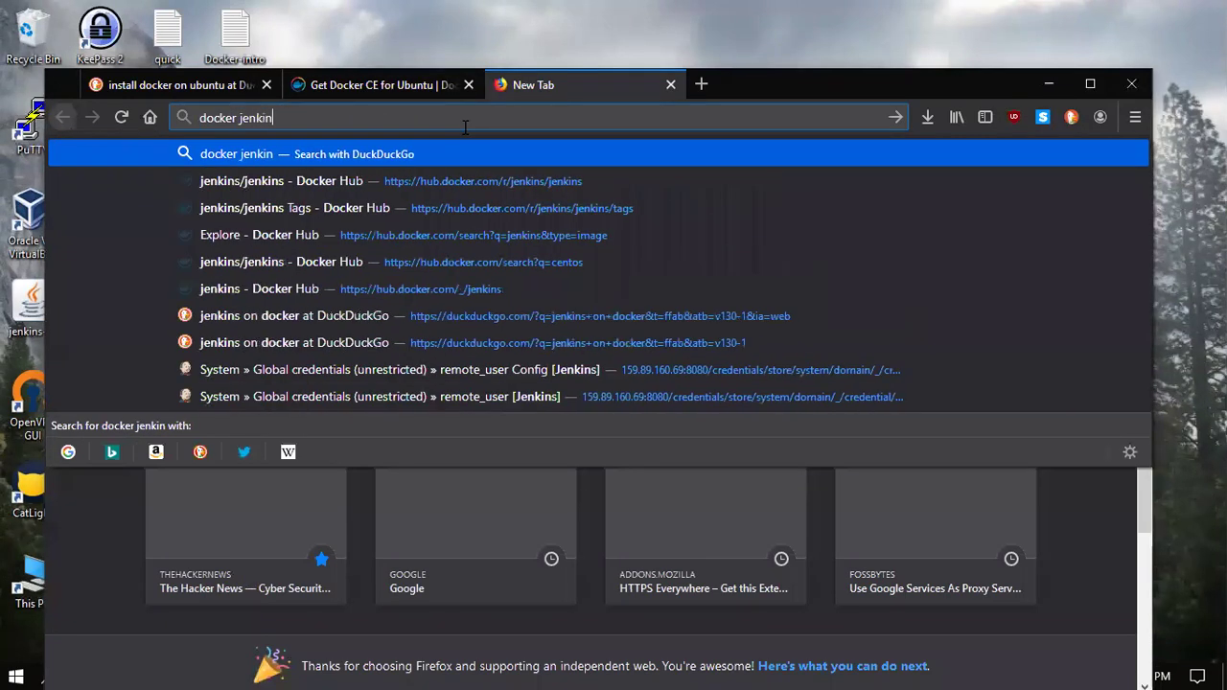
key("Return")
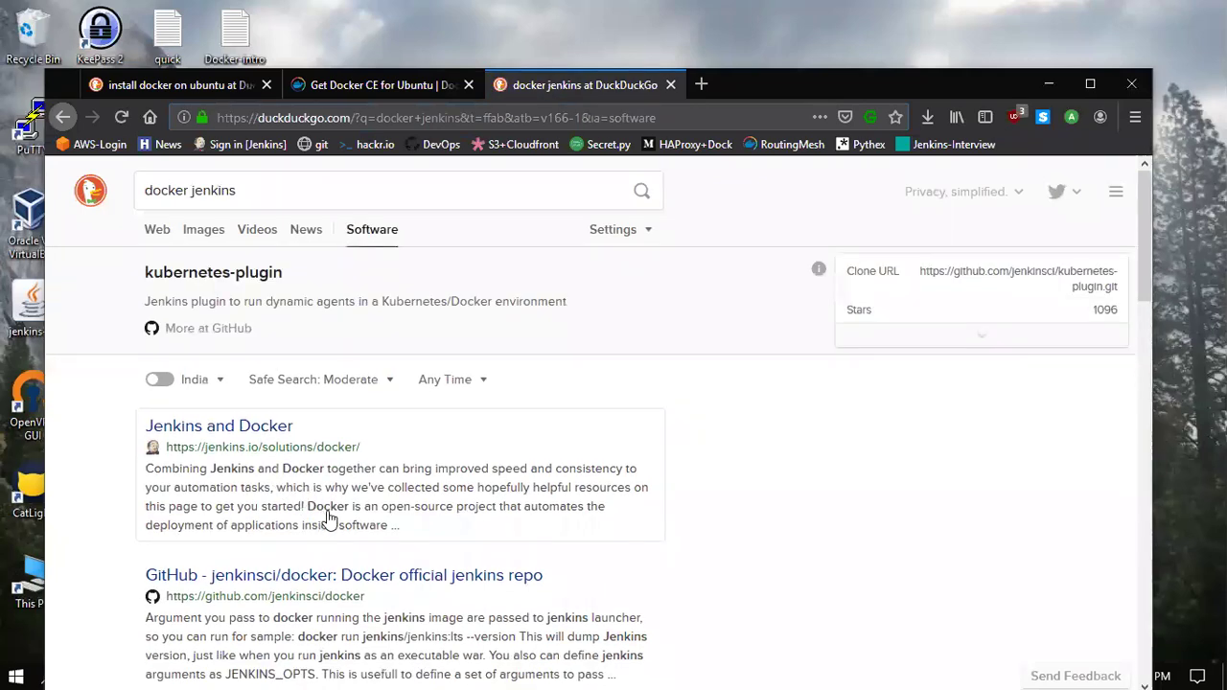
scroll(326, 510, "down", 2)
scroll(364, 503, "down", 3)
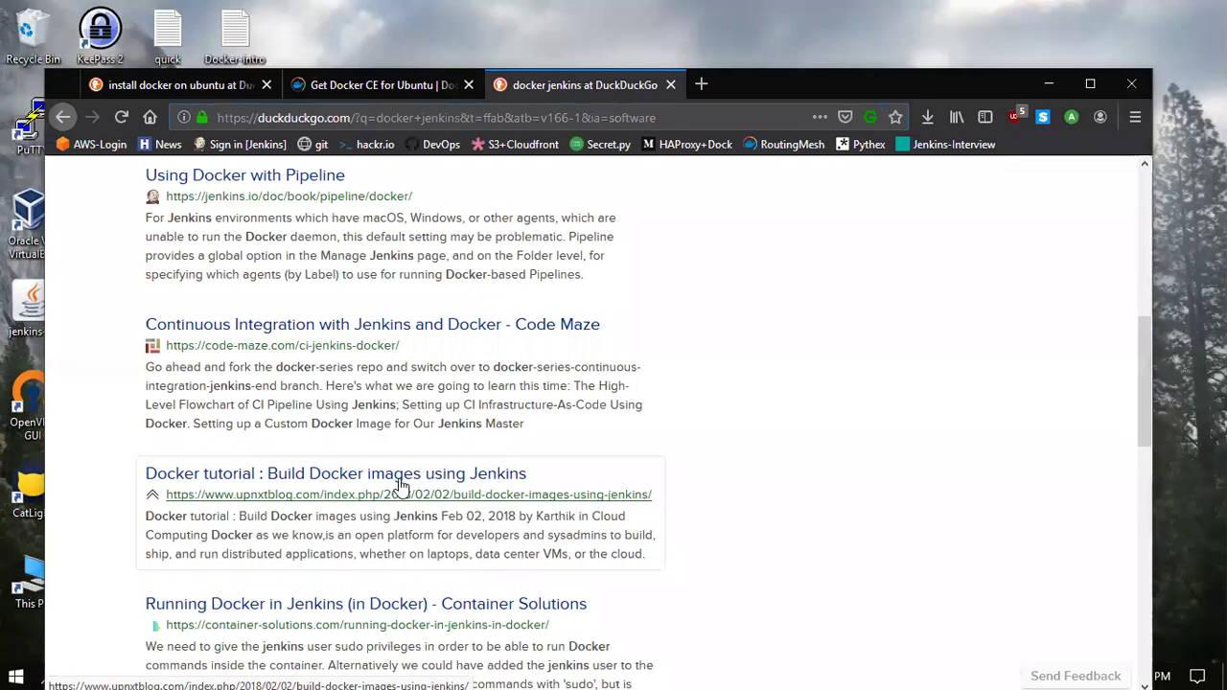
scroll(393, 484, "up", 5)
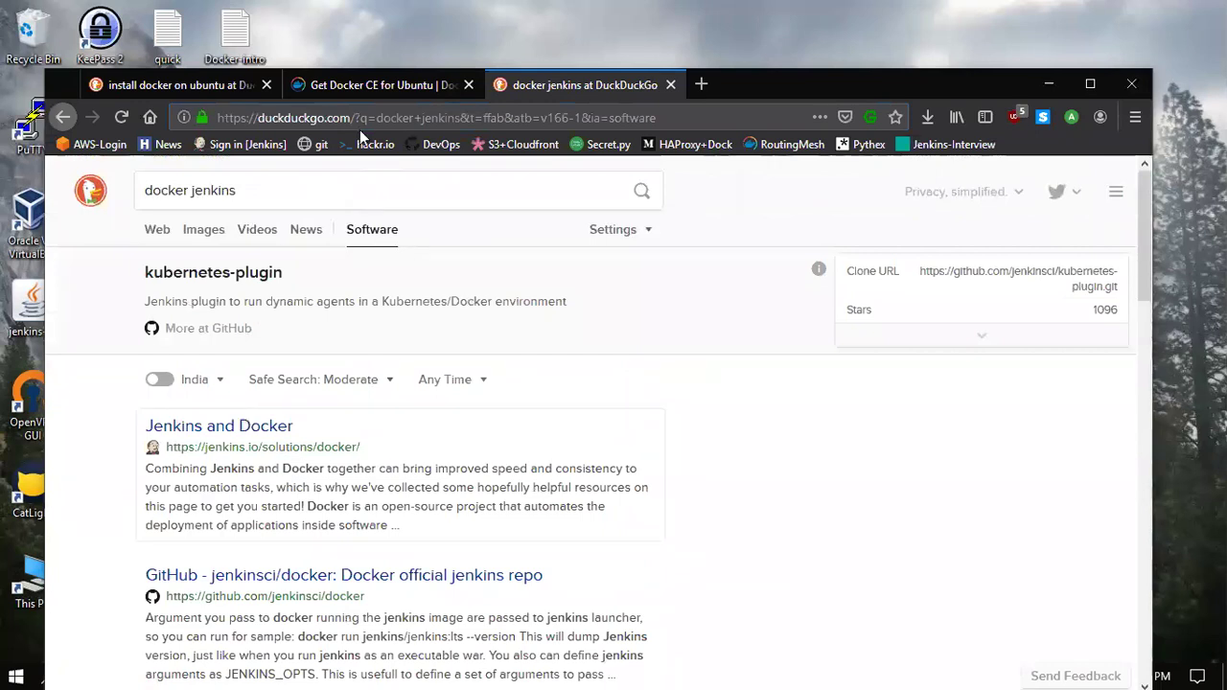
Change the search to 'dockerhub' and open the Docker Hub result
left_click(264, 205)
key("BackSpace")
key("BackSpace")
key("BackSpace")
key("BackSpace")
key("BackSpace")
key("BackSpace")
key("BackSpace")
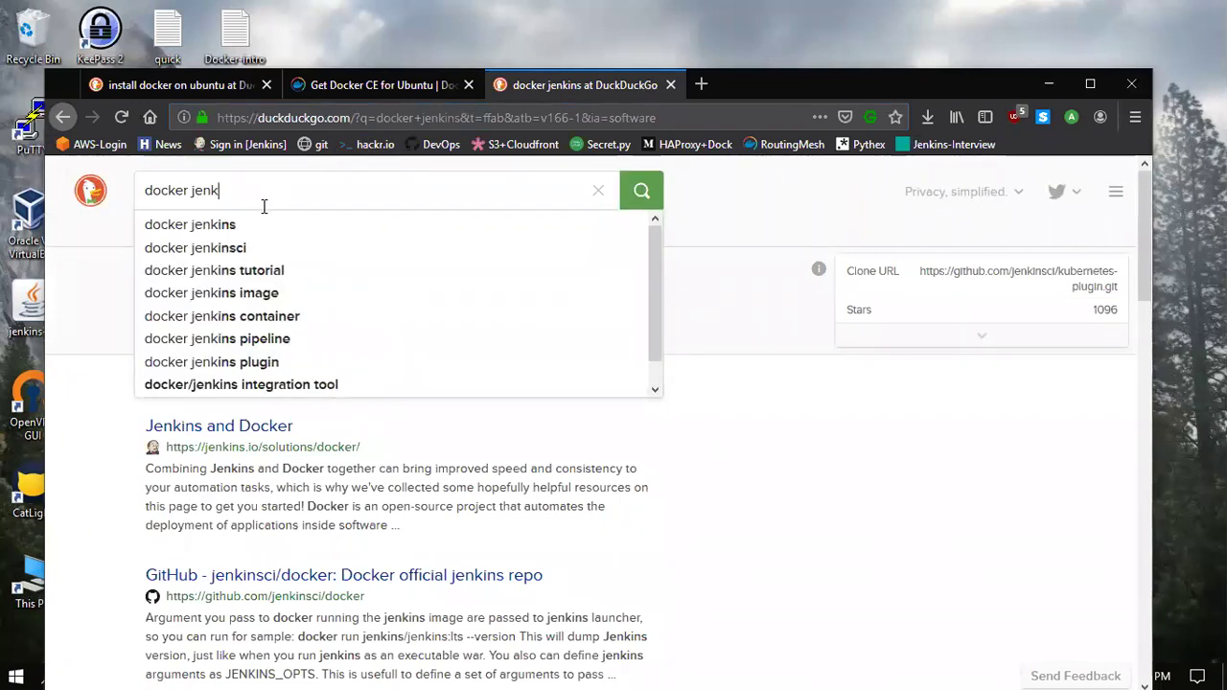
key("Return")
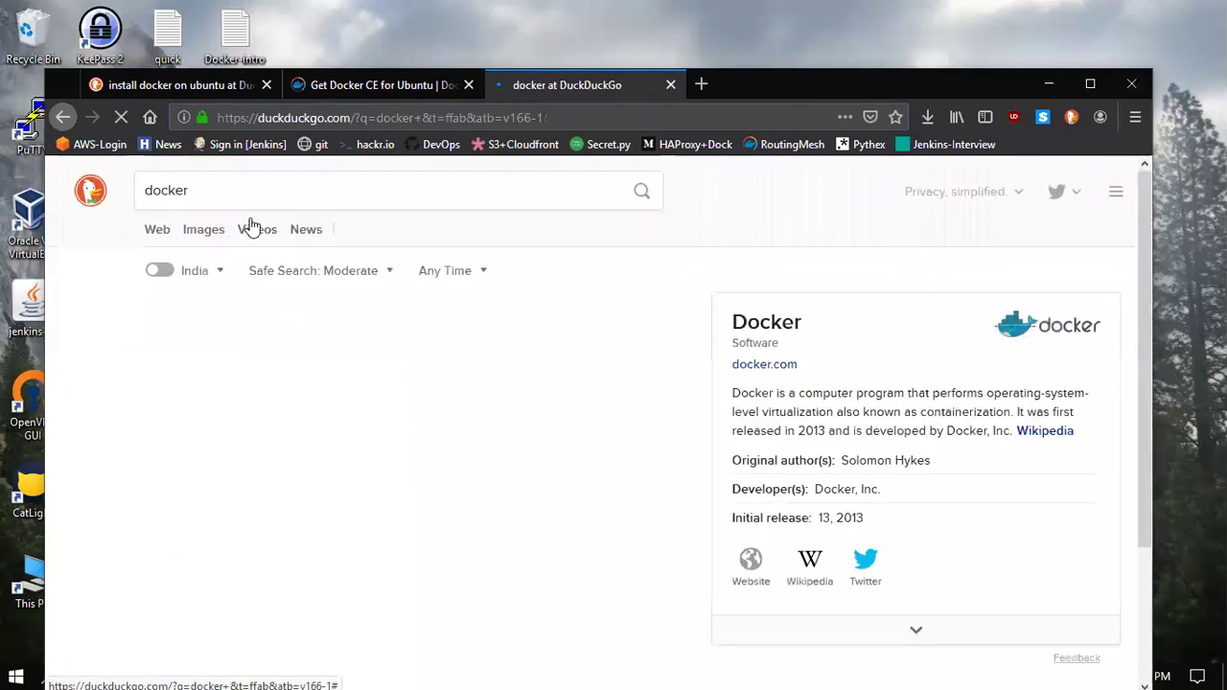
left_click(283, 202)
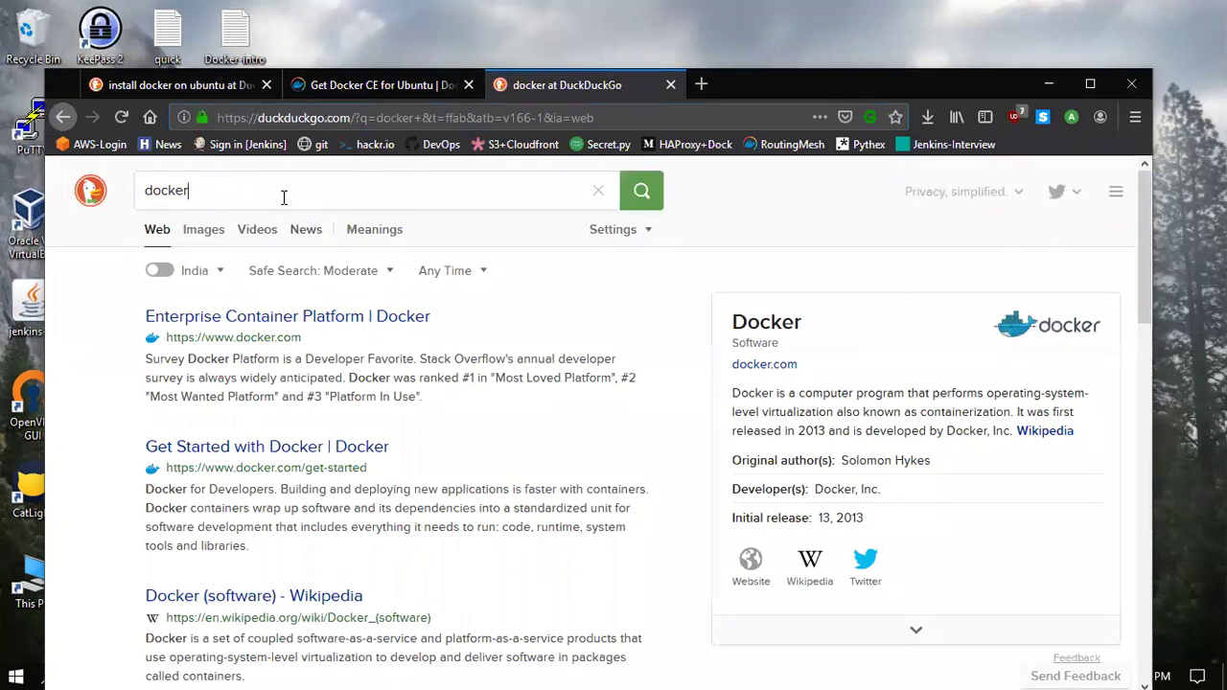
type("hi")
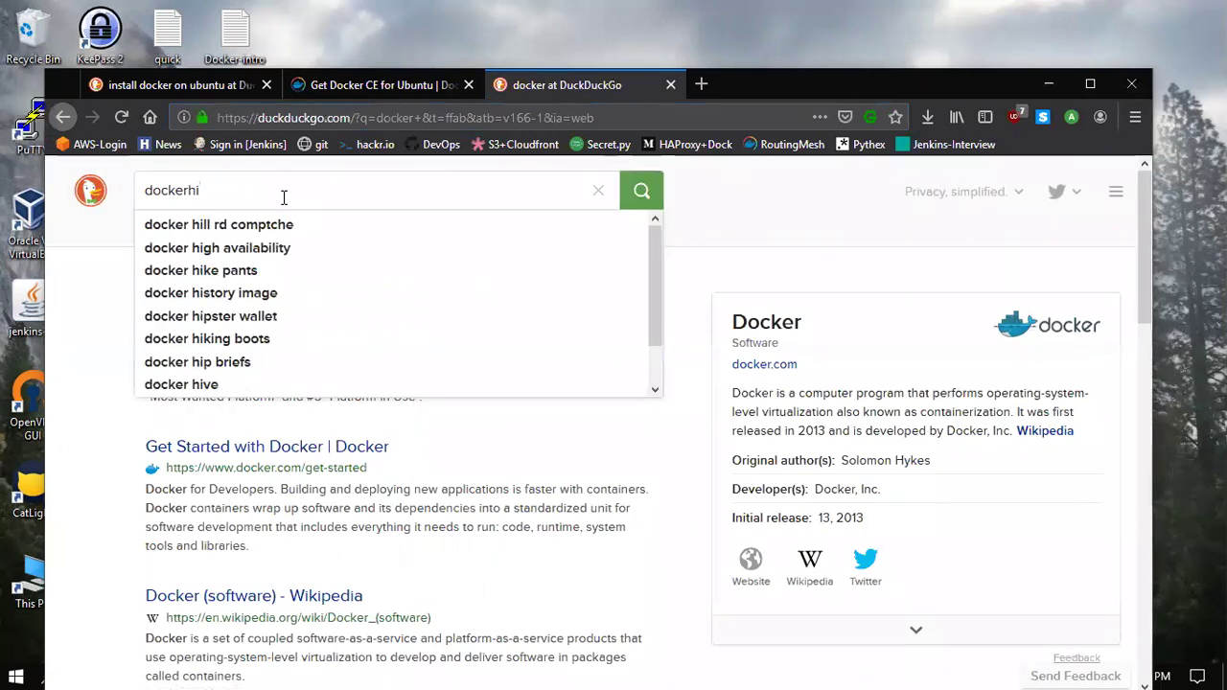
key("BackSpace")
type("ub")
key("Return")
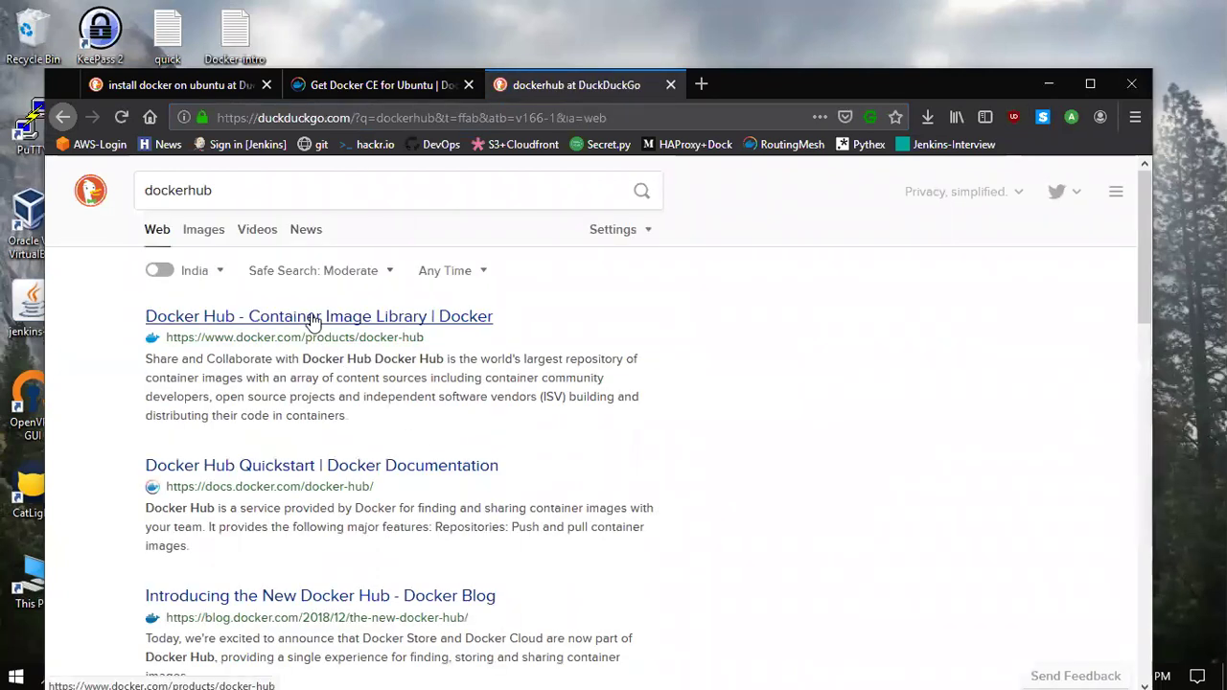
left_click(313, 324)
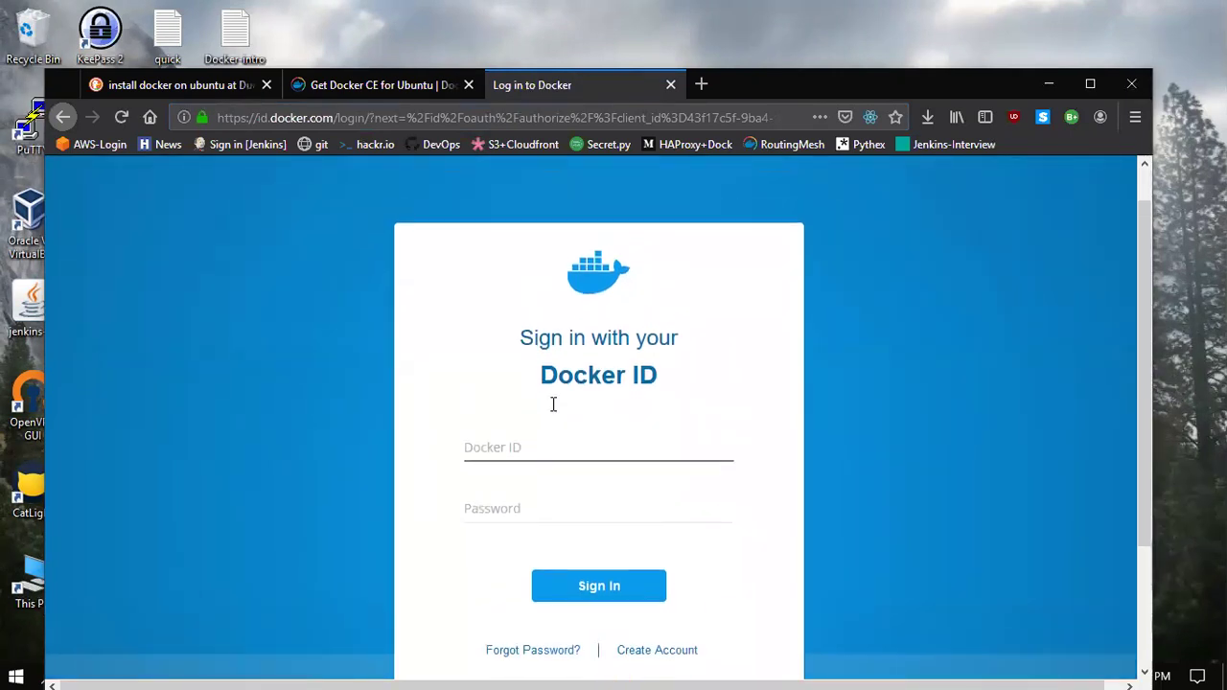
Enter the Docker ID and password and submit the Docker Hub sign-in form
type("aiyan")
key("Tab")
type("•••")
key("Return")
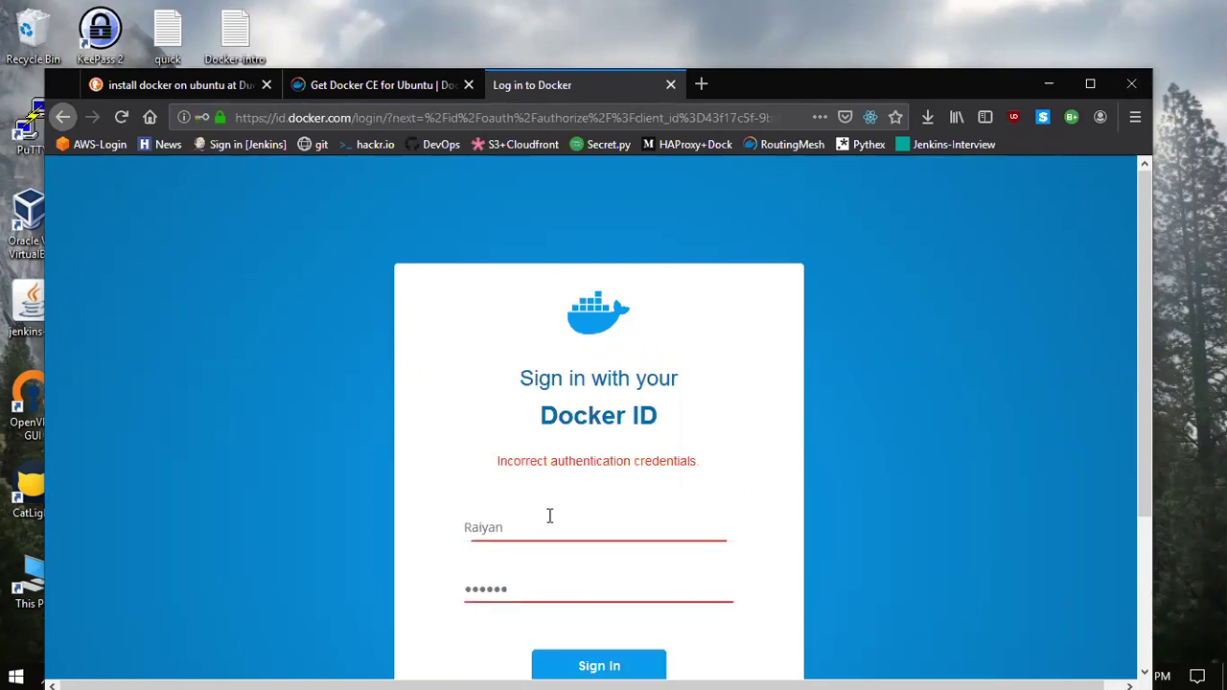
left_click_drag(523, 589, 282, 573)
type("••••••")
key("Return")
key("Return")
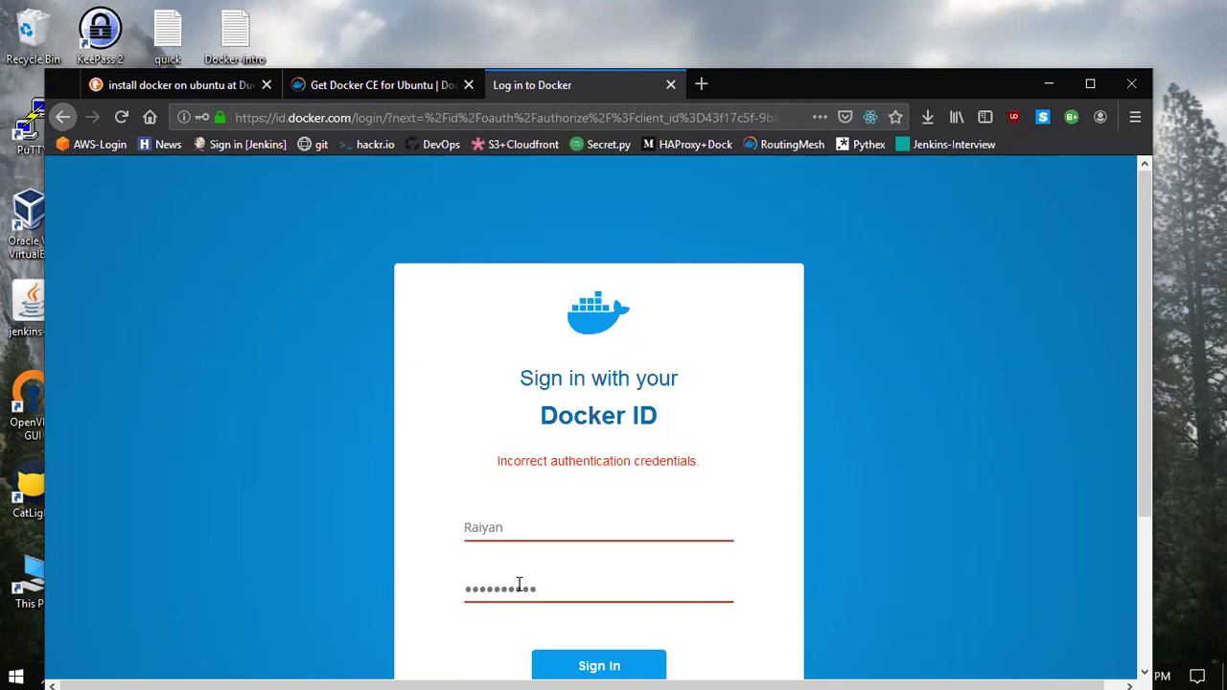
key("Return")
Re-enter the corrected Docker ID and password and sign in to Docker Hub
double_click(481, 526)
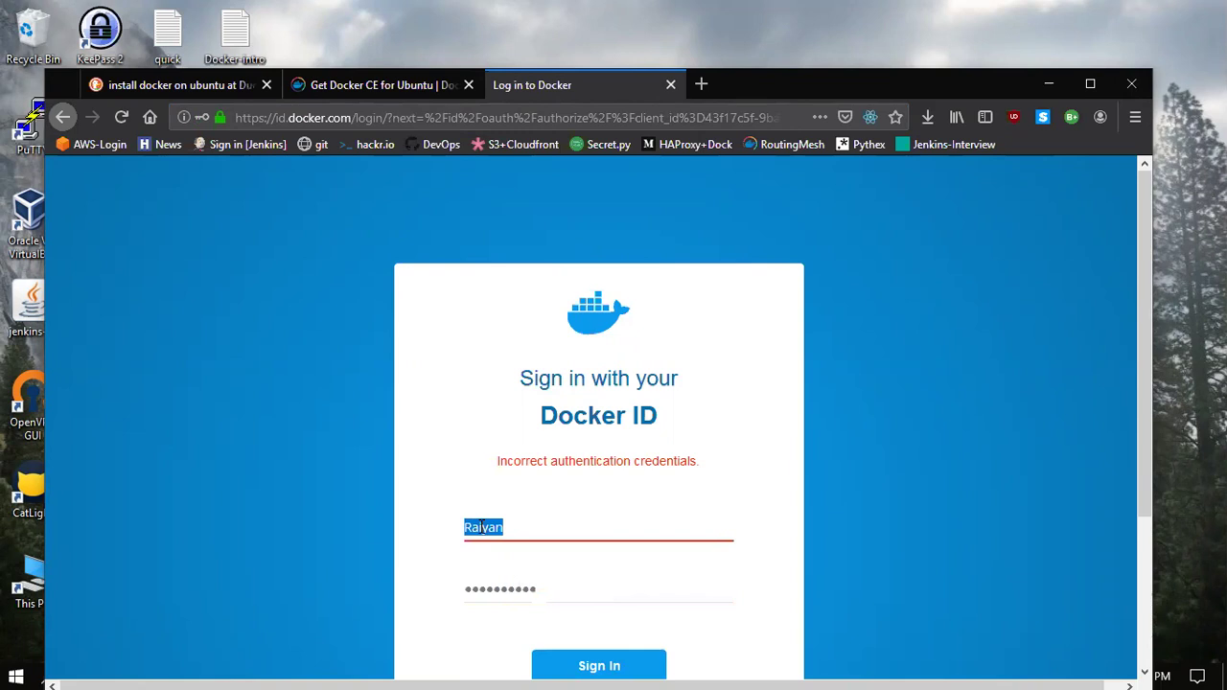
double_click(519, 590)
type("*********")
key("Return")
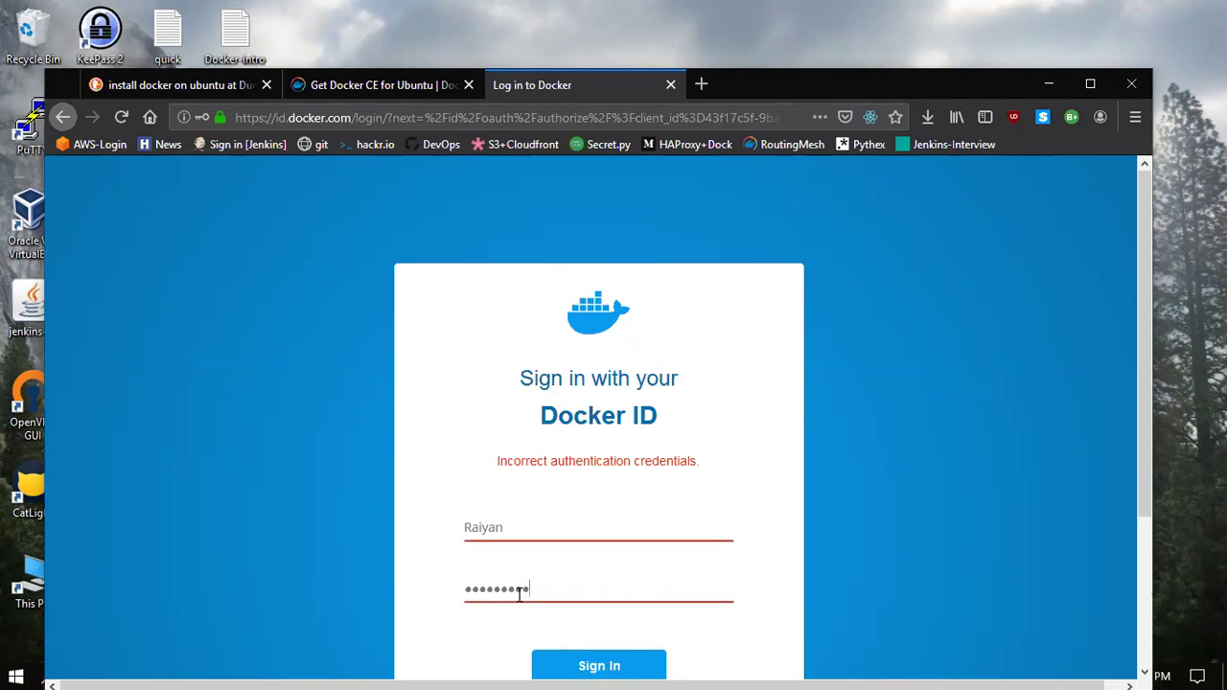
double_click(484, 528)
type("raj")
key("Tab")
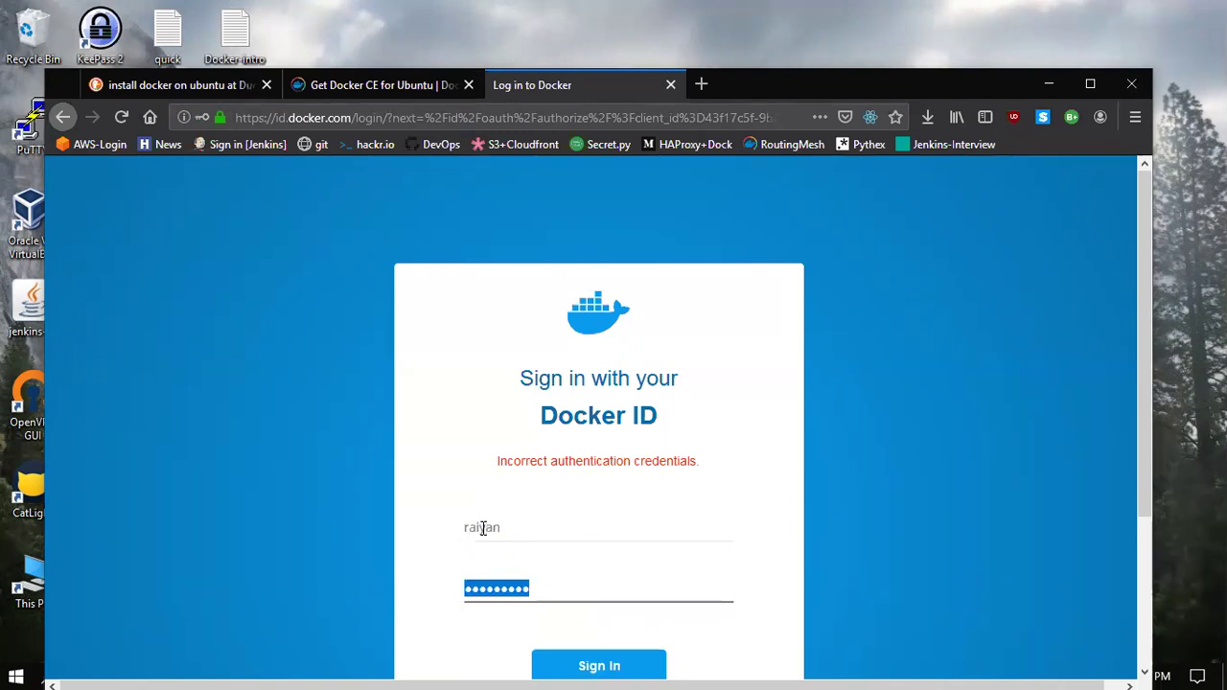
type("•••")
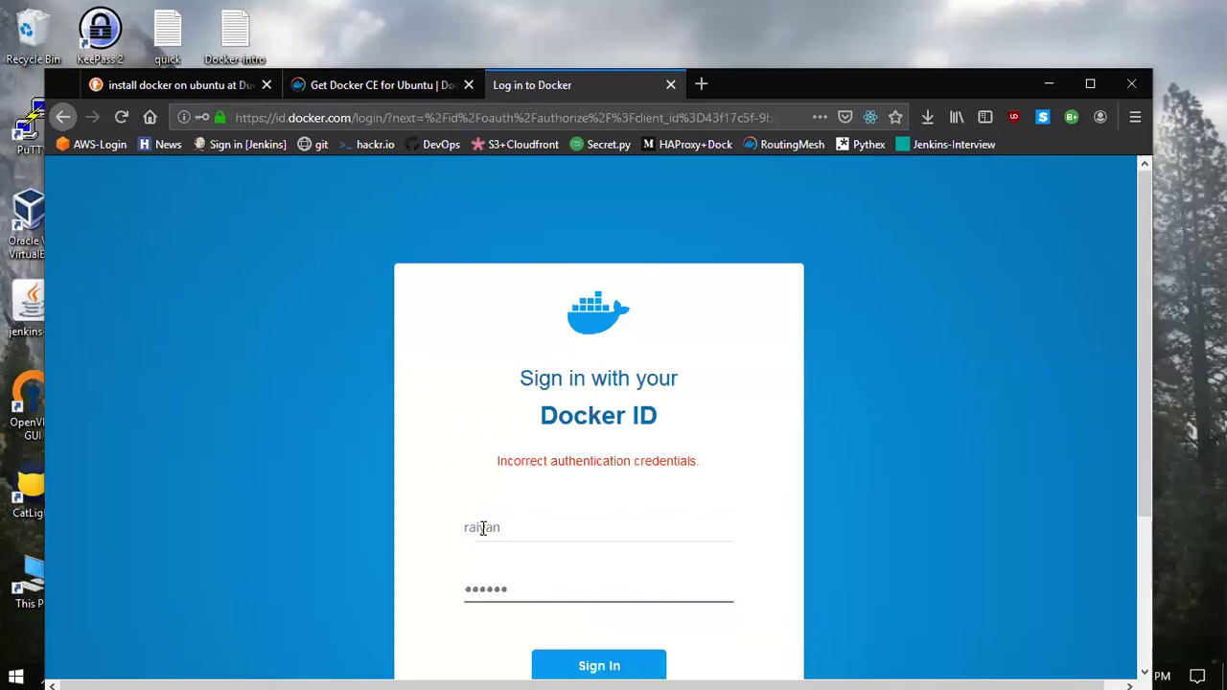
type("•")
key("Return")
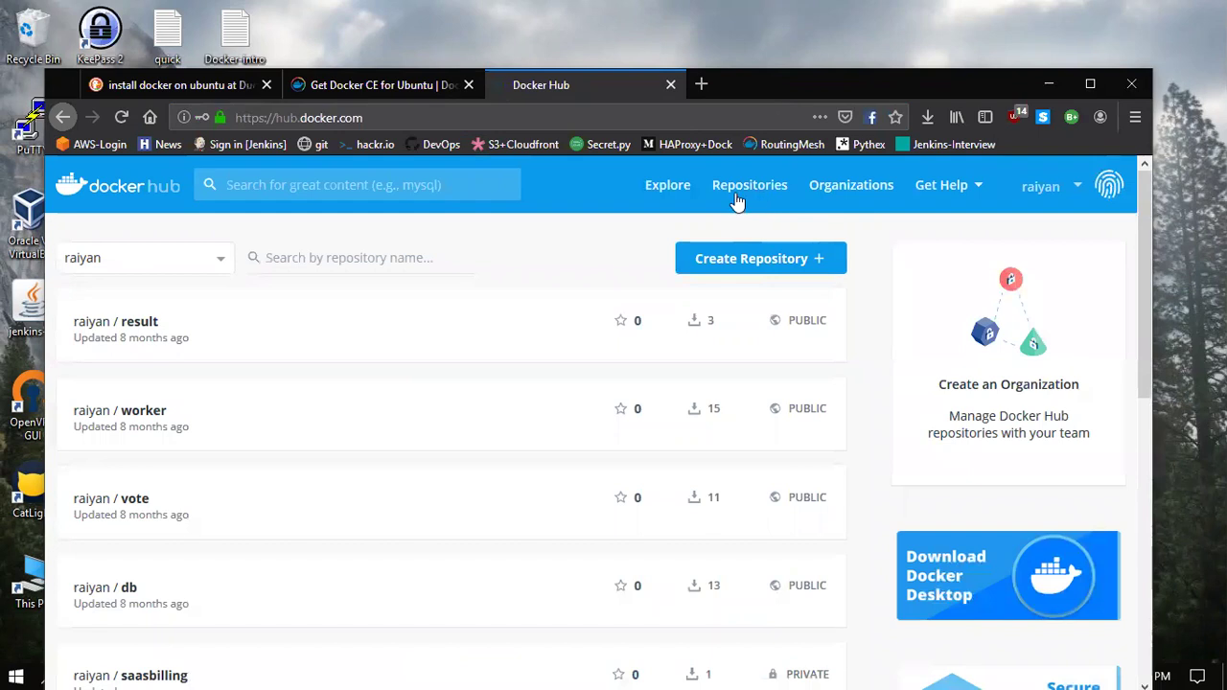
Search Docker Hub images for 'jenkins' and open the jenkins/jenkins repository page
left_click(651, 194)
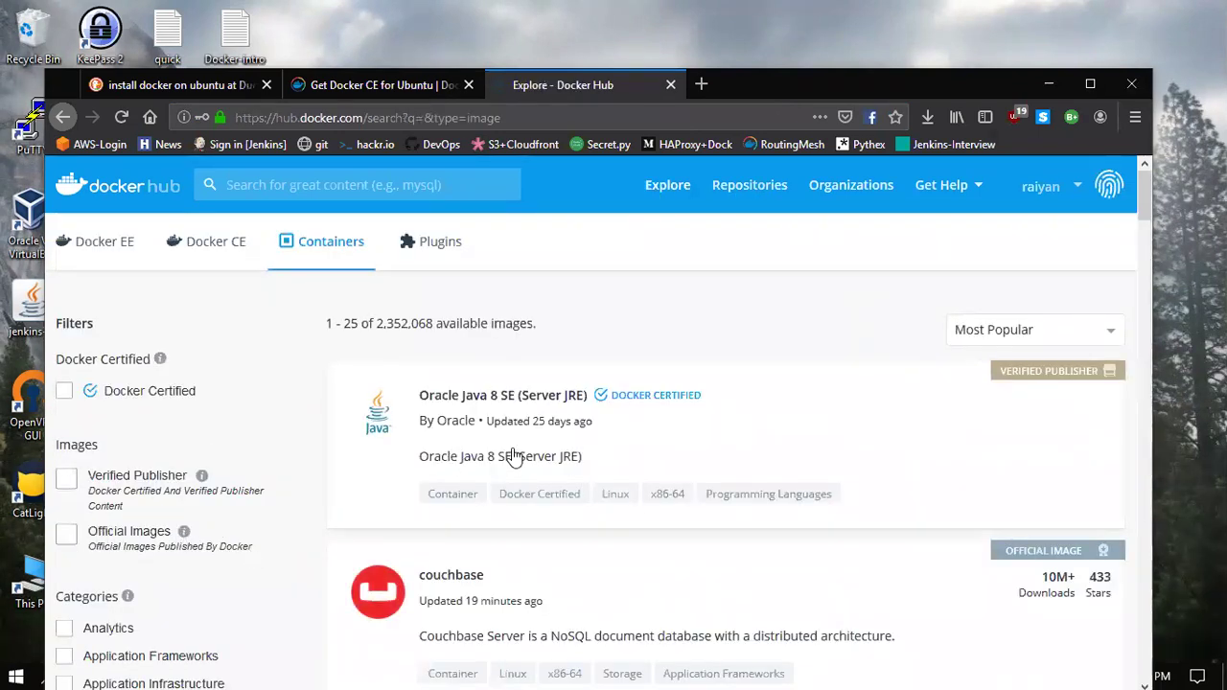
scroll(563, 453, "down", 2)
scroll(563, 452, "down", 3)
scroll(560, 452, "up", 5)
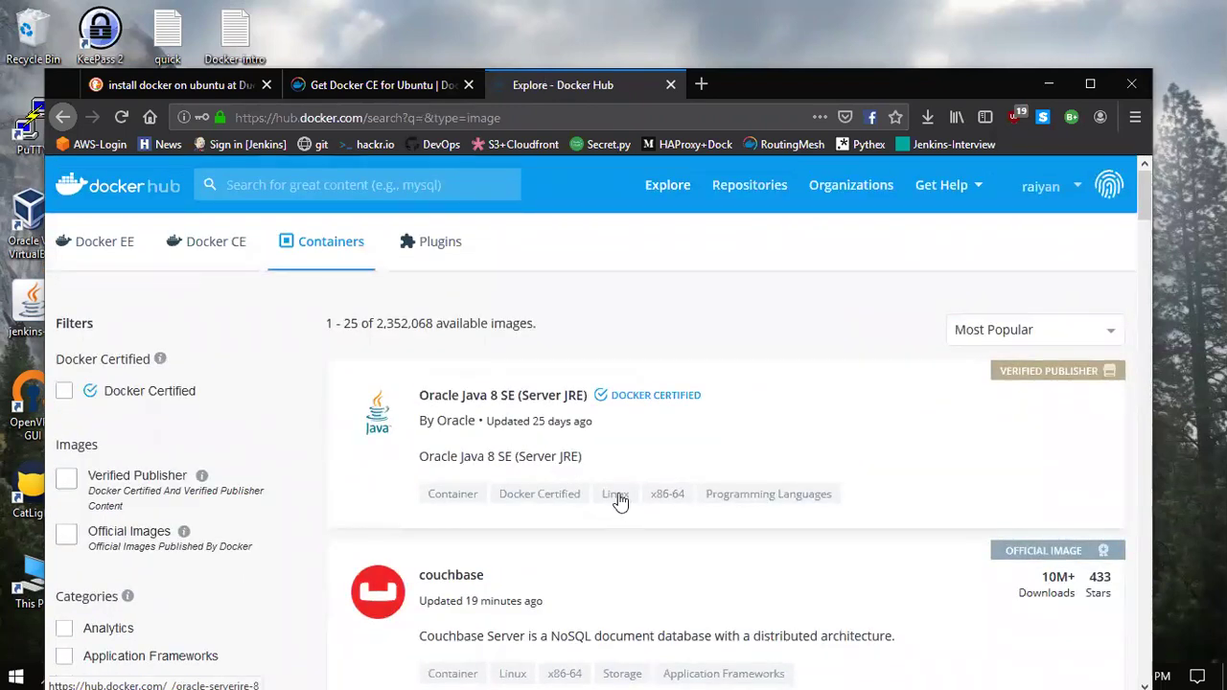
scroll(553, 438, "down", 2)
scroll(553, 438, "up", 2)
left_click(321, 184)
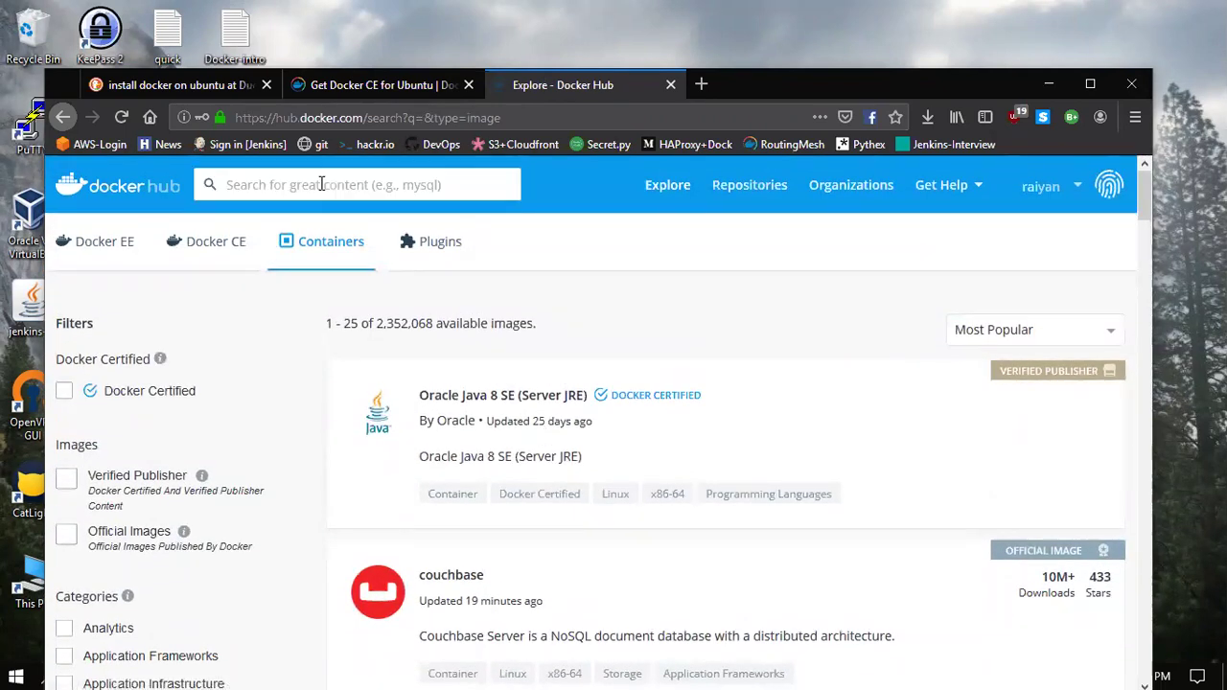
type("jenkins")
key("Return")
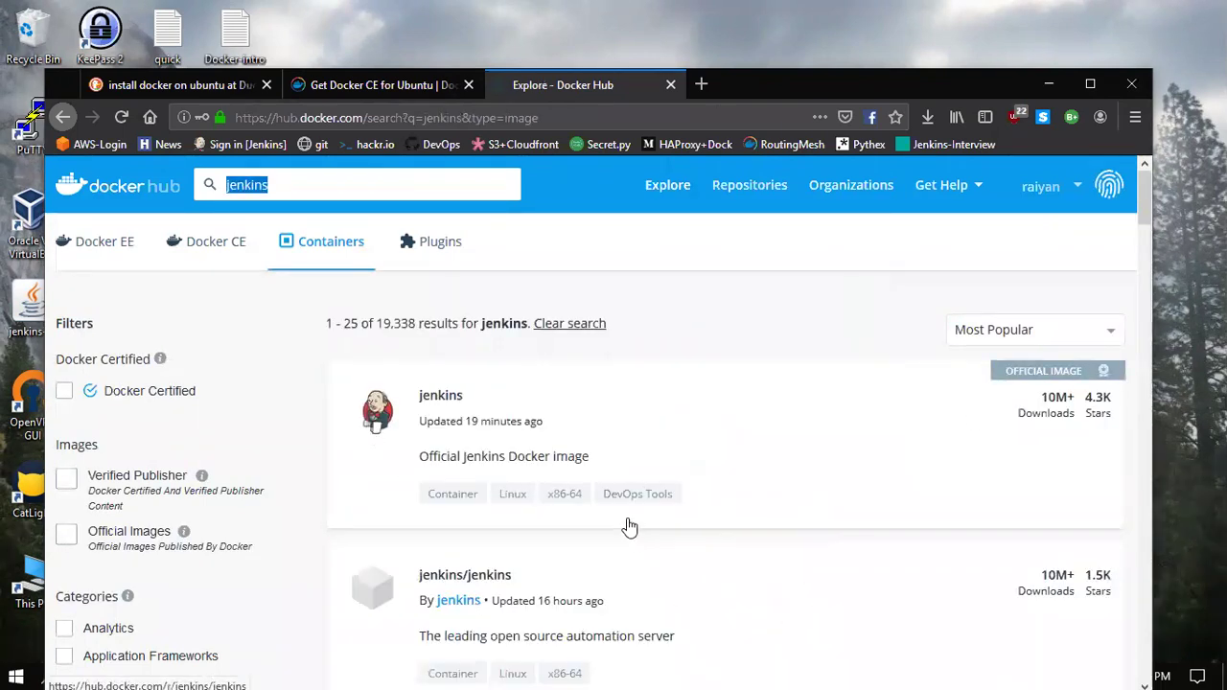
scroll(712, 534, "down", 1)
scroll(980, 471, "up", 1)
scroll(981, 471, "down", 2)
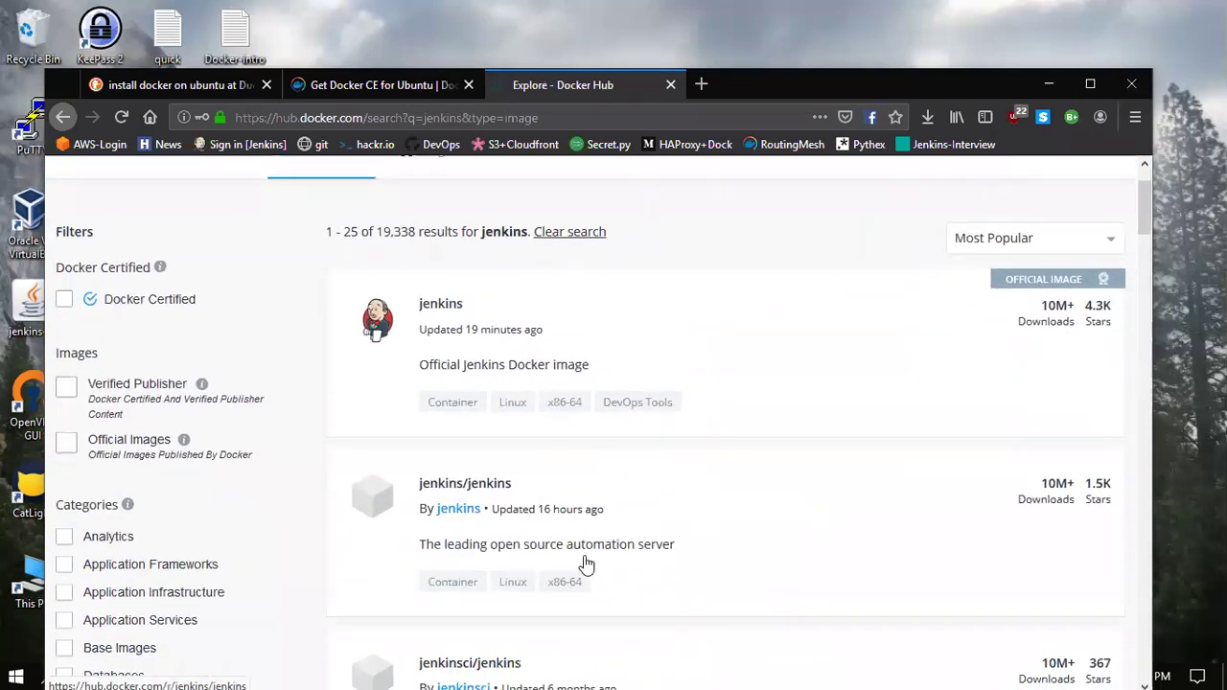
left_click(479, 485)
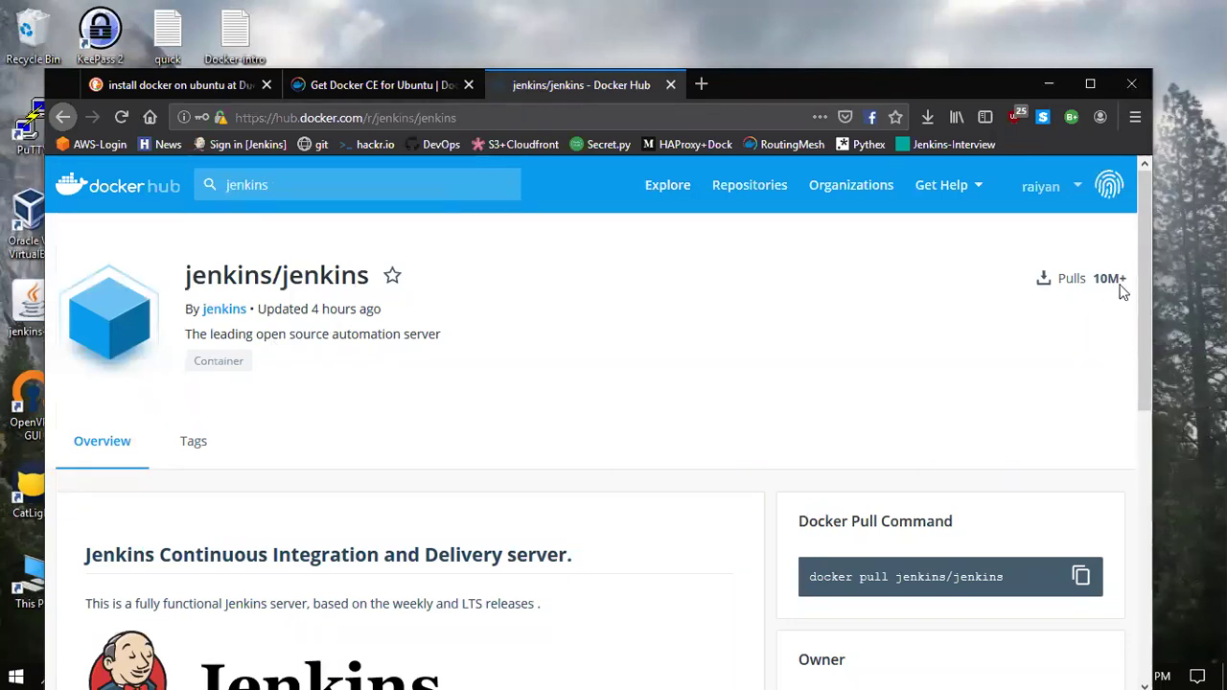
Copy the 'docker pull jenkins/jenkins' command and switch back to Termius
scroll(774, 445, "down", 2)
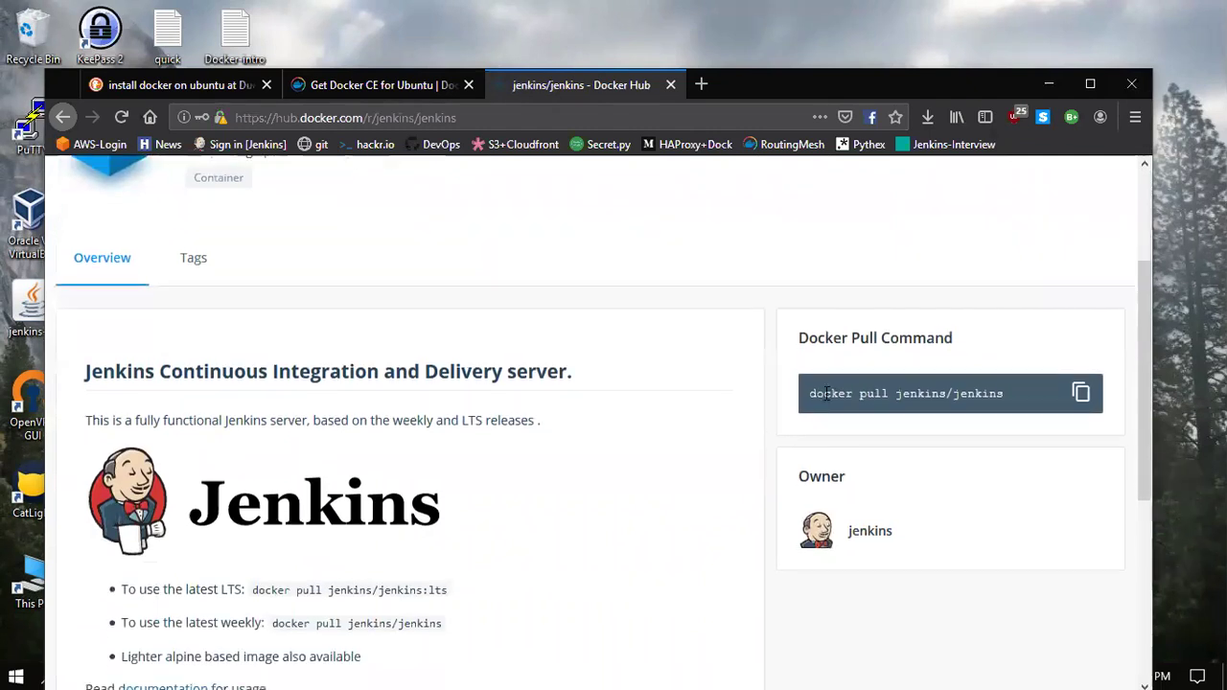
left_click_drag(1004, 393, 813, 393)
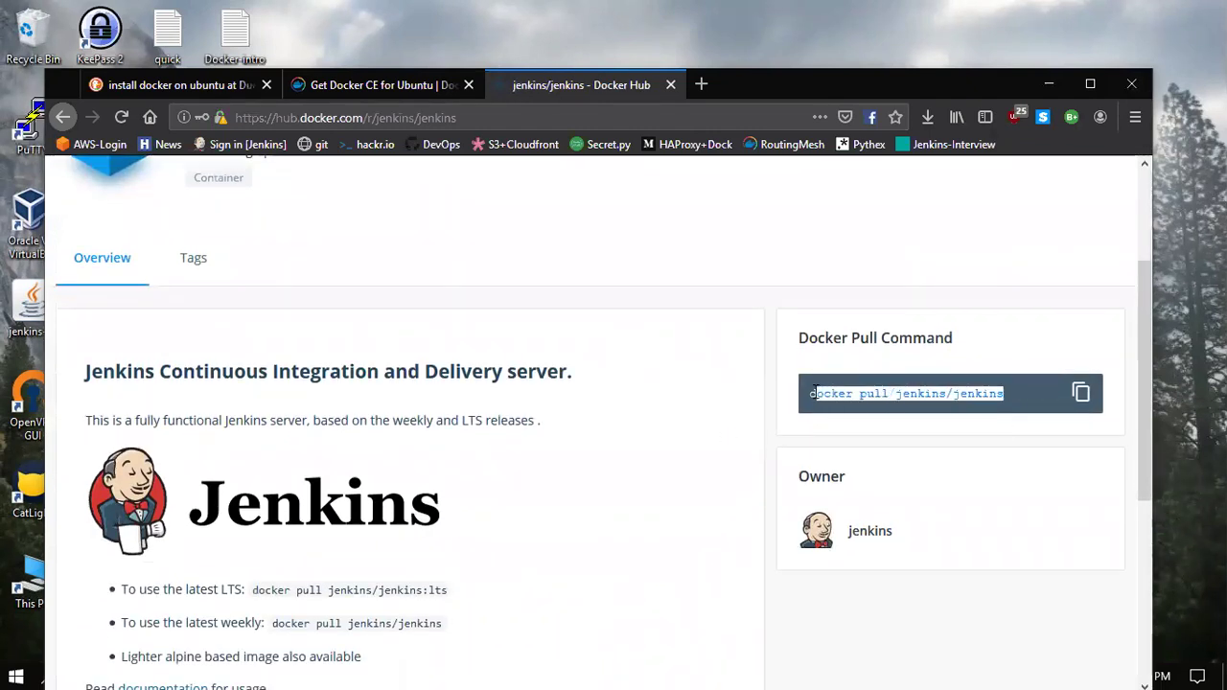
left_click(954, 400)
left_click_drag(1014, 397, 803, 393)
right_click(848, 403)
left_click(870, 457)
scroll(838, 411, "down", 1)
scroll(891, 383, "up", 1)
scroll(548, 370, "up", 2)
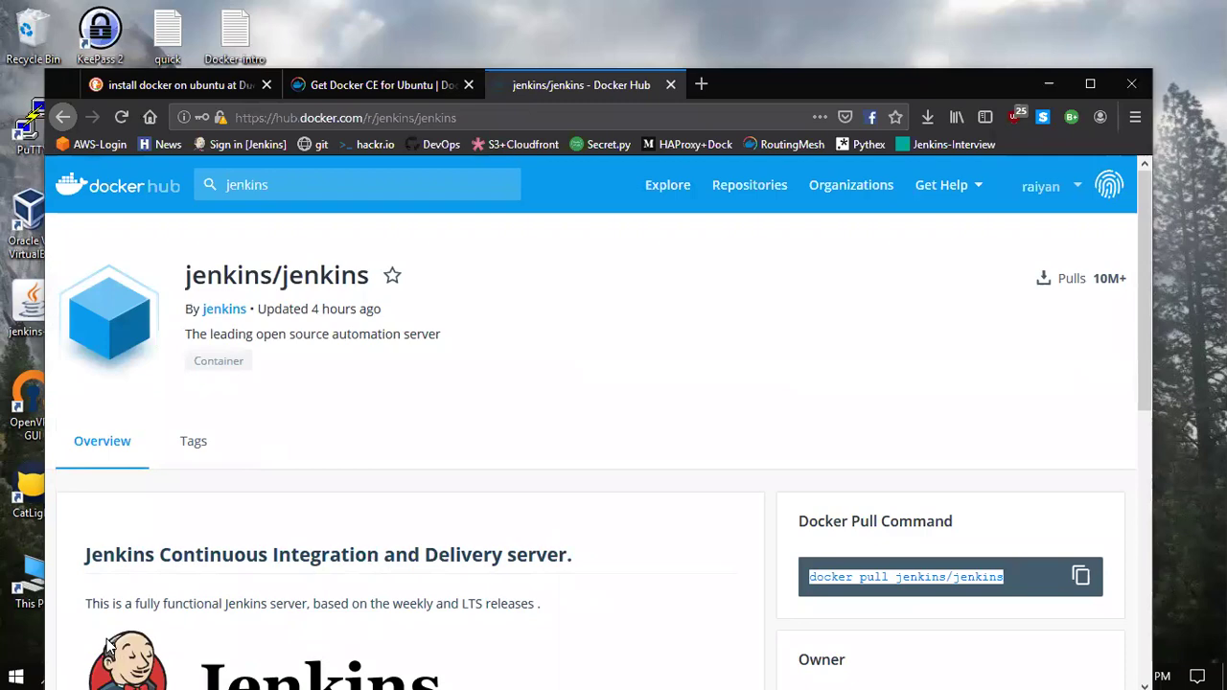
key("alt+Tab")
key("Tab")
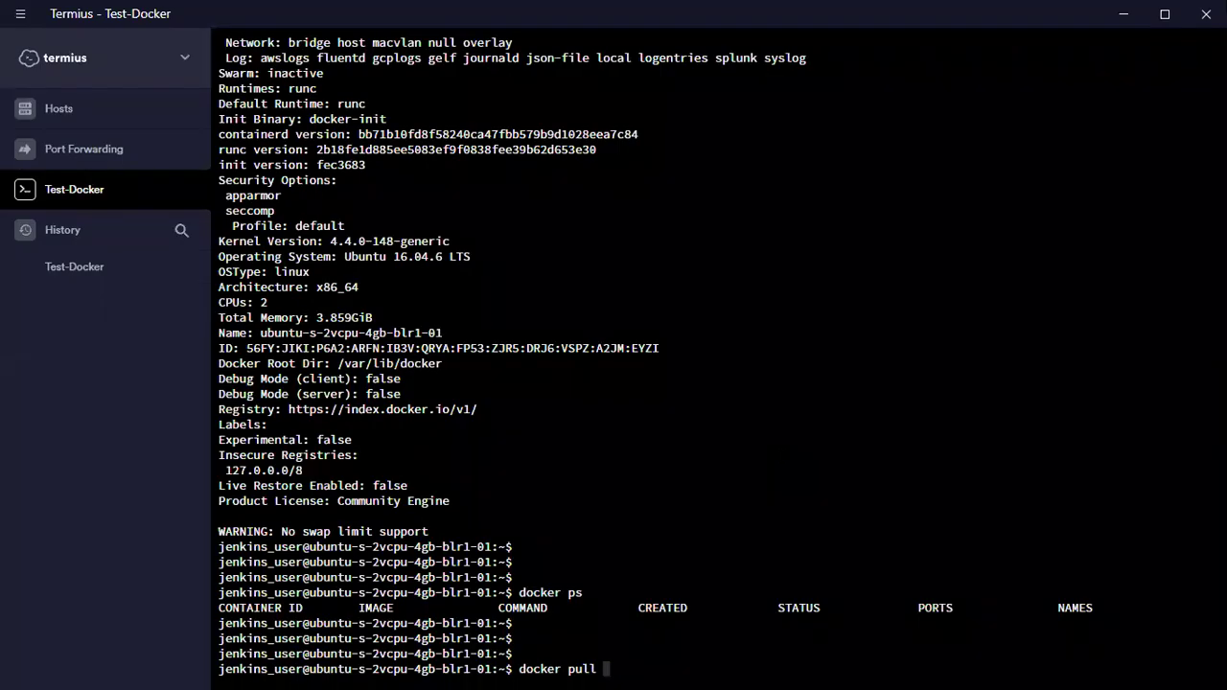
Clear the prompt, then paste and run 'docker pull jenkins/jenkins'
key("BackSpace")
key("BackSpace")
key("BackSpace")
key("BackSpace")
key("BackSpace")
key("BackSpace")
key("BackSpace")
key("BackSpace")
key("BackSpace")
key("BackSpace")
key("BackSpace")
key("ctrl+shift+v")
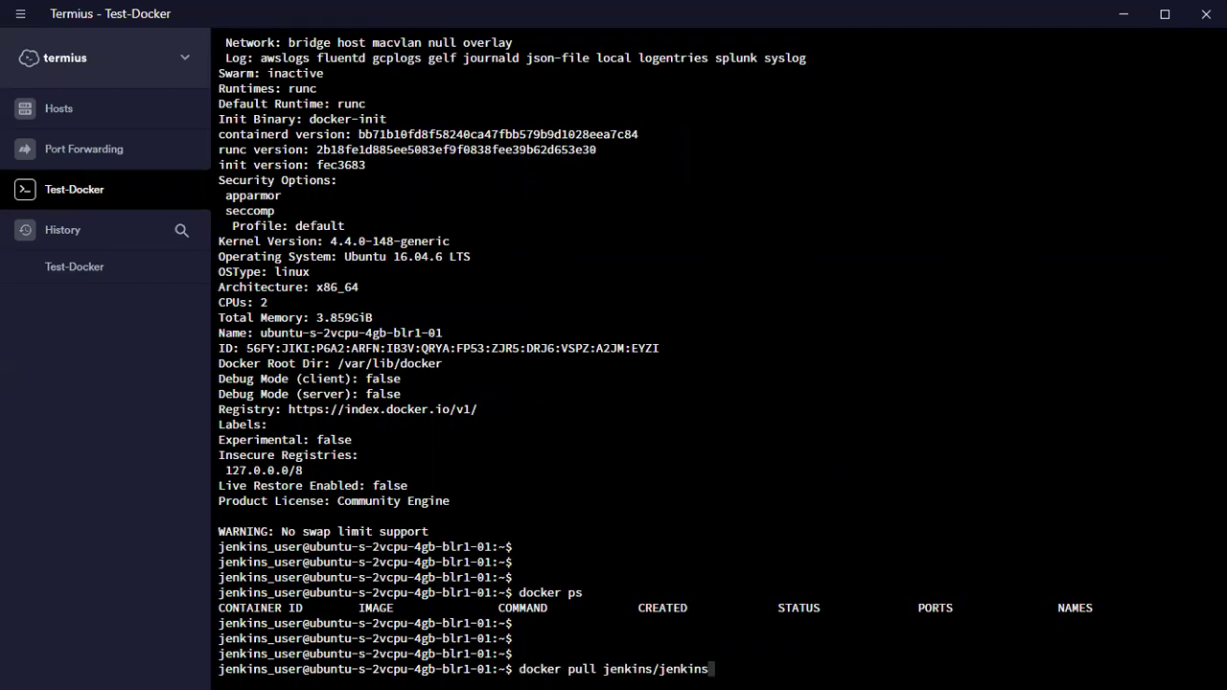
key("Return")
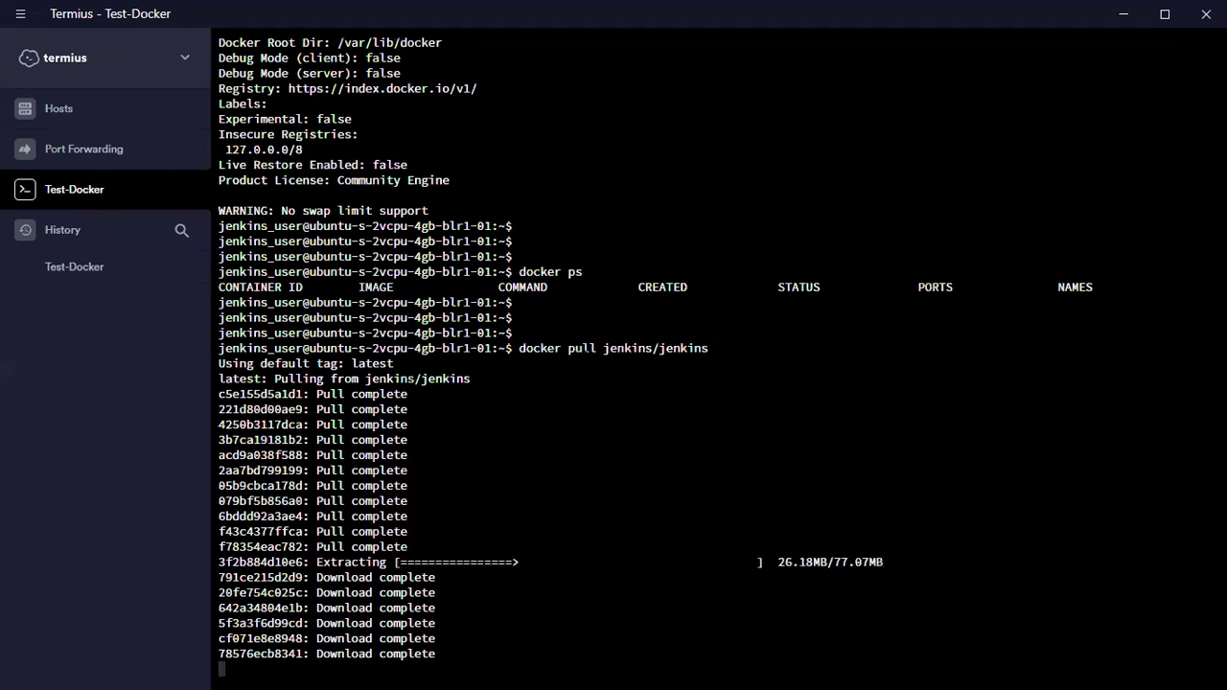
Highlight the jenkins/jenkins name, the prompt's user and host, and the jenkins/jenkins:latest status line
double_click(655, 317)
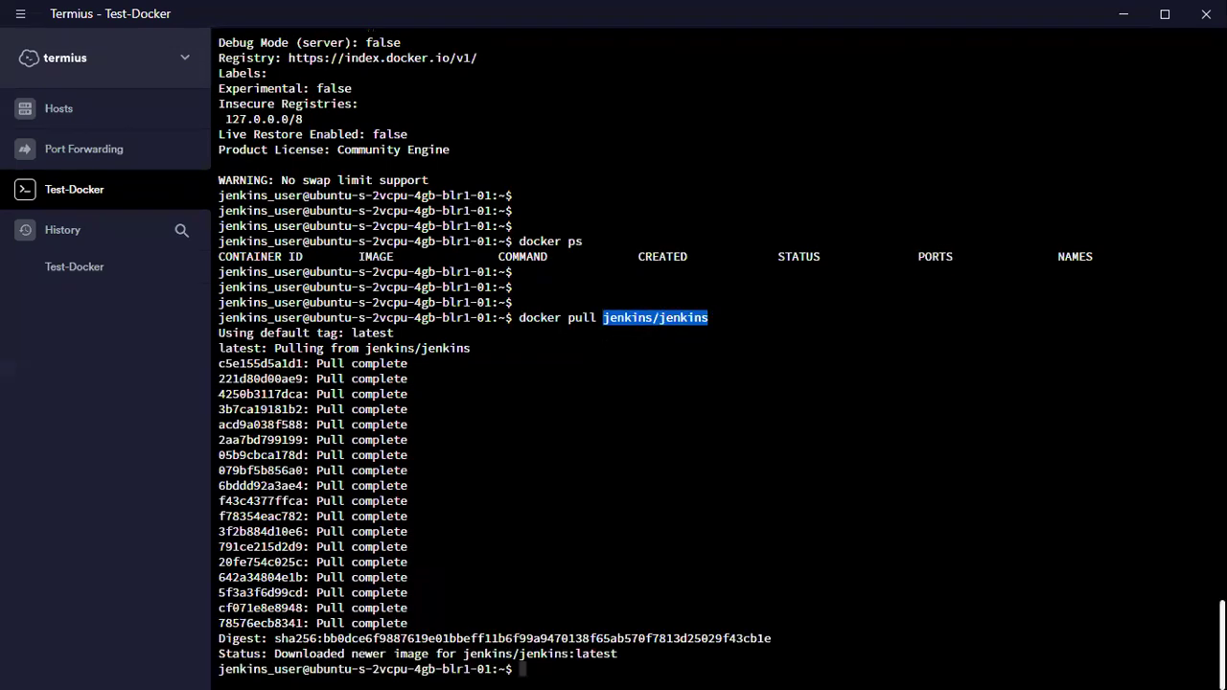
key("ctrl+c")
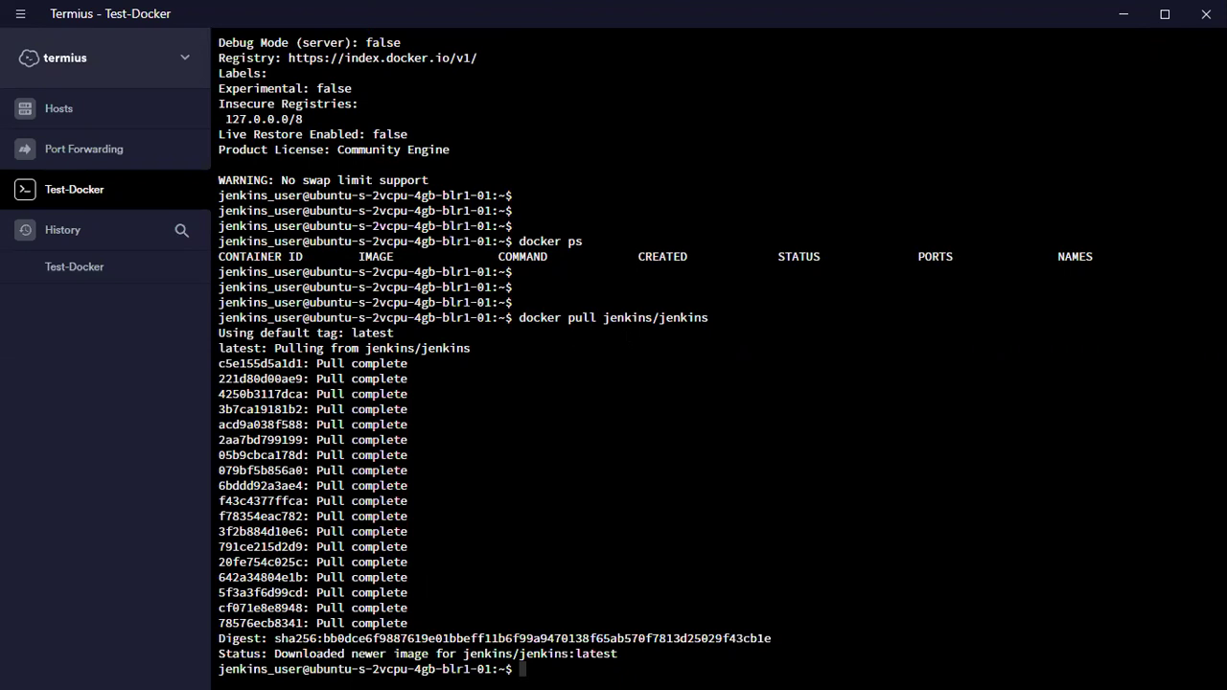
double_click(425, 669)
key("ctrl+c")
double_click(551, 654)
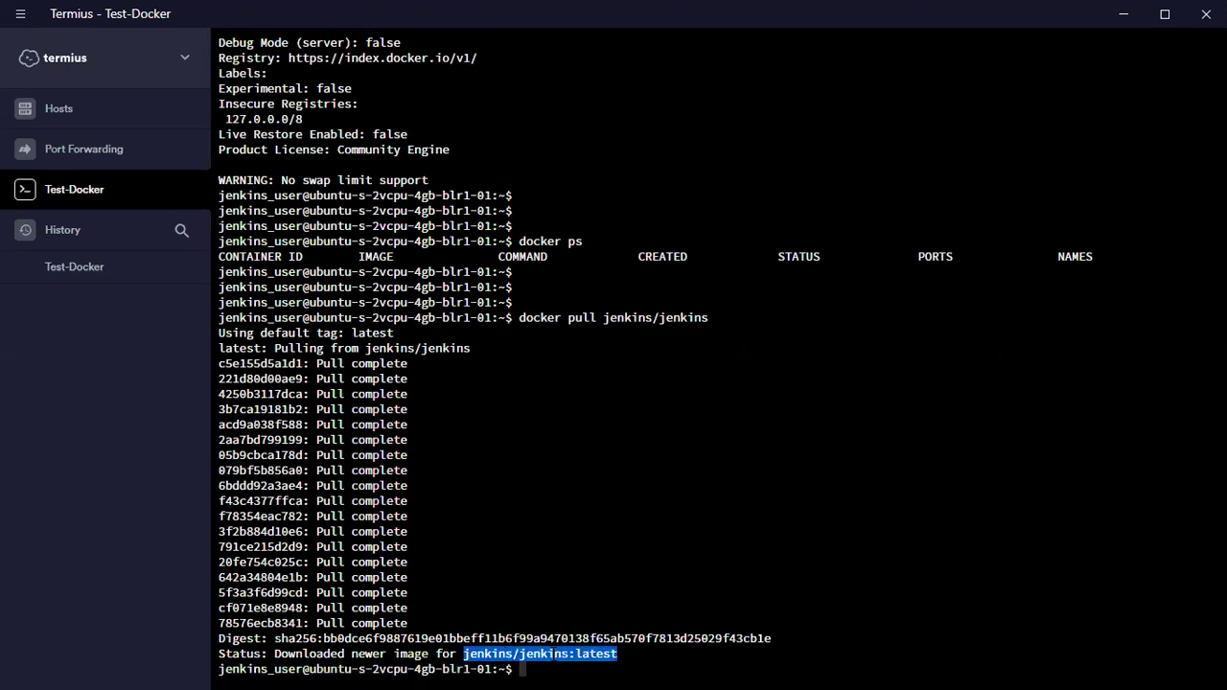
left_click_drag(527, 655, 522, 670)
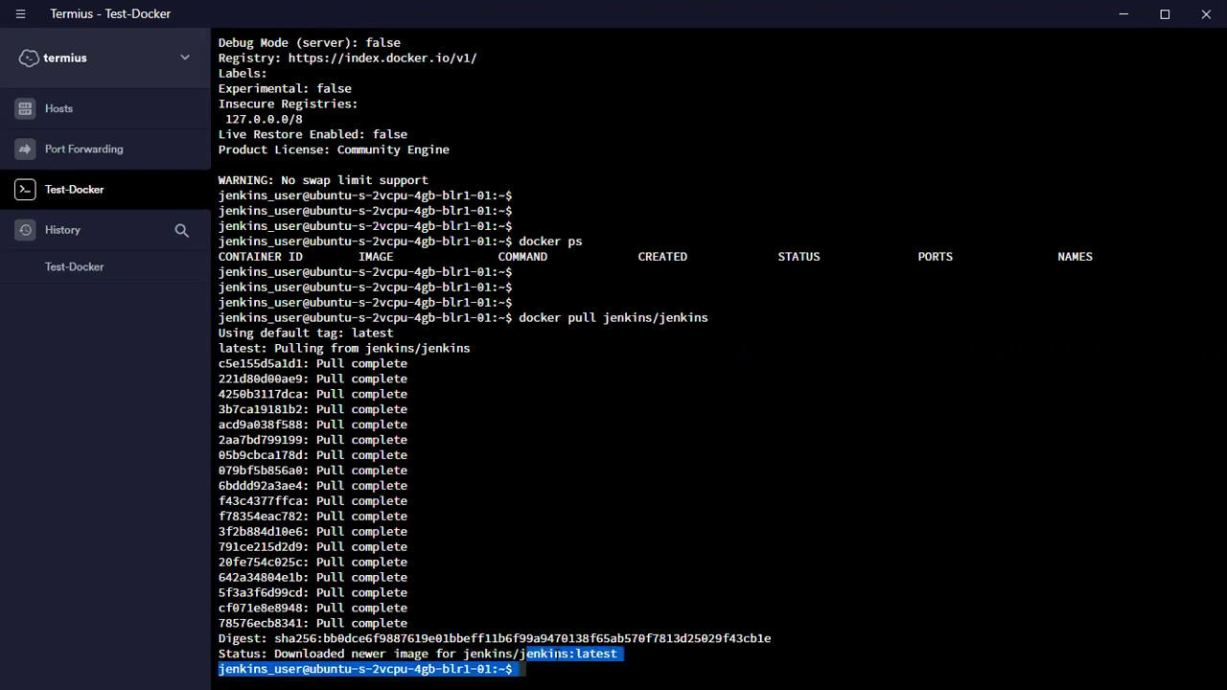
key("ctrl+c")
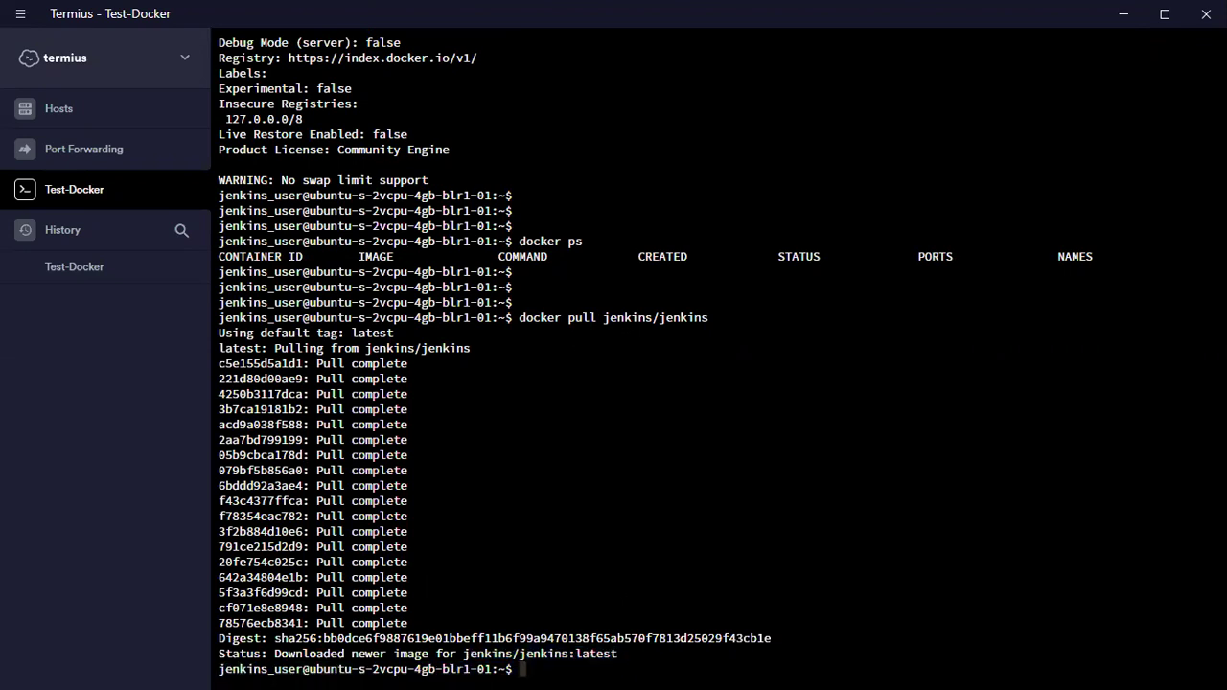
key("Return")
key("Return")
Run 'docker images' and highlight the jenkins/jenkins repository, latest tag and image ID 08b7b3e99b5a
type("docker")
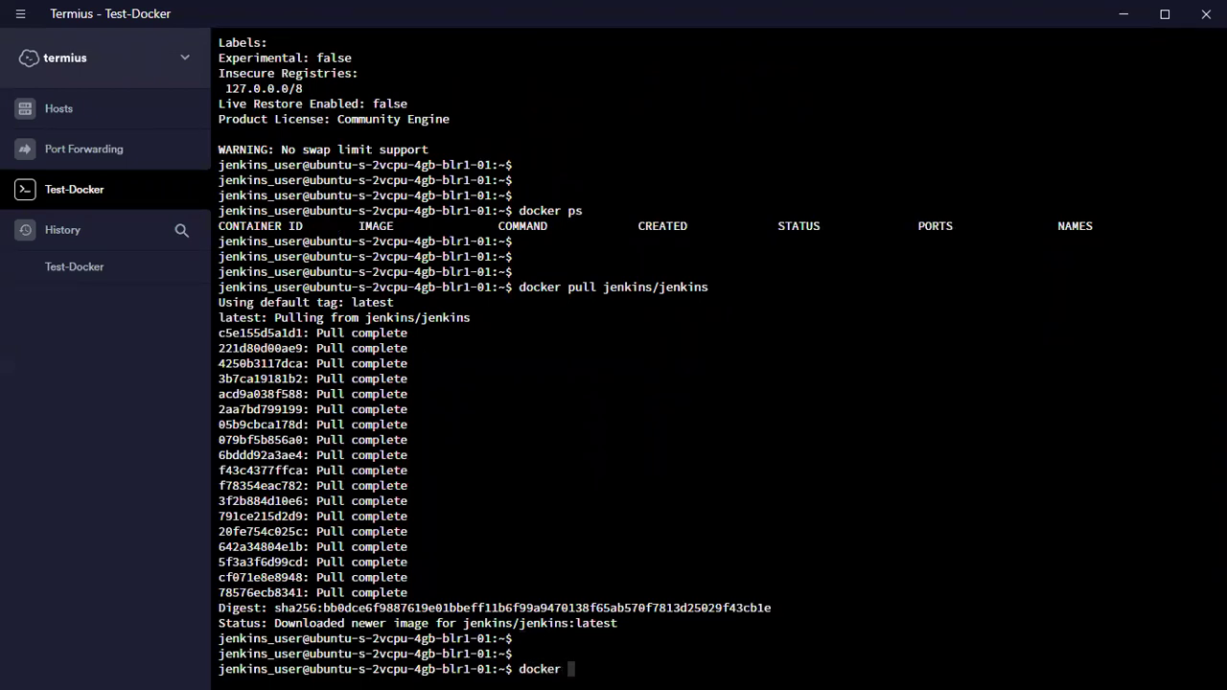
type(" images")
key("Return")
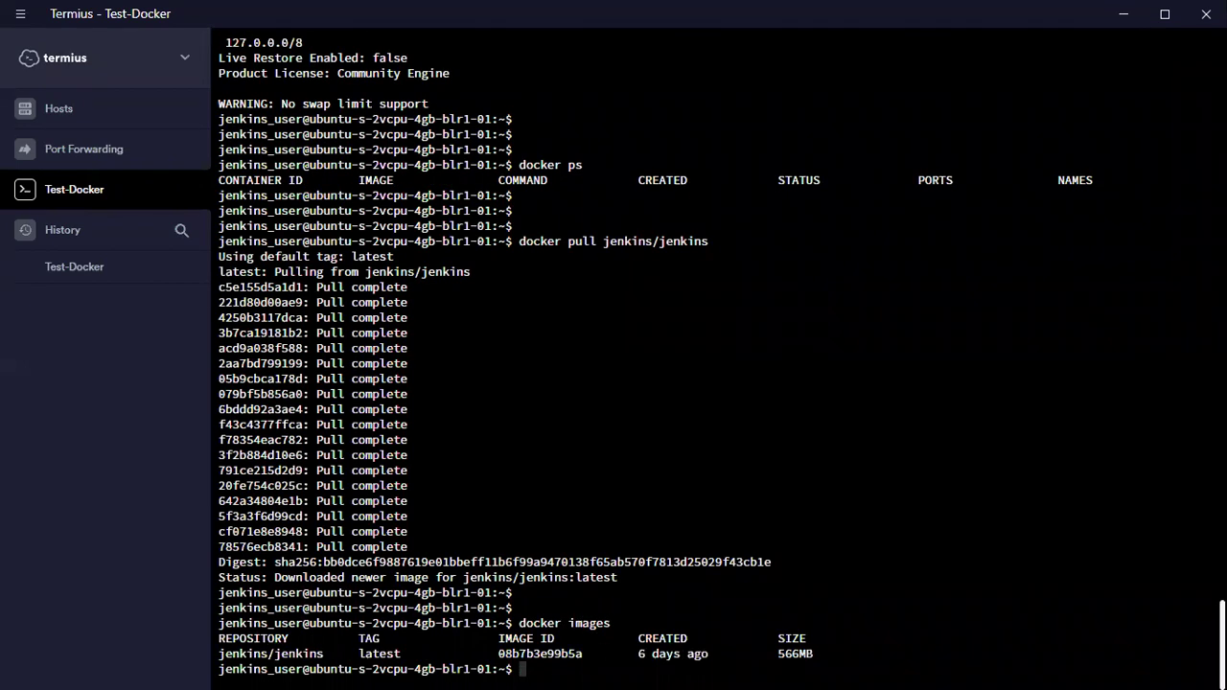
key("Return")
key("Return")
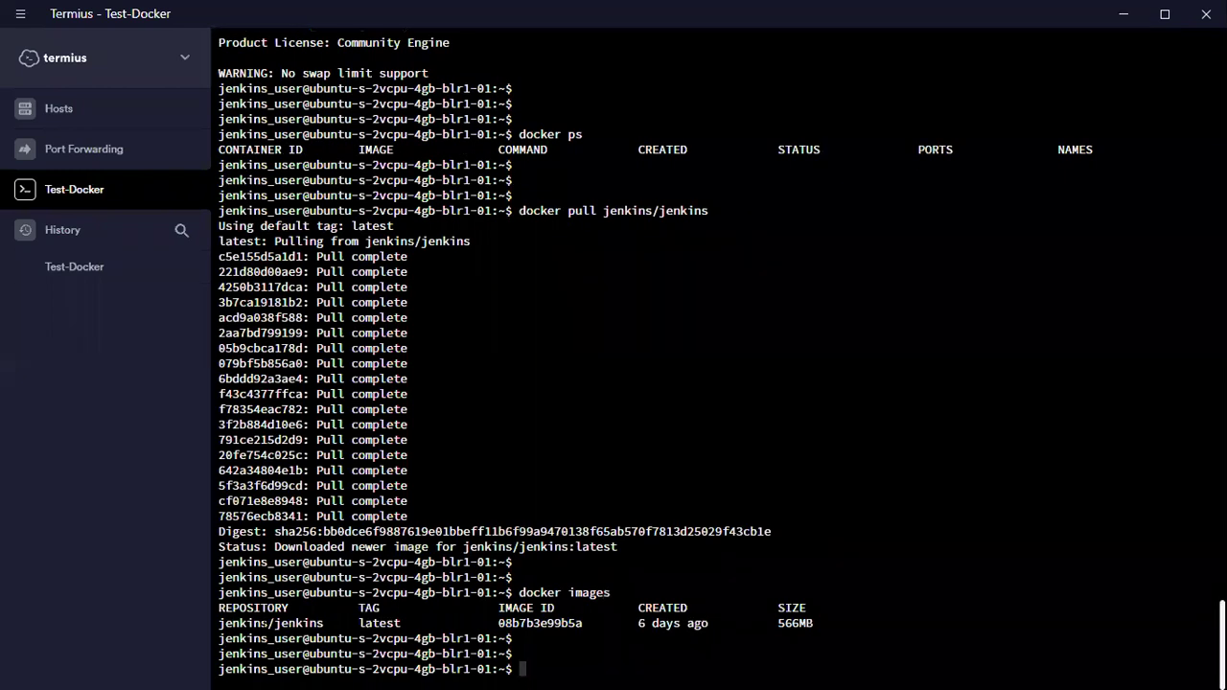
double_click(291, 623)
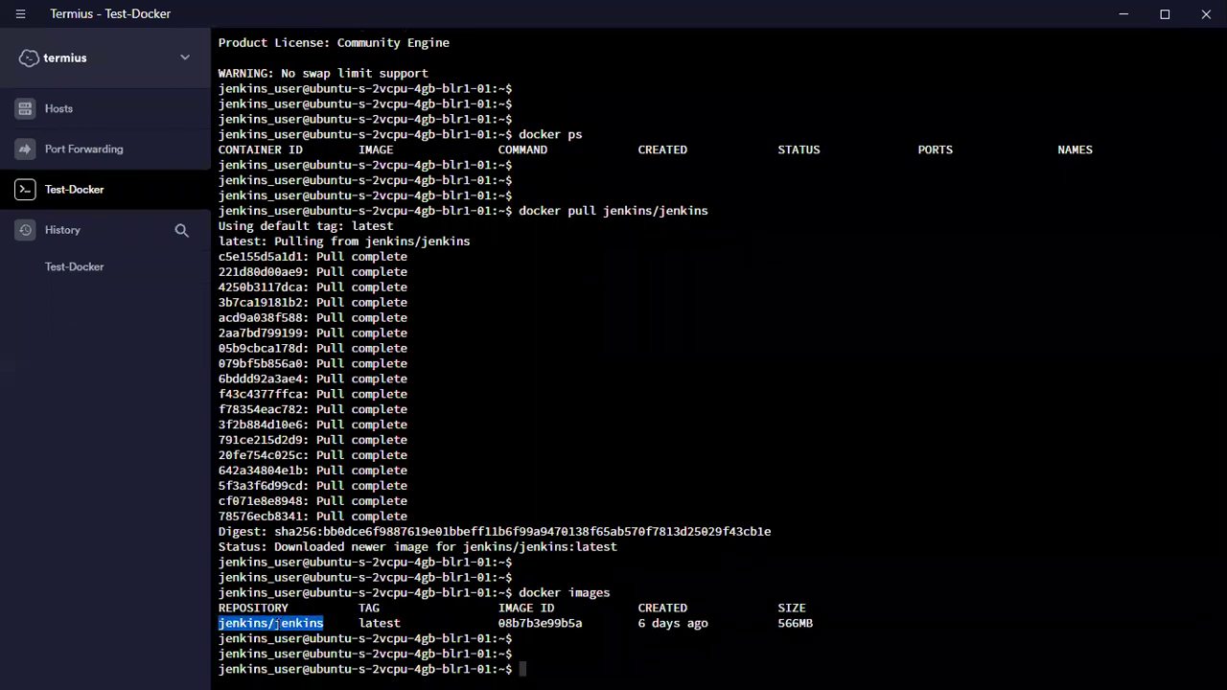
double_click(379, 624)
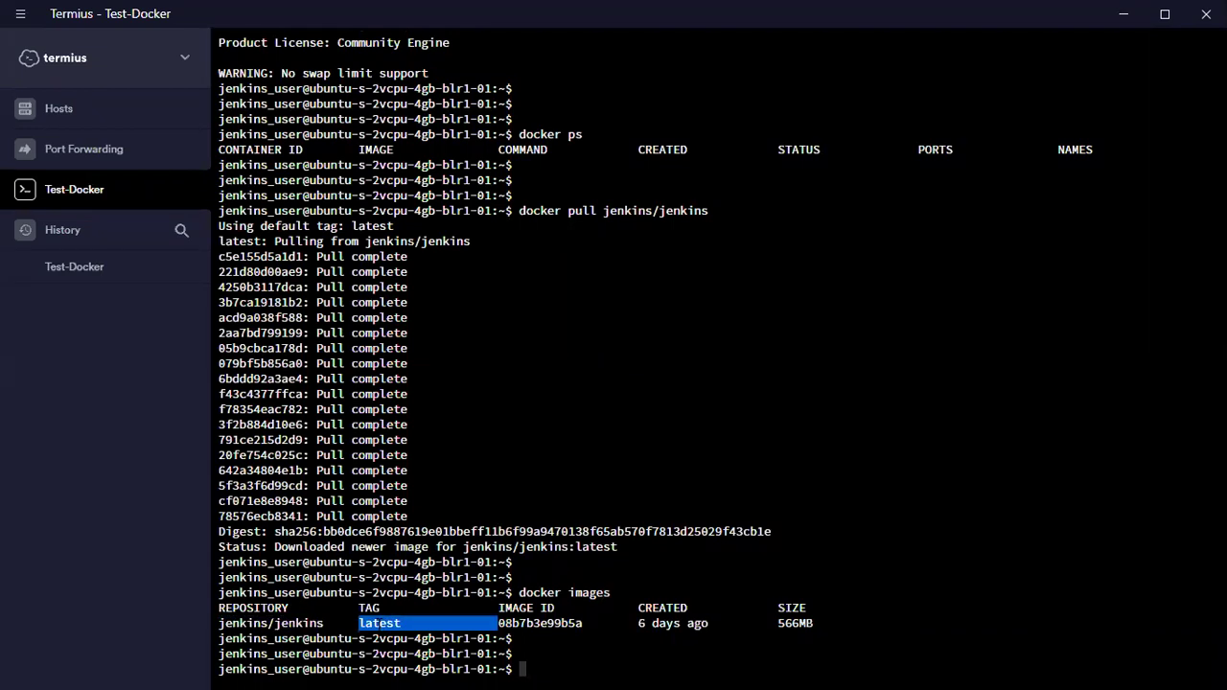
double_click(540, 623)
left_click(540, 623)
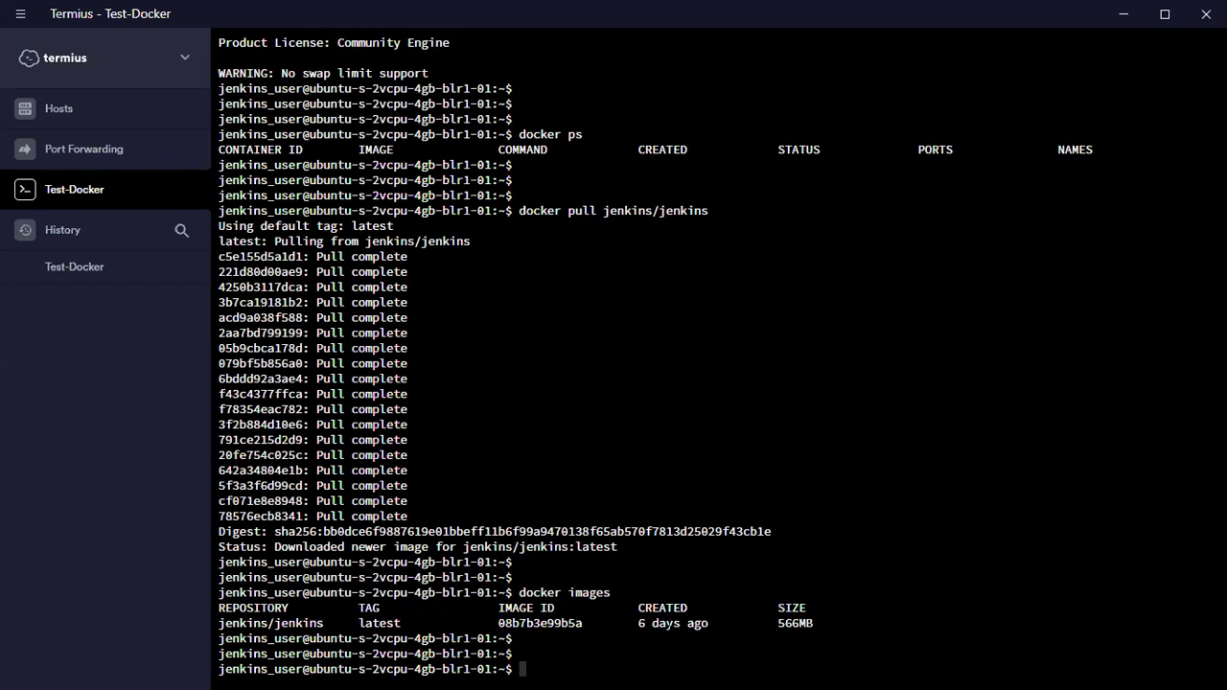
Highlight the jenkins/jenkins image's creation age in the images list
double_click(668, 623)
left_click(668, 623)
double_click(668, 623)
left_click(668, 624)
double_click(668, 623)
left_click(668, 623)
double_click(654, 623)
left_click(654, 623)
double_click(653, 623)
left_click(654, 624)
double_click(668, 623)
left_click(668, 623)
Highlight the 566MB image size and the jenkins repository name
double_click(795, 623)
left_click(795, 623)
double_click(795, 623)
left_click(795, 623)
key("Return")
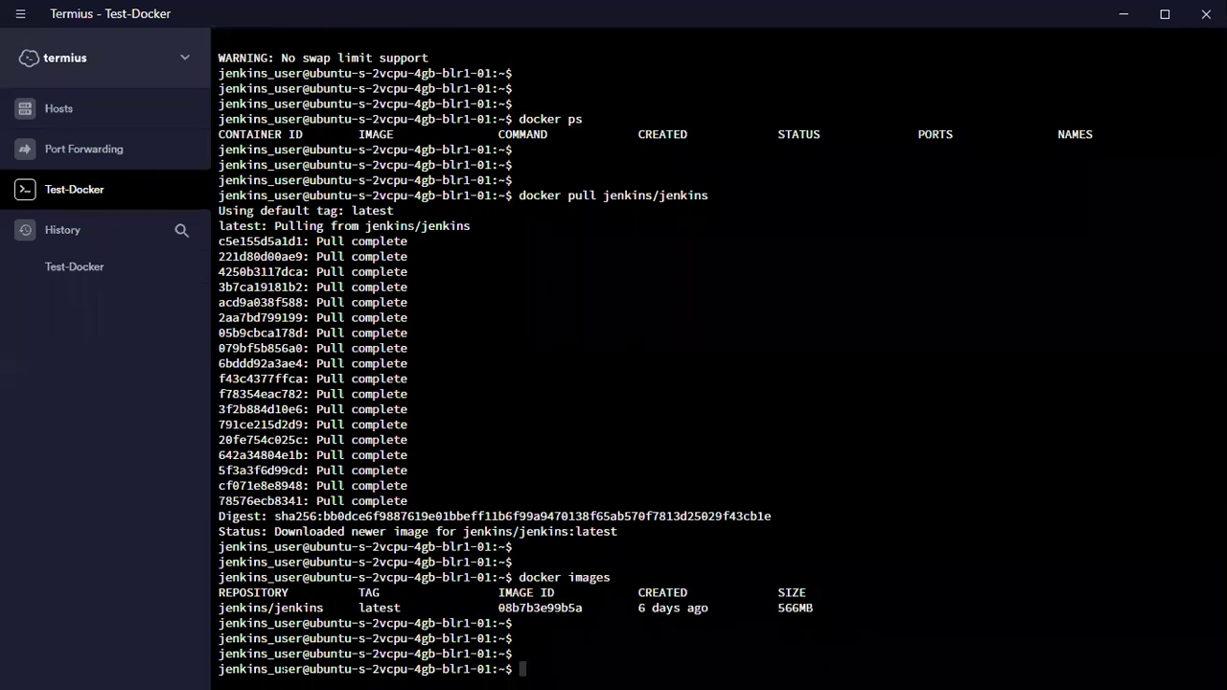
double_click(290, 610)
left_click(289, 609)
Find Docker's root directory with 'docker info | grep -i root'
type("docker info | grep ")
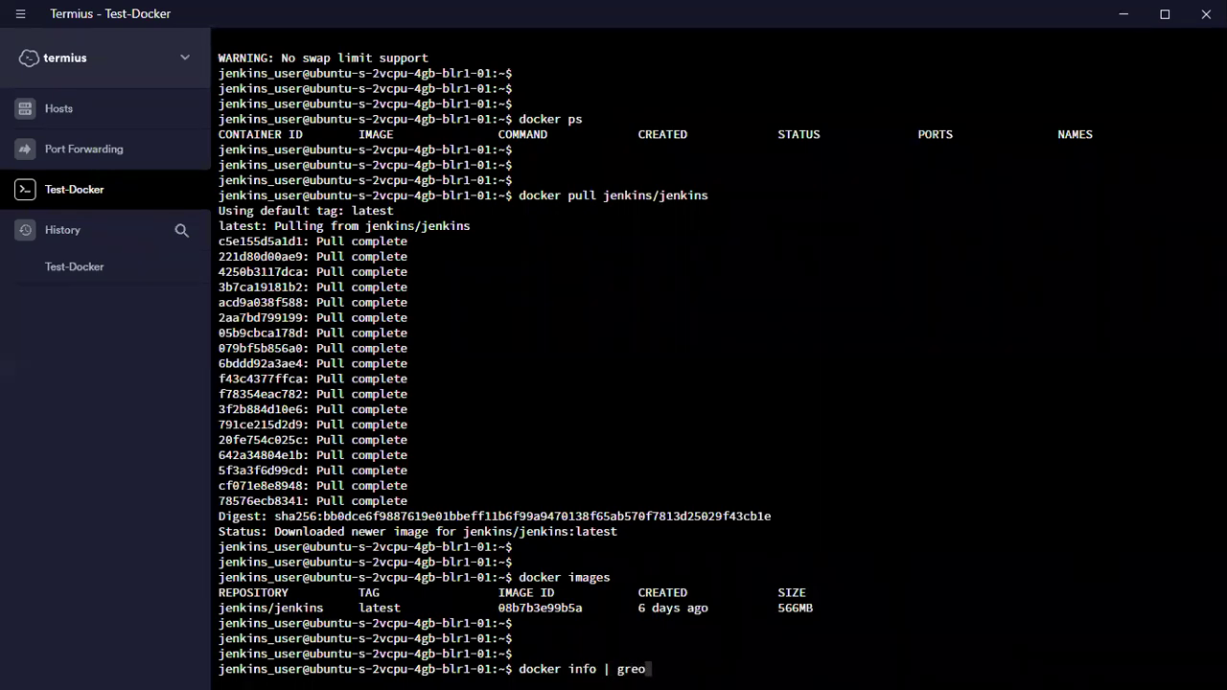
type("root")
key("Return")
key("Return")
key("Up")
key("Left")
key("Left")
key("Left")
key("Left")
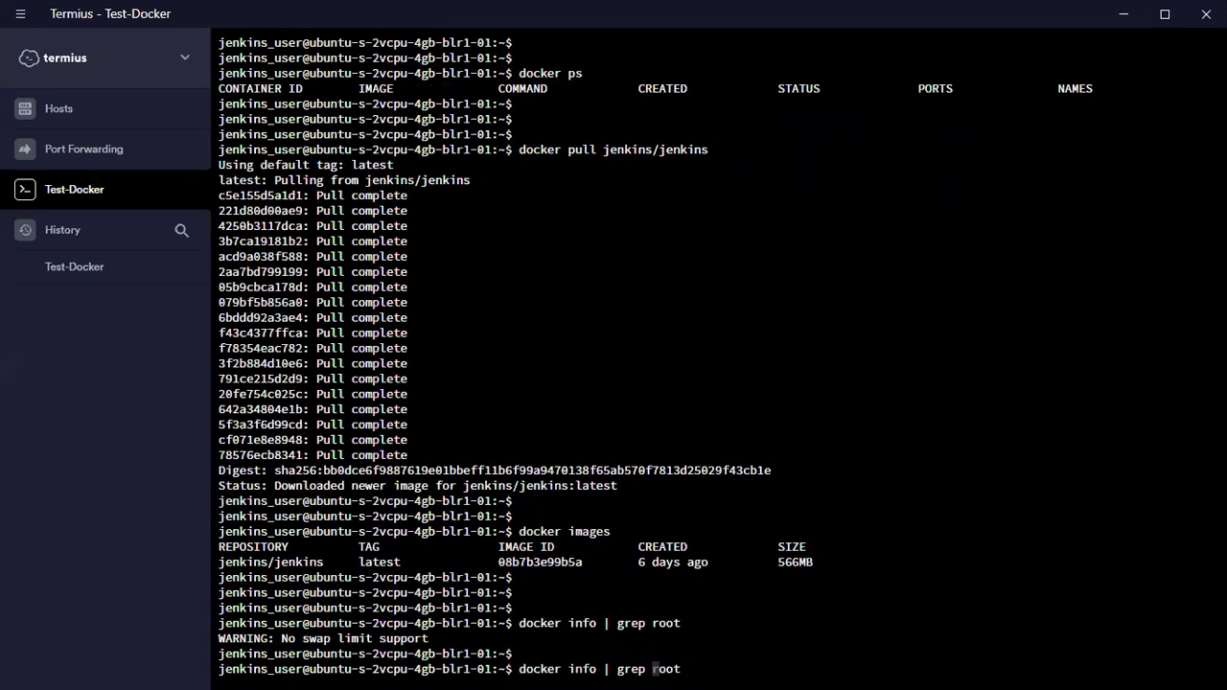
type("-i")
key("Return")
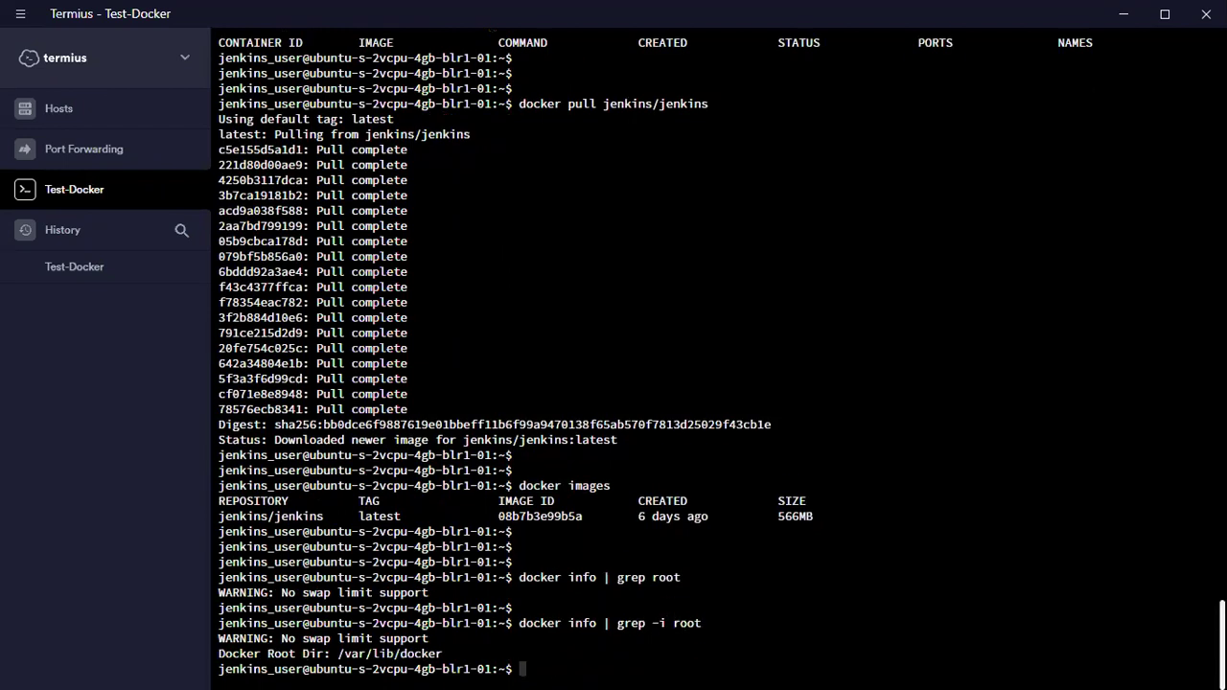
key("Return")
key("Return")
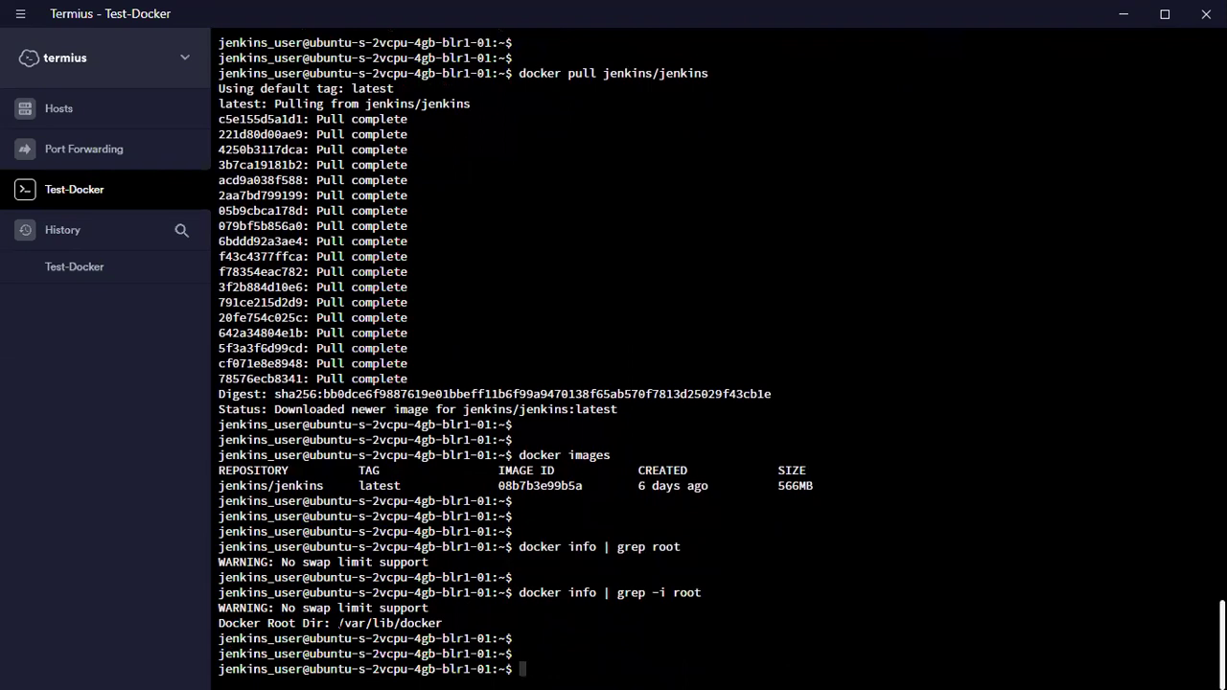
Run 'sudo du -sh /var/lib/docker' to measure the Docker data directory's disk usage
left_click_drag(337, 624, 442, 623)
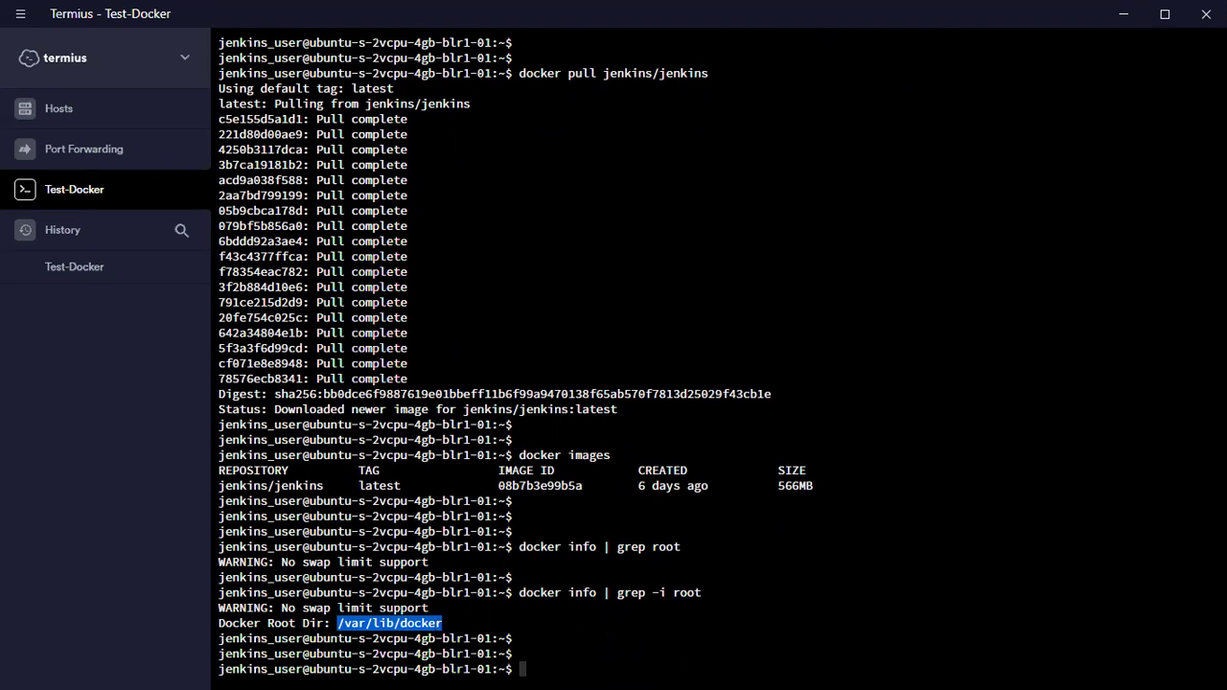
key("ctrl+shift+v")
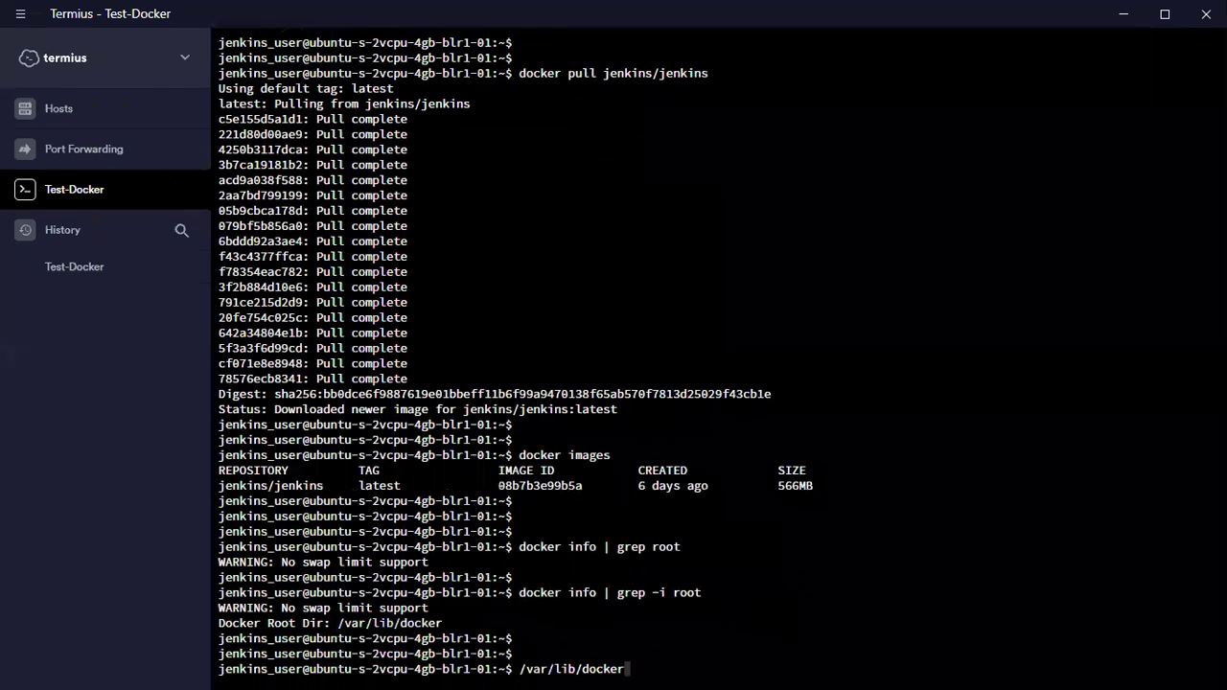
key("ctrl+Left")
key("ctrl+Left")
key("ctrl+Left")
key("ctrl+Left")
type("sudo ")
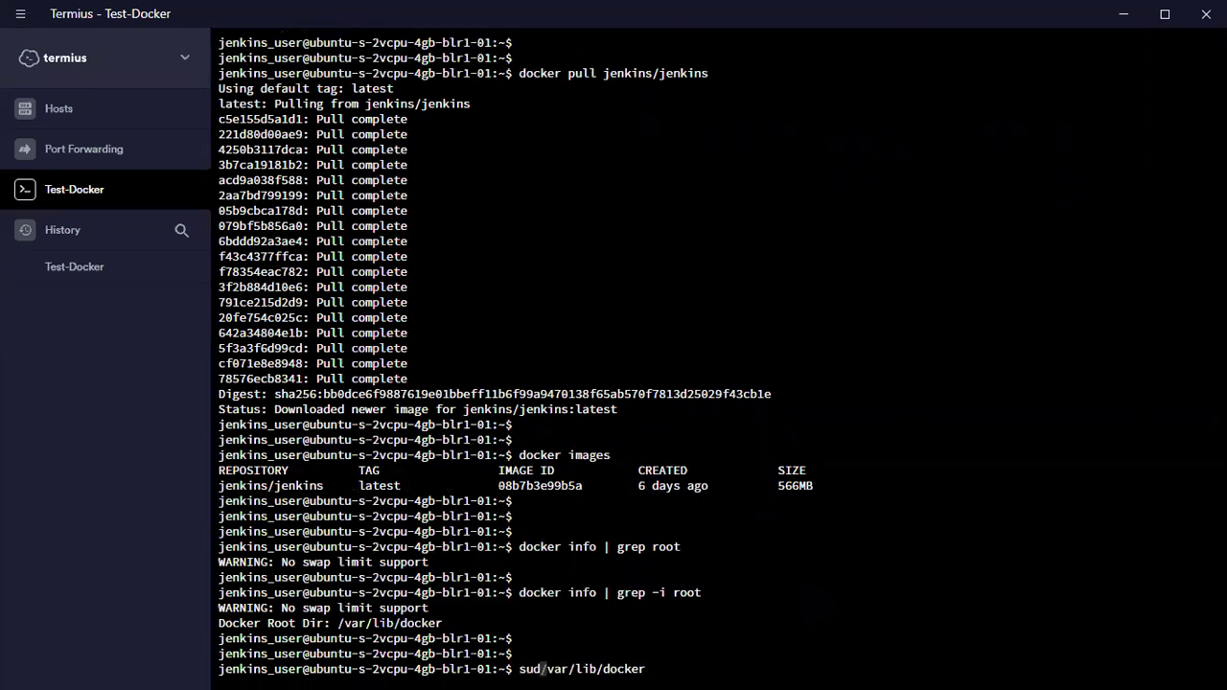
type("du ")
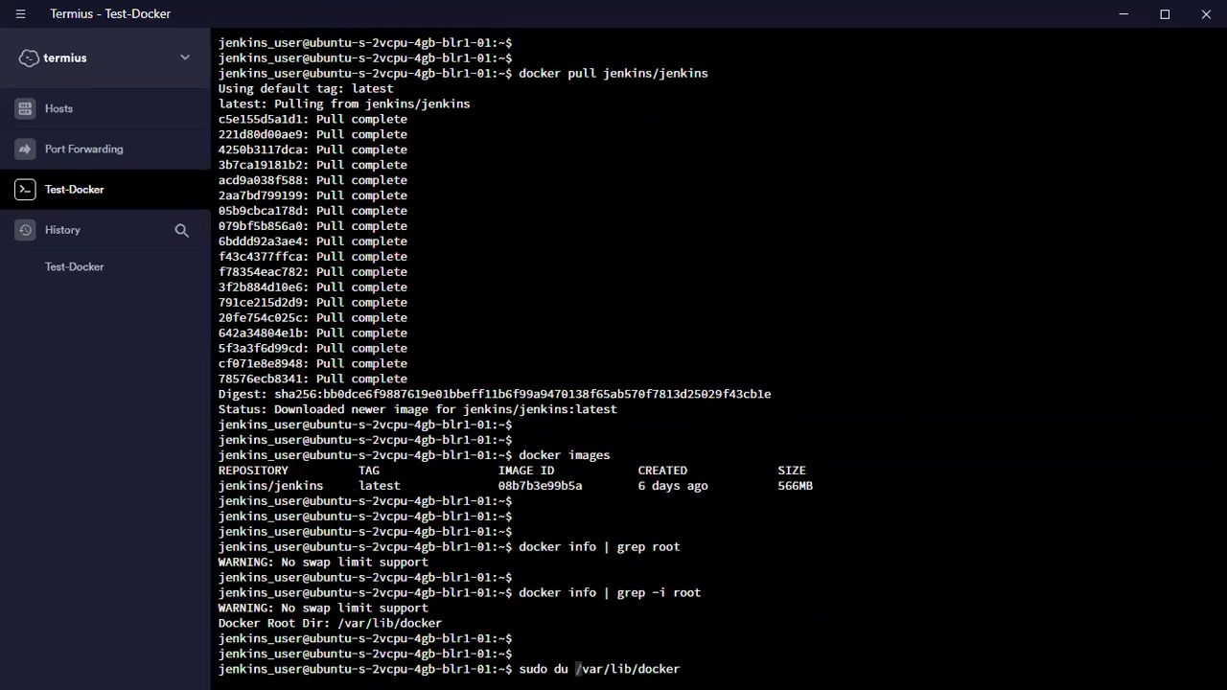
type("-sh")
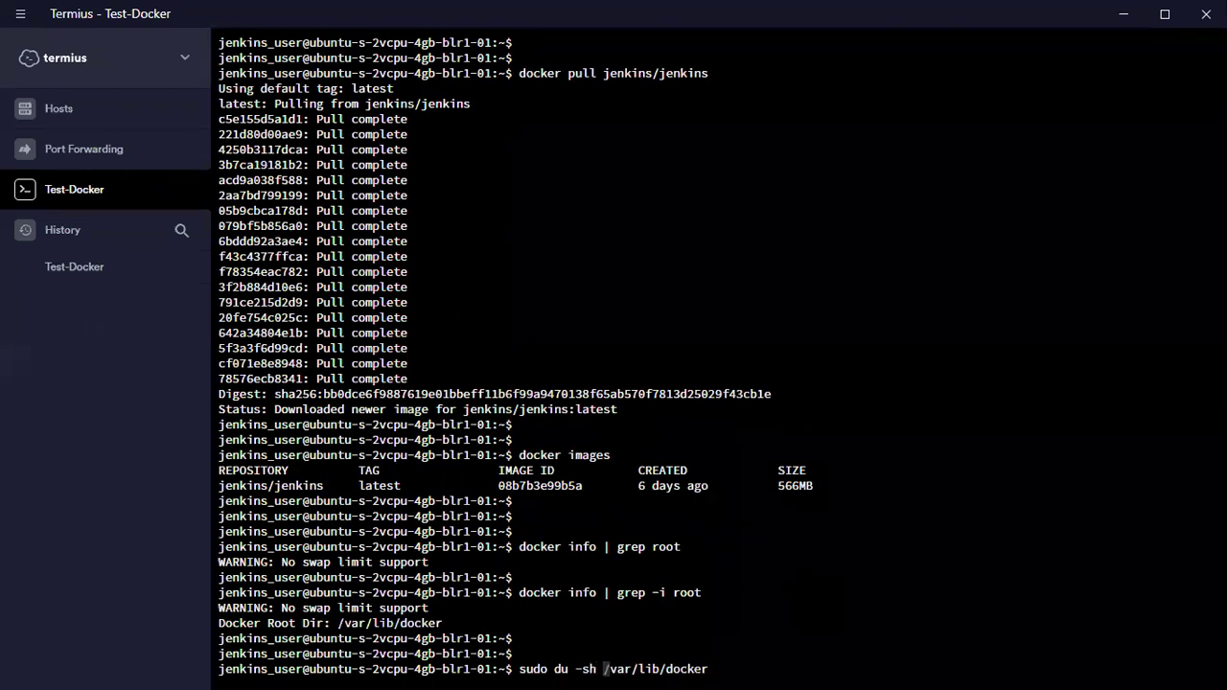
key("Return")
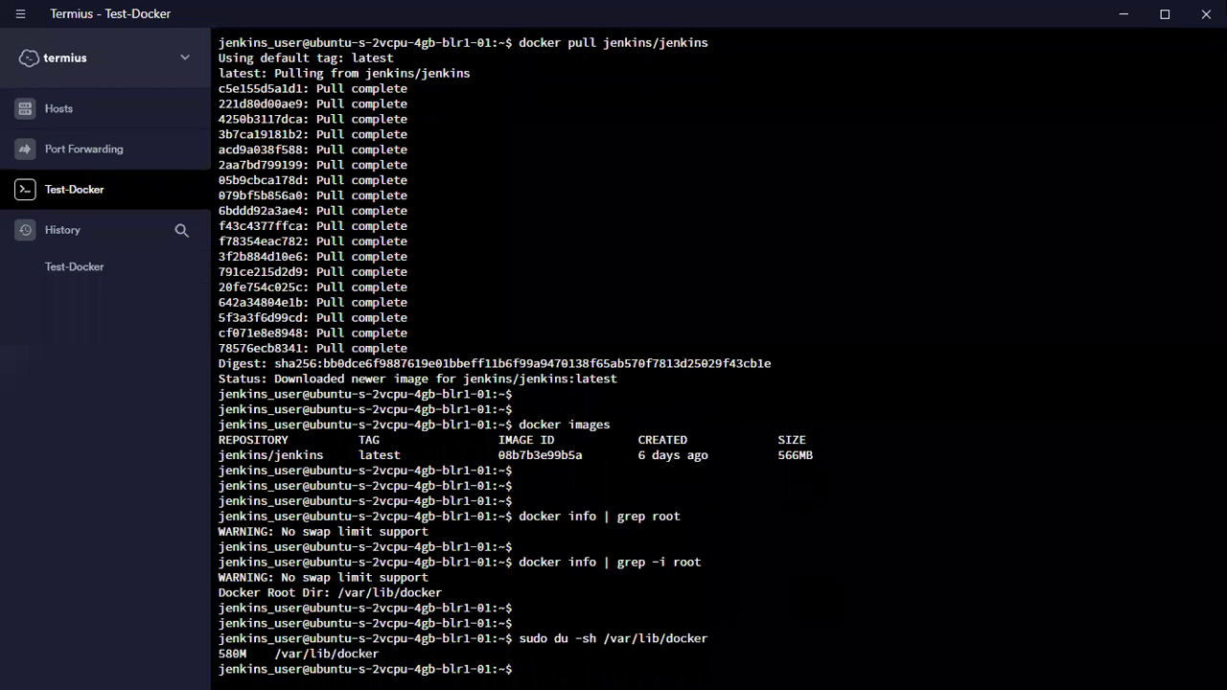
key("Return")
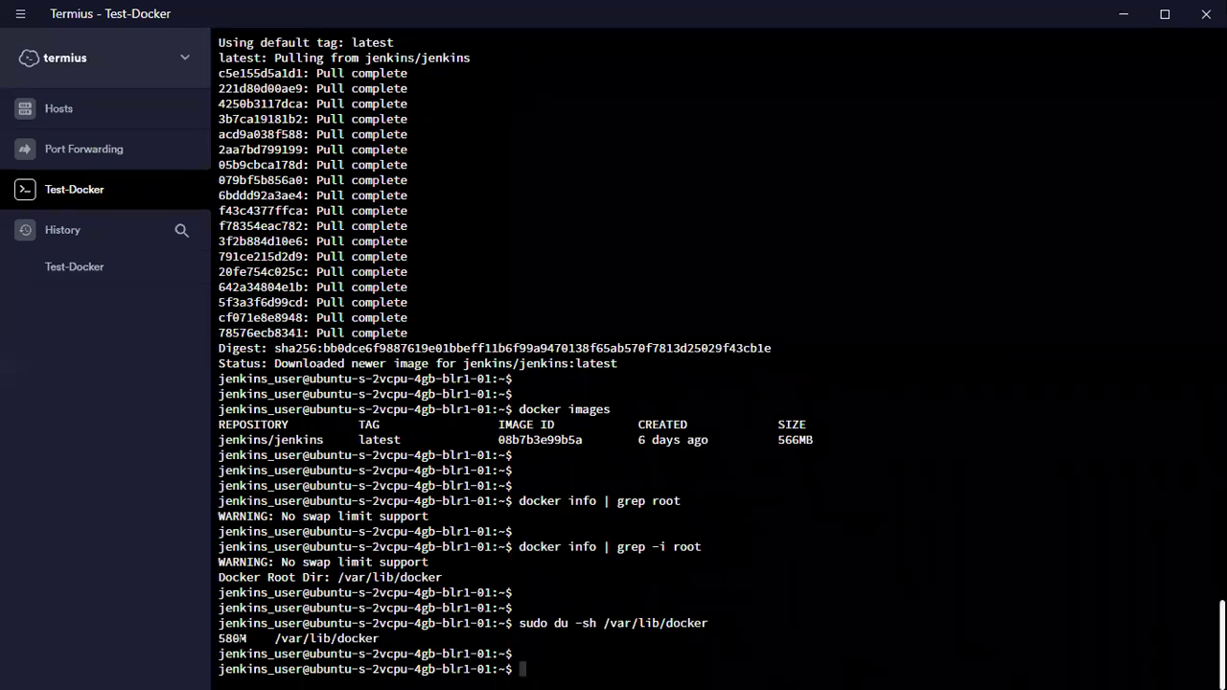
Highlight the 580M size figure and the /docker part of the path
left_click_drag(218, 639, 274, 639)
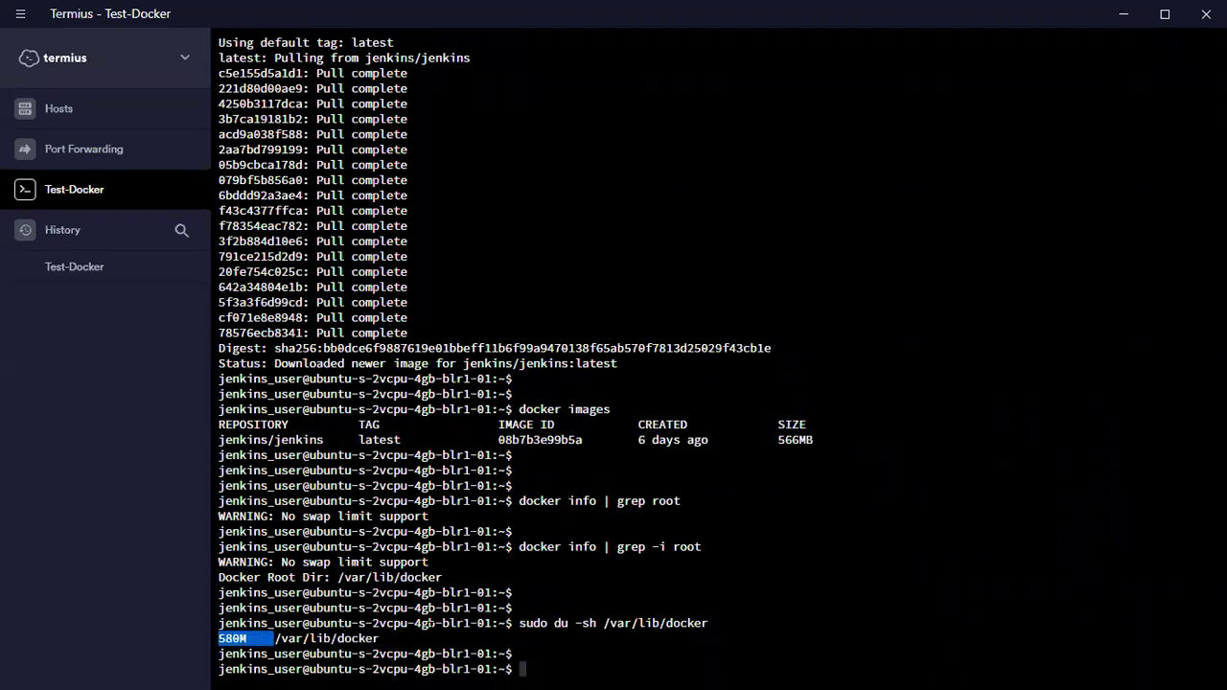
left_click(274, 639)
left_click_drag(381, 638, 330, 639)
left_click(331, 638)
key("Return")
key("Return")
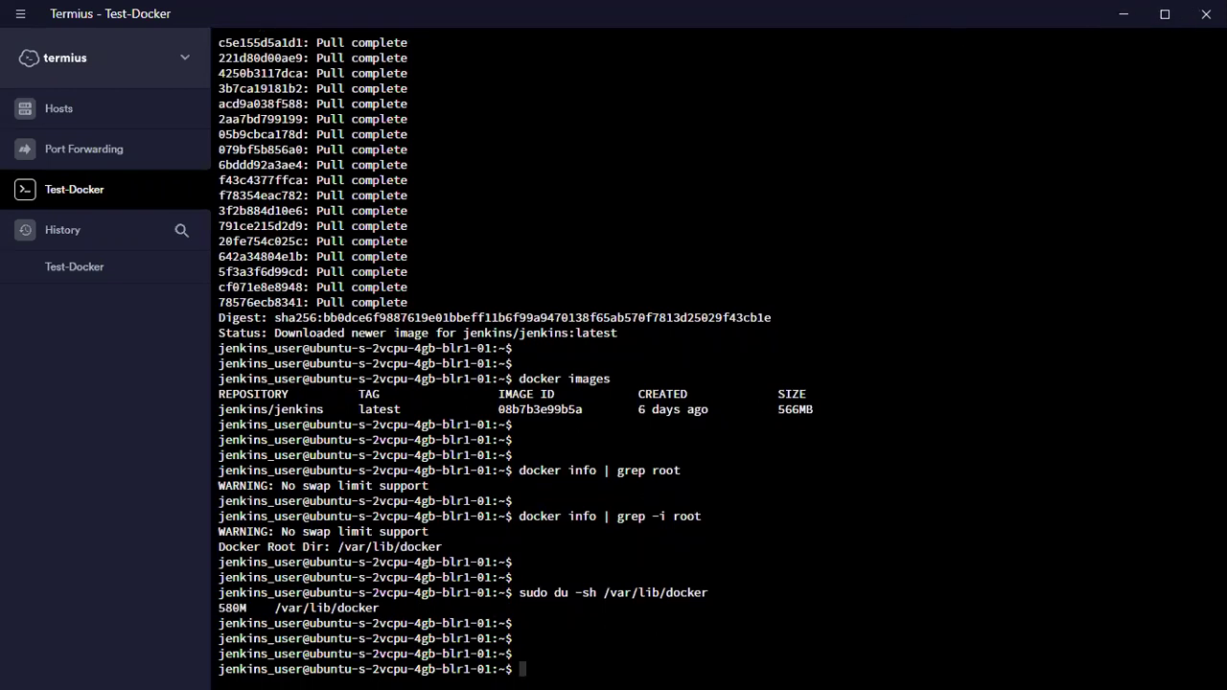
Run 'docker ps' and 'docker images' to confirm no containers and the jenkins/jenkins image
type("docker ps")
key("Return")
key("Return")
key("Return")
type("docker images")
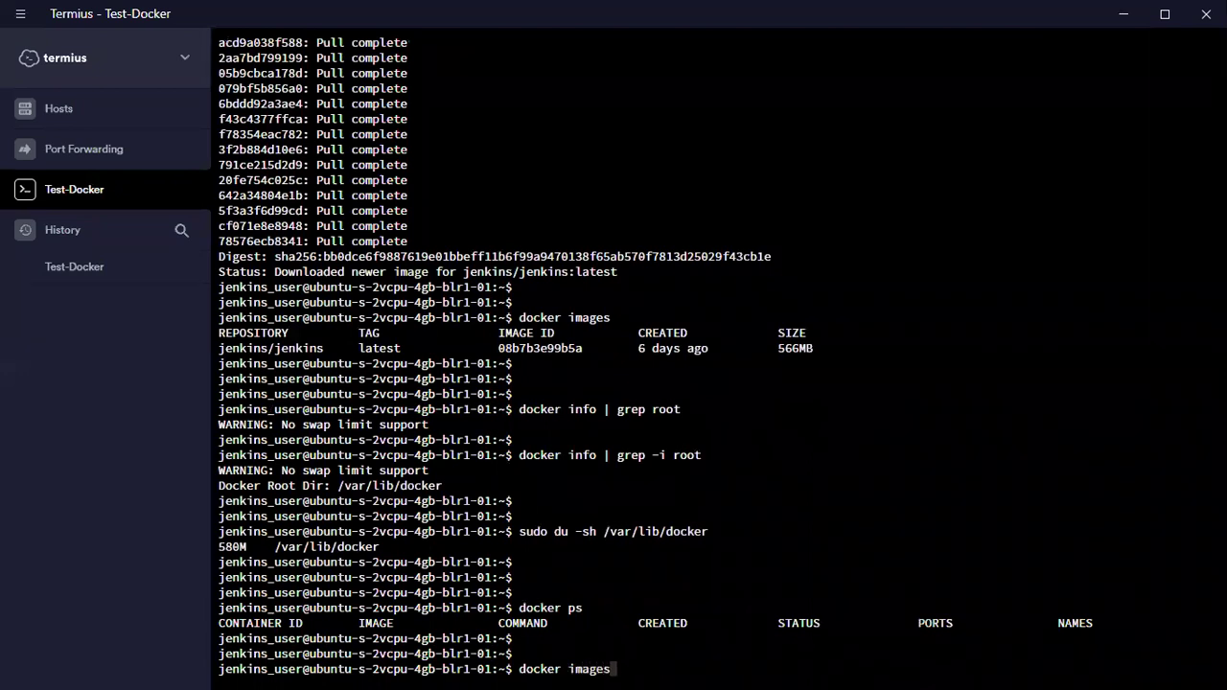
key("Return")
key("Return")
key("Return")
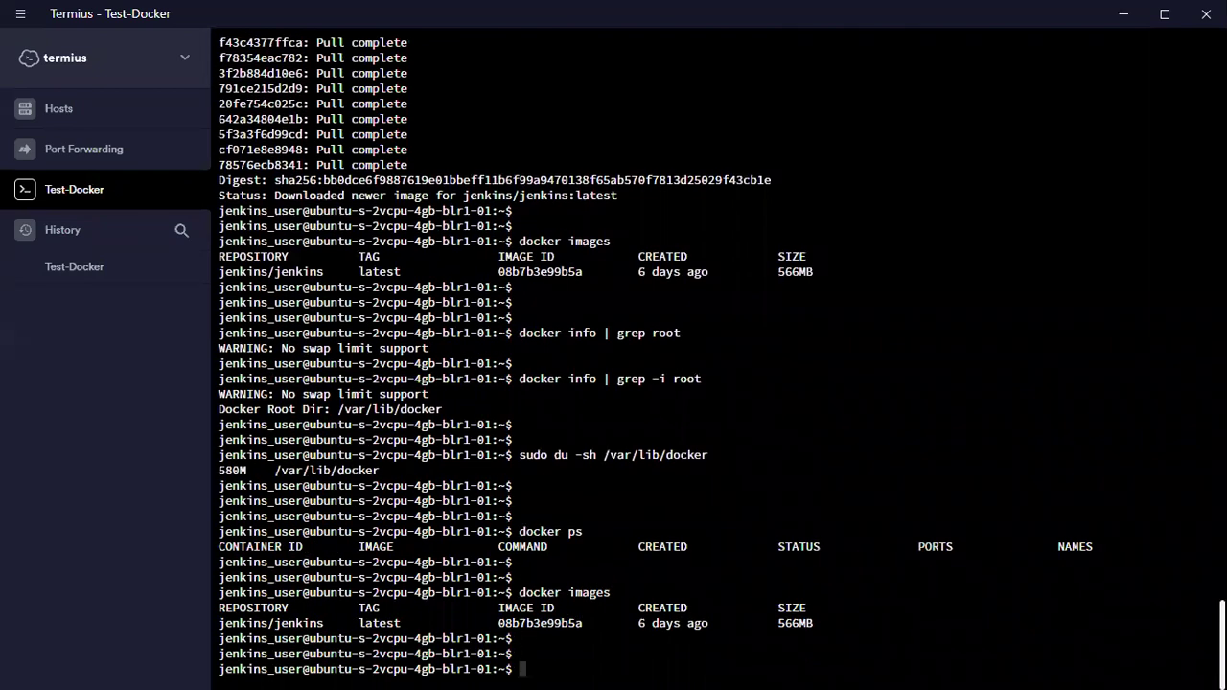
Highlight the jenkins/jenkins image name and turn the recalled command into 'docker run -d'
key("Up")
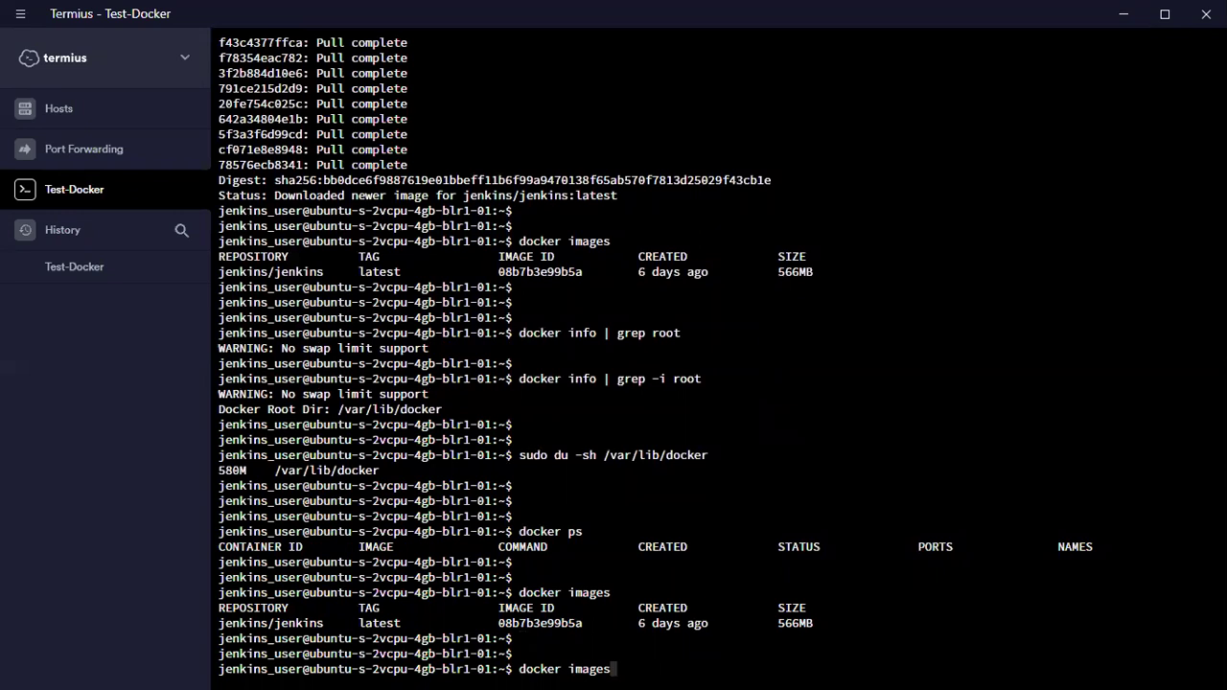
double_click(298, 623)
left_click(298, 624)
double_click(298, 623)
left_click(223, 624, "shift")
key("ctrl+c")
left_click(287, 623)
key("BackSpace")
key("BackSpace")
key("BackSpace")
key("BackSpace")
key("BackSpace")
key("BackSpace")
type("run")
type(" -")
type("d")
Replace the detach flag with the port mapping -p 8080:8080 in the docker run command
key("BackSpace")
type("p 8080")
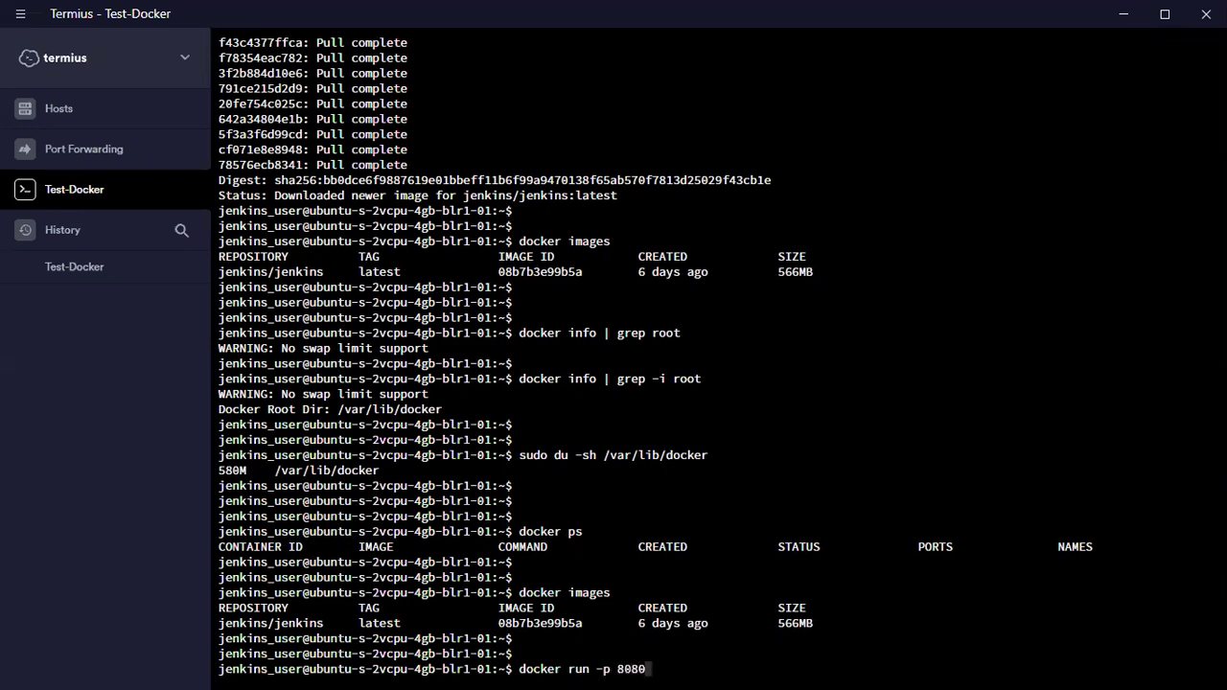
type(":8080")
double_click(638, 668)
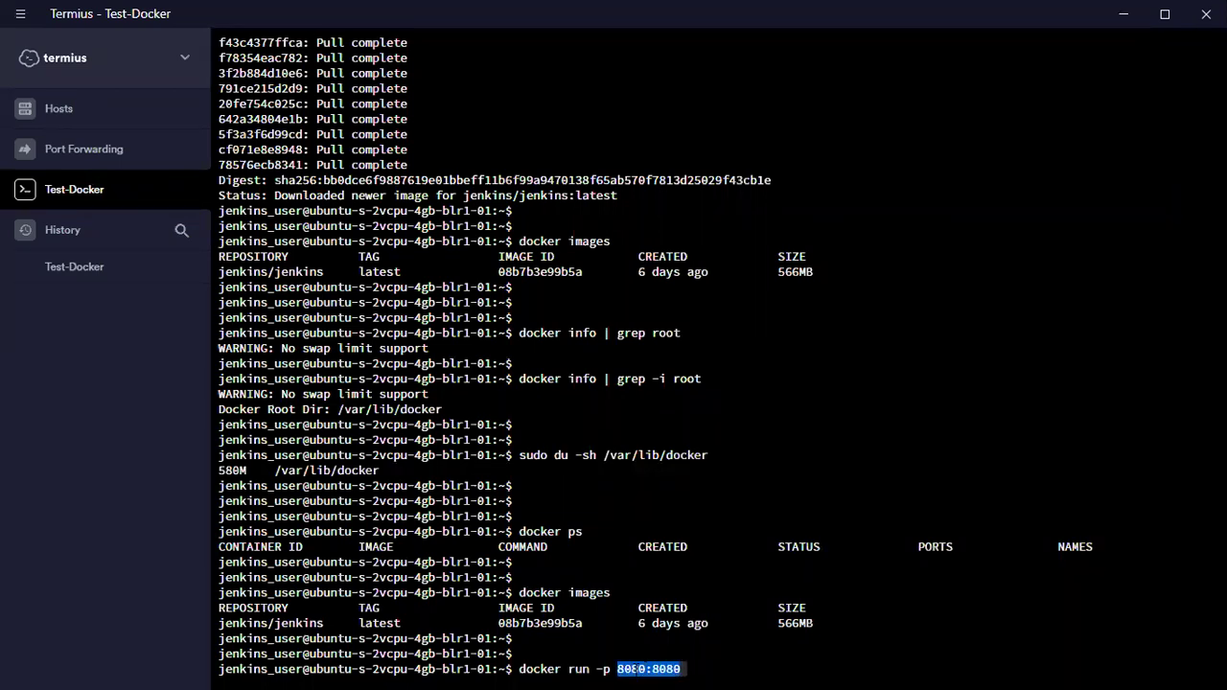
left_click(668, 668)
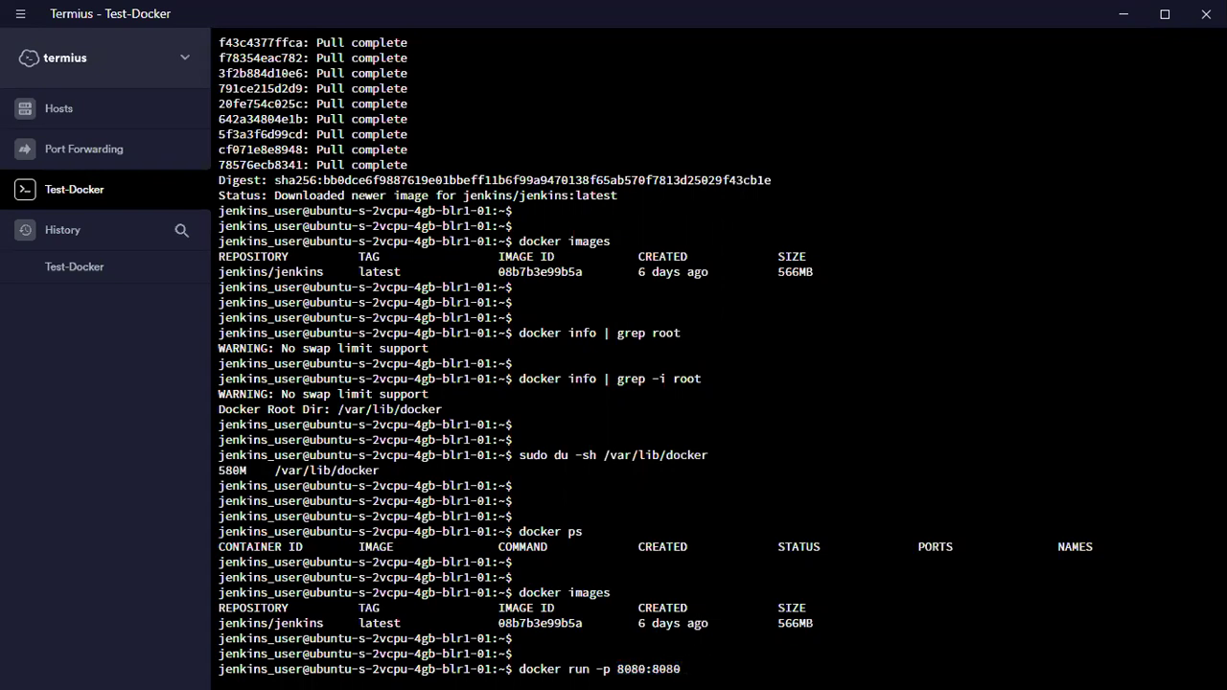
double_click(672, 669)
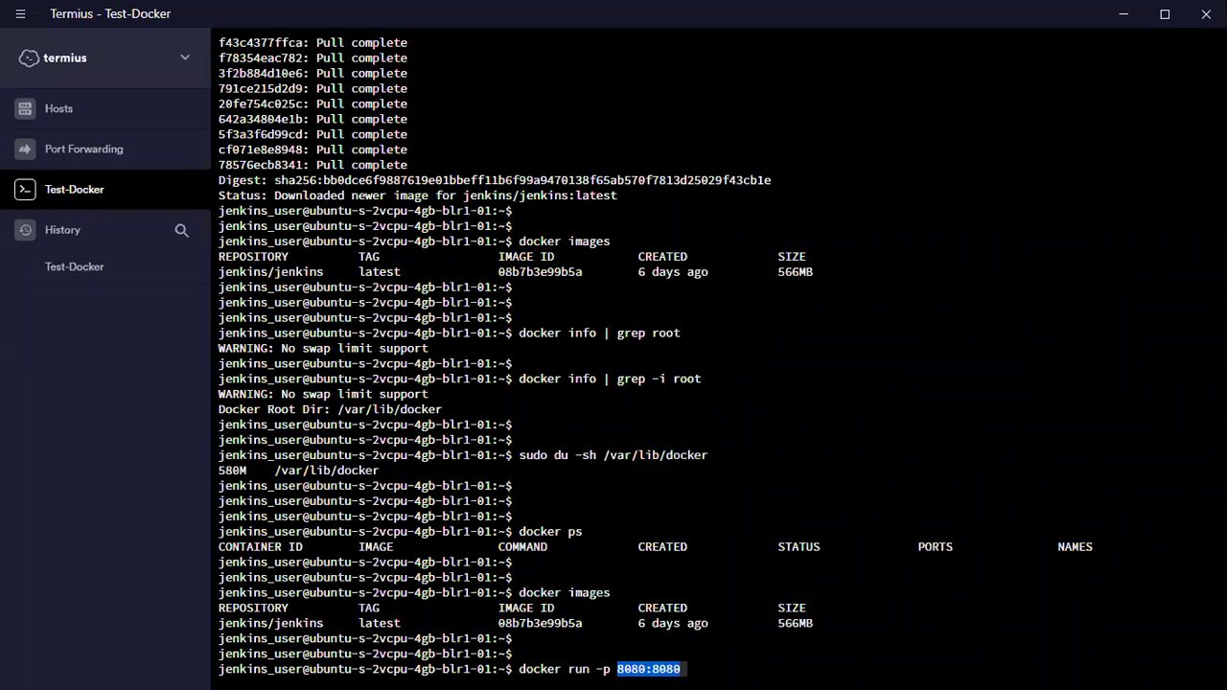
left_click(640, 669)
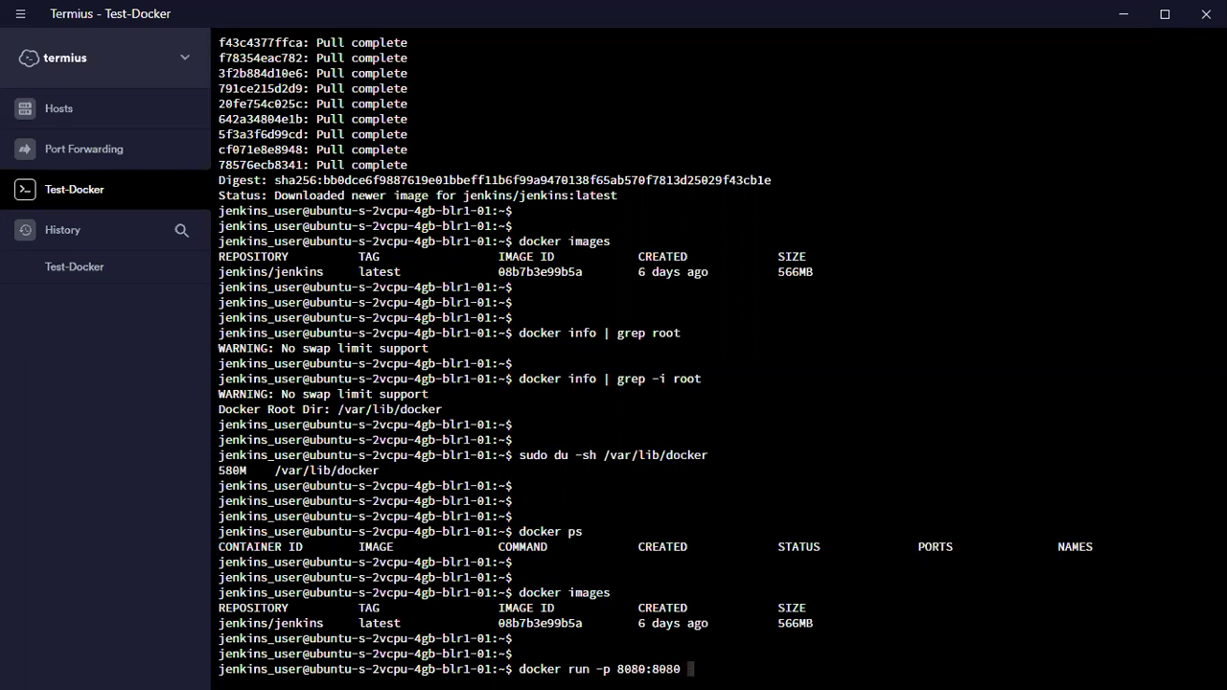
key("BackSpace")
Add the jenkins/jenkins image and --name jenkins_container to the command
double_click(270, 623)
right_click(271, 623)
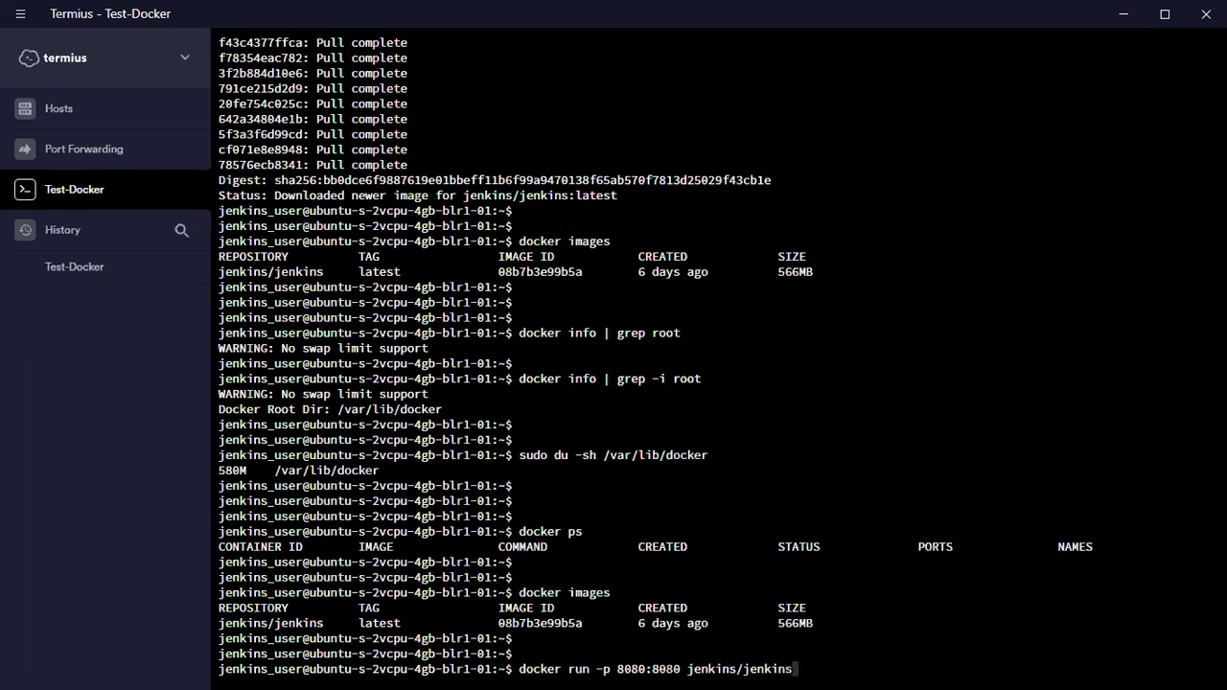
key("Left")
key("Left")
key("Left")
key("Left")
key("Left")
key("Left")
key("Left")
key("Left")
key("Left")
key("Left")
key("Left")
key("Left")
key("Left")
key("Left")
key("Left")
key("Left")
key("Left")
key("Left")
key("Left")
key("Left")
key("Left")
key("Left")
key("Left")
key("Left")
key("Left")
key("Left")
key("Left")
key("Left")
type("--name ")
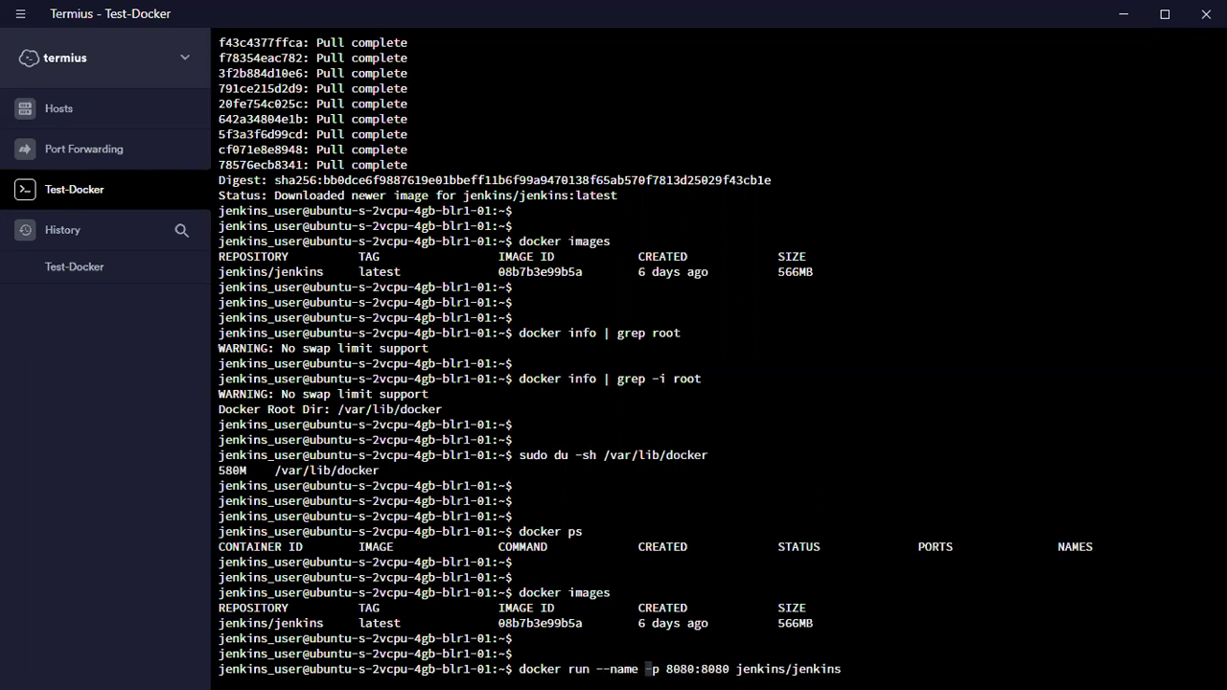
type("jenkins")
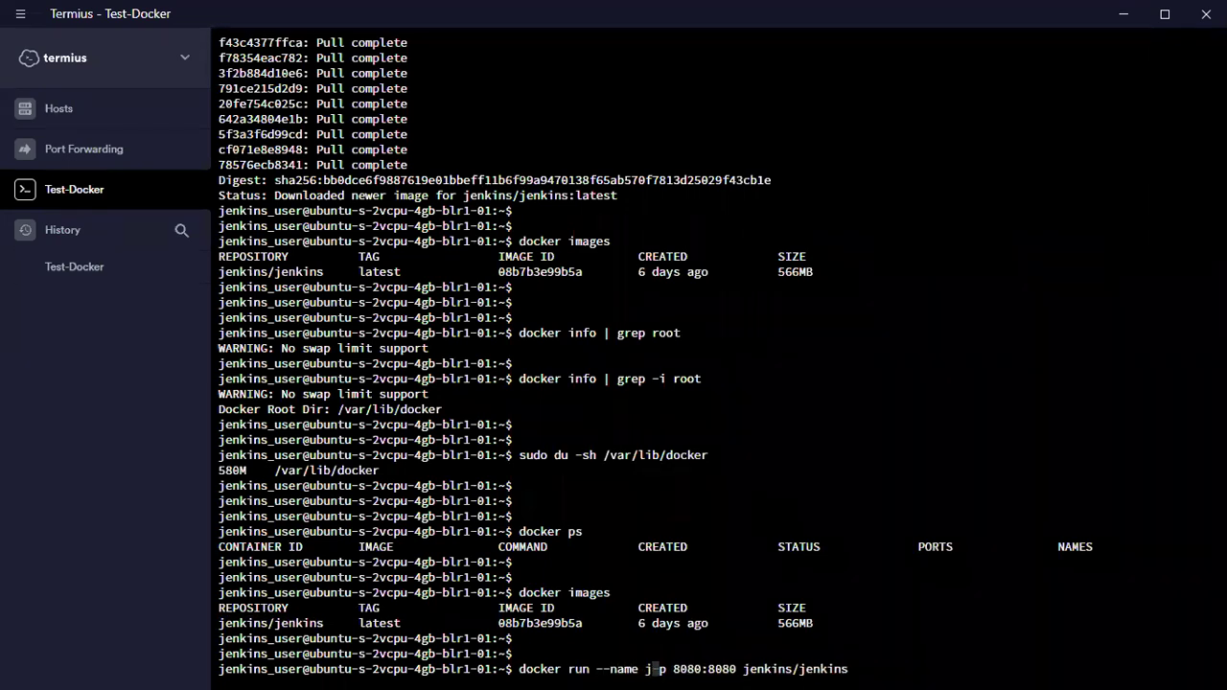
type("_")
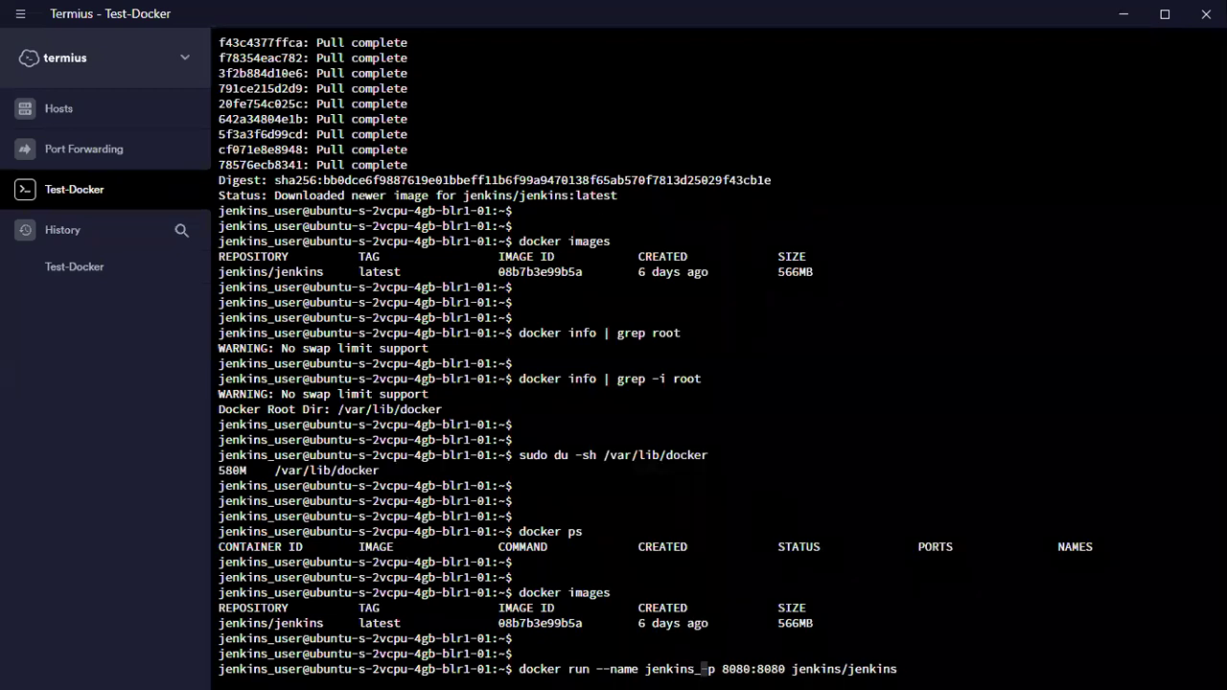
type("containe")
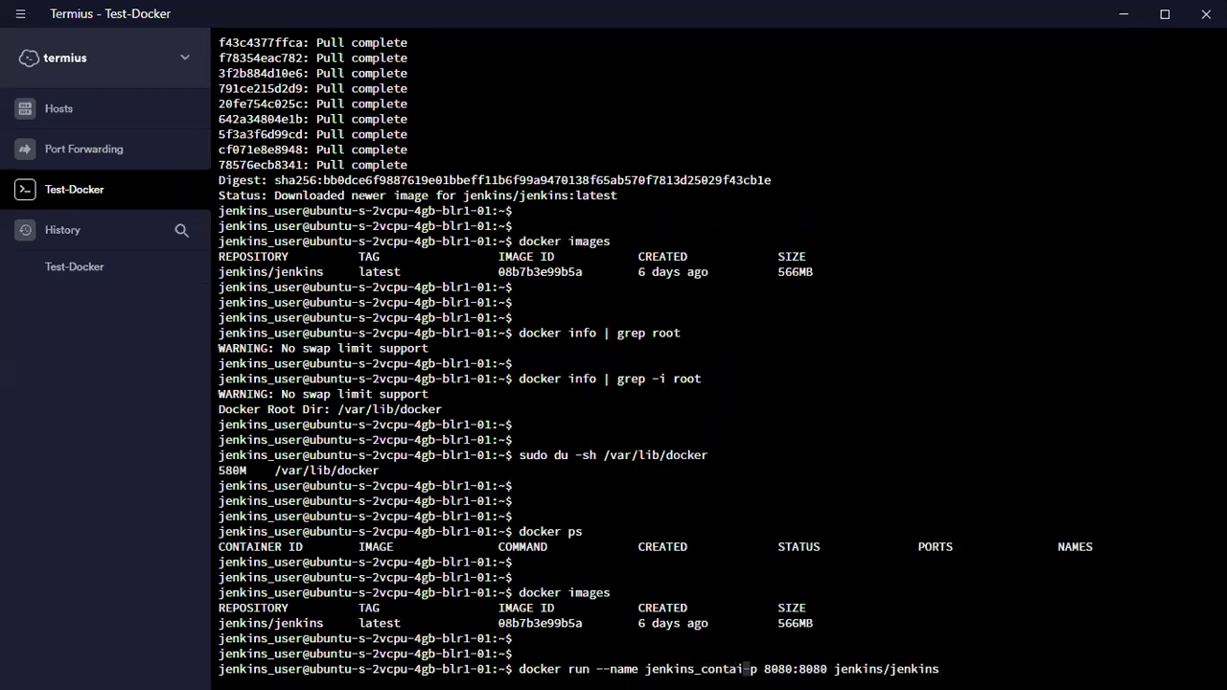
type("r")
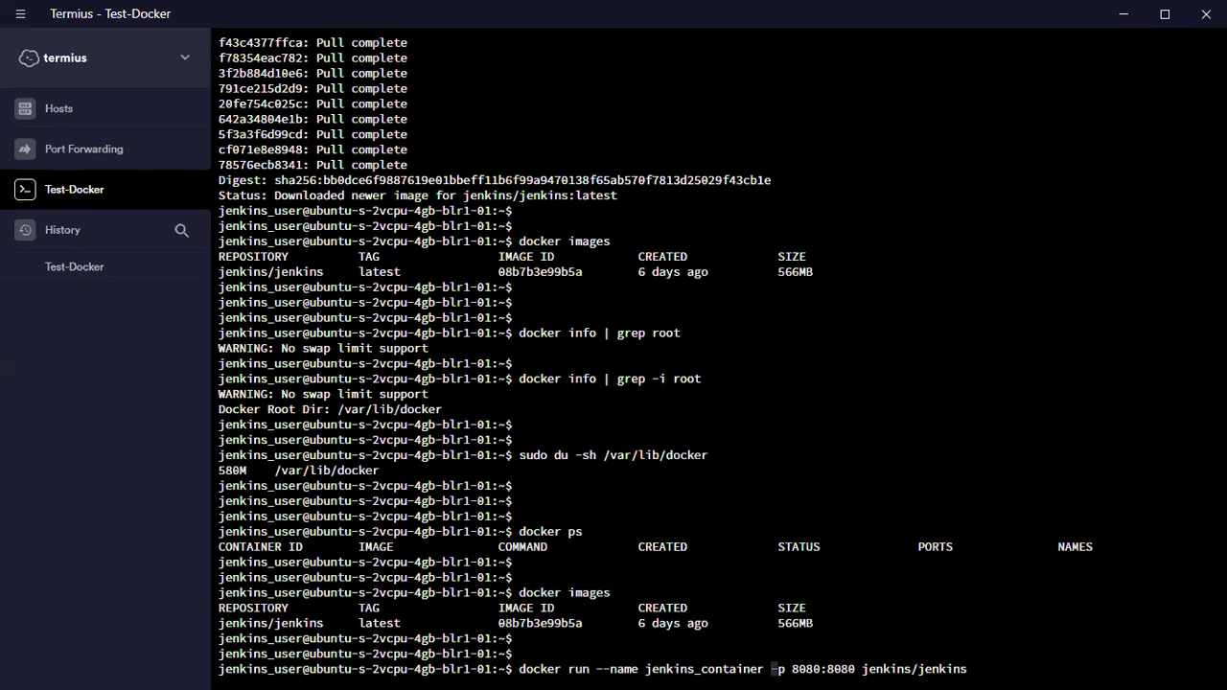
key("ctrl+Right")
key("ctrl+Right")
key("ctrl+Right")
key("ctrl+Right")
key("ctrl+Right")
Launch jenkins_container and select its 'Jenkins is fully up and running' log line
key("Return")
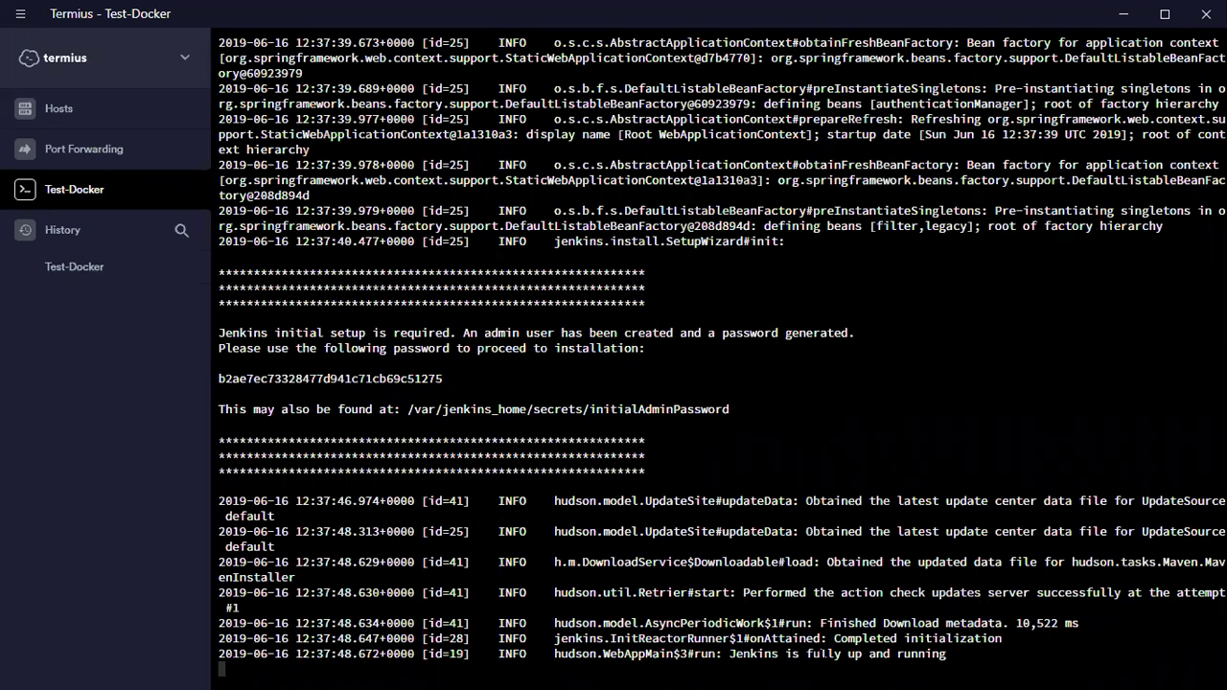
triple_click(826, 653)
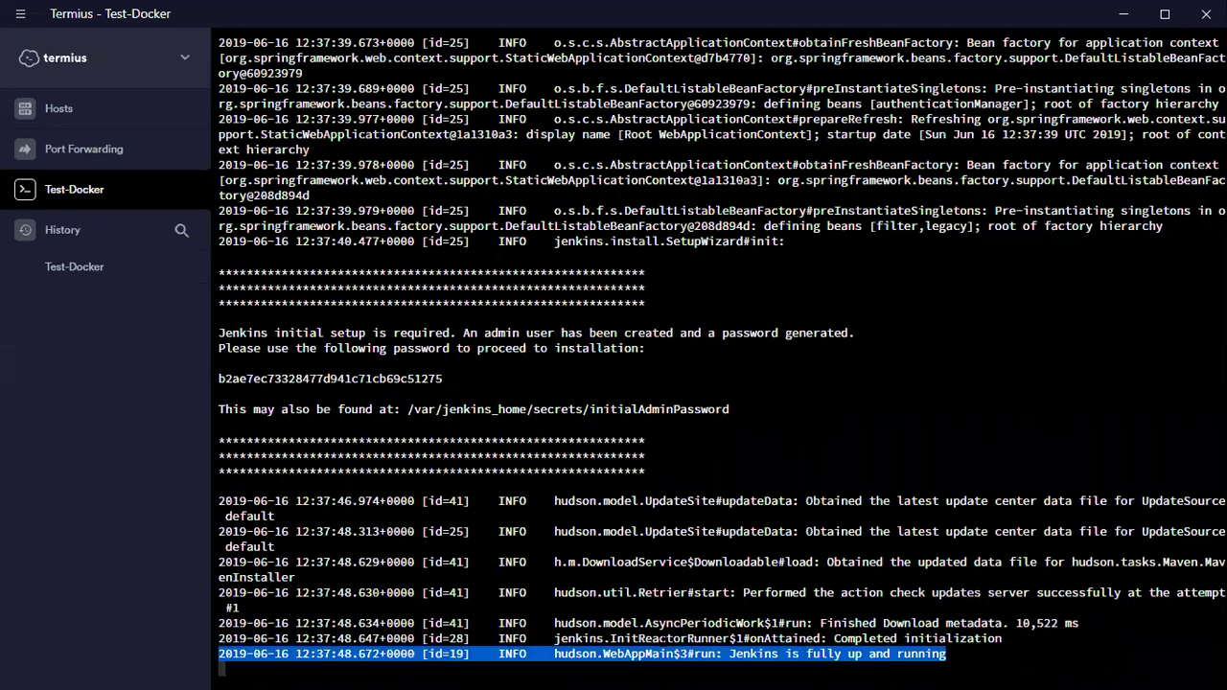
key("ctrl+c")
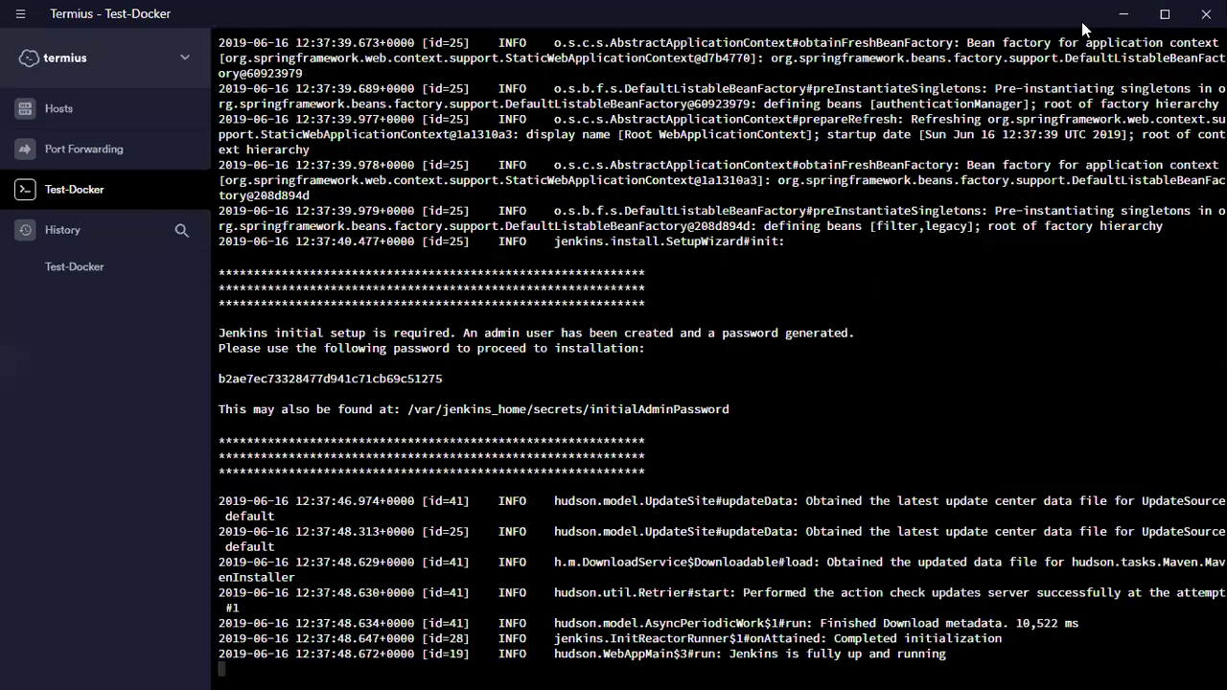
Open a new Firefox tab, then return to Termius and scroll the Jenkins log
left_click(1125, 20)
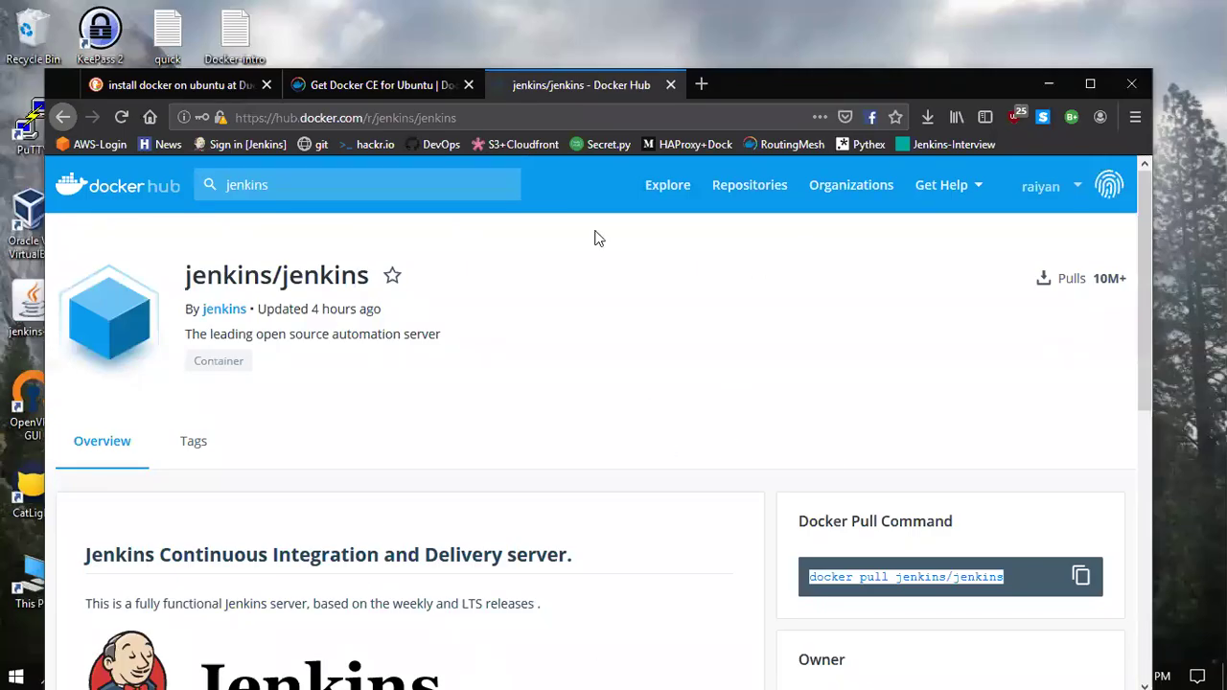
left_click(702, 85)
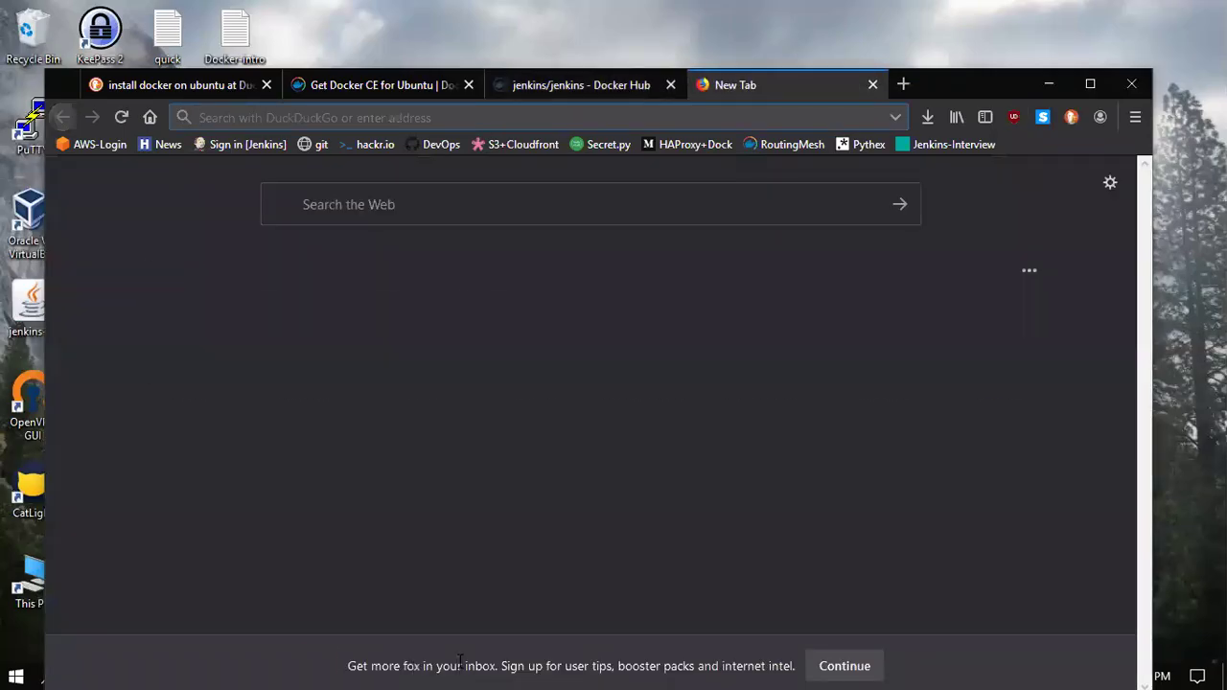
key("alt+Tab")
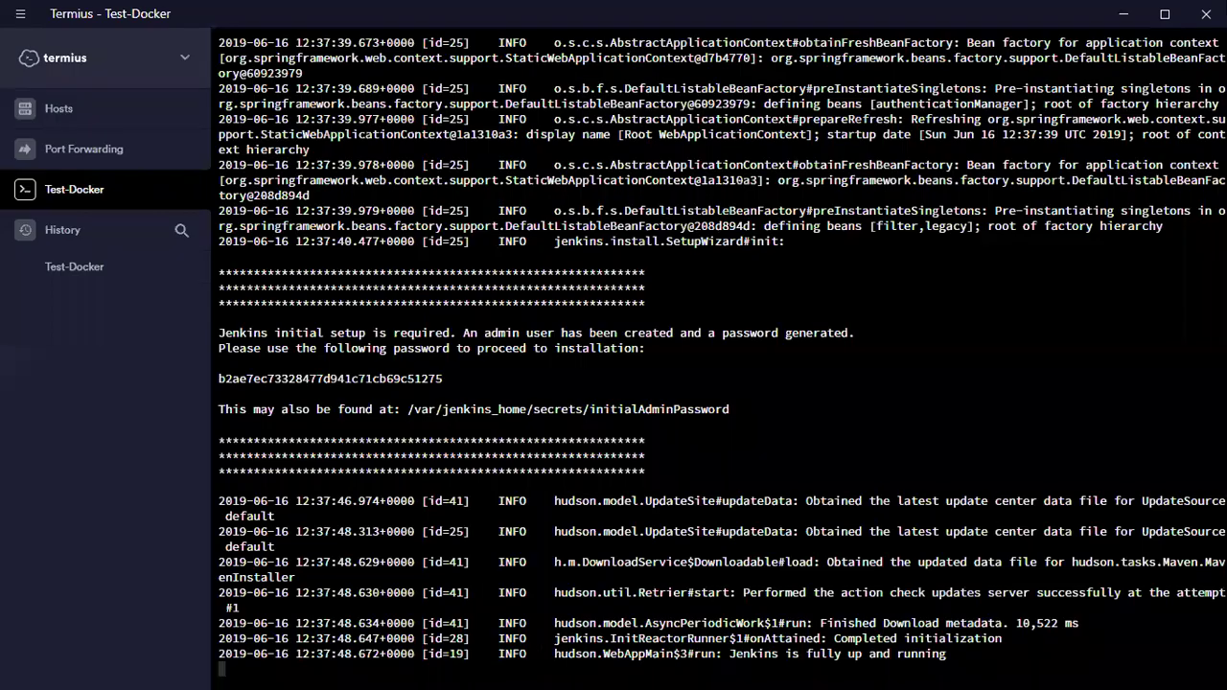
scroll(719, 355, "up", 18)
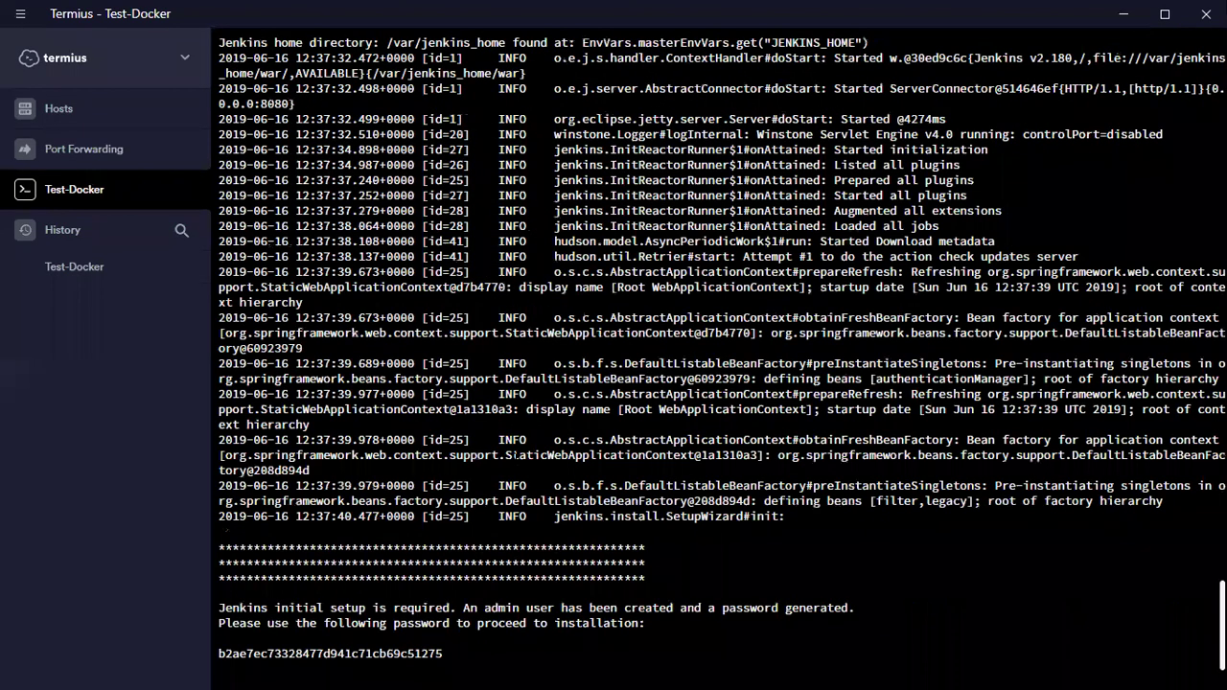
scroll(719, 355, "up", 4)
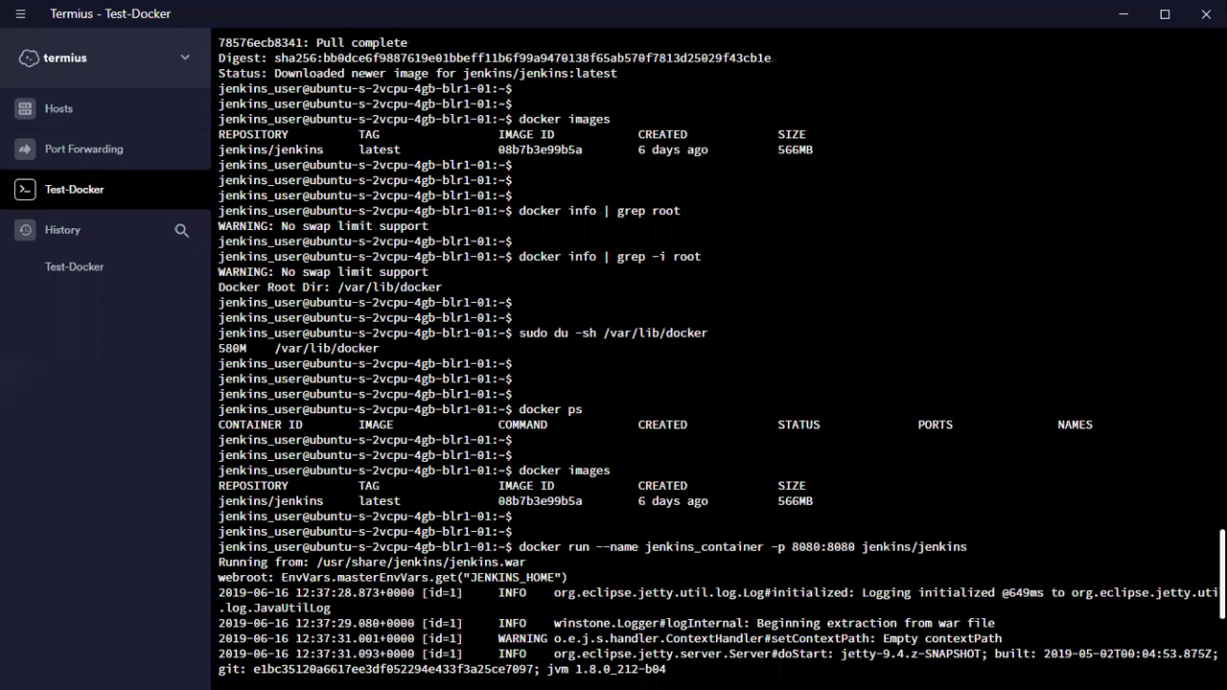
scroll(719, 355, "down", 20)
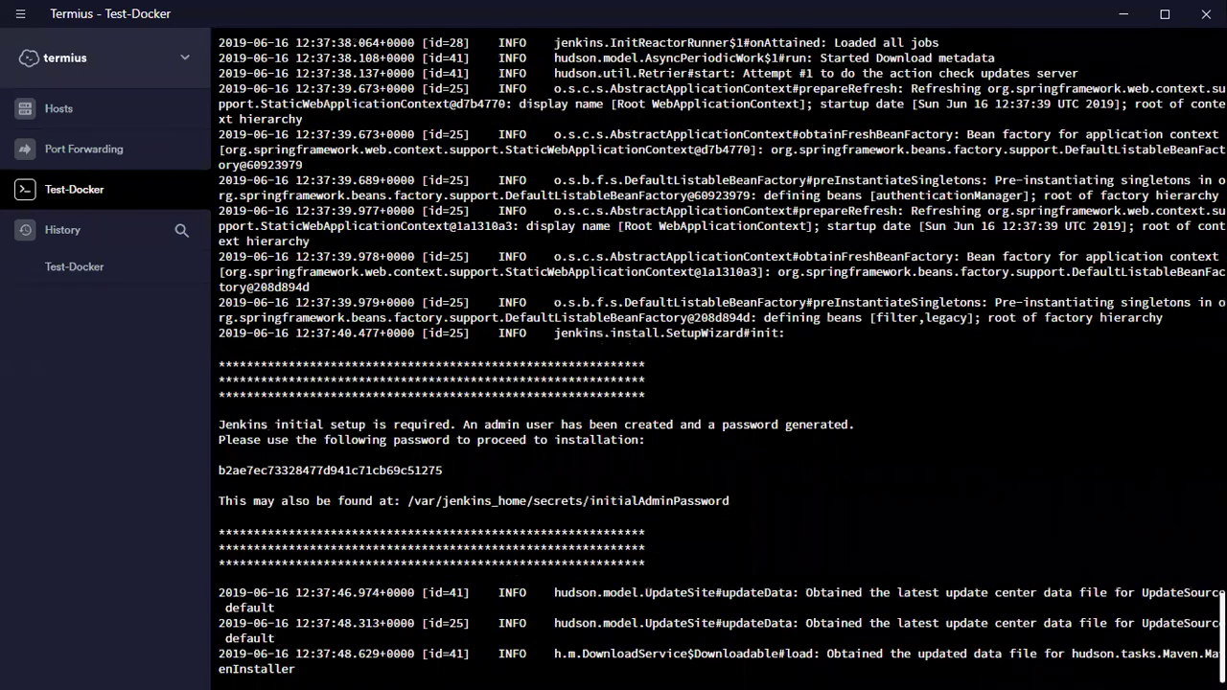
Bring Firefox back in front and open the Windows Start menu
left_click(1124, 14)
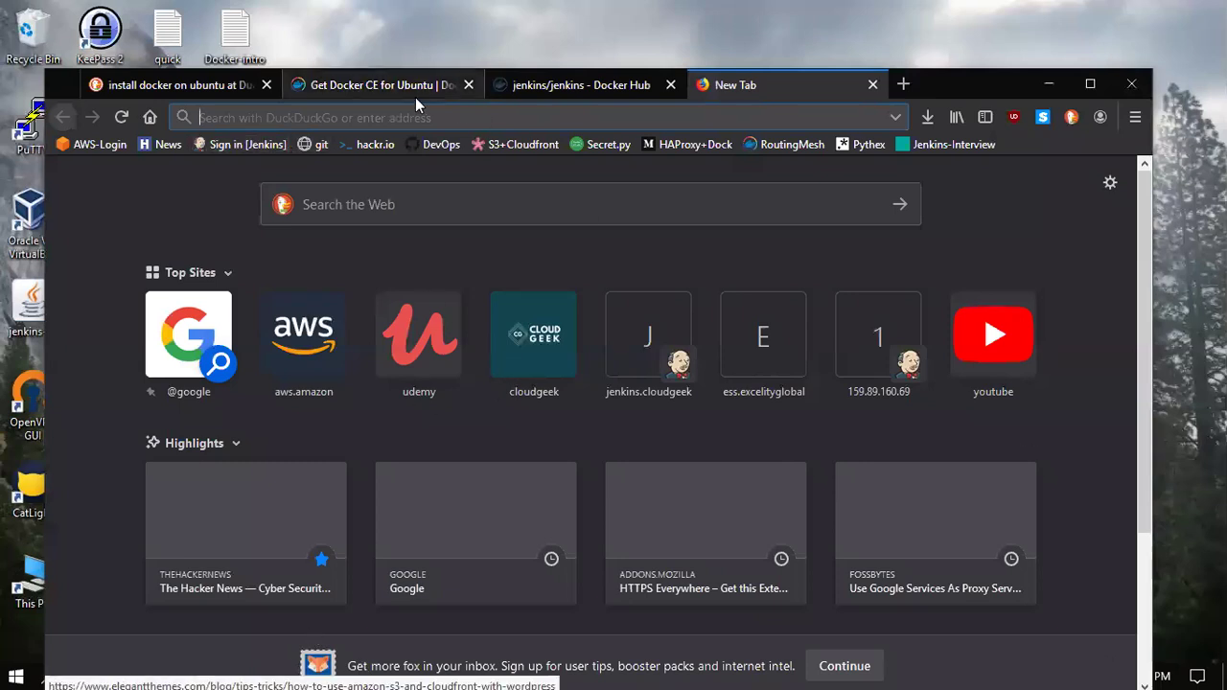
key("alt+Tab")
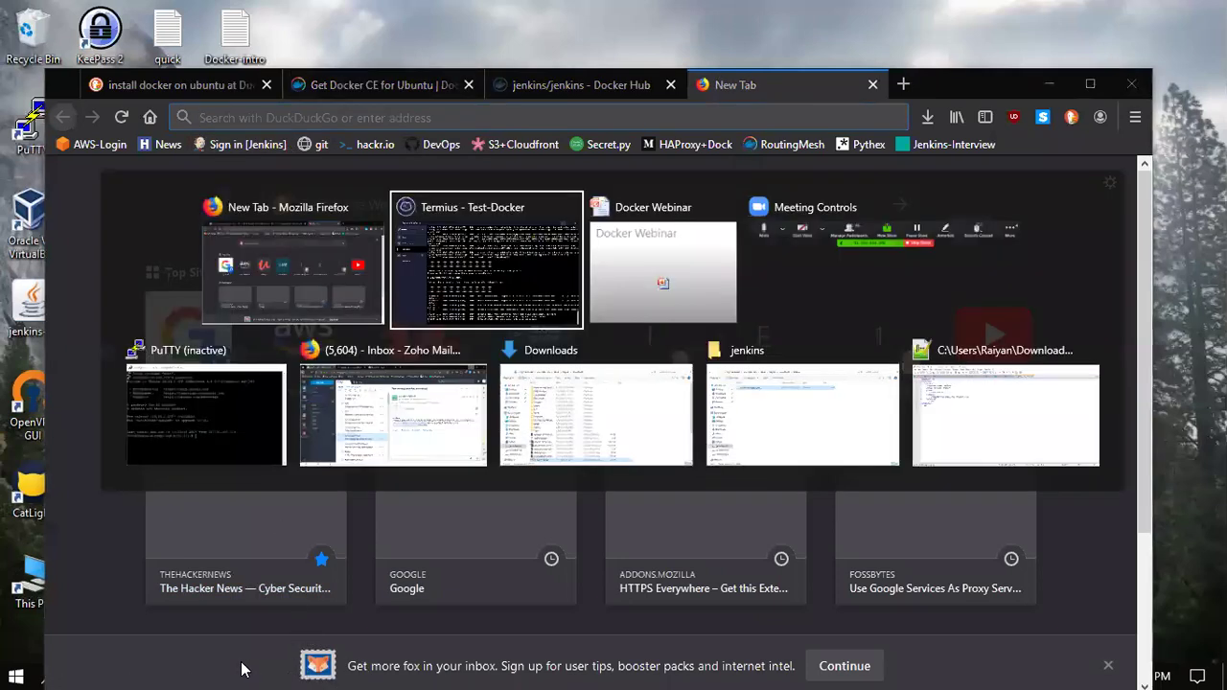
key("alt+Tab")
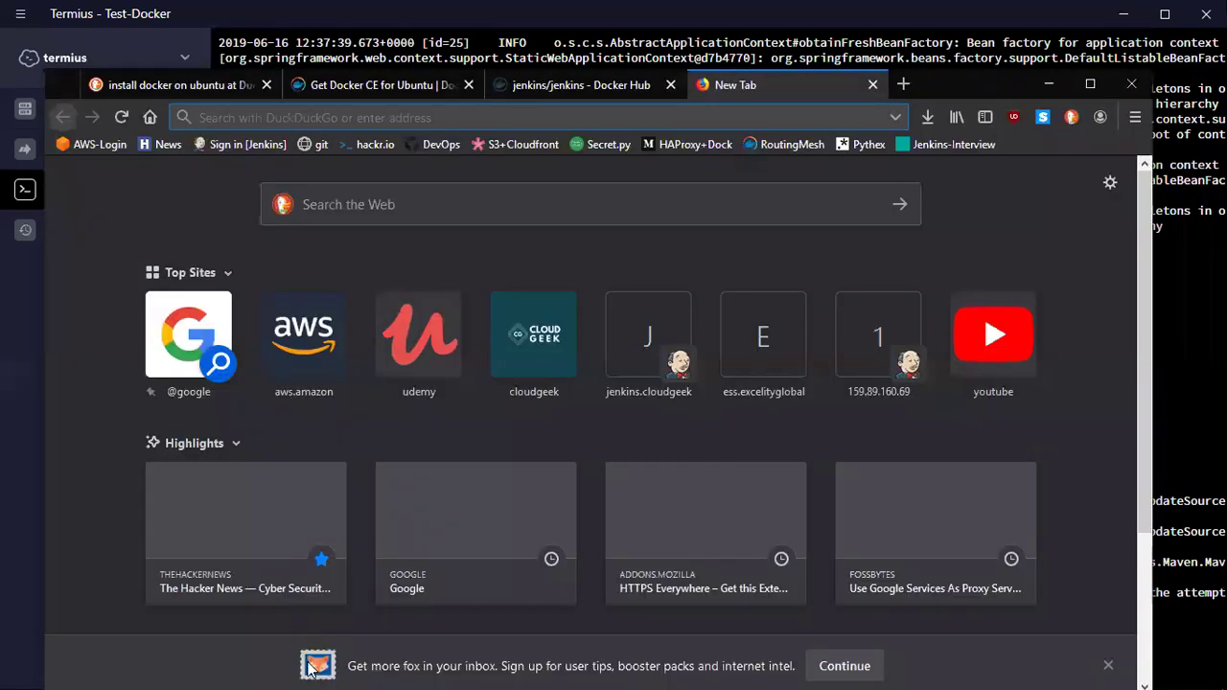
mouse_move(286, 668)
key("super")
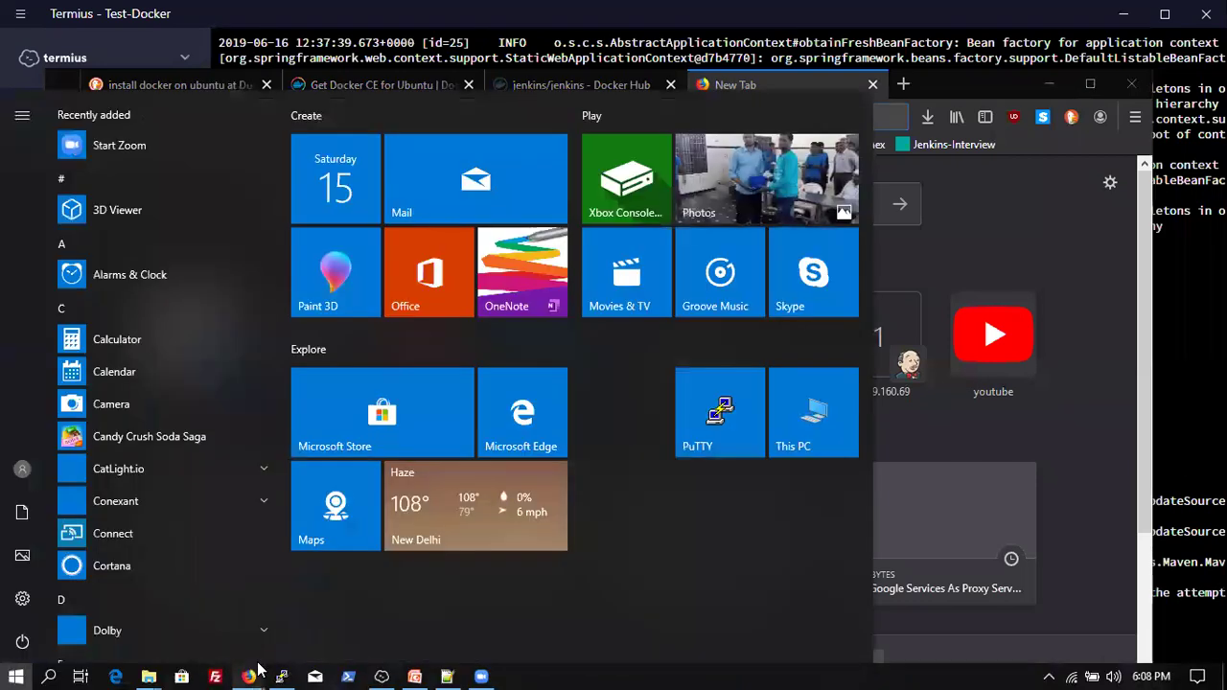
Copy the Test-Docker droplet IP 142.93.220.126 from DigitalOcean in the other Firefox window
mouse_move(249, 676)
left_click(151, 603)
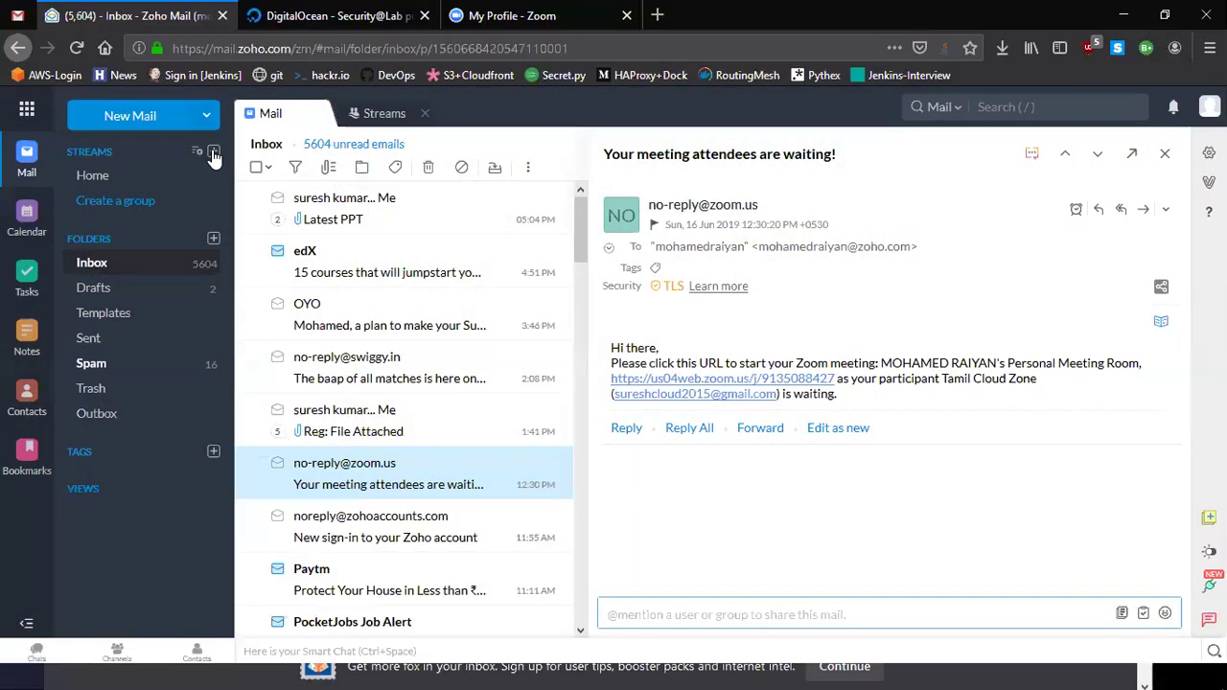
left_click(1170, 22)
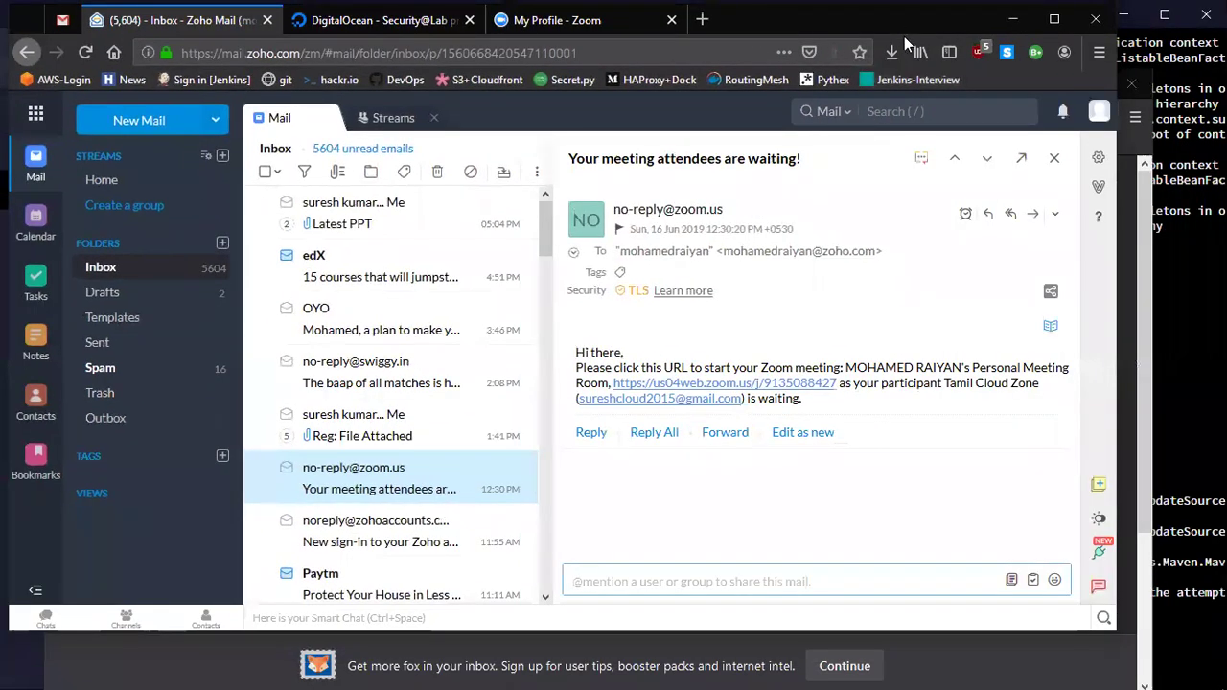
left_click_drag(904, 36, 904, 126)
left_click(383, 109)
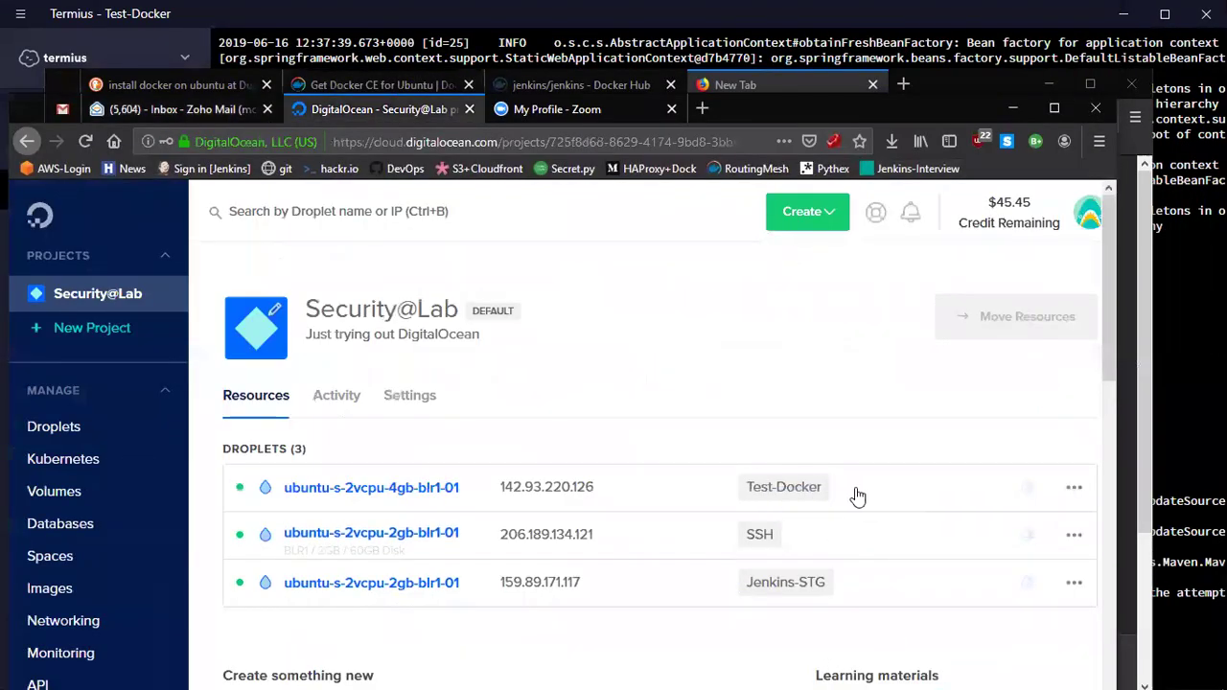
left_click(606, 487)
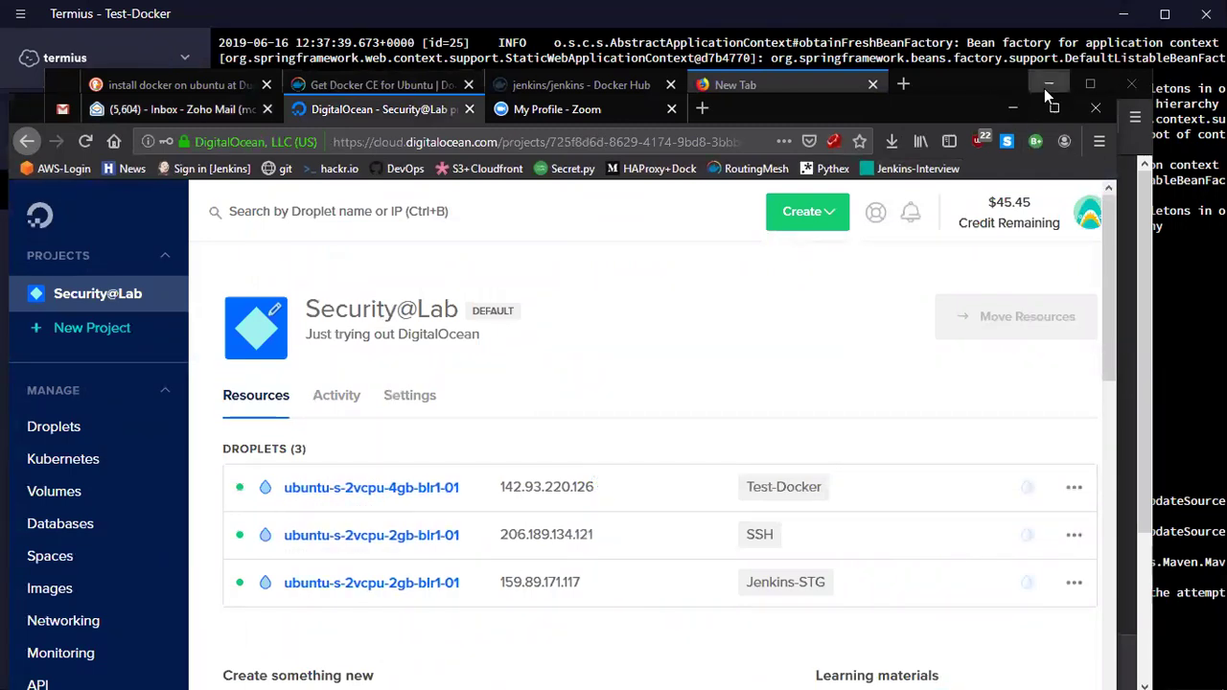
left_click(1013, 108)
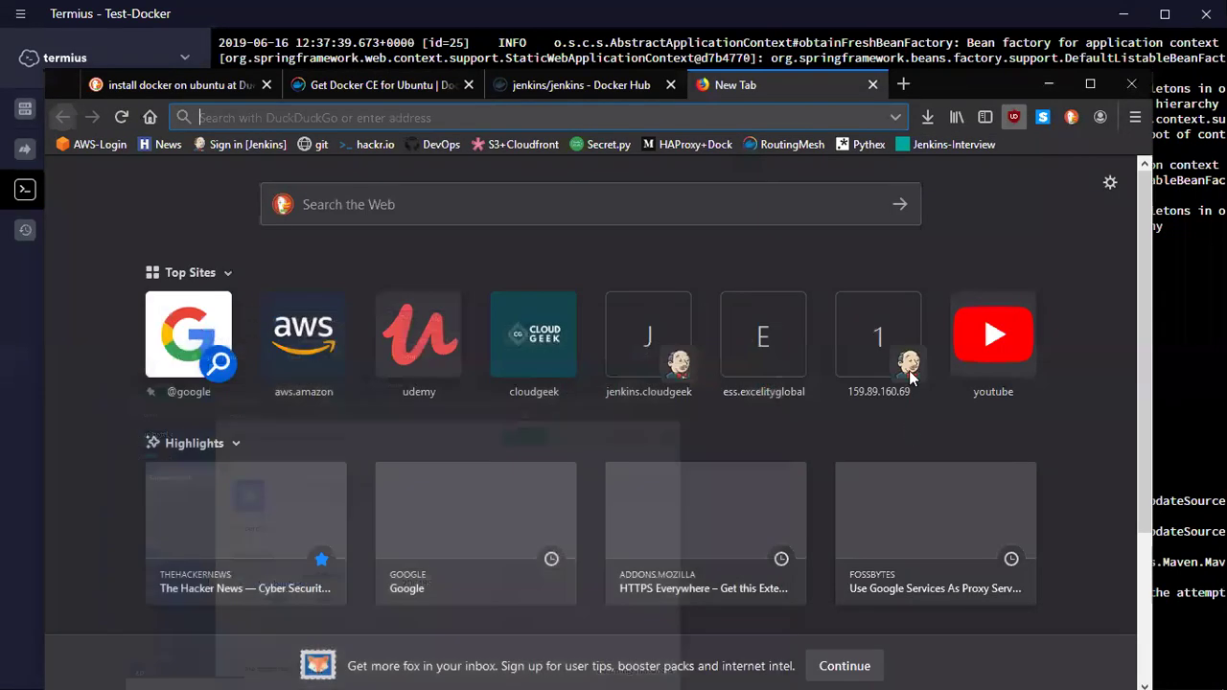
Load Jenkins at 142.93.220.126:8080 and focus the Administrator password field
left_click(504, 114)
key("ctrl+v")
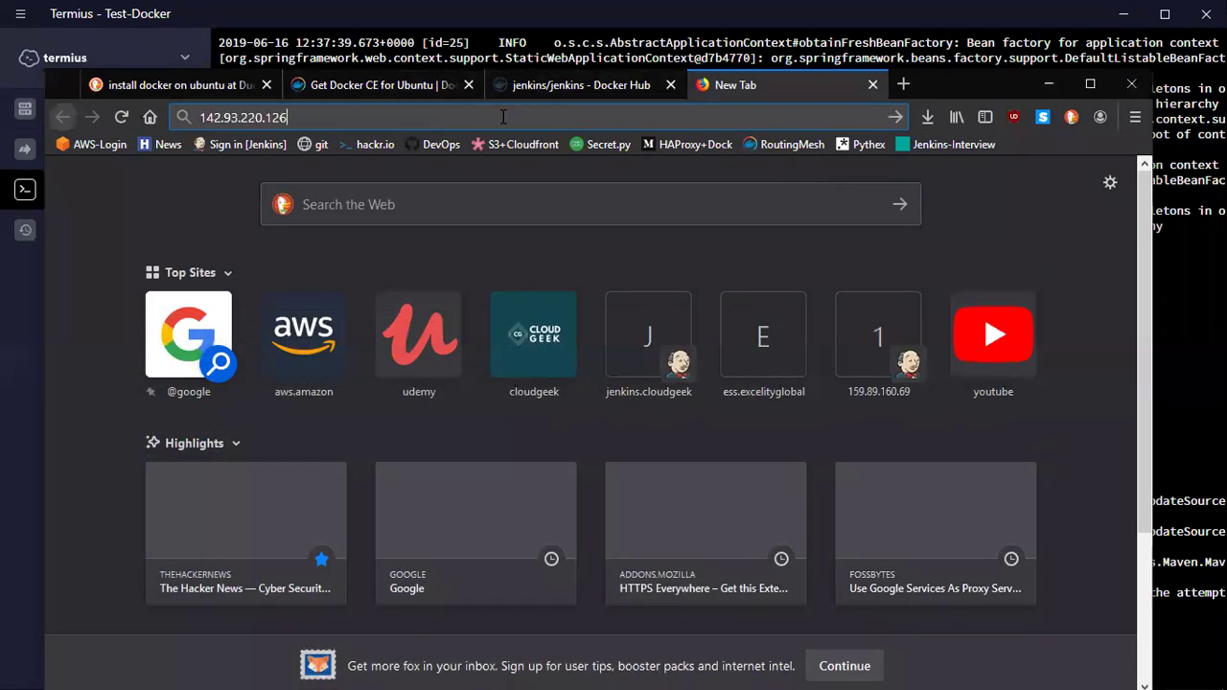
type(":8080")
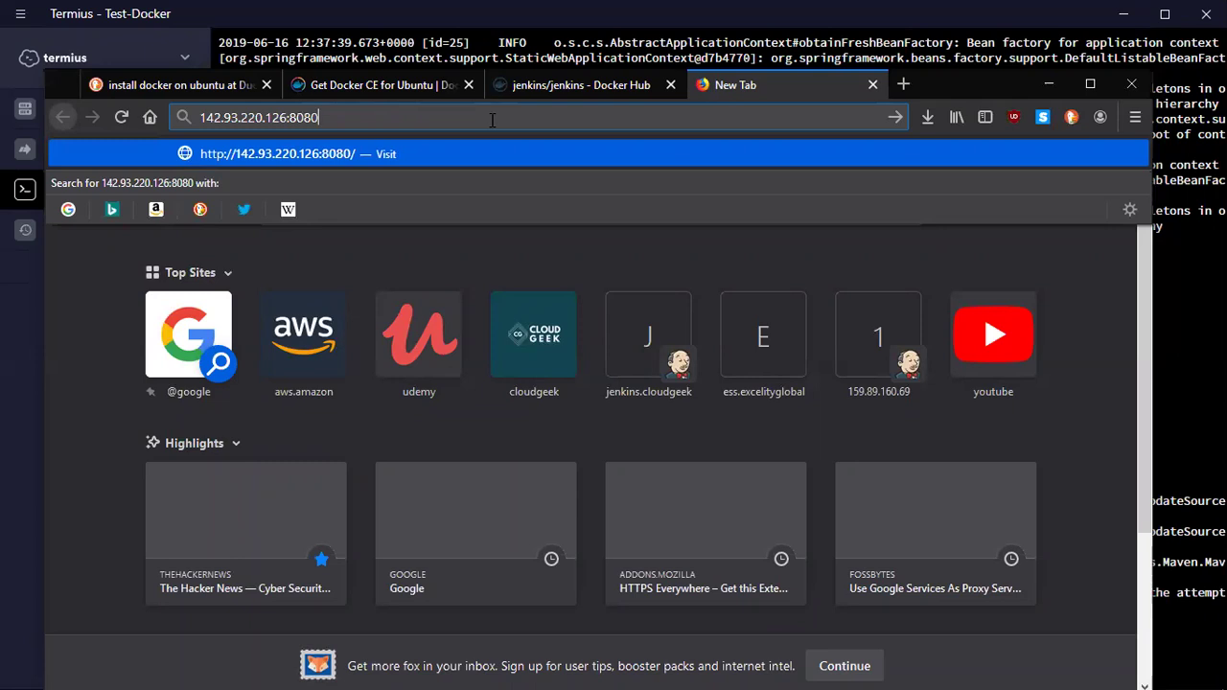
key("Return")
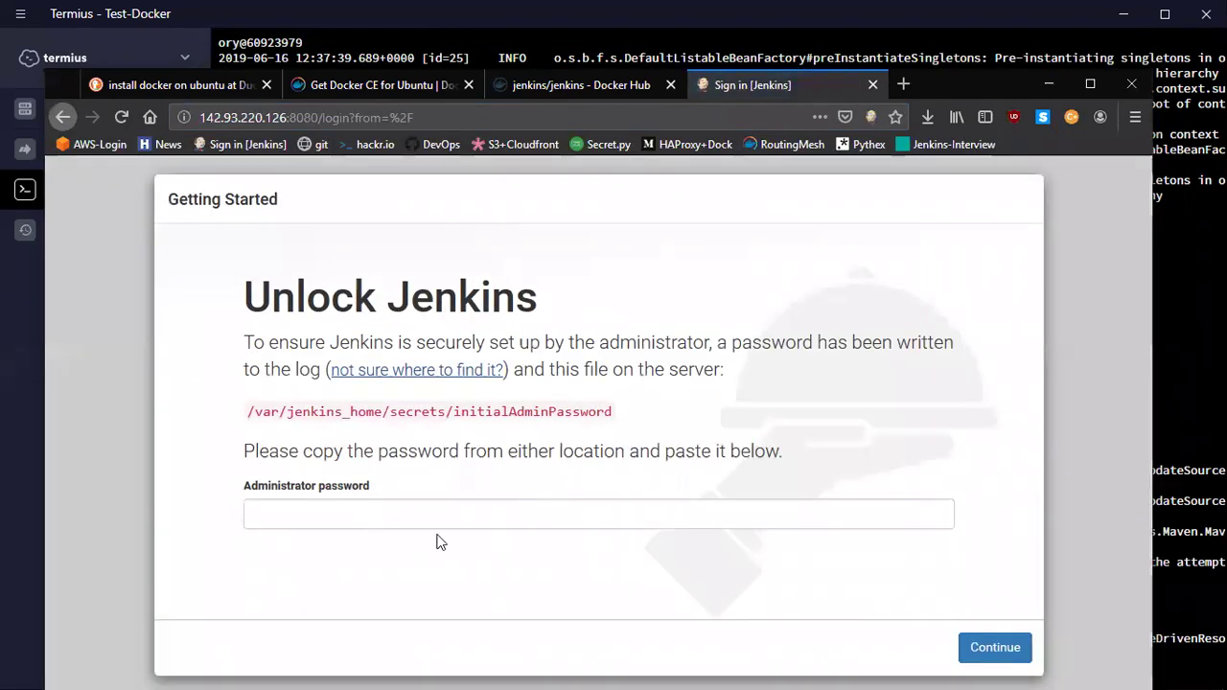
left_click(397, 518)
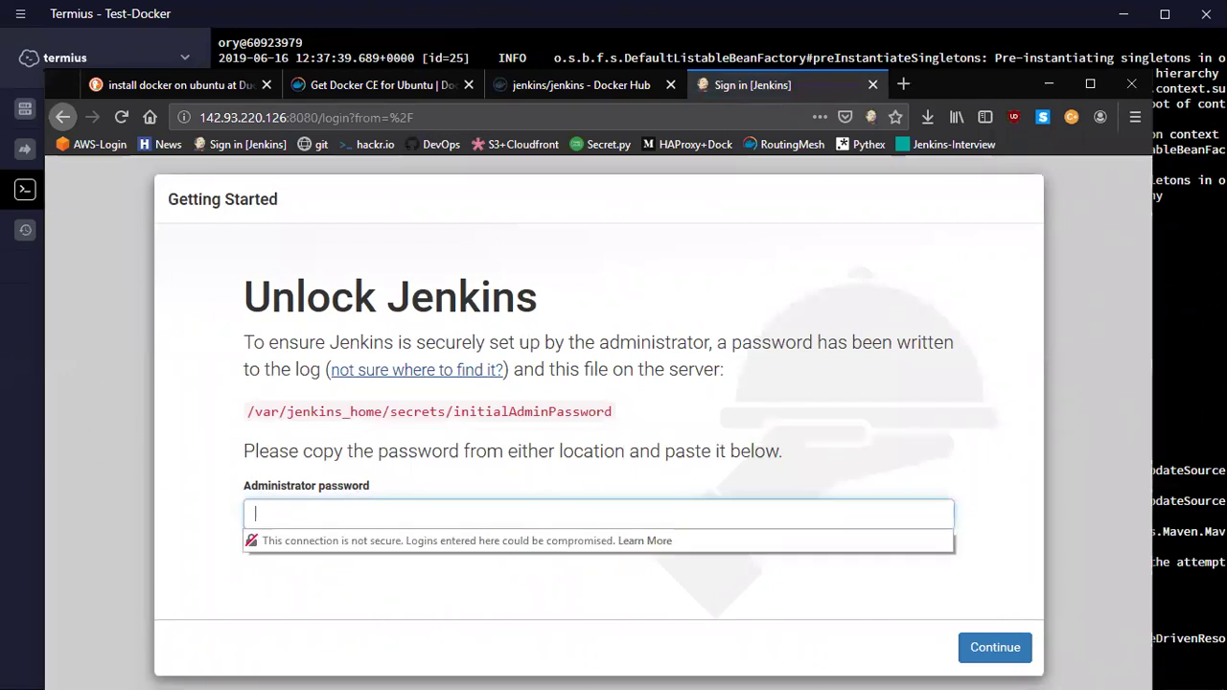
Copy the initial admin password from the Termius log into the password field
key("alt+Tab")
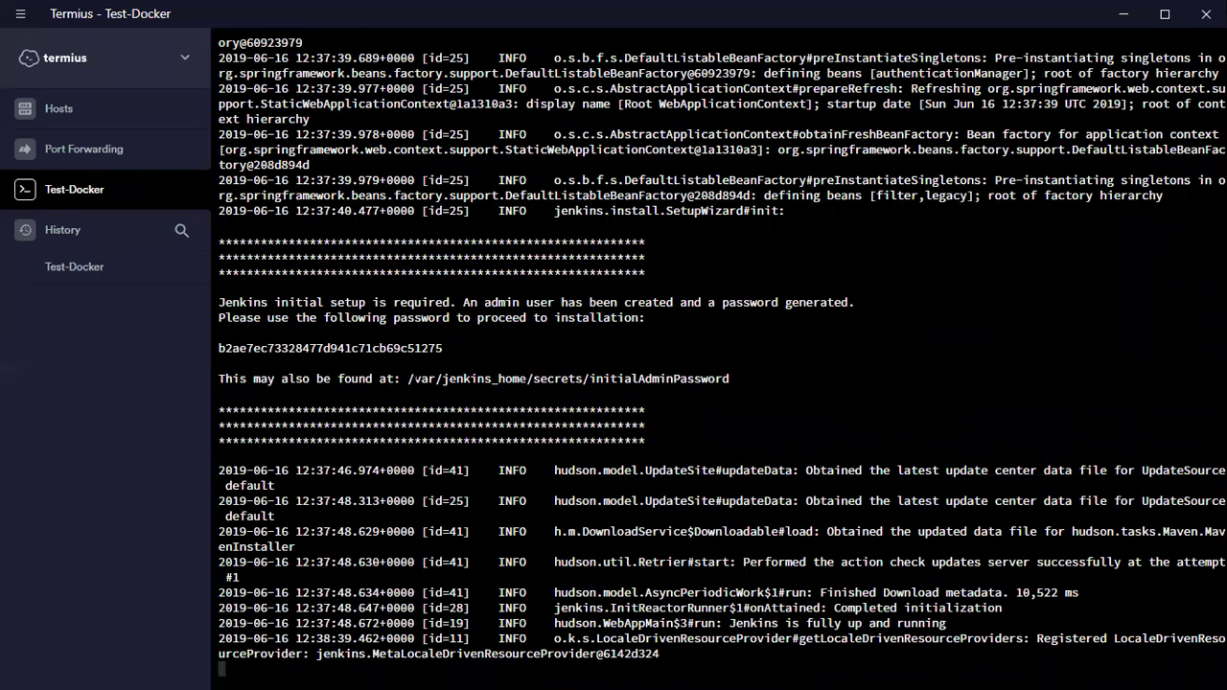
double_click(330, 348)
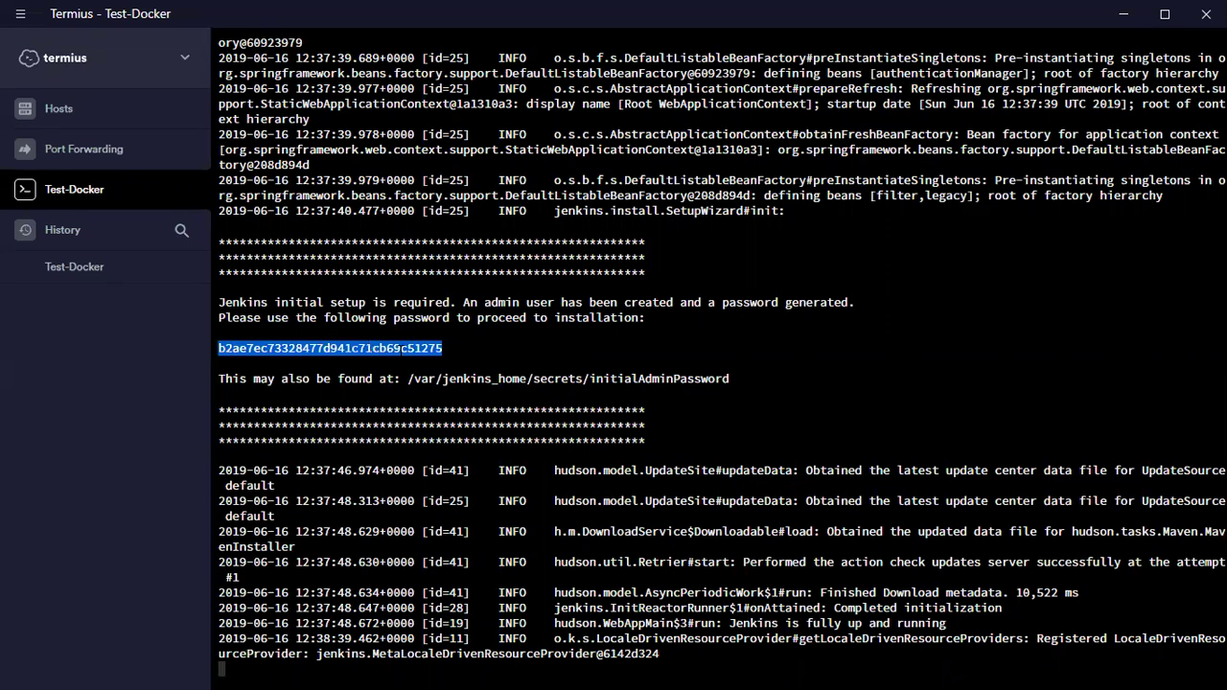
key("alt+Tab")
left_click(401, 500)
key("ctrl+v")
Unlock Jenkins, skip plugin customization, and return to the Termius session
left_click(993, 647)
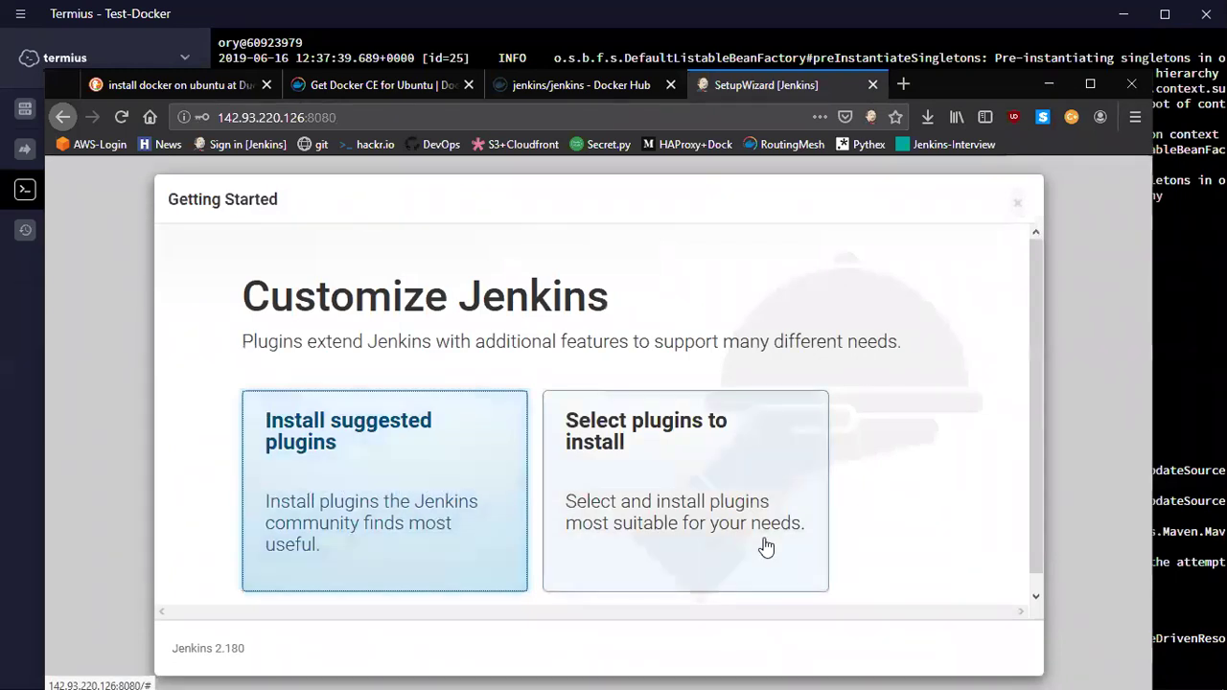
left_click(1018, 202)
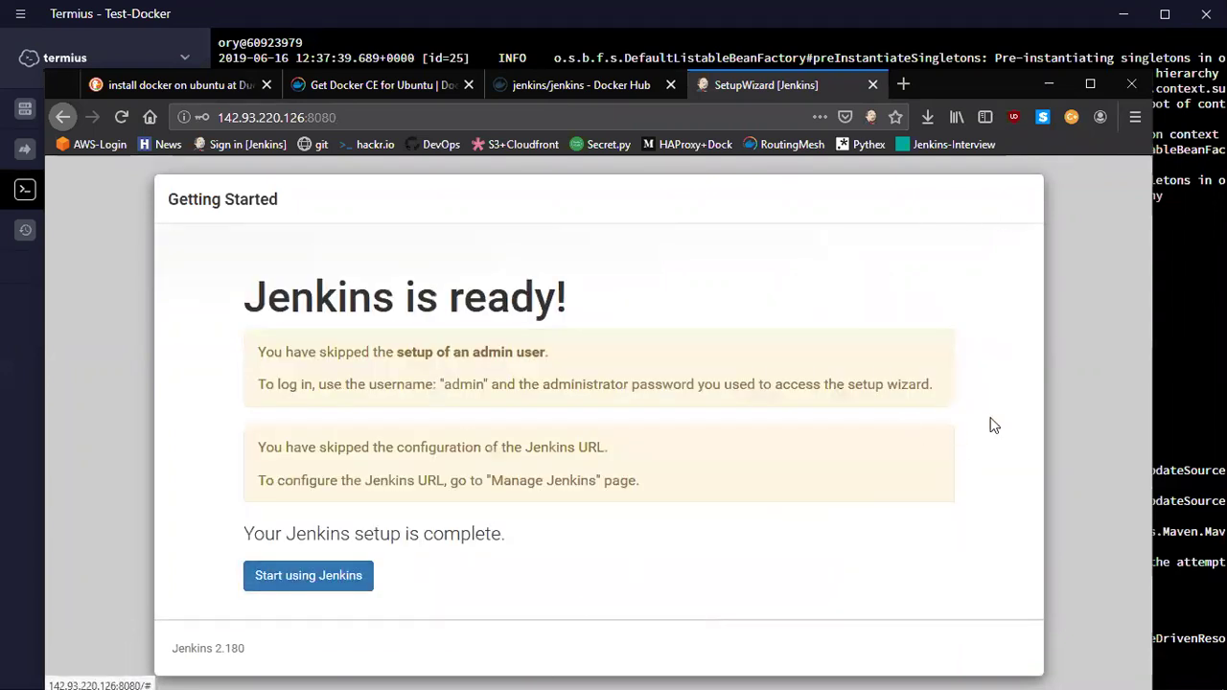
key("alt+Tab")
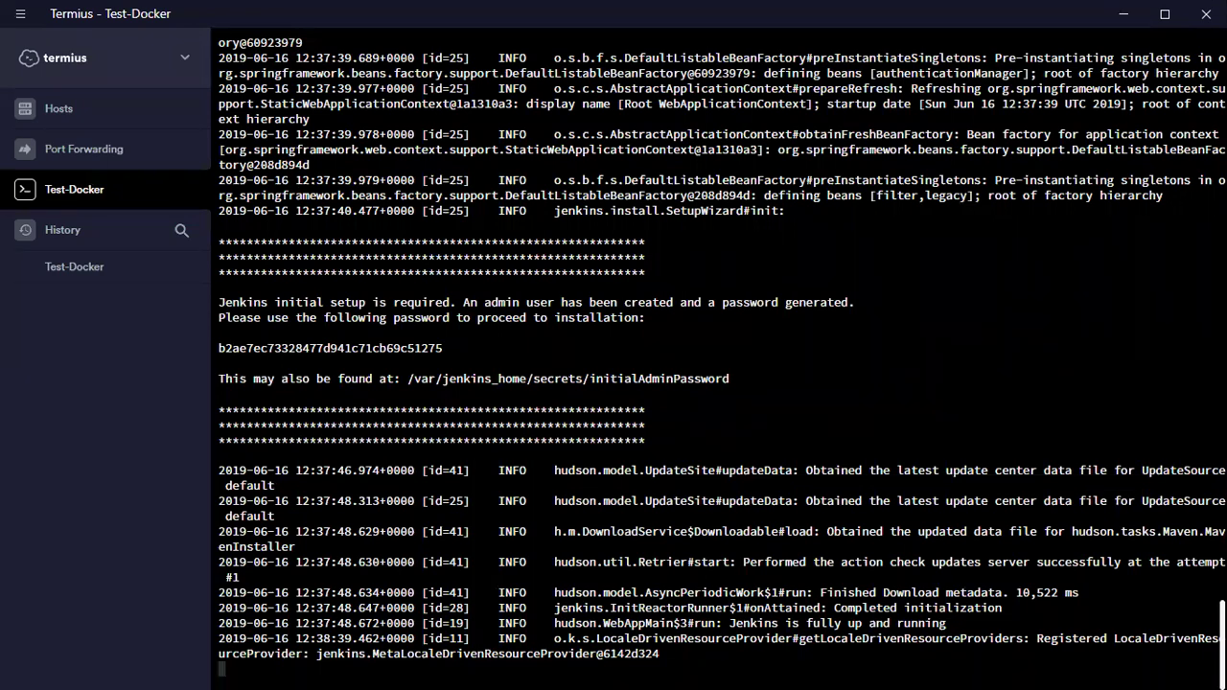
Stop the foreground Jenkins container with Ctrl+C and get a fresh shell prompt
scroll(610, 439, "up", 15)
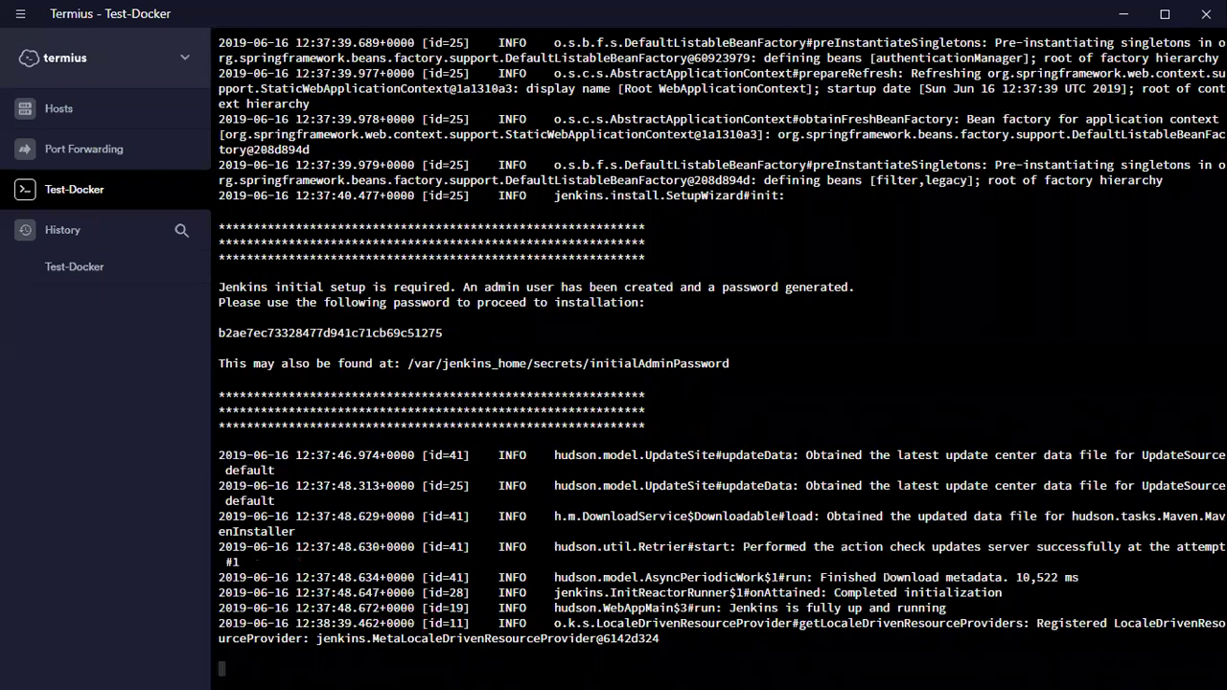
key("ctrl+c")
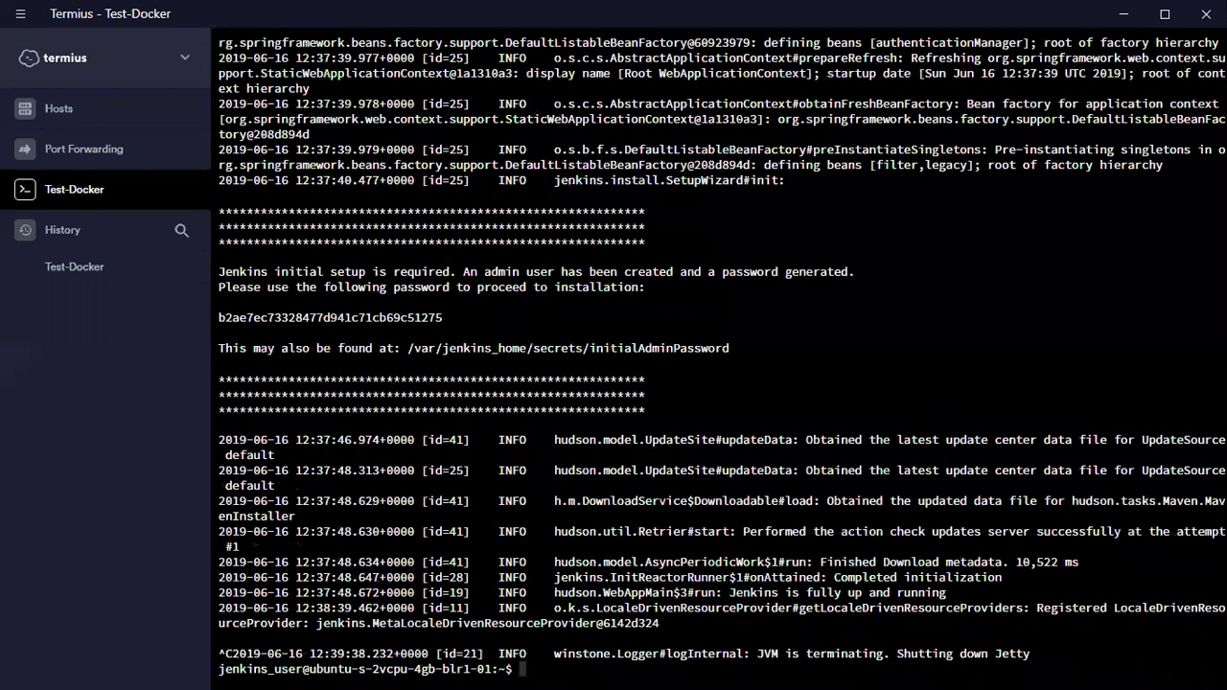
key("Return")
key("Return")
key("Return")
key("Return")
key("Return")
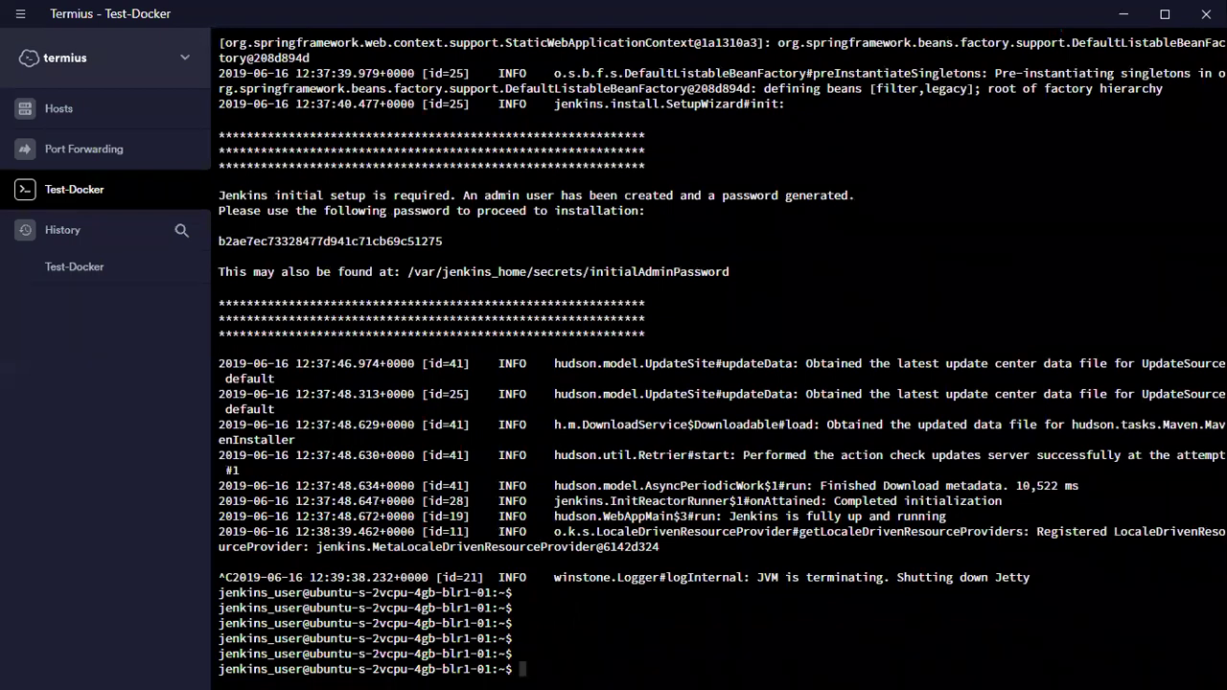
Edit the recalled command into 'docker run --name web -p 80:80 nginx'
key("ctrl+shift+v")
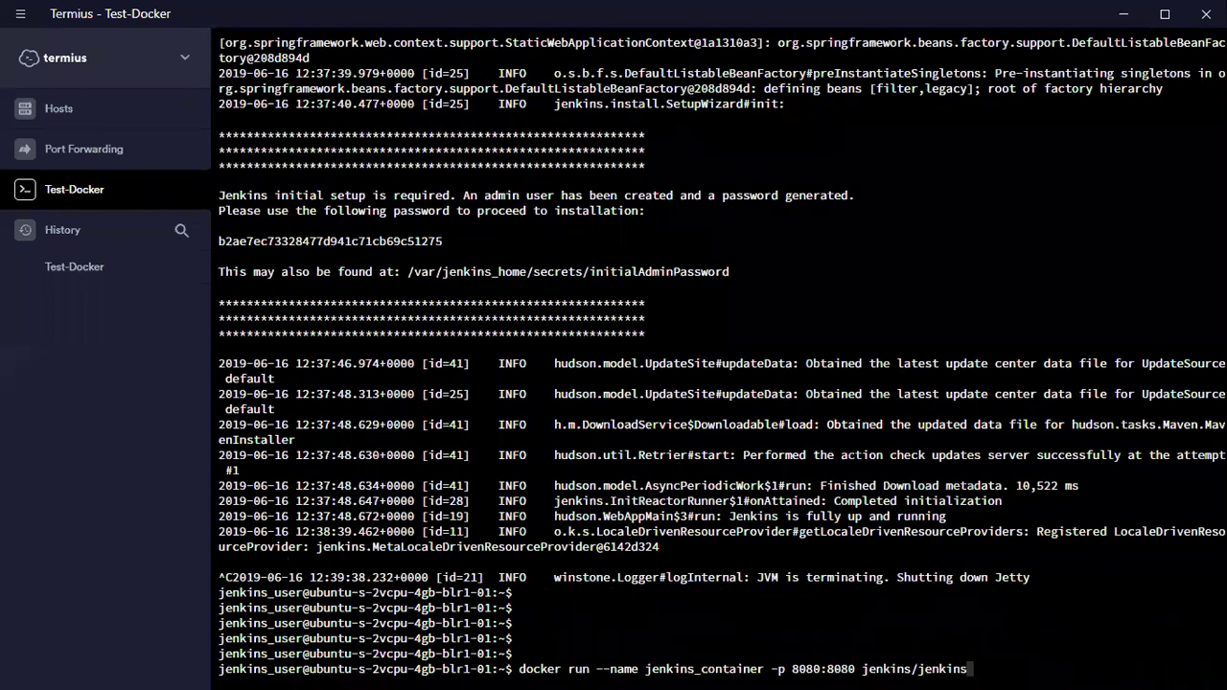
key("BackSpace")
key("BackSpace")
key("BackSpace")
key("BackSpace")
key("BackSpace")
key("BackSpace")
key("BackSpace")
key("BackSpace")
key("BackSpace")
key("BackSpace")
key("BackSpace")
key("BackSpace")
key("BackSpace")
key("BackSpace")
key("BackSpace")
key("BackSpace")
key("BackSpace")
key("BackSpace")
key("BackSpace")
key("BackSpace")
key("BackSpace")
type("80")
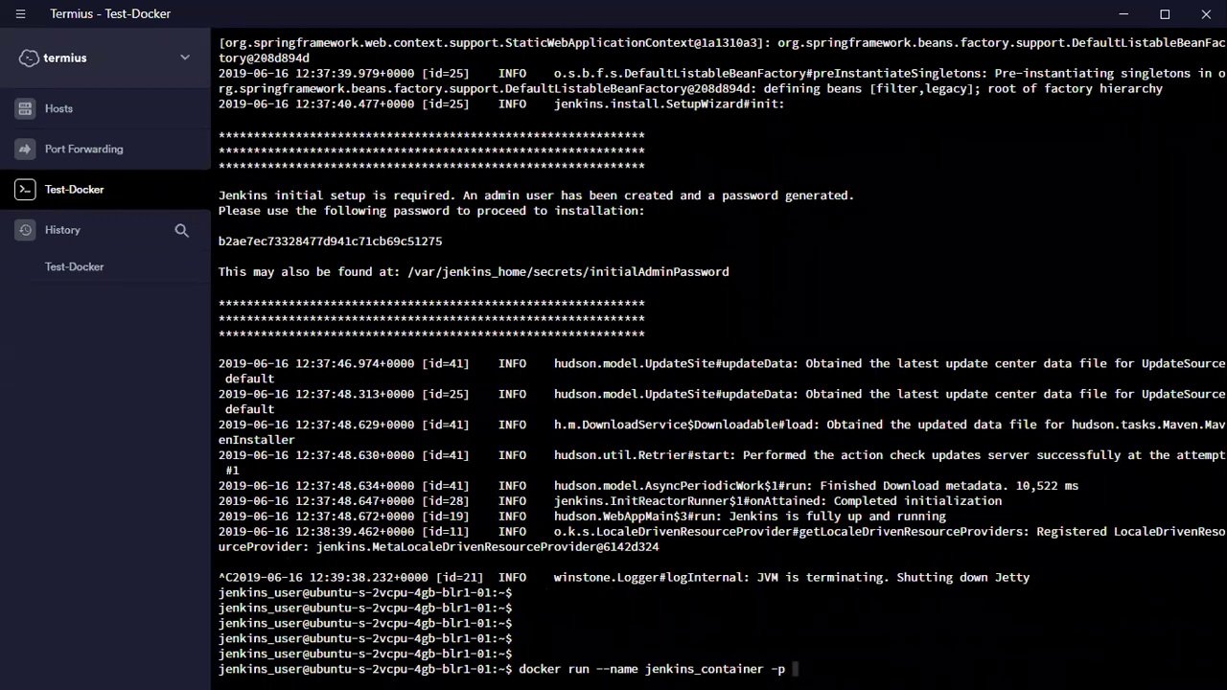
type(":80 nginx")
key("Left")
key("Left")
key("Left")
key("Left")
key("Left")
key("Left")
key("Left")
key("Left")
key("Left")
key("Left")
key("Left")
key("Left")
key("Left")
key("Left")
key("Left")
key("BackSpace")
key("BackSpace")
key("BackSpace")
key("BackSpace")
key("BackSpace")
key("BackSpace")
key("BackSpace")
key("BackSpace")
key("BackSpace")
key("BackSpace")
key("BackSpace")
key("BackSpace")
key("BackSpace")
key("BackSpace")
key("BackSpace")
key("BackSpace")
key("BackSpace")
type("web")
key("Right")
key("Right")
key("Right")
key("Right")
key("Right")
key("Right")
key("Right")
key("Right")
key("Right")
key("Right")
key("Right")
key("Right")
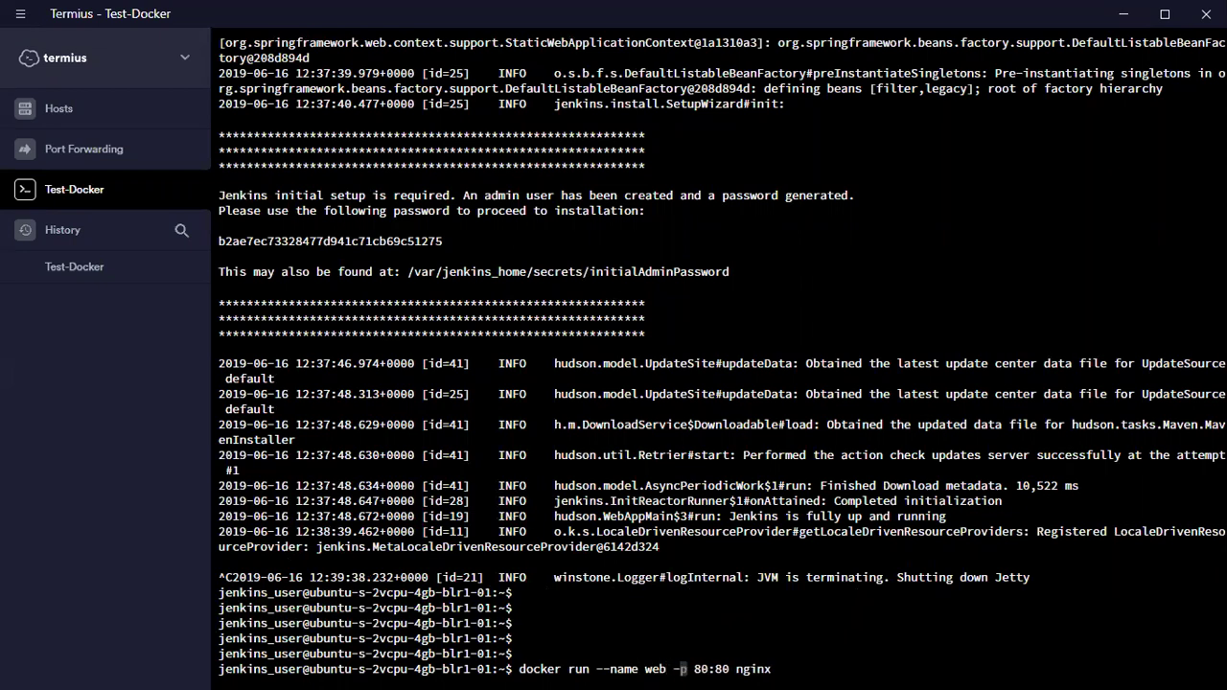
key("Right")
key("Right")
key("Right")
Run the command to pull nginx:latest and start the web container
double_click(754, 669)
left_click(754, 669)
double_click(757, 669)
left_click(758, 669)
double_click(757, 669)
left_click(757, 669)
key("Return")
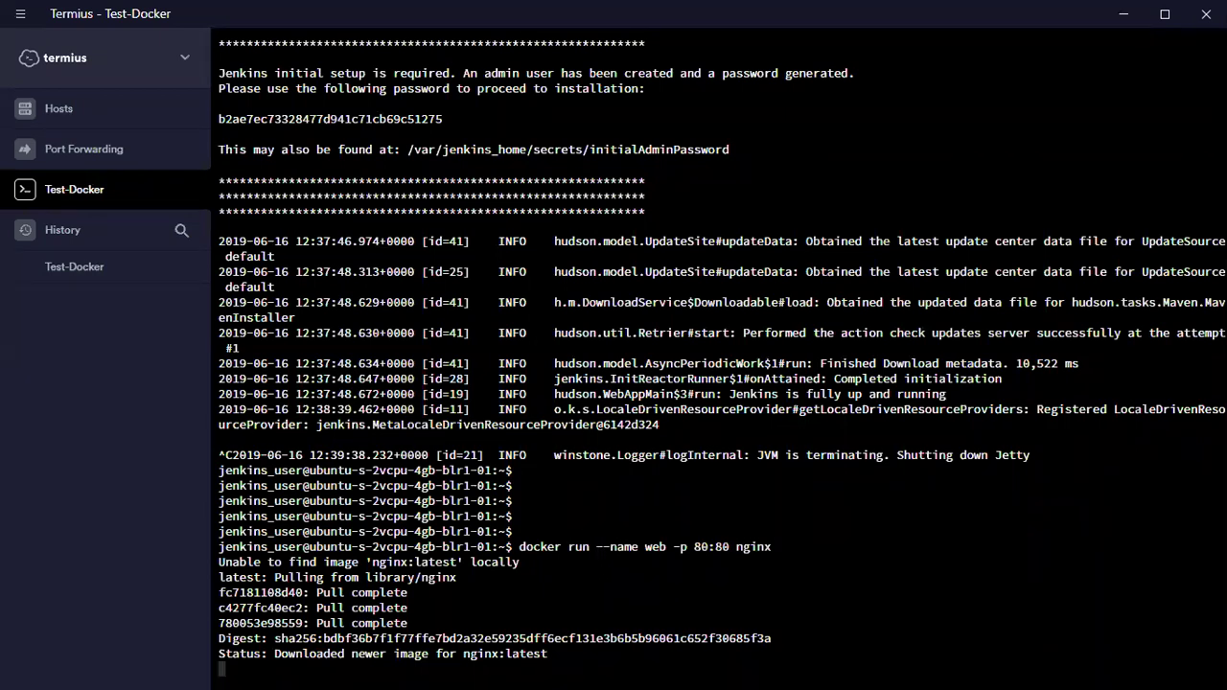
Reload 142.93.220.126:8080 in Firefox to confirm Jenkins is now unreachable
left_click(1124, 13)
left_click(370, 115)
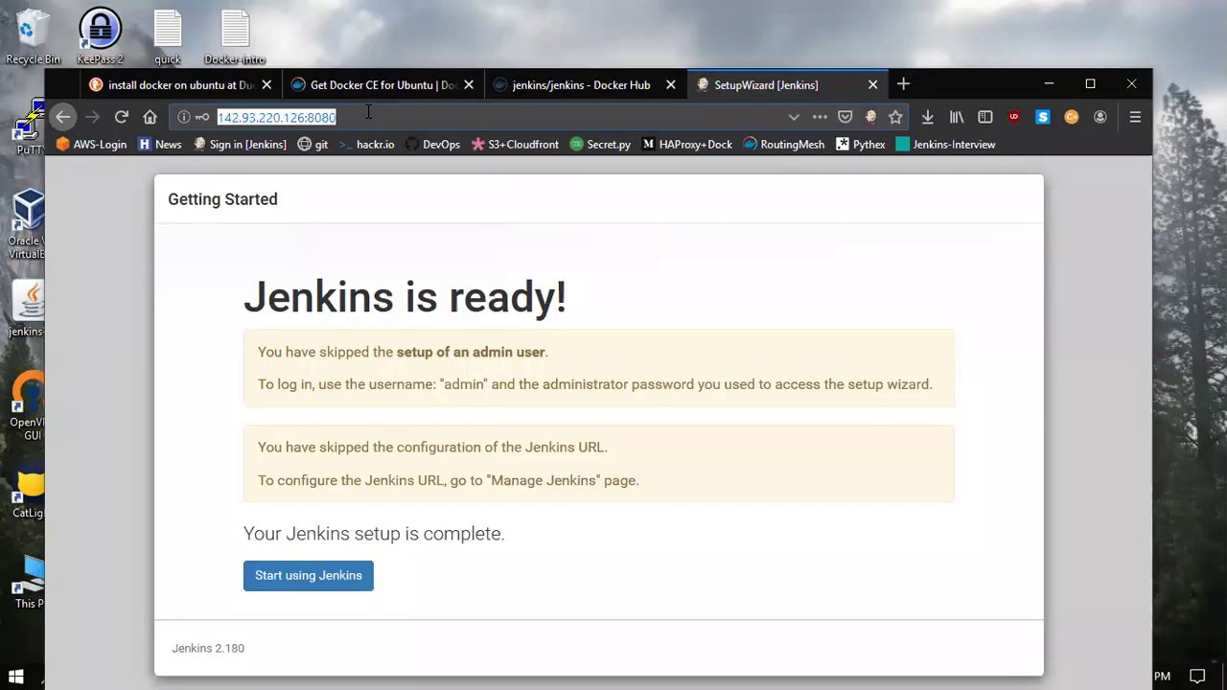
left_click(370, 113)
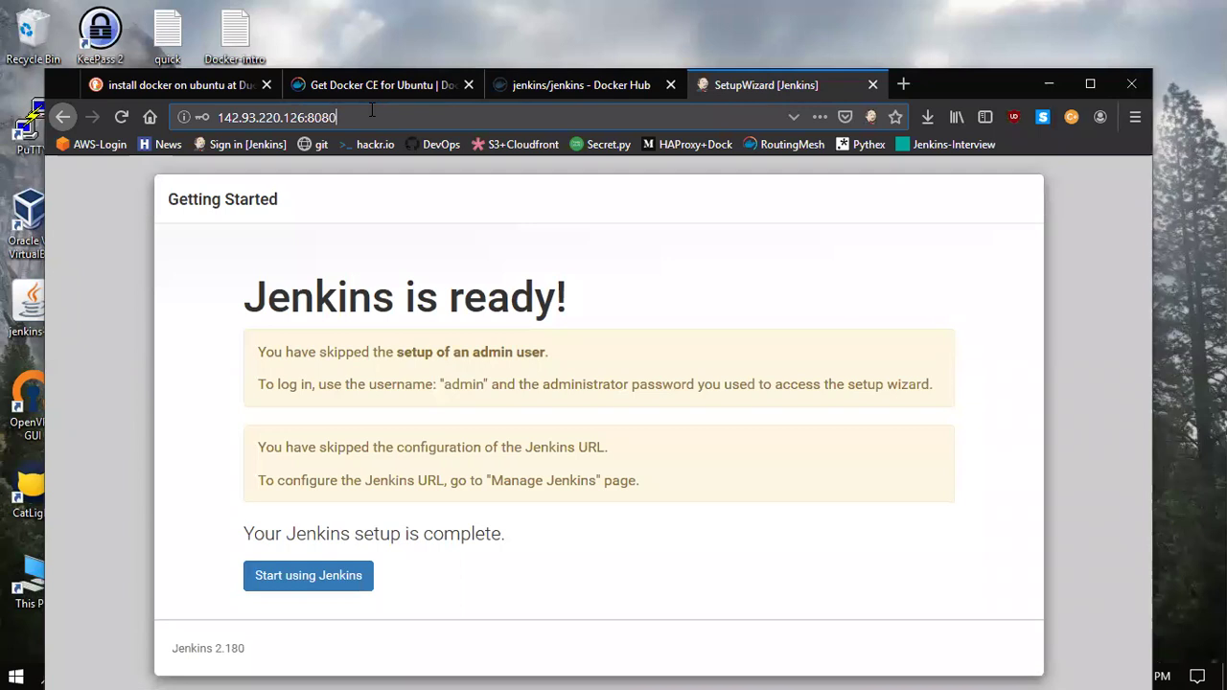
key("Return")
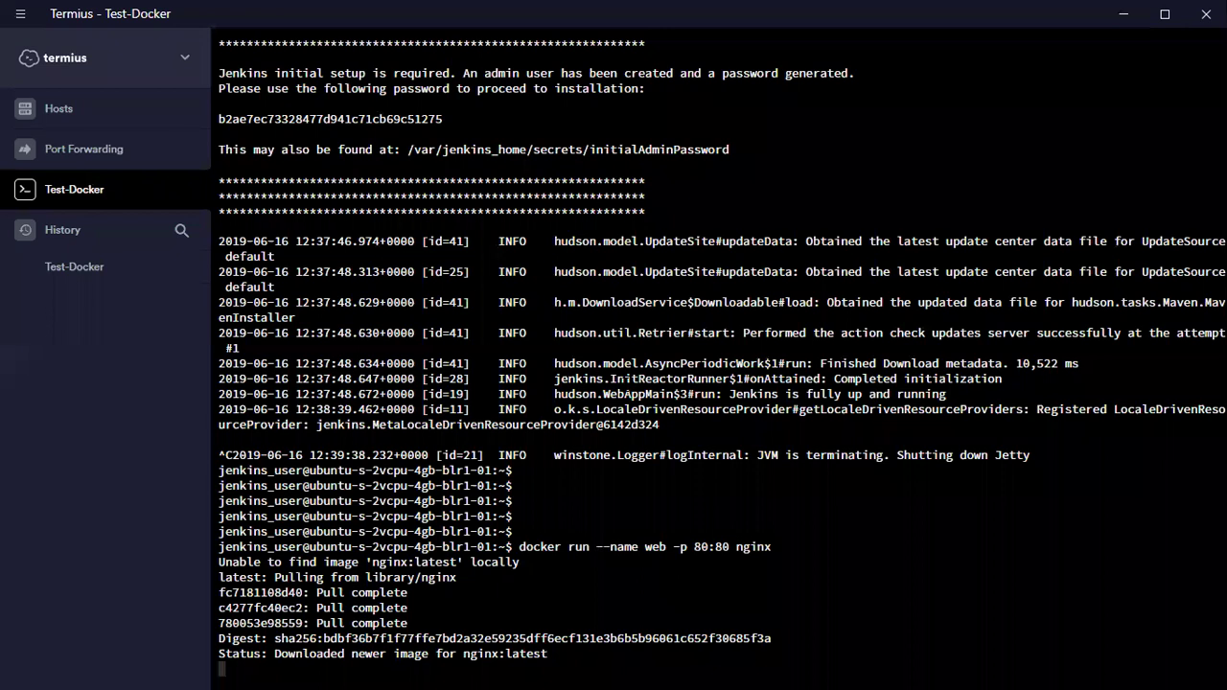
key("Return")
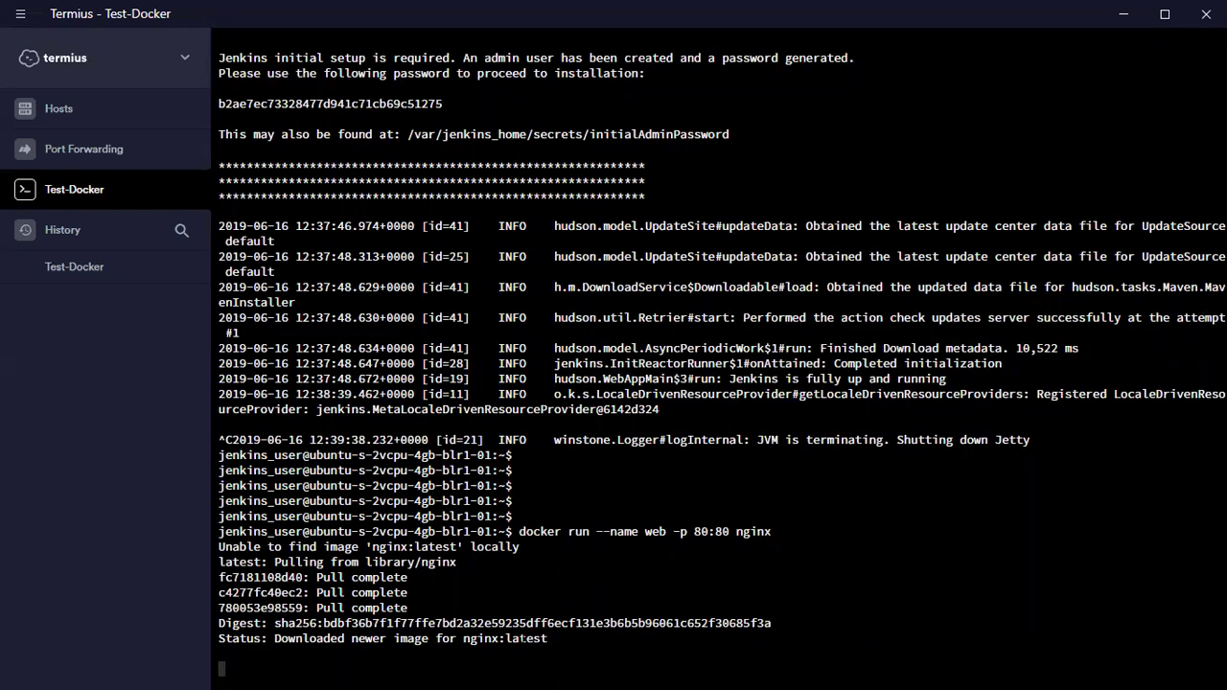
left_click(1122, 13)
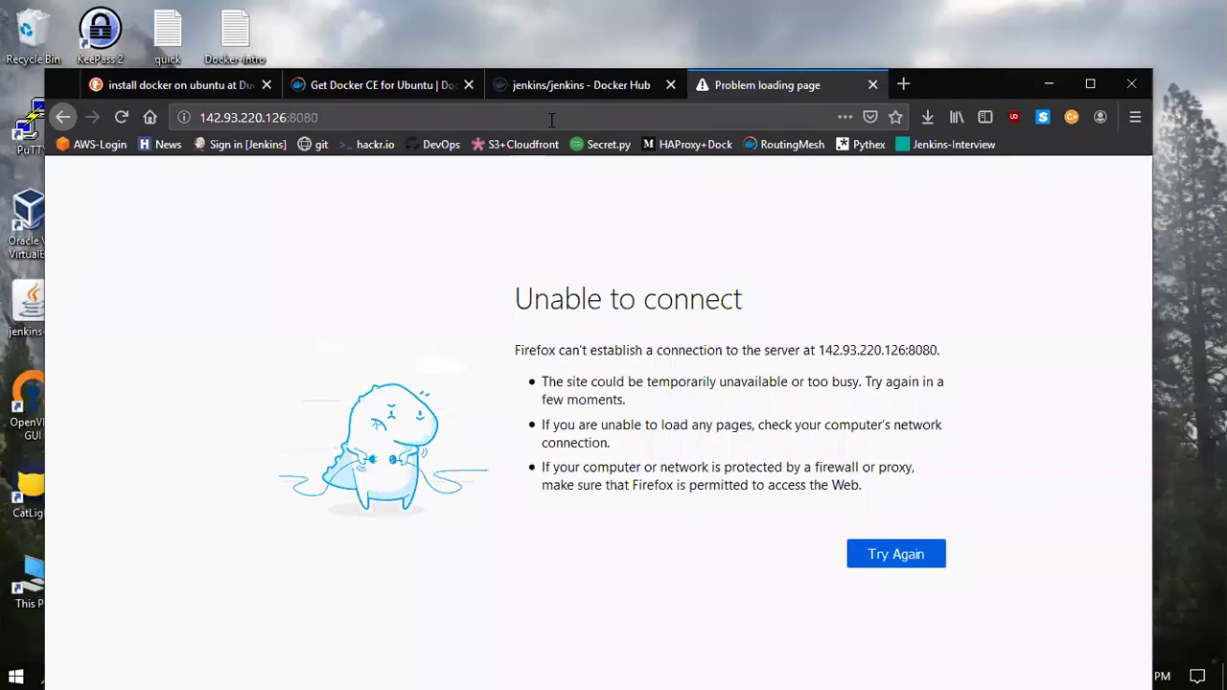
Search Docker Hub for nginx and open the official nginx image page
left_click(562, 85)
left_click(388, 188)
type("nnginx")
key("BackSpace")
key("BackSpace")
key("BackSpace")
key("BackSpace")
key("BackSpace")
type("ginx")
key("Return")
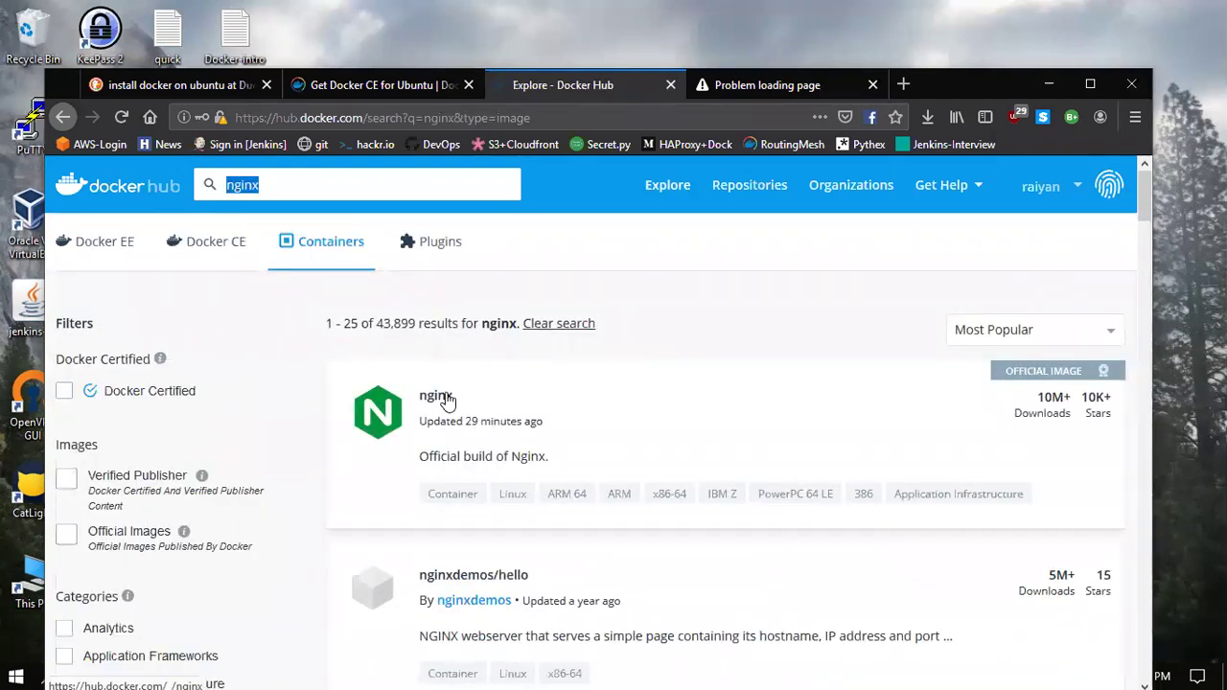
left_click(446, 398)
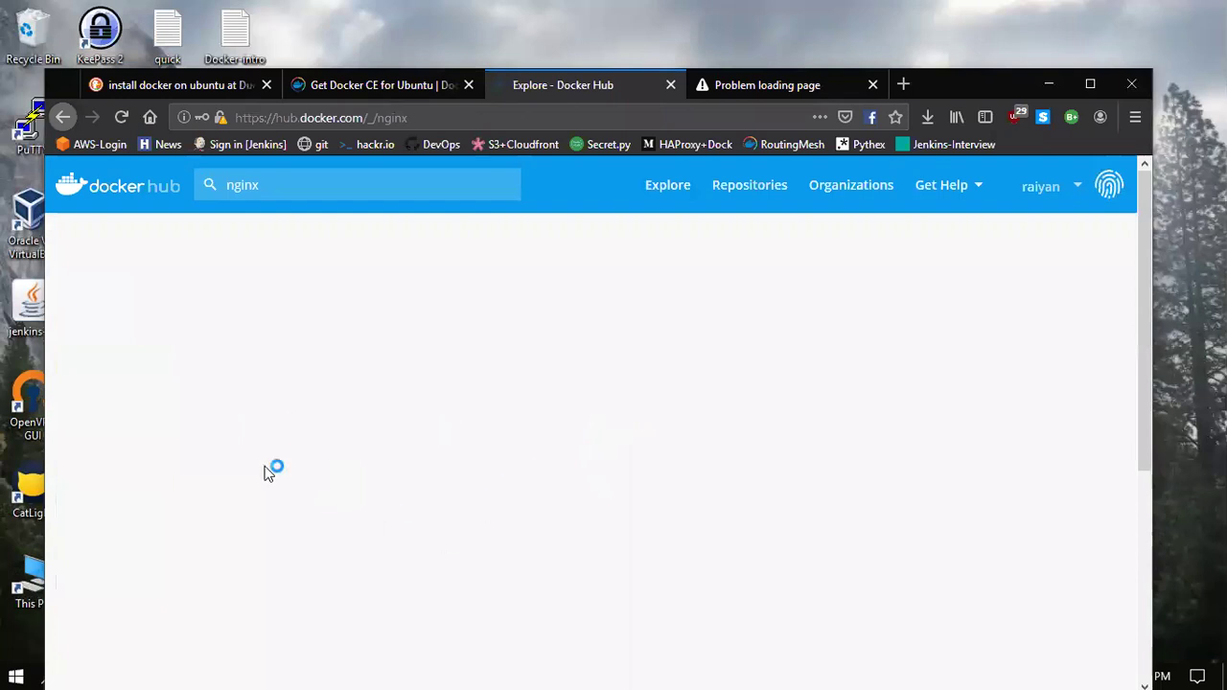
scroll(345, 523, "down", 4)
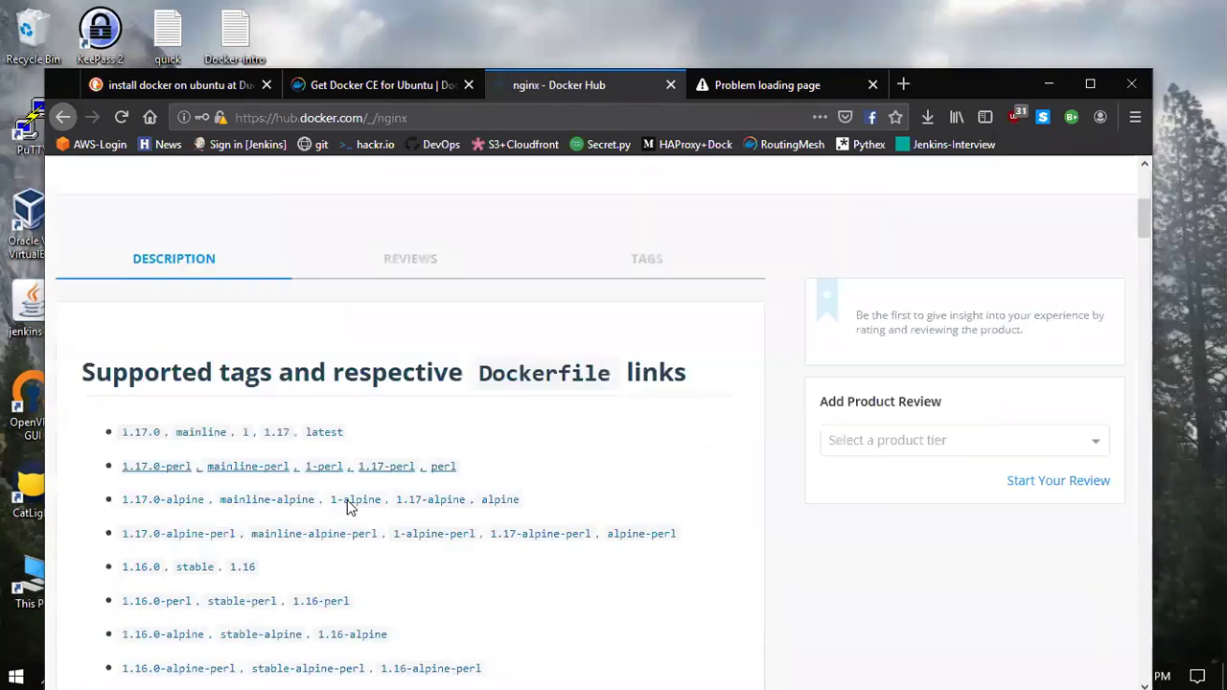
scroll(384, 494, "up", 5)
scroll(283, 401, "down", 6)
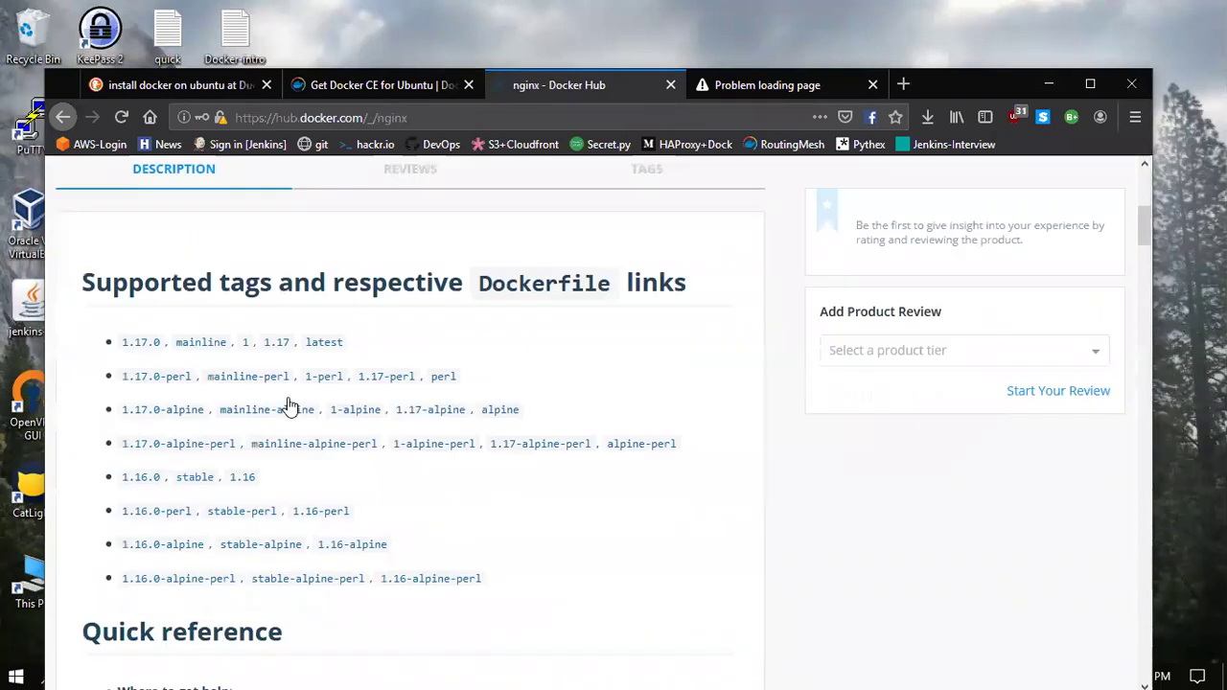
scroll(446, 370, "up", 3)
scroll(425, 345, "down", 5)
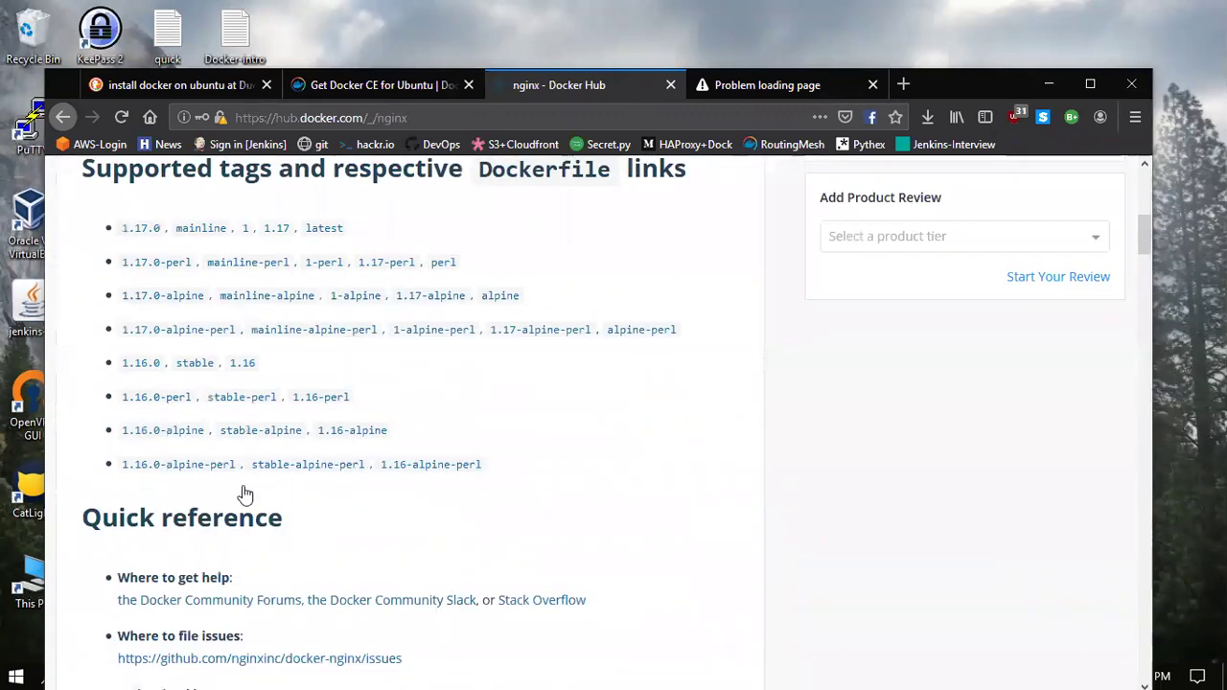
scroll(245, 494, "down", 4)
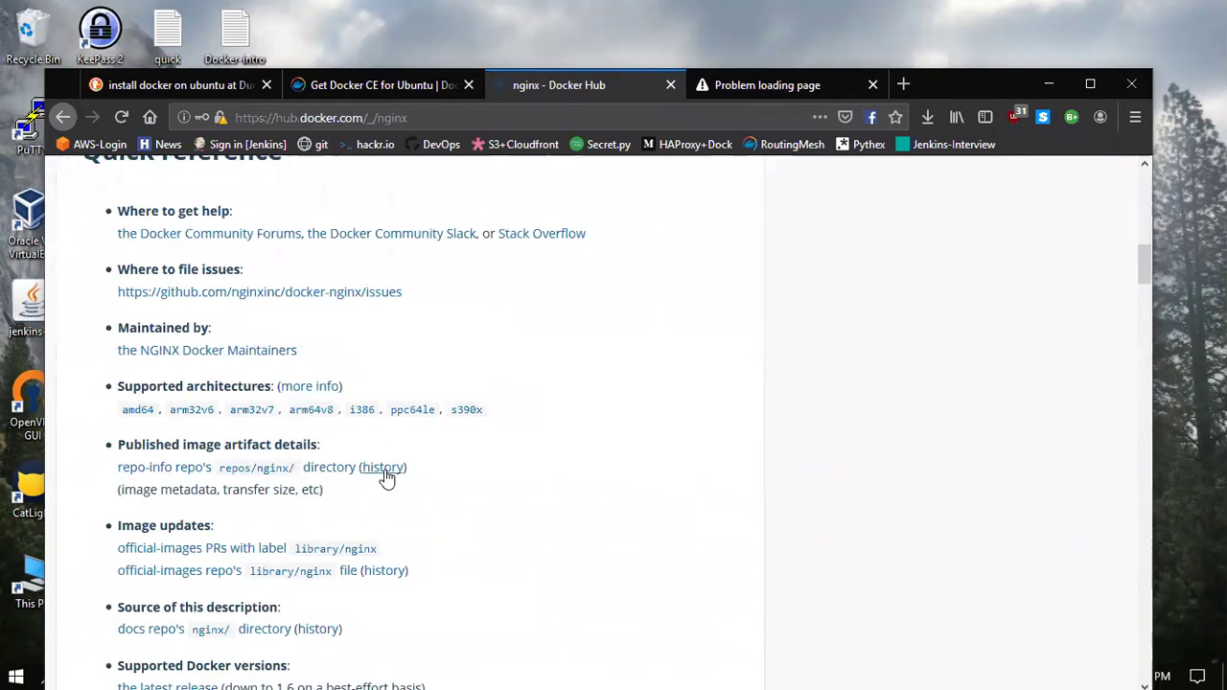
scroll(387, 476, "down", 9)
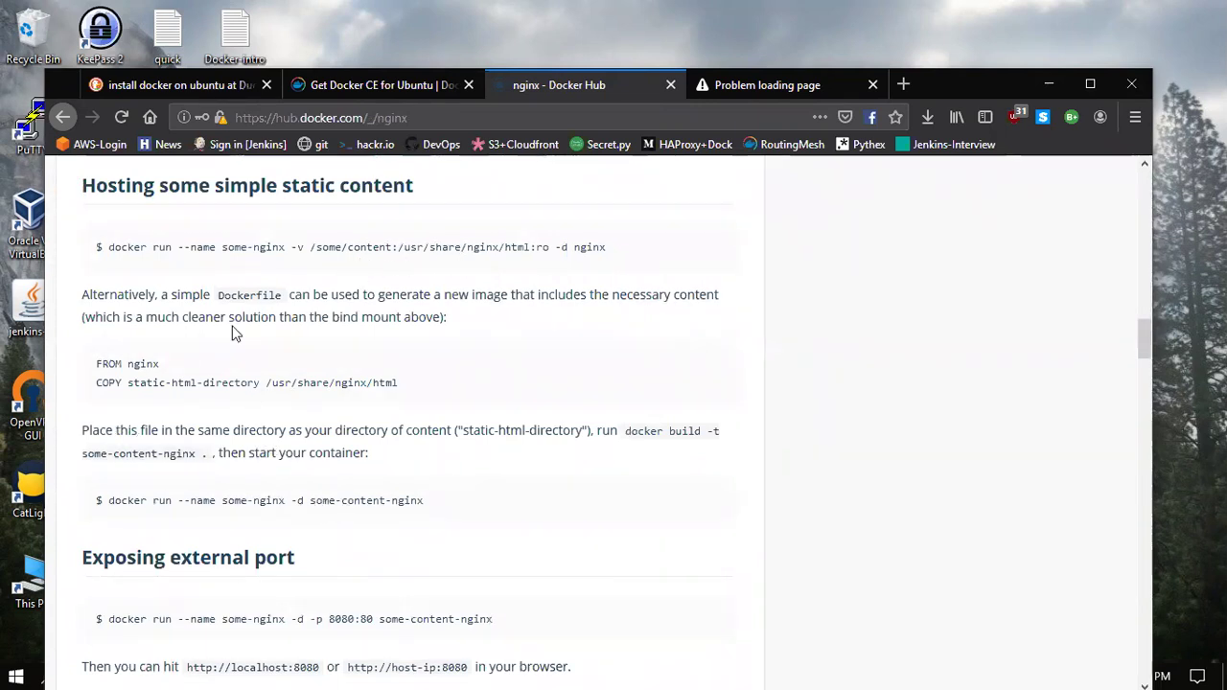
scroll(173, 437, "down", 2)
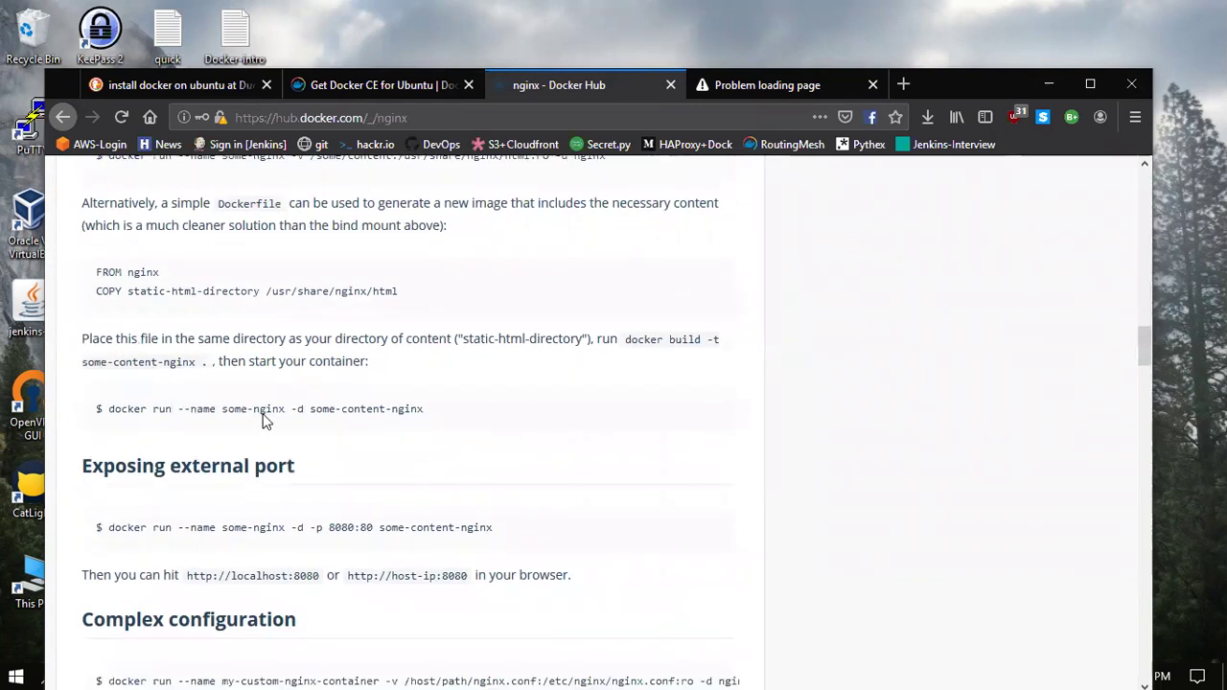
scroll(260, 383, "down", 6)
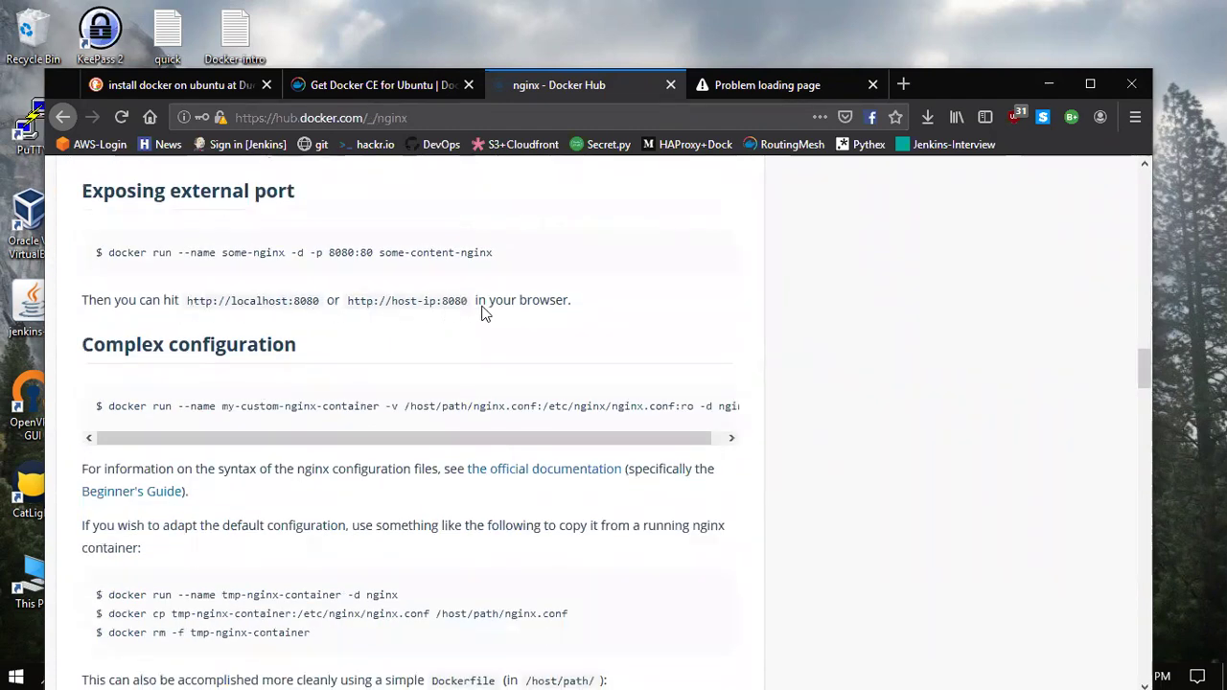
double_click(302, 300)
left_click(305, 302)
double_click(305, 301)
scroll(374, 472, "up", 3)
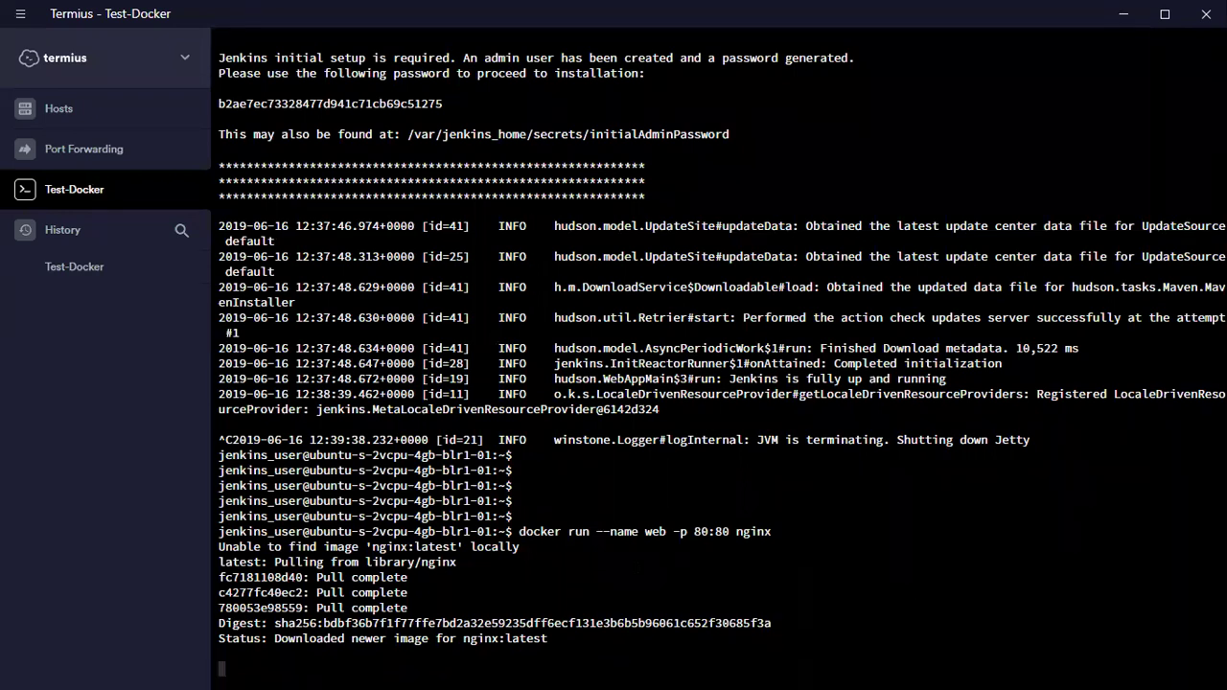
Stop the web nginx container and recall its run command, renaming the container to web2
key("ctrl+c")
key("Return")
key("Return")
key("Return")
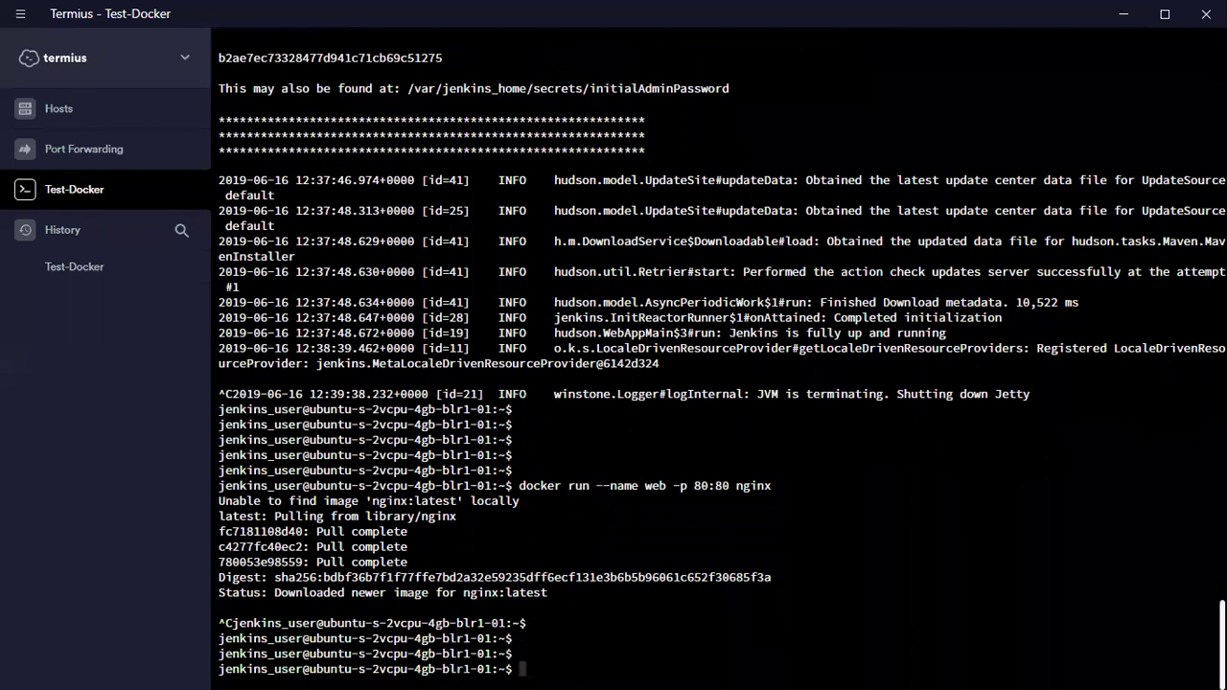
key("Up")
key("Left")
key("Left")
key("Left")
key("Left")
key("Left")
key("Left")
key("Left")
key("Left")
key("Left")
key("Left")
key("Left")
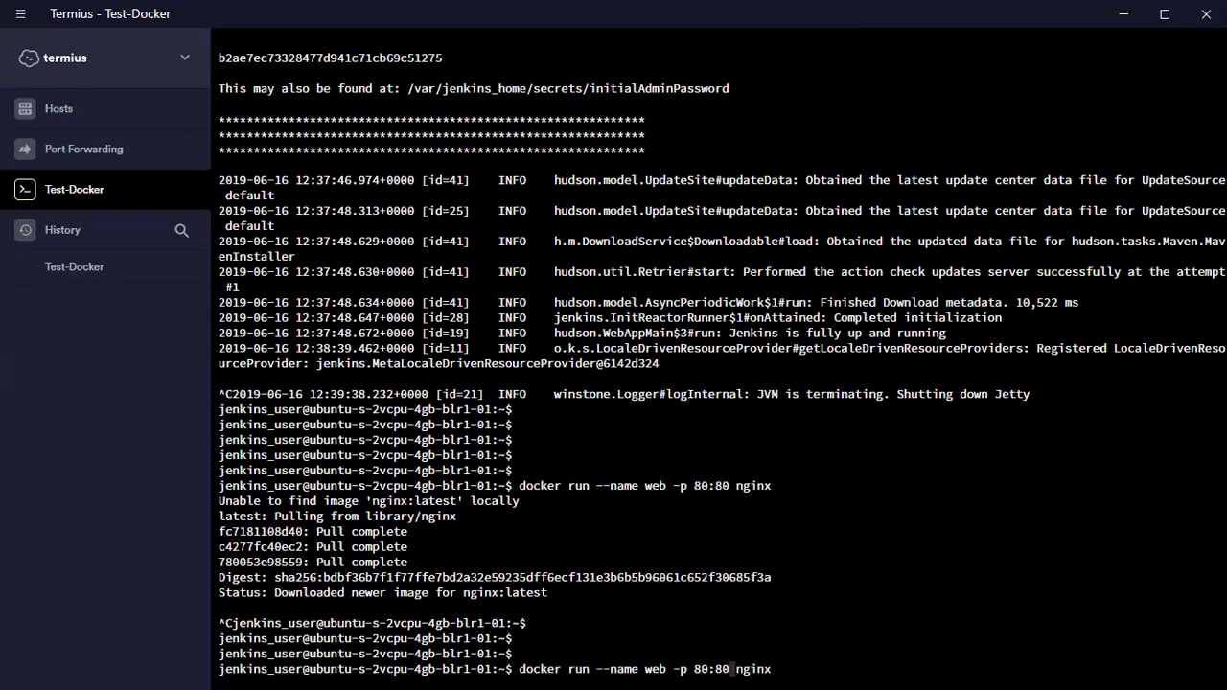
key("Left")
key("Left")
key("Left")
key("Left")
type("2")
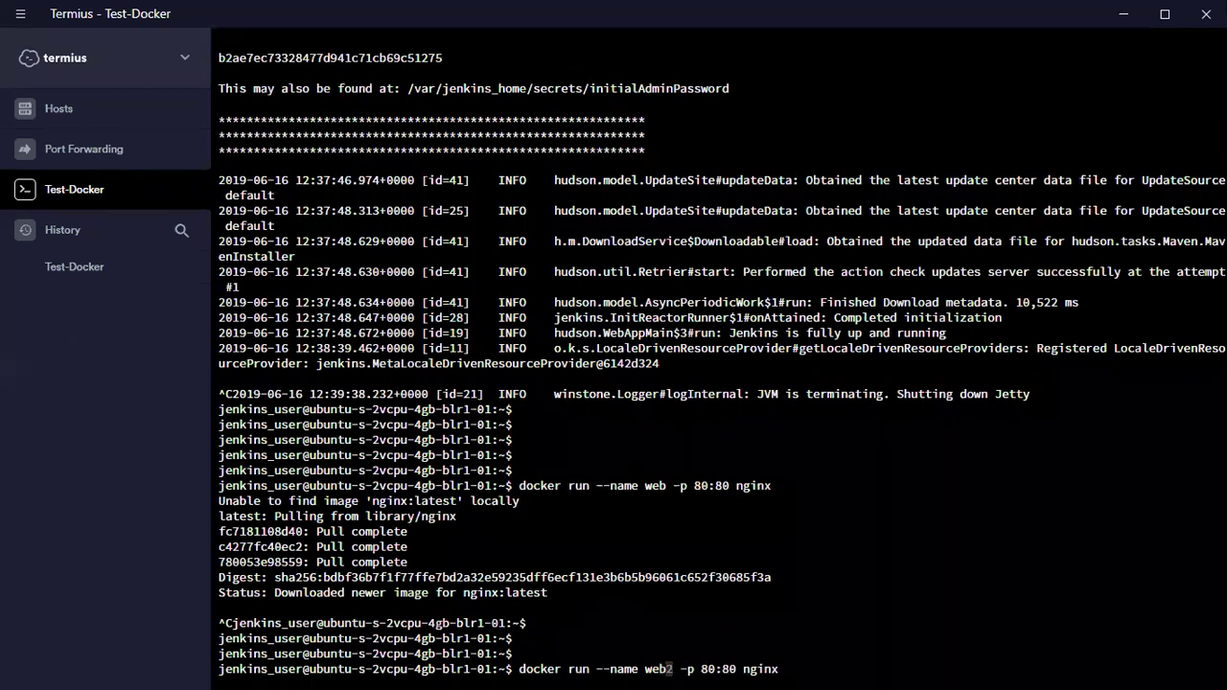
Change the port mapping to 80:8080 and launch the web2 nginx container
key("Right")
key("Right")
key("Right")
key("Right")
key("Right")
key("Right")
key("Right")
key("Right")
key("Right")
type("80")
key("Left")
left_click_drag(701, 669, 749, 669)
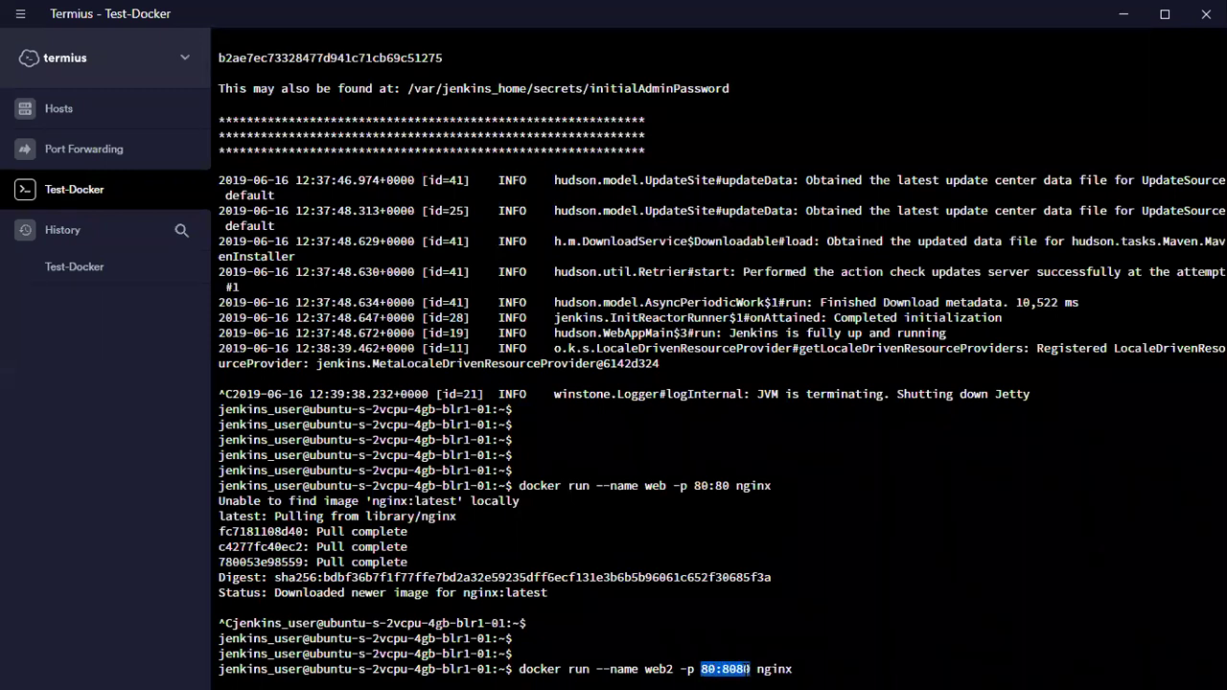
key("Escape")
key("Right")
key("Right")
key("Right")
key("Right")
key("Right")
key("Right")
key("Right")
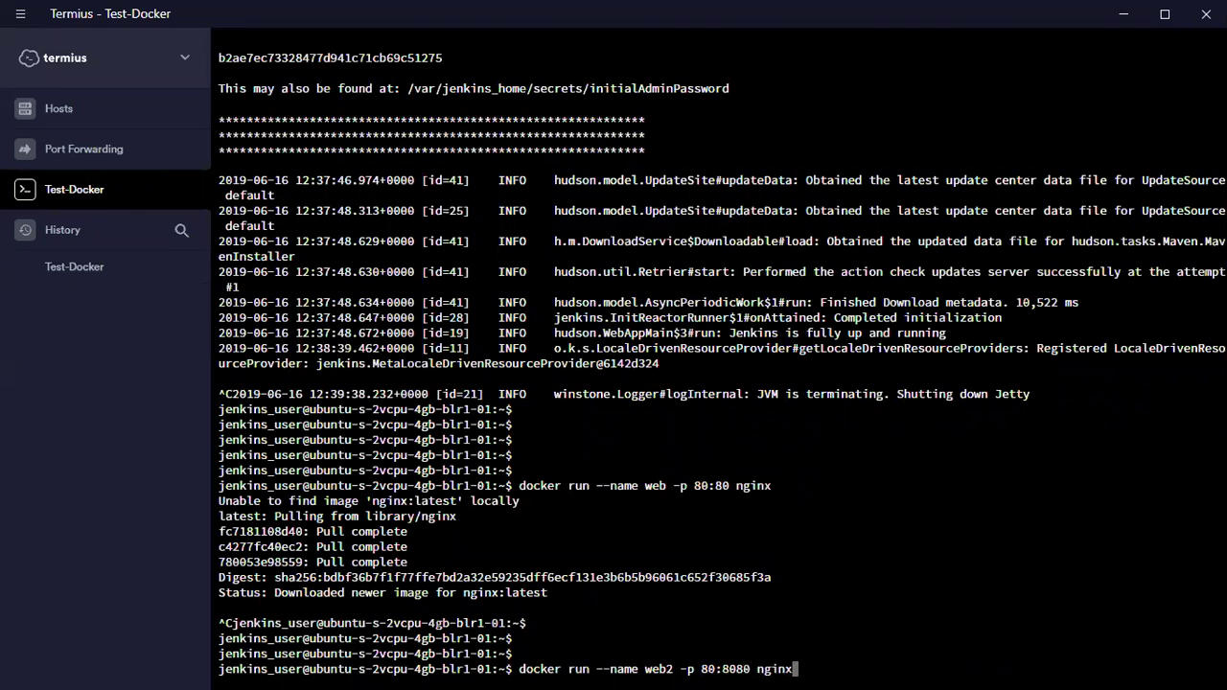
key("Return")
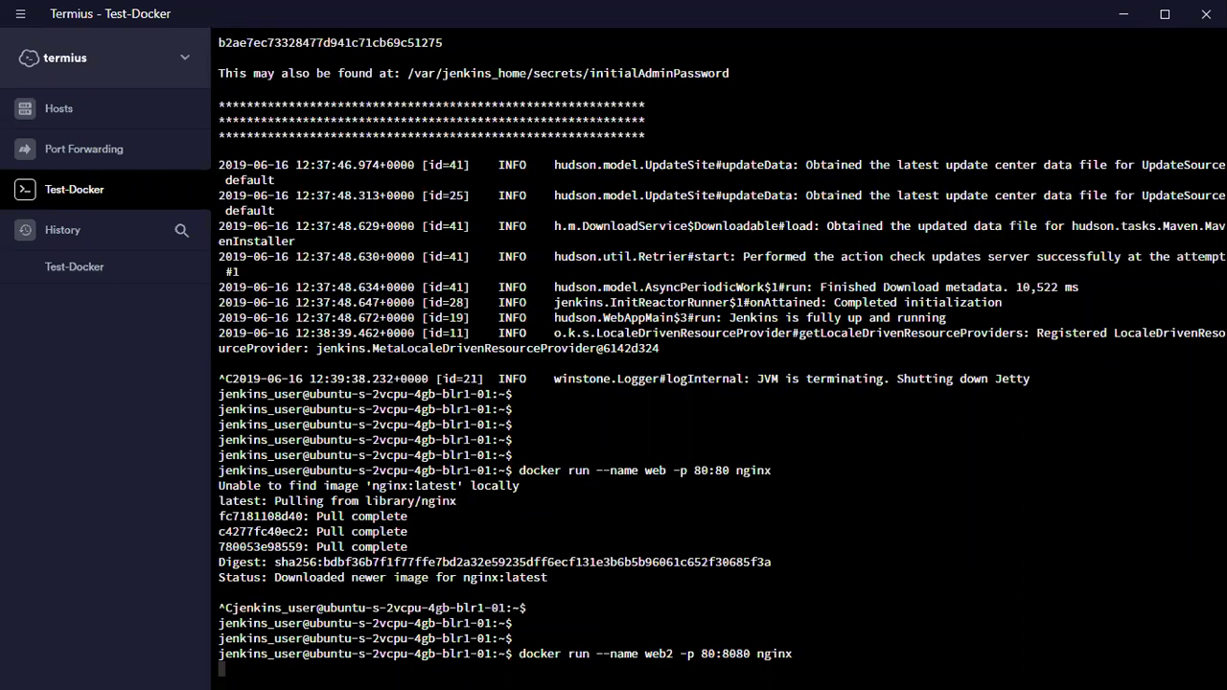
key("Return")
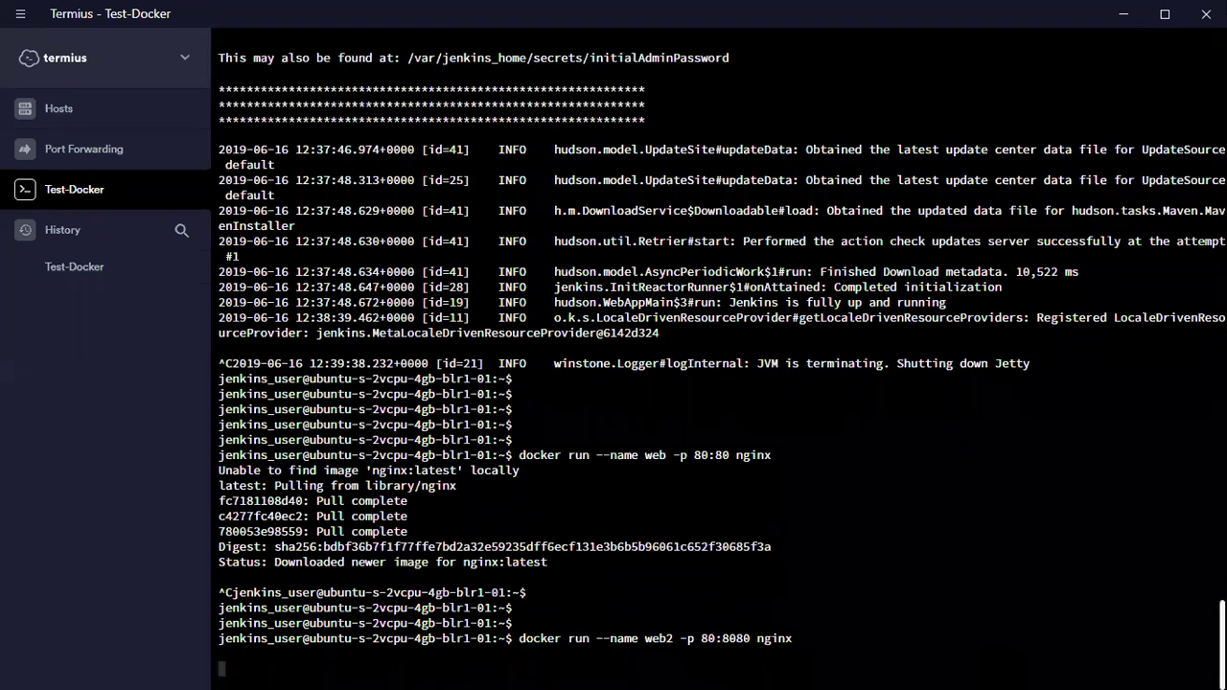
On the Docker Hub nginx page, find the docker-compose example and select its "8080:80" ports line
left_click(1122, 19)
left_click(318, 496)
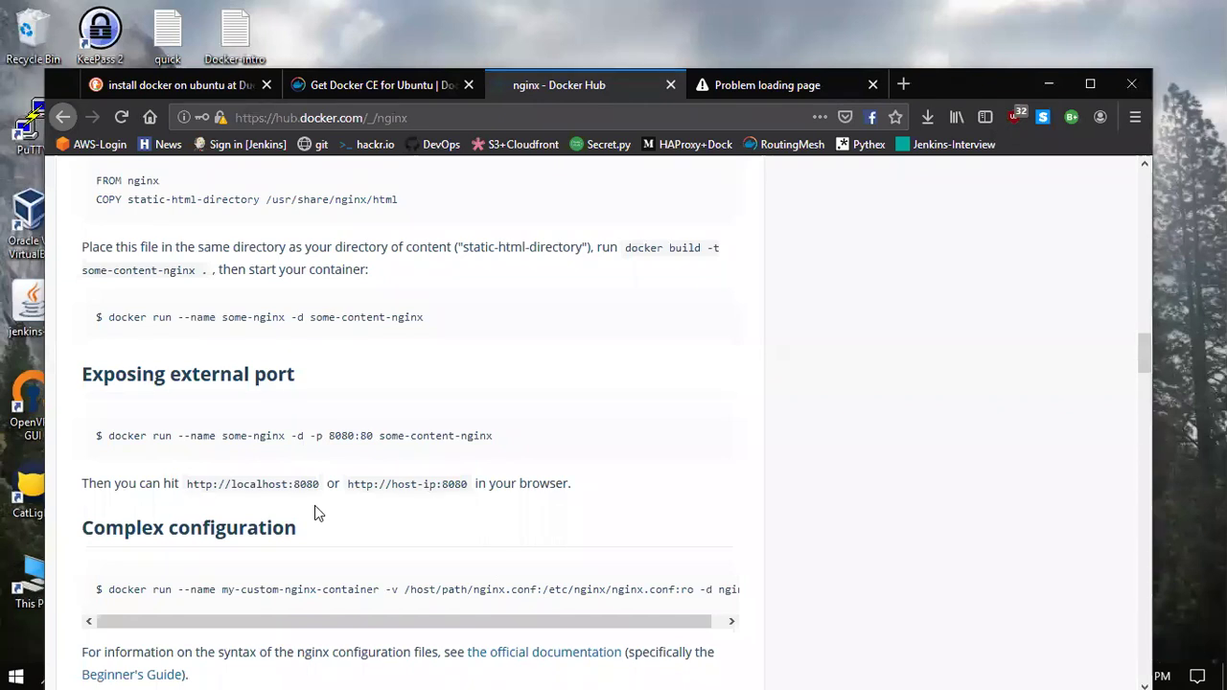
scroll(346, 457, "down", 3)
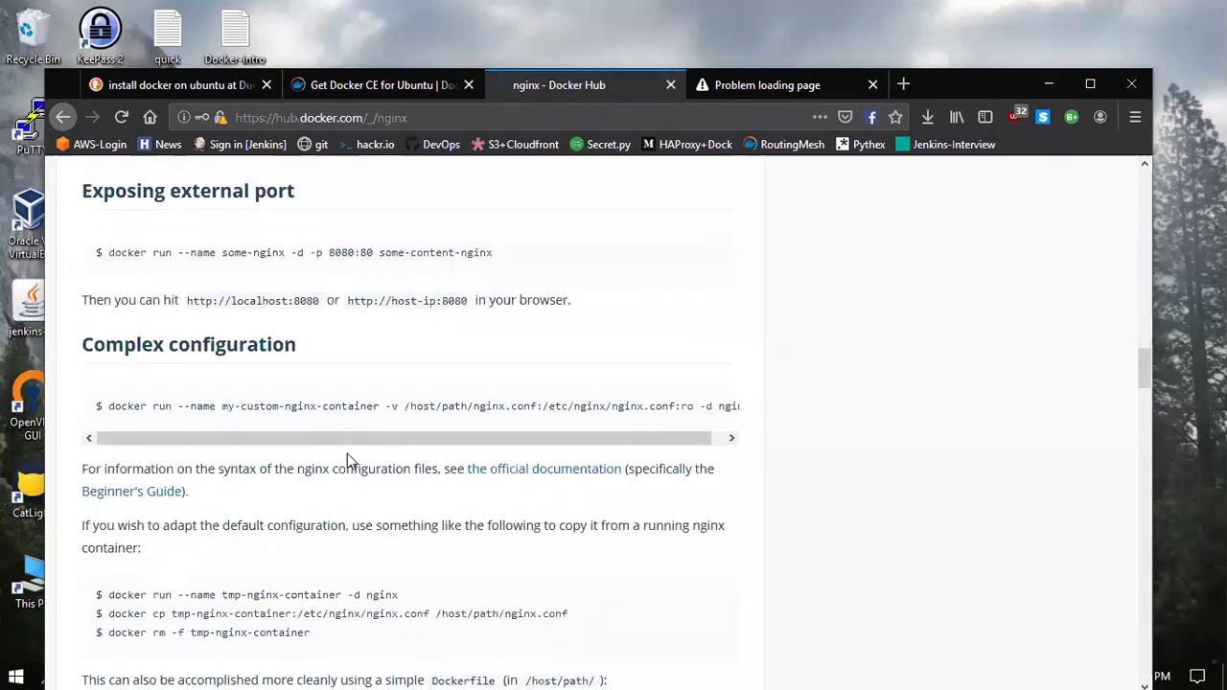
left_click_drag(370, 438, 384, 438)
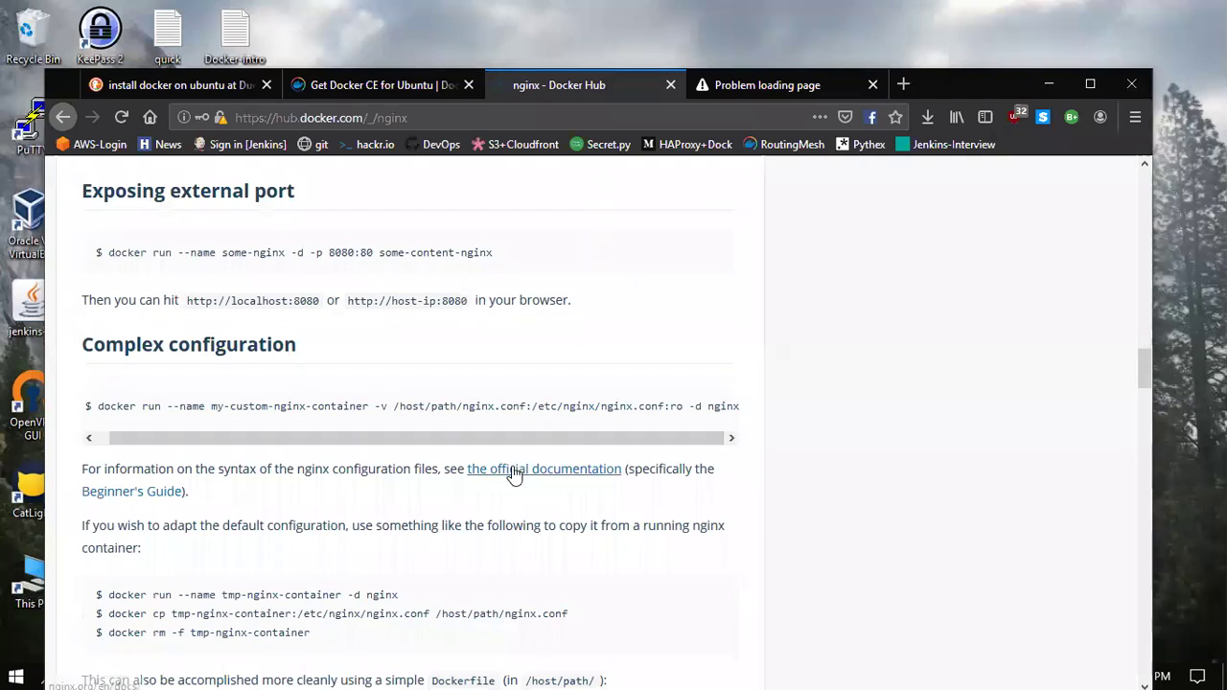
scroll(513, 469, "down", 6)
scroll(335, 380, "down", 8)
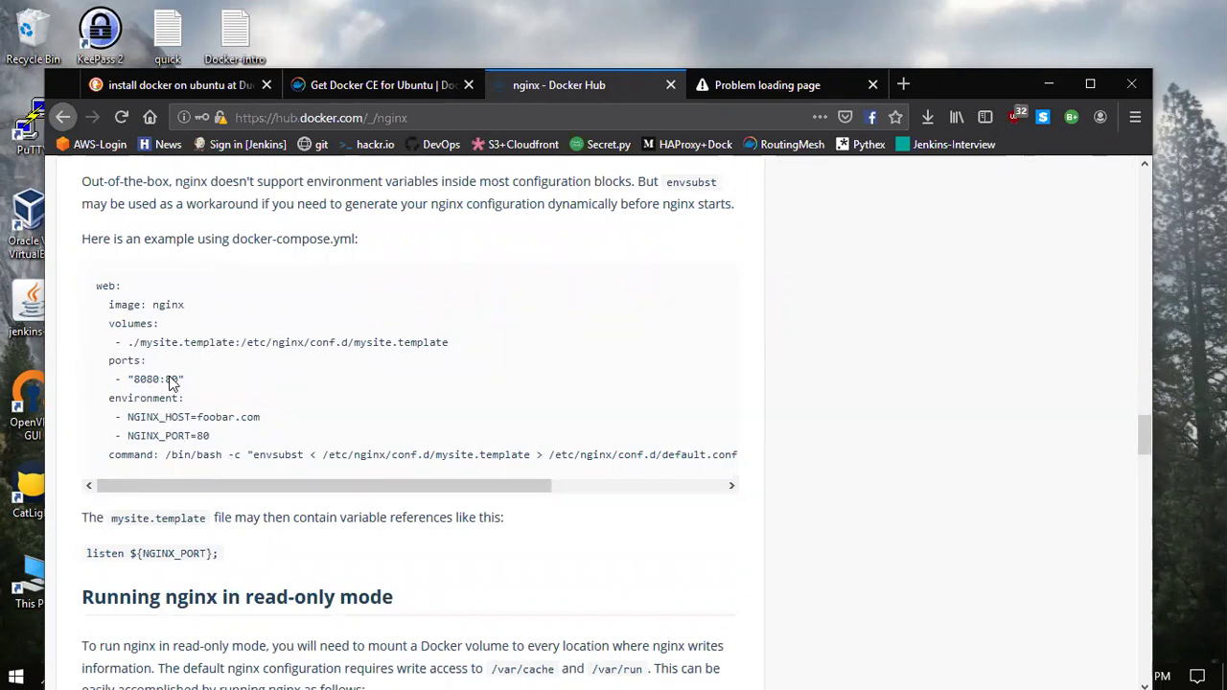
triple_click(165, 381)
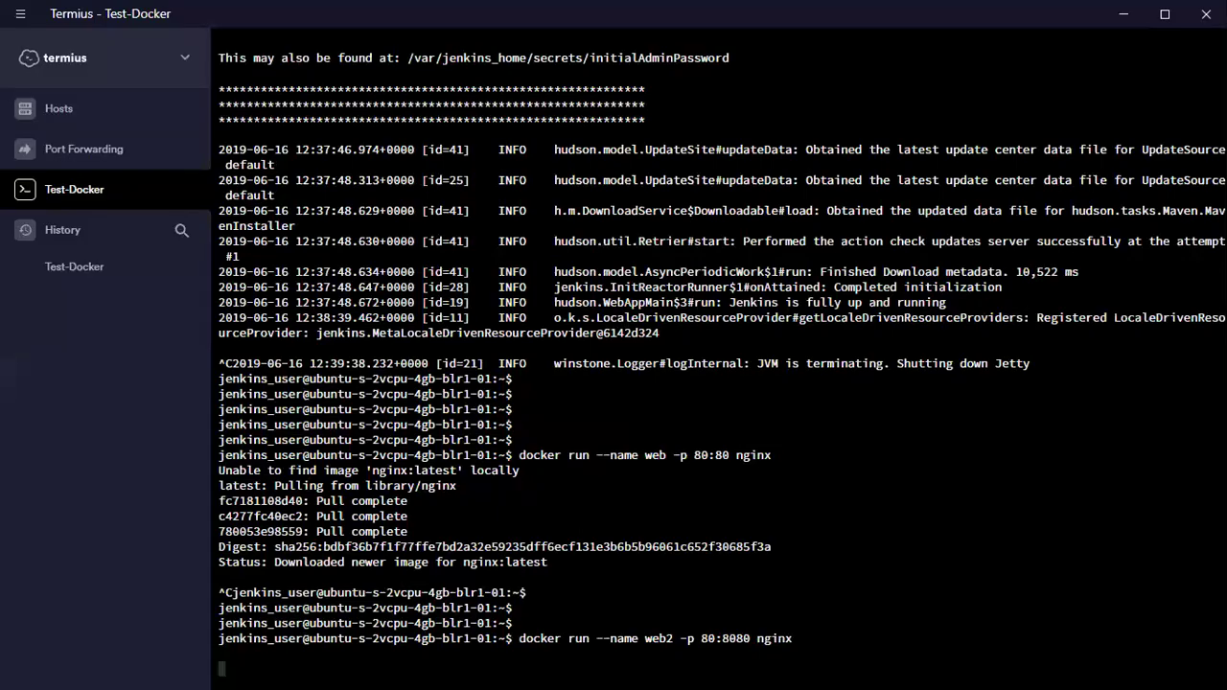
Stop web2 and rerun it with port mapping 8080:80, which fails with a name conflict
key("ctrl+c")
key("Return")
key("Return")
key("Return")
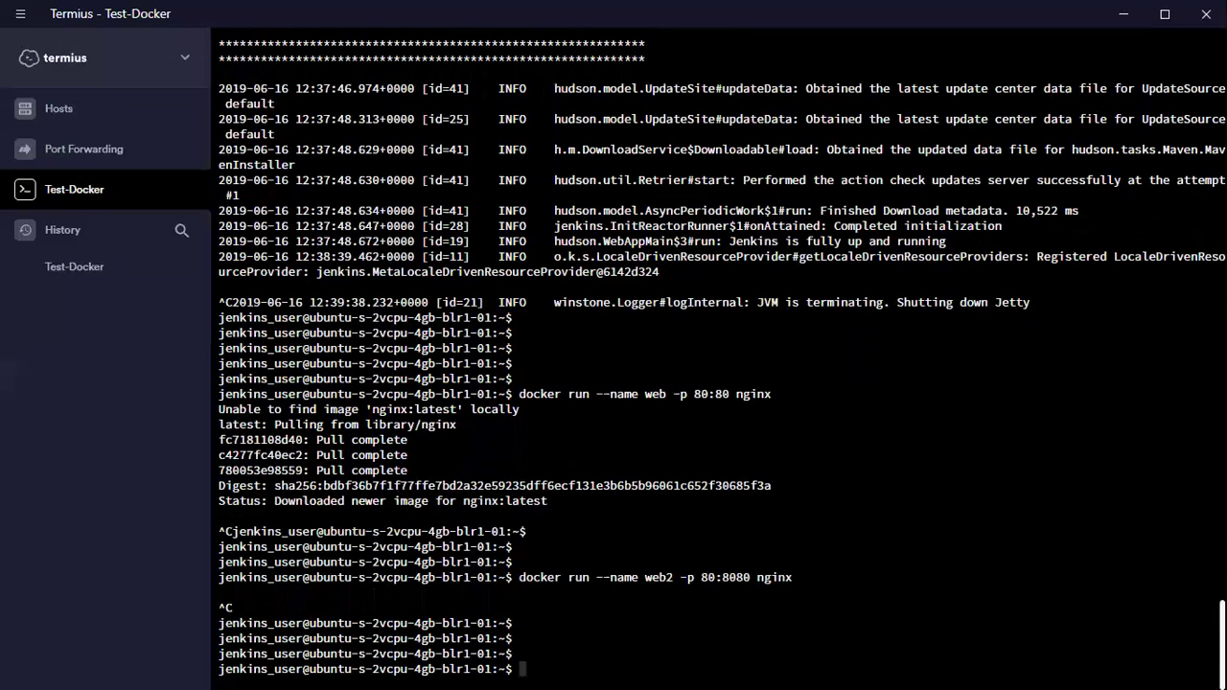
key("Up")
key("Left")
key("Left")
key("Left")
key("Left")
key("Left")
key("BackSpace")
key("BackSpace")
key("Left")
key("Left")
key("Left")
type("80")
key("Left")
key("Left")
key("Left")
key("Left")
key("Left")
key("Left")
key("Left")
key("Left")
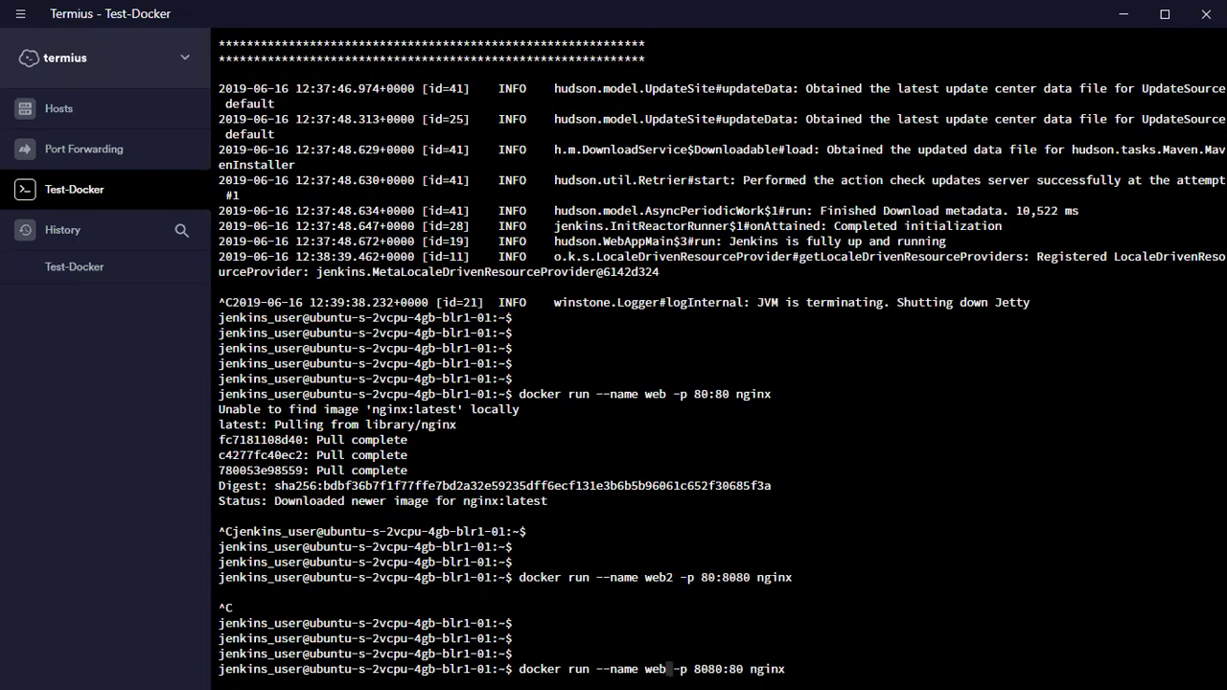
type("_new")
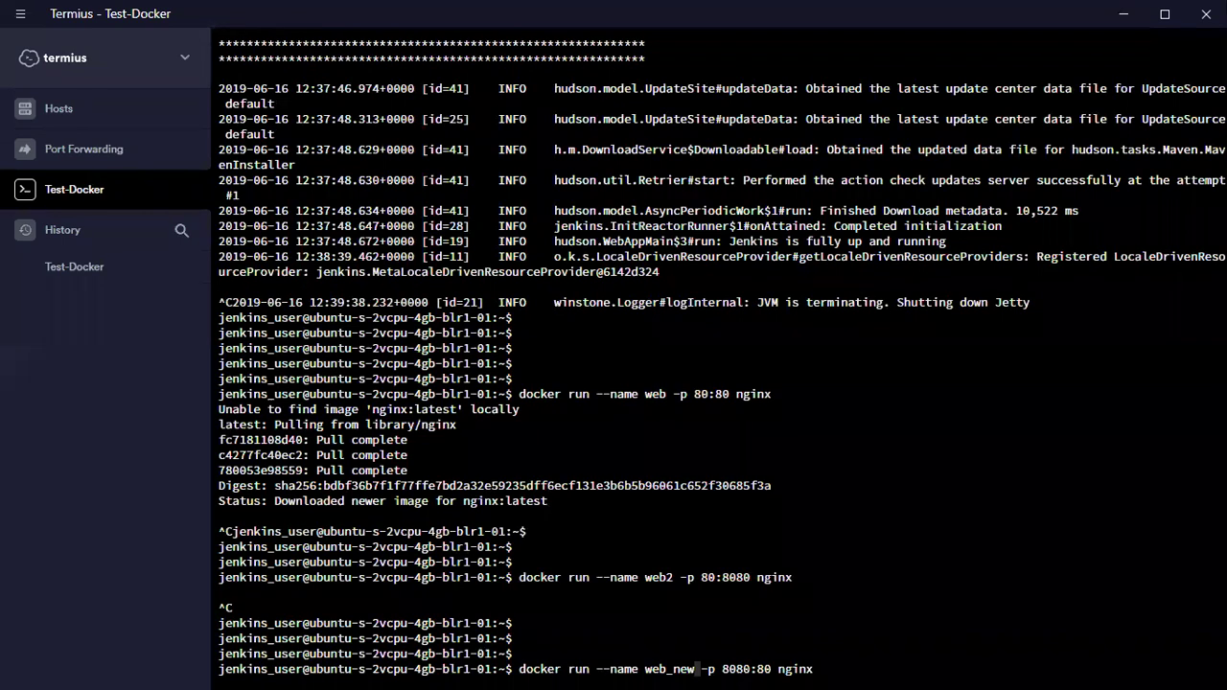
key("BackSpace")
key("BackSpace")
key("BackSpace")
key("BackSpace")
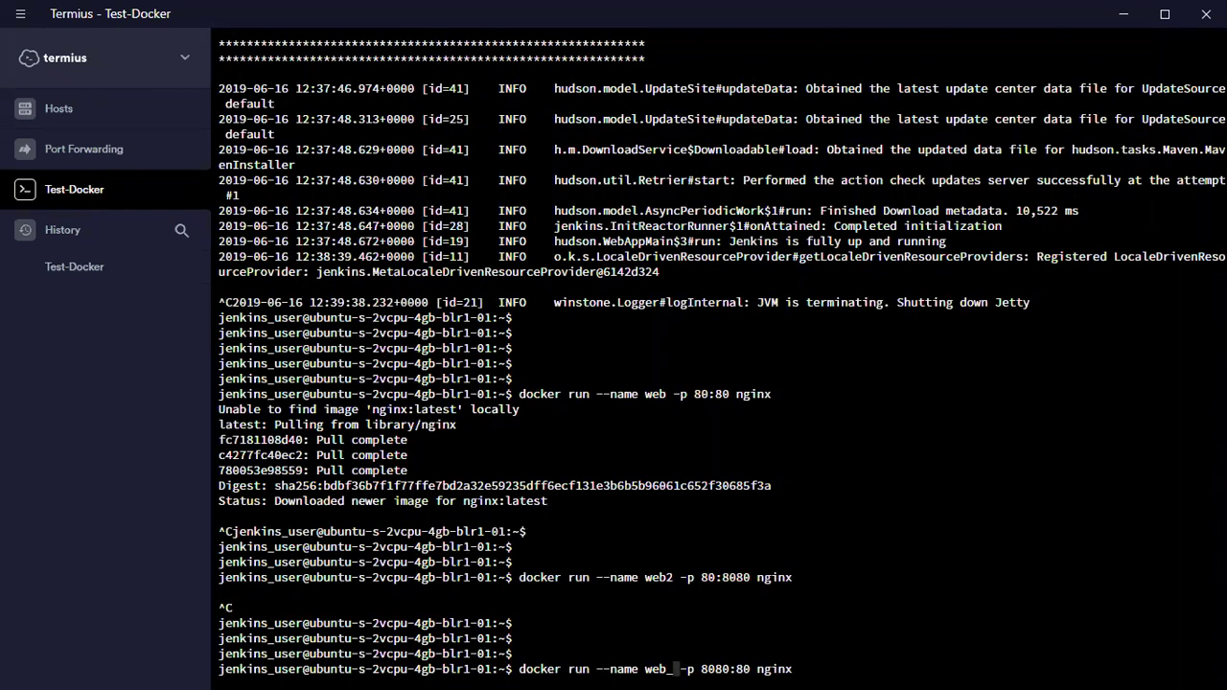
type("2")
key("Return")
Rerun the same command with the container renamed to web3
key("Up")
key("Left")
key("Left")
key("Left")
key("Left")
key("Left")
key("Left")
key("Left")
key("Left")
key("Left")
key("Left")
key("Left")
key("Left")
key("Left")
key("Left")
key("Left")
key("Left")
key("Left")
key("BackSpace")
type("3")
key("Return")
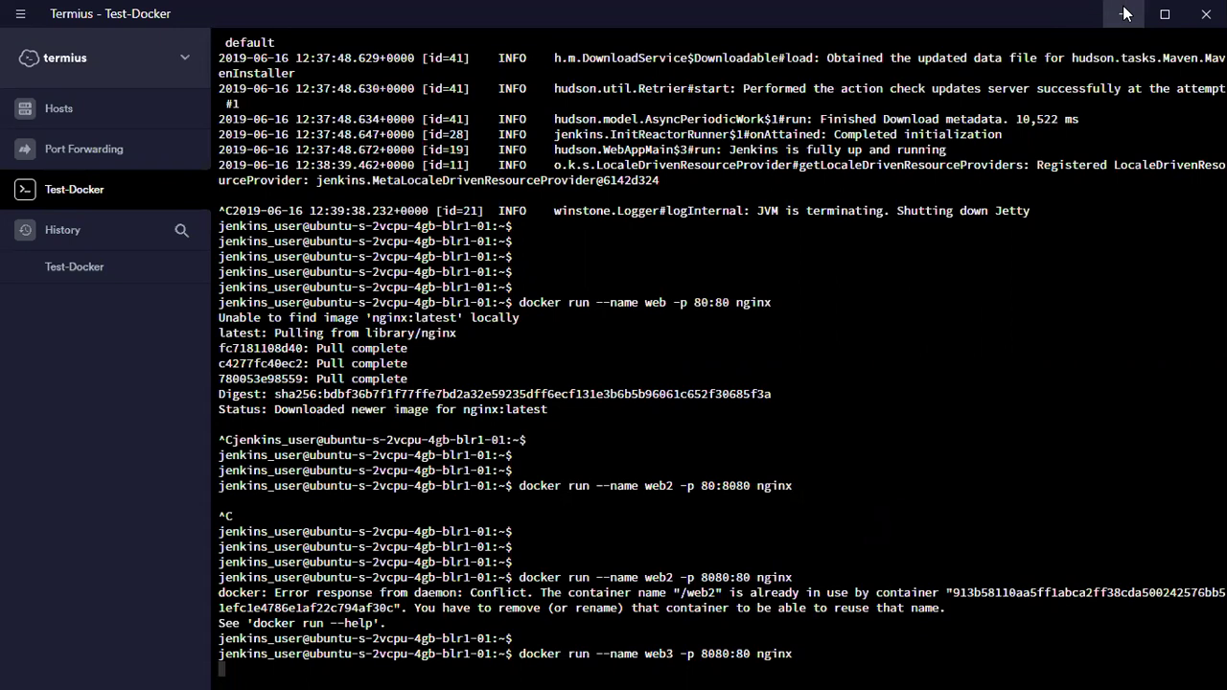
Stop web3 and try running the container from the apache, then apache2 image
left_click(1125, 13)
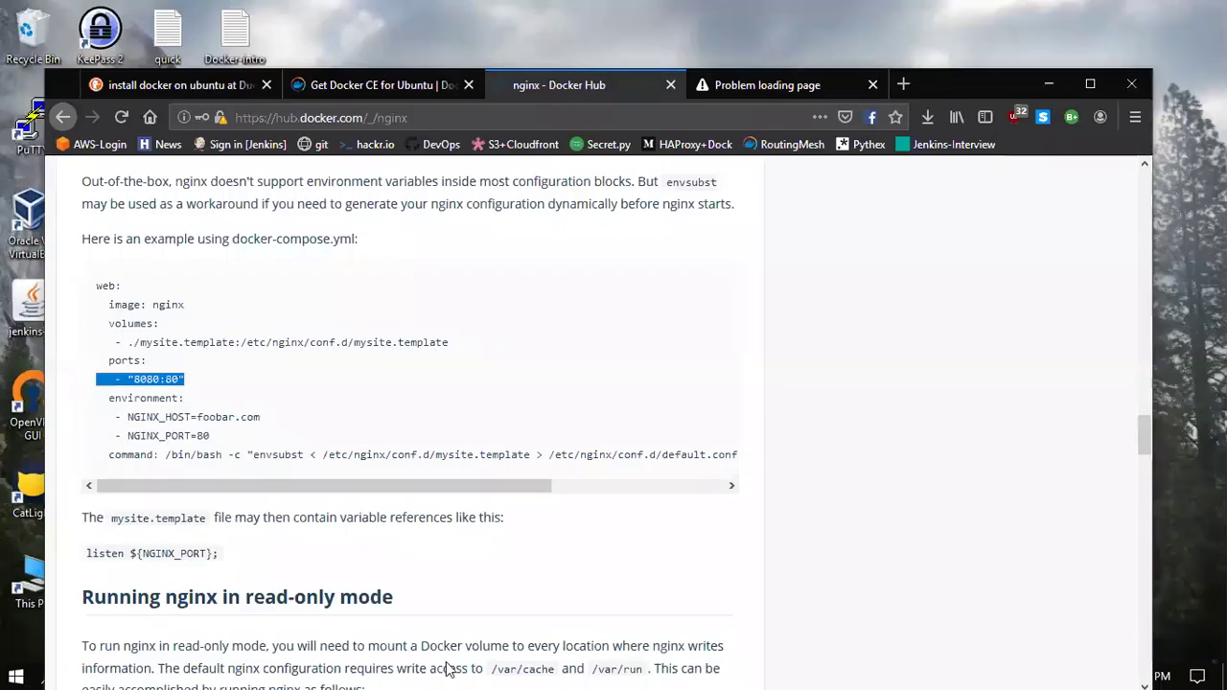
key("alt+Tab")
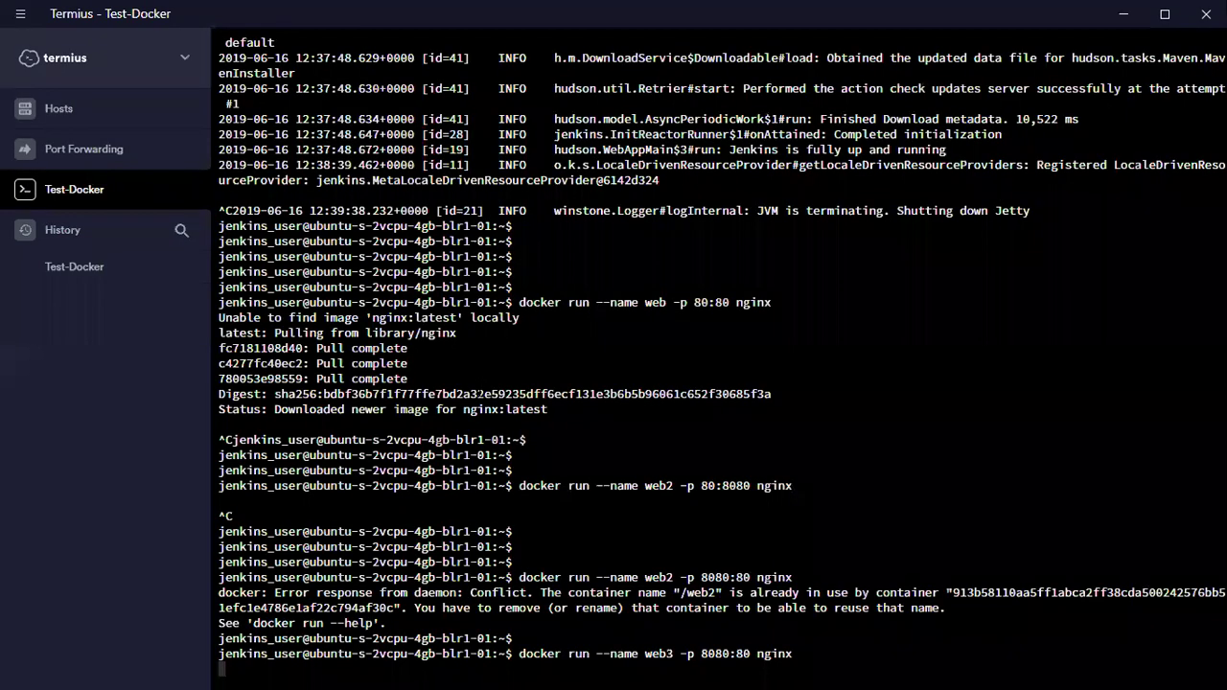
key("ctrl+c")
key("Return")
key("Return")
key("Return")
key("Return")
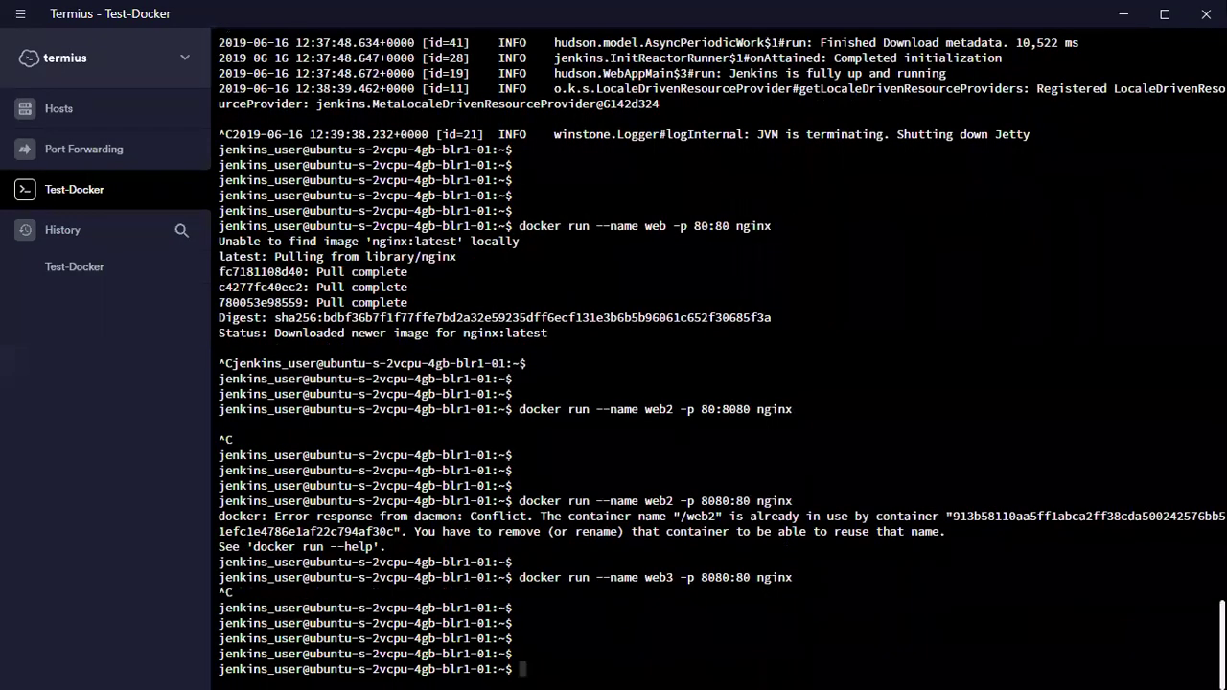
key("Up")
key("BackSpace")
key("BackSpace")
key("BackSpace")
key("BackSpace")
key("BackSpace")
type("apache")
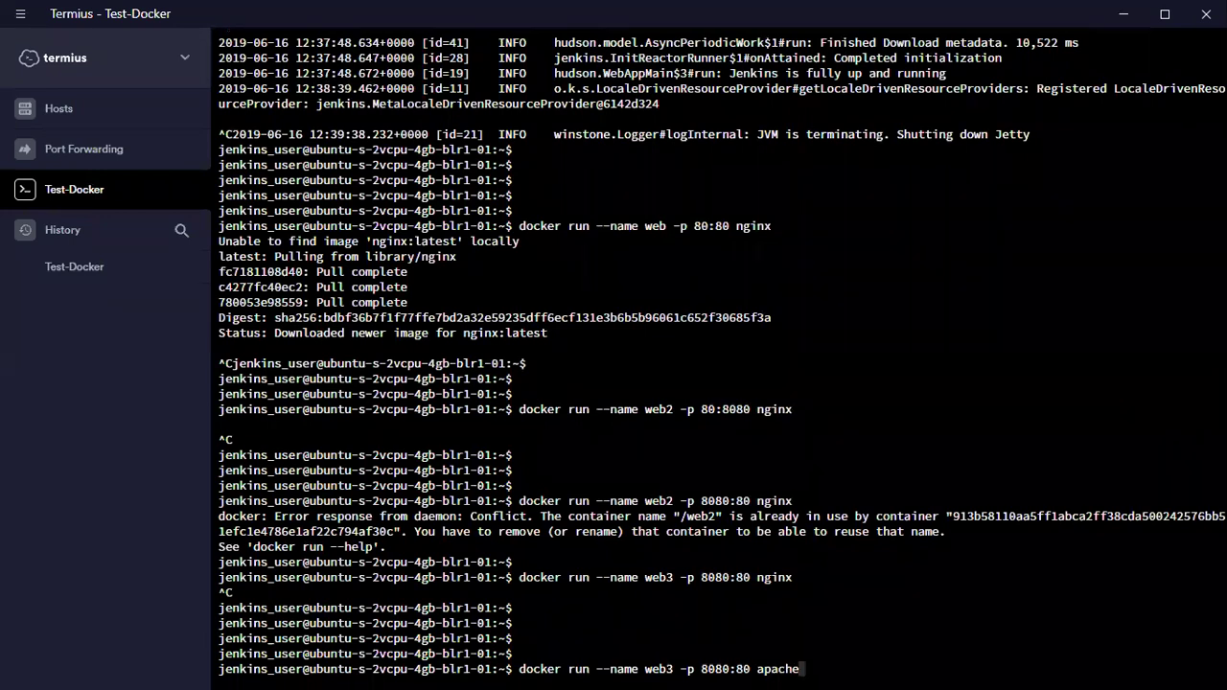
key("Return")
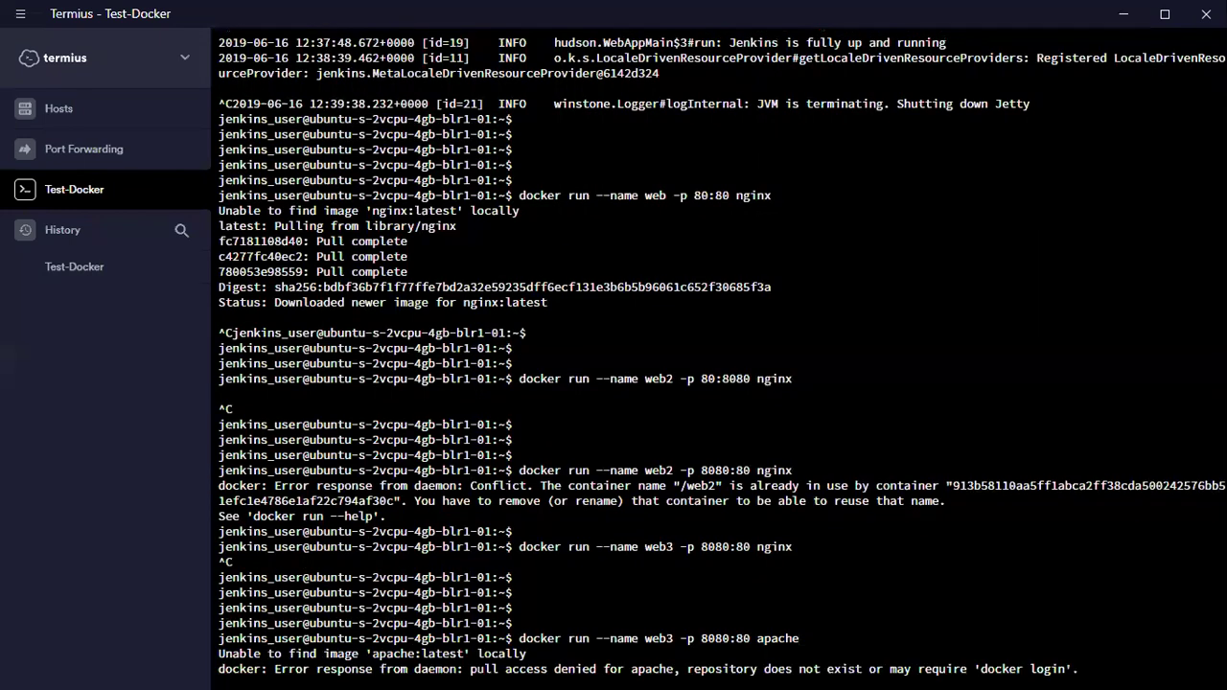
key("Return")
key("Up")
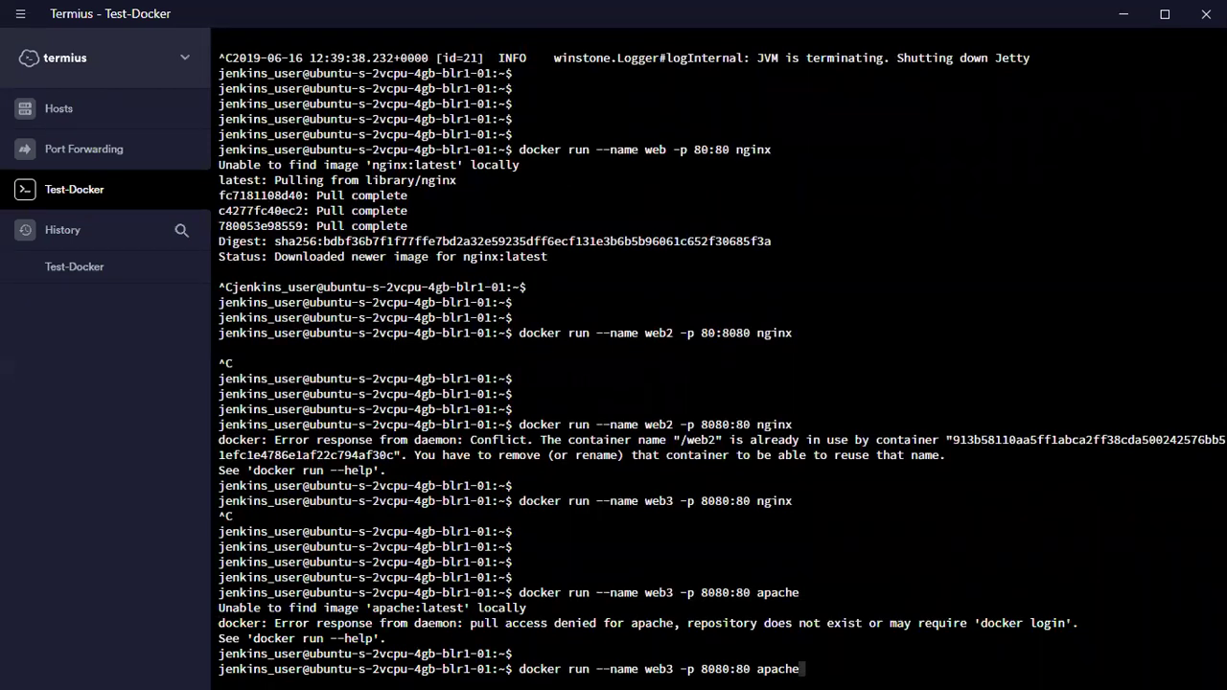
type("2")
key("Return")
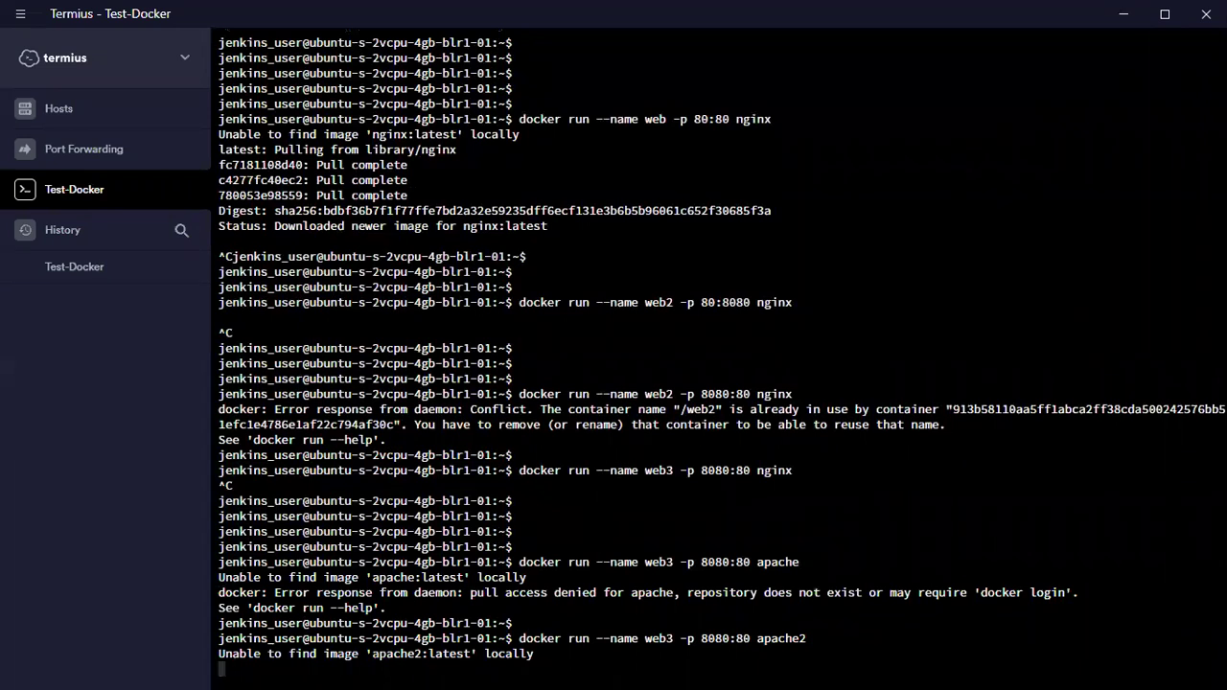
Rerun the web3 container from the httpd image, downloading httpd:latest
key("Return")
key("Return")
key("Up")
key("BackSpace")
key("BackSpace")
key("BackSpace")
key("BackSpace")
key("BackSpace")
key("BackSpace")
key("BackSpace")
type("httpd")
key("Return")
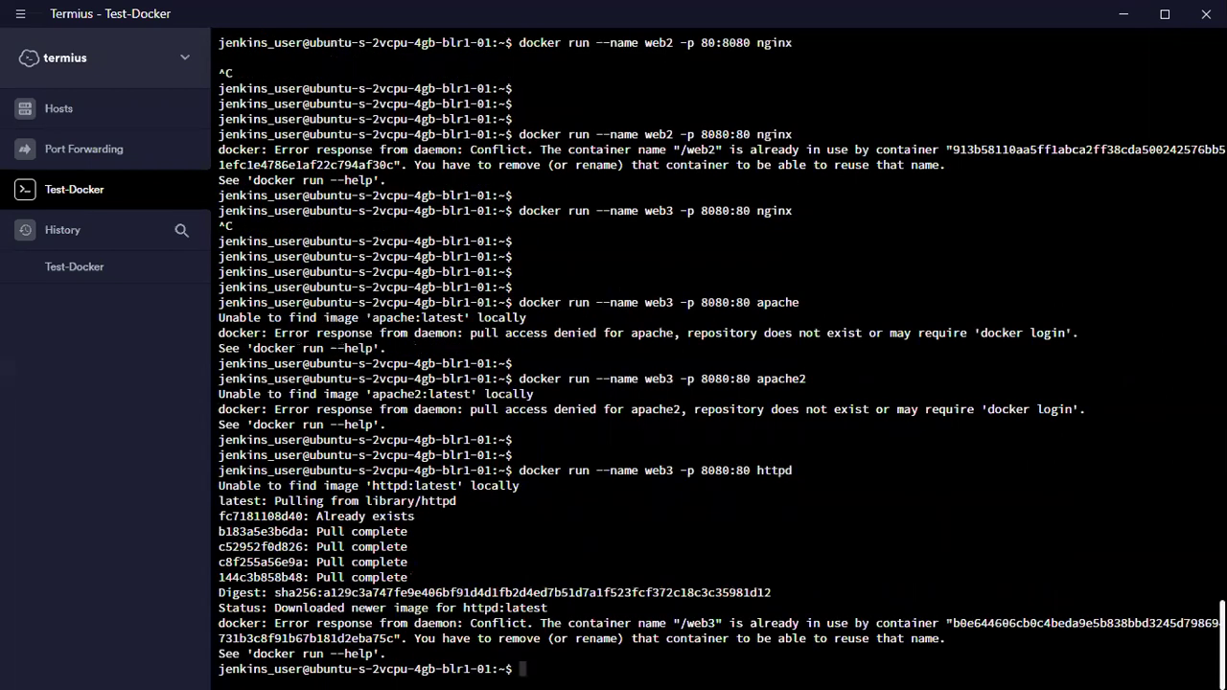
Run docker run --name web_new -p 8080:80 httpd with the container renamed web_new
key("Return")
key("Return")
key("Up")
key("Left")
key("Left")
key("Left")
key("Left")
key("Left")
key("Left")
key("Left")
key("Left")
key("Left")
key("Left")
key("Left")
key("Left")
key("Left")
key("Left")
key("Left")
key("Left")
key("Left")
key("Left")
key("Delete")
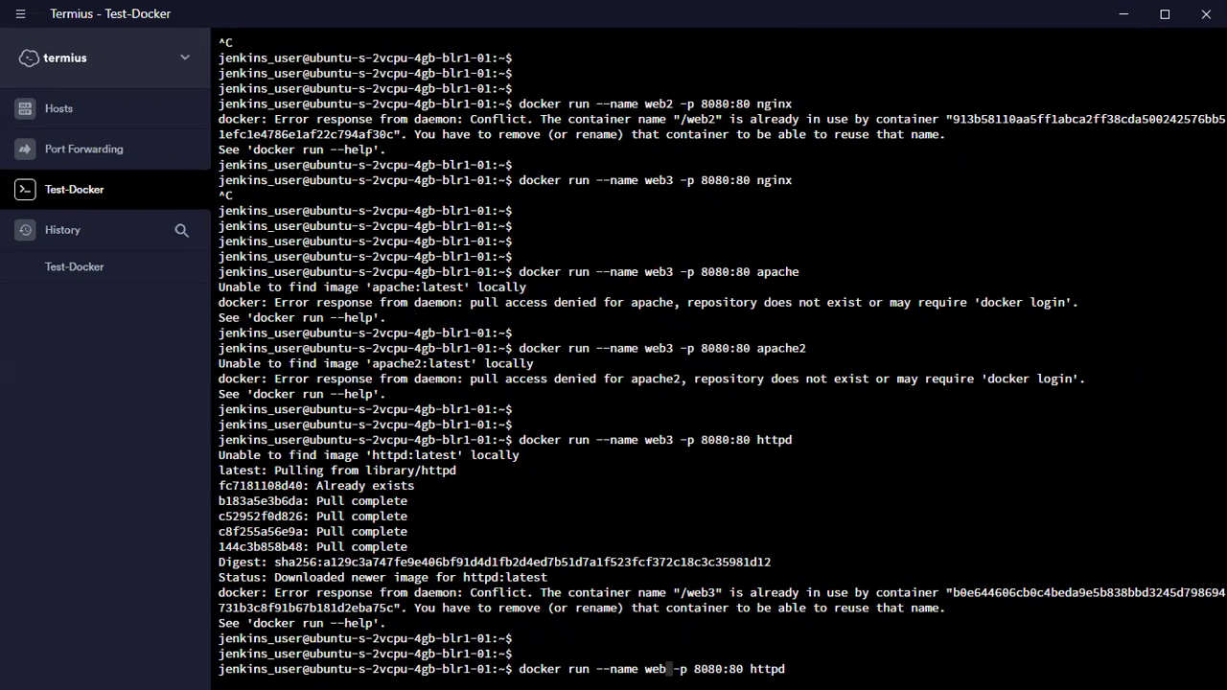
type("_new")
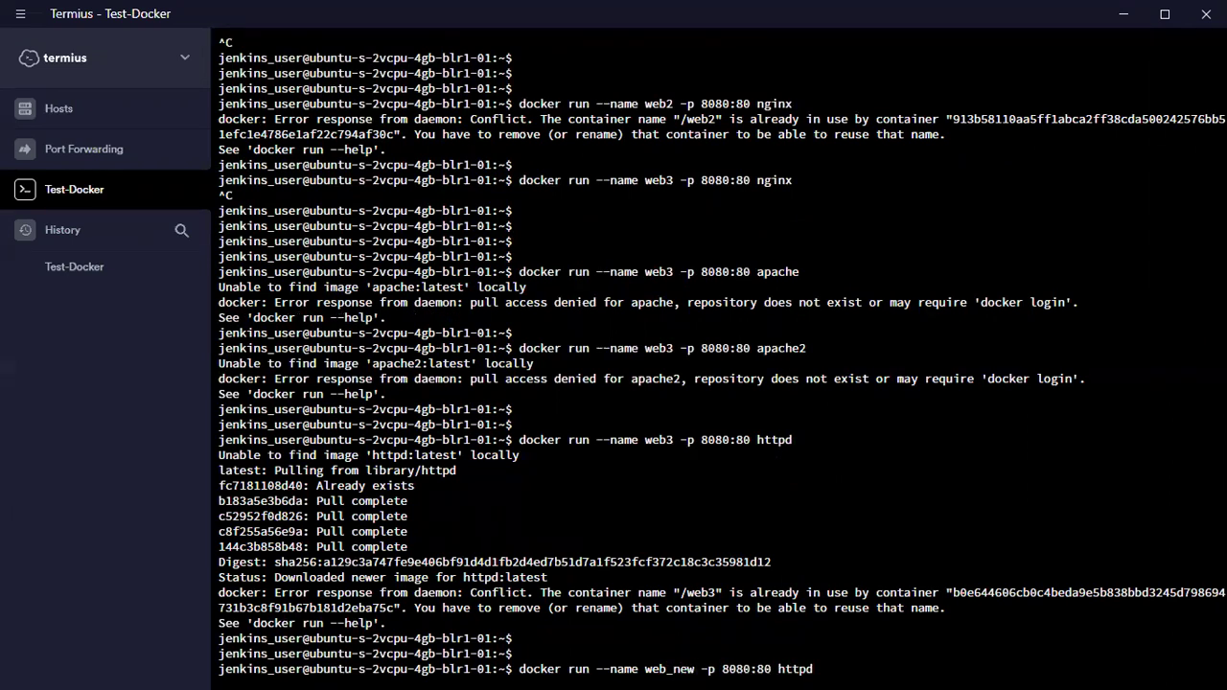
key("Return")
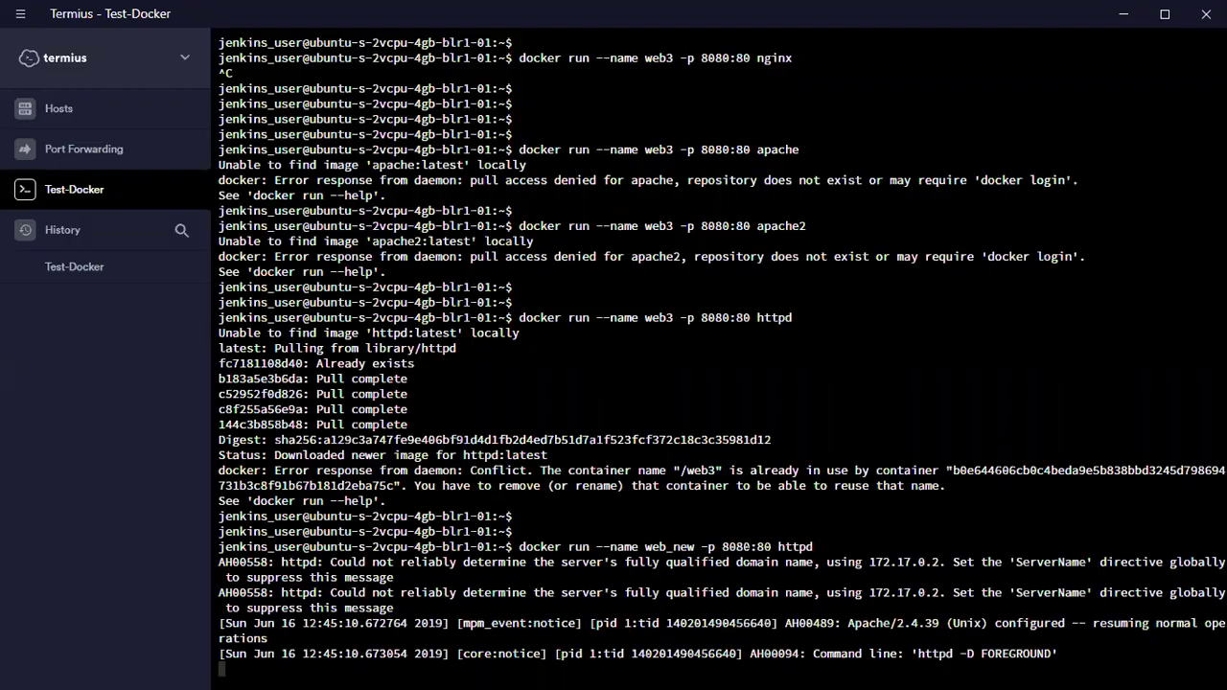
Reload 142.93.220.126:8080 in Firefox's failed tab to get the 'It works!' page
left_click(1123, 13)
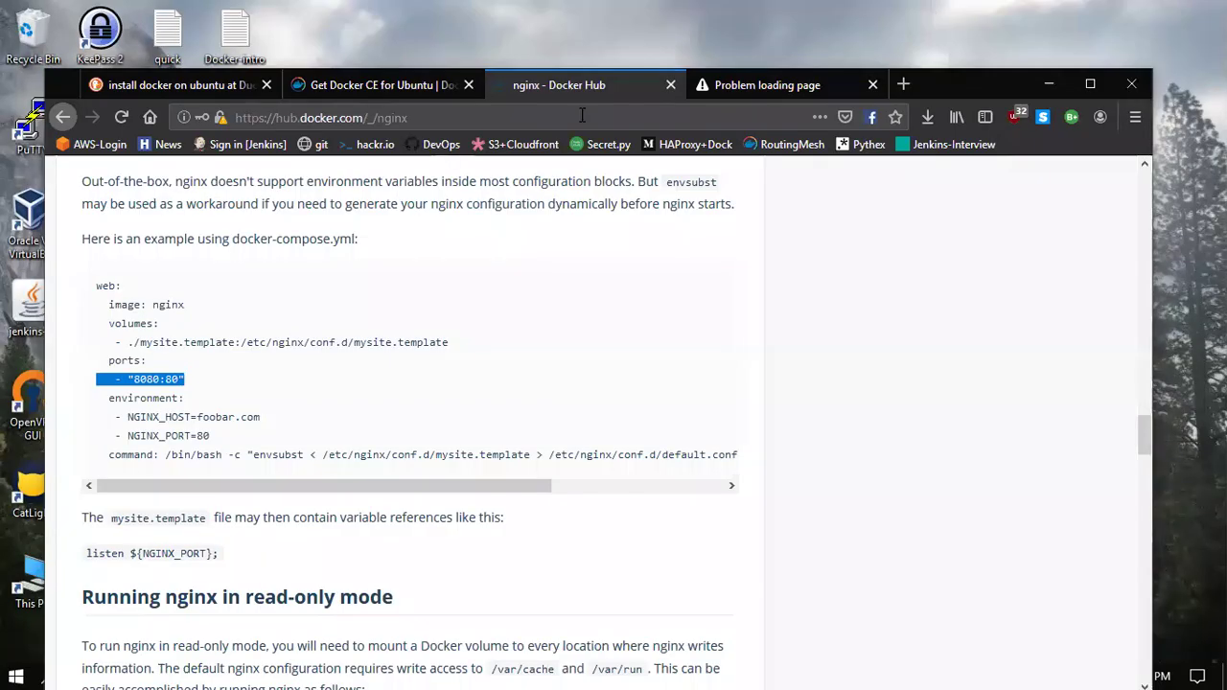
left_click(767, 82)
left_click(431, 117)
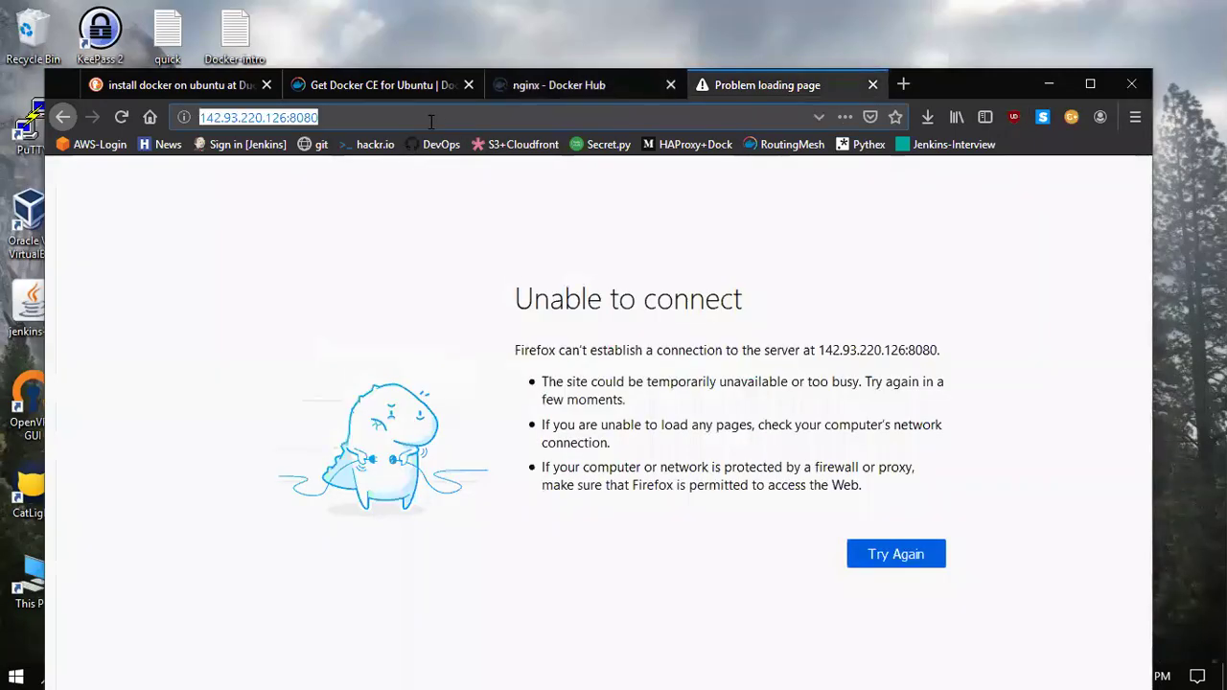
key("Return")
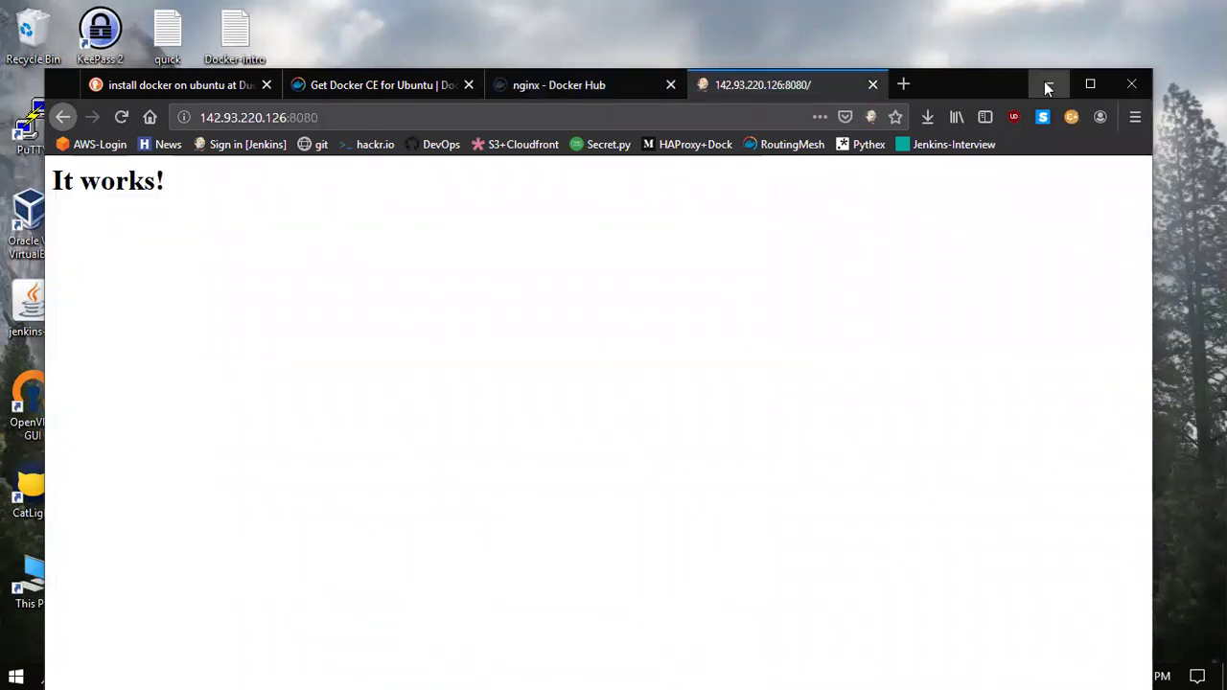
key("alt+Tab")
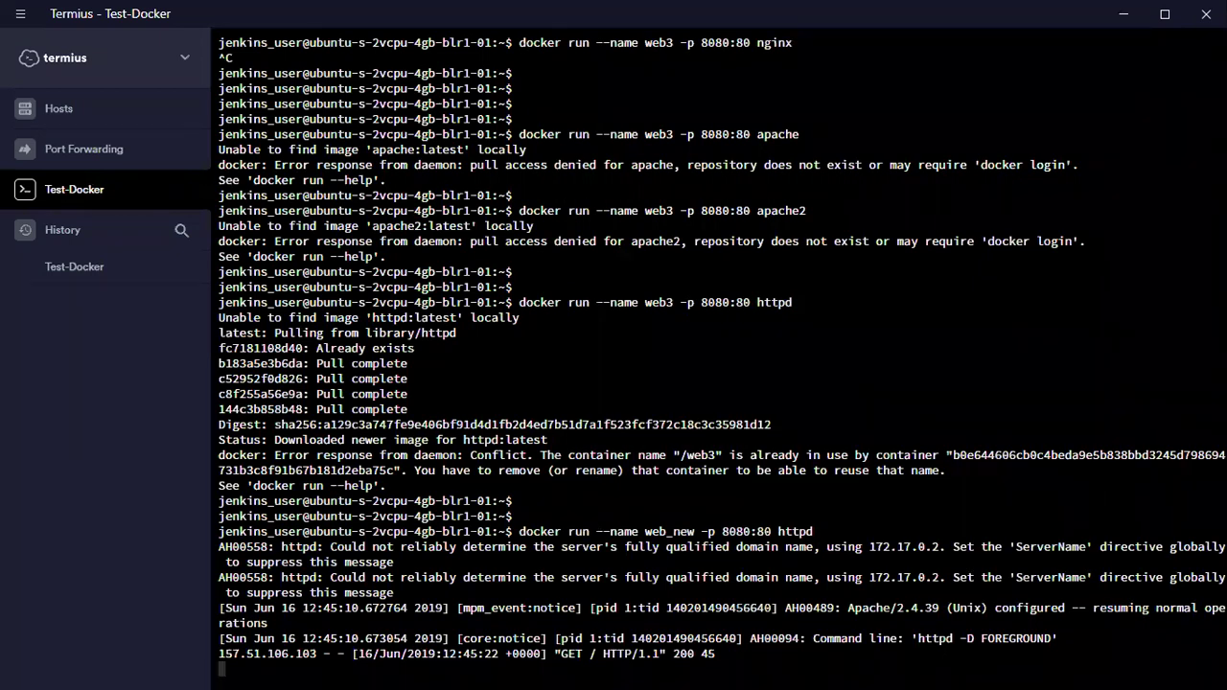
Stop the foreground web_new container and rerun its command detached with -d
key("ctrl+c")
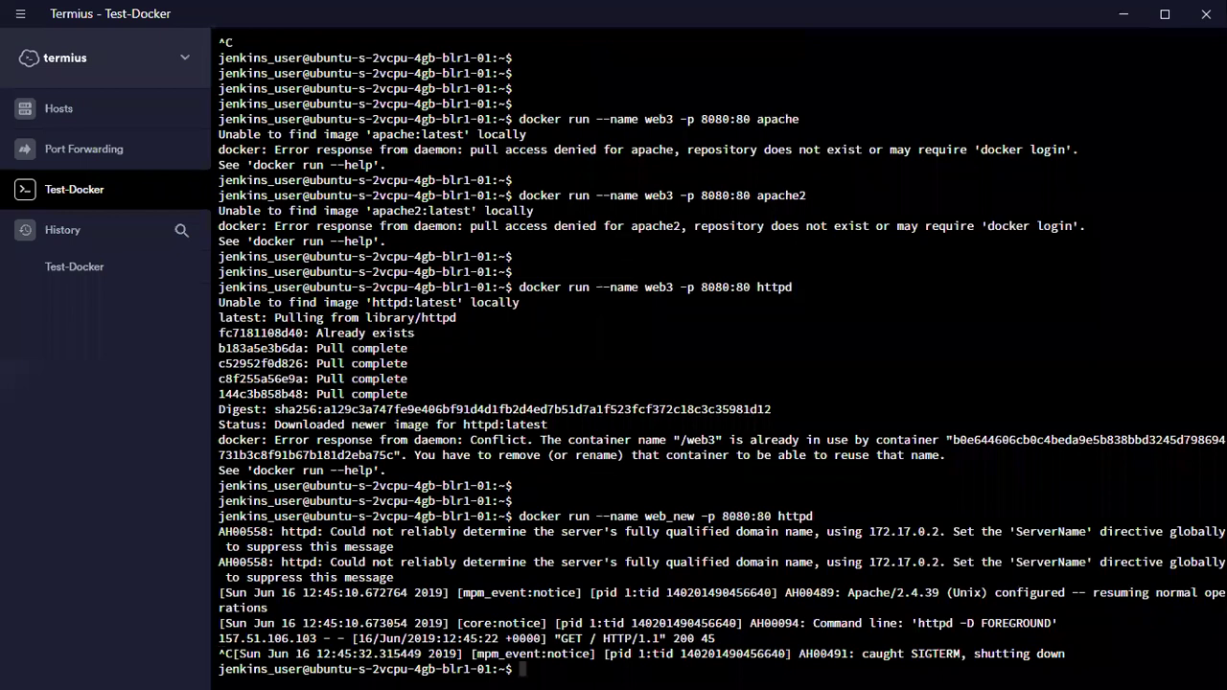
key("Return")
key("Return")
key("Return")
key("Return")
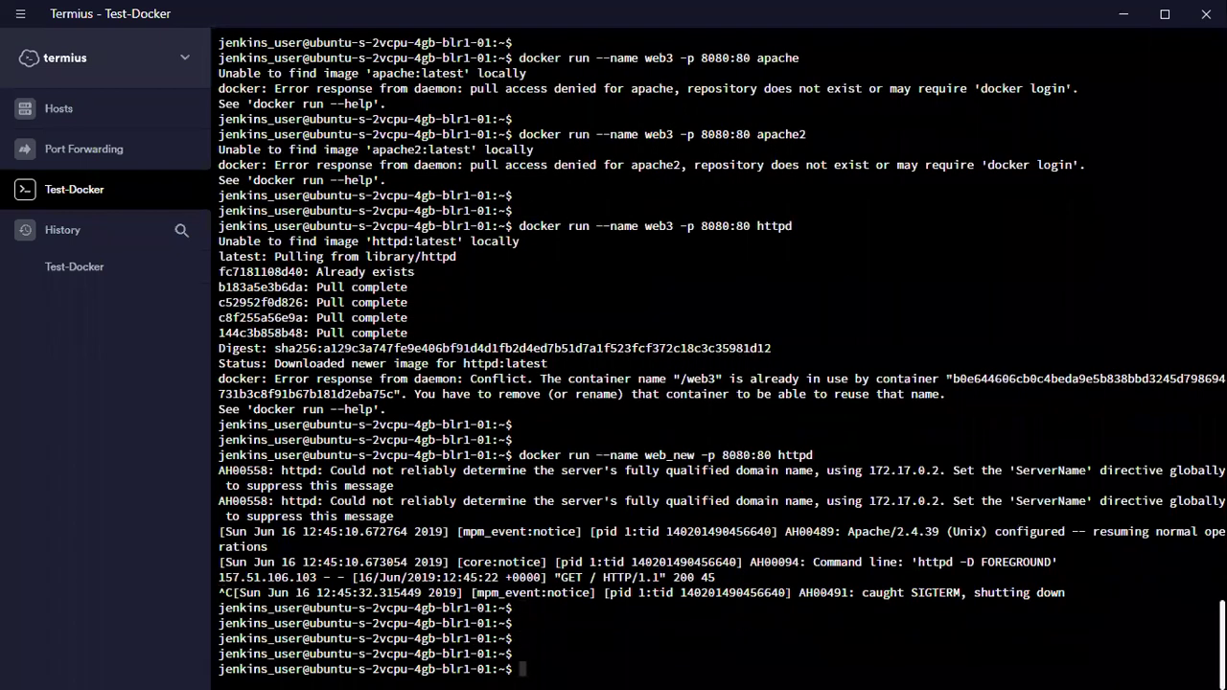
key("Up")
key("Left")
key("Left")
key("Left")
key("Left")
key("Left")
key("Left")
key("Left")
key("Left")
key("Left")
key("Left")
key("Left")
key("Left")
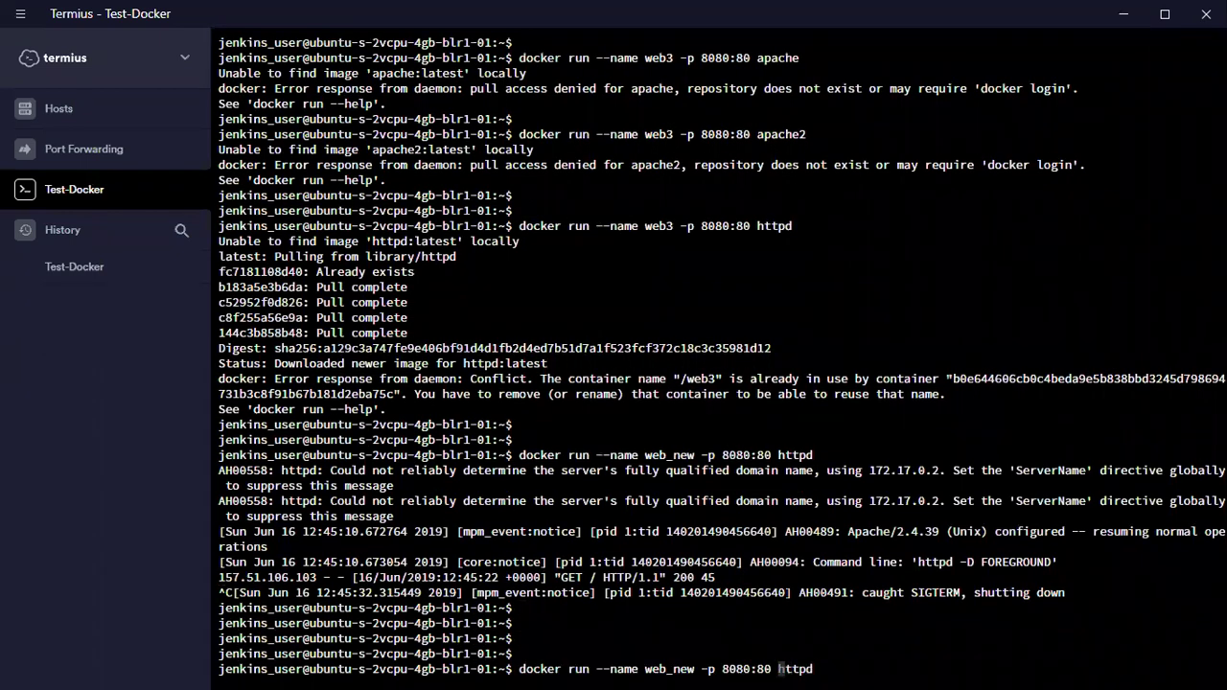
key("Left")
key("Left")
key("Left")
key("Left")
key("Left")
key("Left")
key("Left")
key("Left")
key("Left")
key("Left")
key("Left")
key("Left")
key("Left")
key("Left")
key("Left")
key("Left")
key("Left")
key("Left")
key("Left")
type("-d")
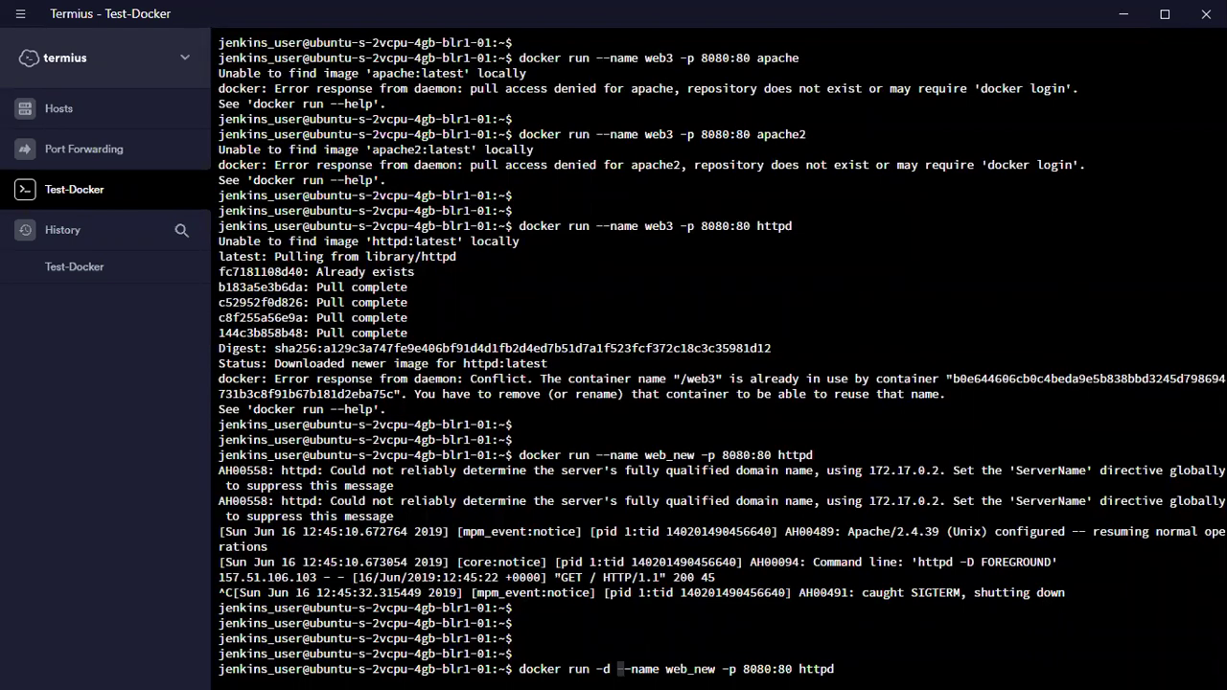
key("Return")
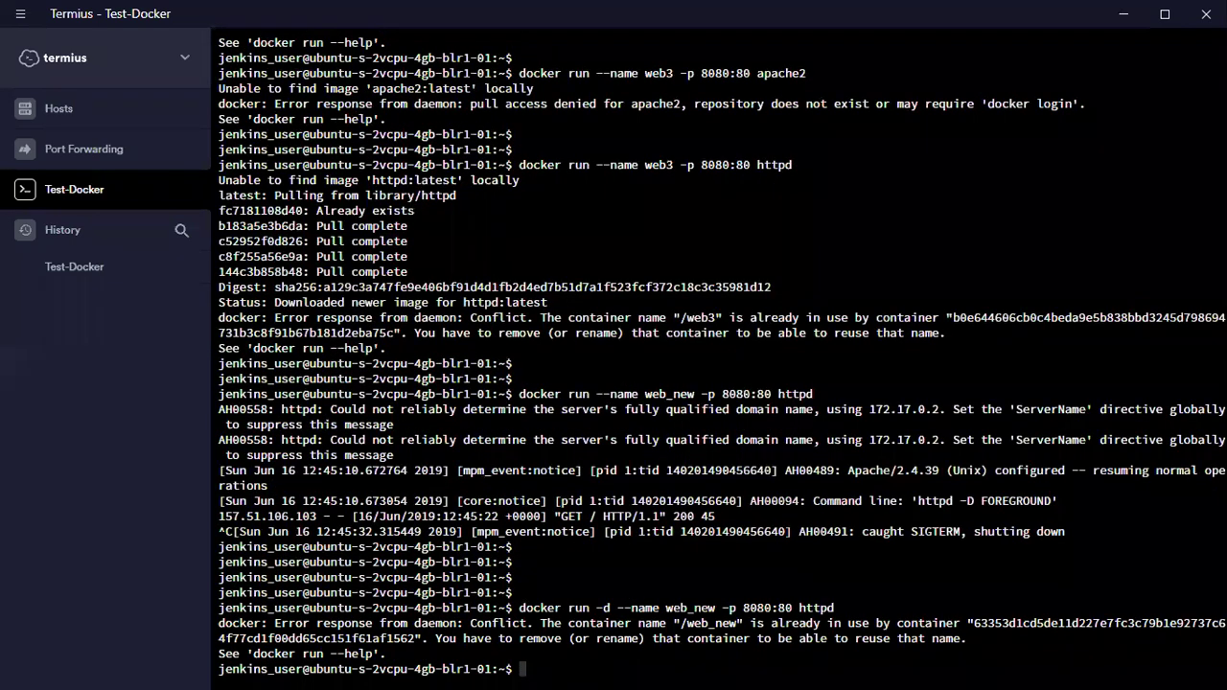
Rerun the detached httpd command with the container renamed to web_new2
key("Return")
key("Up")
key("Left")
key("Left")
key("Left")
key("Left")
key("Left")
key("Left")
key("Left")
key("Left")
key("Left")
key("Left")
key("Left")
key("Left")
key("Left")
key("Left")
key("Left")
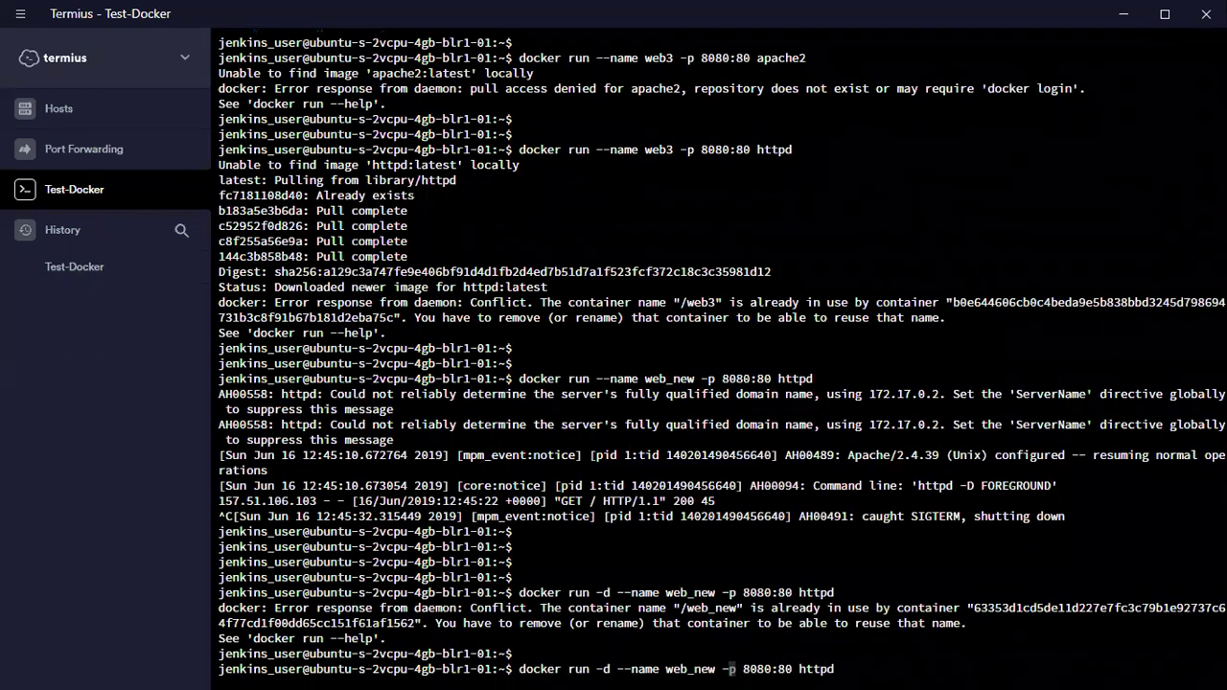
key("Left")
key("Left")
type("2")
key("Return")
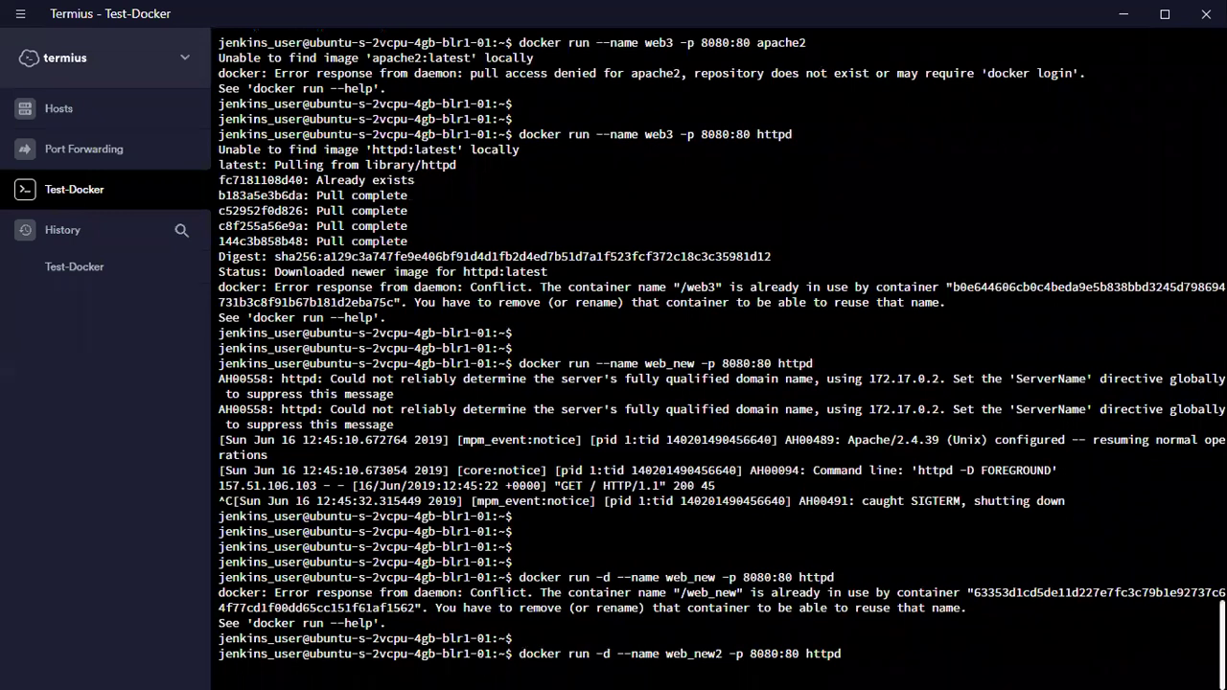
Run docker ps and check the httpd container shows Up on 0.0.0.0:8080->80/tcp
key("Return")
key("Return")
key("Return")
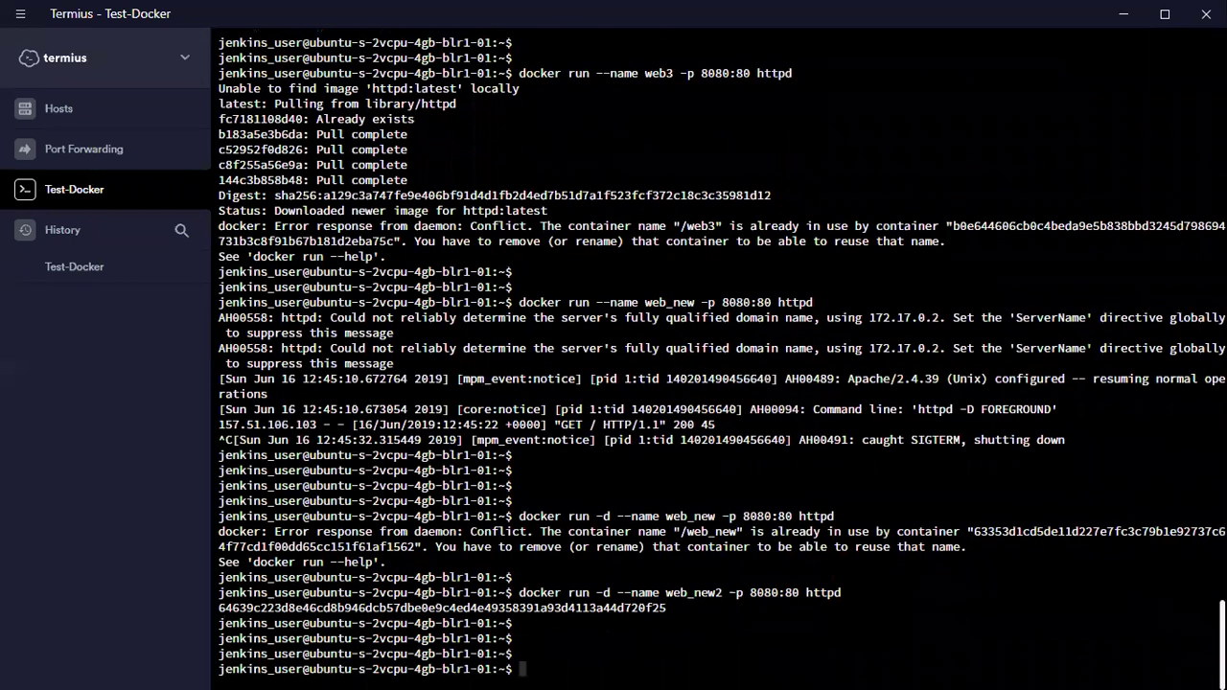
type("docker ")
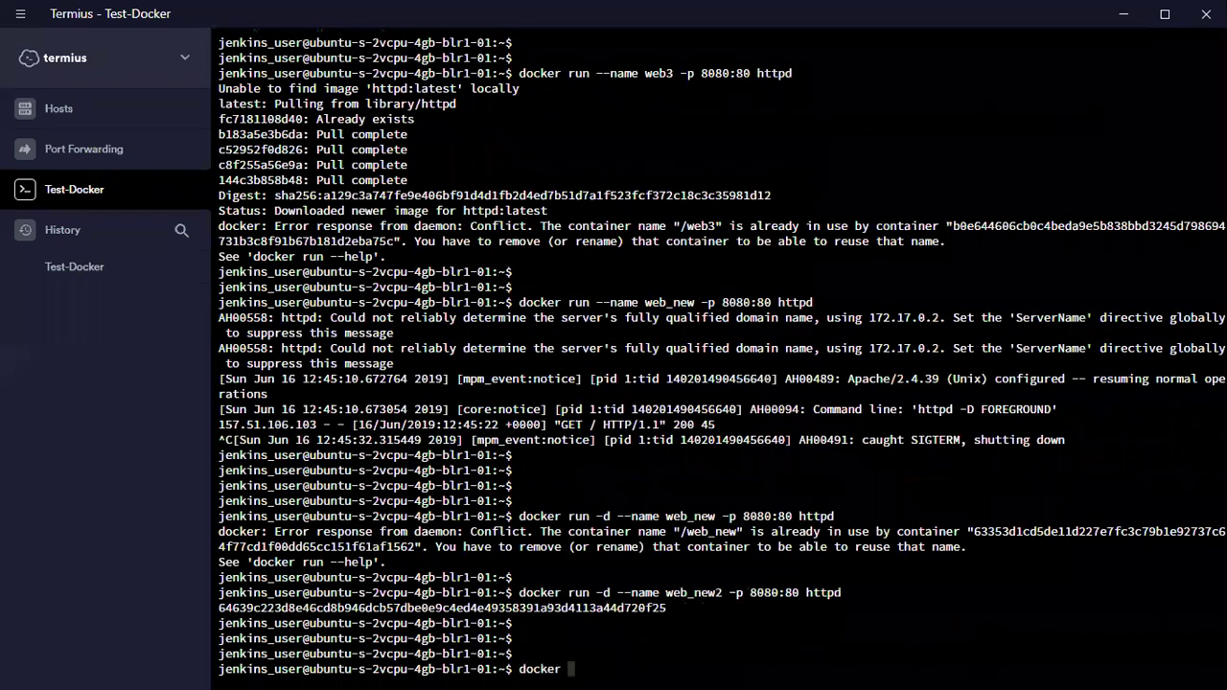
type("ps")
key("Return")
key("Return")
key("Return")
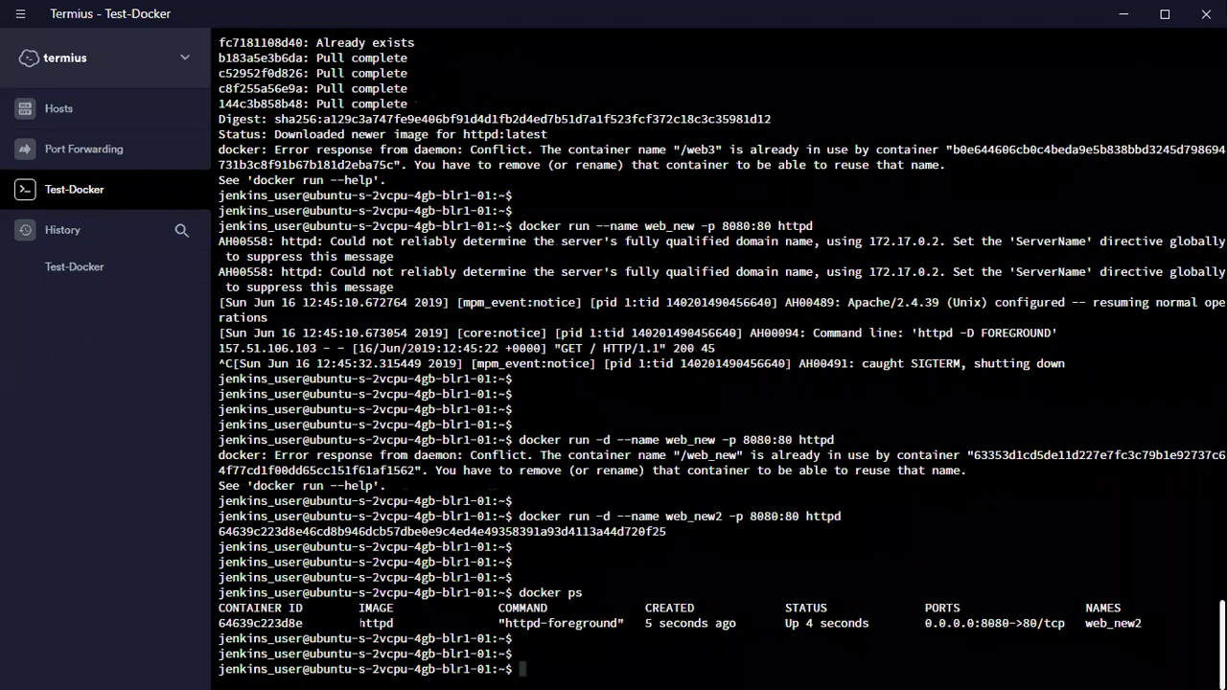
double_click(360, 623)
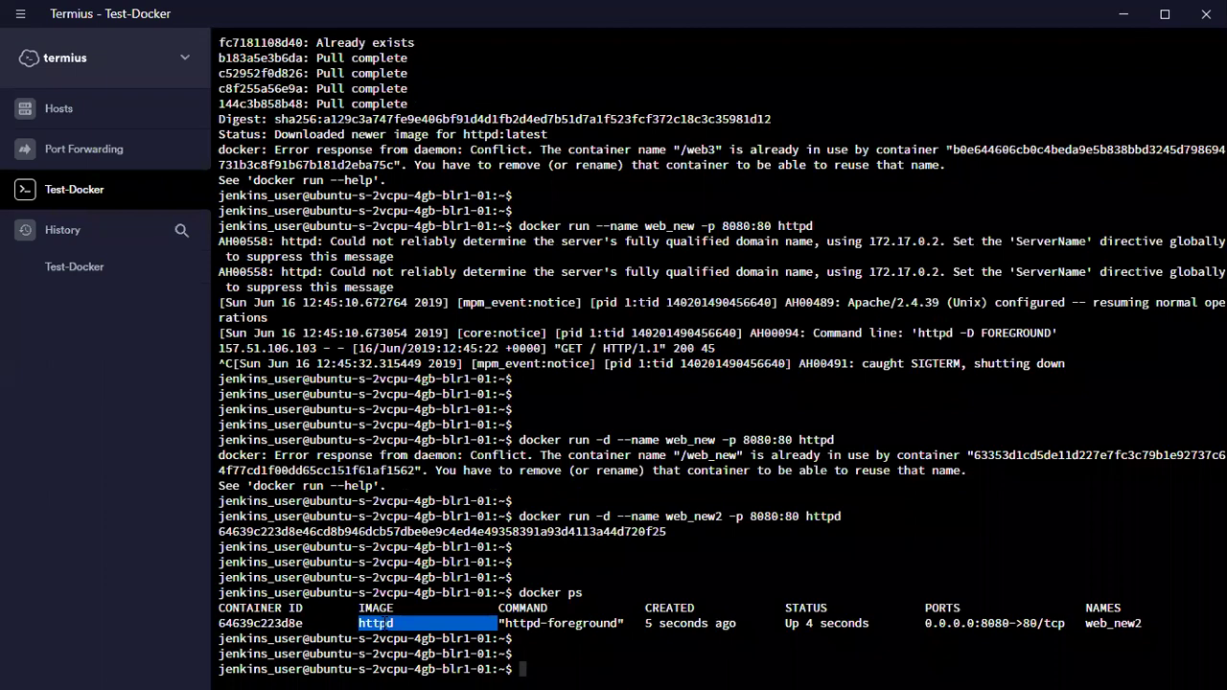
left_click(385, 623)
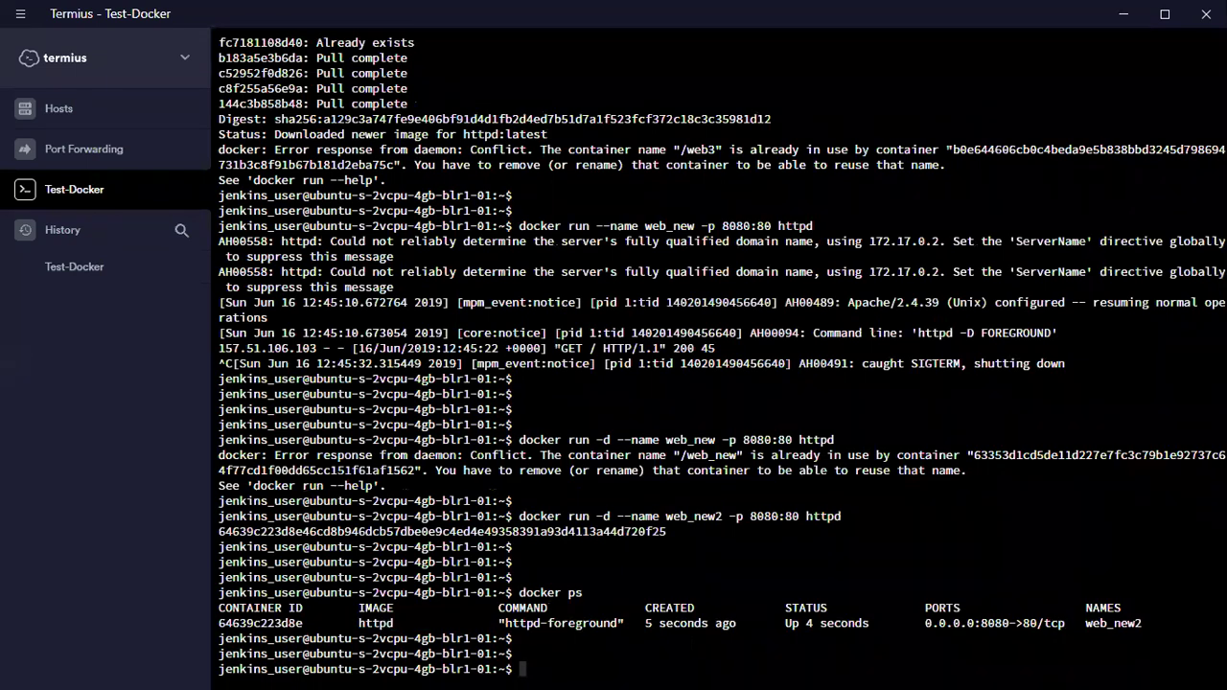
double_click(795, 624)
left_click(795, 624)
left_click(1124, 14)
Reload 142.93.220.126:8080 in Firefox to confirm it still shows 'It works!'
left_click(390, 109)
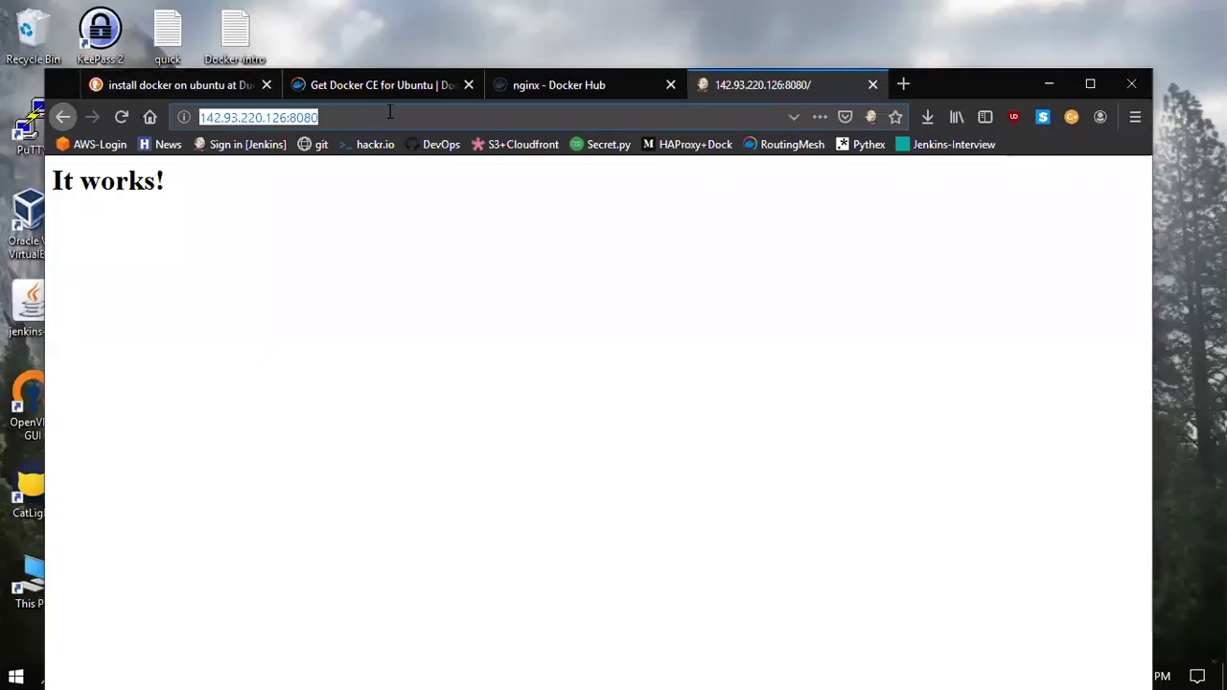
key("Return")
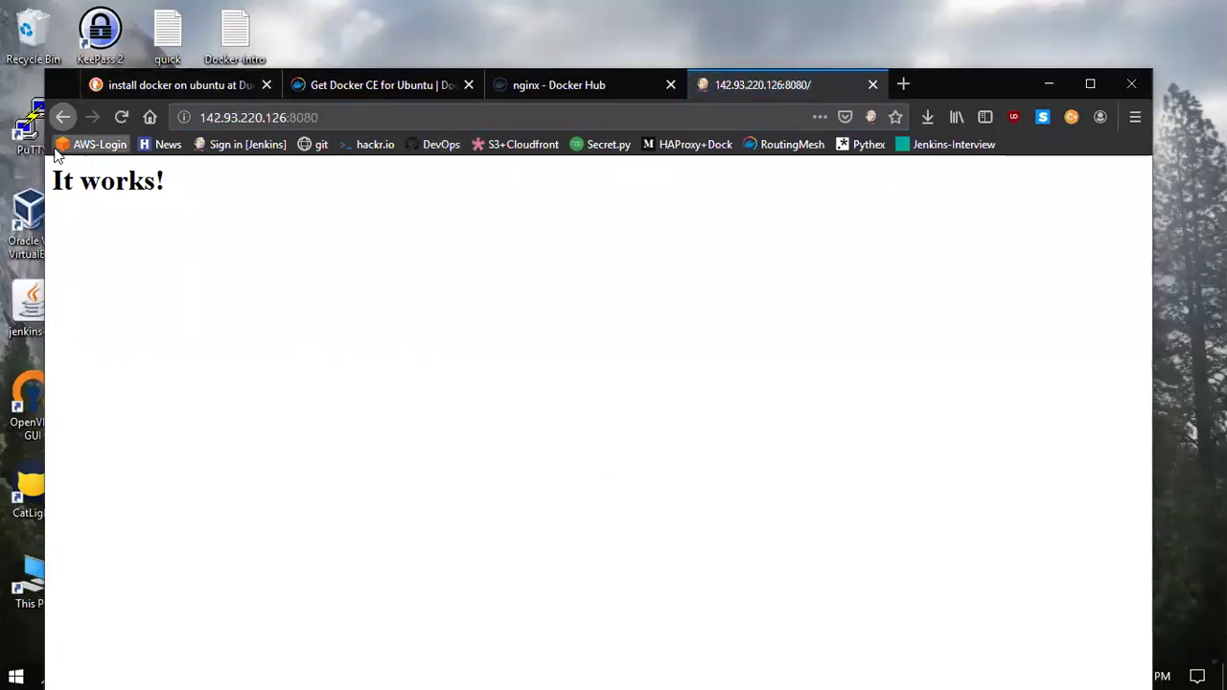
left_click(123, 119)
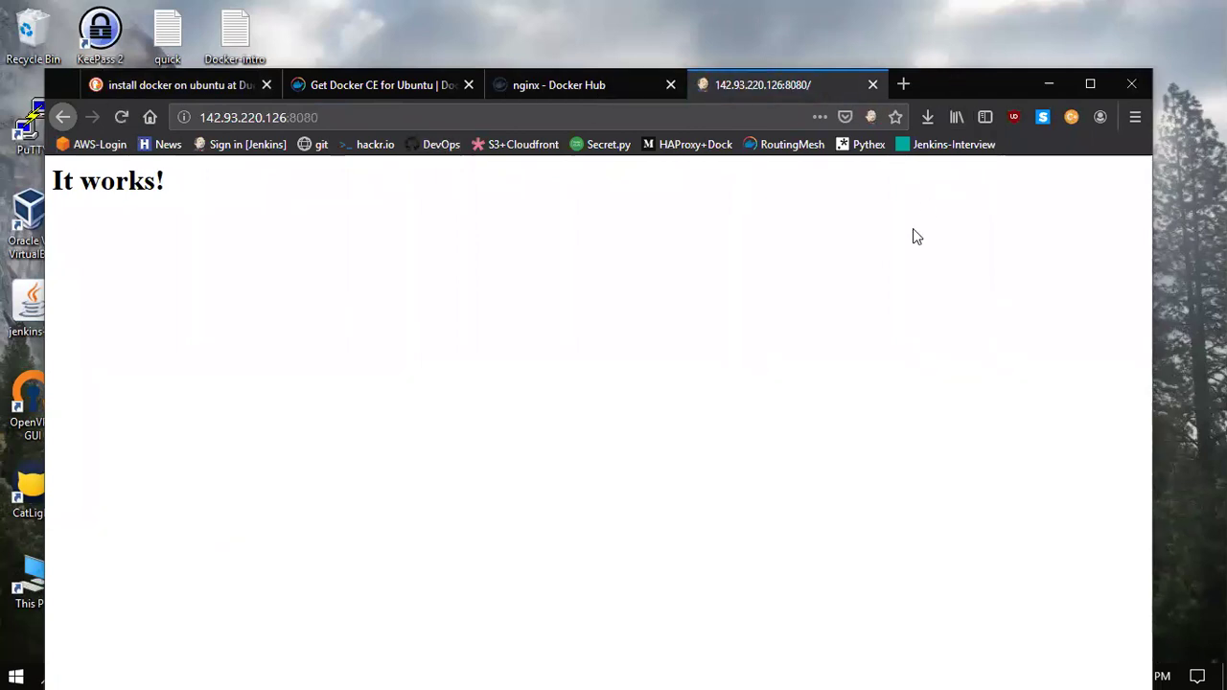
key("alt+Tab")
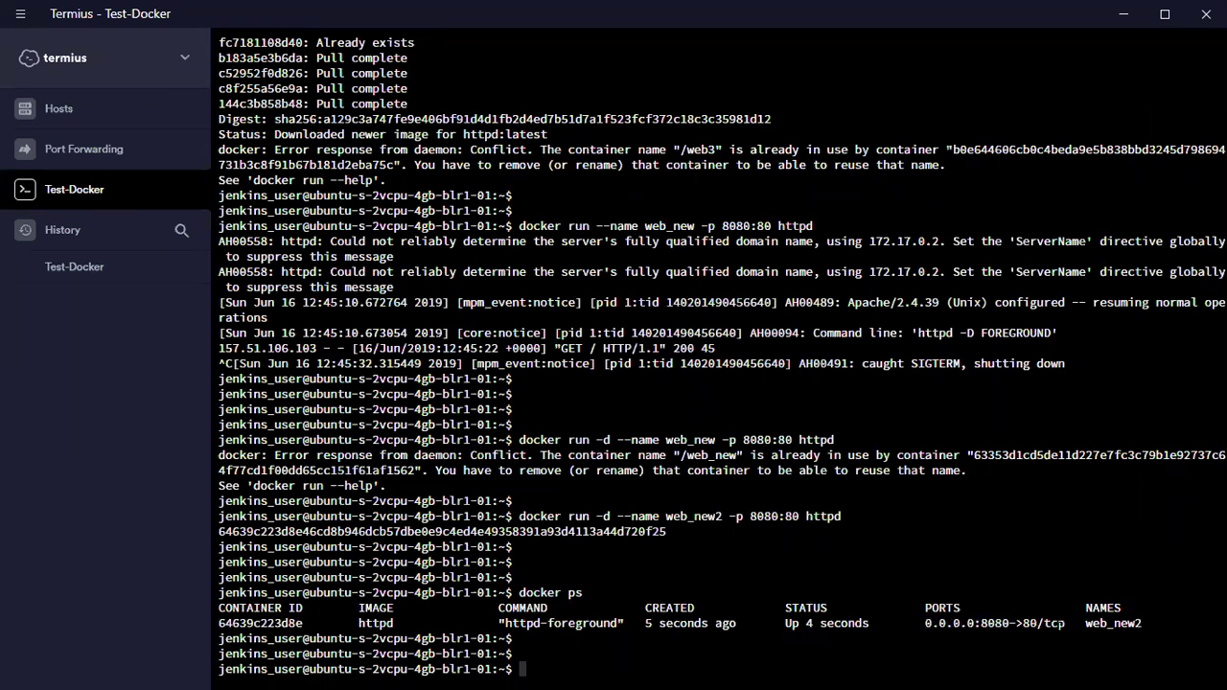
left_click_drag(954, 624, 982, 623)
key("Return")
key("Return")
key("Return")
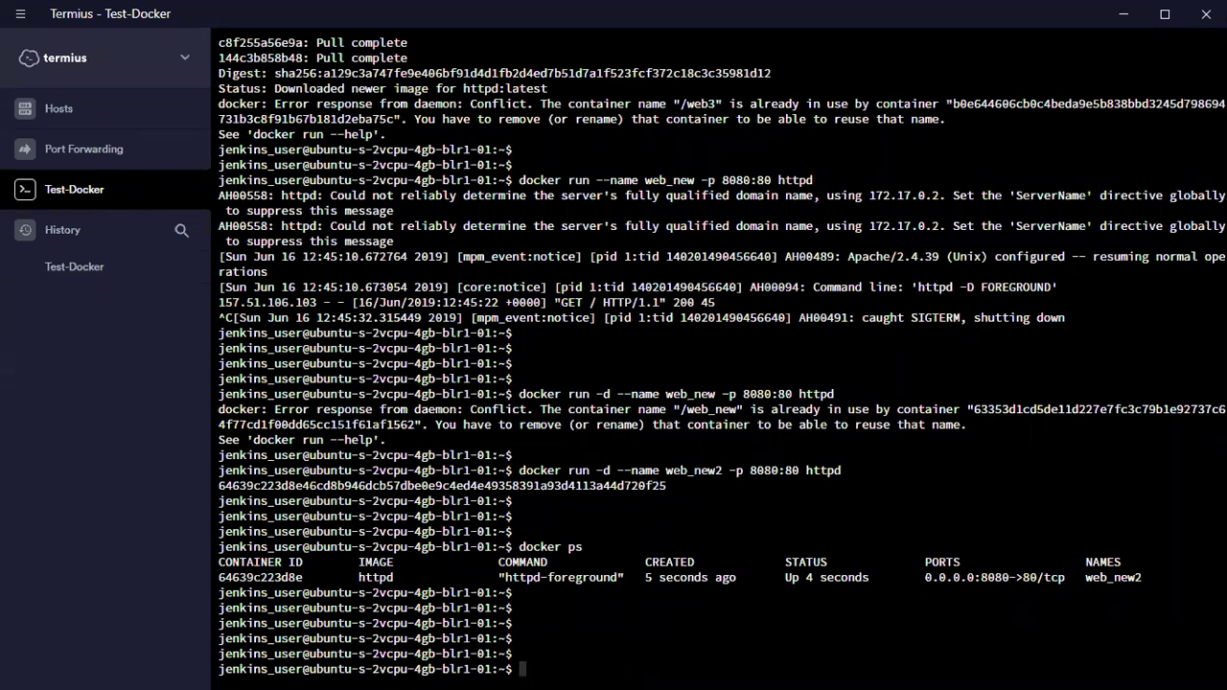
Stop the web_new2 container with docker stop, pasting its name from the listing
type("docker stop")
double_click(255, 562)
left_click_drag(219, 577, 358, 578)
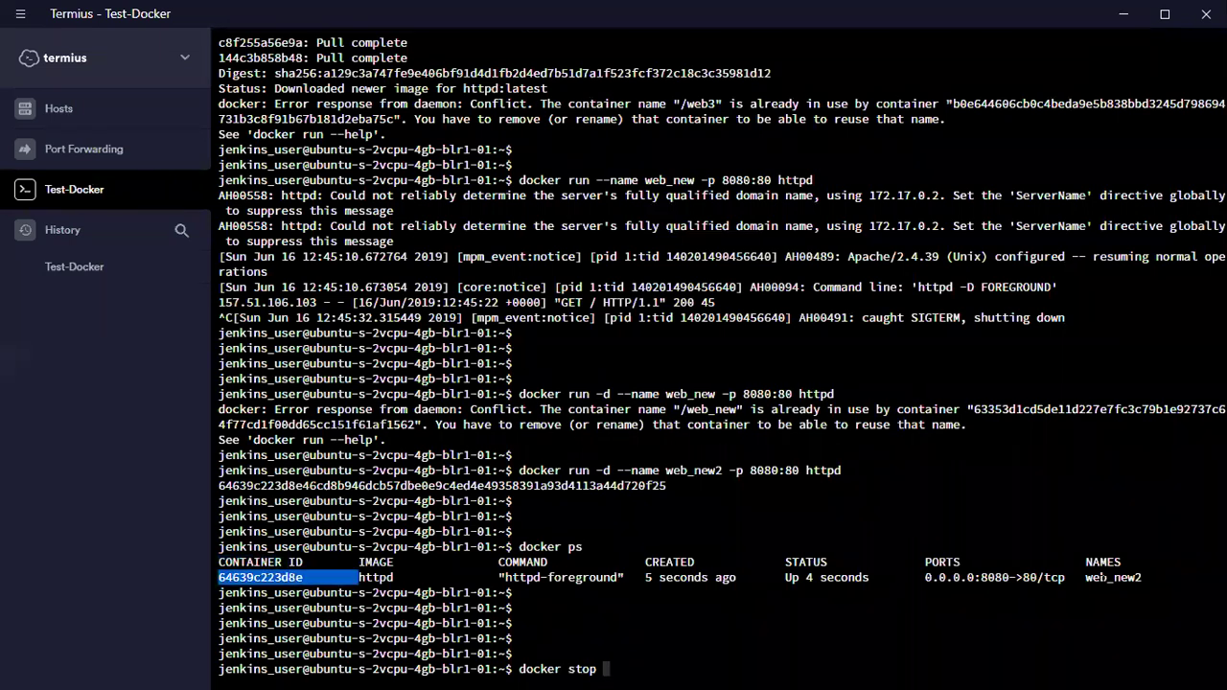
double_click(1103, 577)
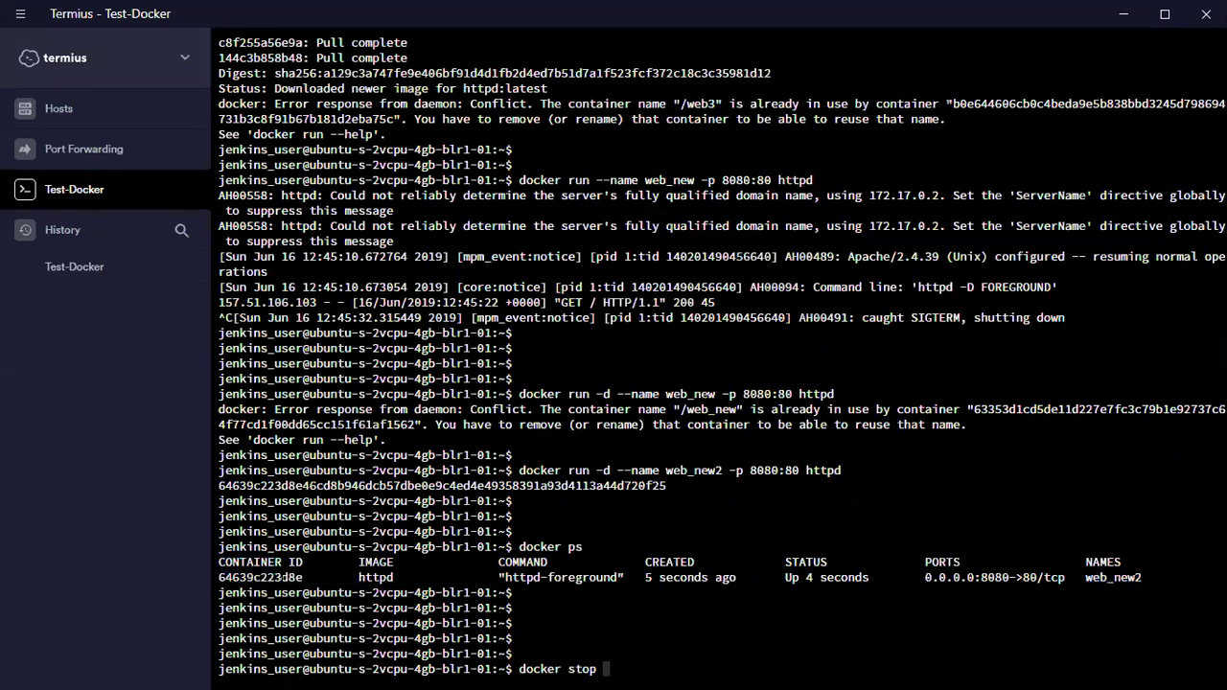
left_click_drag(219, 577, 357, 577)
double_click(1112, 577)
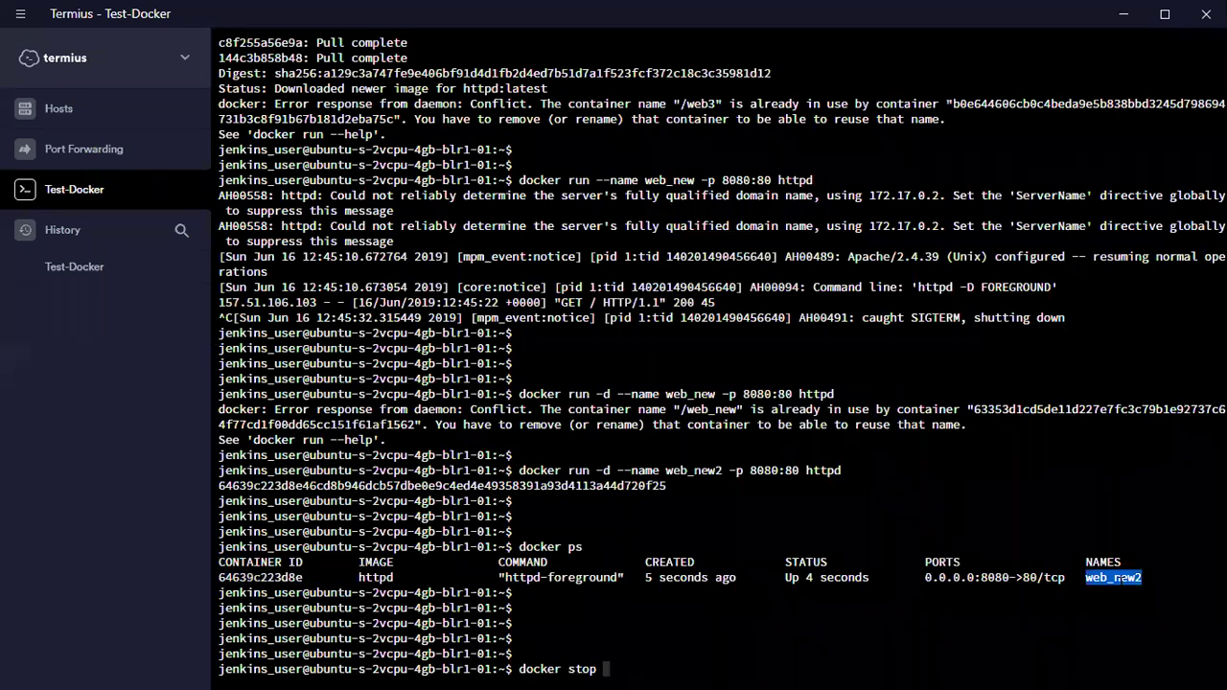
key("ctrl+shift+v")
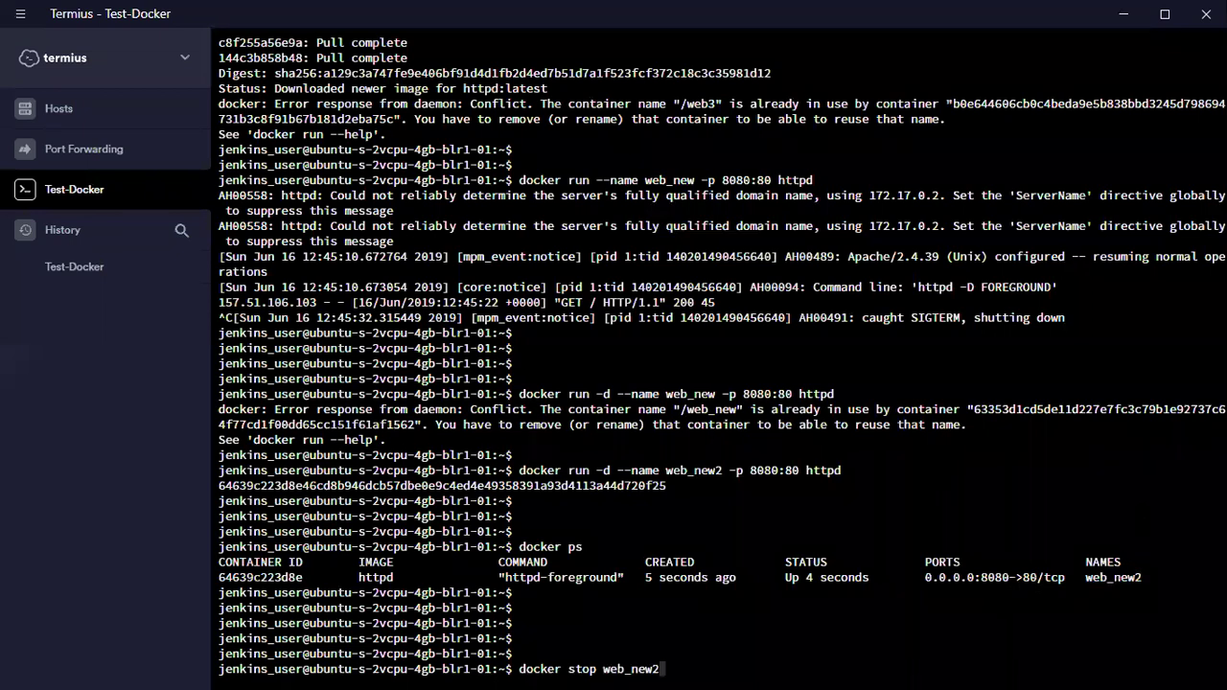
key("Return")
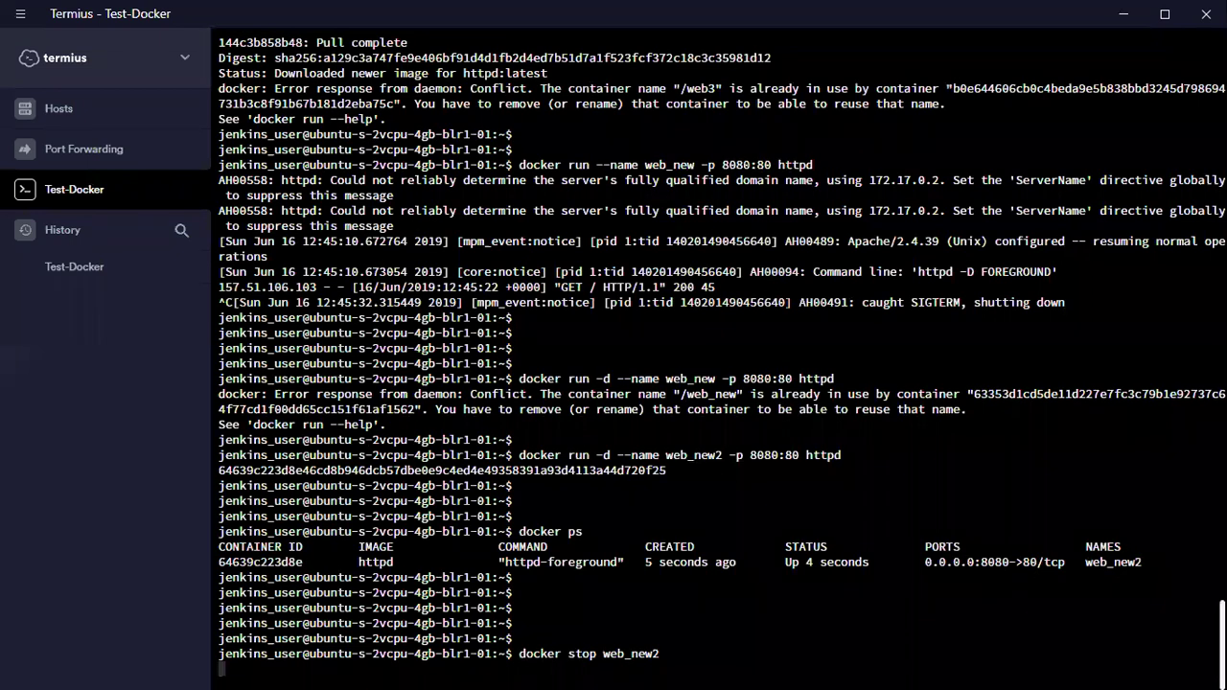
Rerun docker ps to confirm no containers are running
key("Return")
key("Return")
key("Up")
key("Up")
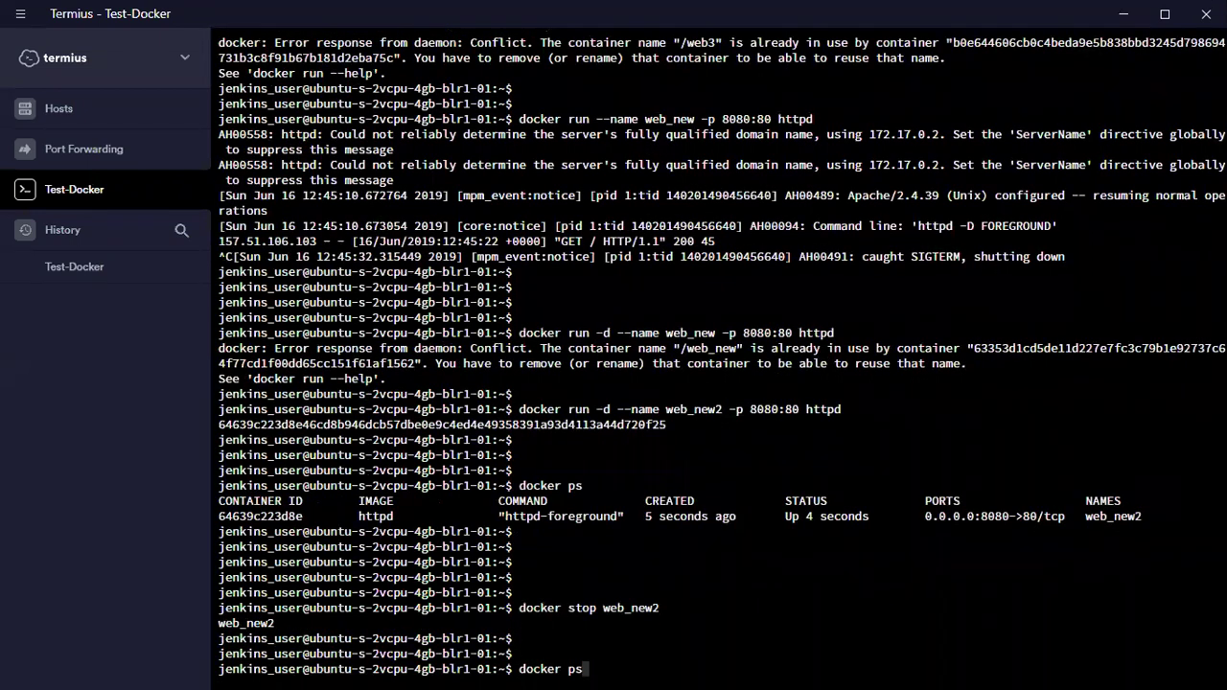
key("Return")
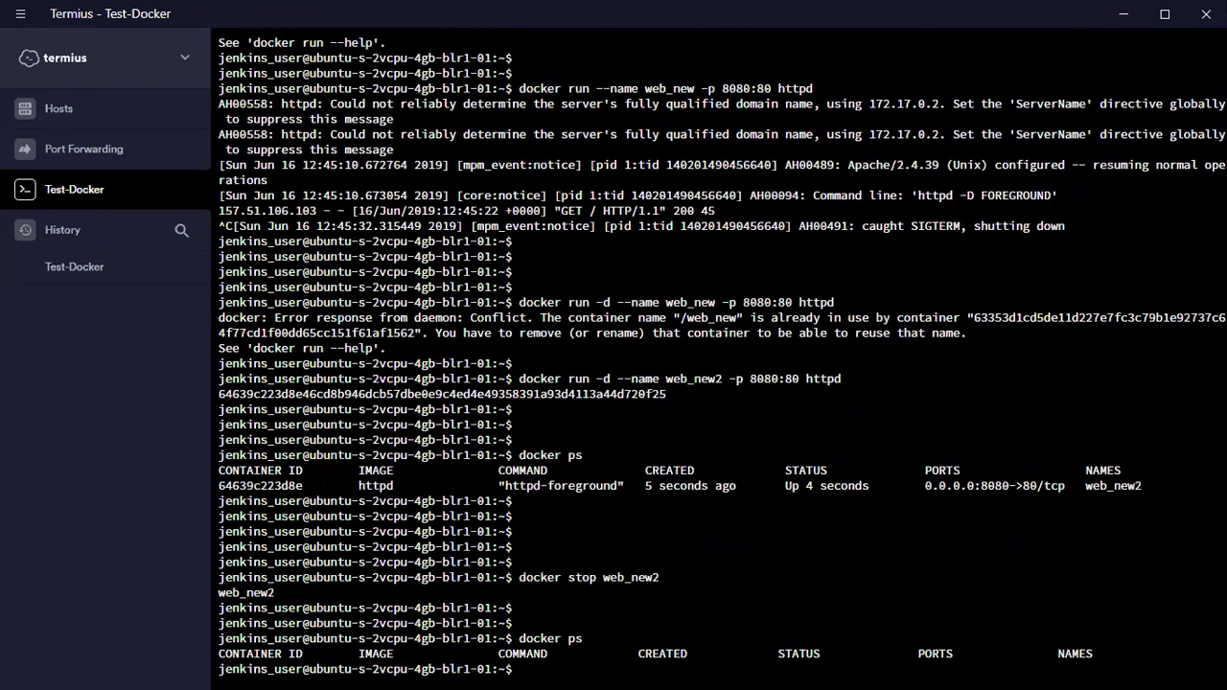
key("Return")
key("Return")
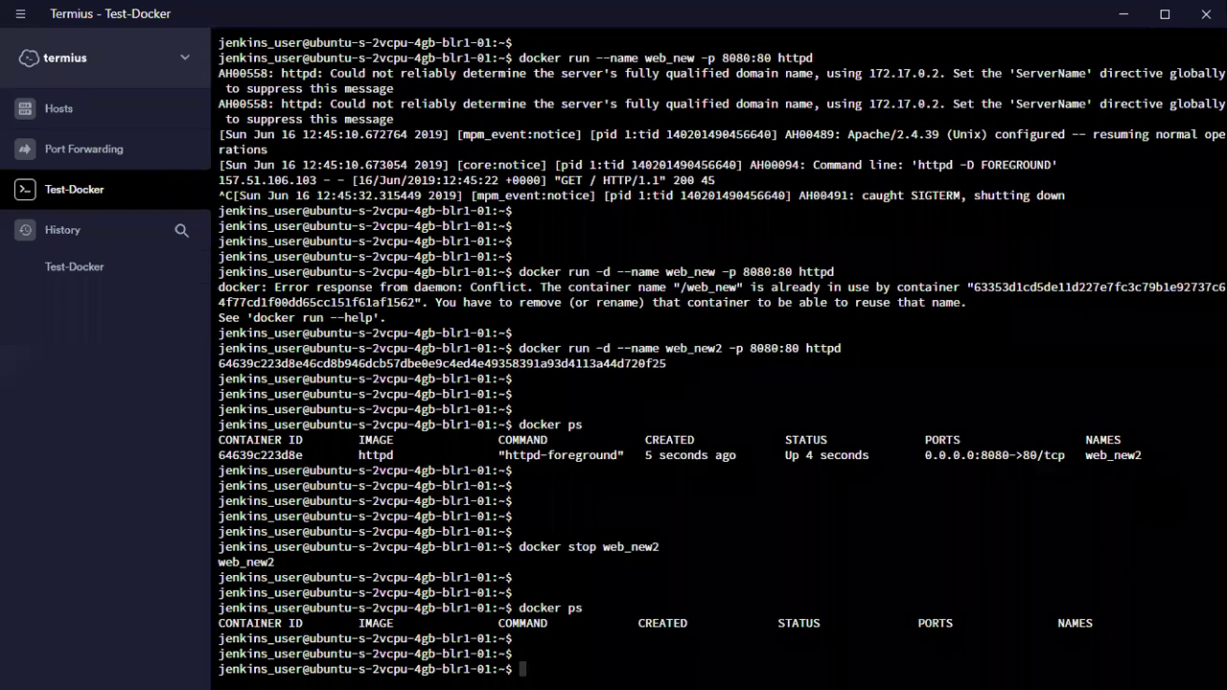
left_click(1124, 13)
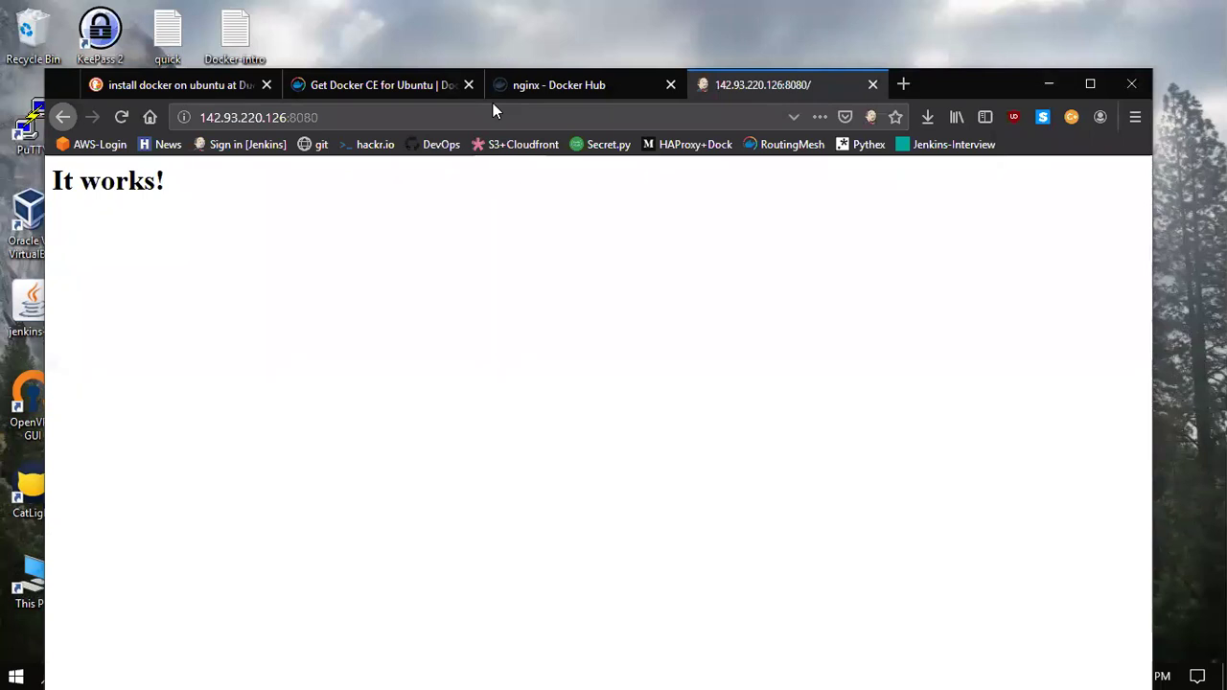
Reload 142.93.220.126:8080 in Firefox and see it can no longer connect
left_click(133, 119)
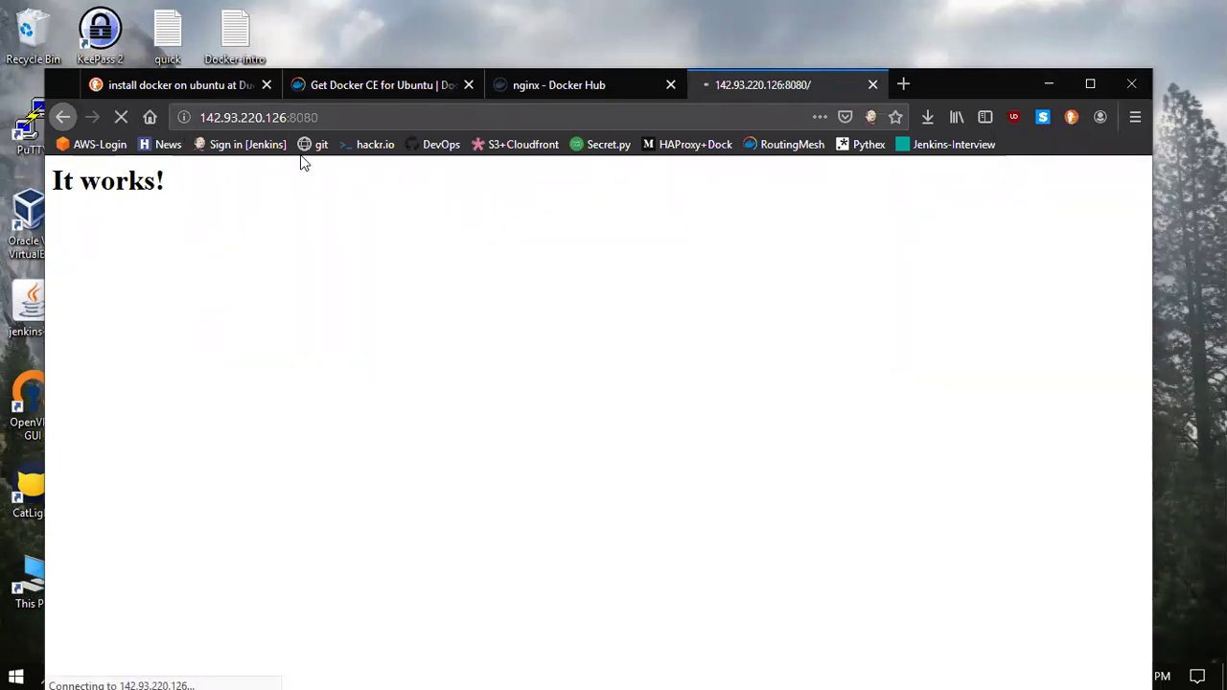
key("alt+Tab")
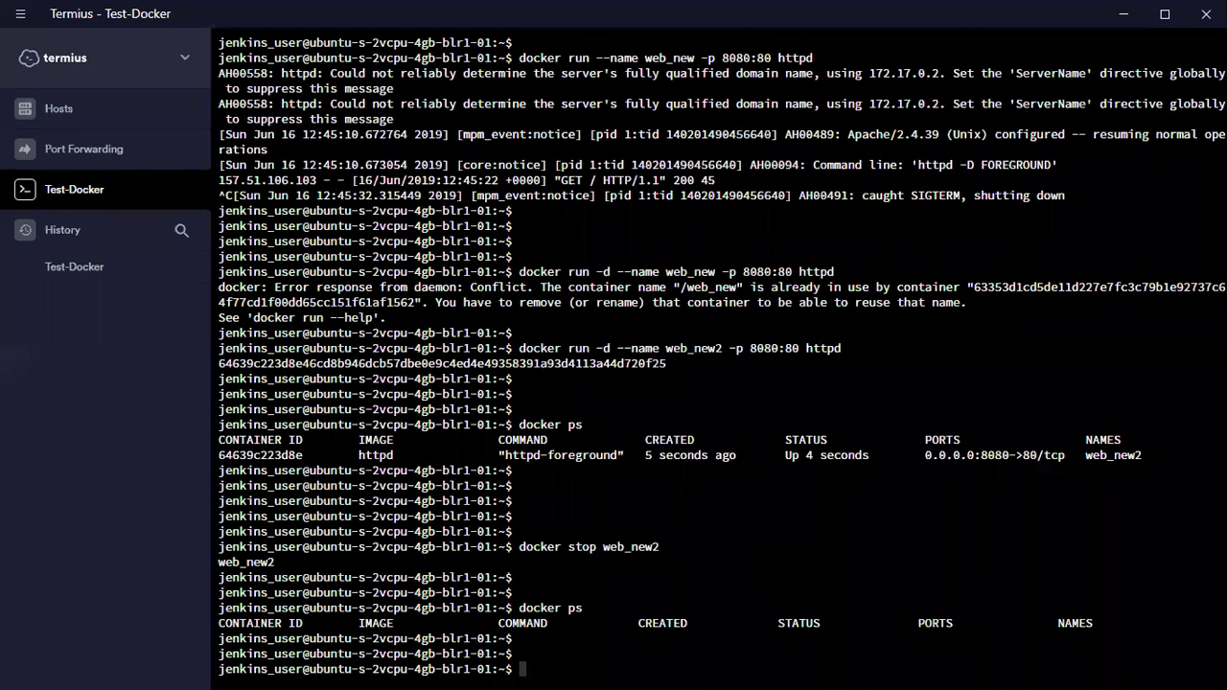
Restart the container with docker start web_new2
key("Return")
key("Up")
key("Up")
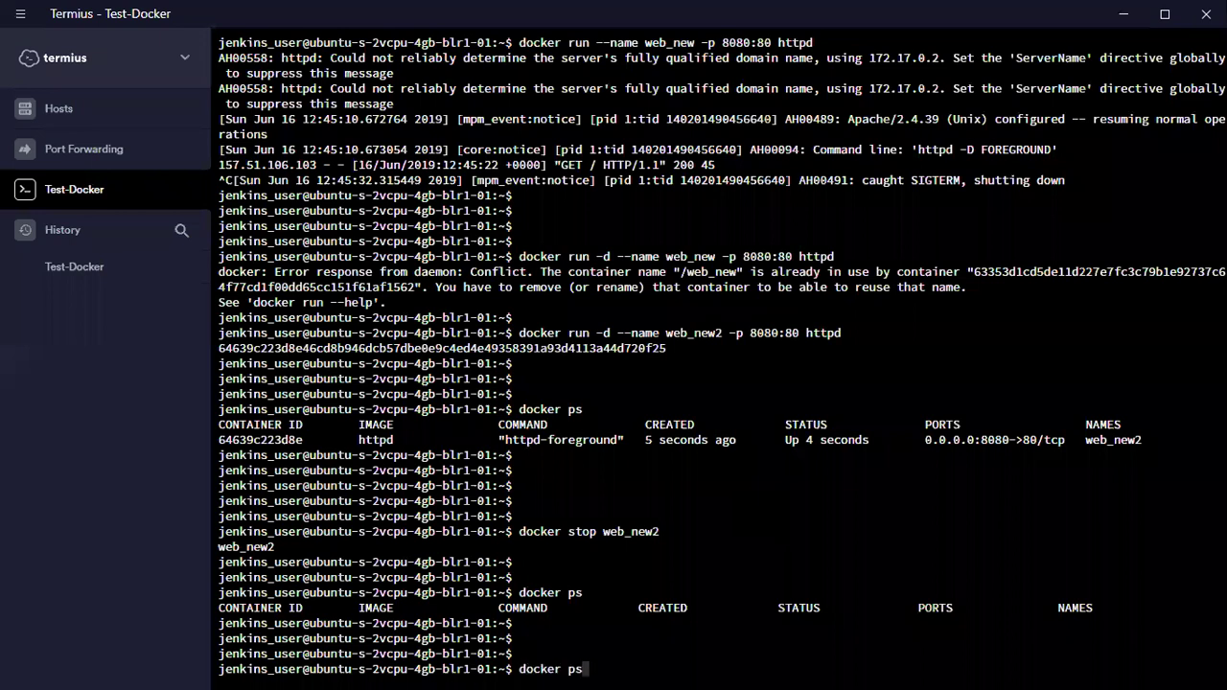
key("Left")
key("Left")
key("Left")
key("Left")
key("Left")
key("Left")
key("Left")
key("Left")
key("Left")
key("BackSpace")
key("BackSpace")
type("art")
key("Return")
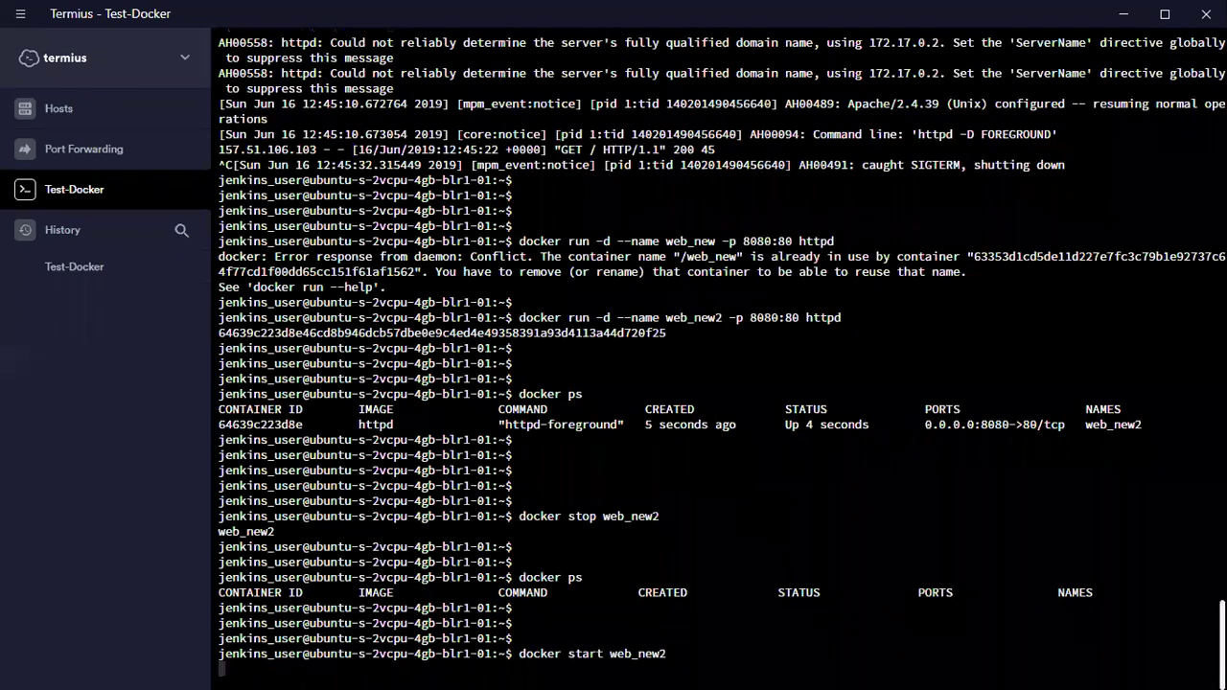
Run docker ps and reload 142.93.220.126:8080 in Firefox to confirm it works again
key("Return")
key("Return")
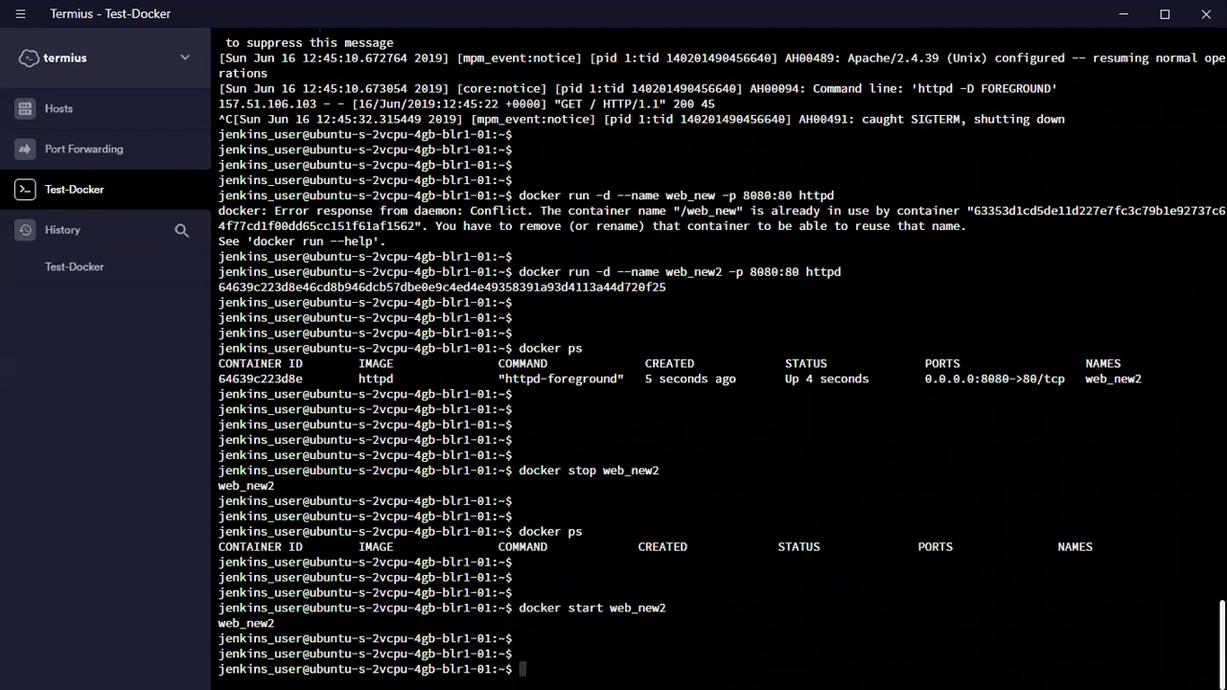
key("Up")
key("Up")
key("Return")
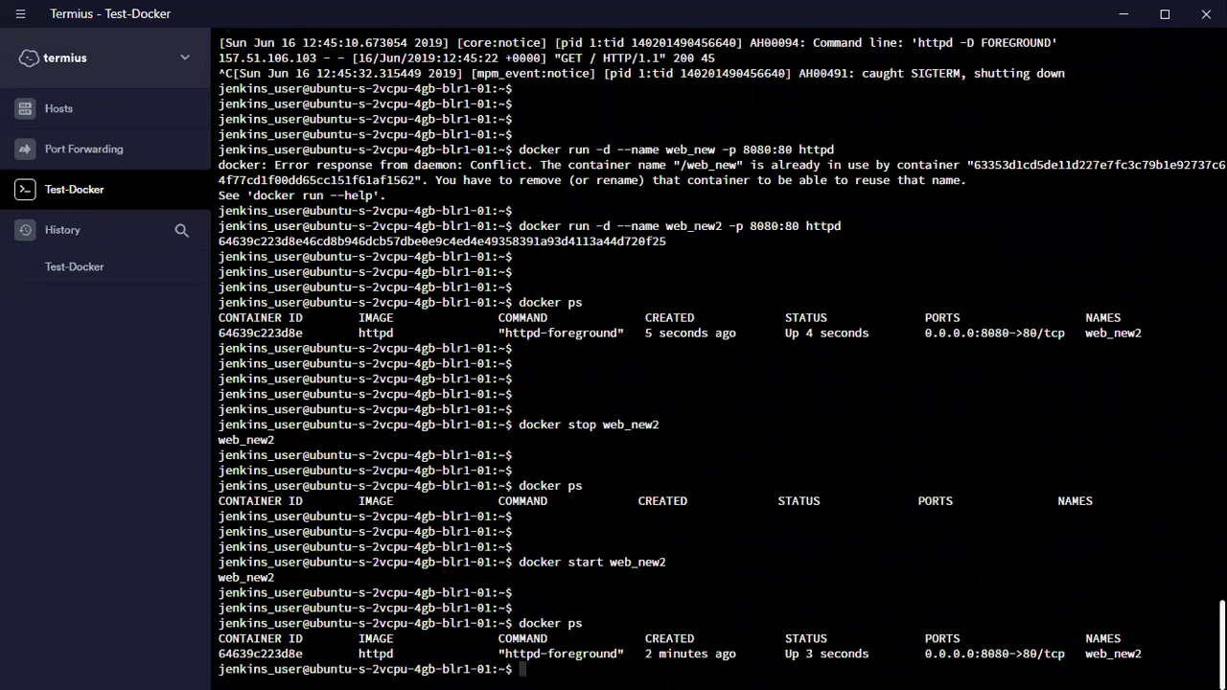
key("Return")
key("Return")
key("alt+Tab")
left_click(500, 117)
key("Return")
key("alt+Tab")
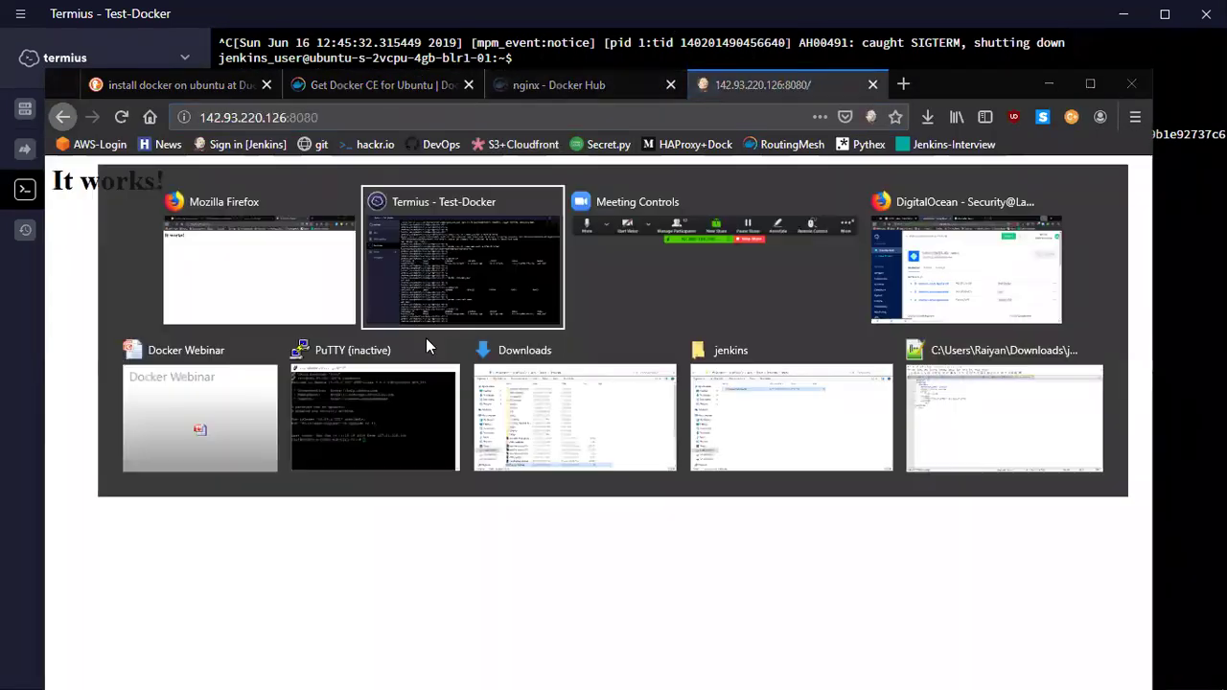
Enter docker stats to monitor web_new2's CPU and memory usage
key("Up")
key("BackSpace")
key("BackSpace")
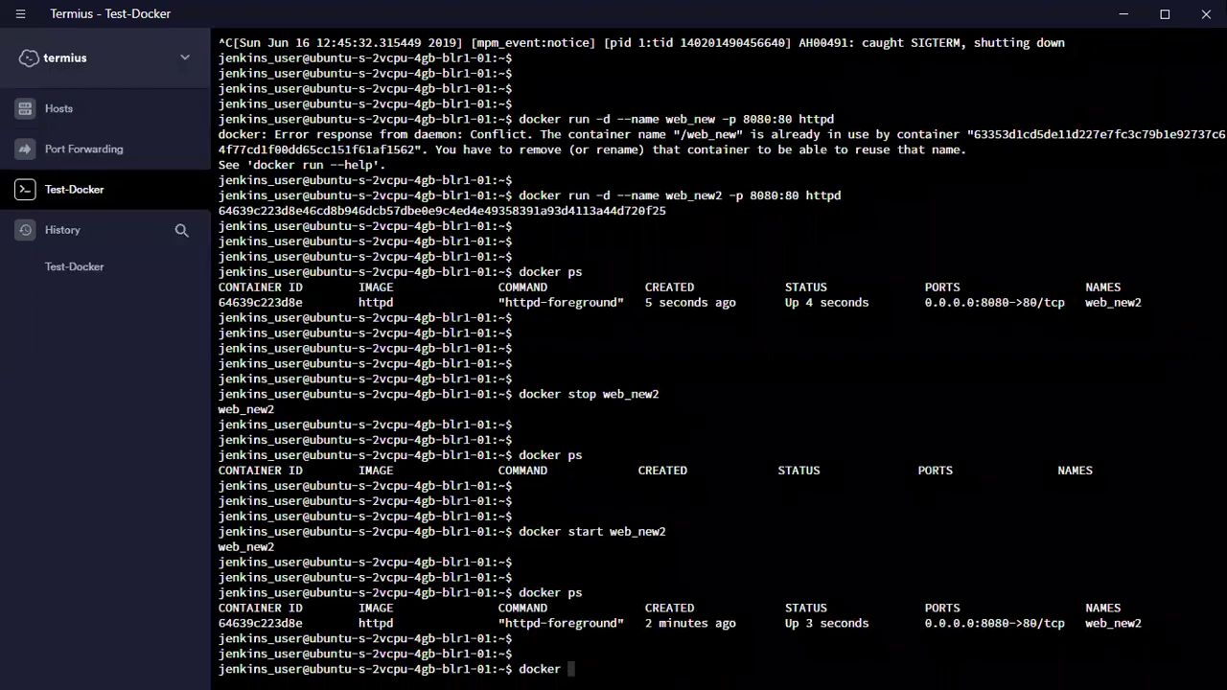
type("stats")
Show live resource stats for the web_new2 container, then stop the stats stream
key("Return")
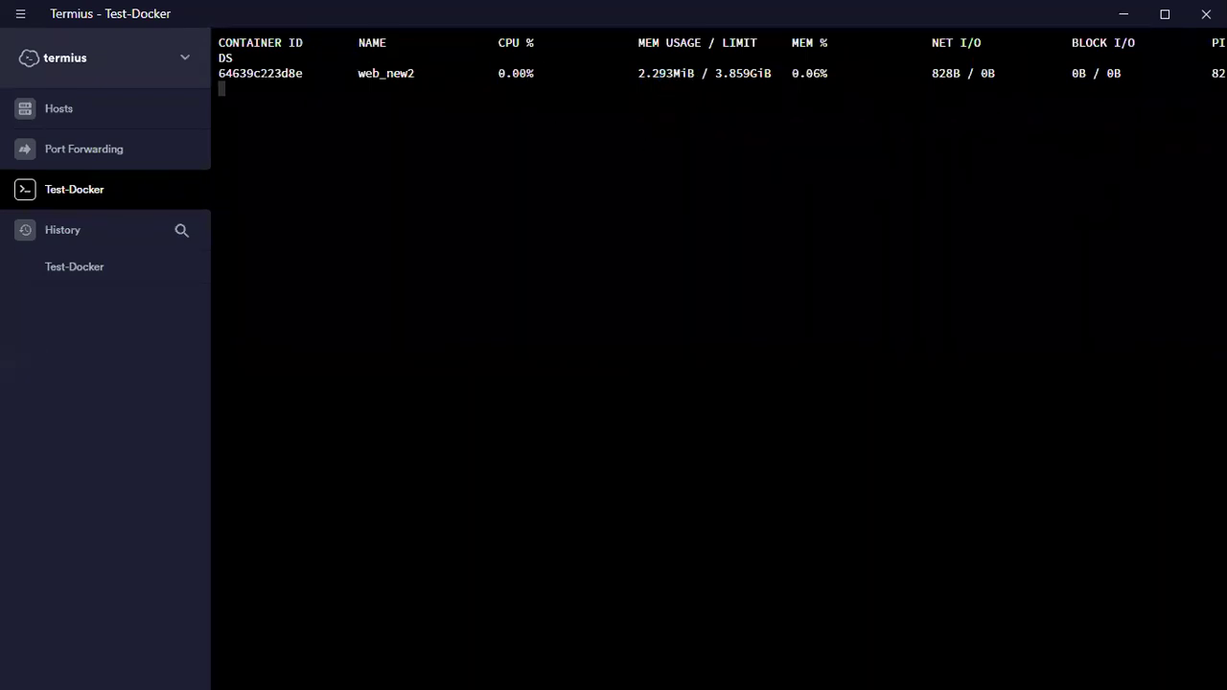
double_click(386, 73)
triple_click(386, 73)
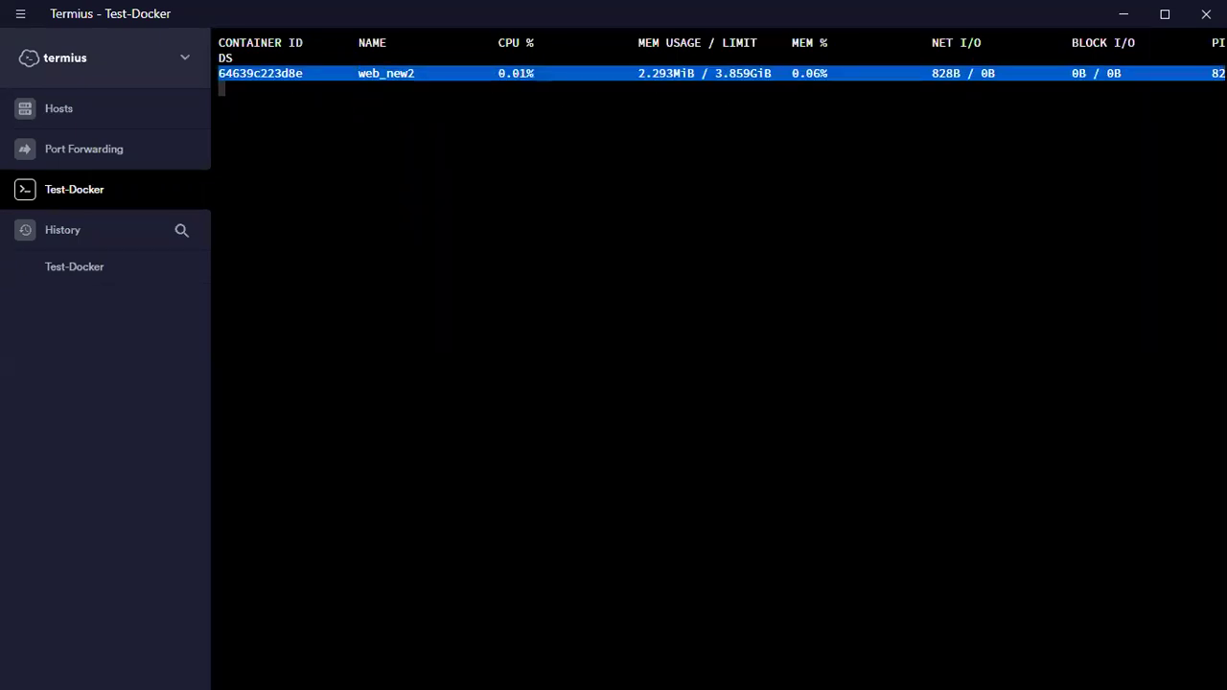
key("ctrl+c")
key("Return")
key("Return")
key("Return")
List the Docker images: httpd (140MB), nginx (109MB) and jenkins/jenkins (566MB)
type("docker image")
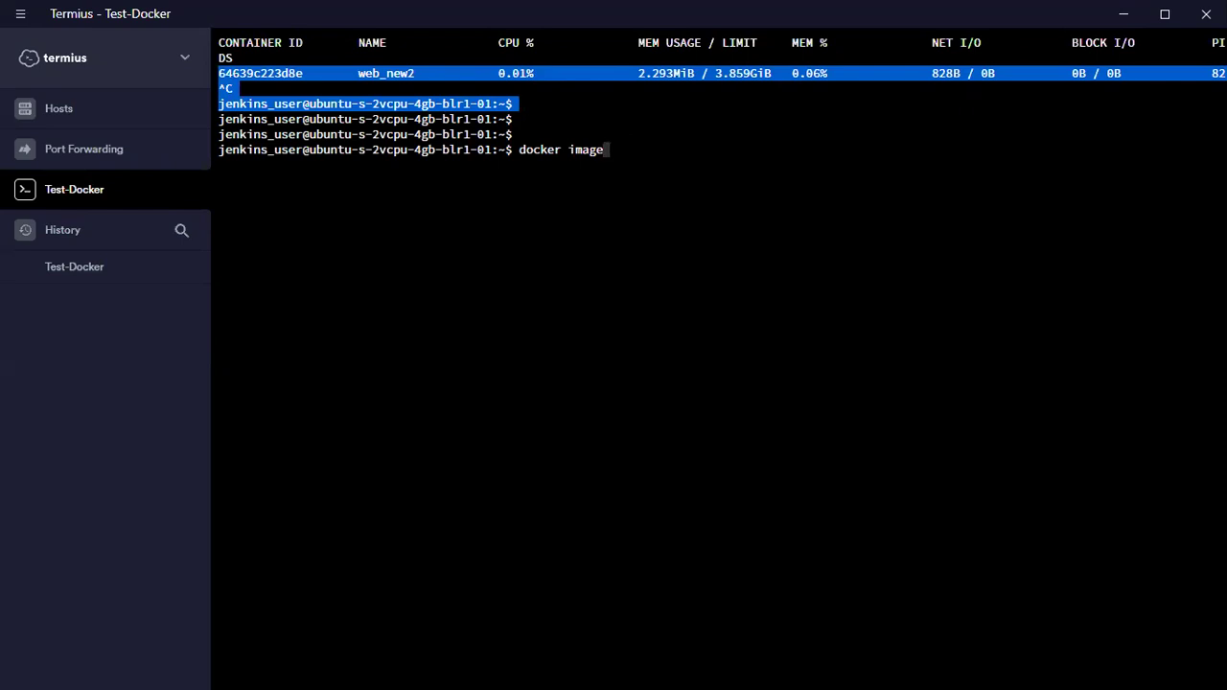
type("s")
key("Return")
key("Return")
key("Return")
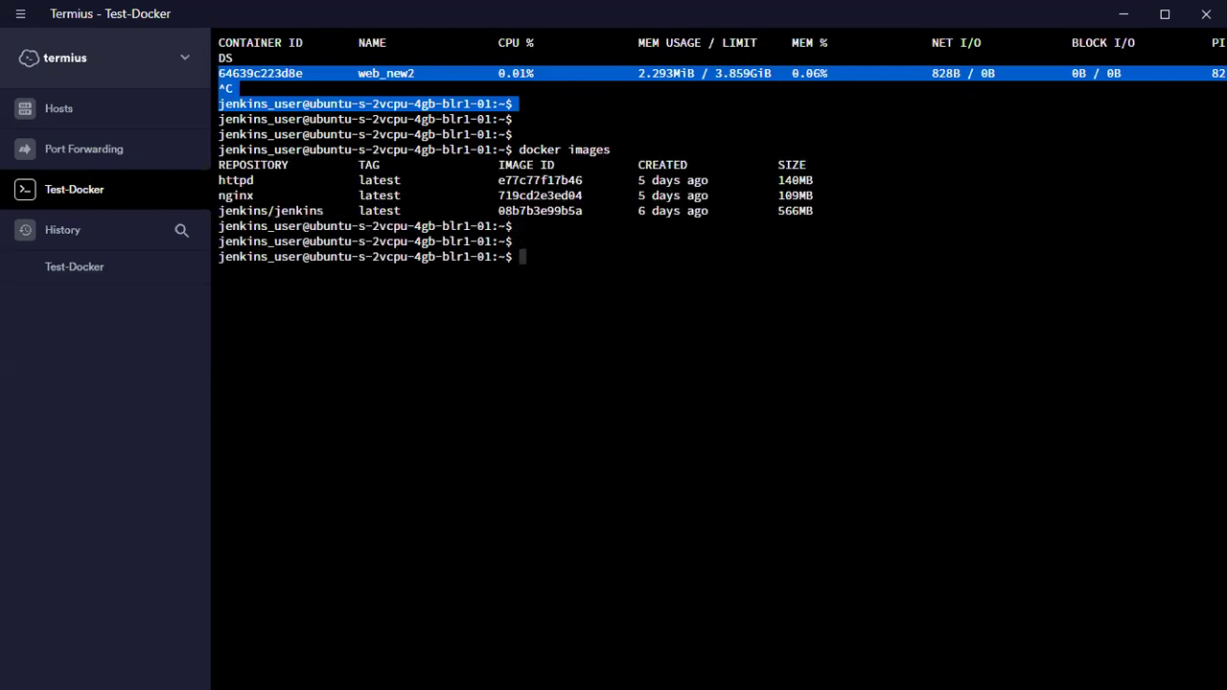
double_click(271, 210)
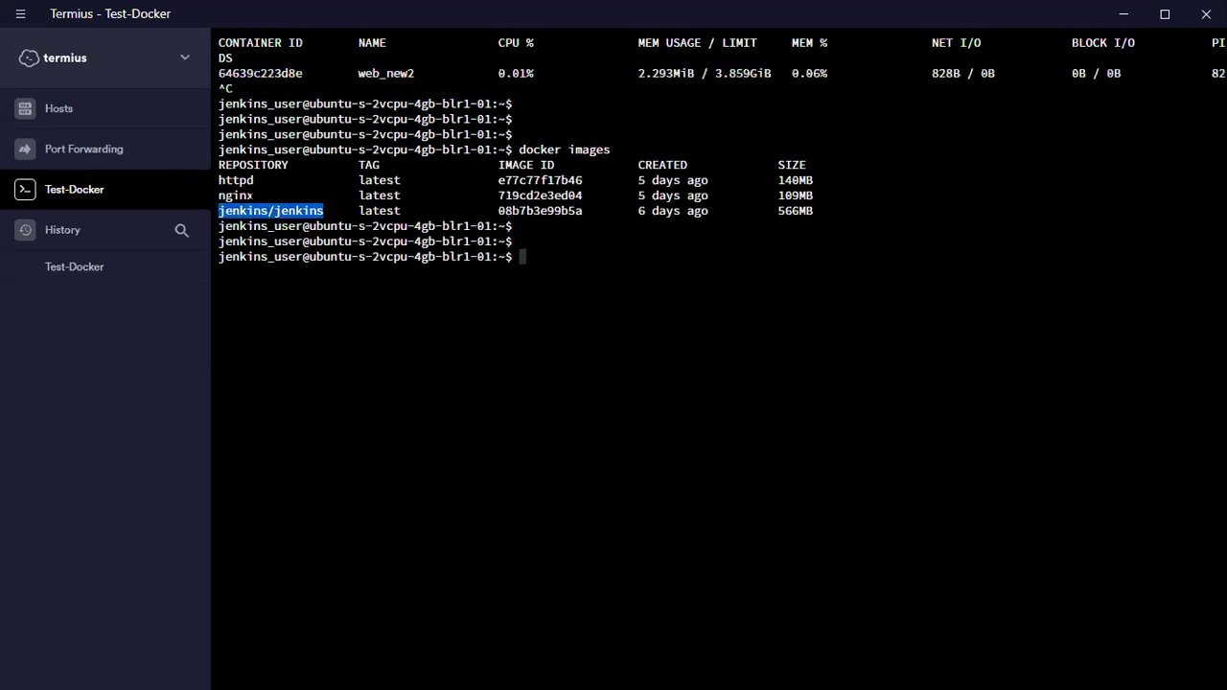
left_click_drag(219, 195, 357, 195)
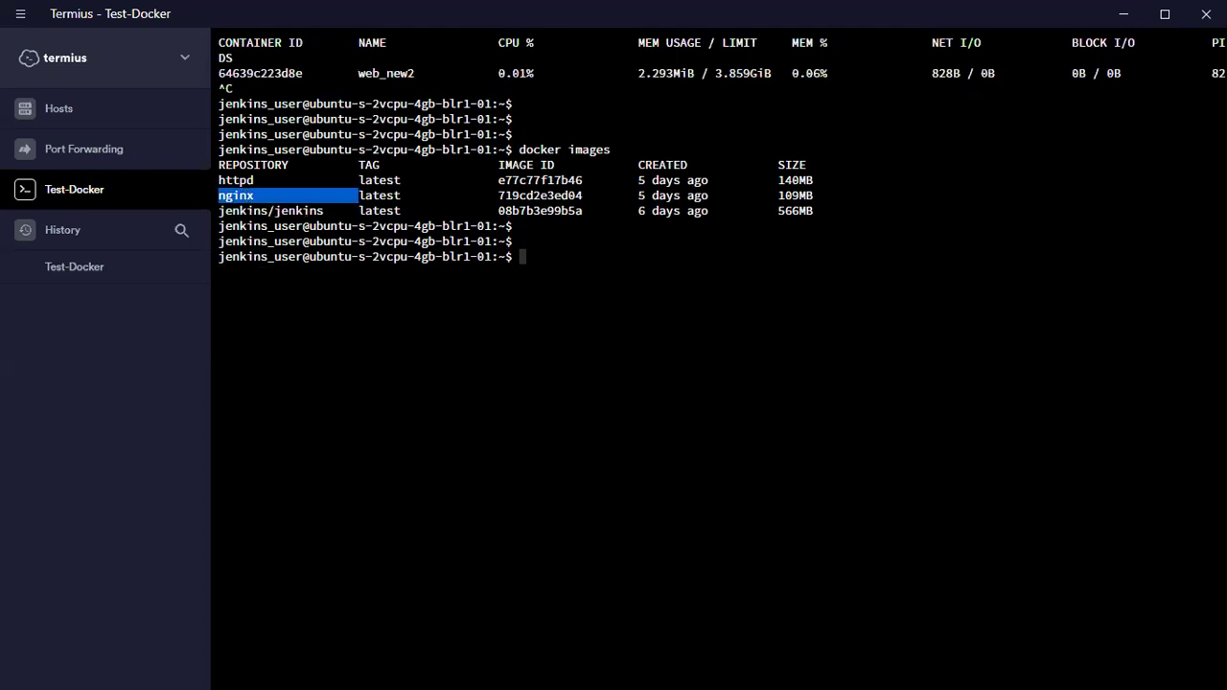
left_click_drag(219, 180, 356, 179)
left_click(246, 180)
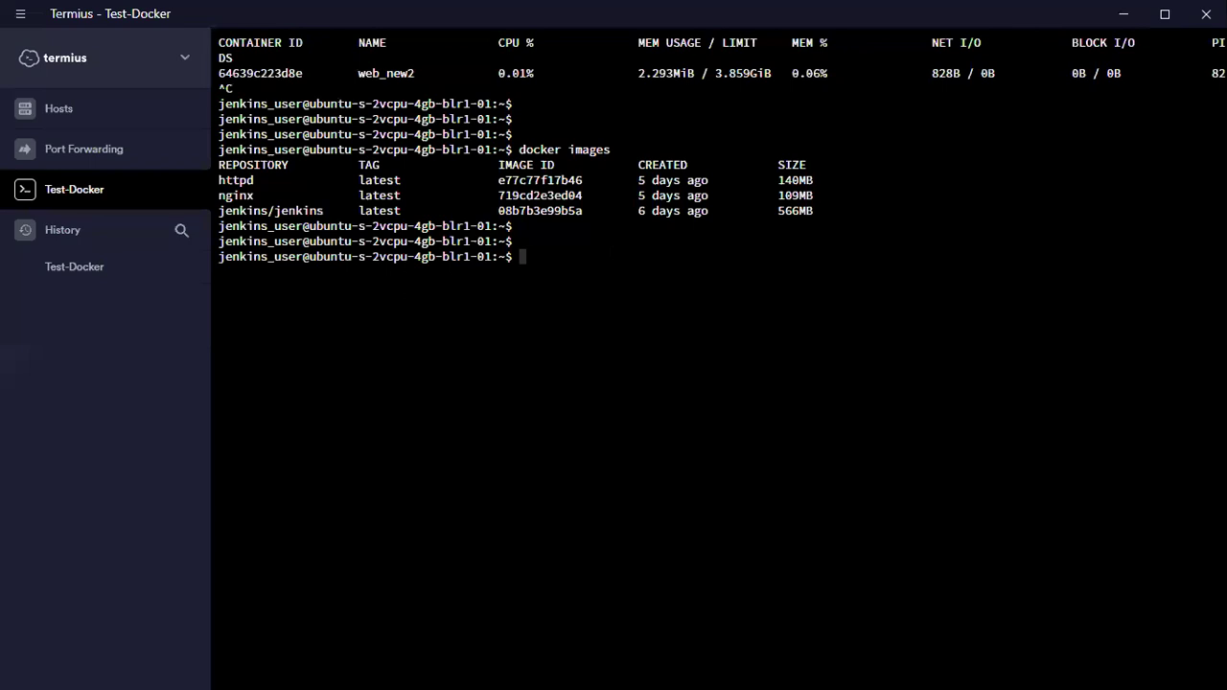
key("Return")
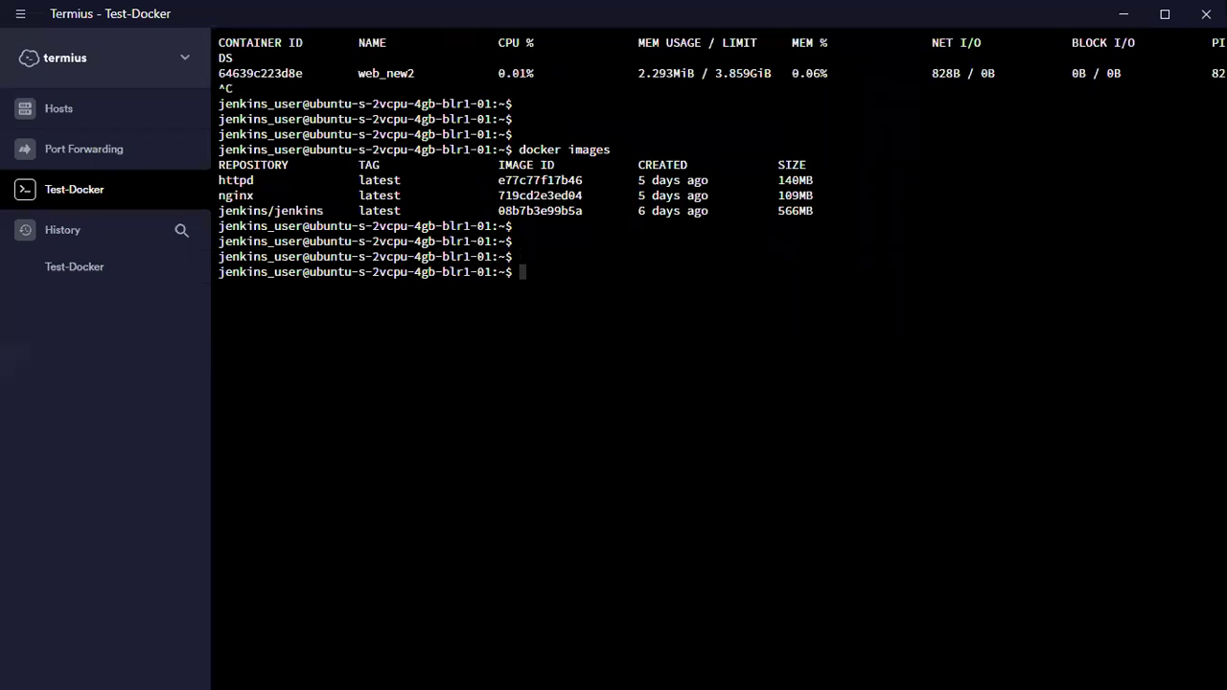
Minimize Termius and bring the Docker Webinar PowerPoint slides to the front
left_click(1124, 14)
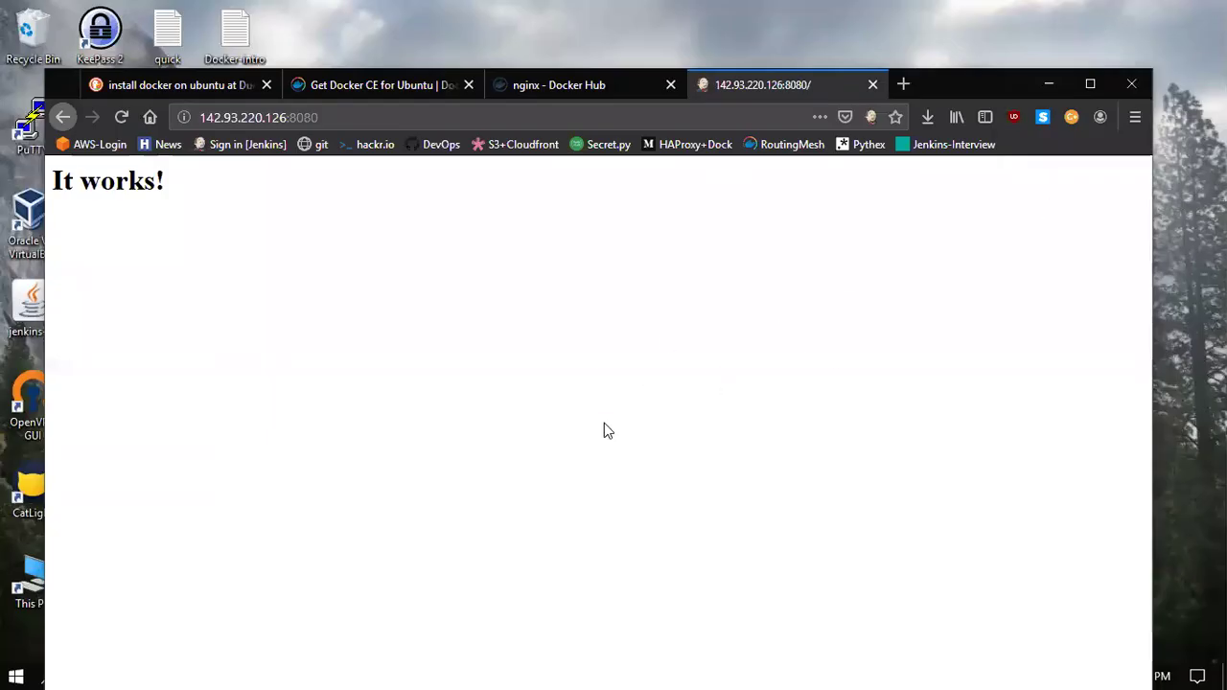
key("alt+Tab")
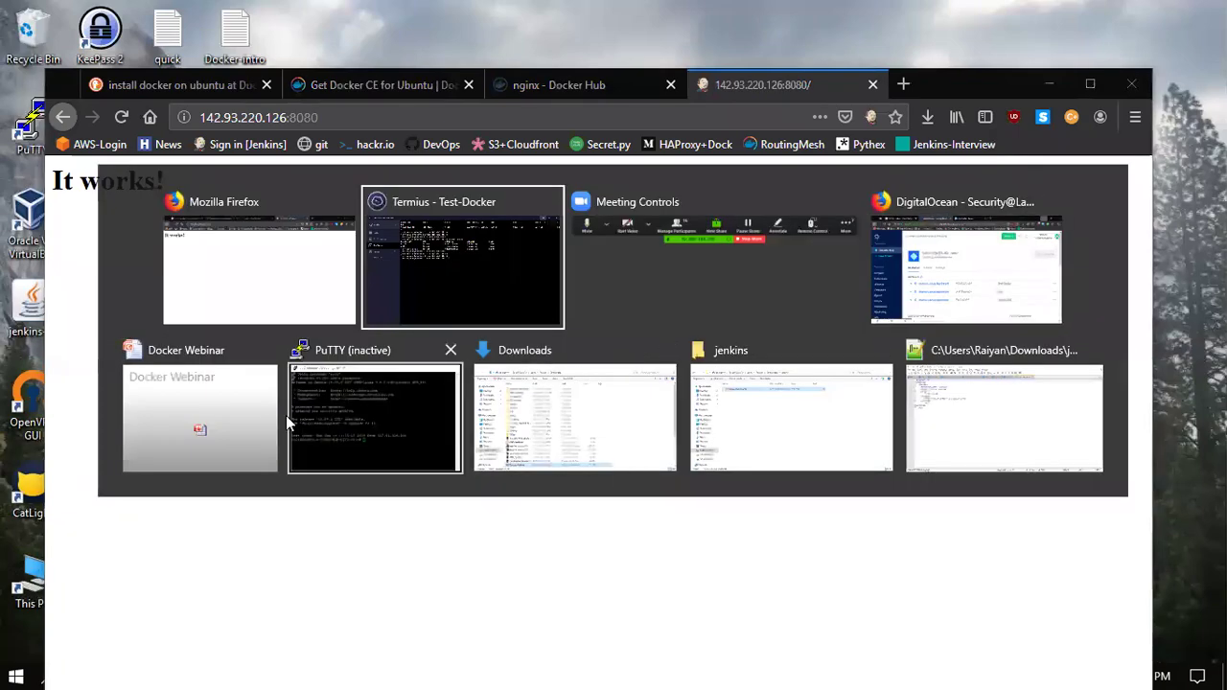
left_click(256, 422)
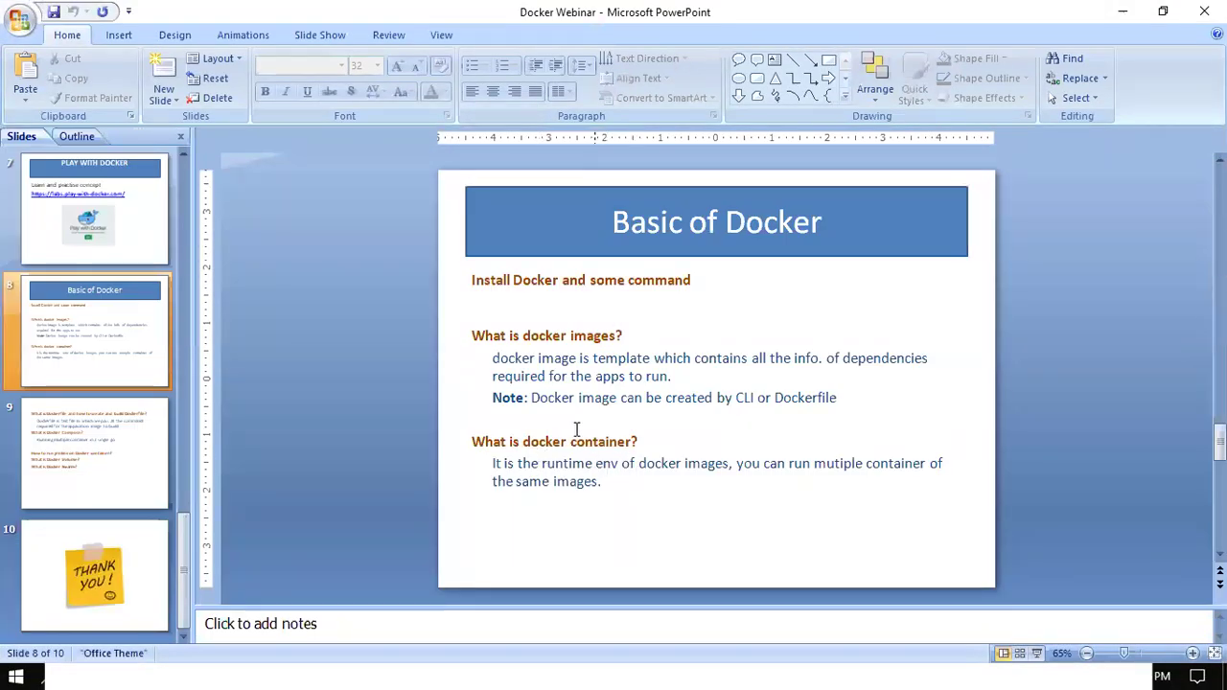
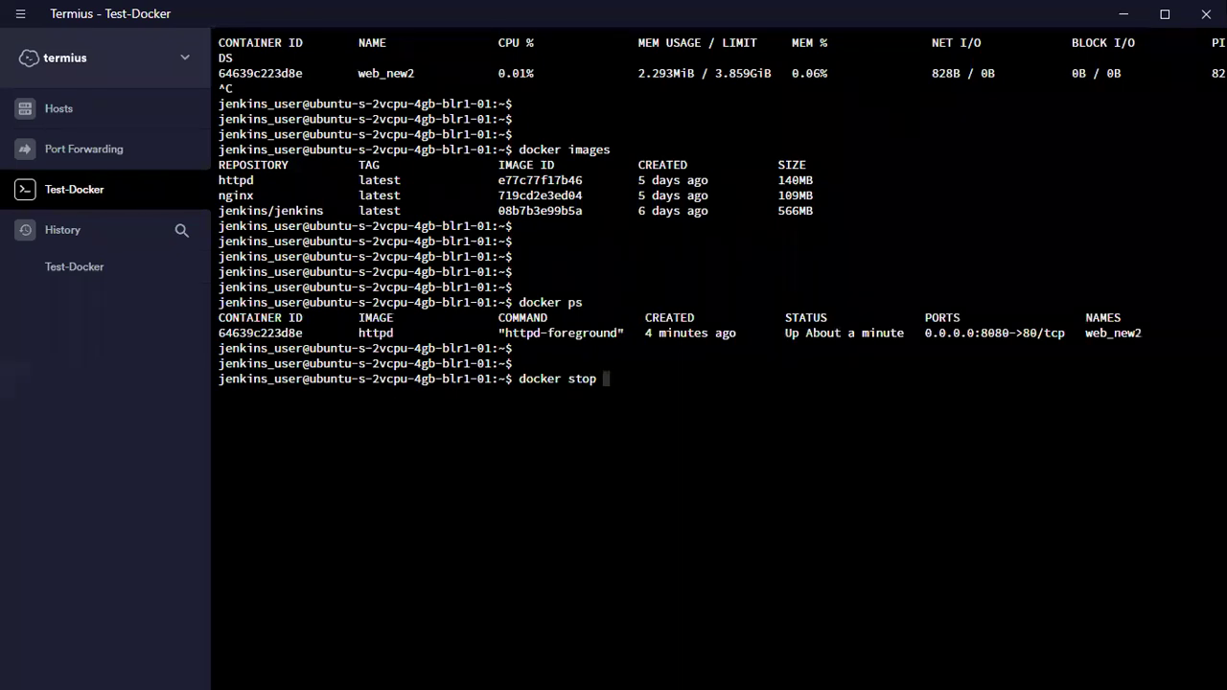
Stop the web_new2 container (ID 64639c223d8e) with docker stop
double_click(260, 333)
right_click(746, 378)
key("Return")
key("Return")
key("Return")
key("Up")
key("Up")
key("Return")
key("Return")
key("Return")
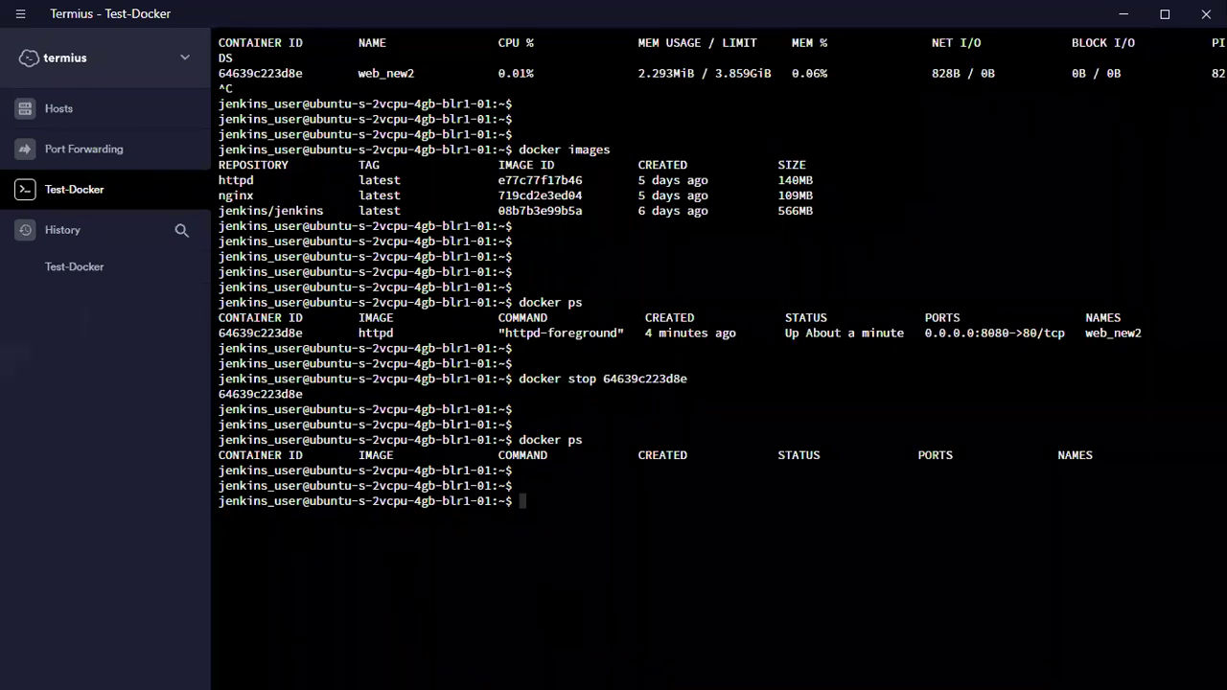
Run ls and pwd to confirm the working directory is /home/jenkins
type("ls")
key("Return")
key("Return")
type("pw")
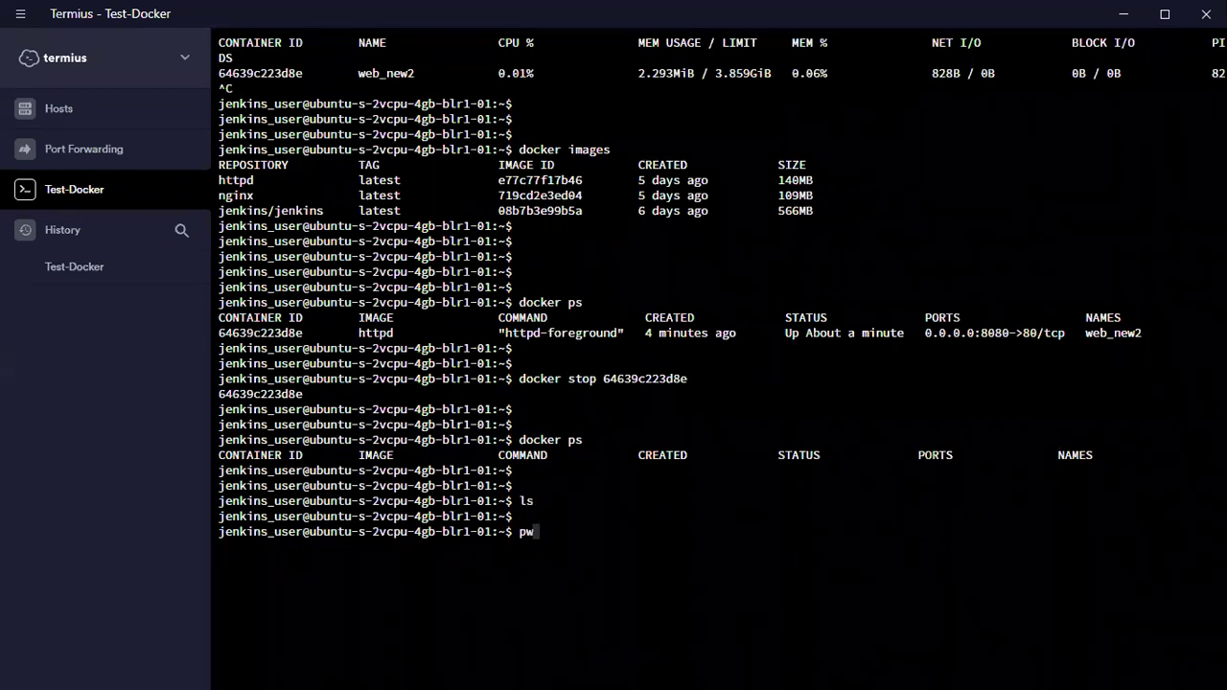
type("d")
key("Return")
key("Return")
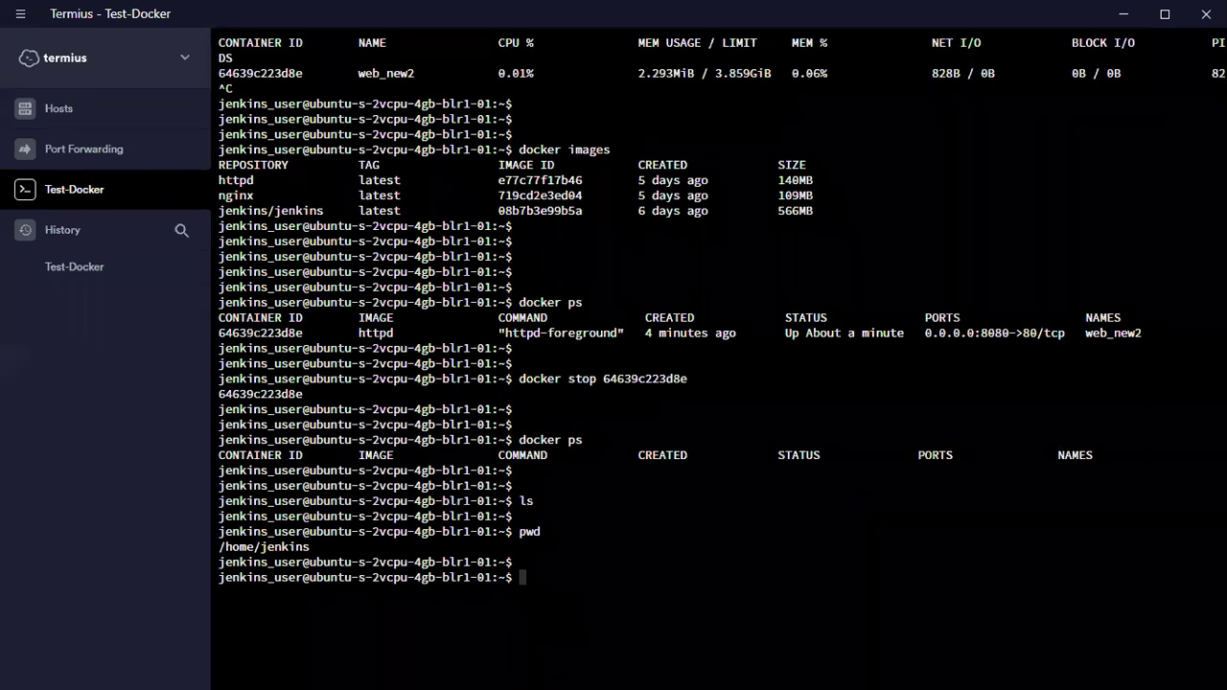
key("alt+Tab")
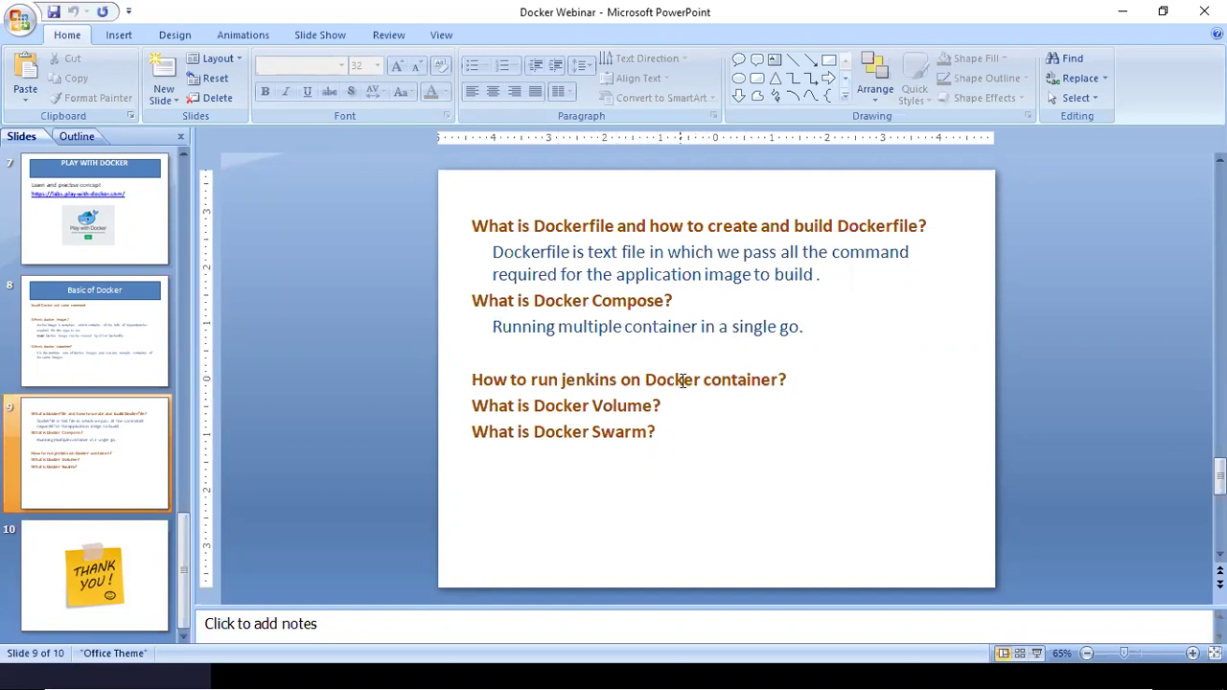
key("alt+Tab")
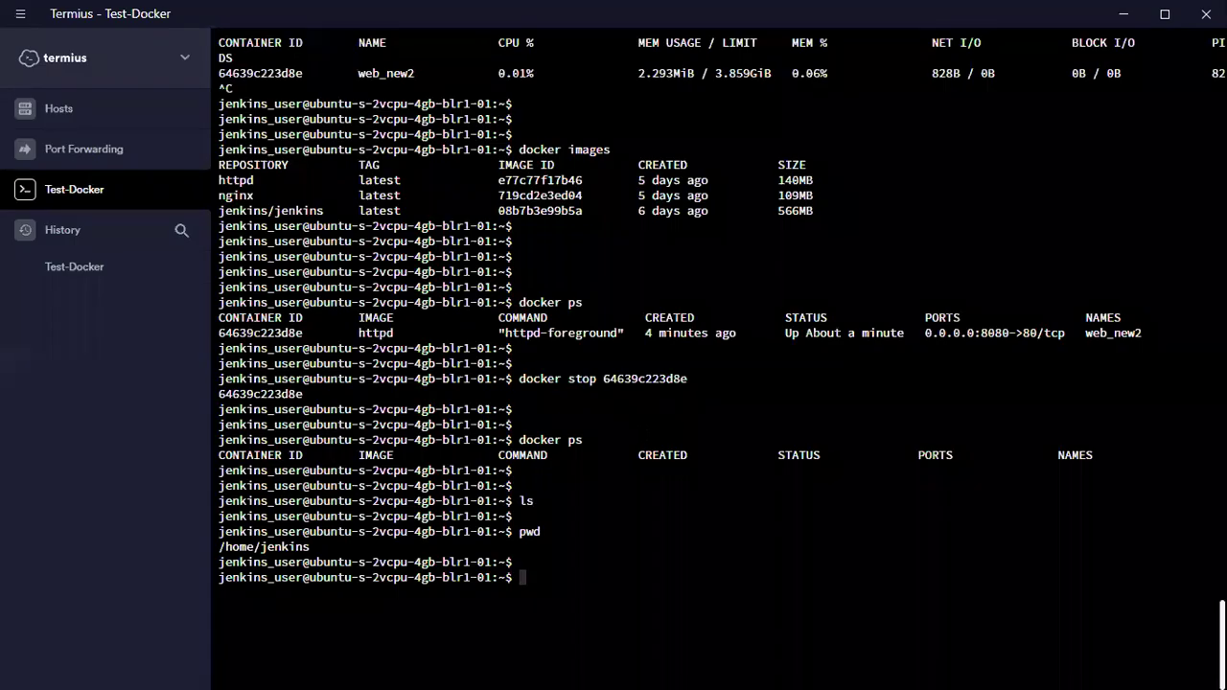
Run vim docker-compose.yml to start a new, empty compose file
key("Return")
key("Return")
type("vim ")
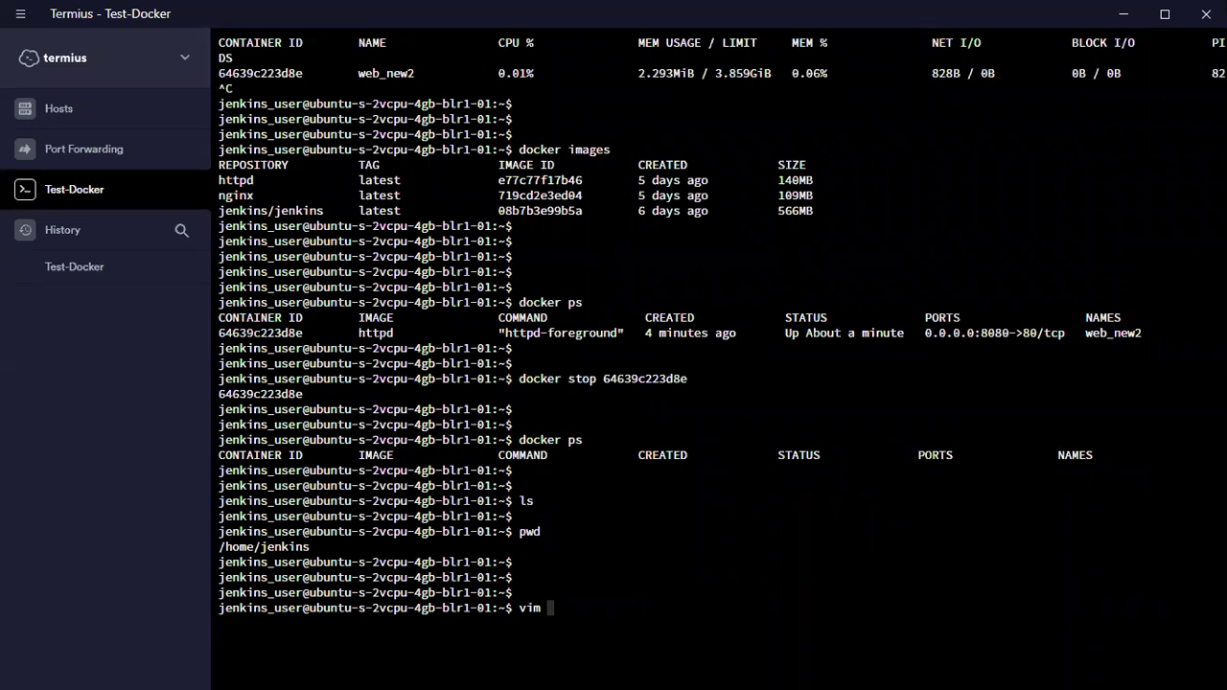
type("docker-compose.")
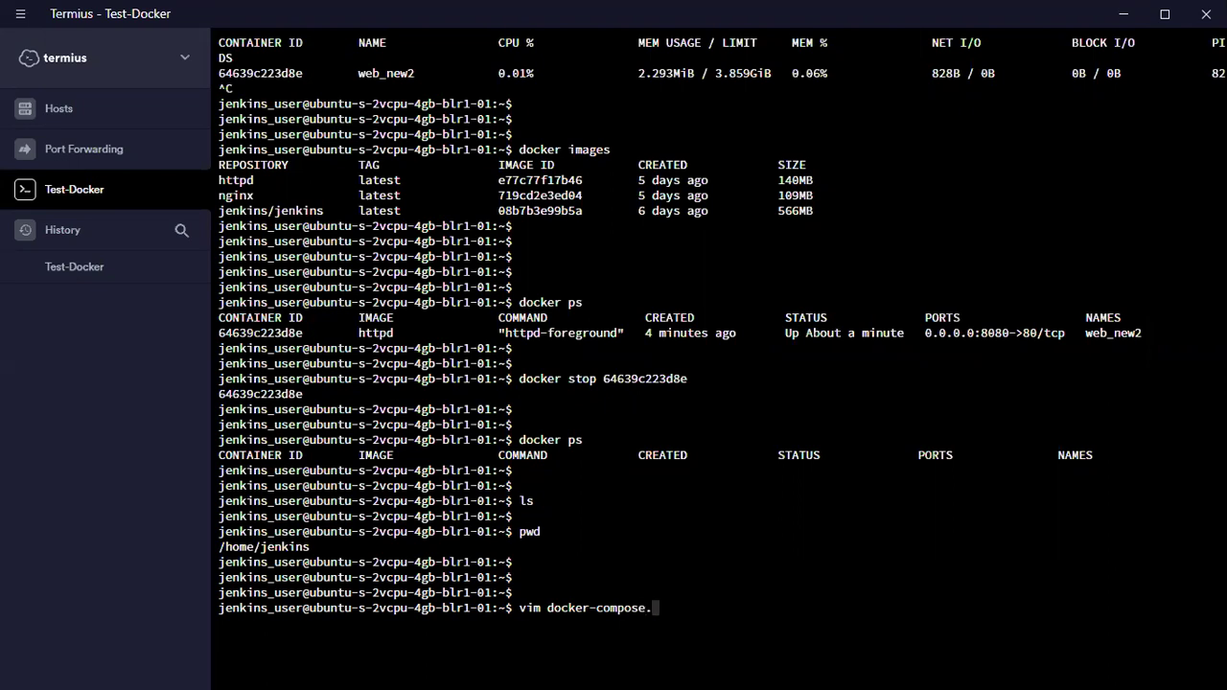
type("yml")
double_click(610, 608)
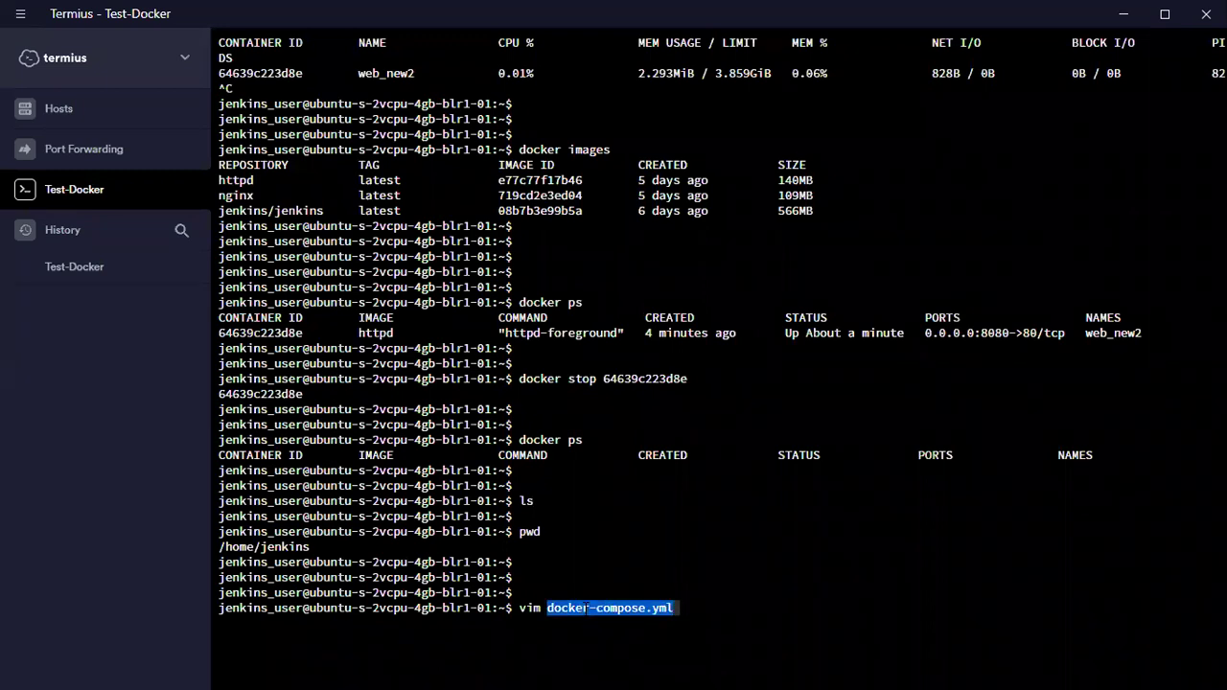
left_click(612, 608)
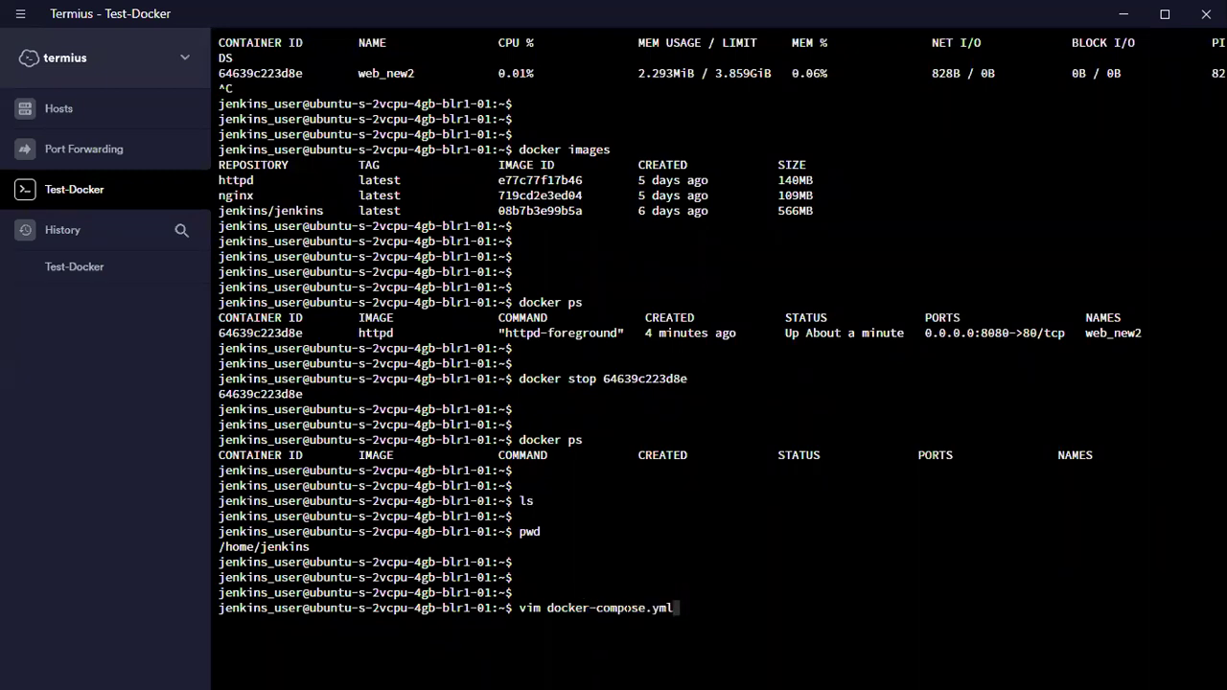
double_click(624, 608)
left_click(624, 608)
key("Return")
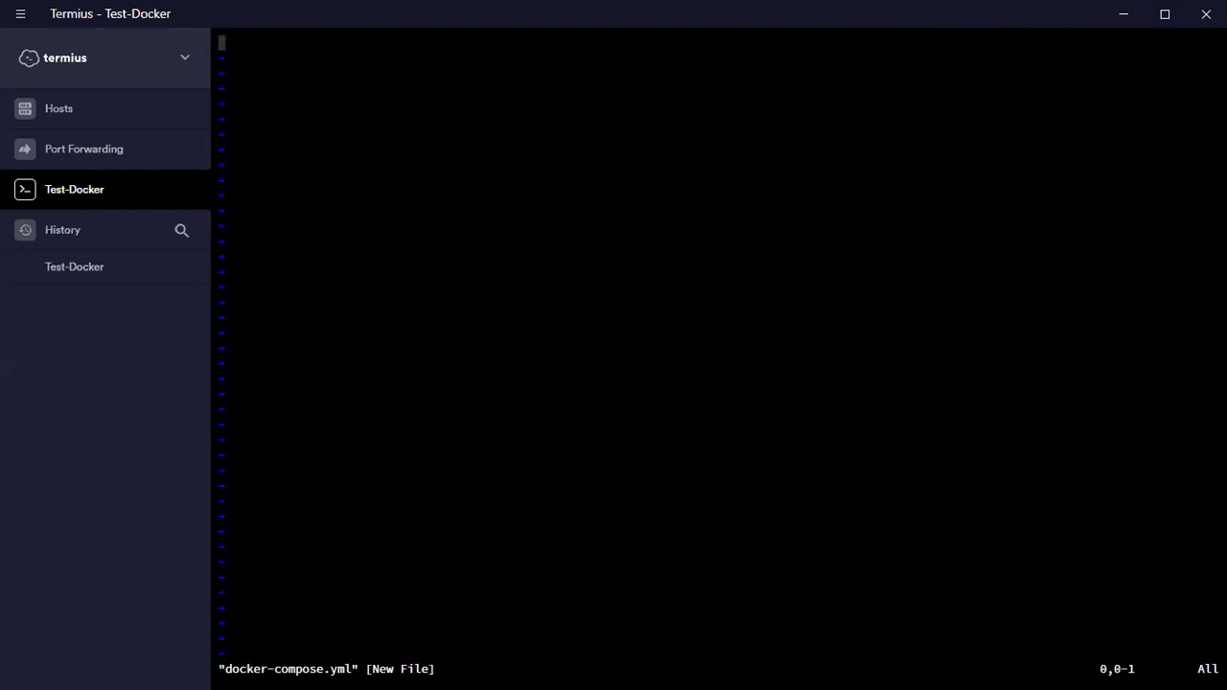
In insert mode, write the version: "3", Services: and jenkins: lines
key("i")
key("Return")
key("Return")
key("Return")
key("Return")
key("BackSpace")
key("Return")
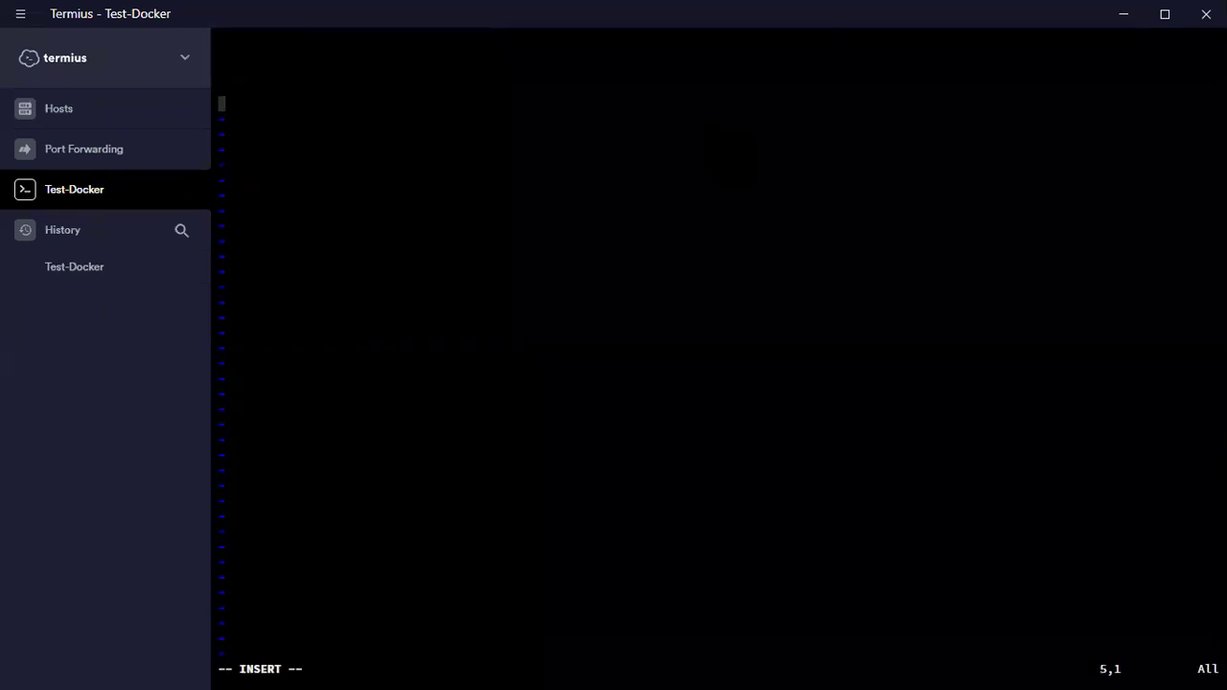
type("version: \"3\"")
key("Return")
type("Servi")
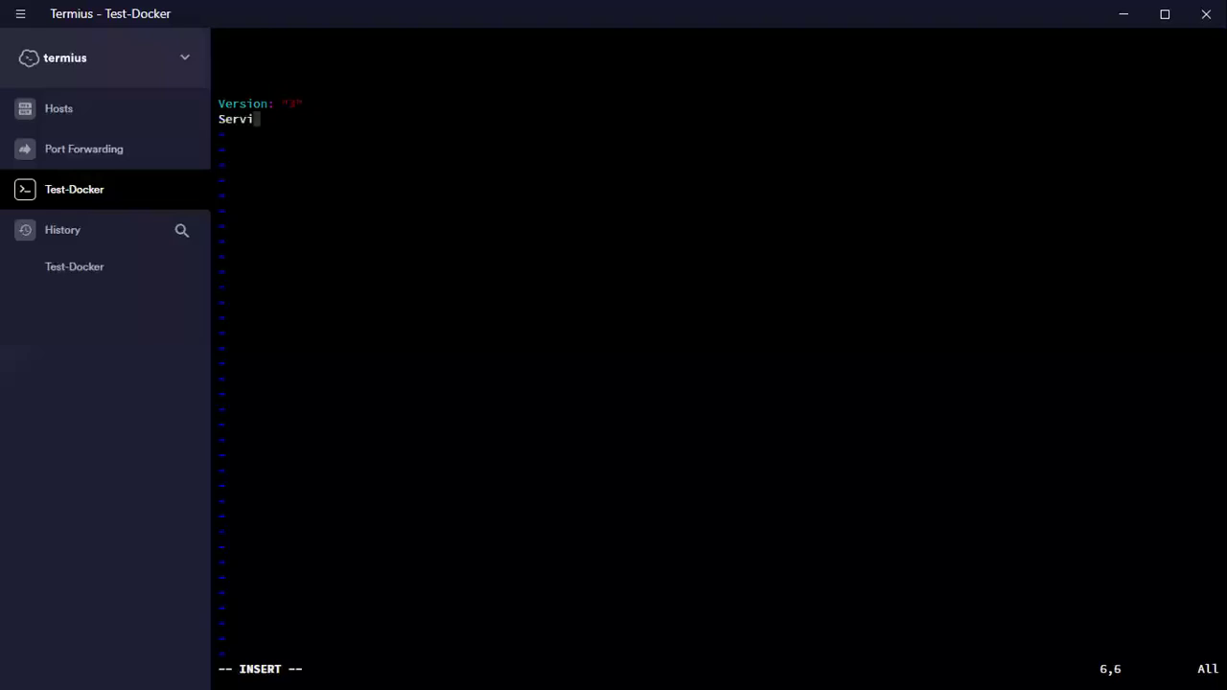
type("ces:")
key("Return")
type("jenkins:")
Add container_name: jenkins_cont and an empty image: key under jenkins
key("Return")
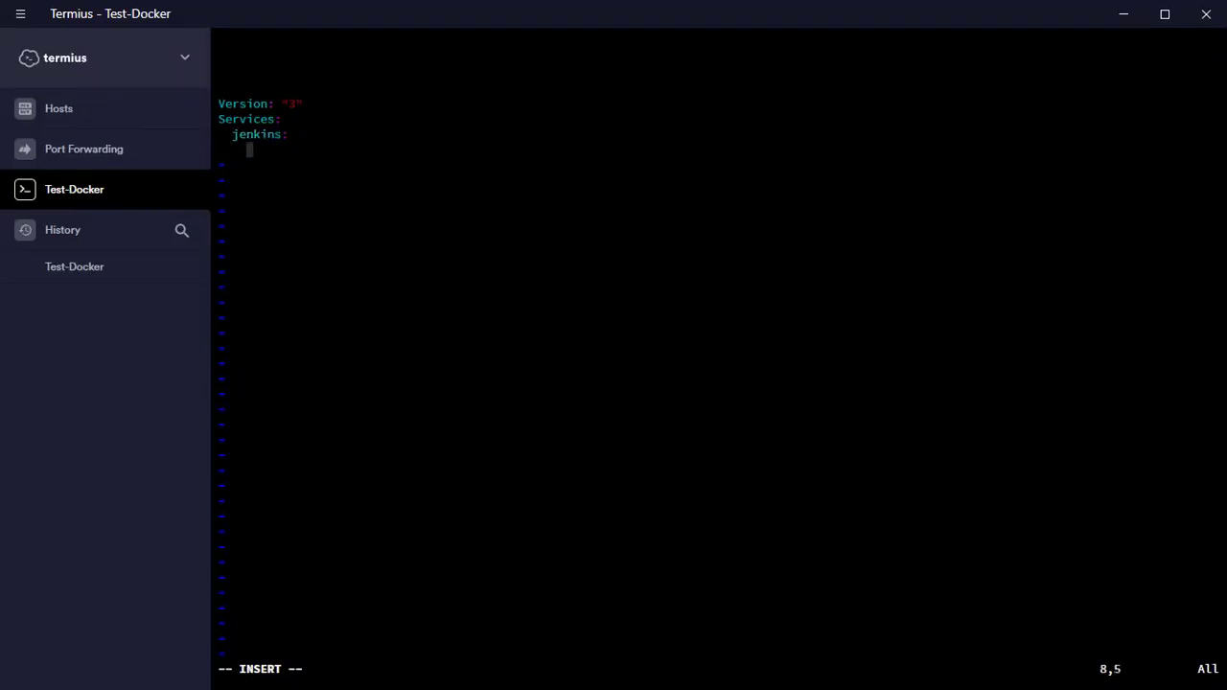
type("container_name:")
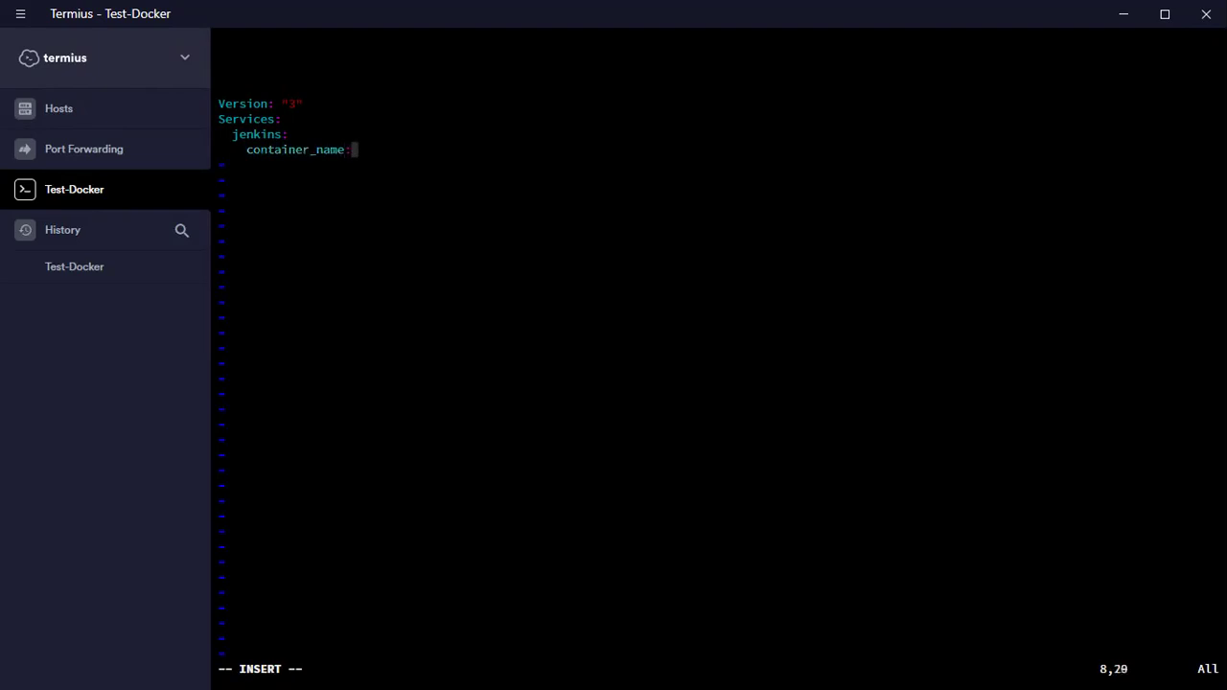
type("jenkins_conta")
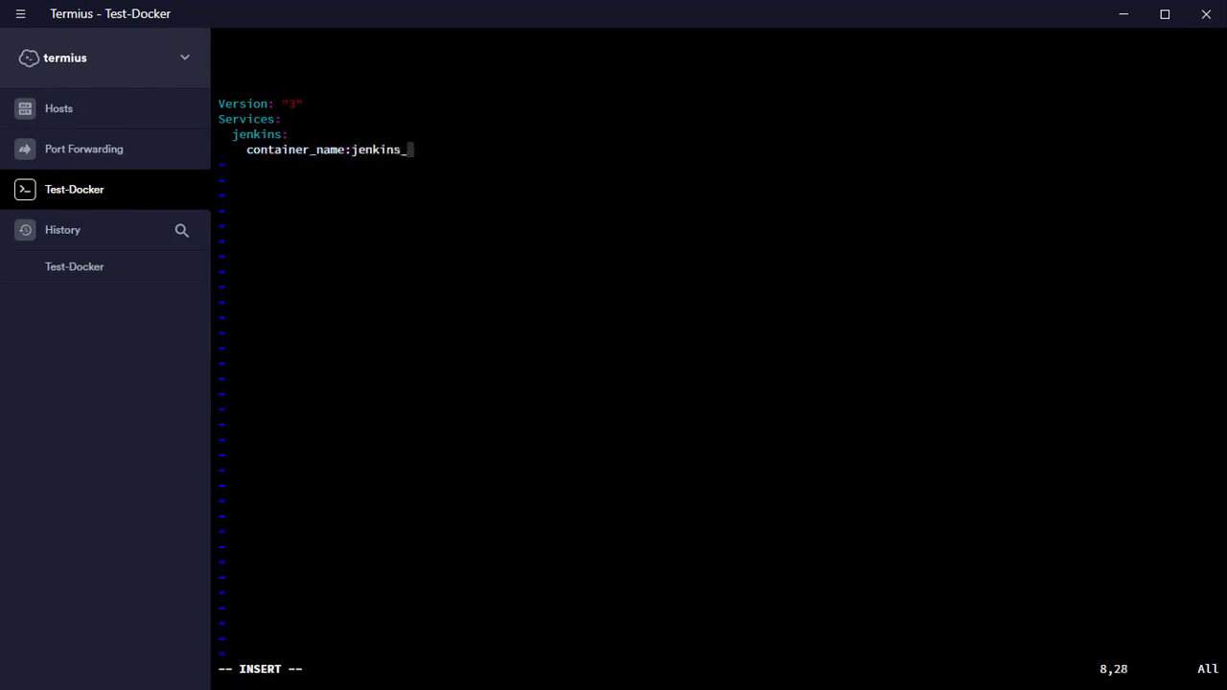
key("BackSpace")
key("BackSpace")
type("t")
key("Return")
key("Tab")
key("Tab")
key("BackSpace")
key("BackSpace")
type("image:")
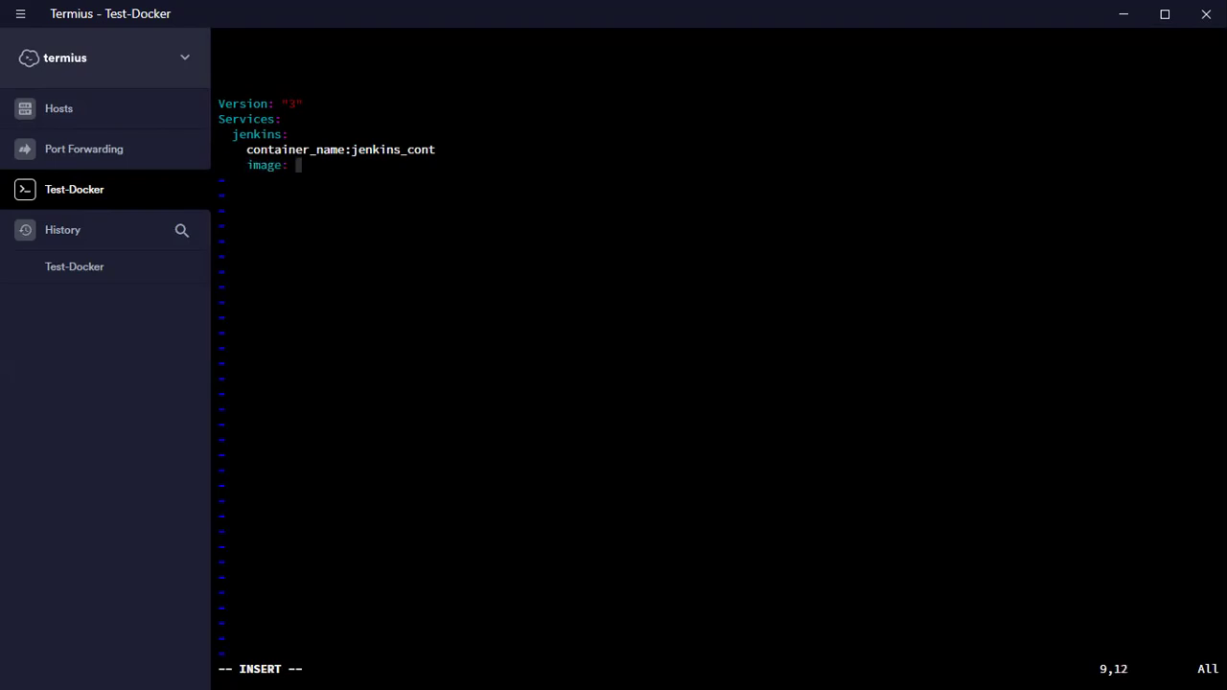
key("Up")
key("Right")
key("Right")
key("Right")
key("Right")
key("Right")
key("Right")
key("Right")
key("Right")
key("Down")
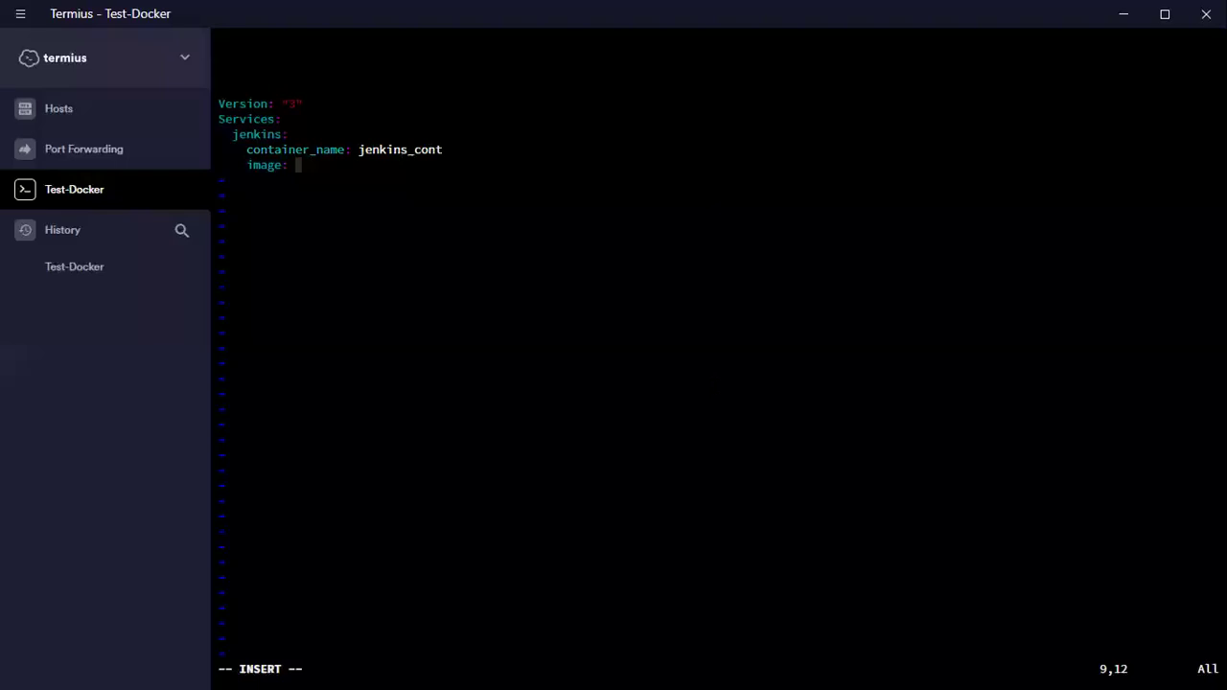
Try saving with :wq and :wq! (both fail with E212), then copy the YAML lines
key("Escape")
type(":wq")
key("Return")
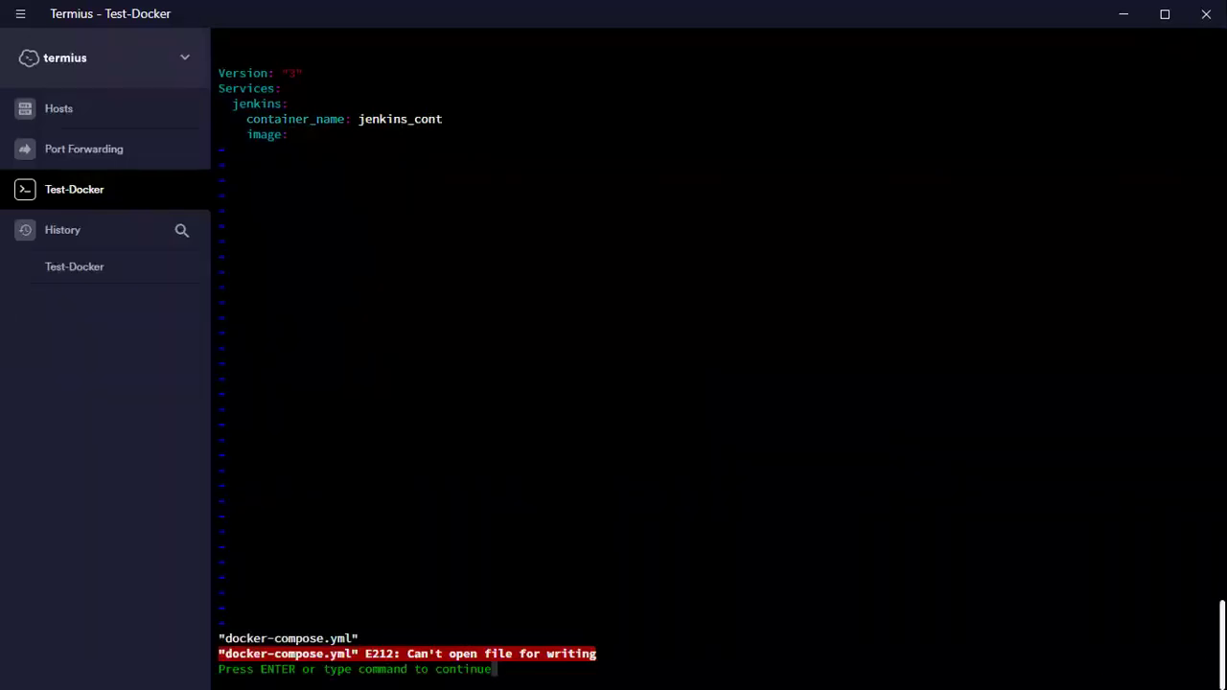
type(":wq!")
key("Return")
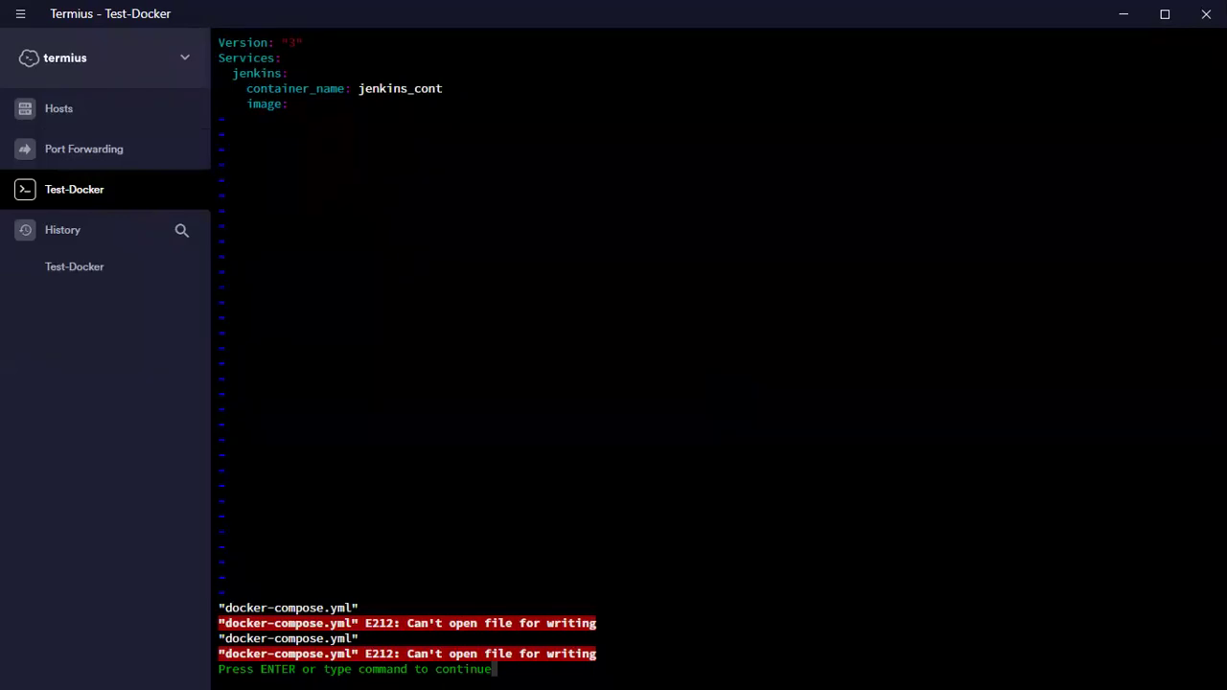
key("Return")
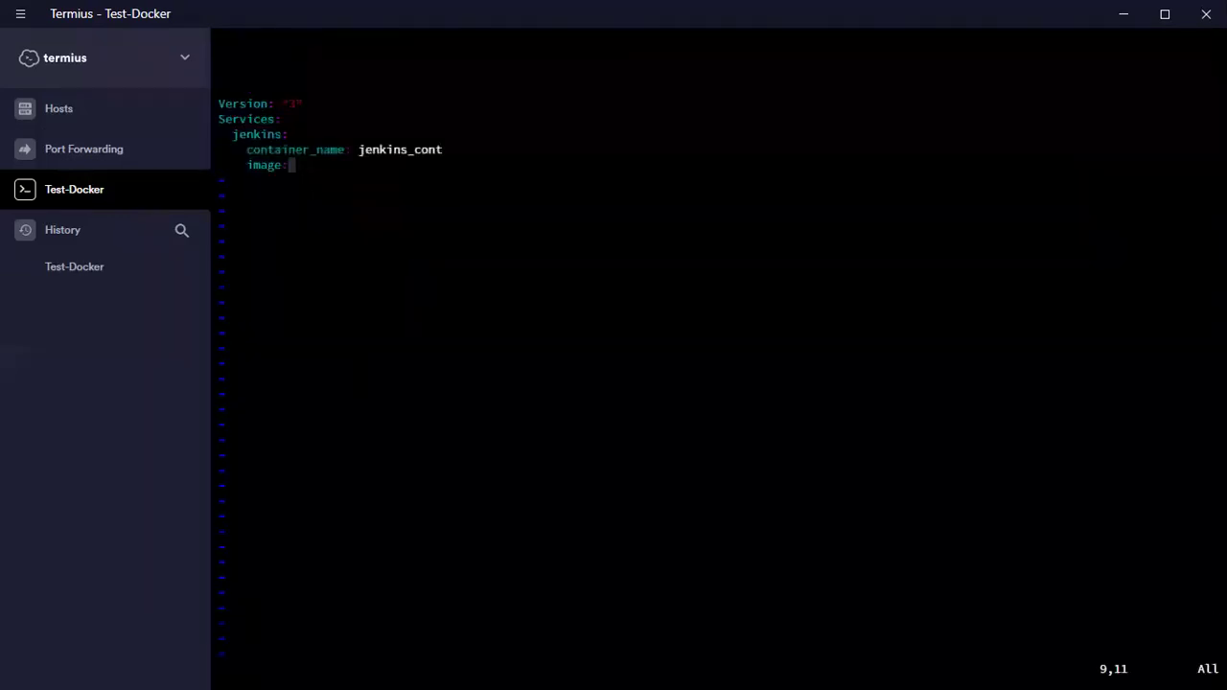
left_click_drag(293, 166, 214, 106)
right_click(214, 106)
Quit vim without saving and reopen docker-compose.yml with sudo vim
key("Escape")
type(":q!")
key("Return")
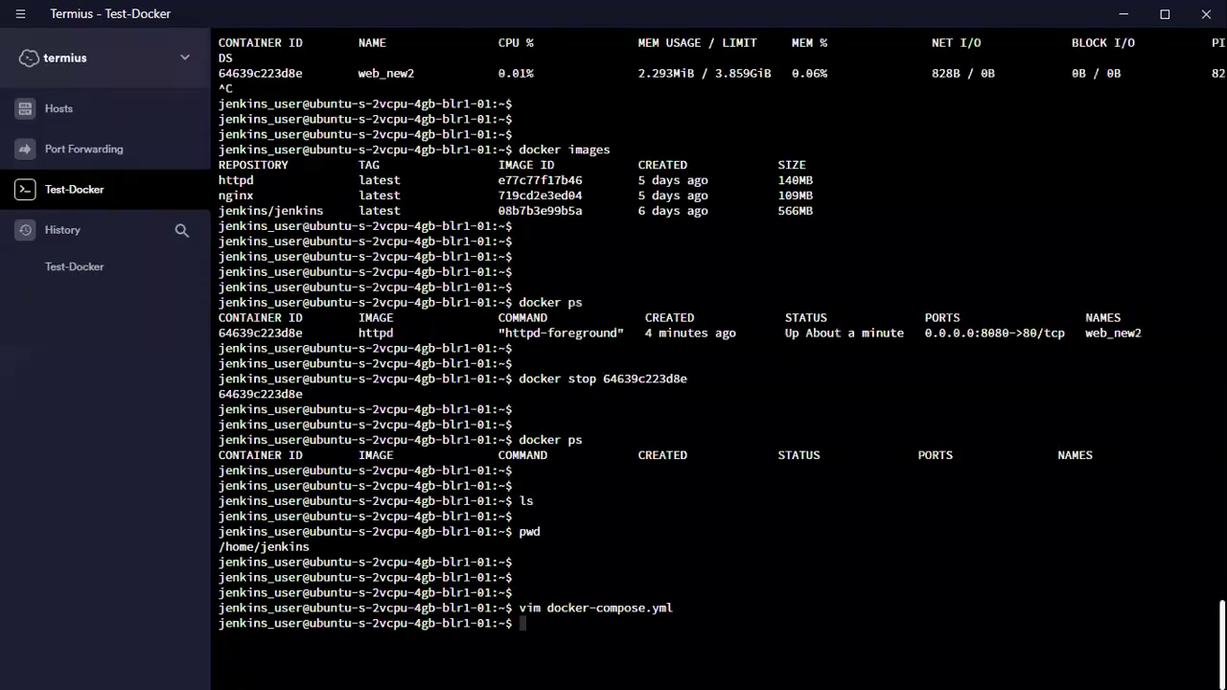
key("Return")
key("Return")
key("Up")
key("Left")
key("Left")
key("Left")
key("Left")
key("Left")
key("Left")
key("Left")
key("Left")
key("Left")
key("Left")
key("Left")
key("Left")
key("Left")
key("Left")
key("Left")
key("Left")
key("Left")
key("Left")
key("Left")
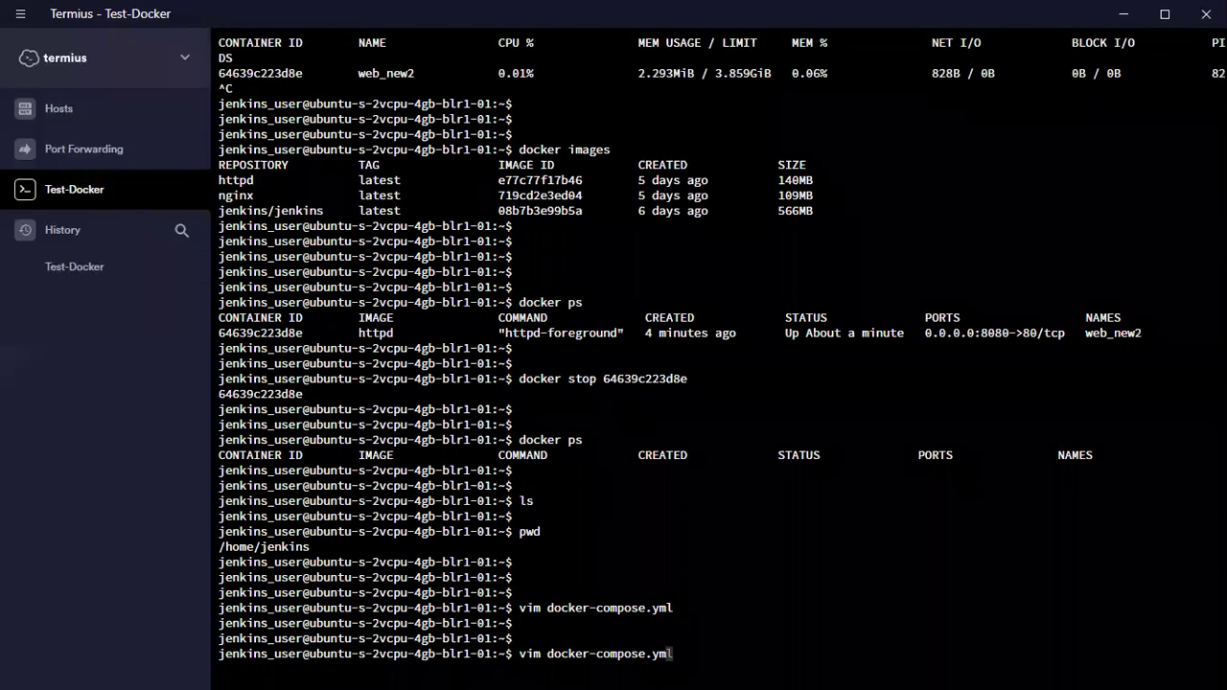
type("sudo")
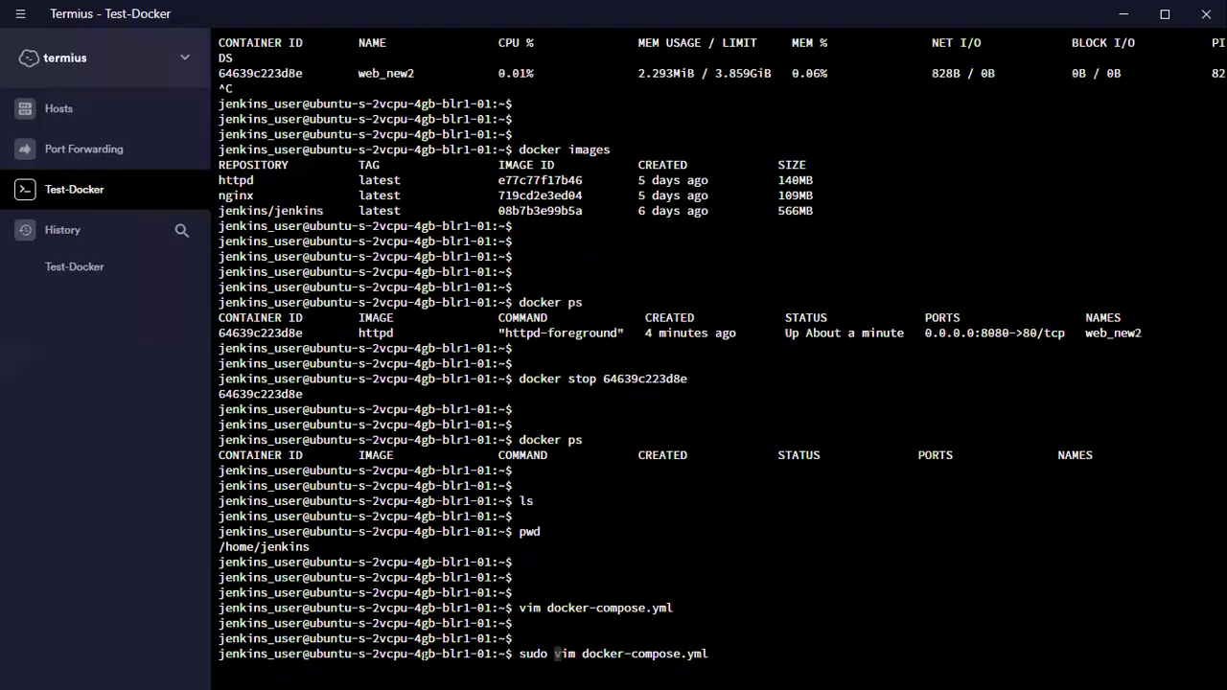
key("Return")
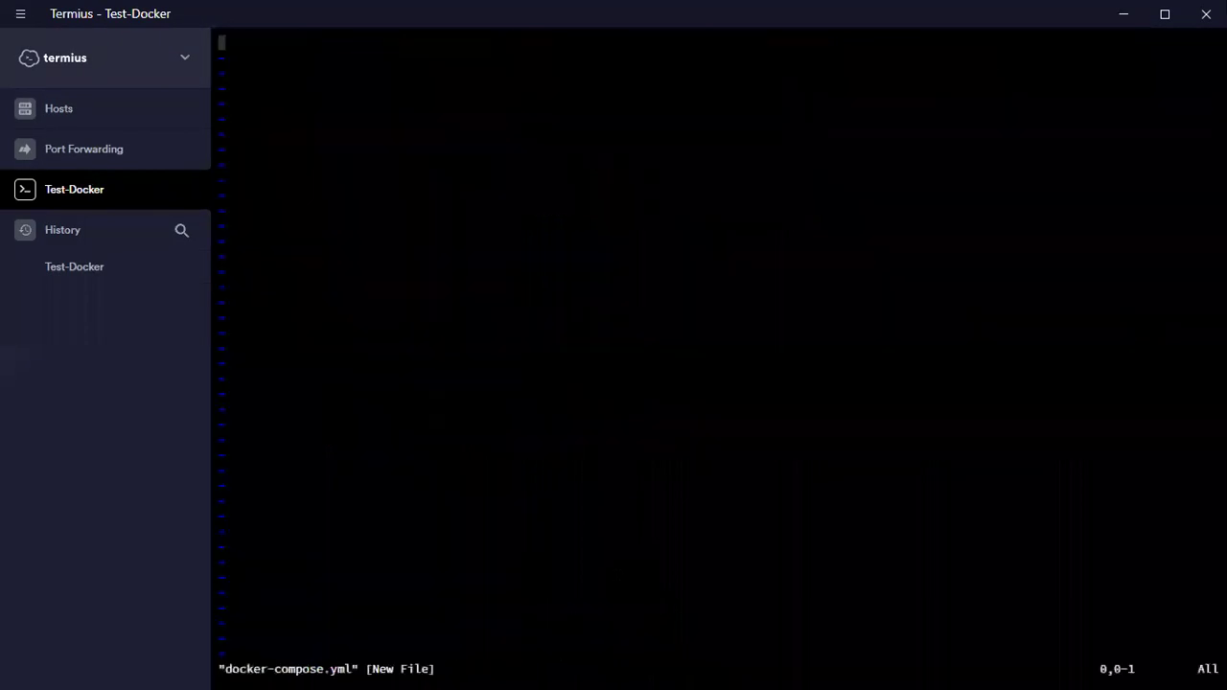
Paste the copied YAML into the file and quit with :q!
type("on: \"3\" Services:   jenkins:     container_name: jenkins_cont     image:")
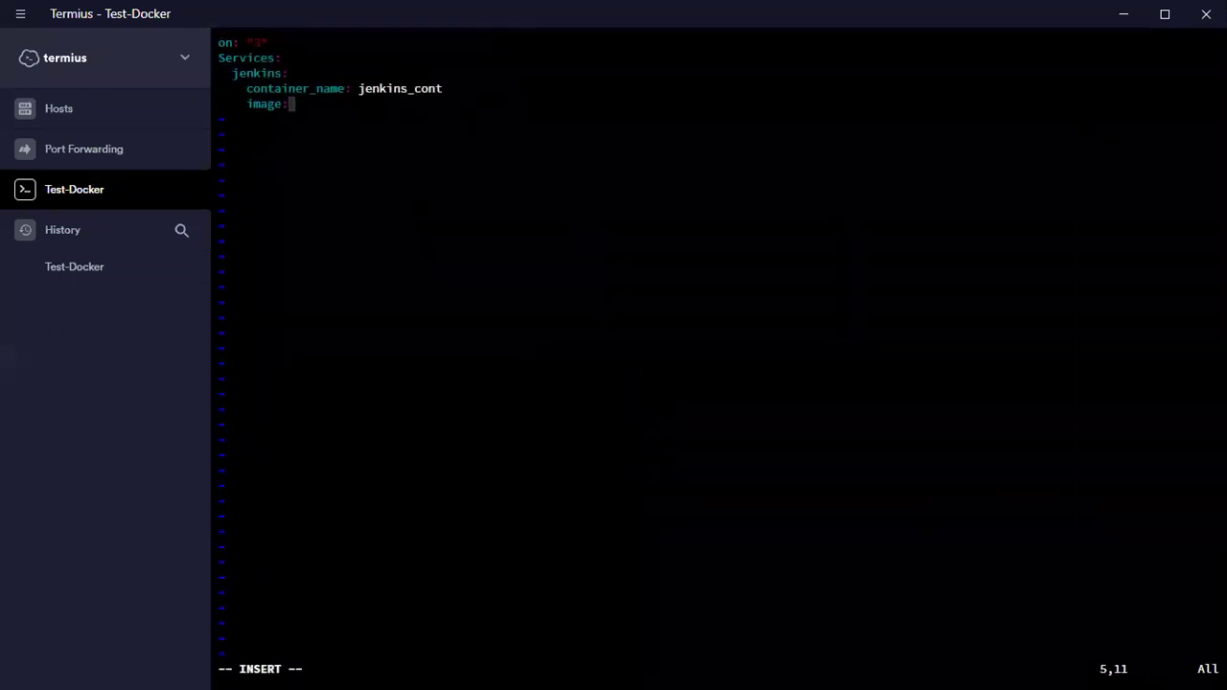
key("Escape")
type(":q!")
key("Return")
key("Return")
key("Return")
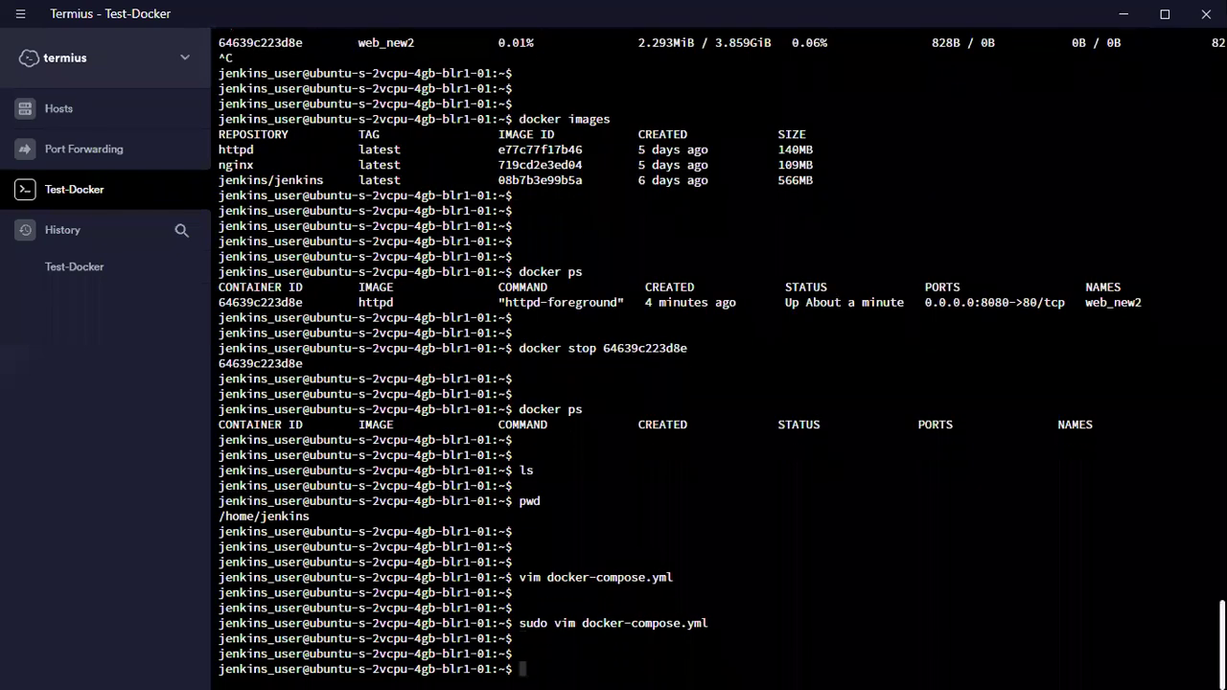
List local docker images and copy the jenkins/jenkins image name
type("dic")
key("BackSpace")
key("BackSpace")
type("ocker images")
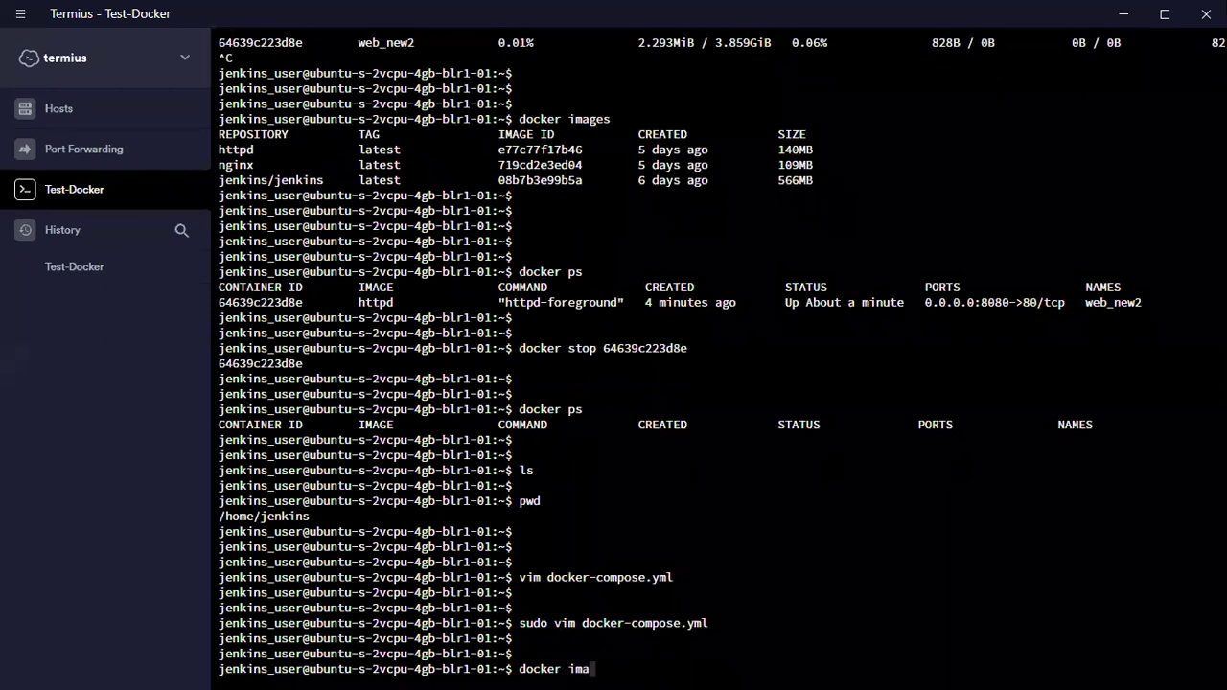
key("Return")
key("Return")
key("Return")
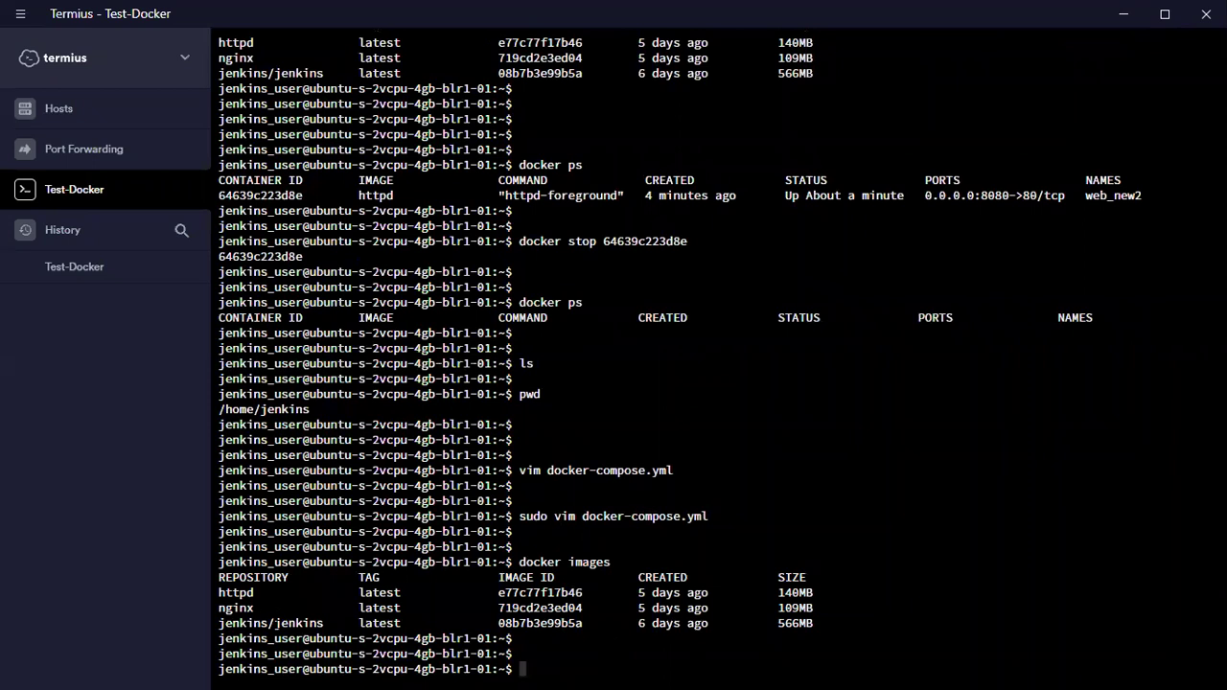
left_click_drag(275, 623, 357, 623)
left_click(221, 624)
left_click_drag(218, 623, 324, 623)
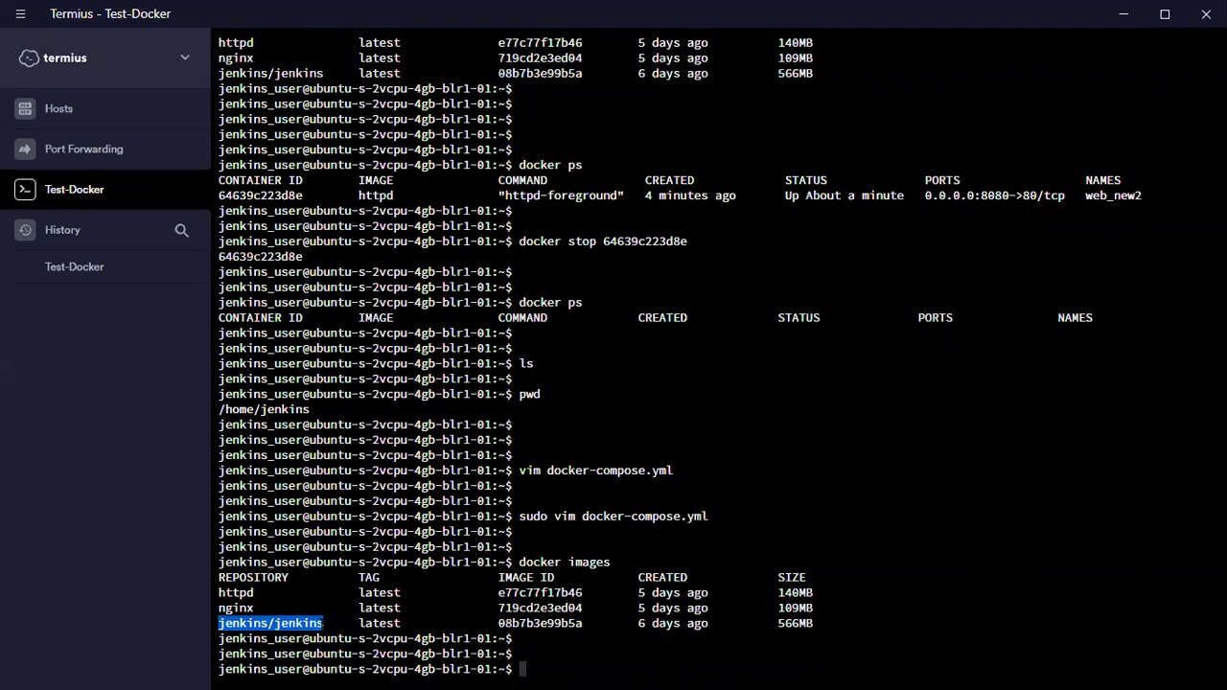
type("jenkins/jenkins")
key("BackSpace")
key("BackSpace")
key("BackSpace")
key("BackSpace")
key("BackSpace")
key("BackSpace")
key("BackSpace")
key("BackSpace")
key("BackSpace")
key("BackSpace")
key("BackSpace")
key("BackSpace")
key("BackSpace")
key("BackSpace")
key("BackSpace")
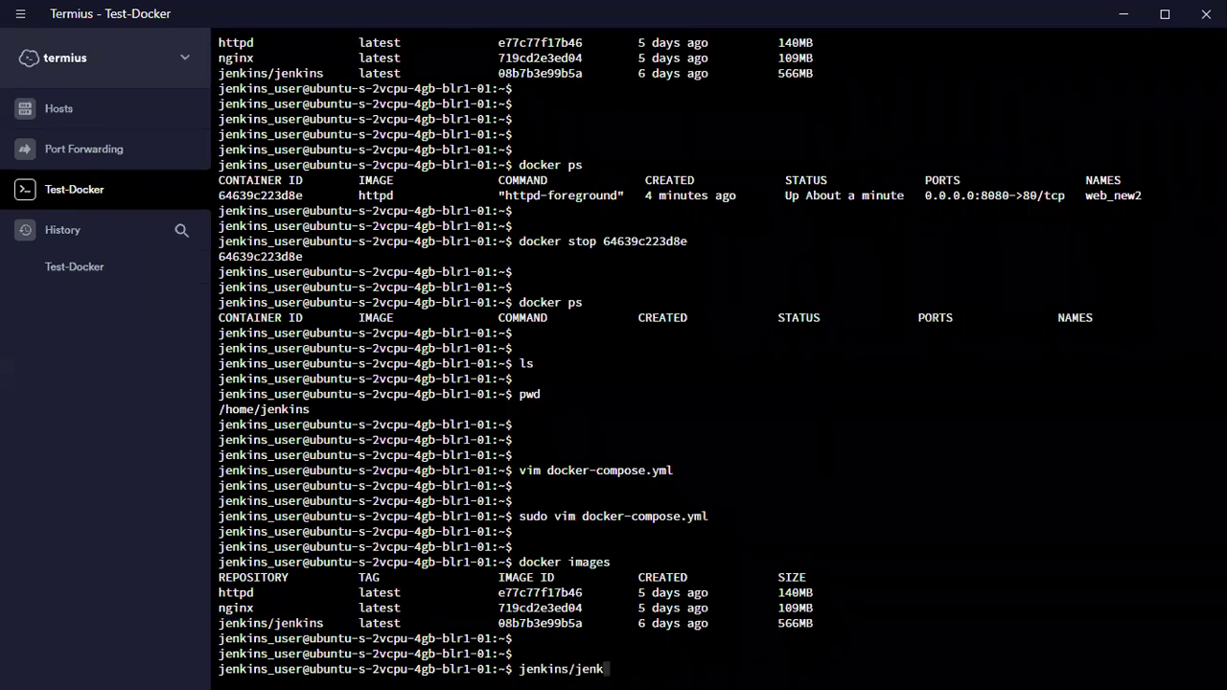
Reopen docker-compose.yml in vim and move to the image line
key("Up")
key("Up")
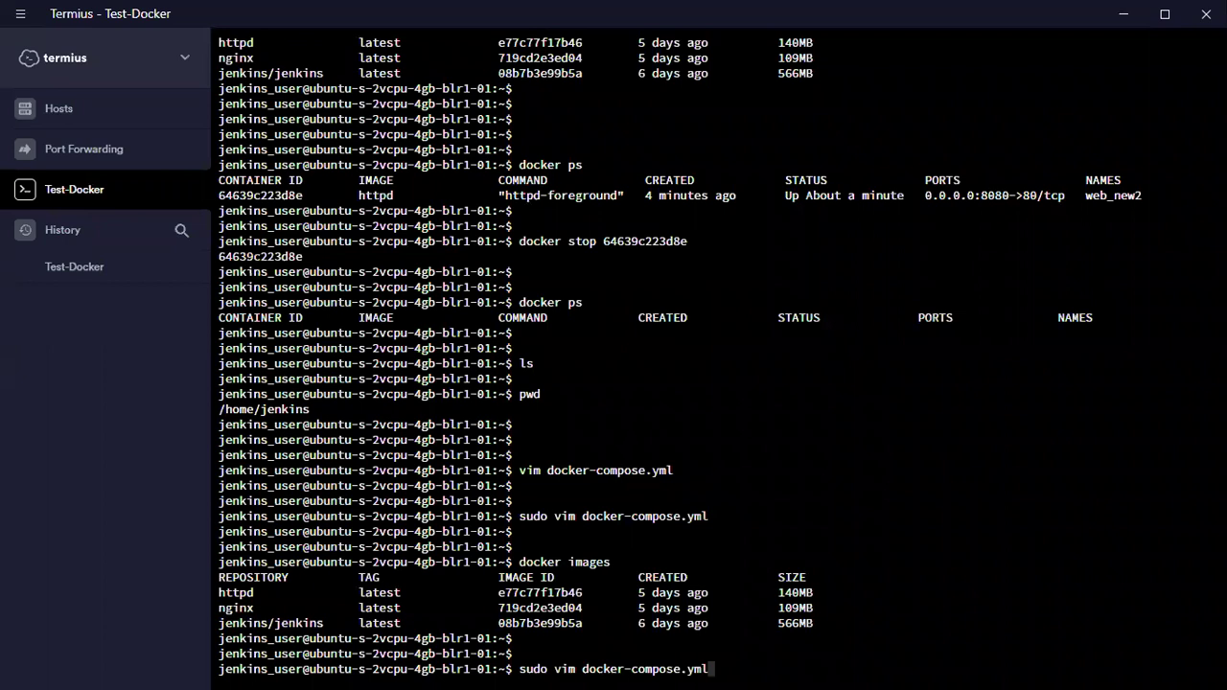
key("Return")
key("Down")
key("Down")
key("Down")
key("Down")
key("Right")
key("Right")
key("Right")
key("Right")
key("Right")
key("Right")
key("Right")
key("Right")
key("Right")
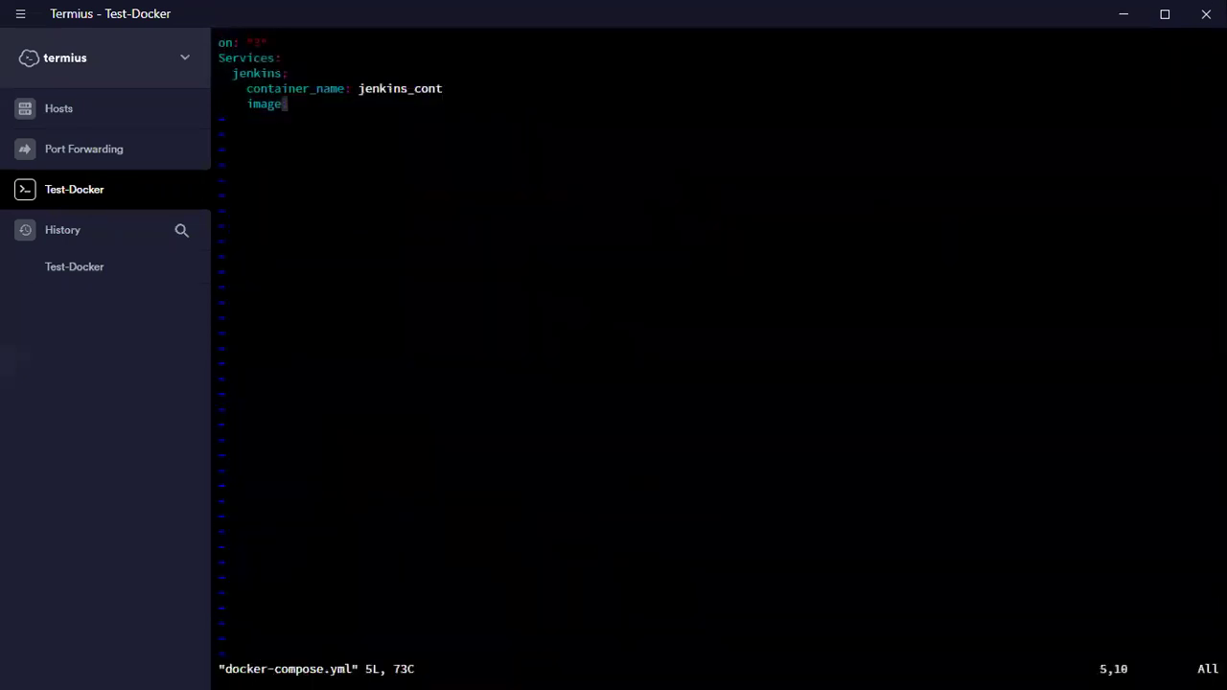
Complete image: jenkins/jenkins and add ports: with - "8080:8080"
type("age: jenkins/jenkins")
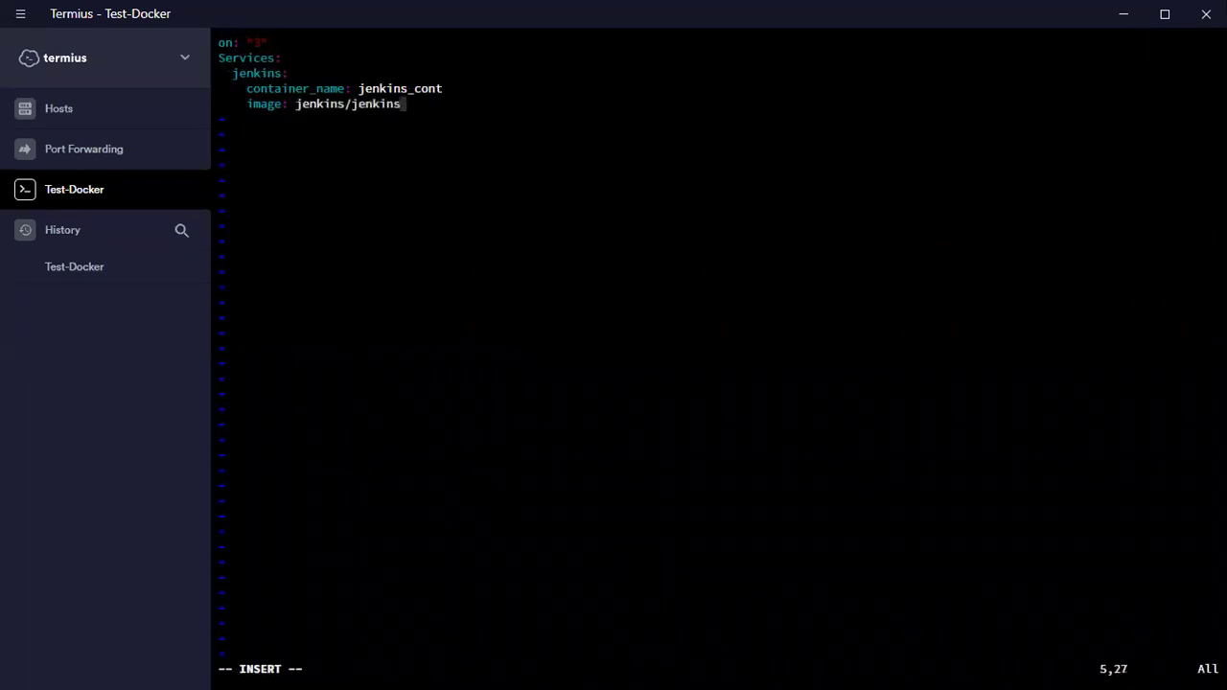
key("Return")
type("ports:")
key("Return")
type("- \"\"")
key("Left")
type("8080:8080\"")
Save docker-compose.yml and exit vim with :wq
key("Return")
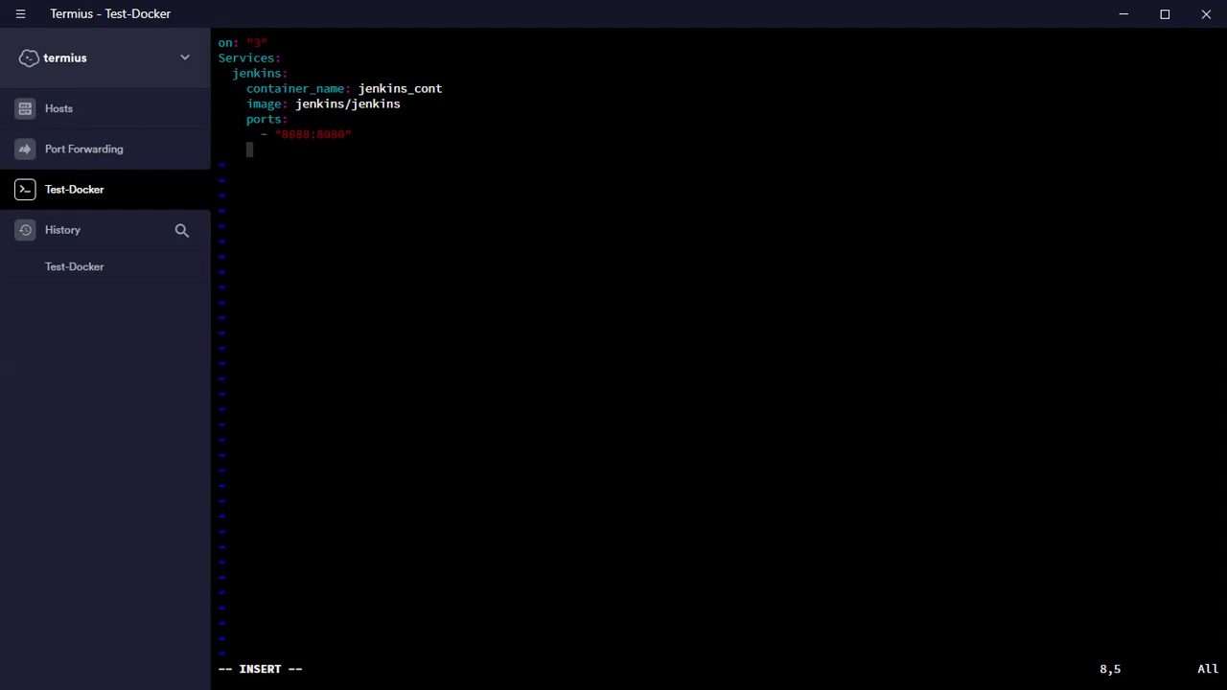
key("Left")
key("Left")
key("Right")
key("Escape")
type(":wq")
key("Return")
key("Return")
key("Return")
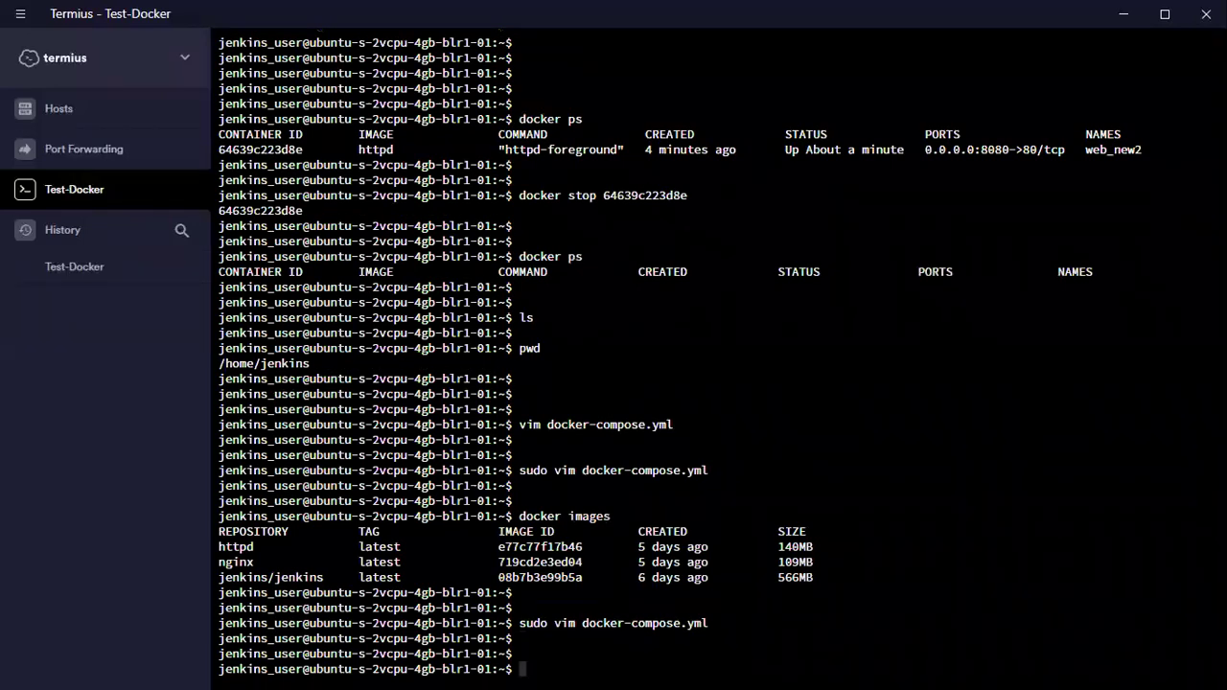
type("docker-compo")
key("ctrl+a")
type("sudo")
key("Right")
key("Right")
key("Right")
key("Right")
key("Right")
key("Right")
key("Right")
key("Right")
key("Right")
key("Right")
key("Right")
key("Right")
key("BackSpace")
key("BackSpace")
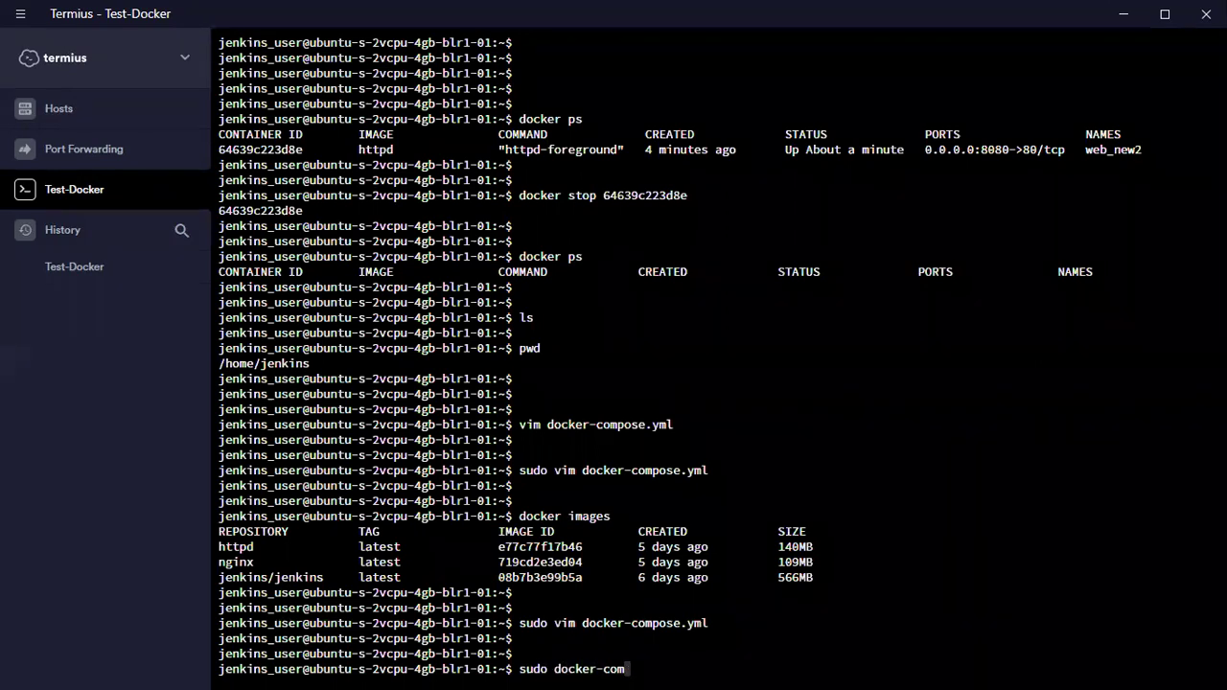
type("pose")
key("BackSpace")
key("BackSpace")
key("BackSpace")
key("BackSpace")
key("BackSpace")
key("BackSpace")
key("BackSpace")
key("BackSpace")
key("BackSpace")
key("BackSpace")
key("BackSpace")
key("BackSpace")
key("BackSpace")
key("BackSpace")
key("BackSpace")
key("BackSpace")
key("BackSpace")
key("BackSpace")
key("BackSpace")
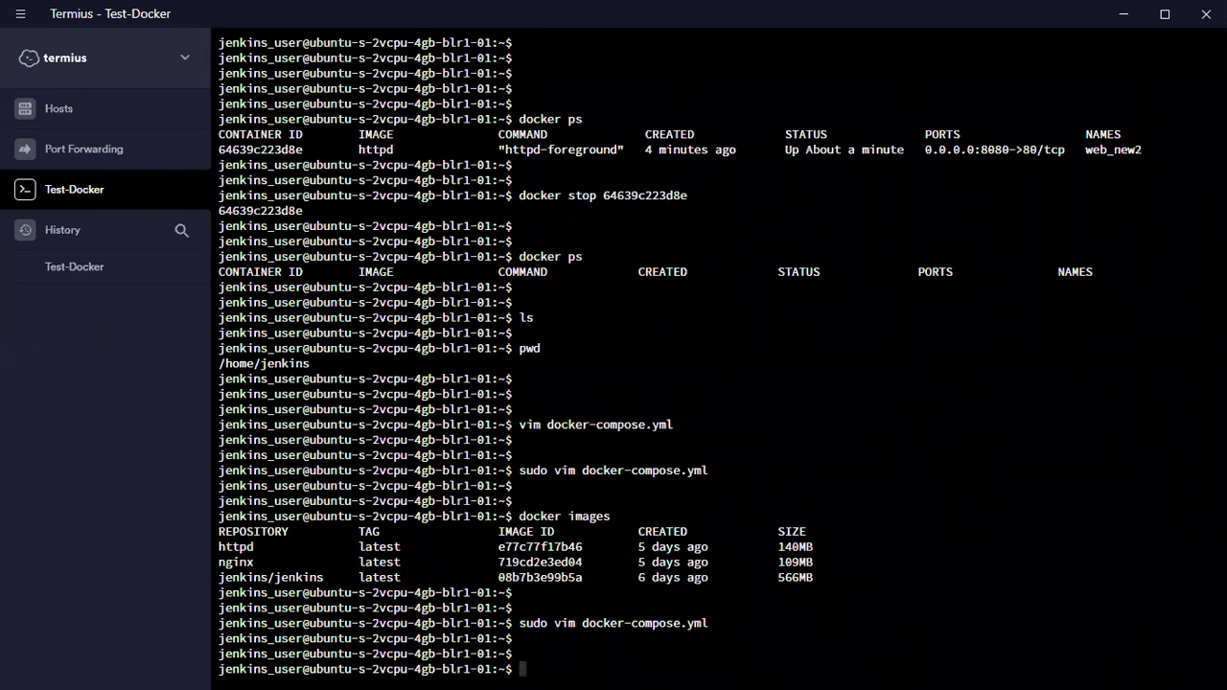
type("docker")
key("Tab")
key("Tab")
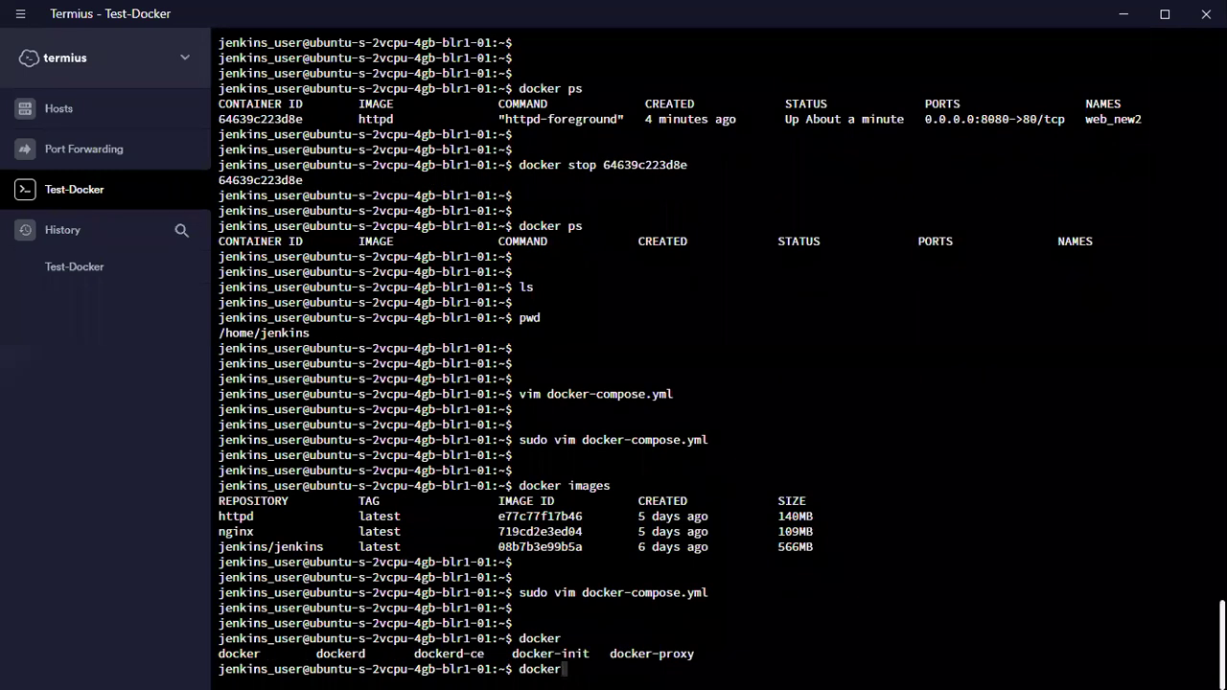
key("BackSpace")
key("BackSpace")
key("BackSpace")
key("BackSpace")
key("BackSpace")
key("BackSpace")
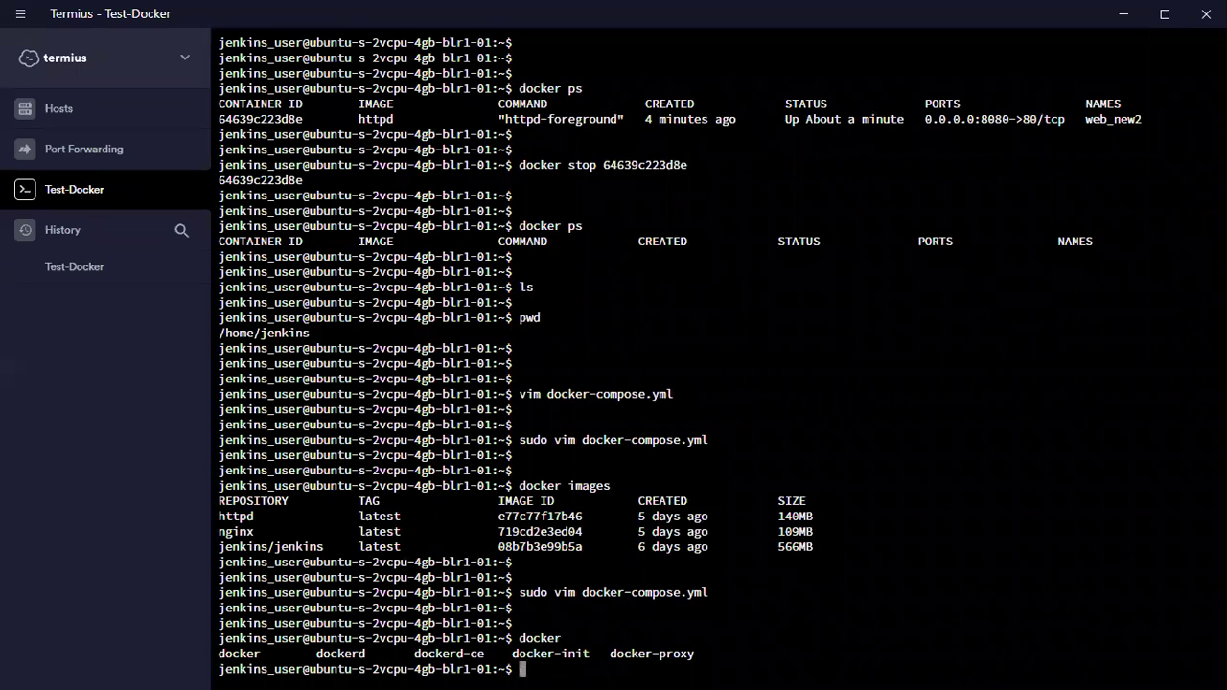
left_click(1123, 13)
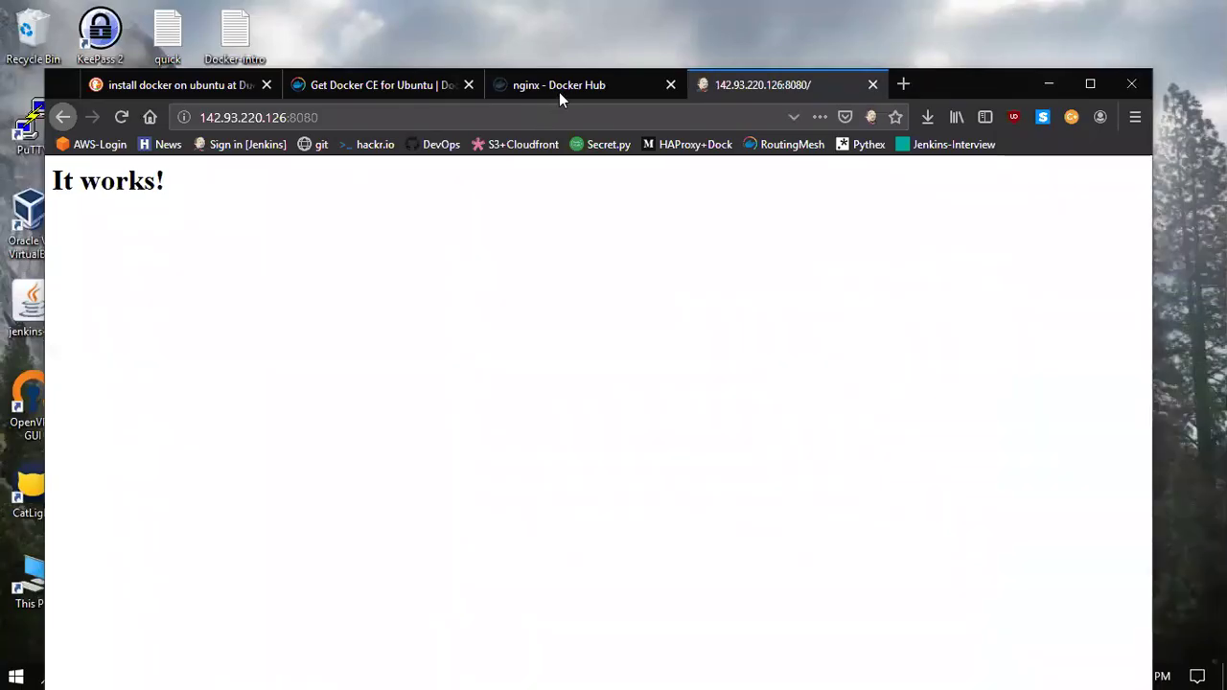
Search the web for 'install docker compose' from the Firefox address bar
left_click(559, 90)
left_click(403, 85)
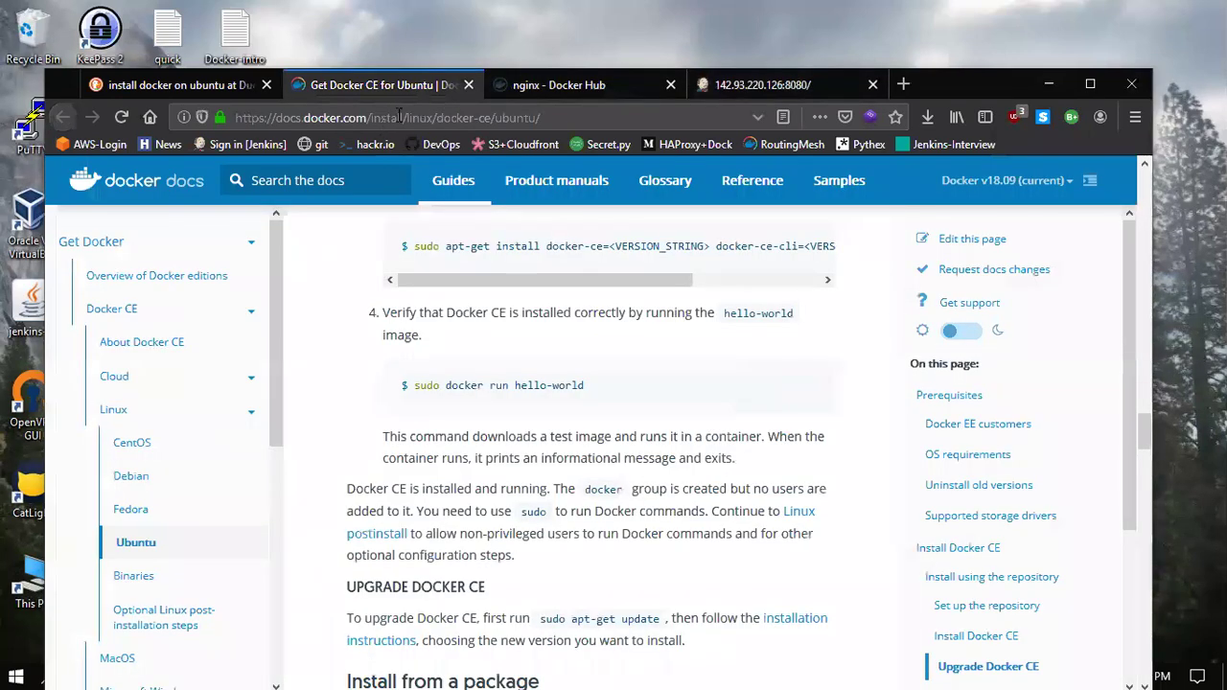
double_click(401, 117)
key("ctrl+a")
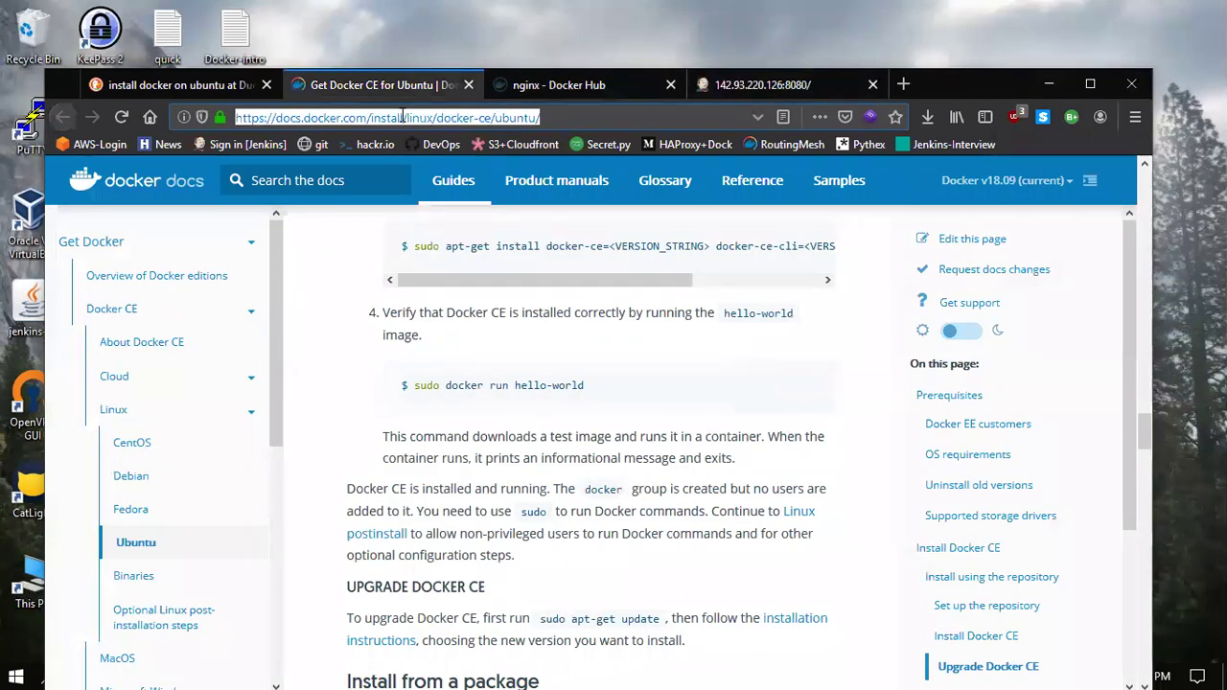
type("install d")
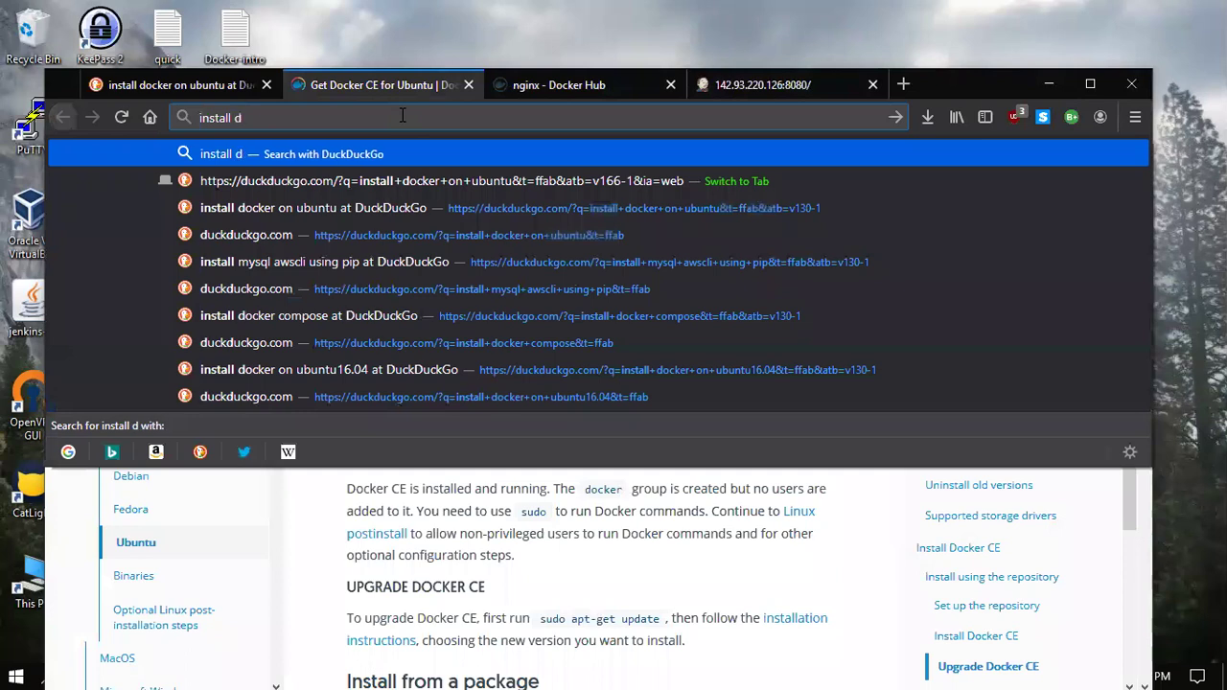
type("ocker compose")
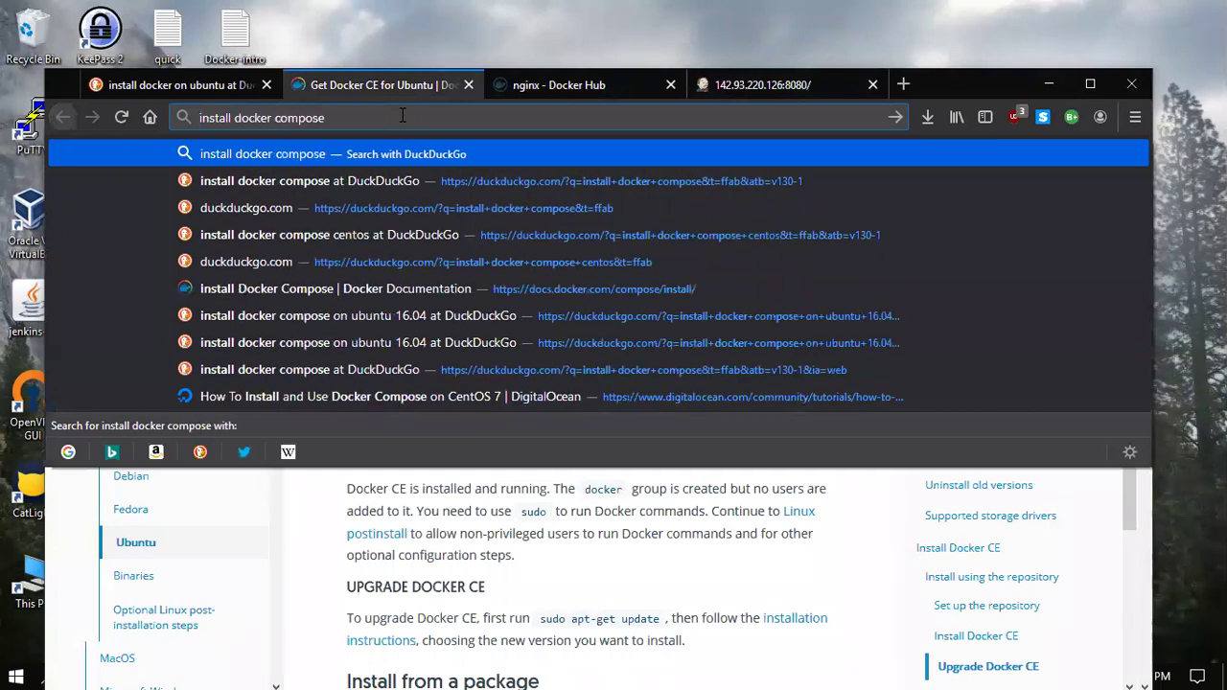
key("Return")
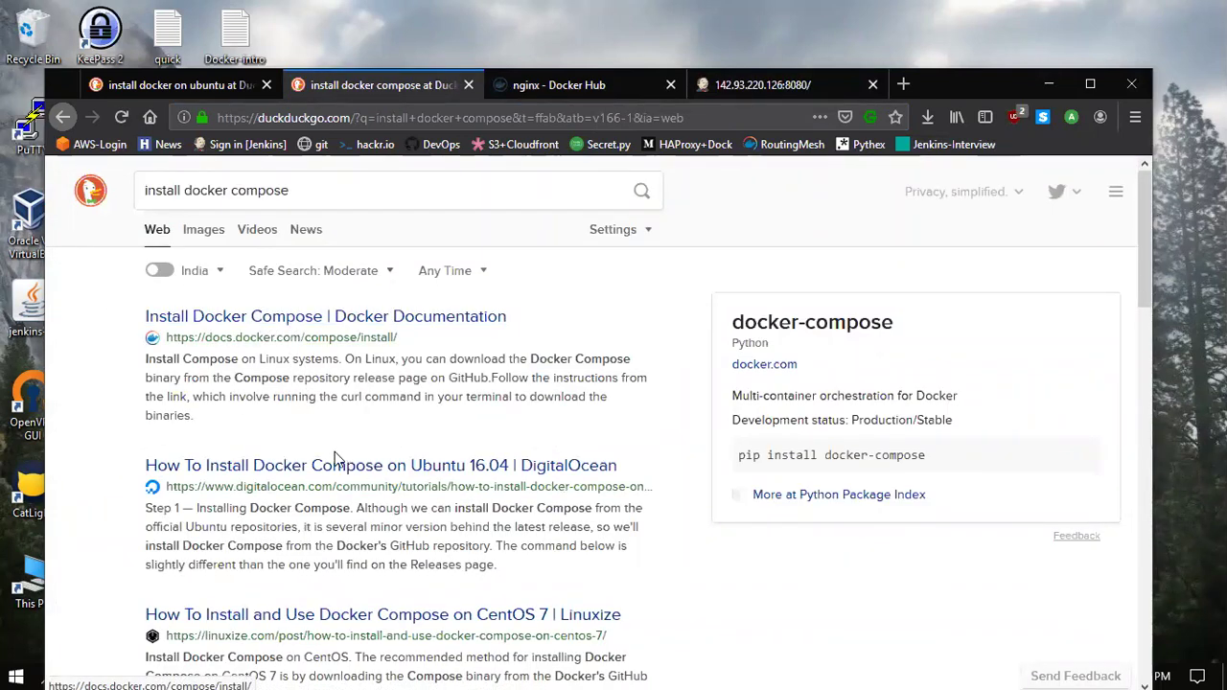
Open the docs.docker.com Install Docker Compose result in a new tab and show Linux instructions
right_click(327, 323)
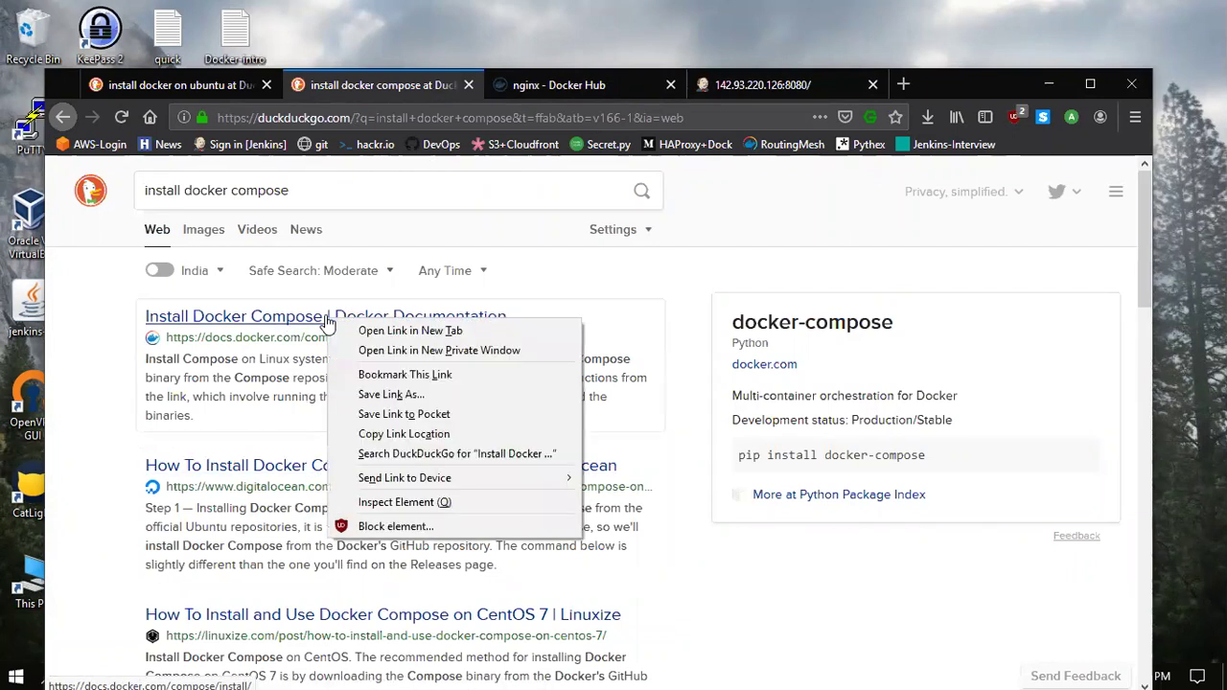
left_click(338, 326)
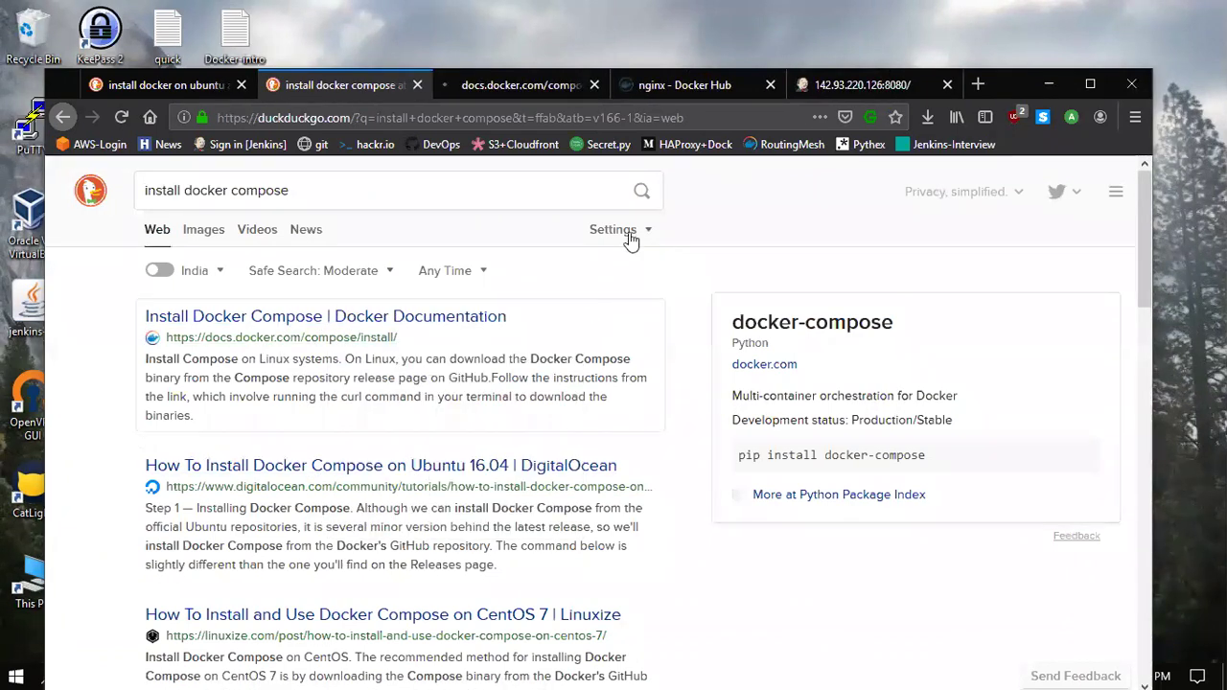
left_click(553, 95)
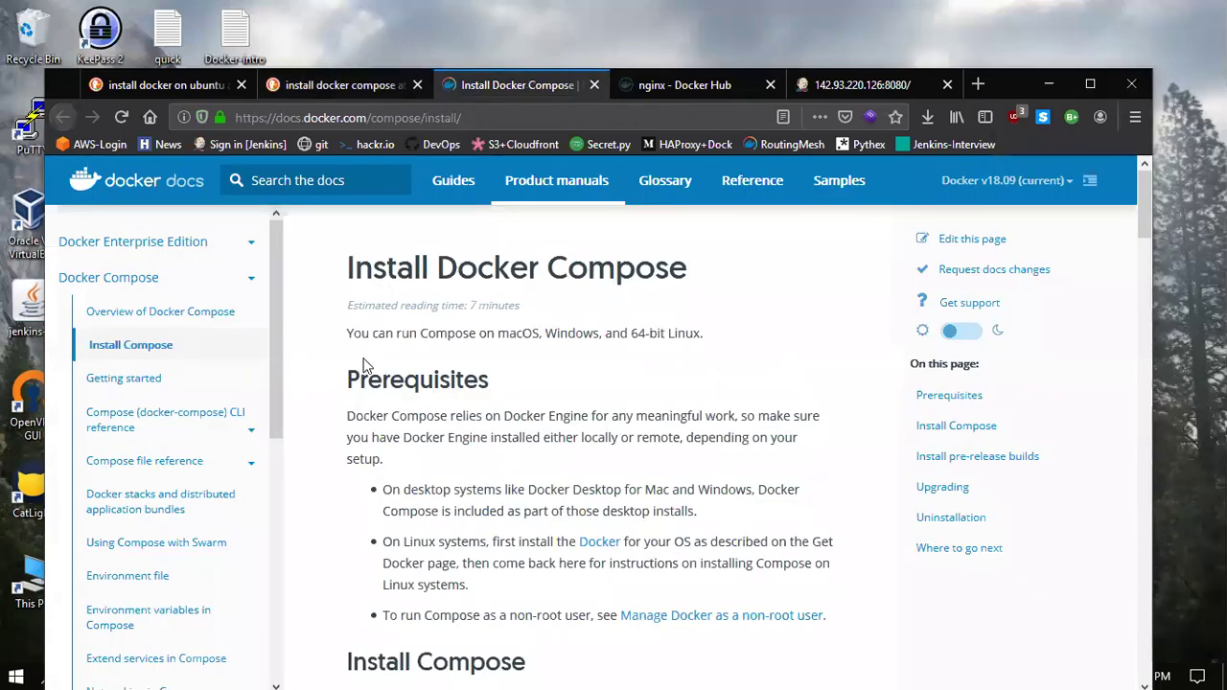
scroll(493, 535, "down", 3)
scroll(489, 532, "down", 4)
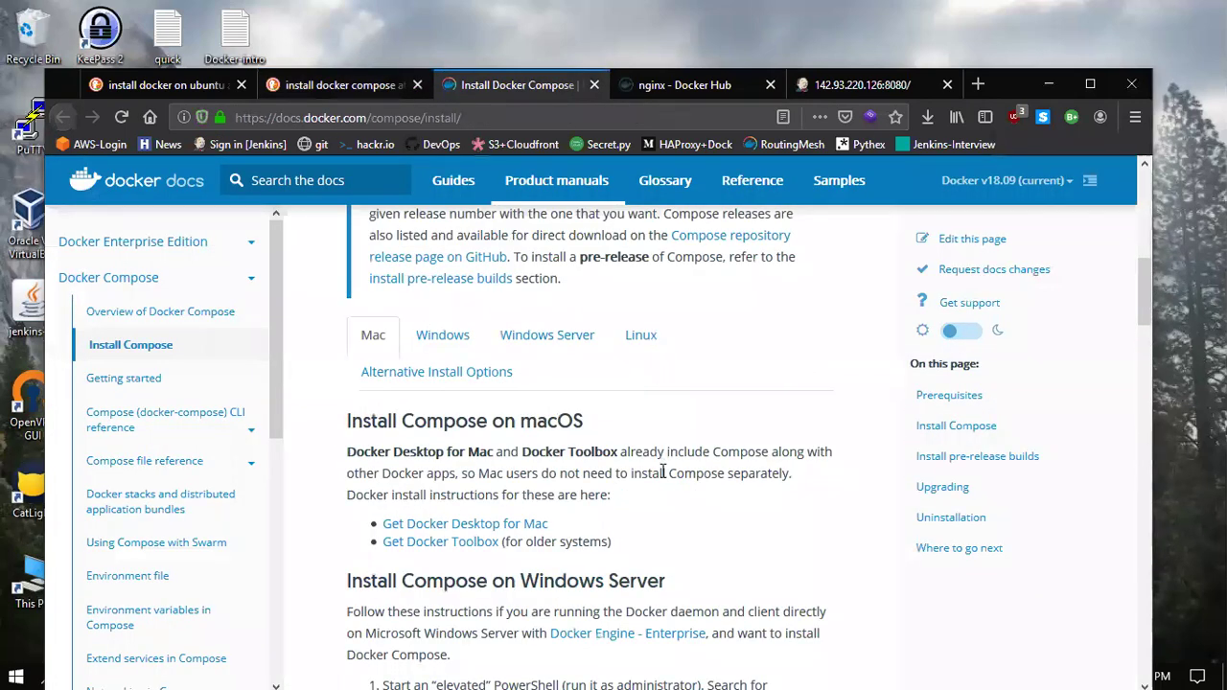
left_click(654, 338)
Copy the sudo curl download command for docker-compose
scroll(640, 532, "down", 2)
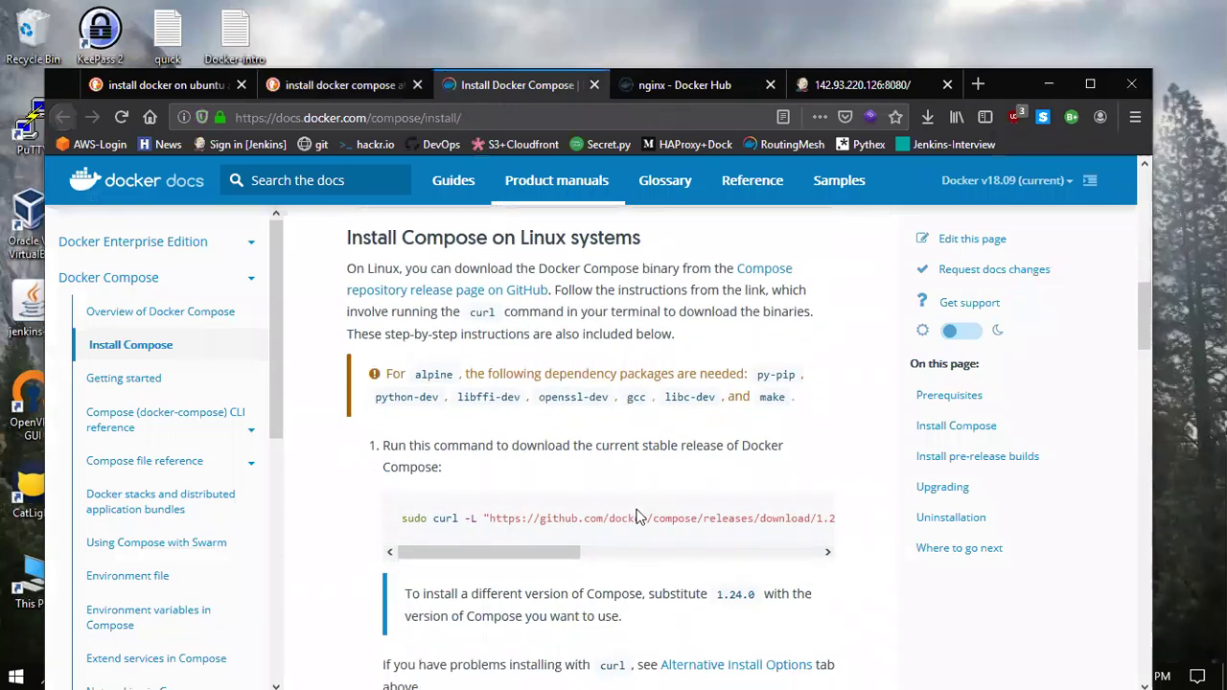
scroll(640, 518, "down", 1)
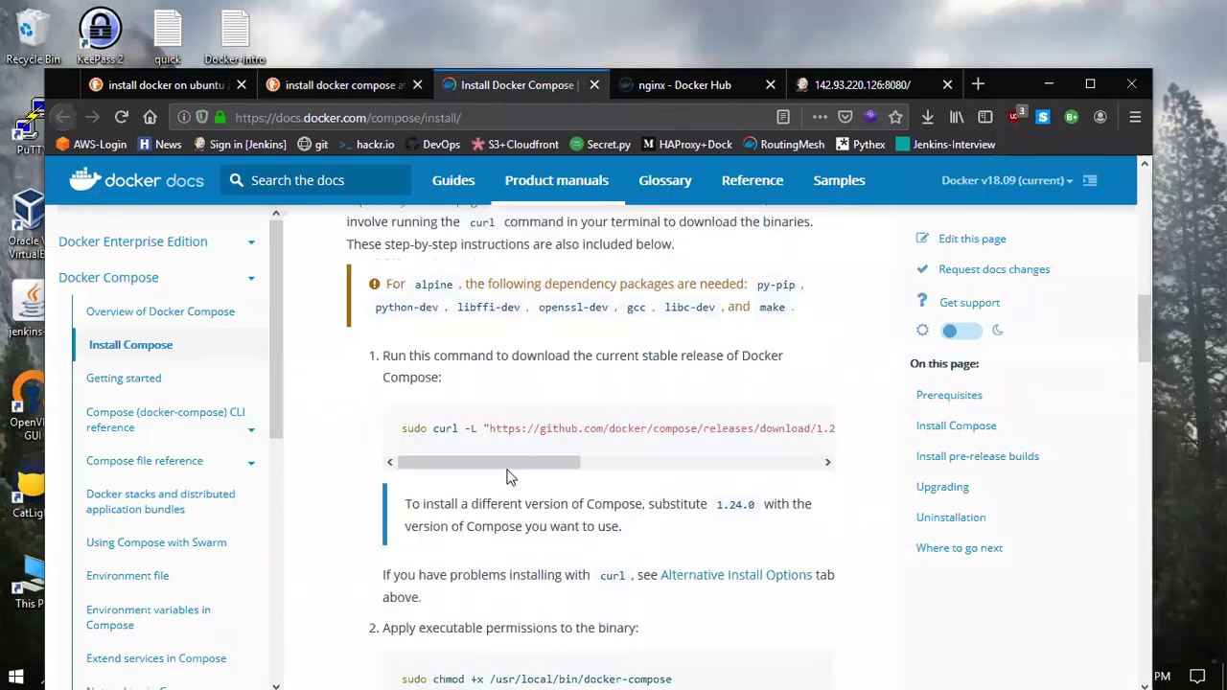
triple_click(460, 424)
right_click(460, 425)
left_click(468, 433)
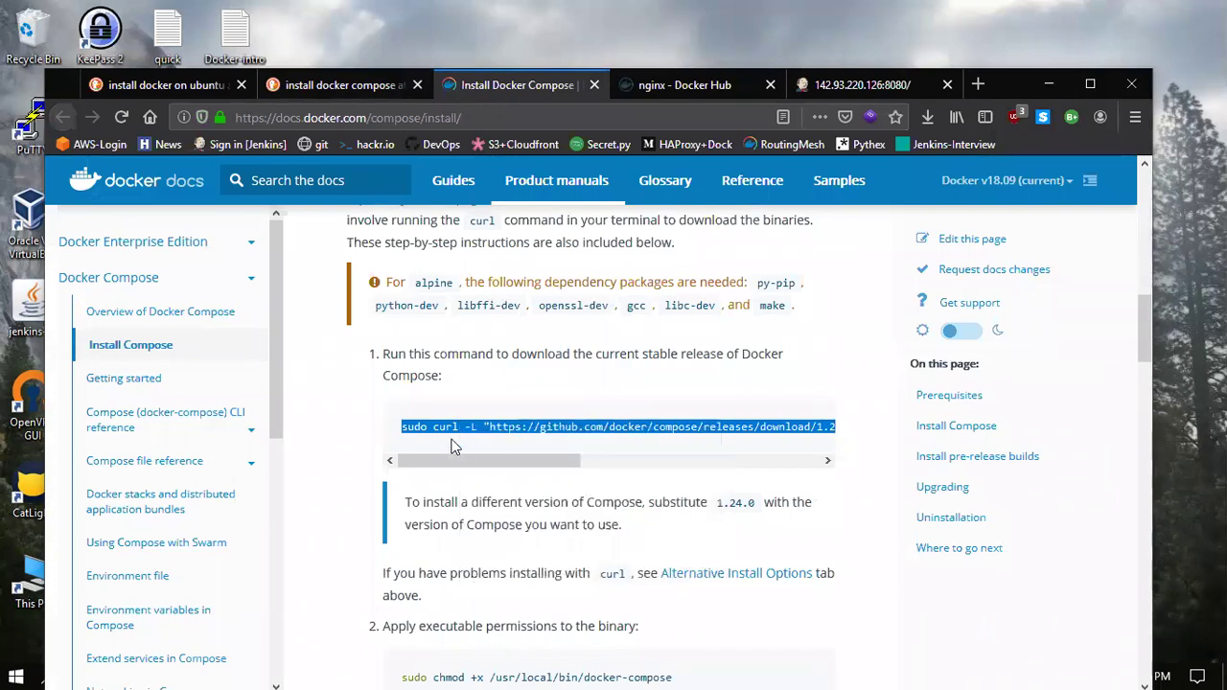
scroll(556, 503, "down", 1)
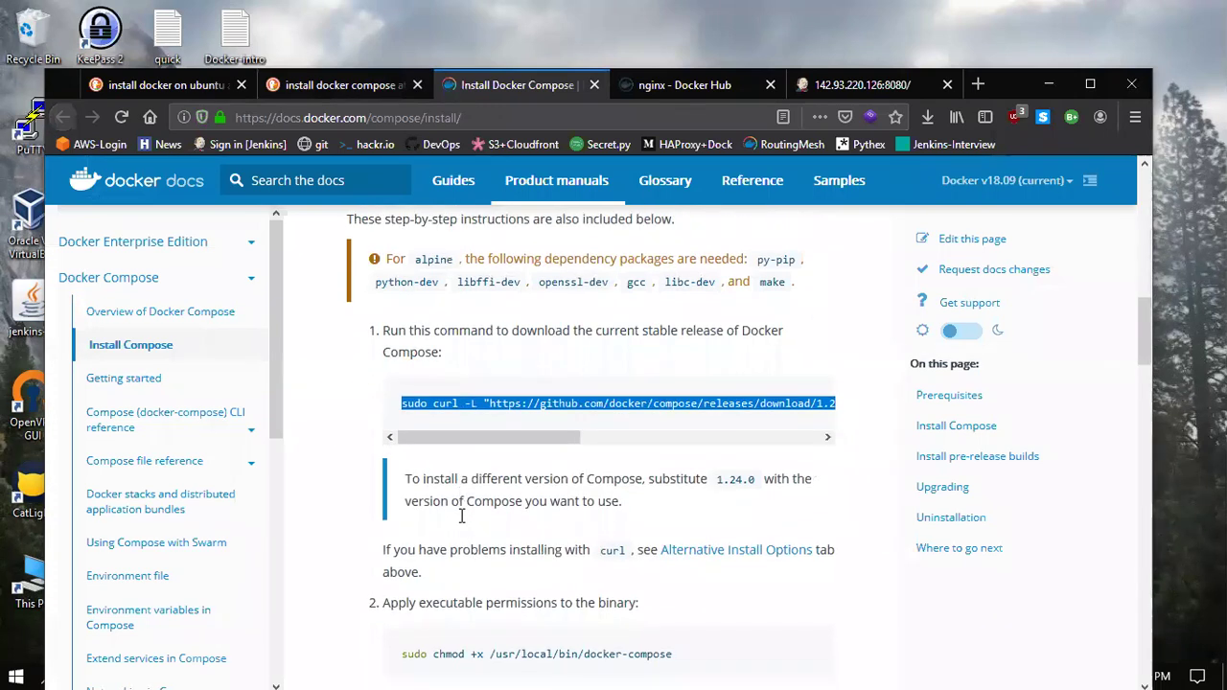
key("alt+Tab")
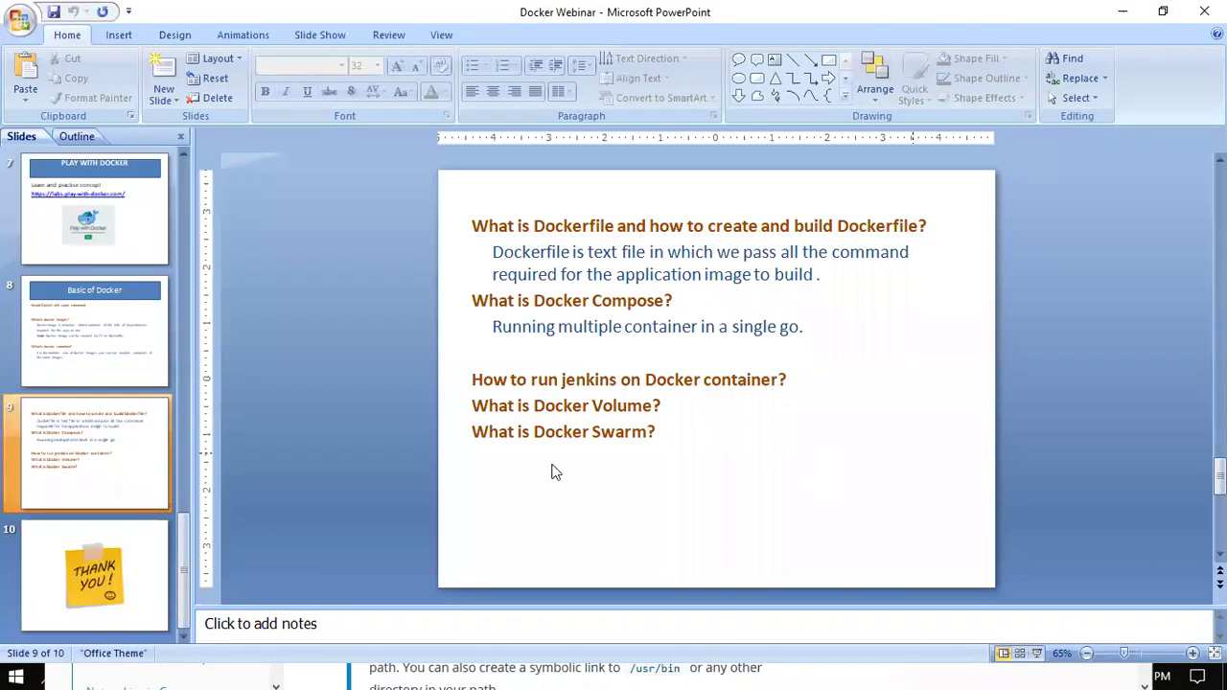
Paste and run the sudo curl command to download docker-compose 1.24.0 to /usr/local/bin
key("alt+Tab")
key("alt+Tab")
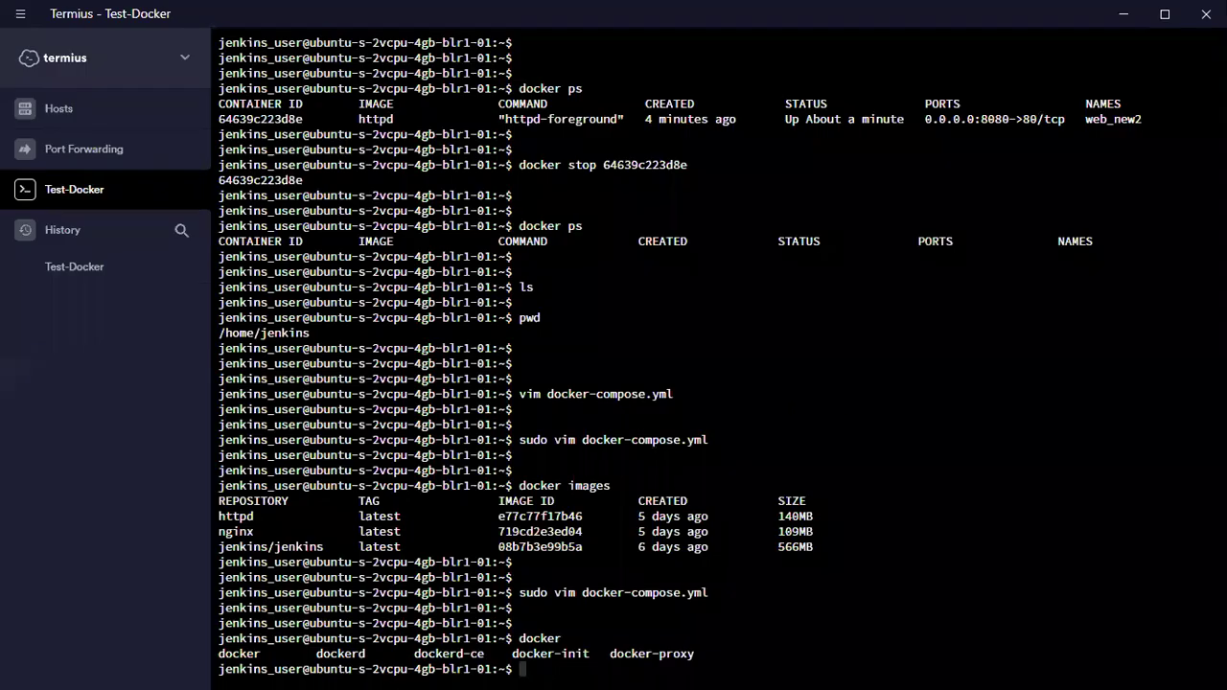
key("ctrl+v")
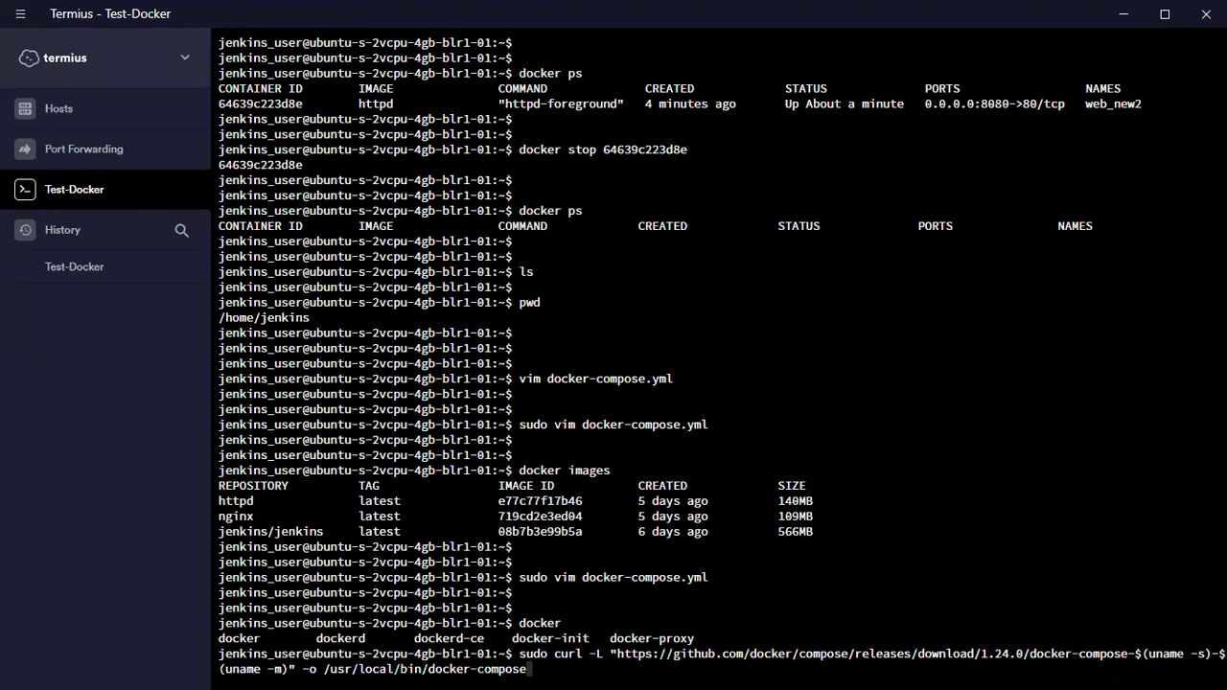
key("Return")
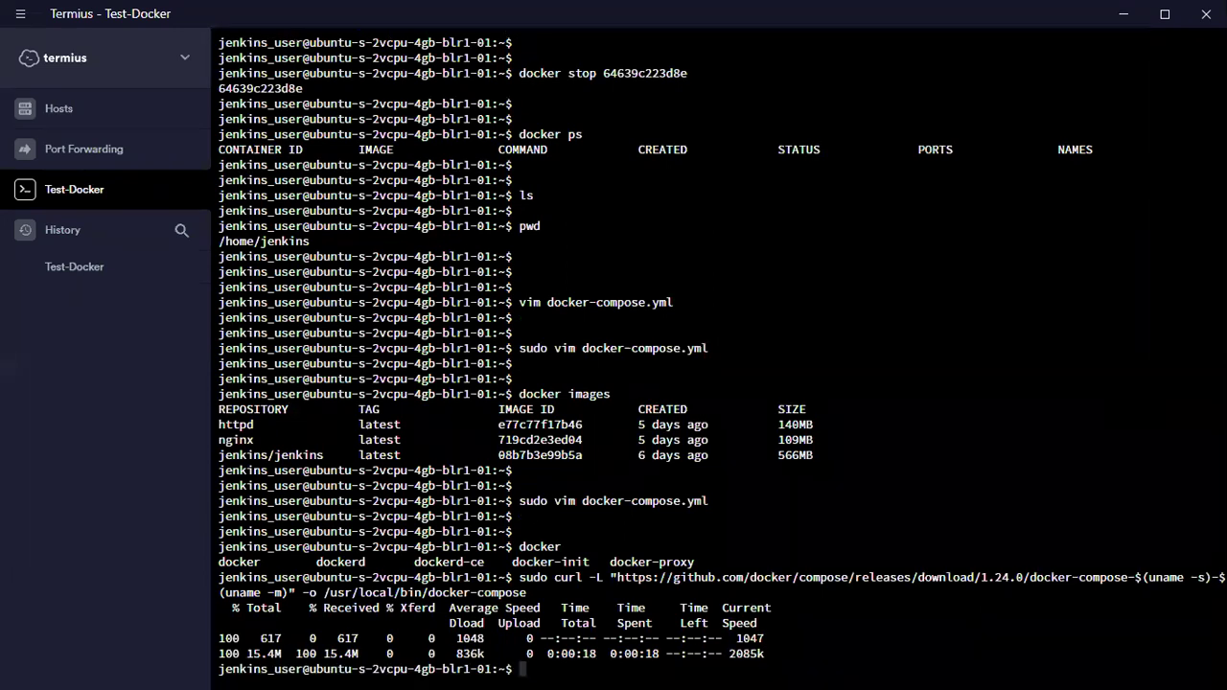
key("Return")
key("Return")
key("Return")
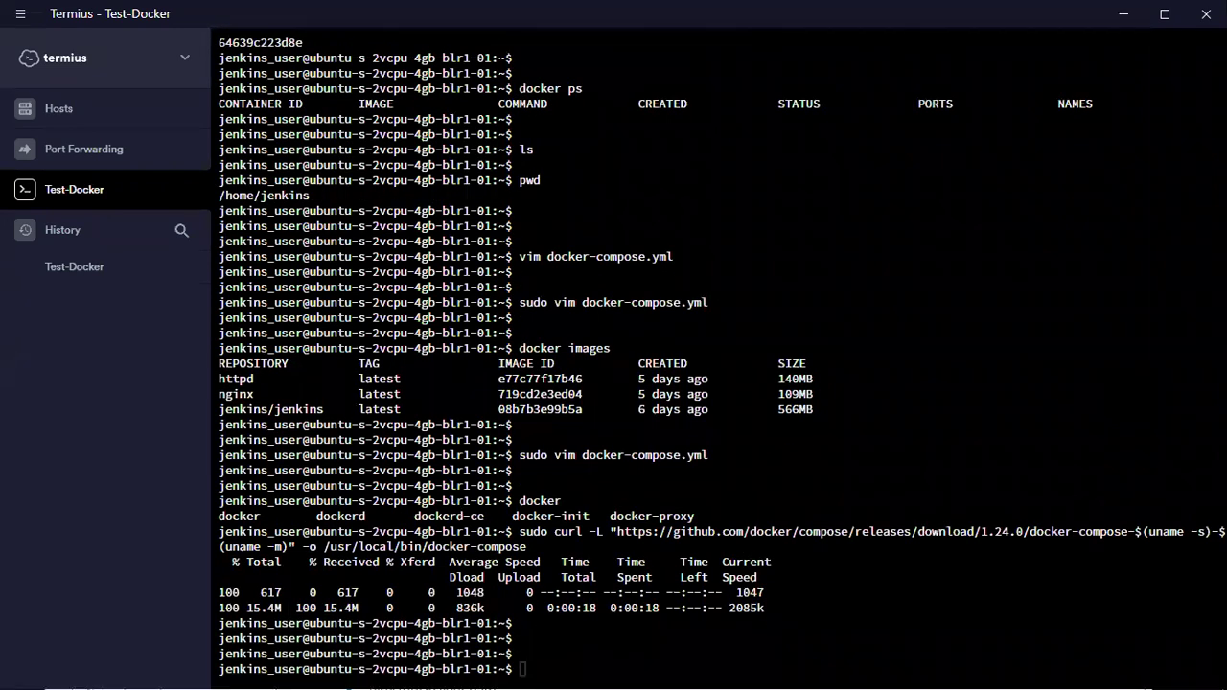
Minimize the DigitalOcean browser and presentation windows, then toggle the Start menu
key("alt+Tab")
key("alt+Tab")
key("Tab")
key("Tab")
key("Tab")
key("Tab")
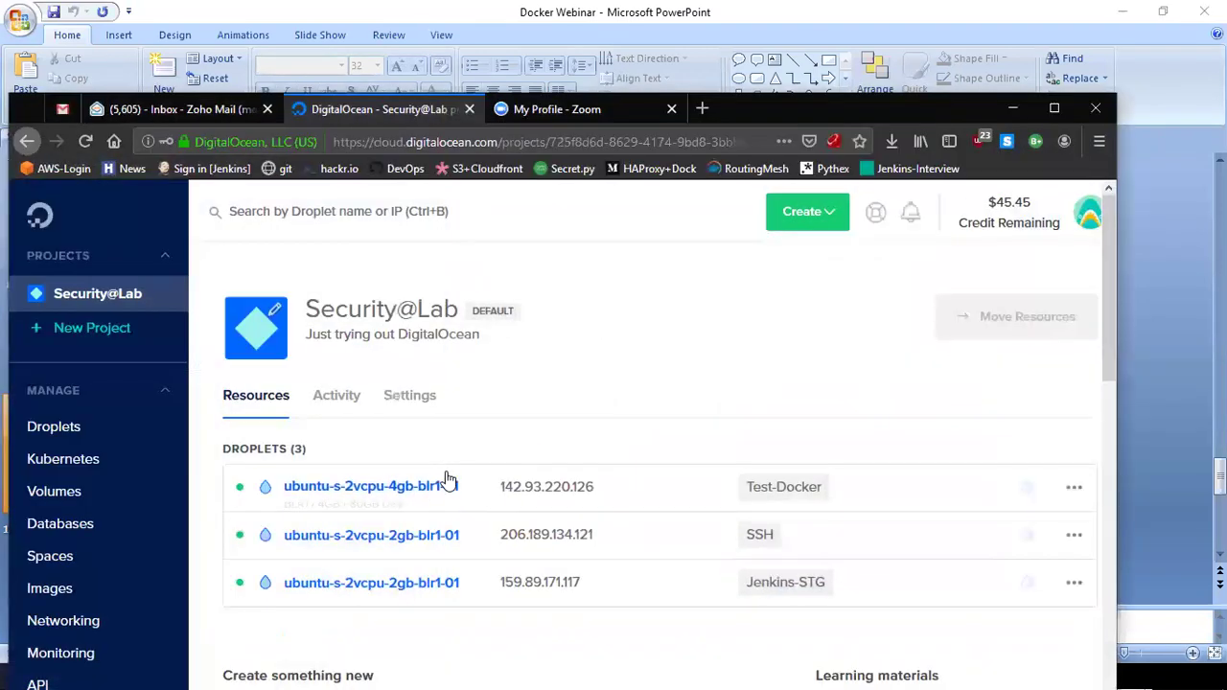
left_click(1014, 107)
key("alt+Tab")
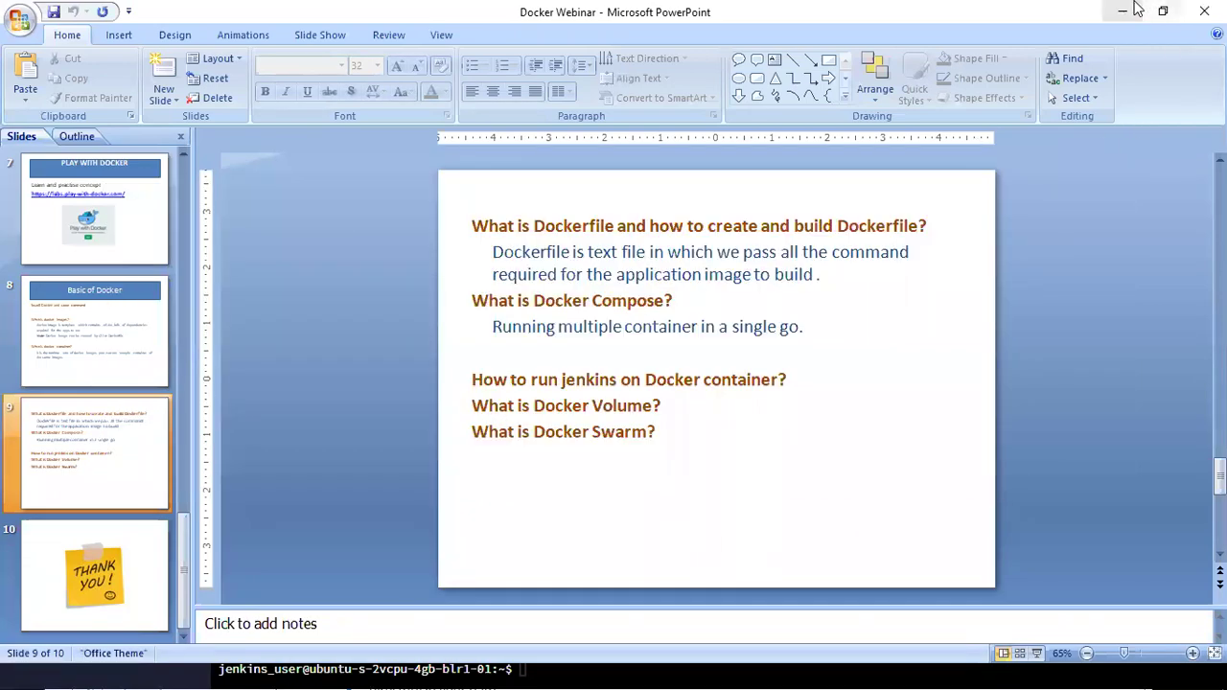
left_click(1122, 11)
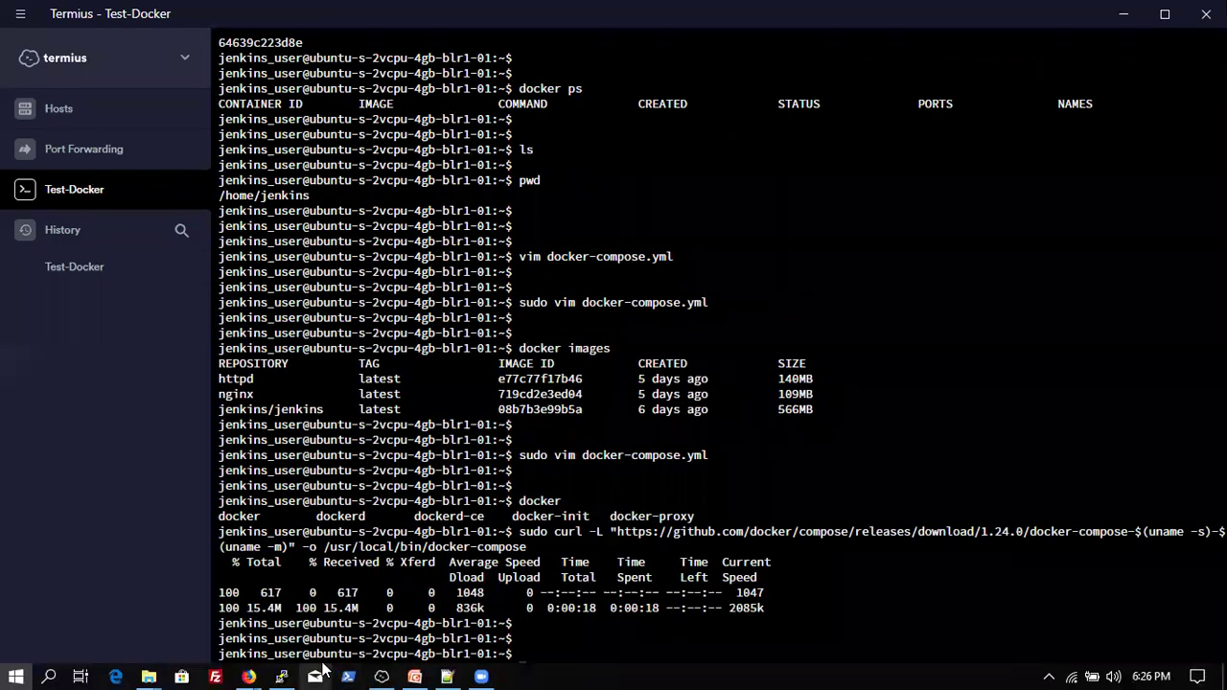
key("super")
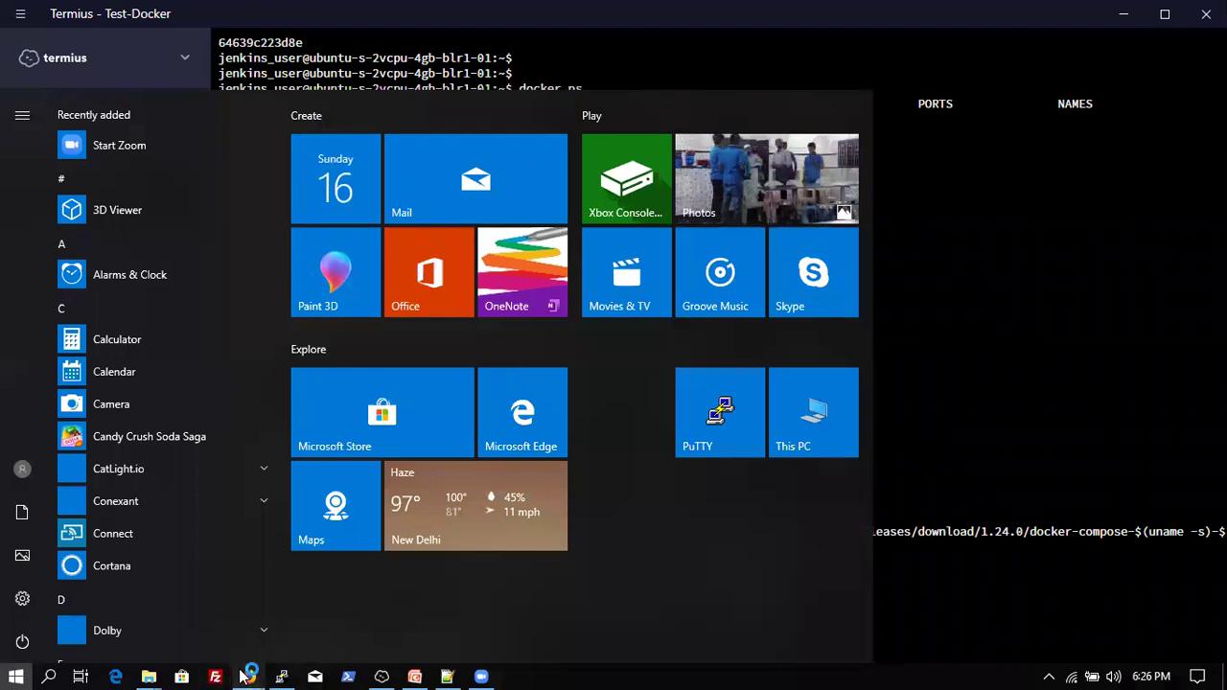
key("super")
key("super")
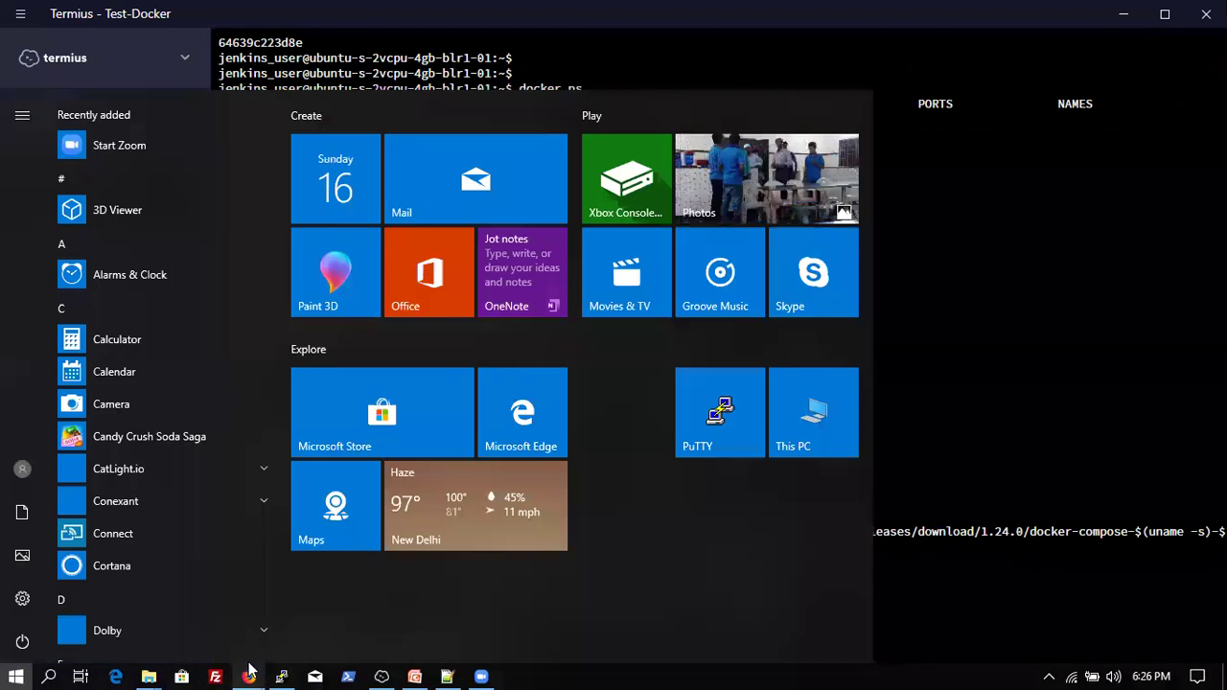
Copy the sudo chmod +x /usr/local/bin/docker-compose command from the Install Compose page
mouse_move(249, 671)
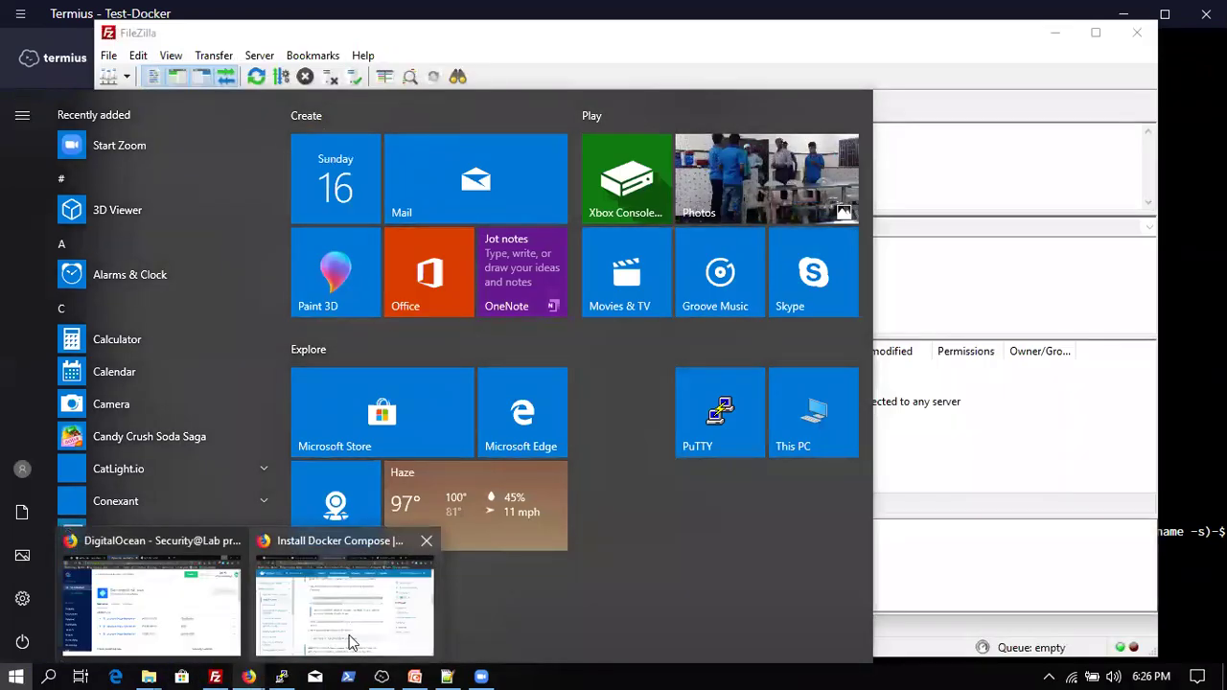
left_click(349, 640)
scroll(549, 529, "down", 3)
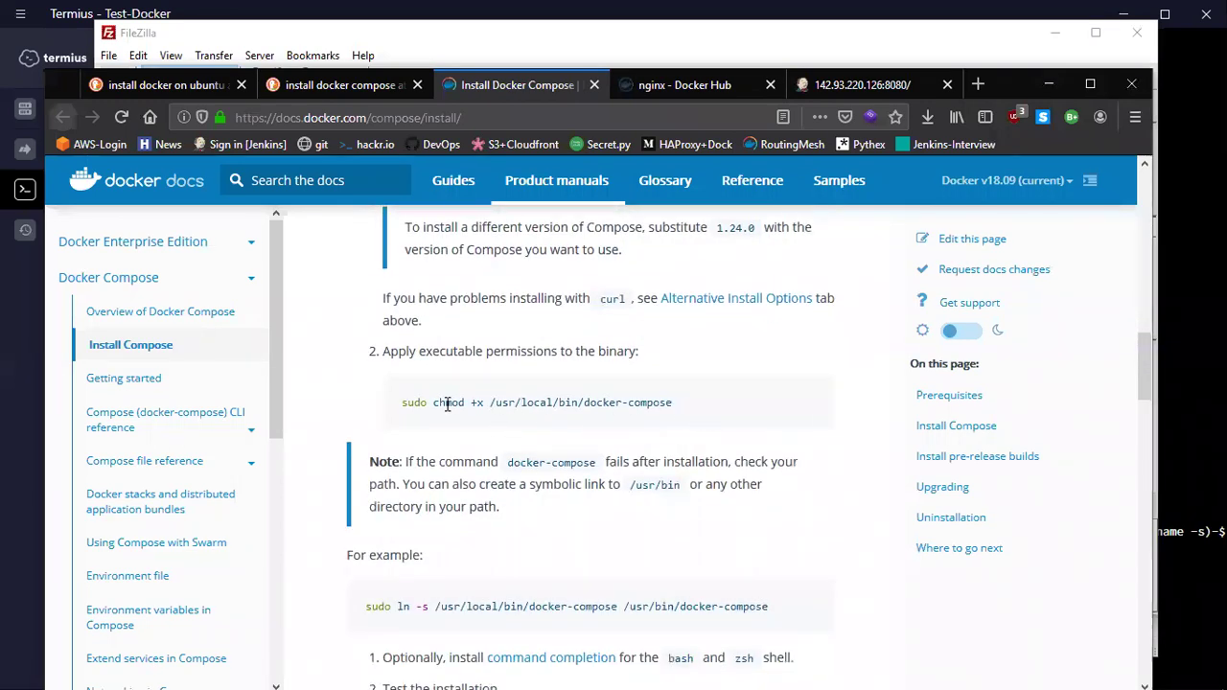
left_click_drag(675, 408, 406, 397)
right_click(407, 397)
left_click(432, 411)
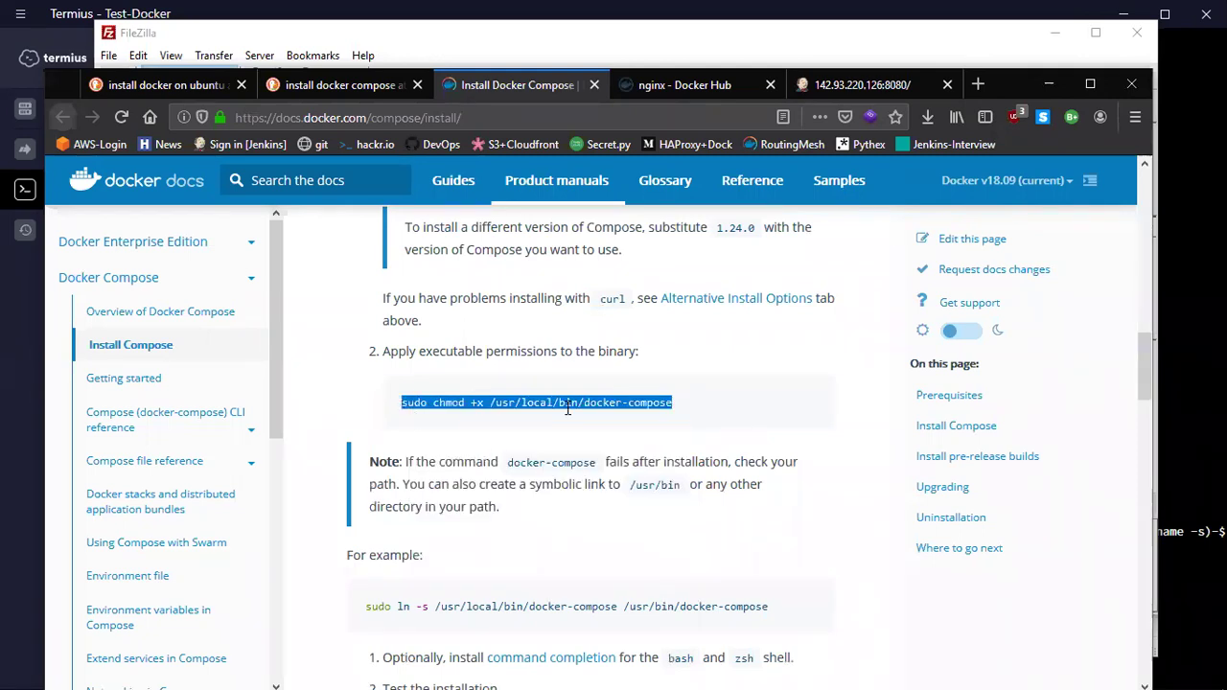
Highlight parts of the install instructions, pointing out the +x permission flag
scroll(479, 535, "up", 2)
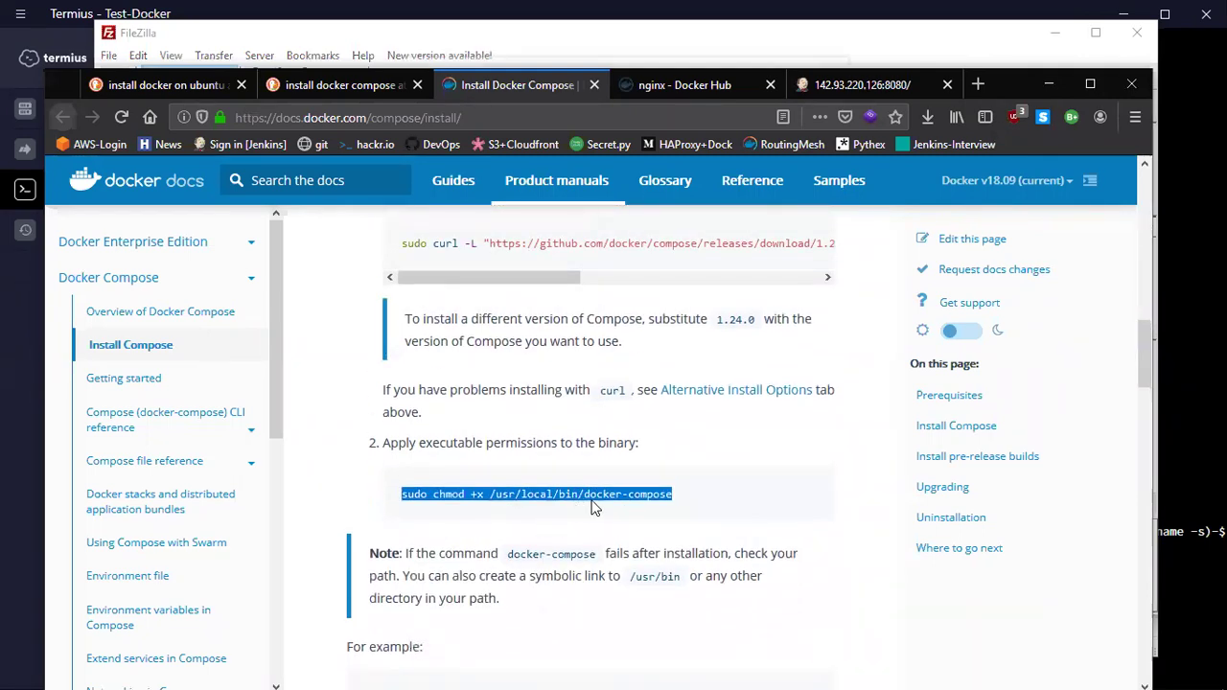
scroll(500, 442, "up", 4)
left_click_drag(500, 456, 739, 461)
left_click_drag(659, 426, 765, 428)
left_click(765, 428)
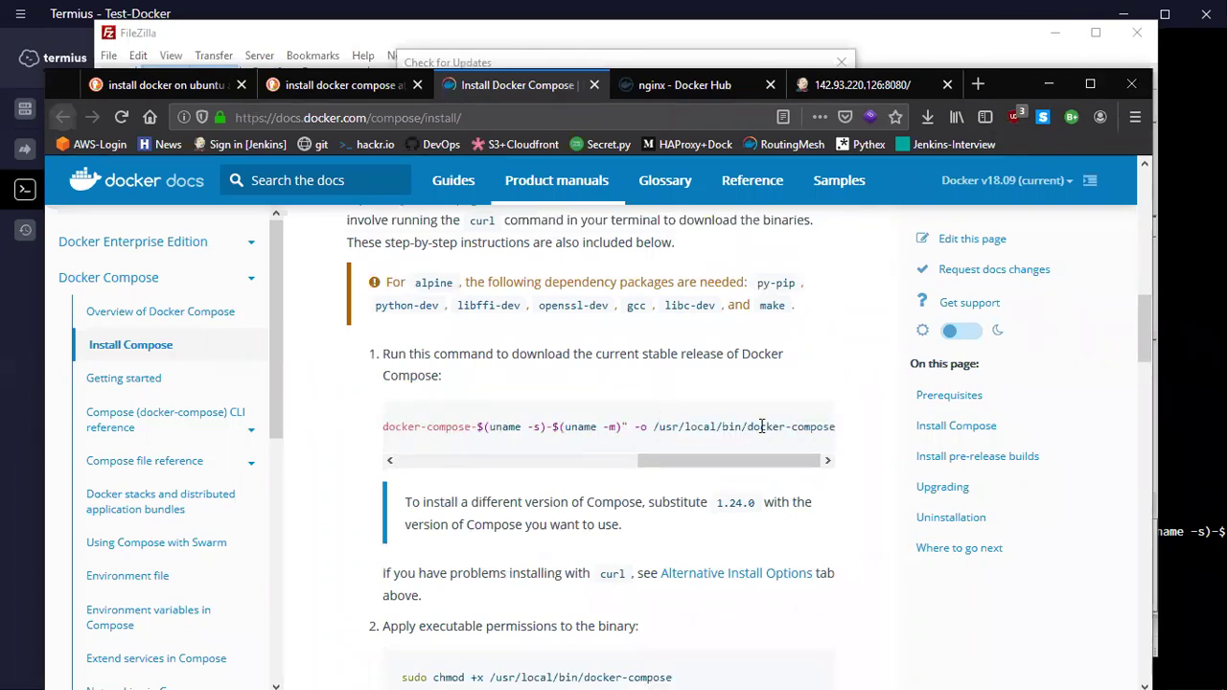
left_click_drag(734, 477, 445, 462)
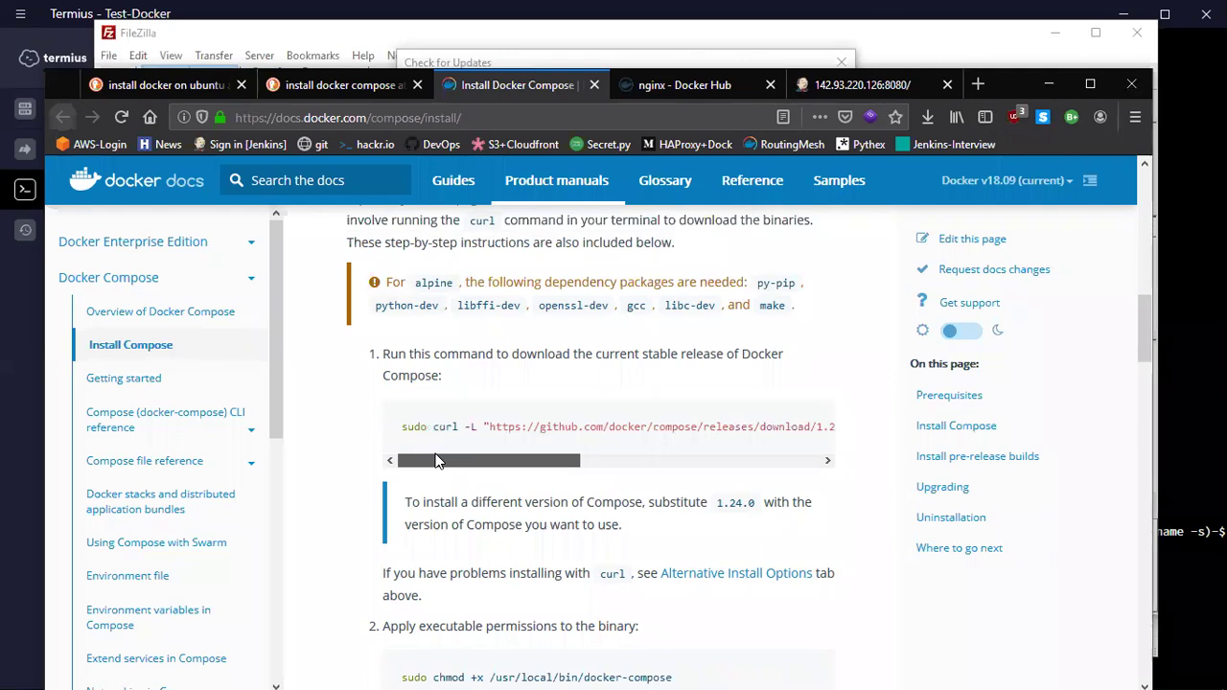
scroll(595, 470, "down", 3)
double_click(472, 492)
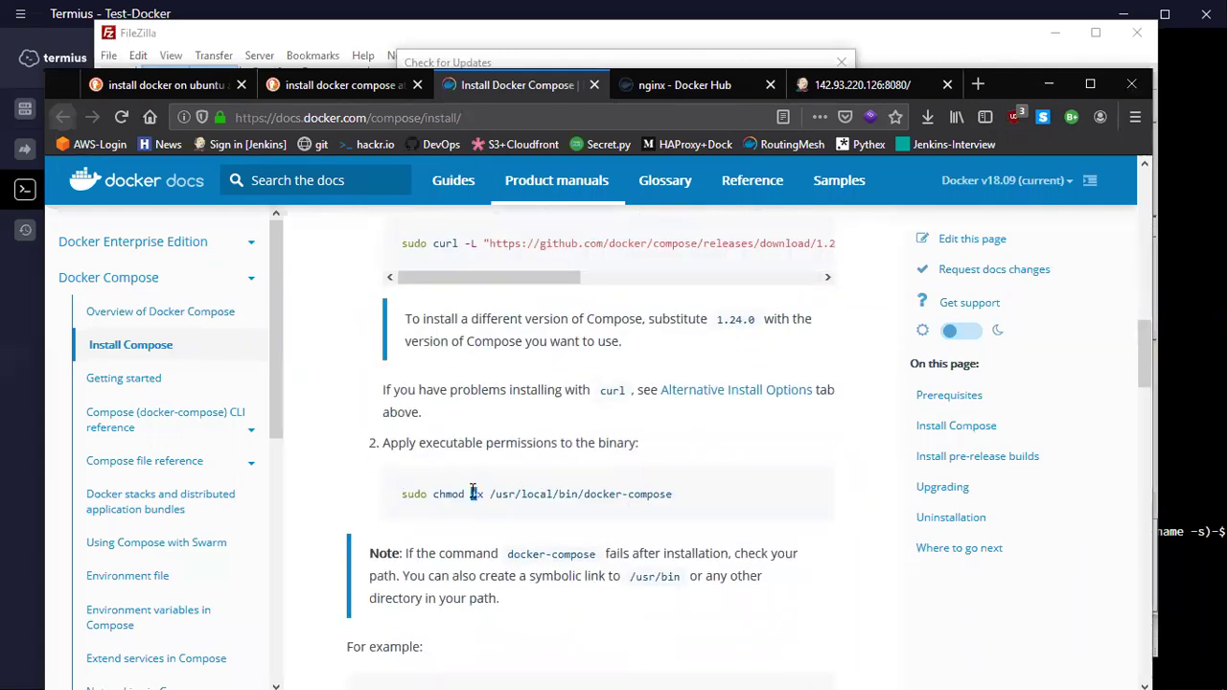
key("alt+Tab")
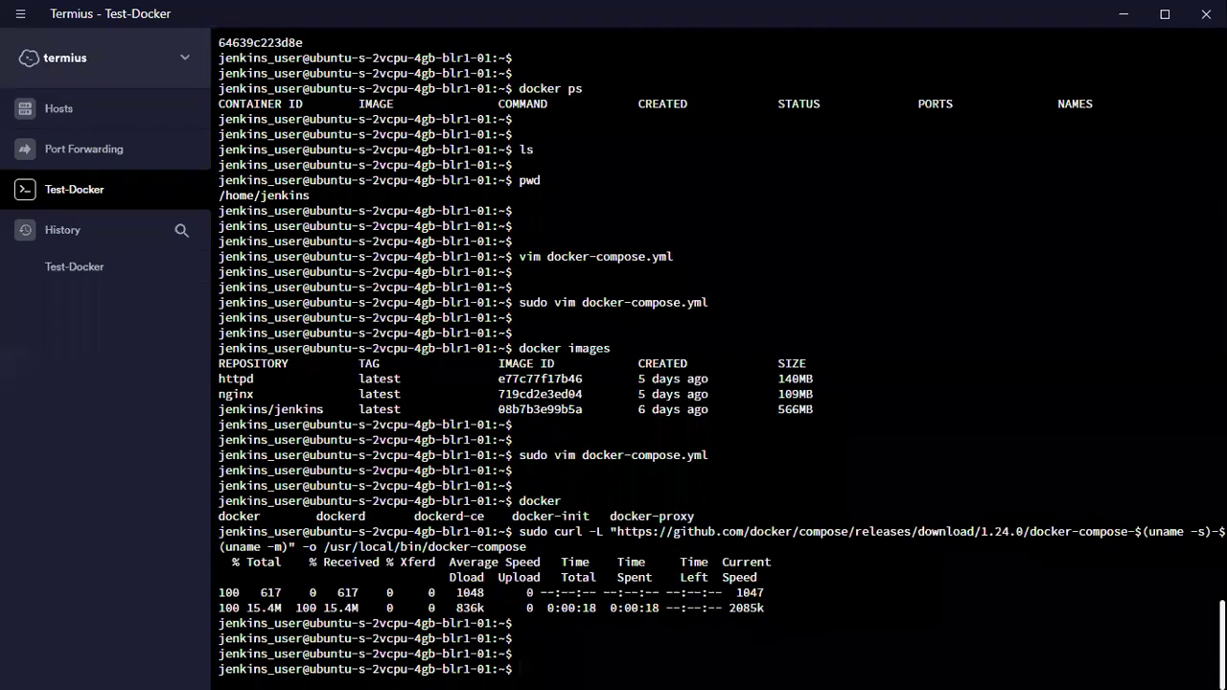
Make /usr/local/bin/docker-compose executable with the pasted chmod +x command
key("ctrl+shift+v")
key("Return")
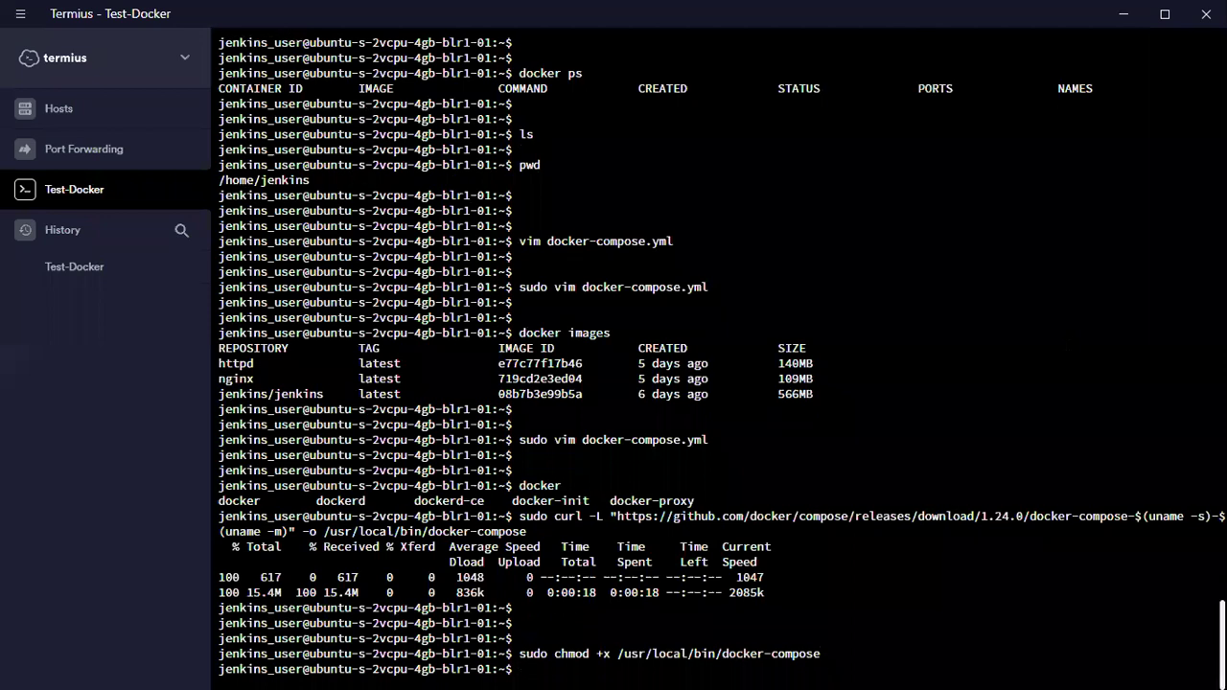
key("Return")
key("Return")
Tab-complete 'docker' to list docker commands and complete docker-compose
type("docker")
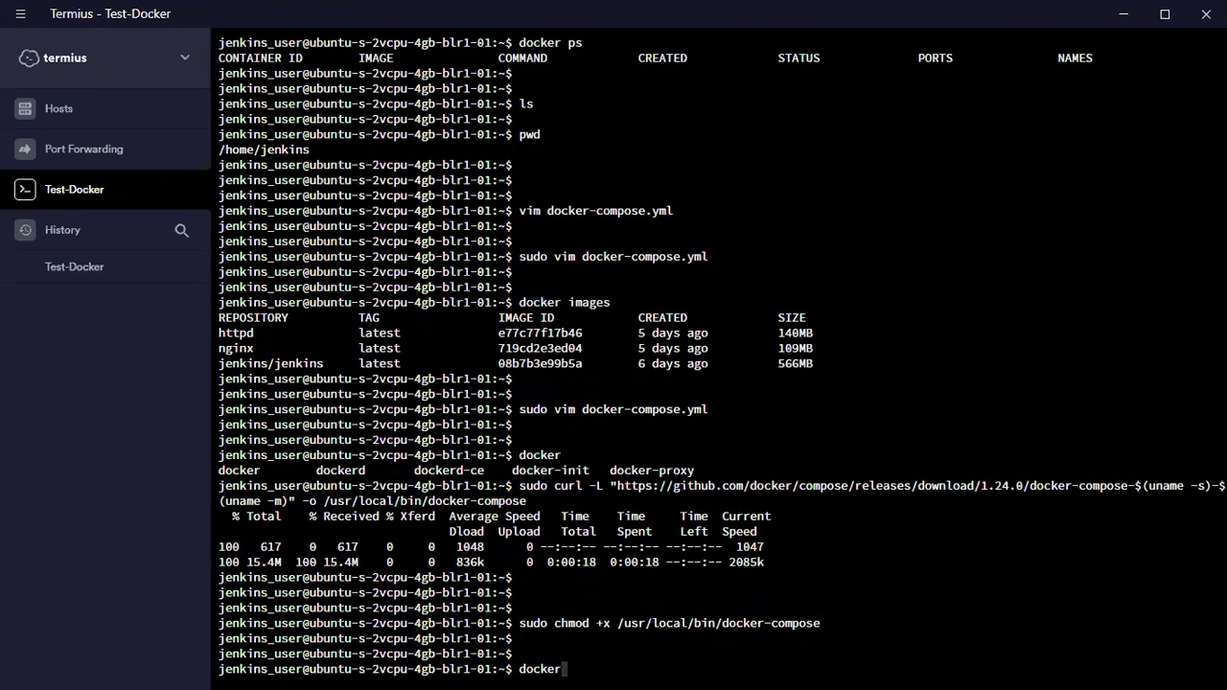
key("Tab")
key("Tab")
key("Tab")
key("Tab")
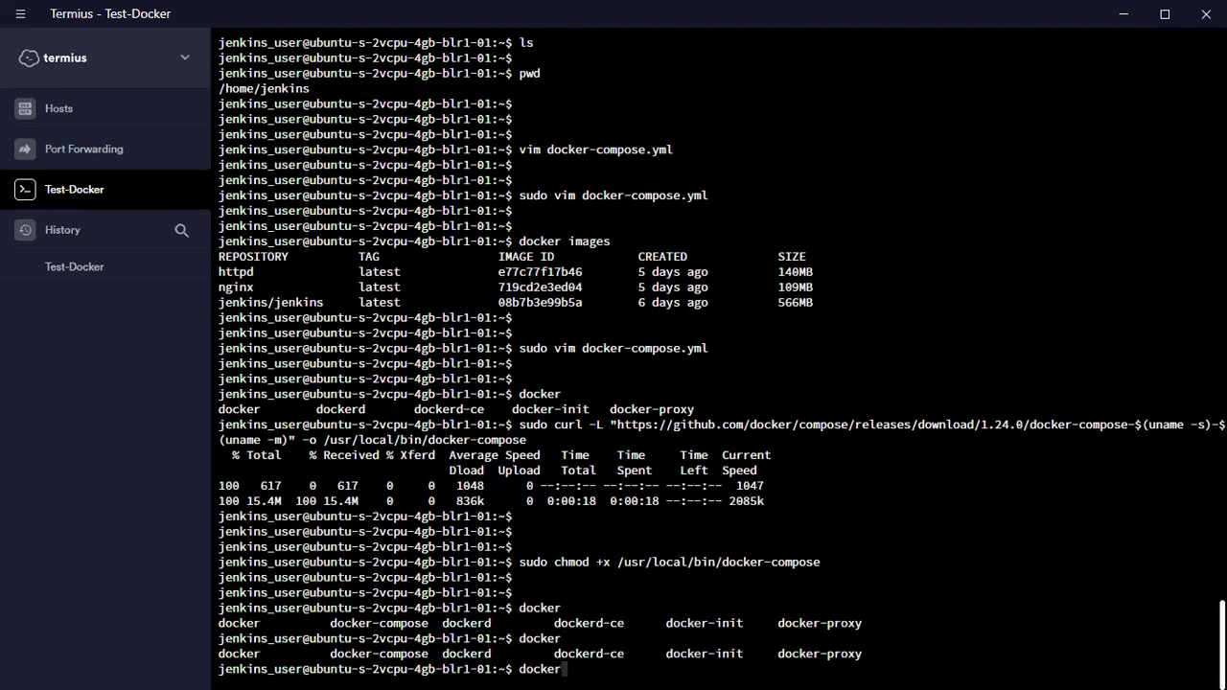
type("-")
type("c")
key("Tab")
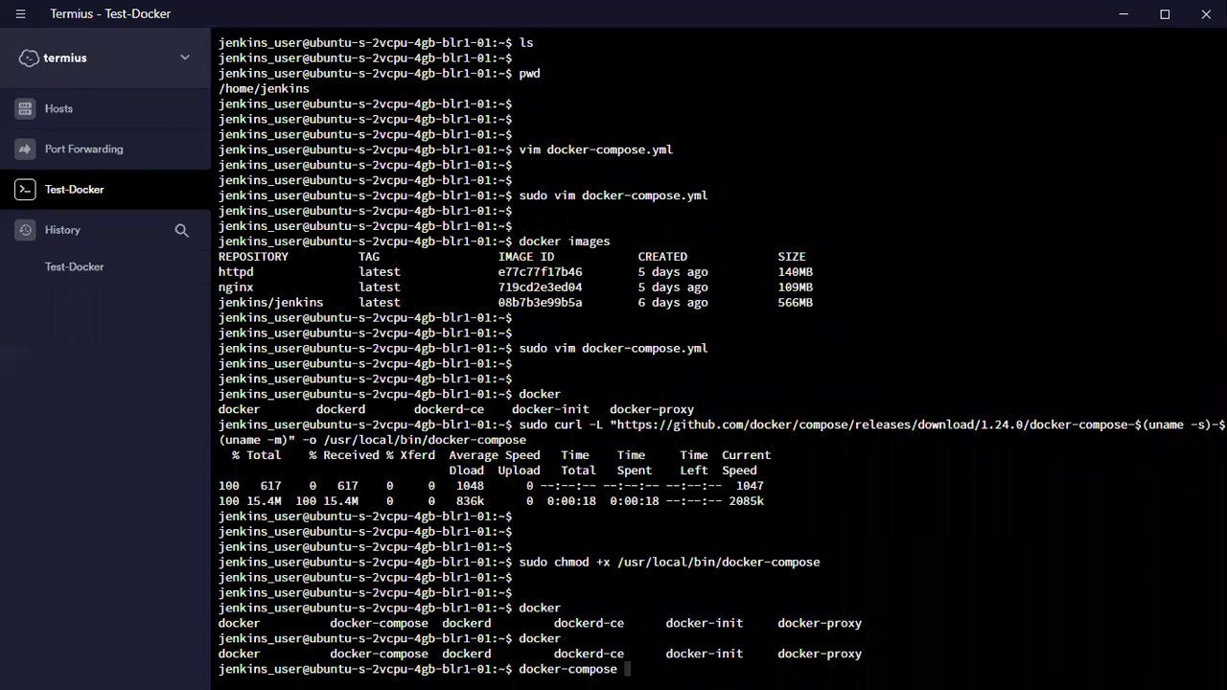
Check the docker-compose version, which reports 1.24.0
type("-v")
key("Return")
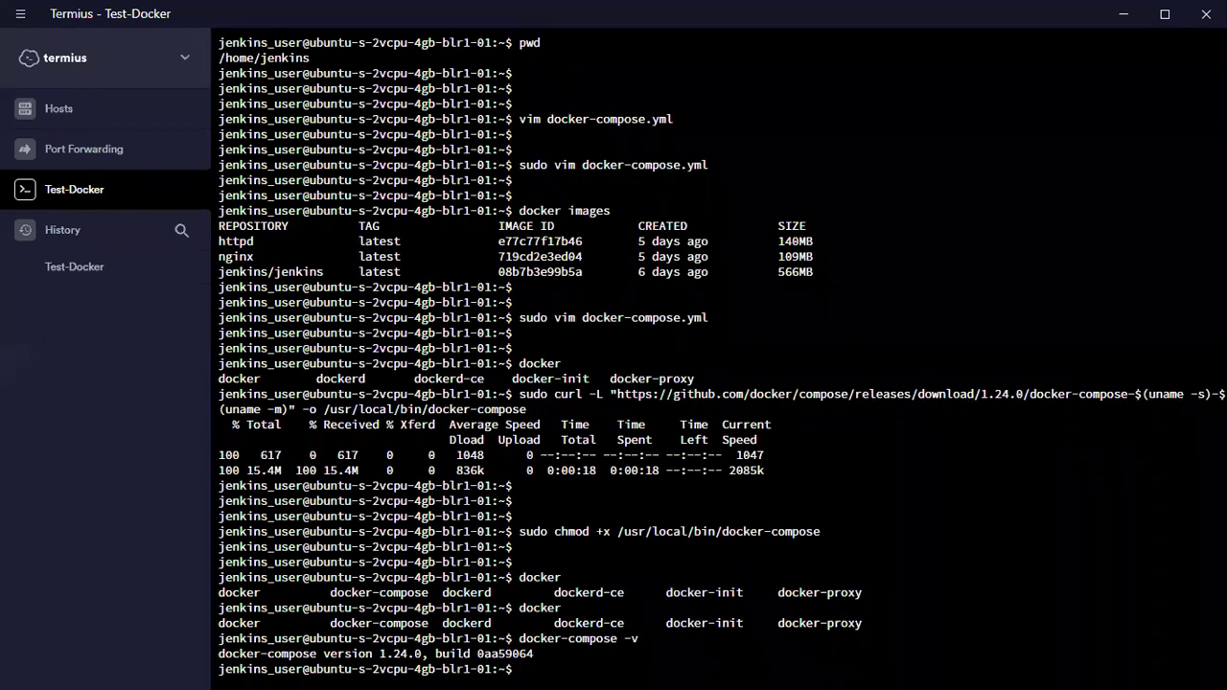
key("Return")
key("Return")
key("Return")
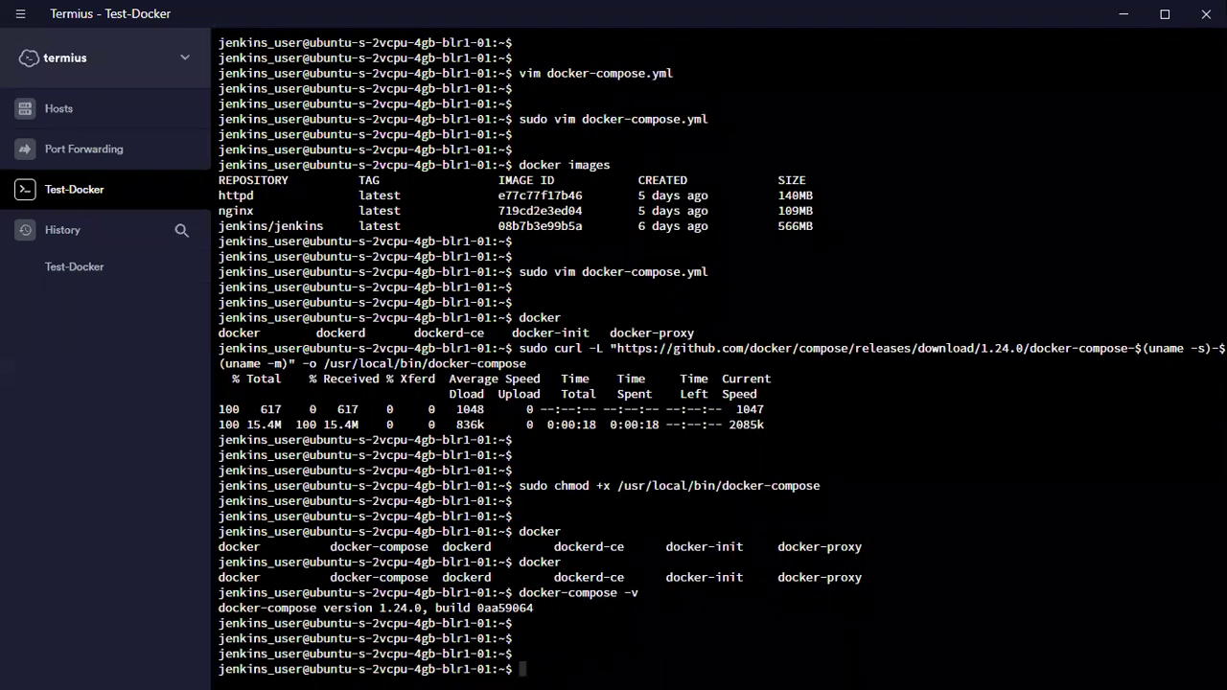
triple_click(437, 607)
List the home folder, then run docker-compose up -d, which fails with a service-name quoting error
type("docker")
key("BackSpace")
key("BackSpace")
key("BackSpace")
key("BackSpace")
key("BackSpace")
key("BackSpace")
type("ls")
key("Return")
key("Return")
key("Return")
type("docker-")
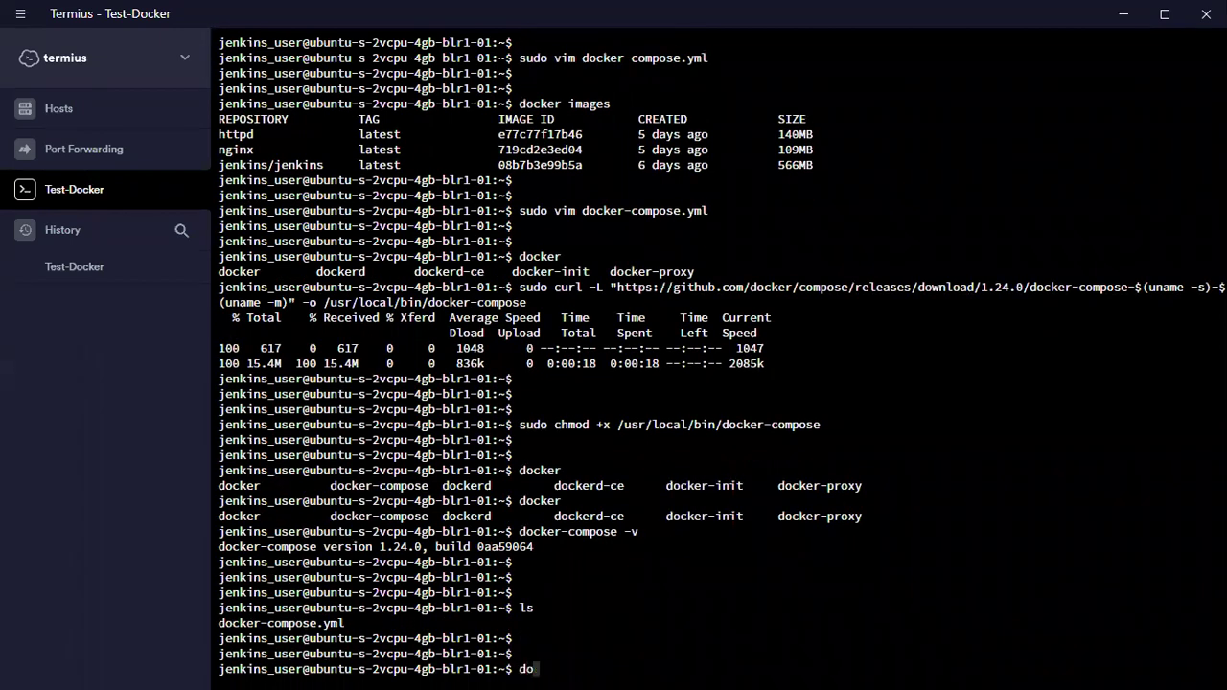
type("compose up ")
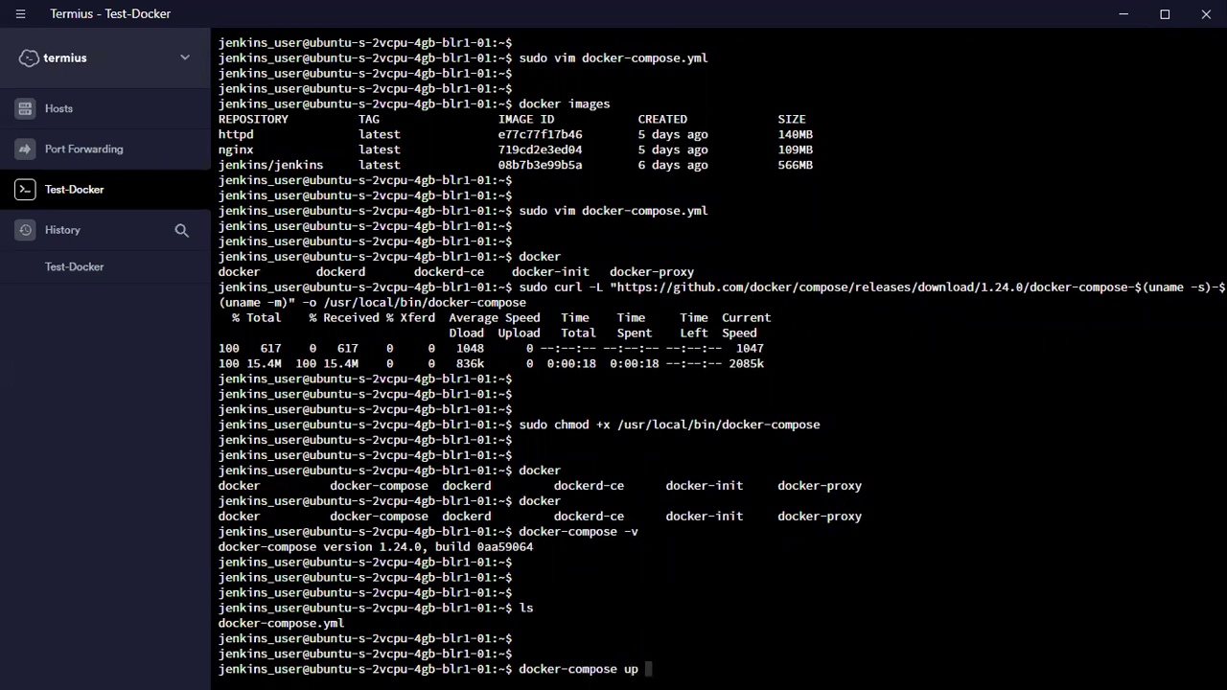
type("-d")
key("Return")
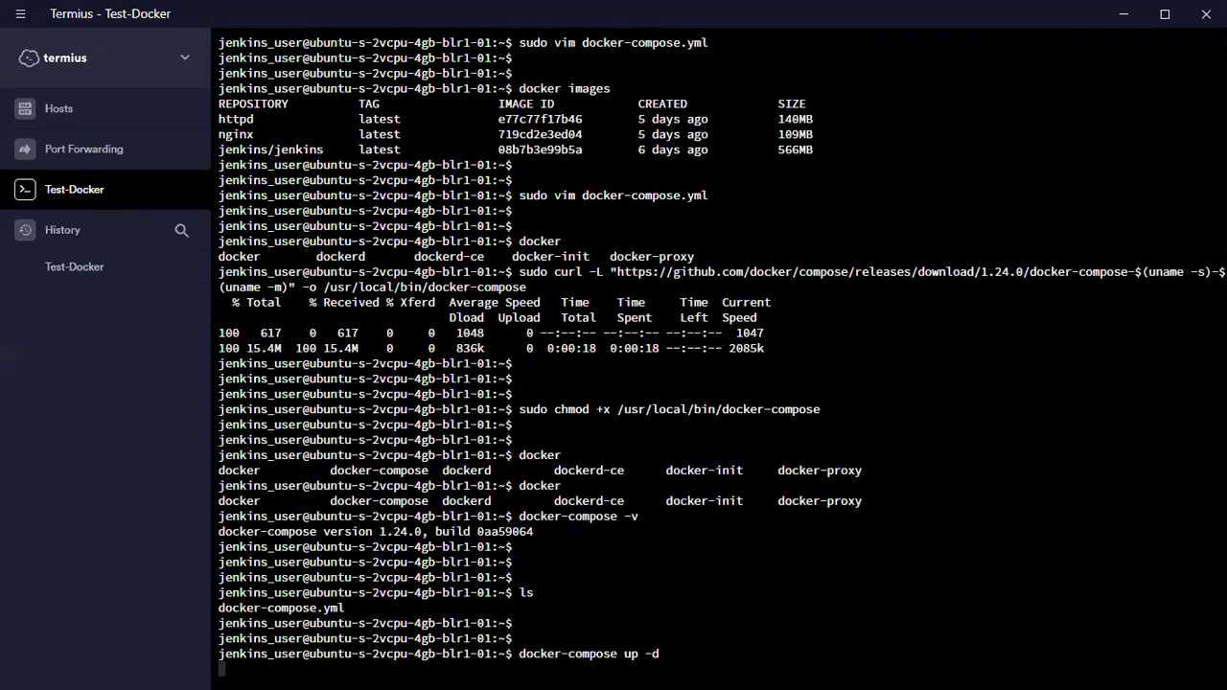
key("Return")
key("Return")
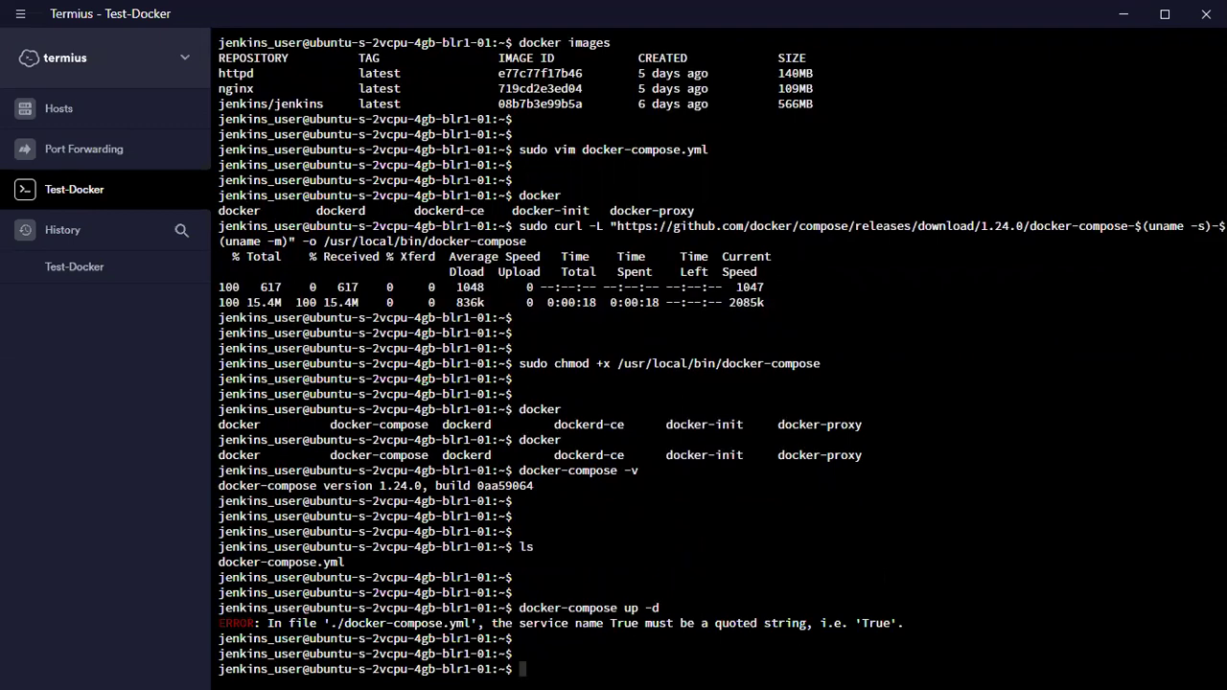
Print docker-compose.yml with cat to inspect its contents
type("cat d")
key("Tab")
key("Return")
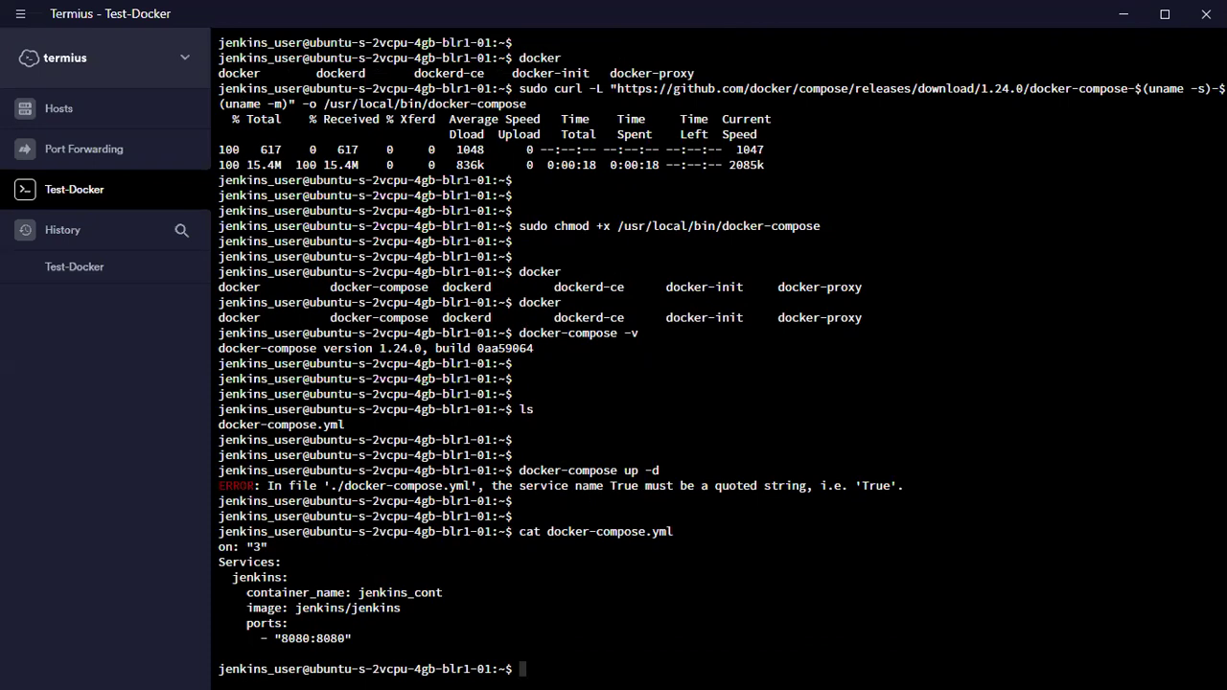
Open docker-compose.yml in vim with sudo
key("Return")
key("Up")
key("Up")
key("Up")
key("Up")
key("Down")
key("Down")
key("Down")
key("Down")
type("vim ")
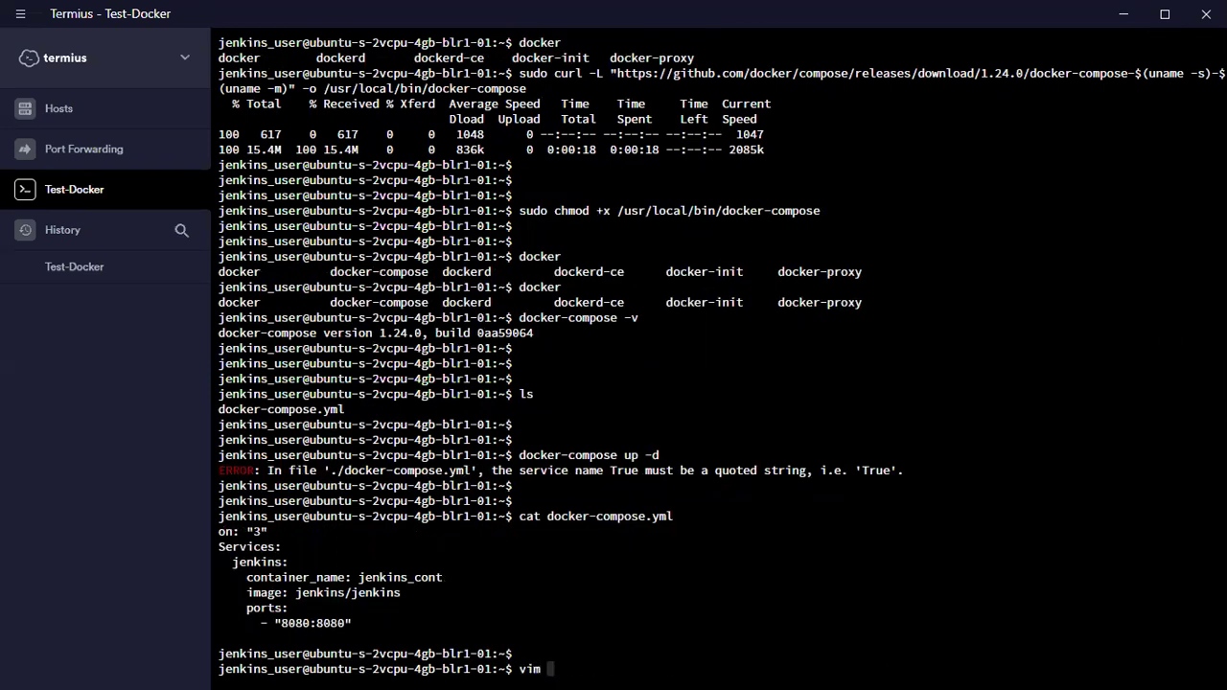
type("docker-compose.yml")
key("Left")
key("Left")
key("Left")
key("Left")
key("Left")
key("Left")
key("Left")
key("Left")
key("Left")
key("Left")
key("Left")
key("Left")
key("Left")
key("Left")
key("Left")
key("Left")
key("Left")
key("Left")
key("Left")
key("Left")
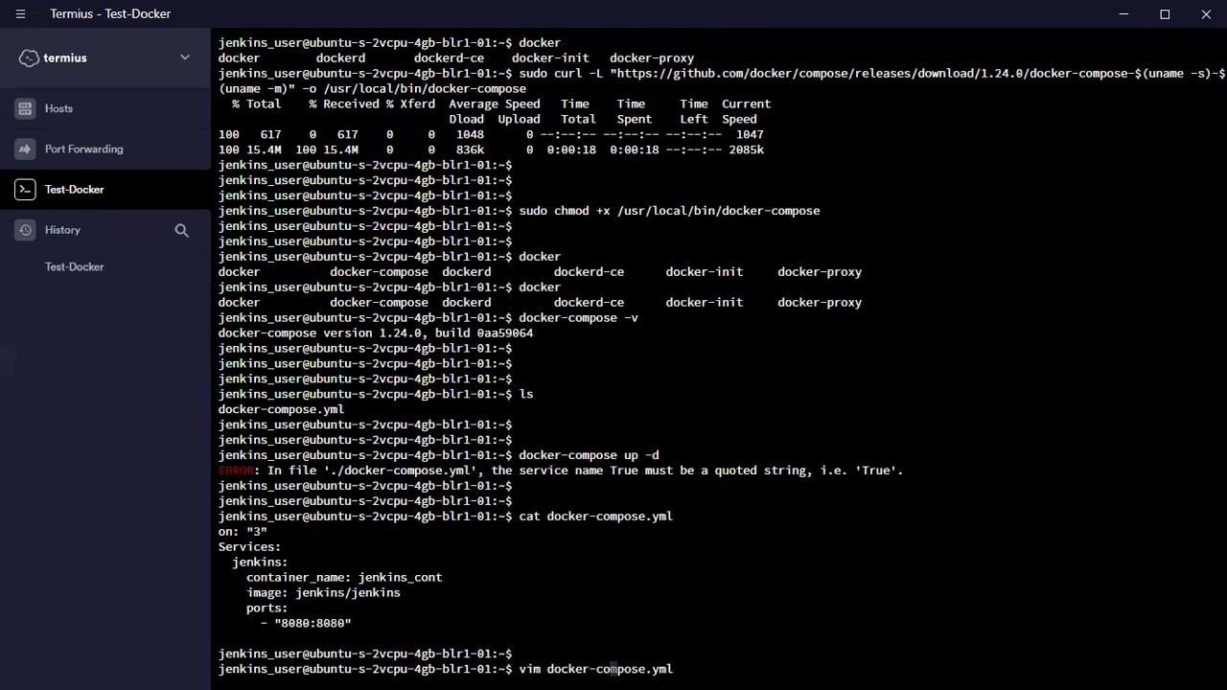
type("sudo")
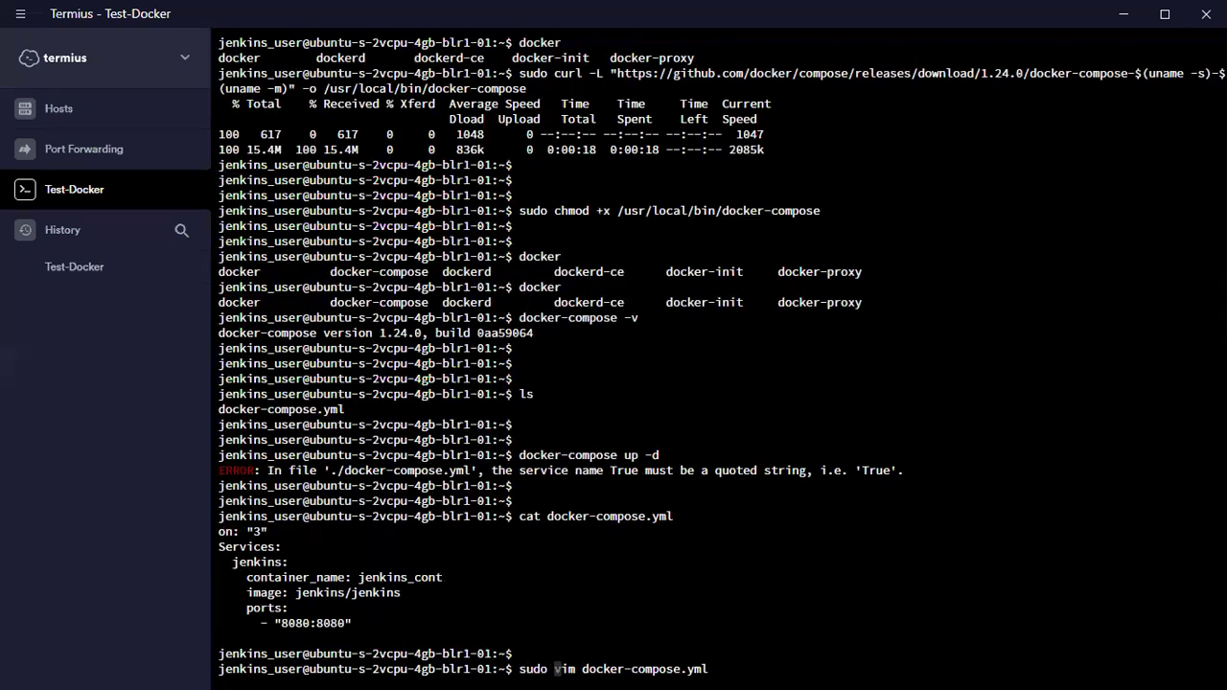
key("Return")
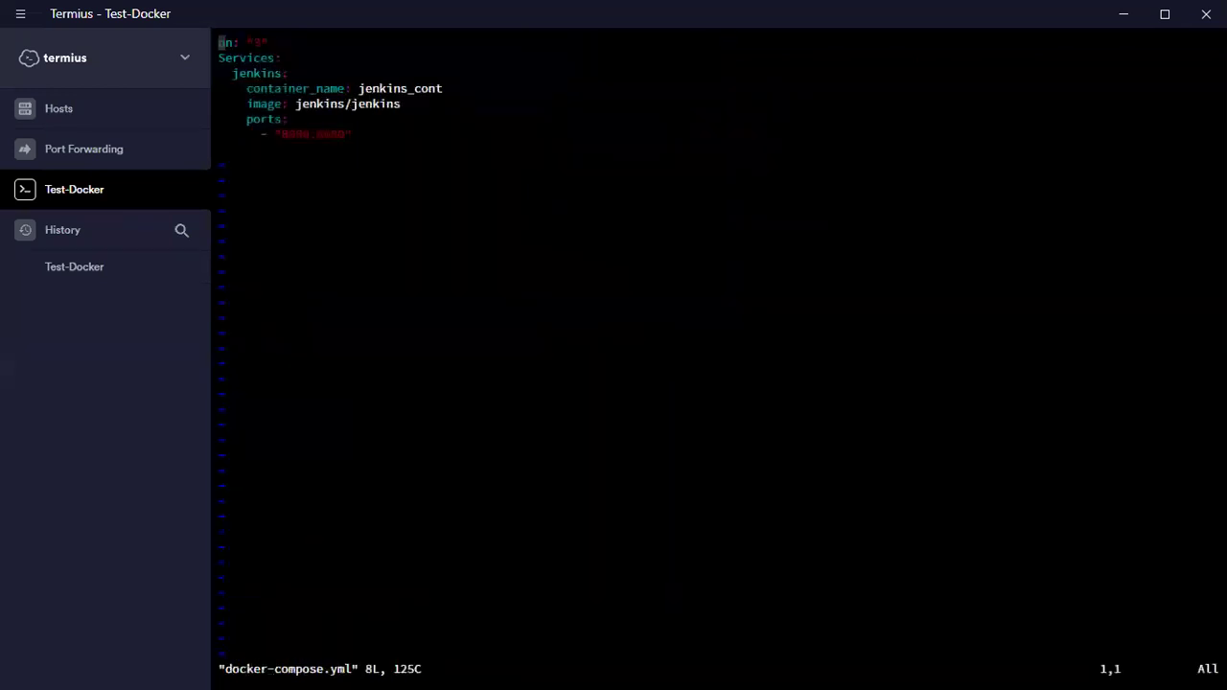
Change the first line's 'on:' key to 'version:'
key("i")
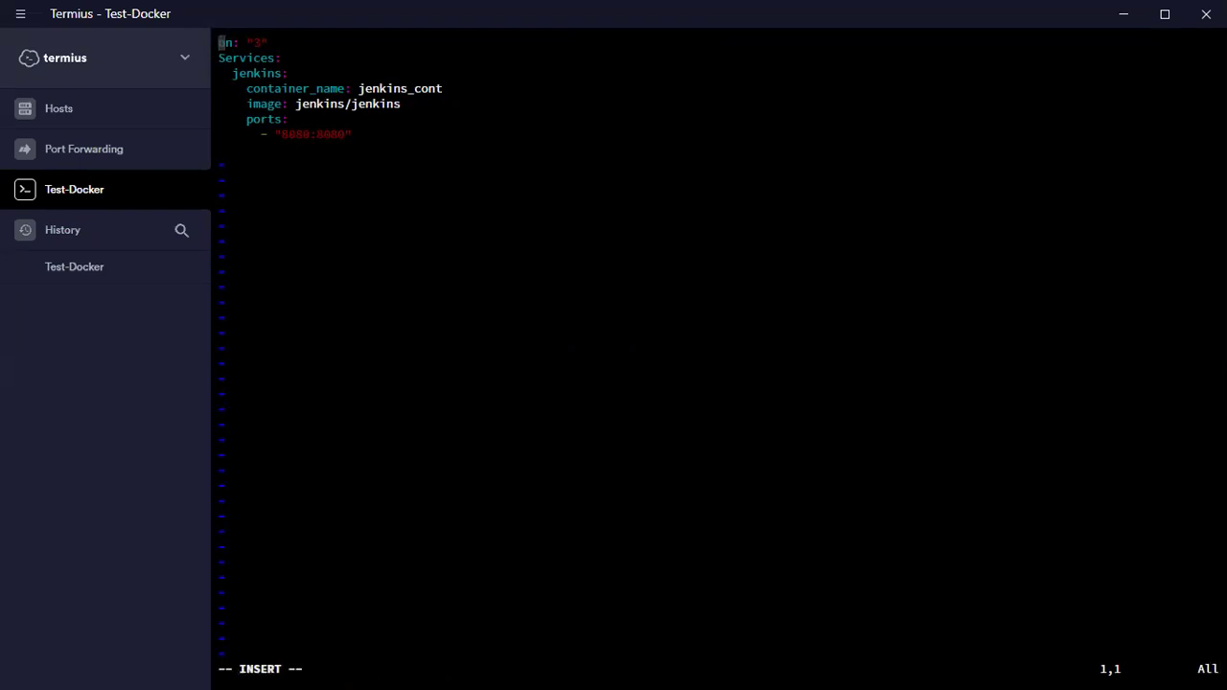
key("Return")
key("Return")
key("Return")
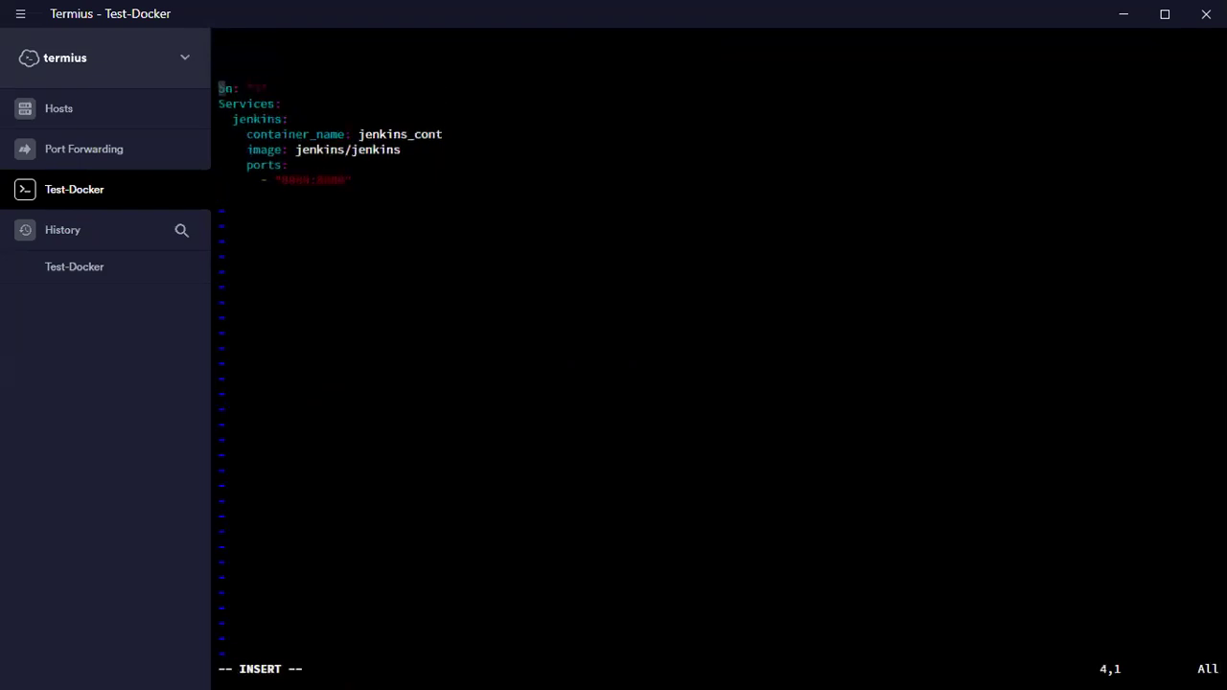
type("i")
key("BackSpace")
type("versi")
key("Right")
key("Right")
key("Right")
key("Right")
key("Right")
key("Right")
Lowercase the 'Services:' key to 'services:'
key("Down")
key("Down")
key("Down")
key("Down")
key("Up")
key("Down")
key("Up")
key("Up")
key("Up")
key("Down")
key("Down")
key("Up")
key("Up")
key("Left")
key("Left")
key("Left")
key("Left")
key("Left")
key("Left")
key("Left")
key("Left")
key("BackSpace")
type("s")
key("Down")
key("Down")
key("Down")
key("Up")
key("Up")
key("Up")
key("Down")
key("Down")
Save the file with :wq and return to the shell
key("Escape")
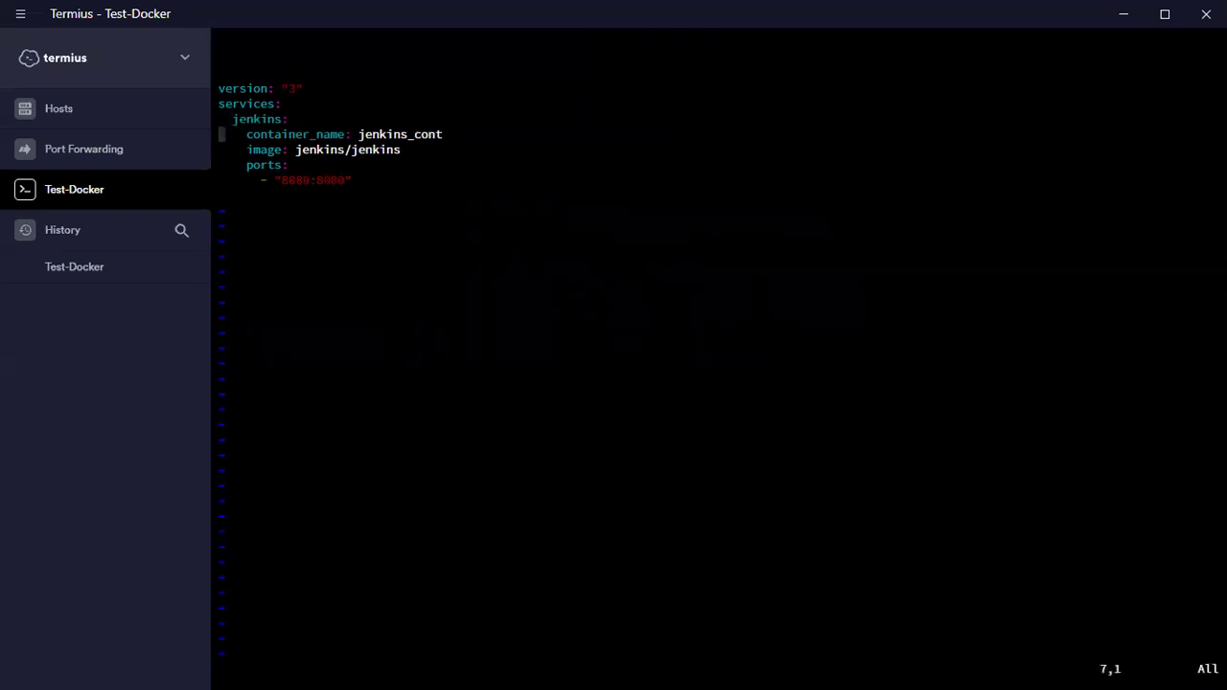
type(":wq")
key("Return")
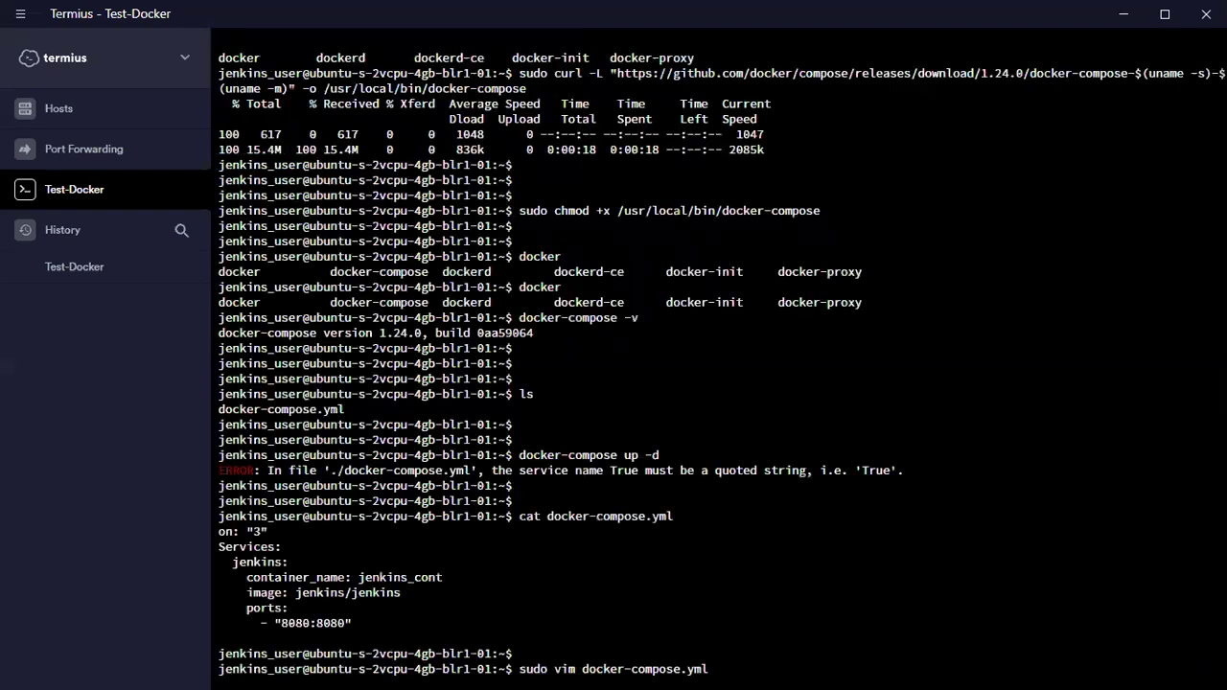
key("Return")
key("Return")
Rerun docker-compose up -d, creating network jenkins_default and container jenkins_cont
type("cat docker-compose.yml")
key("Up")
key("Up")
key("Up")
key("Return")
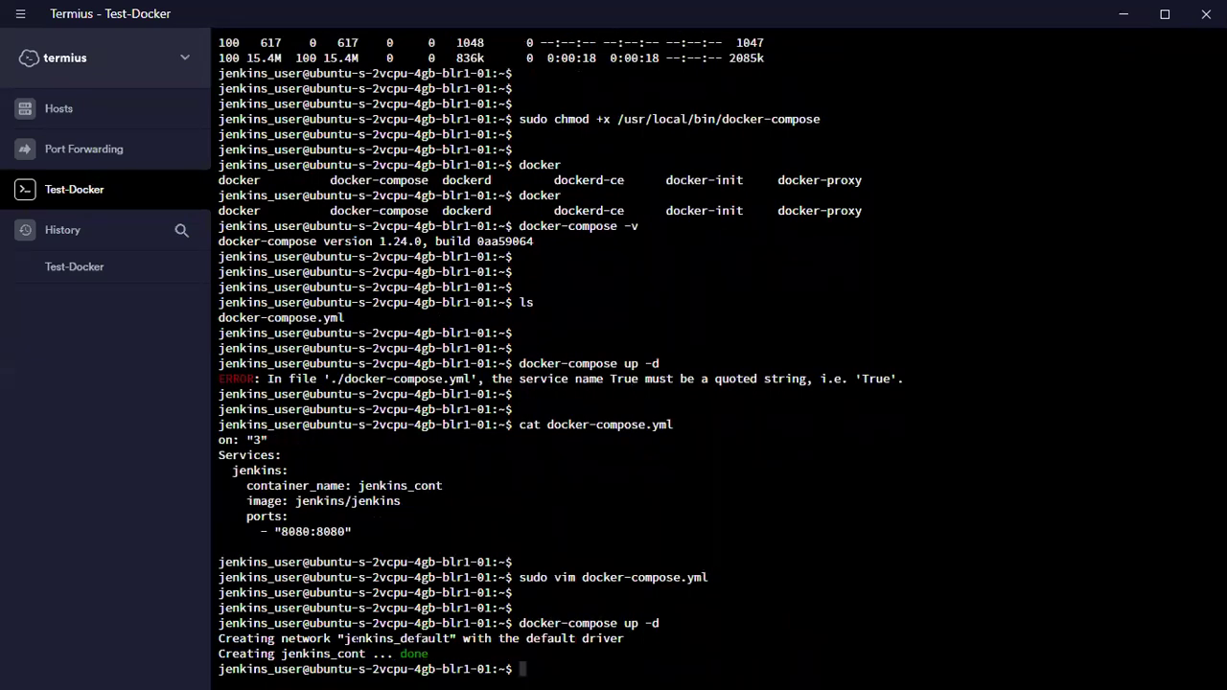
double_click(397, 639)
double_click(479, 639)
double_click(309, 639)
left_click(308, 639)
double_click(325, 654)
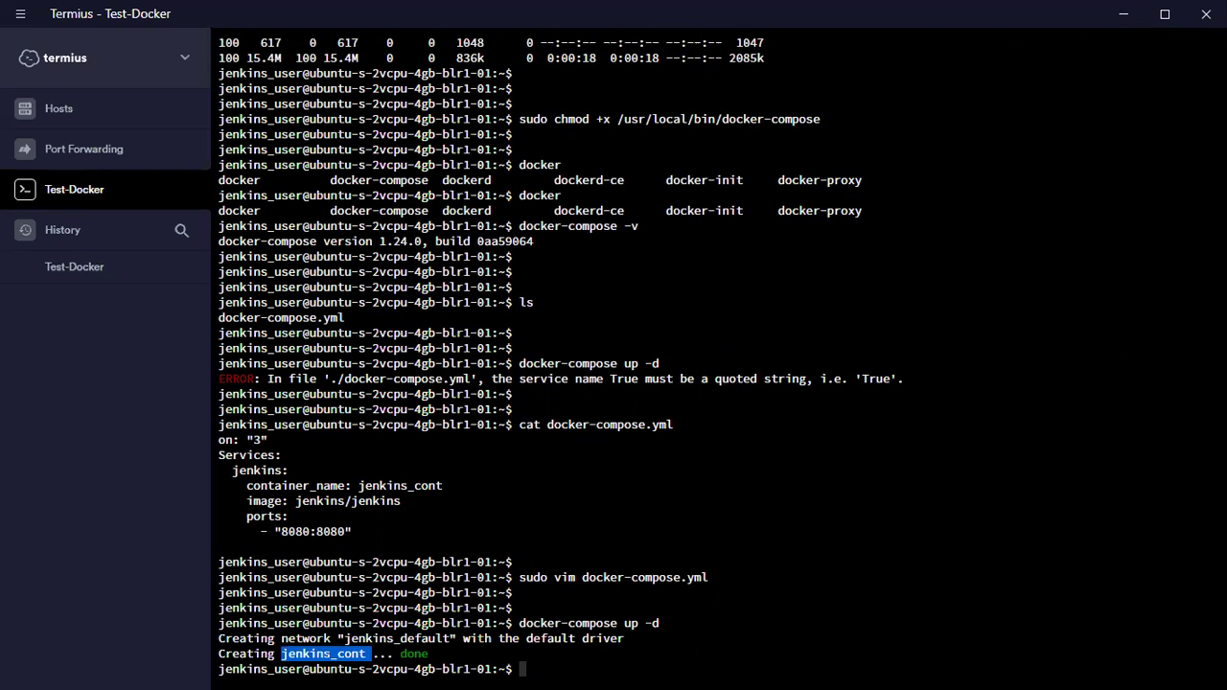
left_click(340, 654)
List running containers with docker ps, noting jenkins_cont and its ID 55a0efd2a723
key("Return")
key("Return")
key("Return")
type("docker ps")
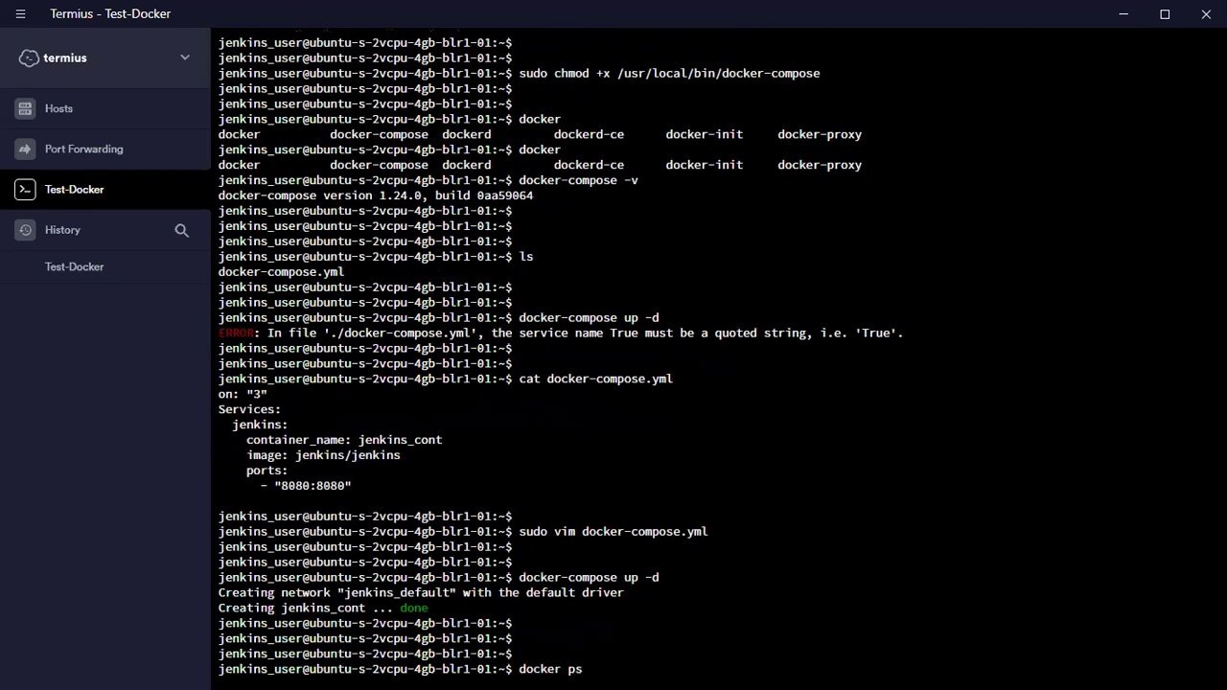
key("Return")
key("Return")
key("Return")
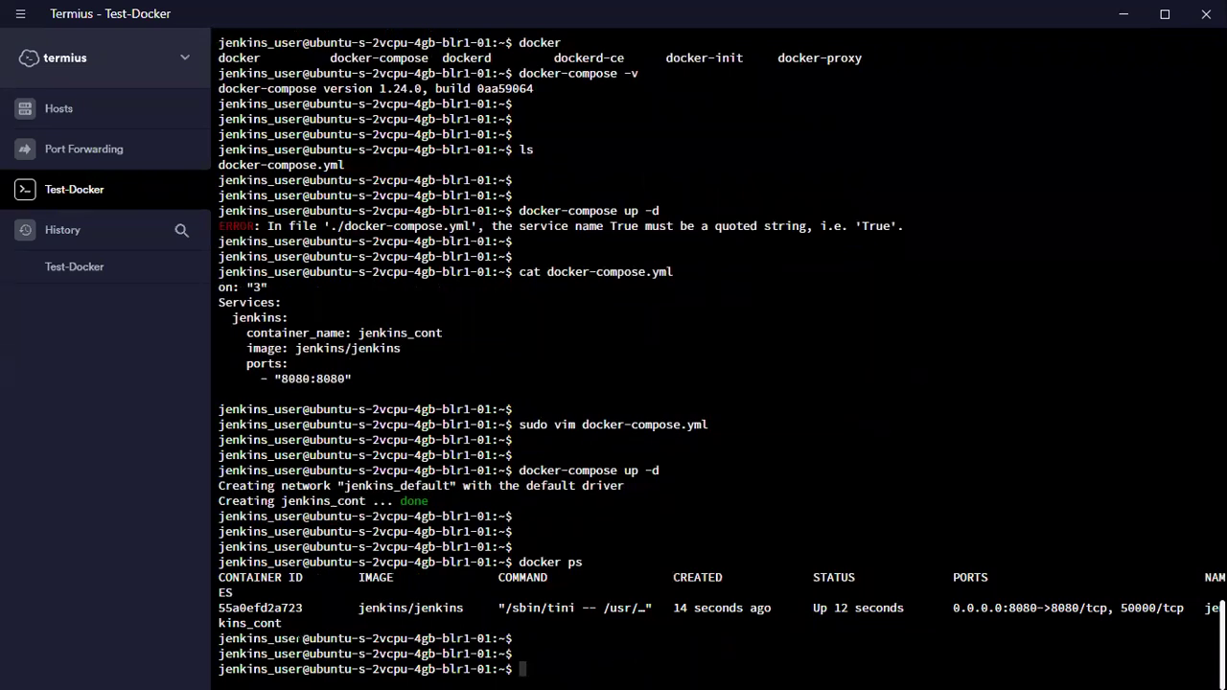
double_click(249, 623)
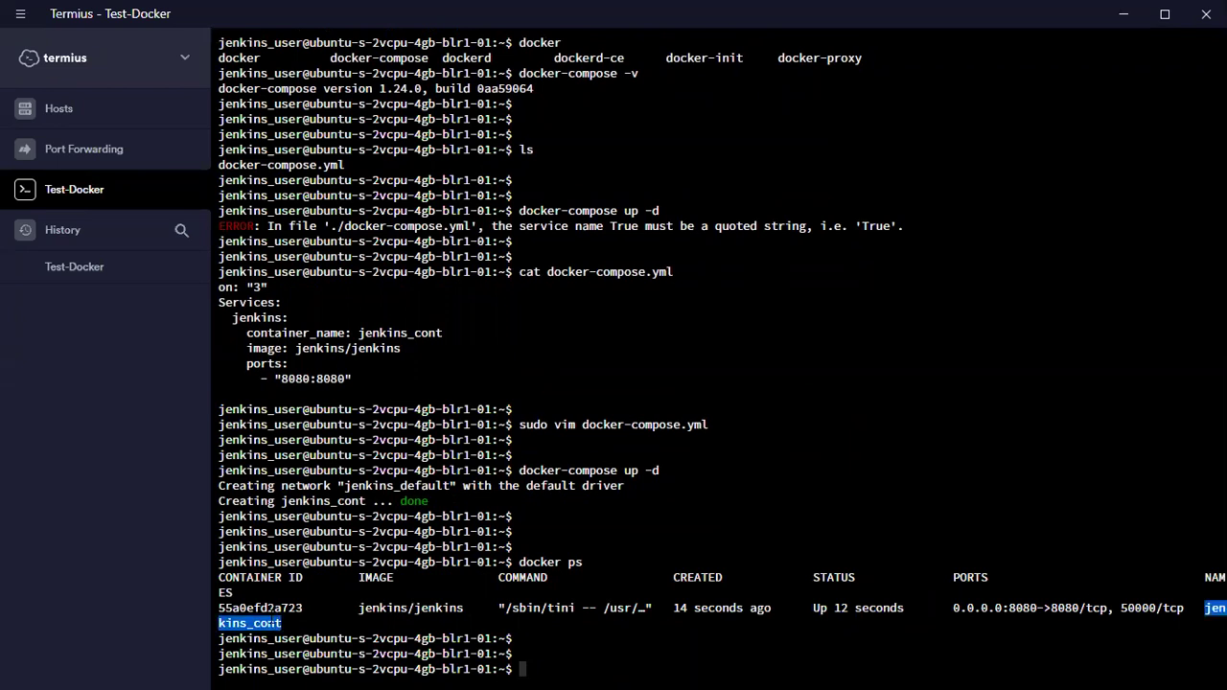
double_click(286, 608)
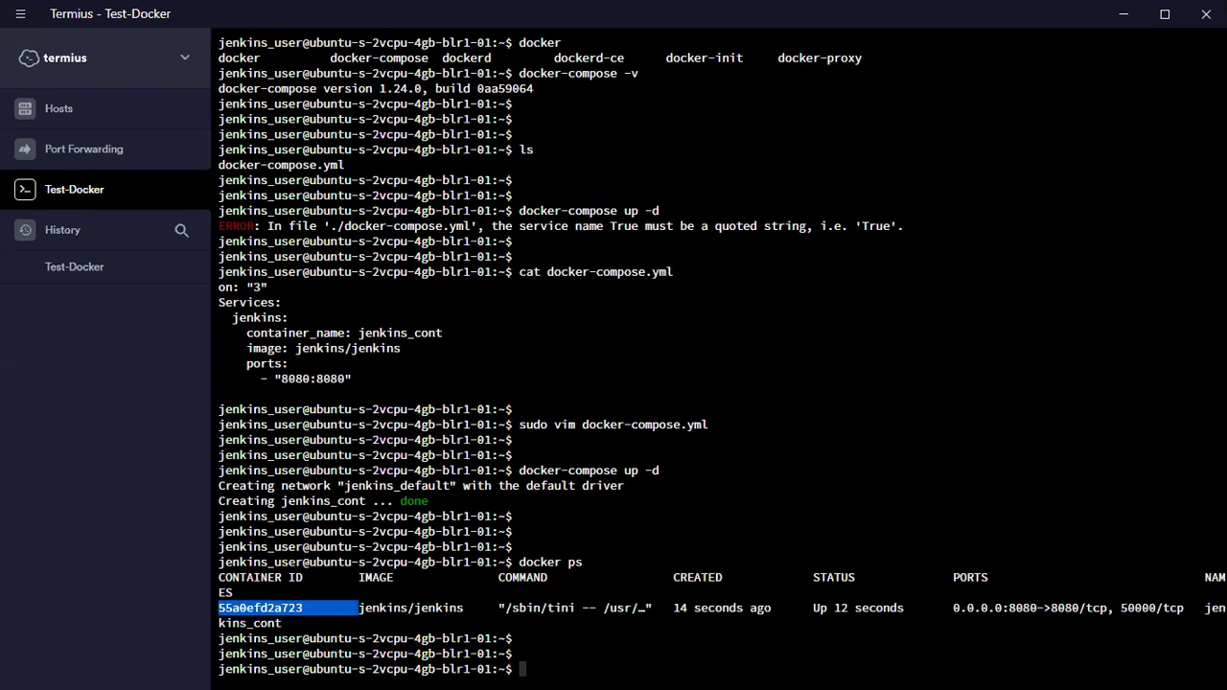
left_click(285, 608)
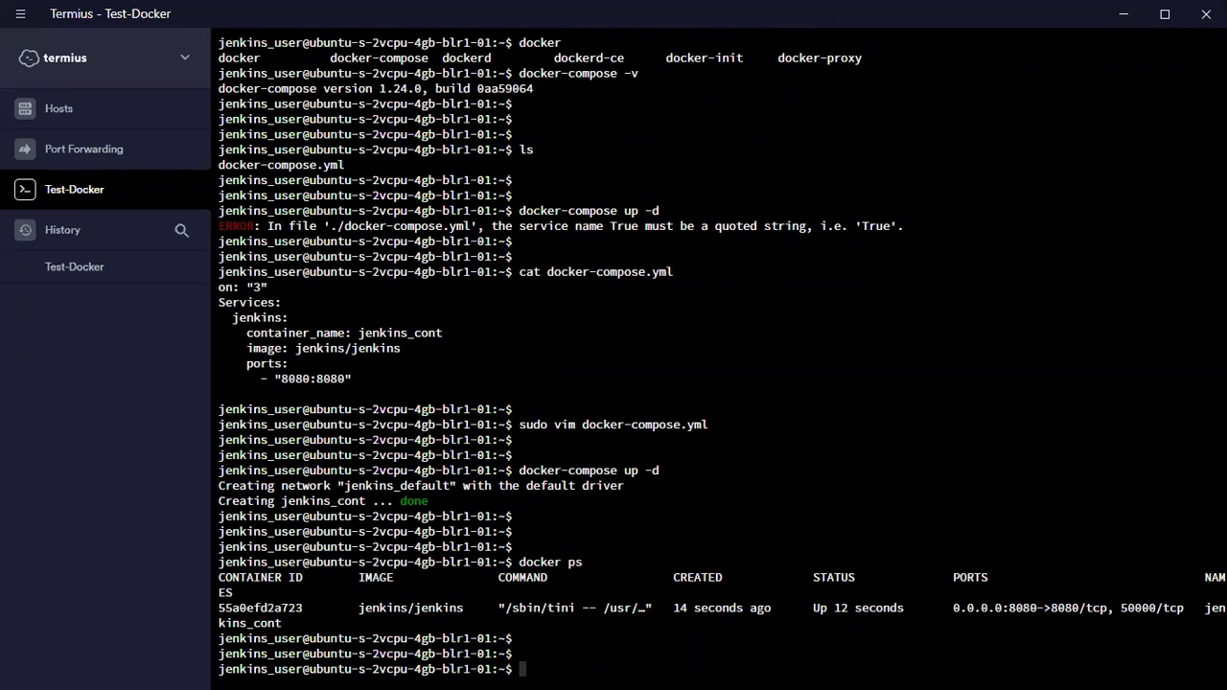
Inspect the 0.0.0.0:8080->8080 port mapping, then minimize Termius
left_click_drag(1037, 608, 955, 608)
left_click(954, 608)
left_click_drag(1035, 607, 947, 608)
double_click(1068, 607)
left_click(1069, 608)
left_click_drag(1002, 608, 1023, 608)
left_click(1023, 608)
left_click(1122, 19)
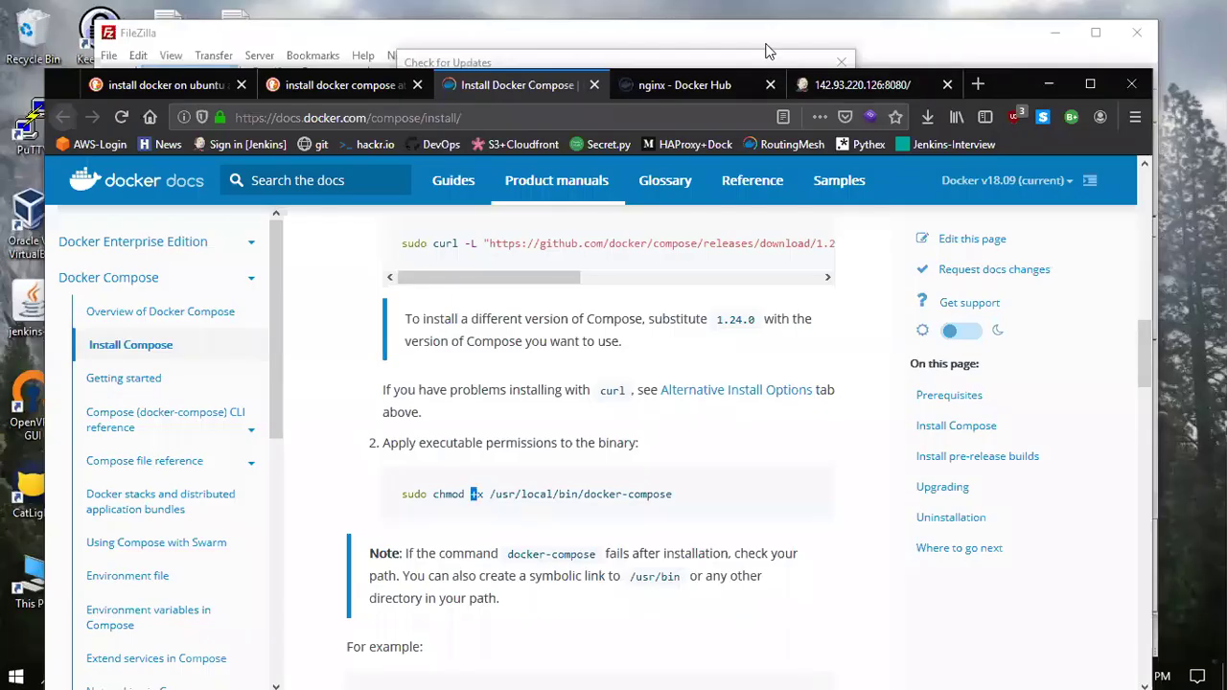
Reload the 142.93.220.126:8080 tab to show Unlock Jenkins, focus the password field, return to Termius
left_click(848, 86)
left_click(339, 116)
left_click(341, 117)
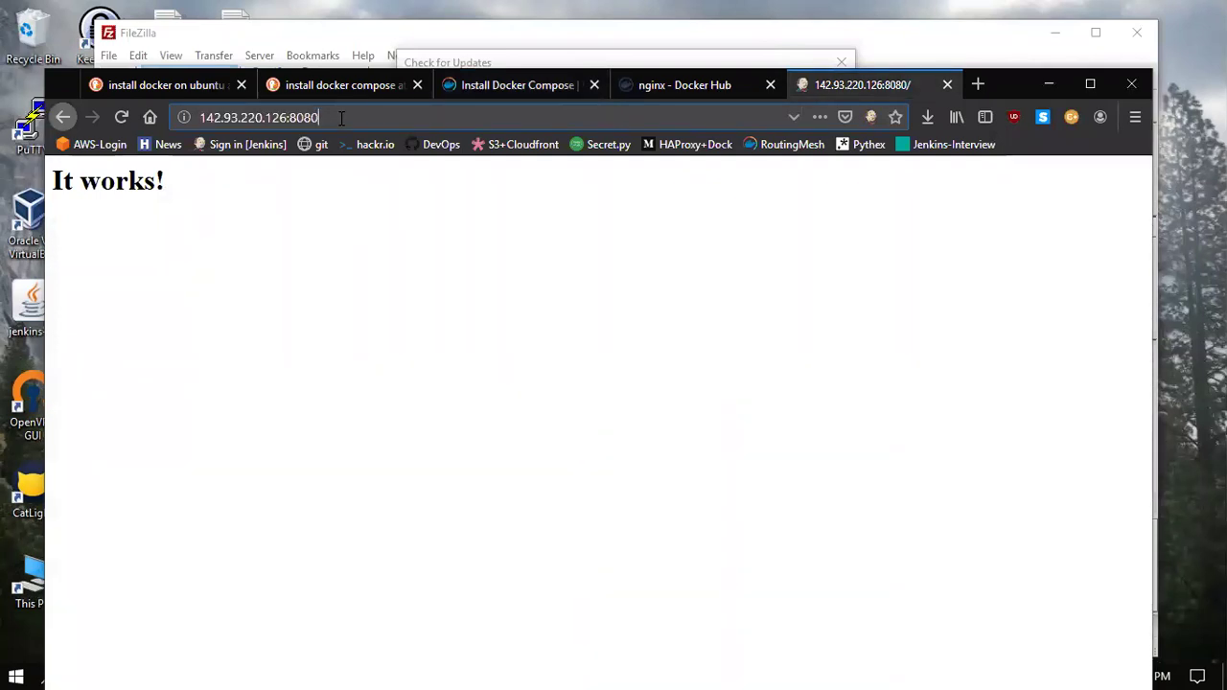
left_click(326, 293)
left_click(123, 118)
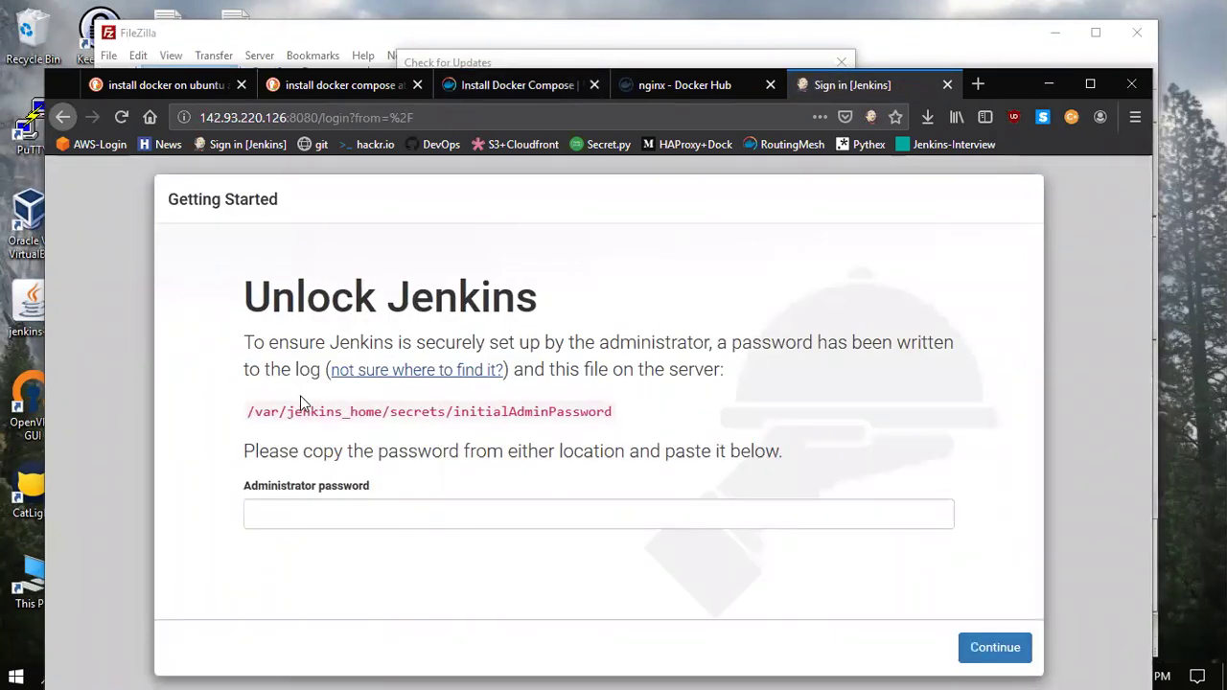
left_click(368, 518)
key("alt+Tab")
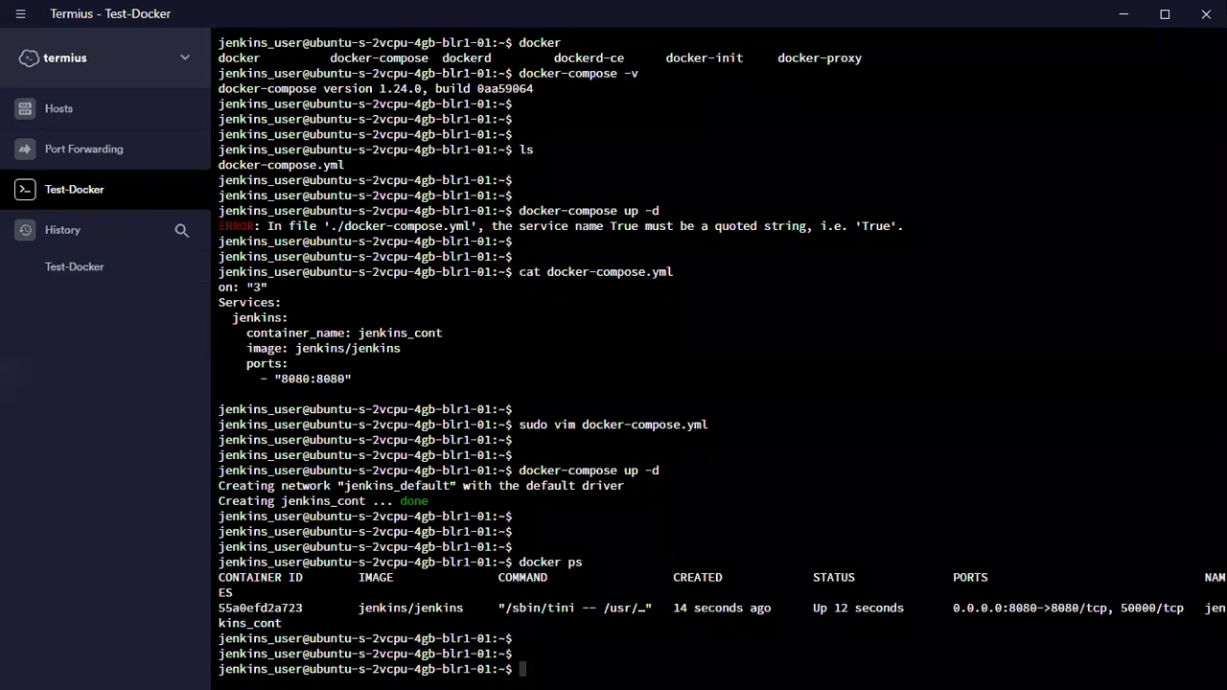
Start a docker logs command and copy the container ID 55a0efd2a723
key("Return")
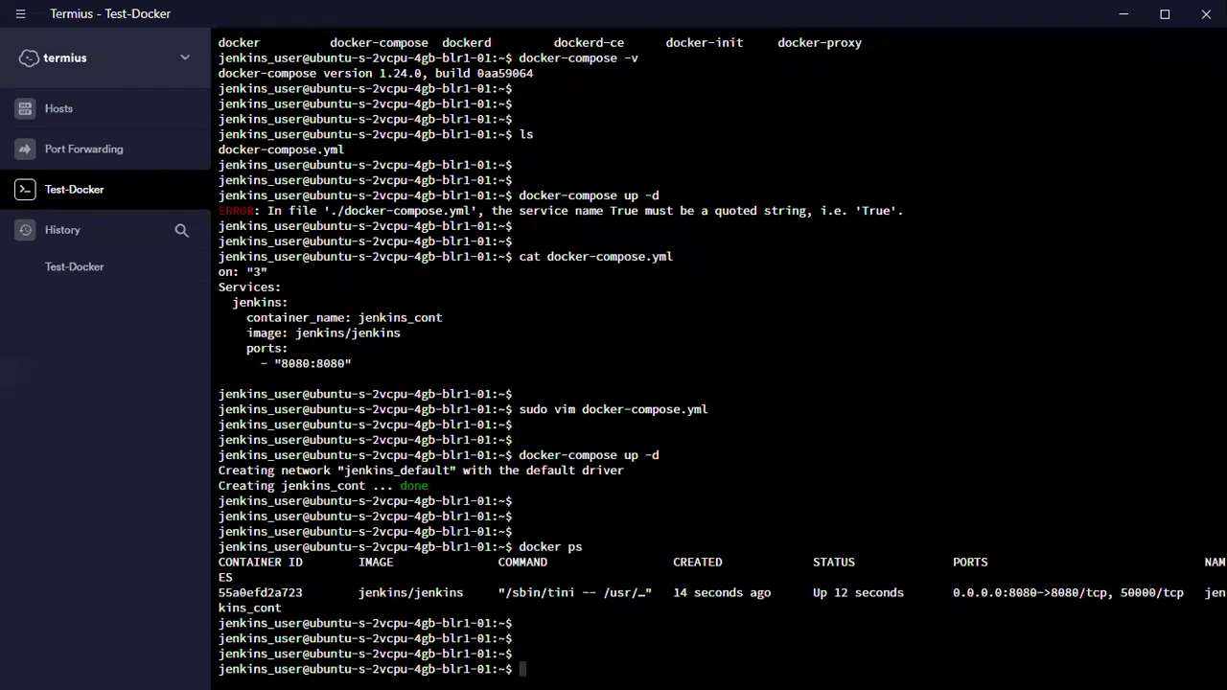
type("docker log")
key("BackSpace")
key("Tab")
key("Tab")
type("g")
type("s")
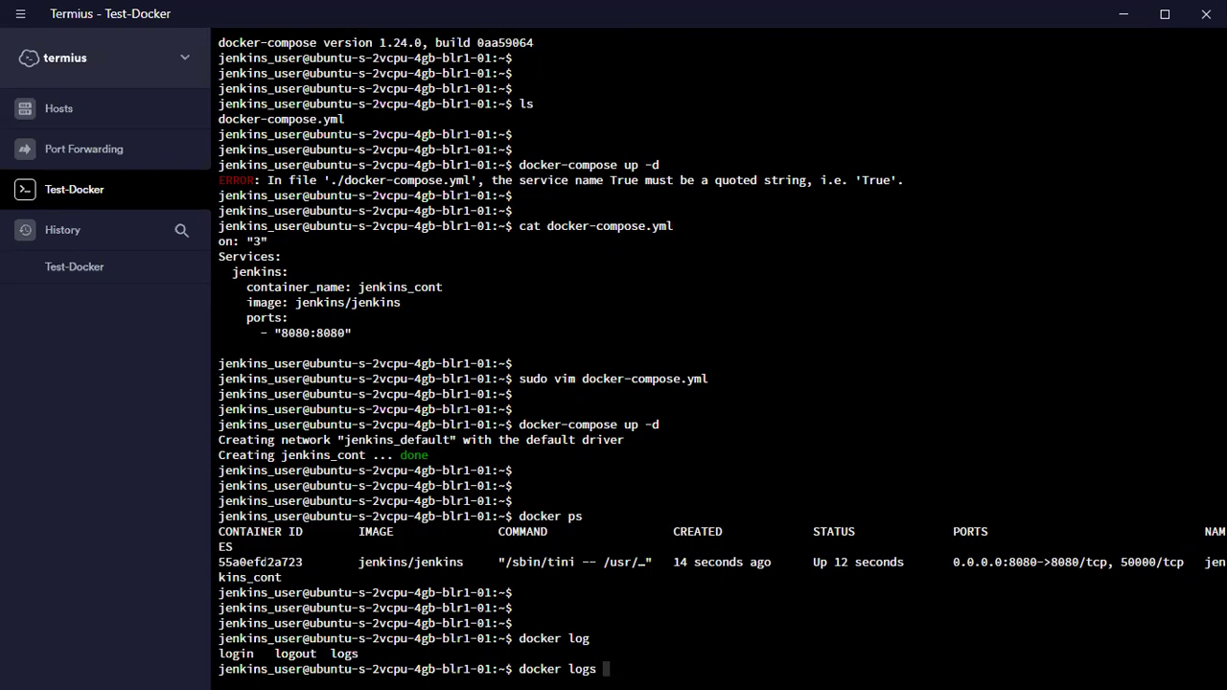
double_click(265, 561)
key("ctrl+shift+c")
double_click(265, 562)
key("ctrl+shift+c")
Run docker logs 55a0 and select the generated initial admin password
type("55a0")
key("Return")
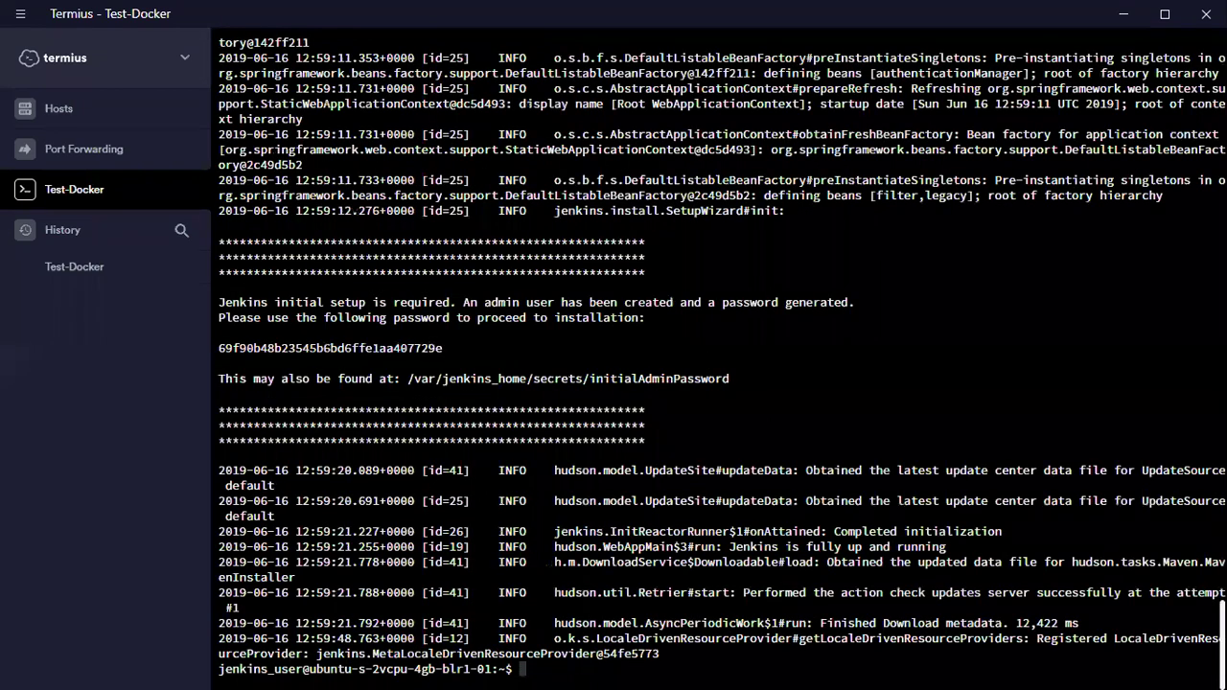
key("Return")
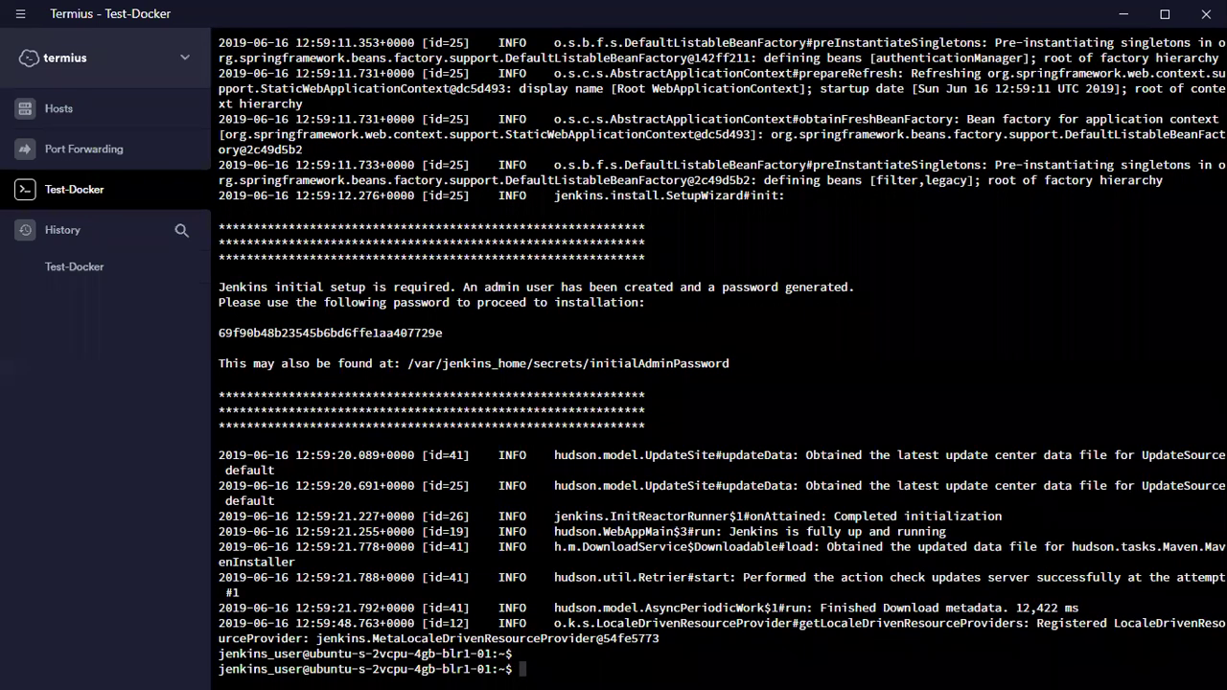
double_click(330, 333)
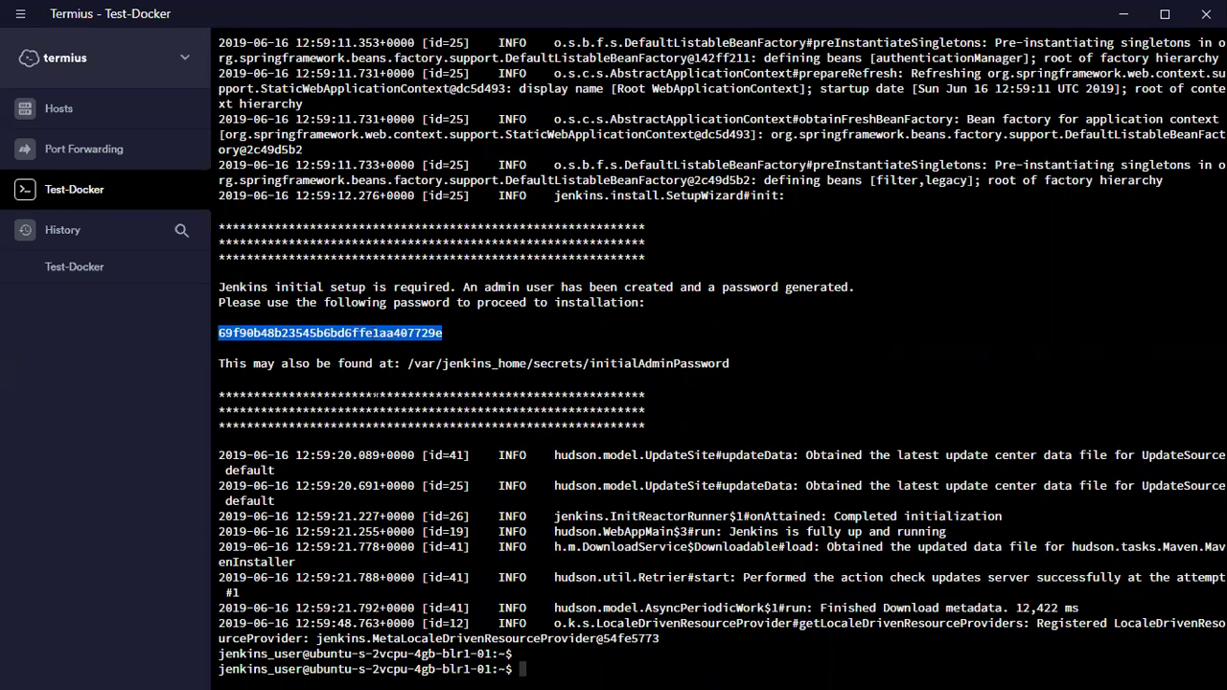
Paste the admin password to unlock Jenkins, choose Install suggested plugins, then bring up the Docker Webinar slides
key("alt+Tab")
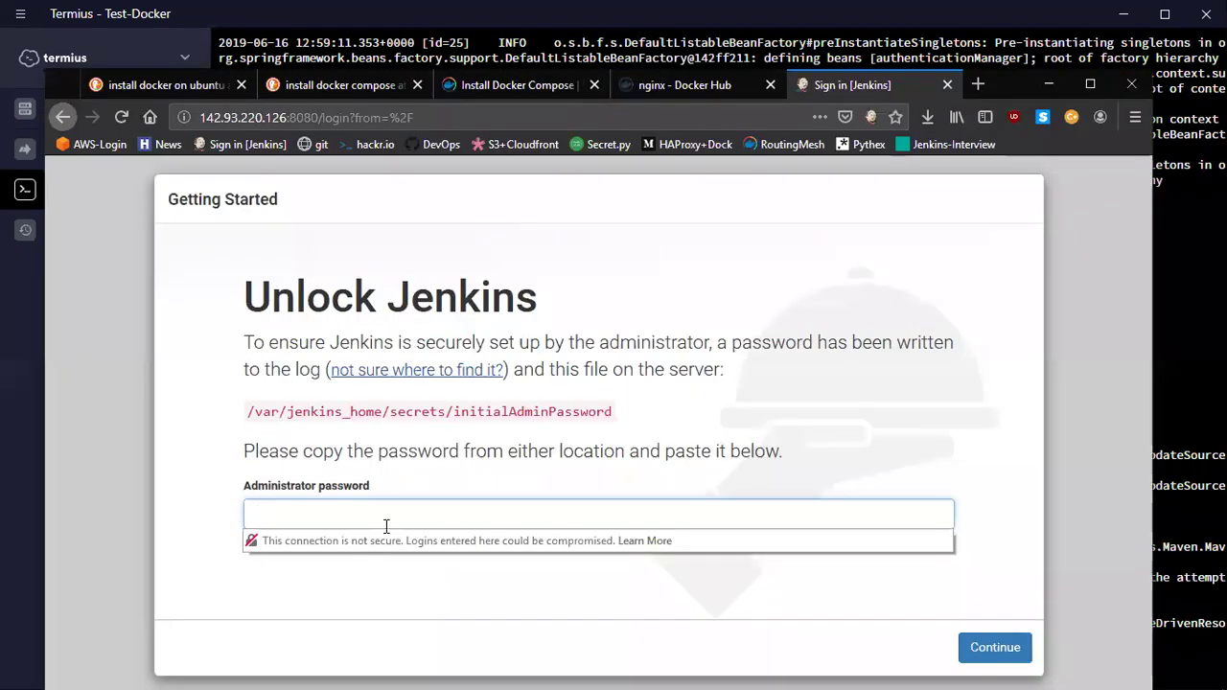
key("ctrl+v")
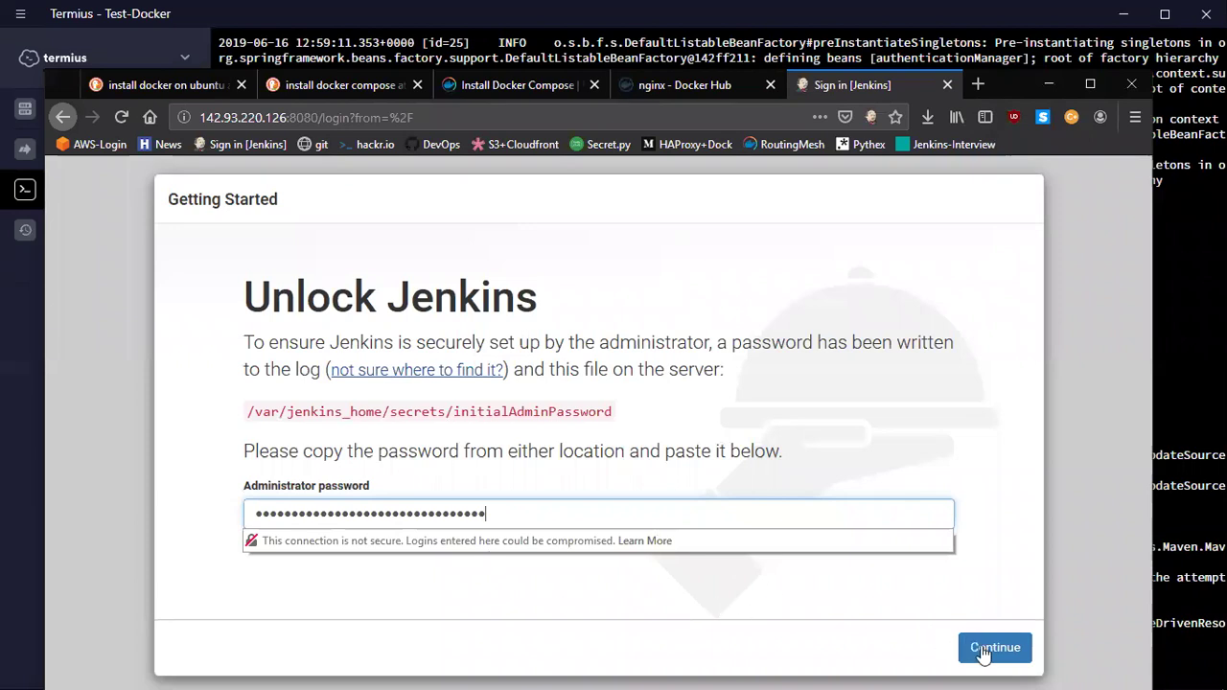
left_click(992, 647)
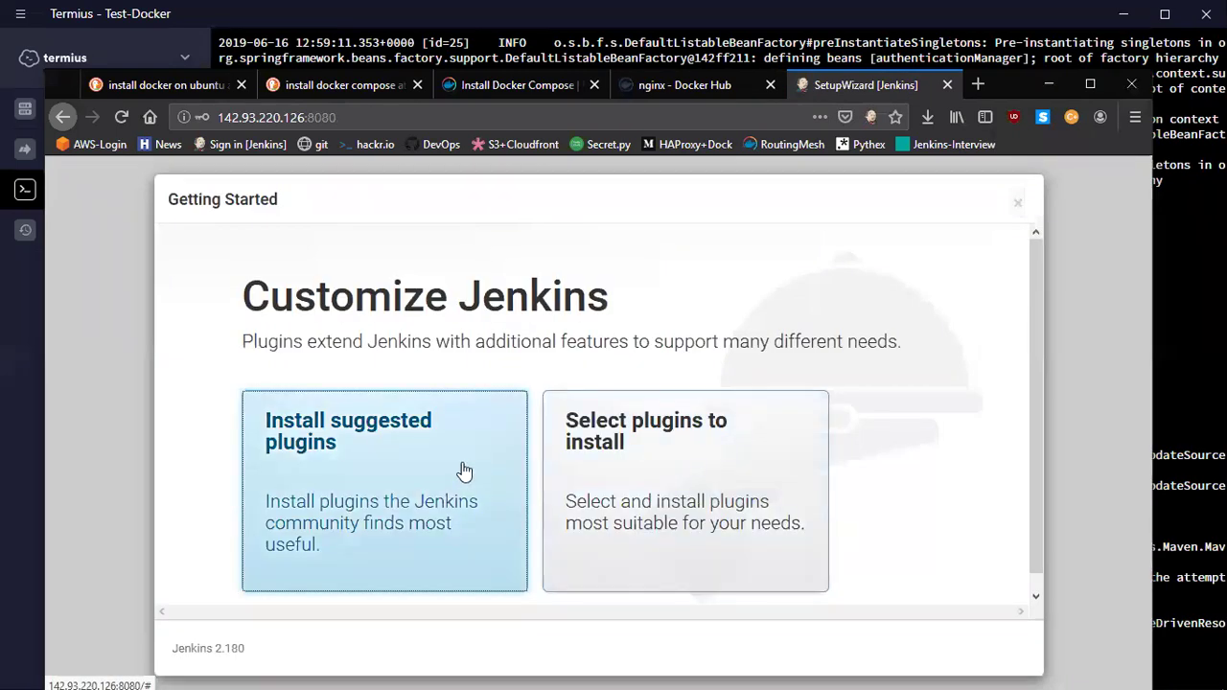
left_click(414, 499)
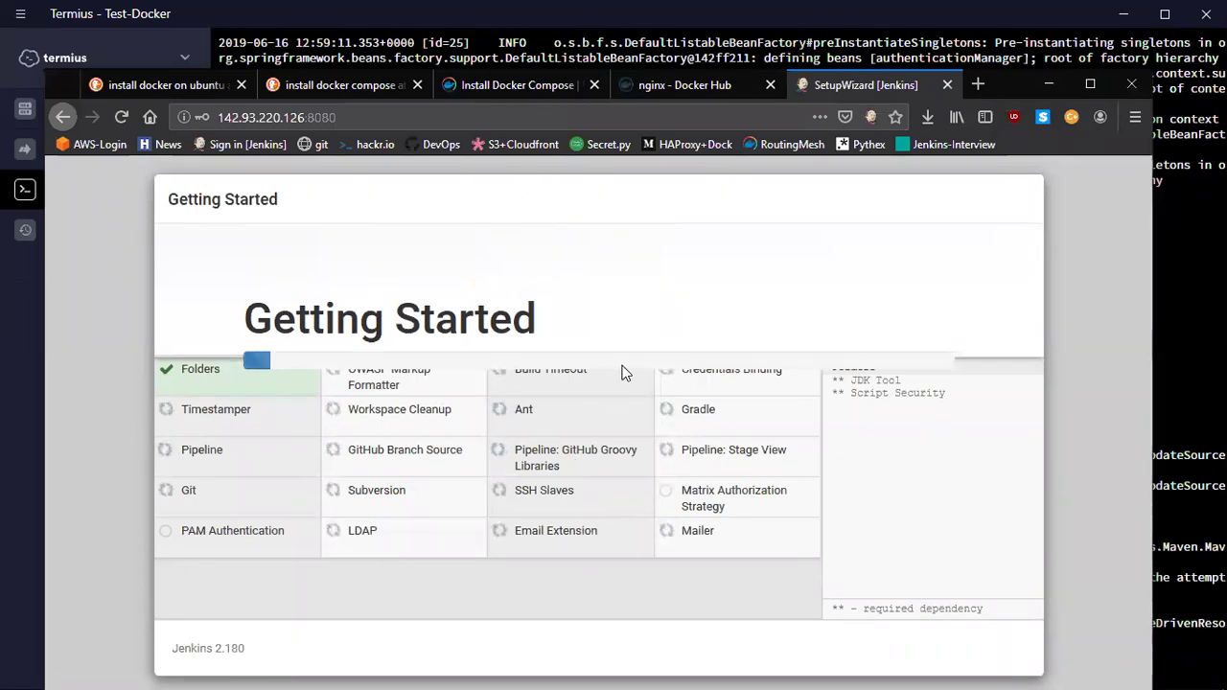
key("alt+Tab")
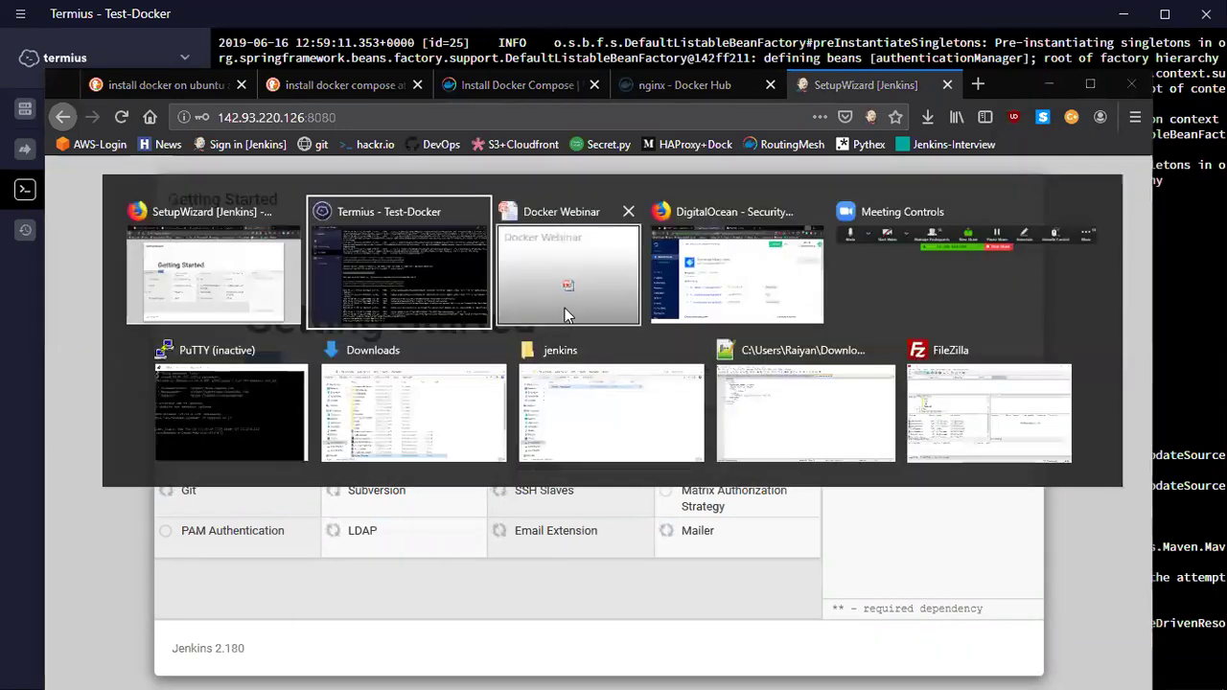
left_click(564, 308)
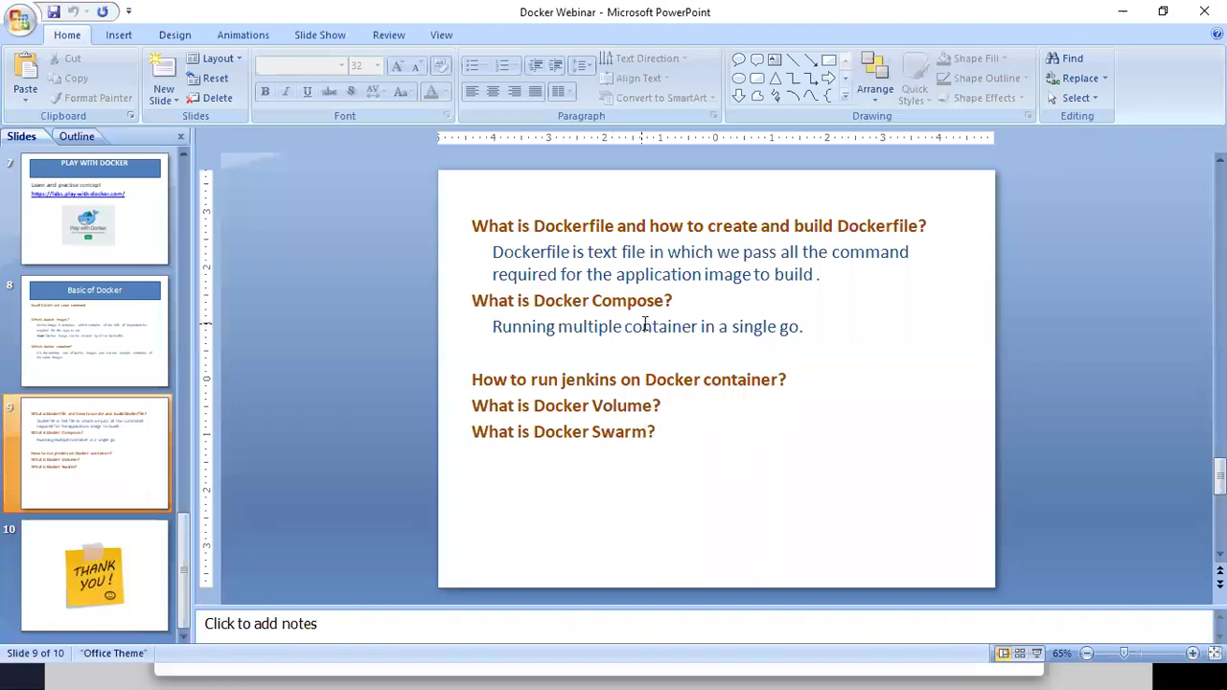
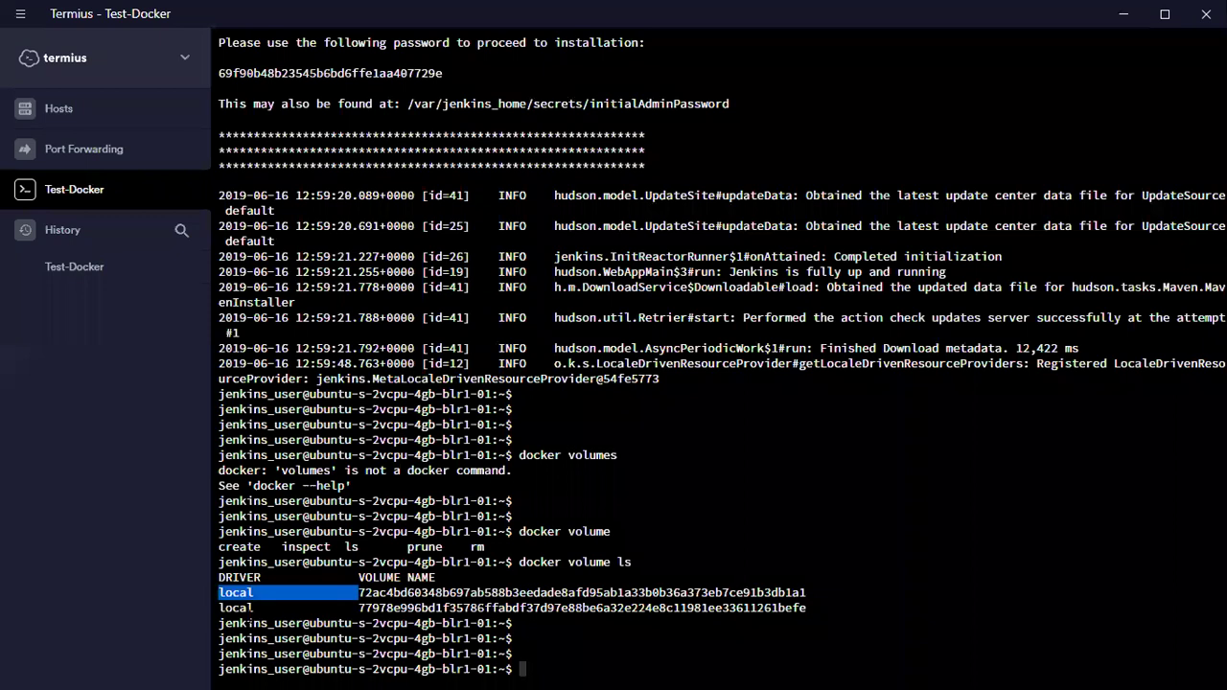
Highlight the volume names in the docker volume ls output
double_click(495, 608)
double_click(581, 608)
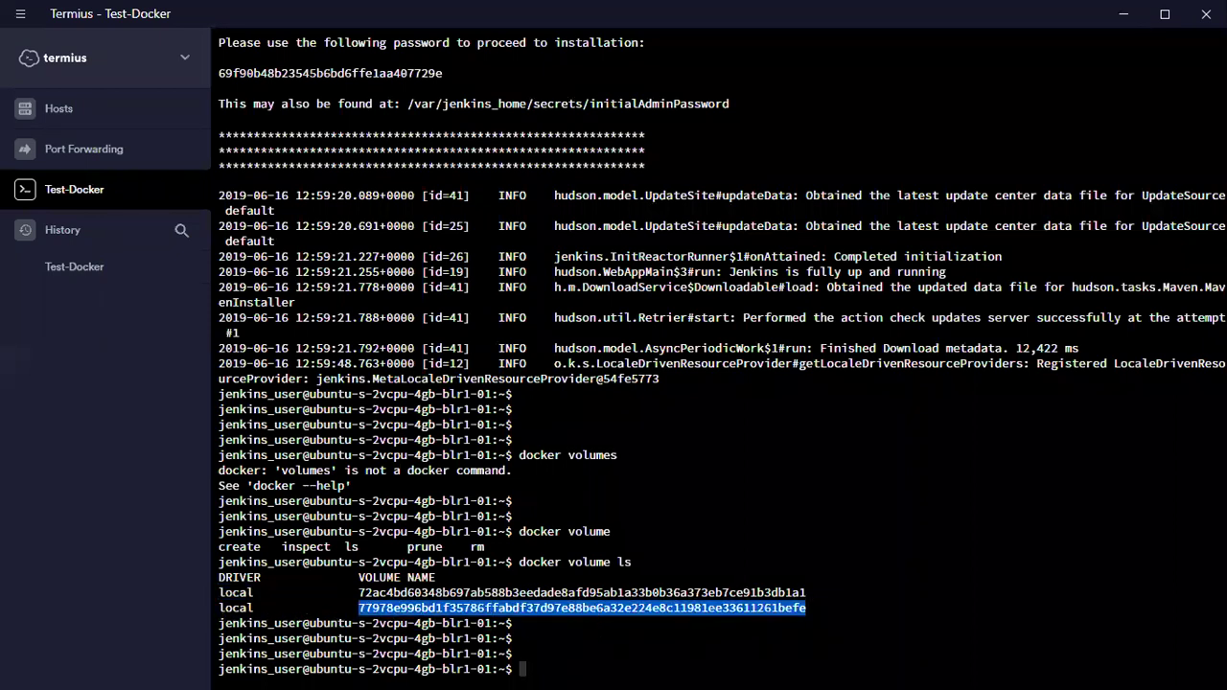
double_click(581, 608)
double_click(581, 607)
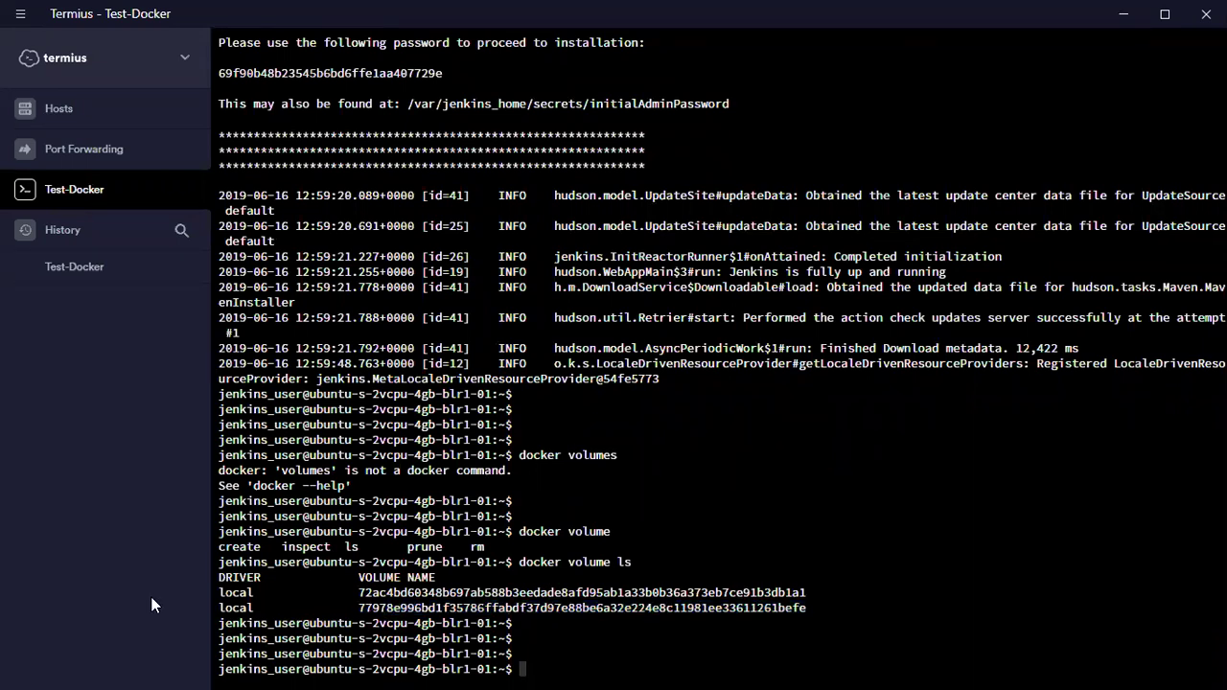
double_click(305, 607)
double_click(582, 593)
double_click(551, 607)
double_click(582, 608)
double_click(645, 608)
Re-run docker volume ls, then run docker ps and docker ps -a
key("Return")
key("Up")
key("Return")
key("Return")
key("Return")
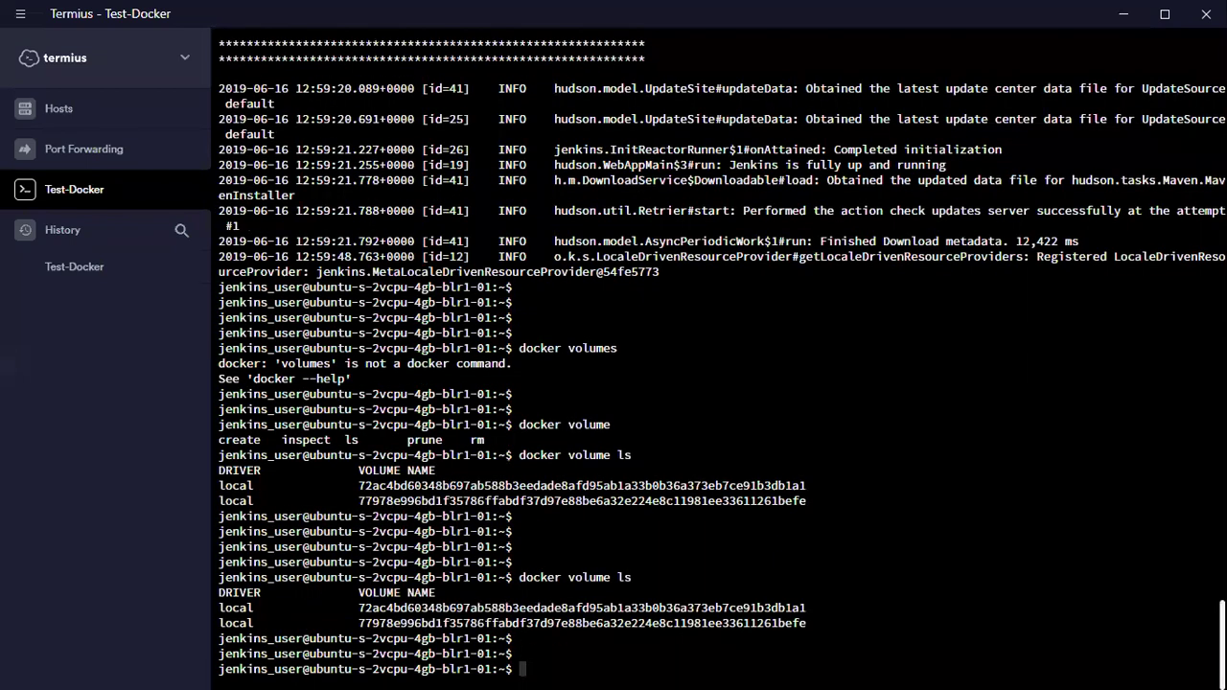
type("docker ps")
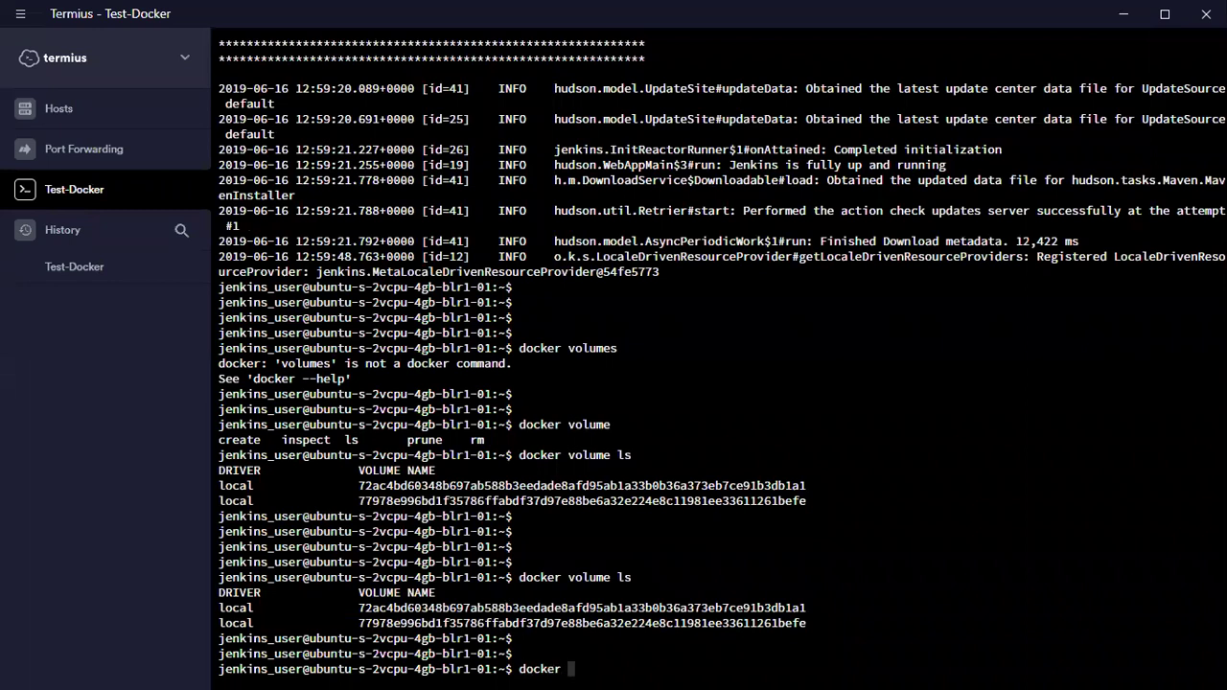
key("Return")
key("Return")
key("Up")
type("-a")
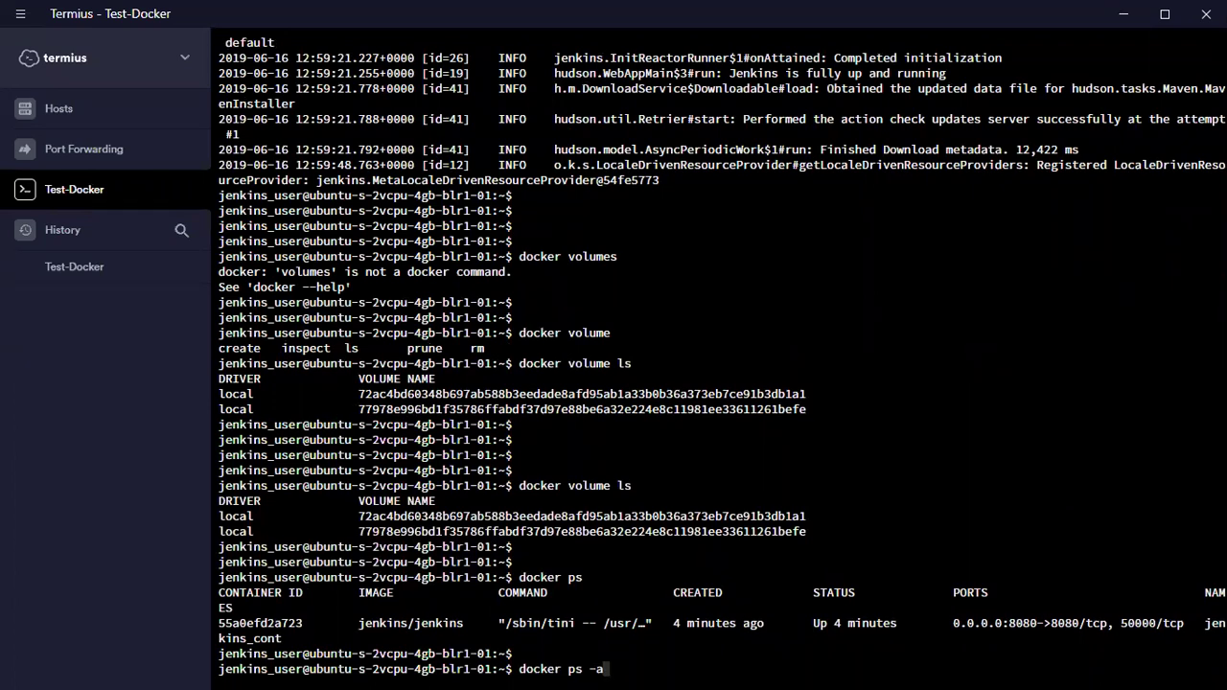
key("Return")
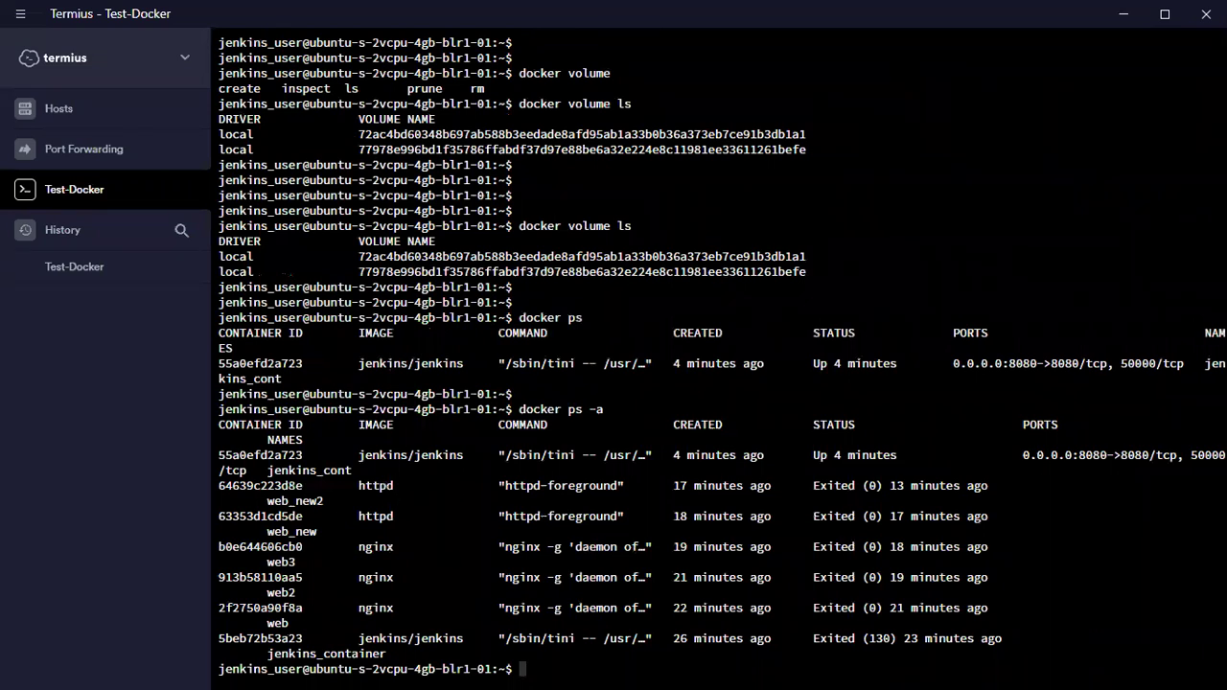
Highlight the old jenkins_container row, the jenkins image name and the exited containers' rows
left_click_drag(219, 638, 568, 638)
left_click(568, 638)
left_click_drag(414, 455, 498, 456)
left_click(497, 455)
left_click_drag(386, 653, 804, 513)
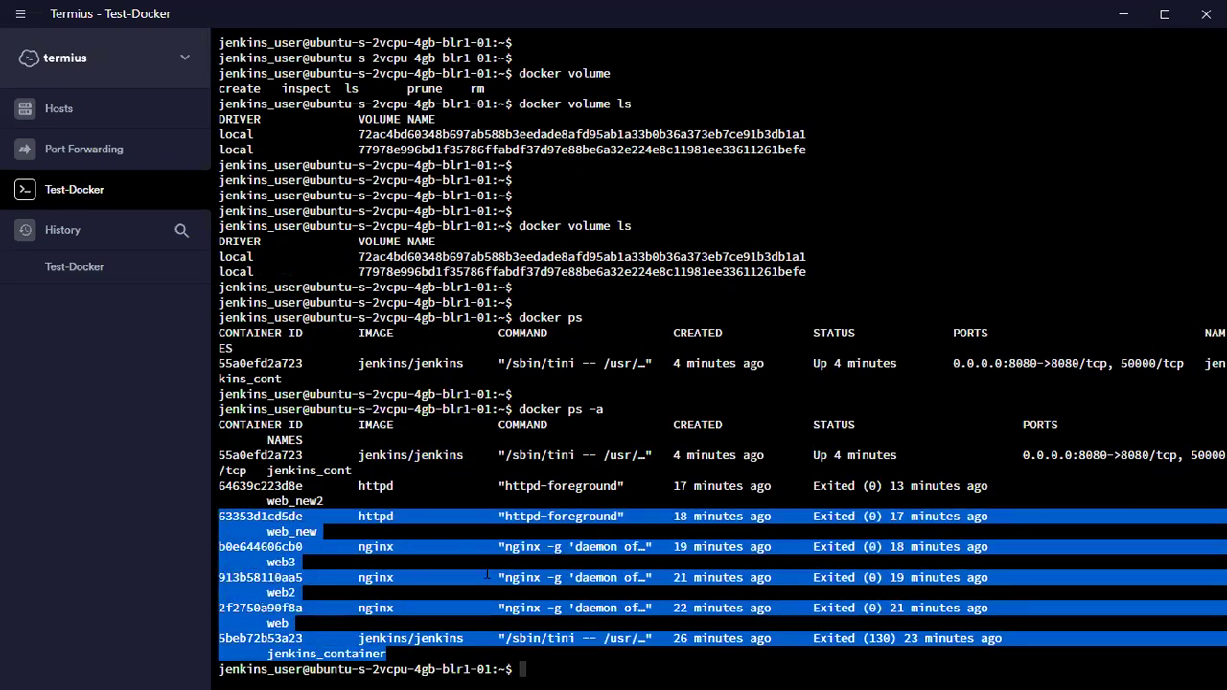
key("Escape")
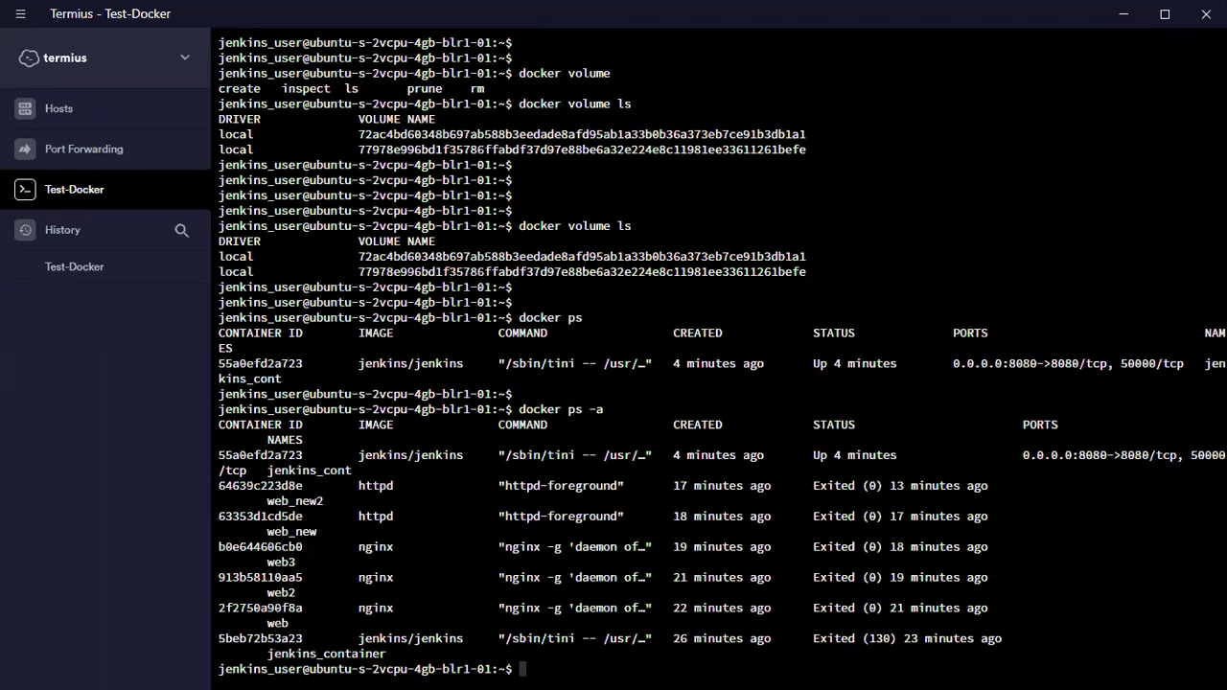
Run docker ps -q and select the returned container ID 55a0efd2a723
key("Return")
key("Return")
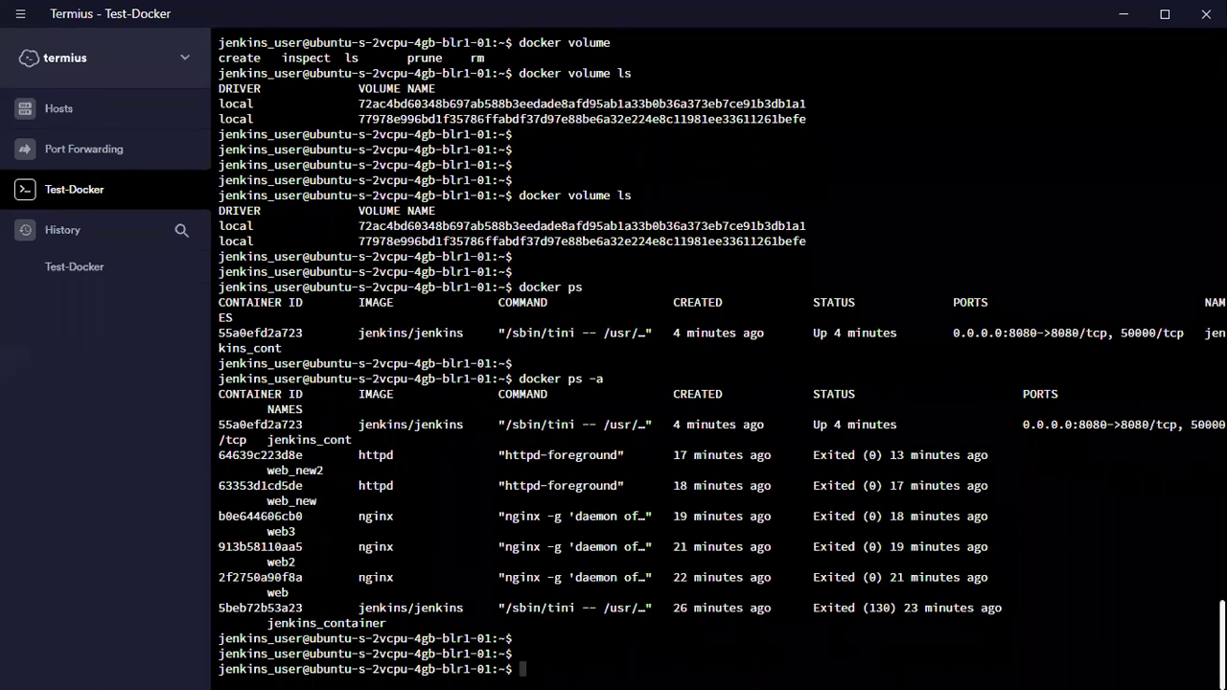
key("Up")
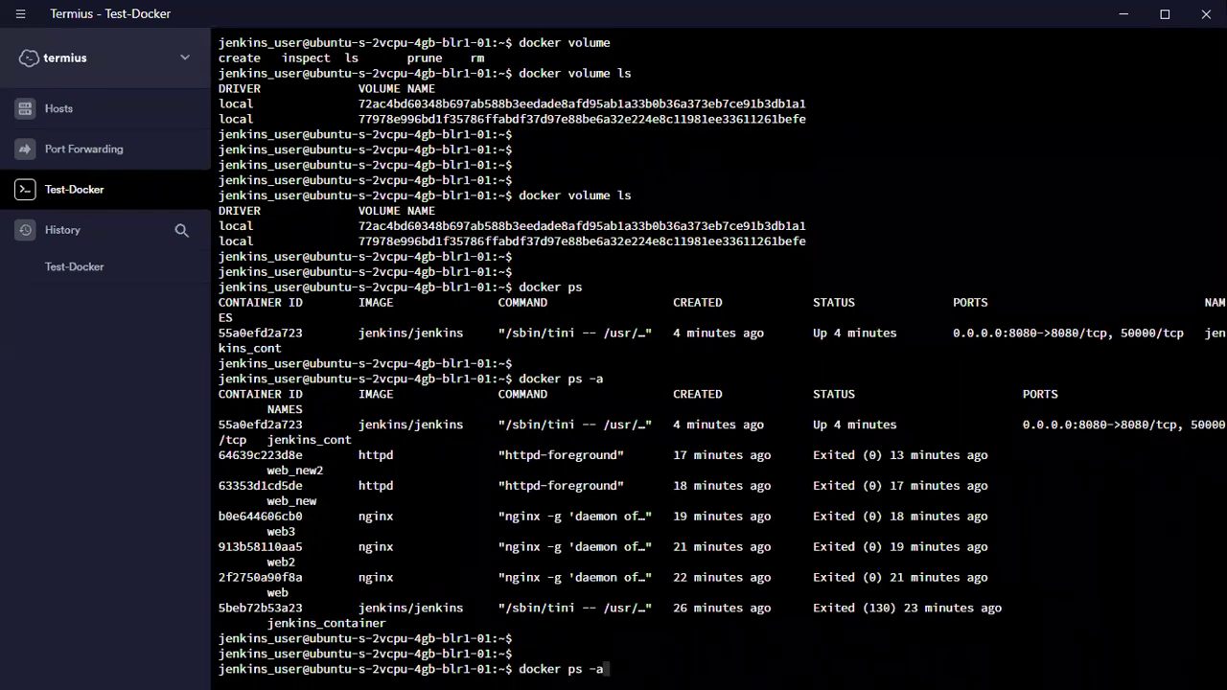
key("BackSpace")
type("q")
key("Return")
key("Return")
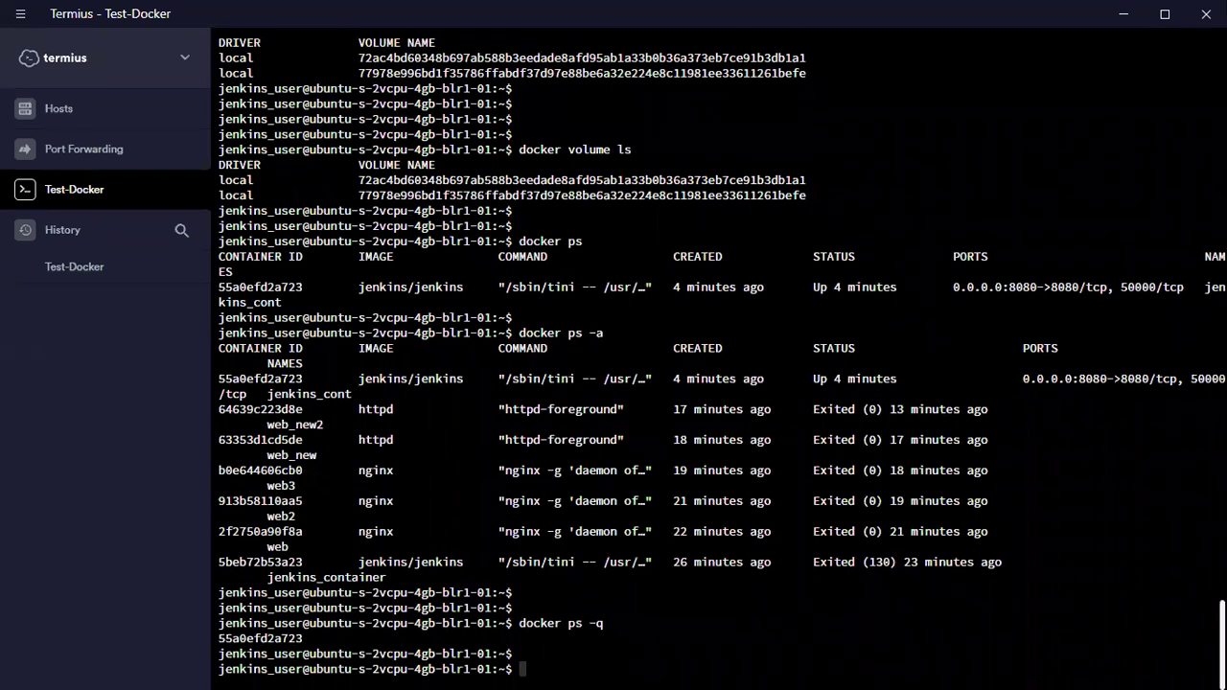
key("Return")
key("Return")
double_click(292, 622)
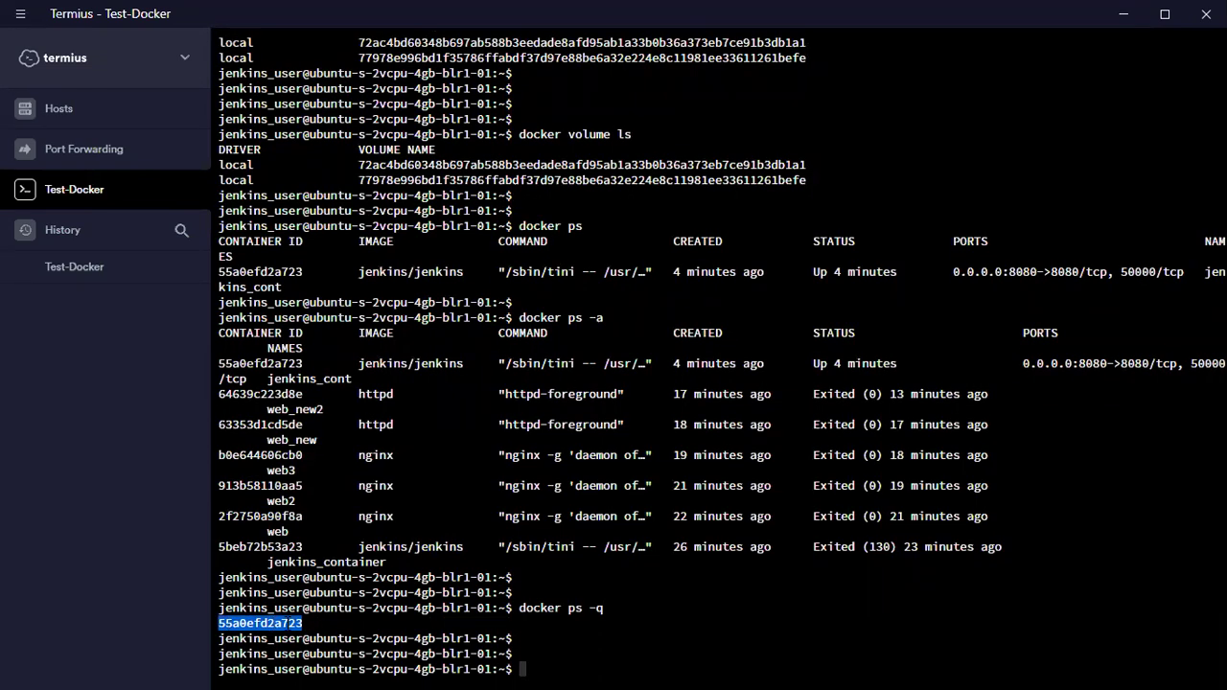
Run docker ps again and compare its container ID with the IDs-only output
key("Up")
key("BackSpace")
key("BackSpace")
key("Return")
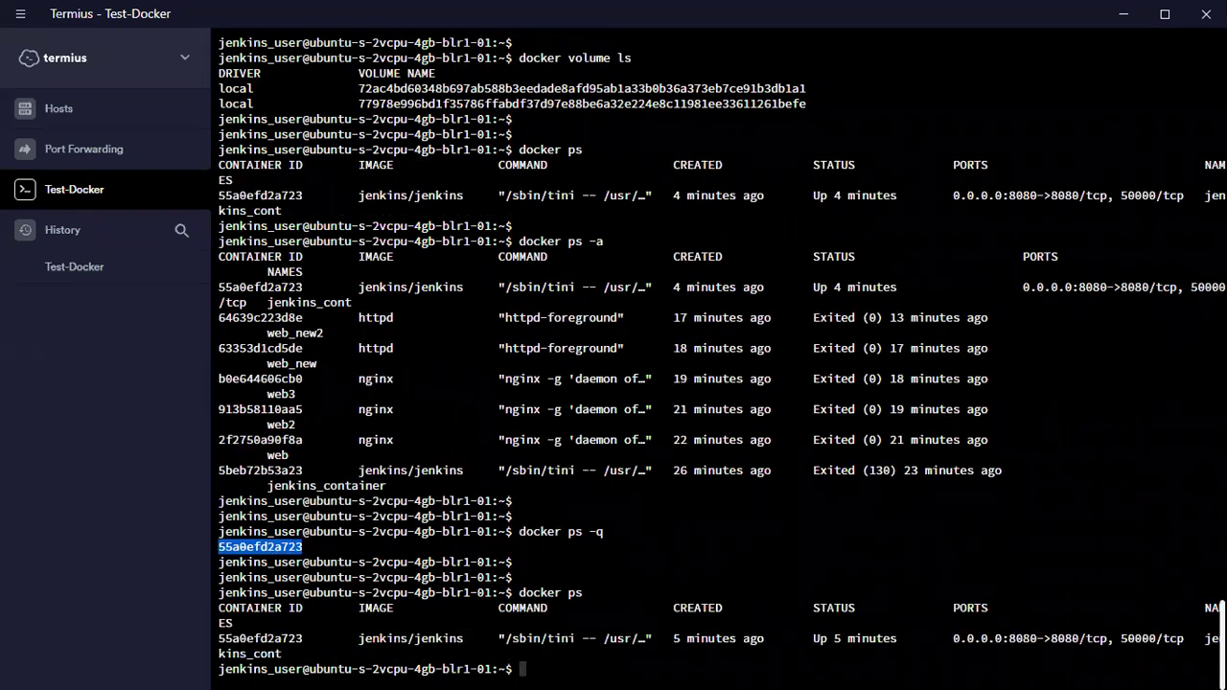
key("Return")
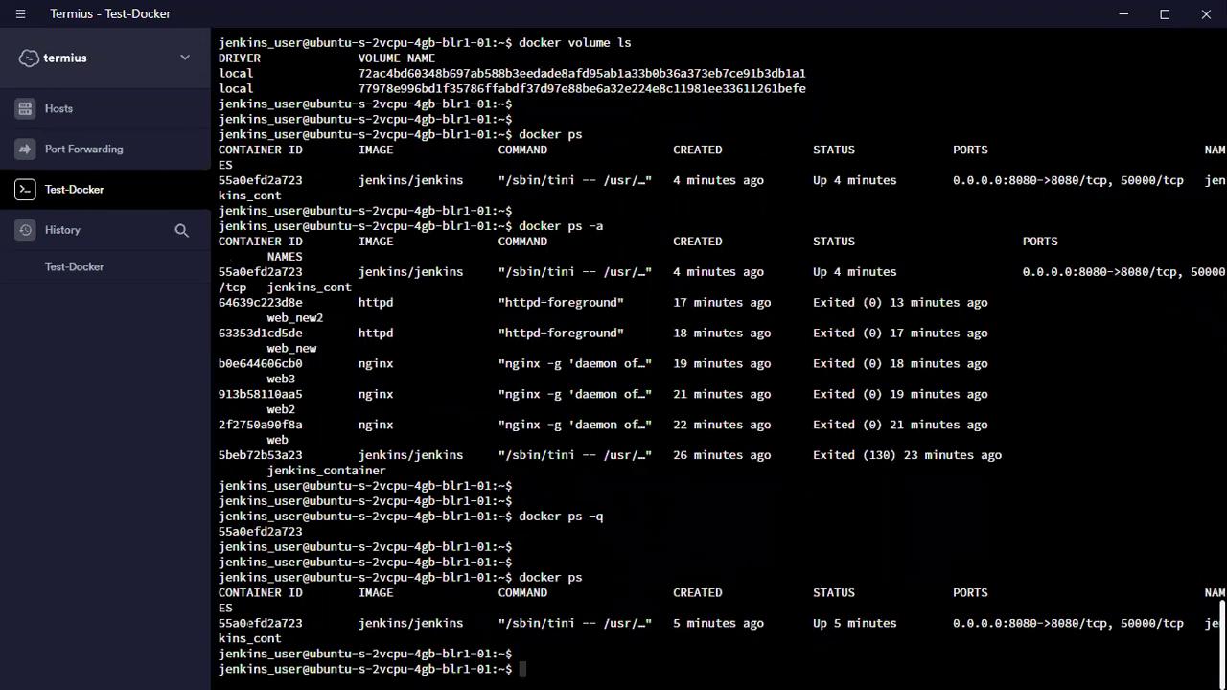
double_click(247, 623)
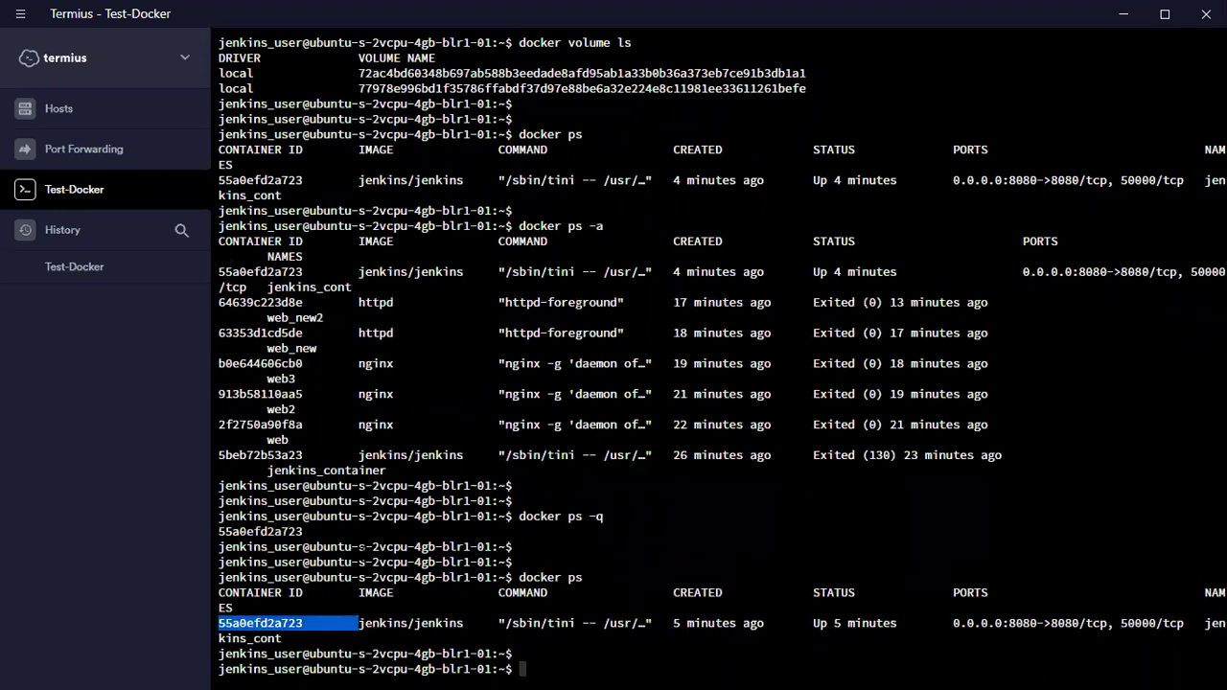
double_click(278, 531)
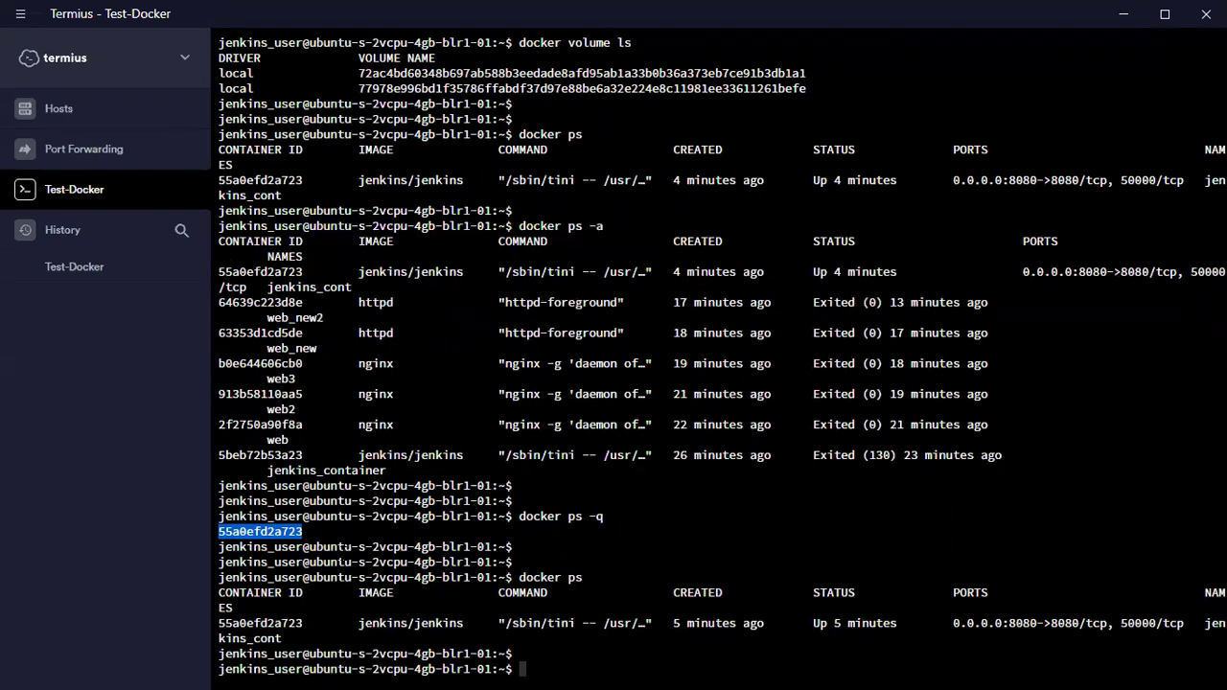
left_click(278, 531)
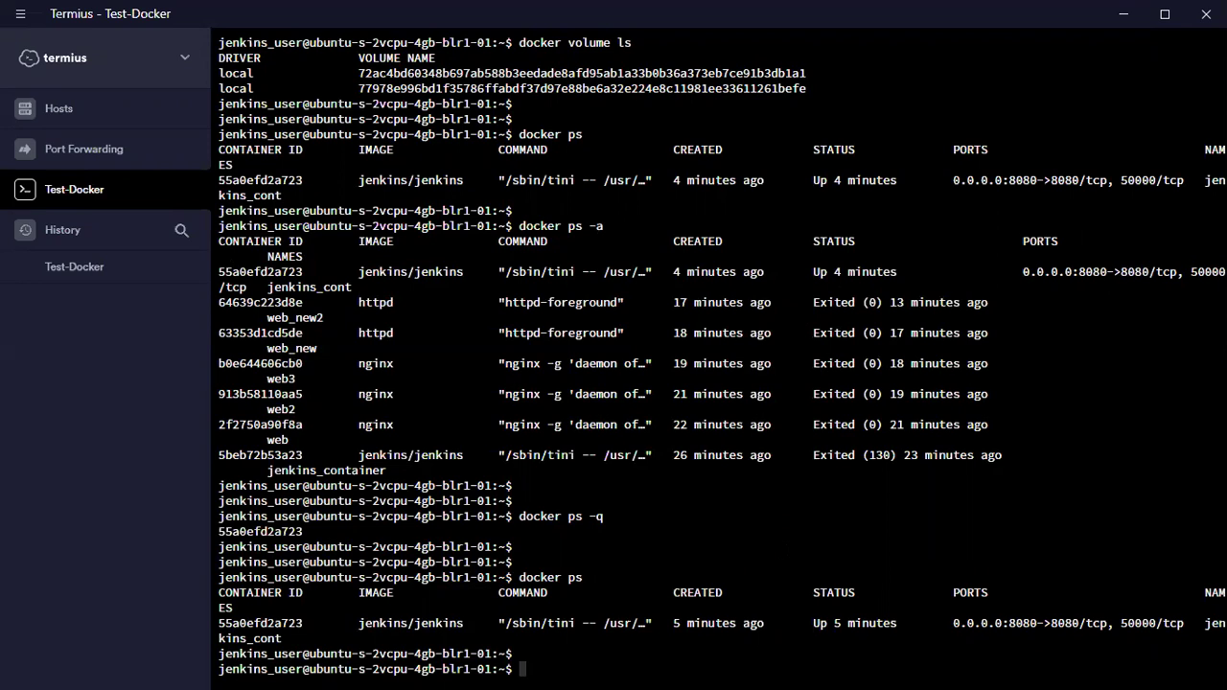
type("docker")
Minimize Termius and switch through the open windows to the browser's nginx Docker Hub tab
left_click(1127, 17)
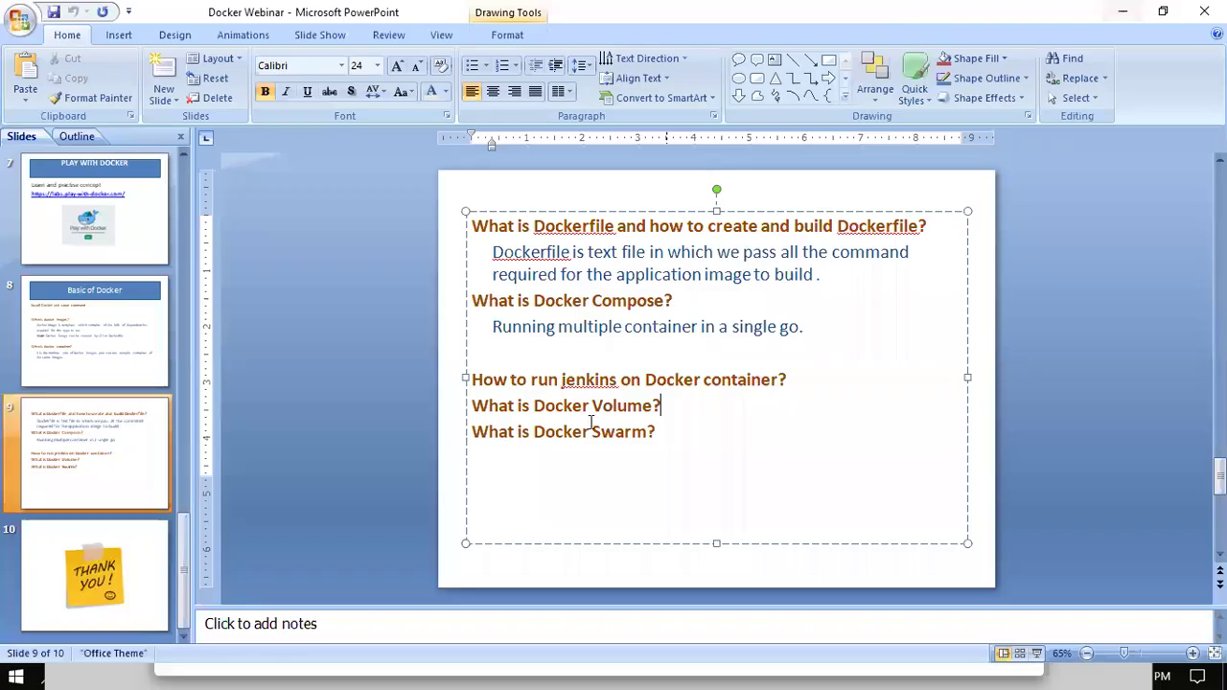
key("alt+Tab")
key("alt+Tab")
key("alt+Tab")
key("alt+Tab")
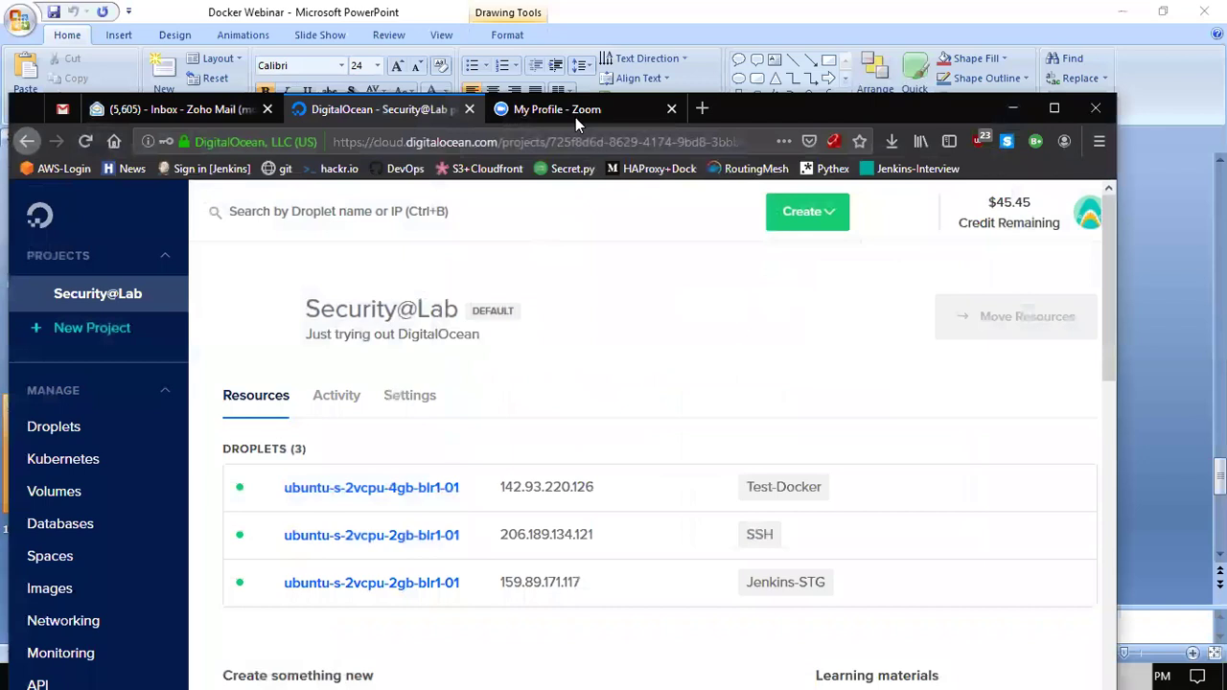
key("alt+Tab")
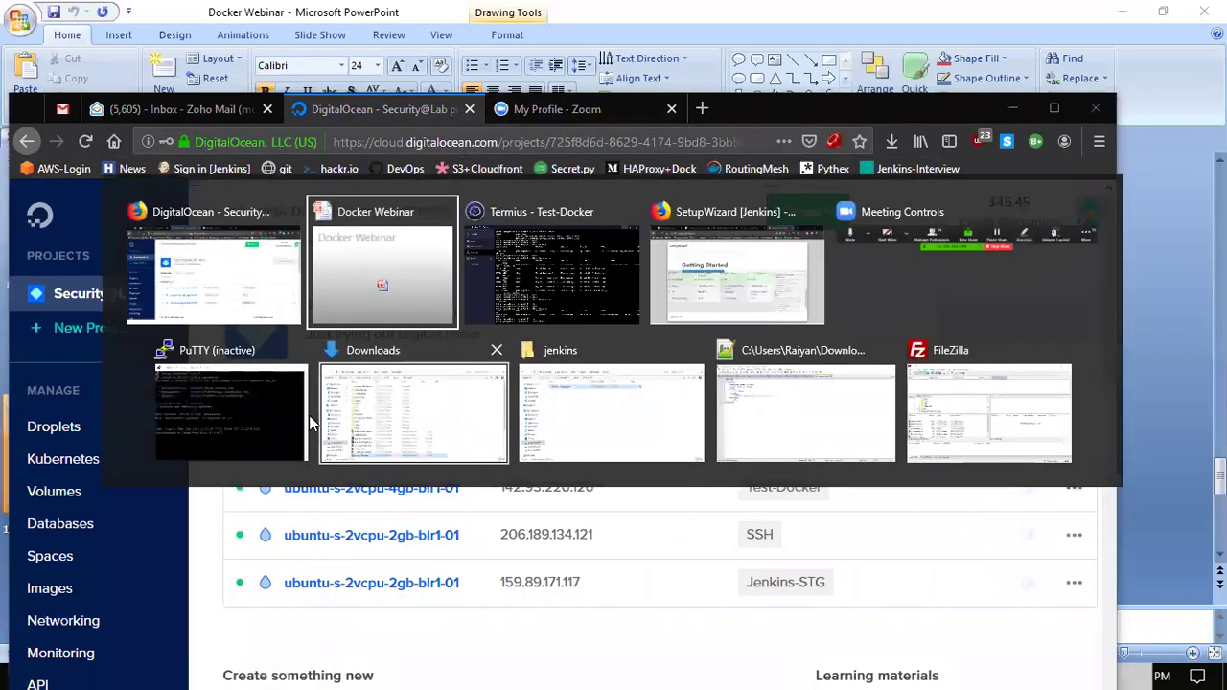
left_click(259, 261)
key("alt+Tab")
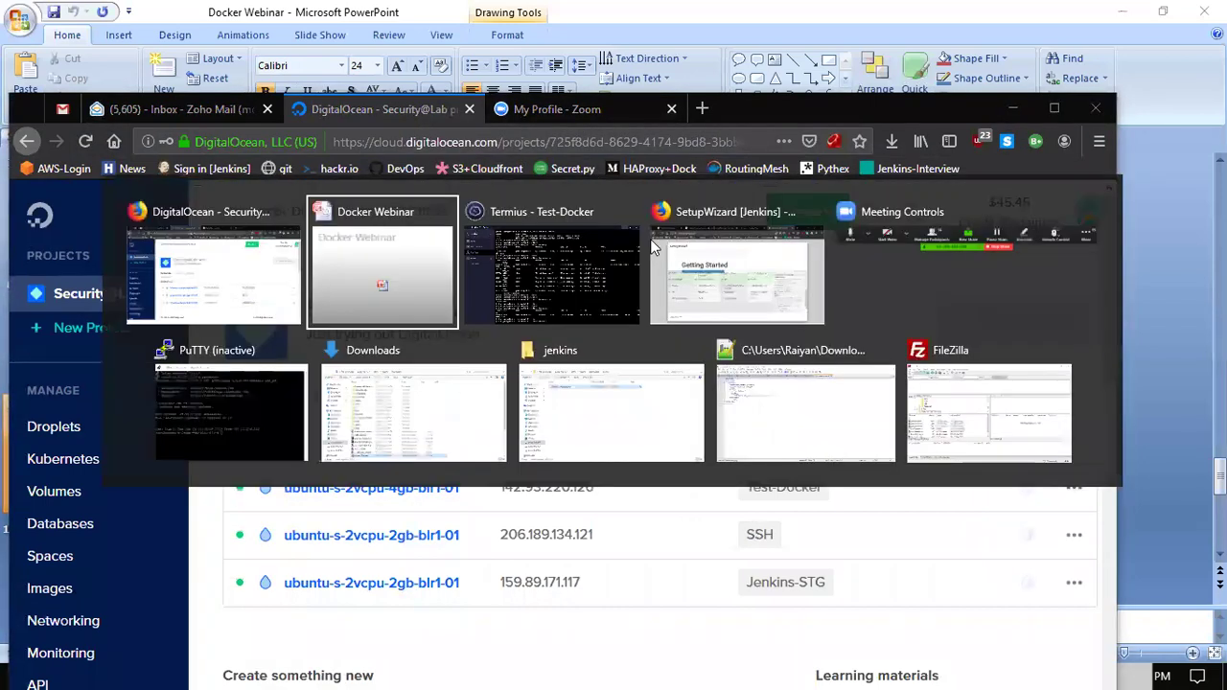
left_click(709, 266)
left_click(676, 92)
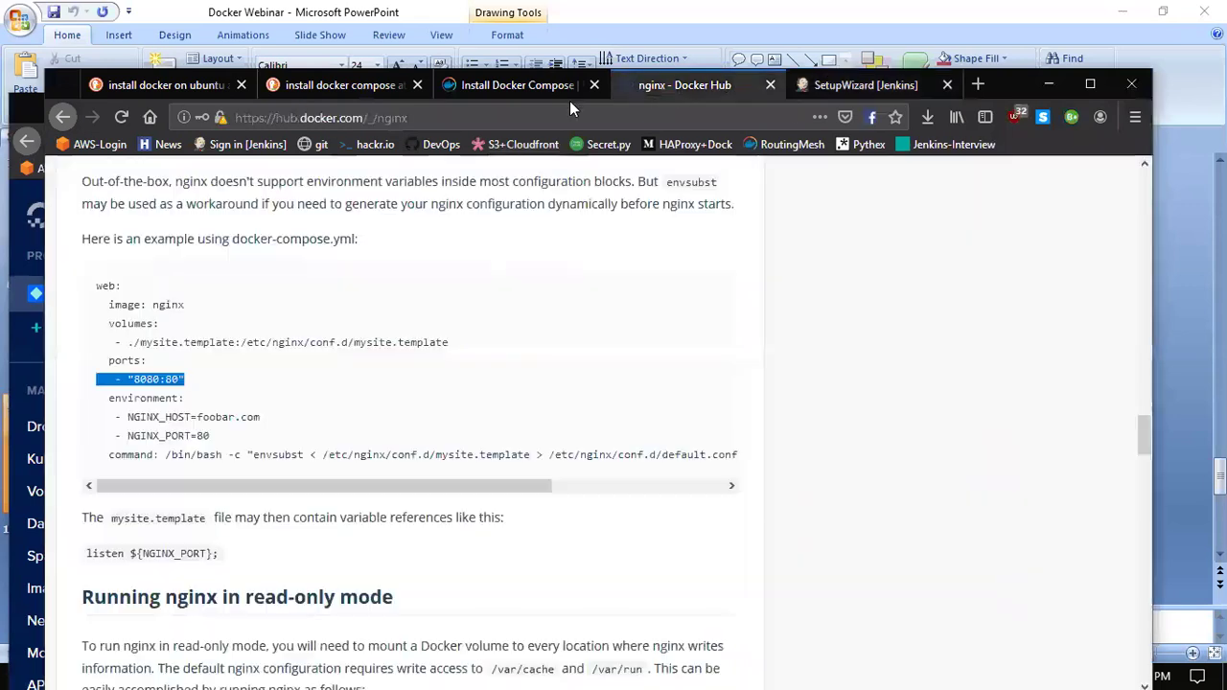
left_click(568, 92)
Scroll the nginx Docker Hub page back up to its search box
left_click(668, 88)
scroll(548, 412, "up", 5)
scroll(548, 417, "down", 5)
scroll(383, 546, "up", 8)
scroll(308, 454, "up", 5)
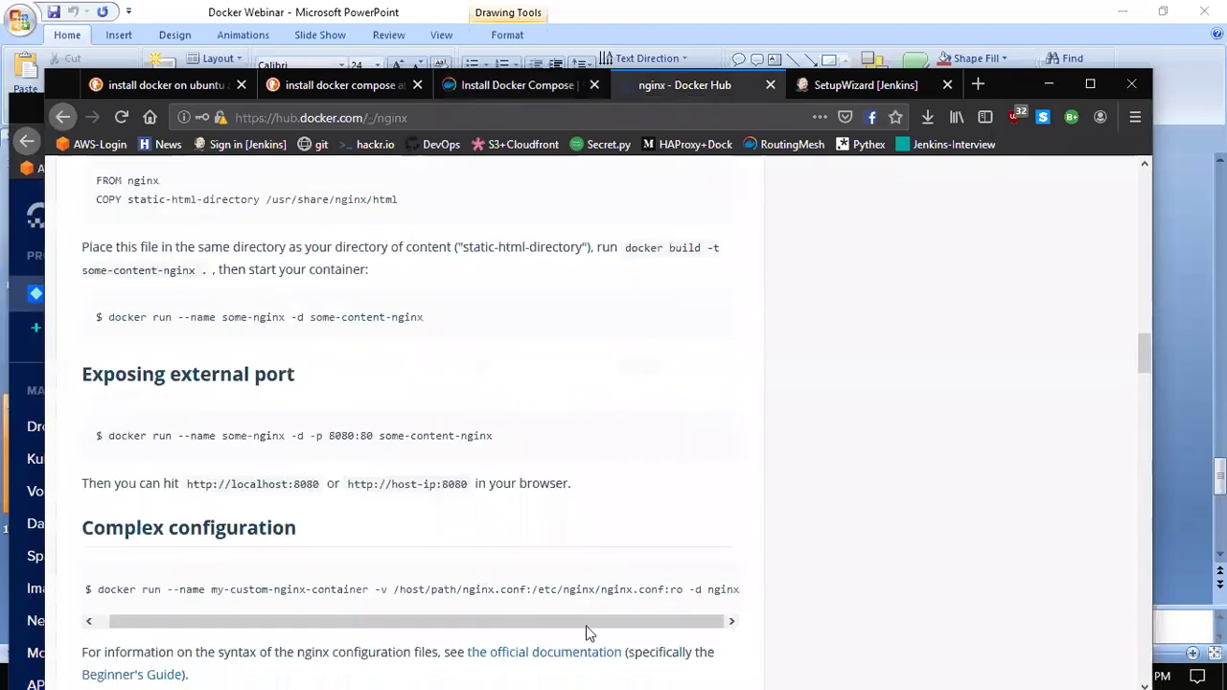
scroll(408, 561, "up", 3)
scroll(334, 573, "down", 3)
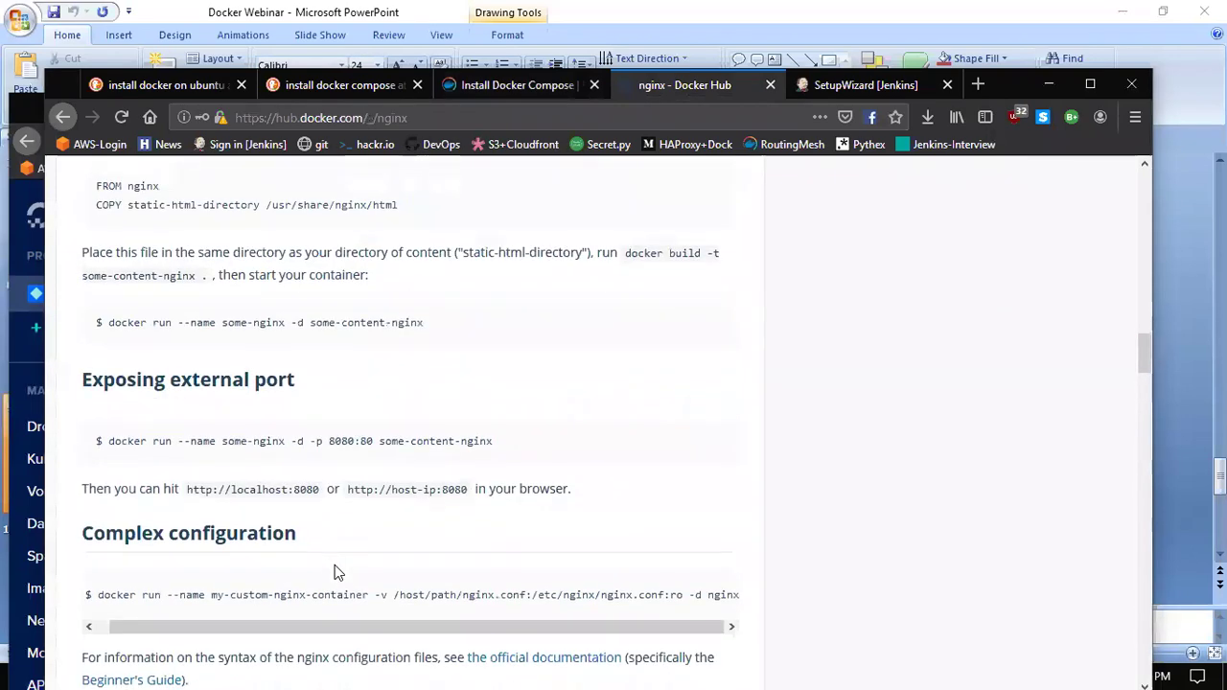
scroll(288, 498, "up", 4)
scroll(446, 452, "up", 1)
scroll(333, 525, "up", 3)
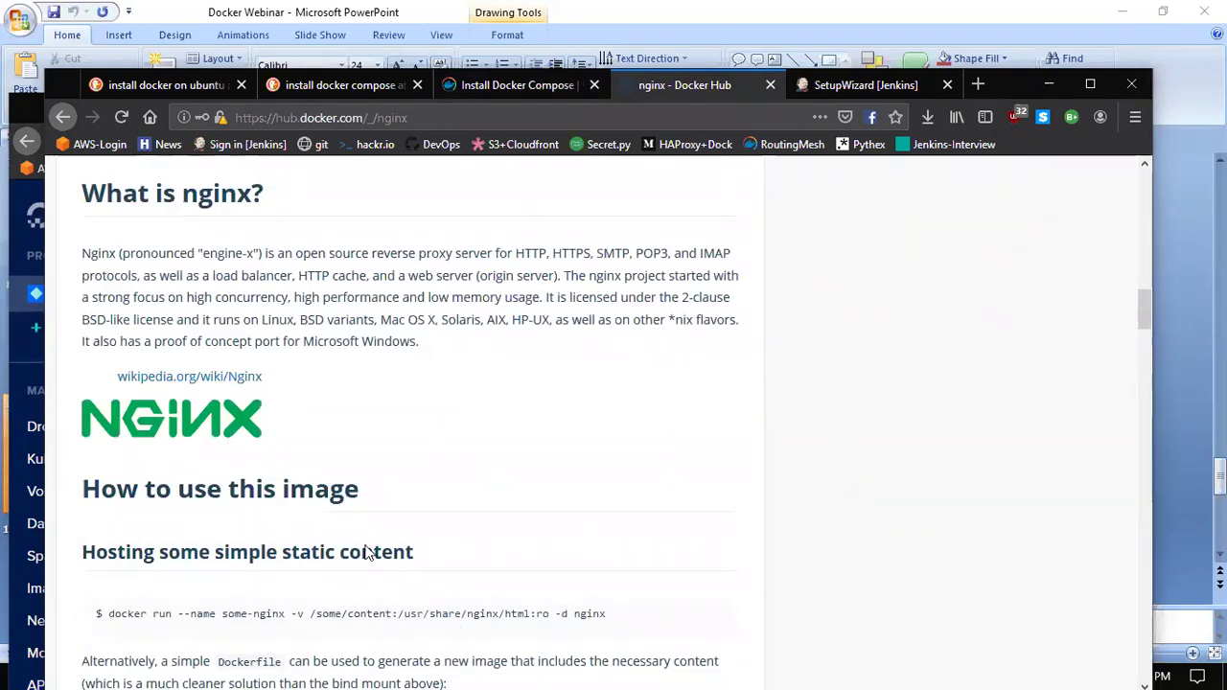
scroll(362, 509, "up", 15)
scroll(457, 500, "up", 2)
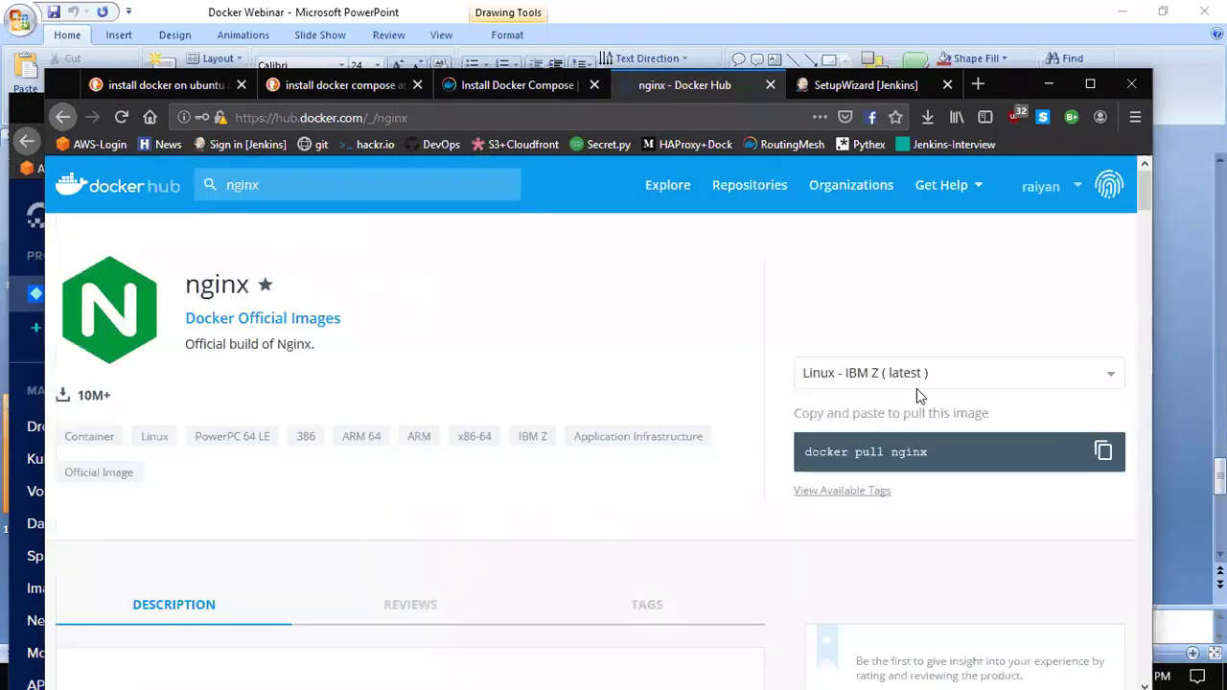
Search Docker Hub for 'jenkin', open jenkins/jenkins, and follow its documentation link
double_click(262, 192)
type("jenkin")
key("Return")
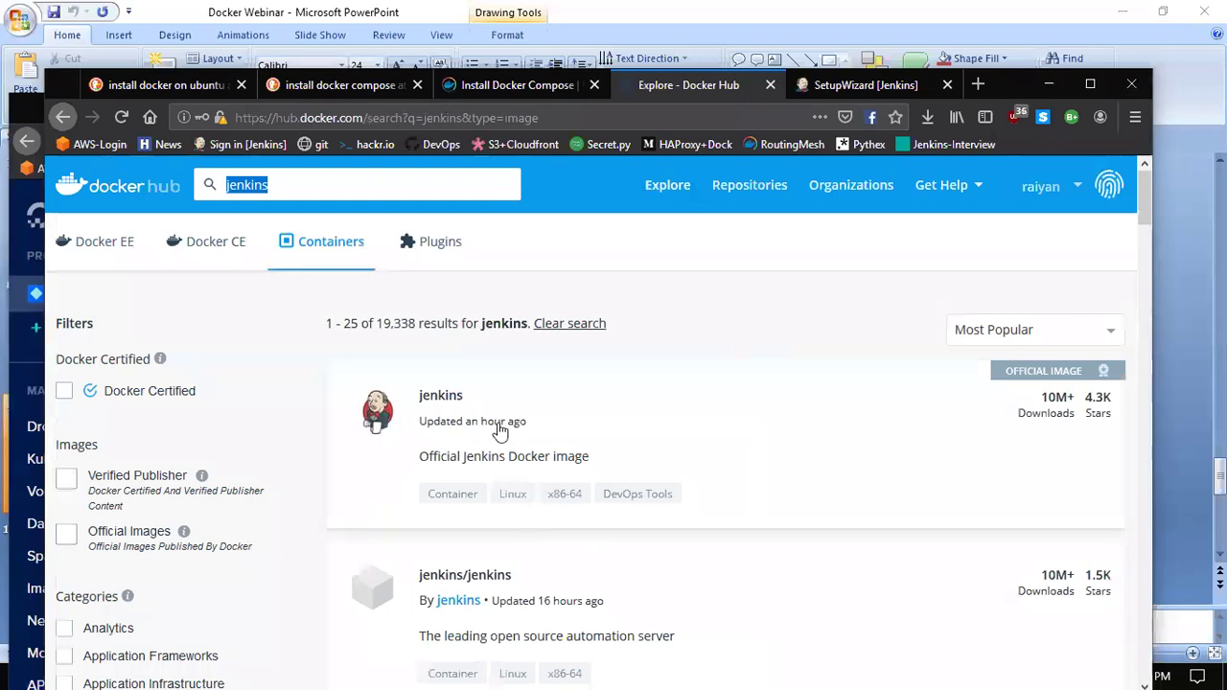
scroll(480, 507, "down", 2)
left_click(470, 394)
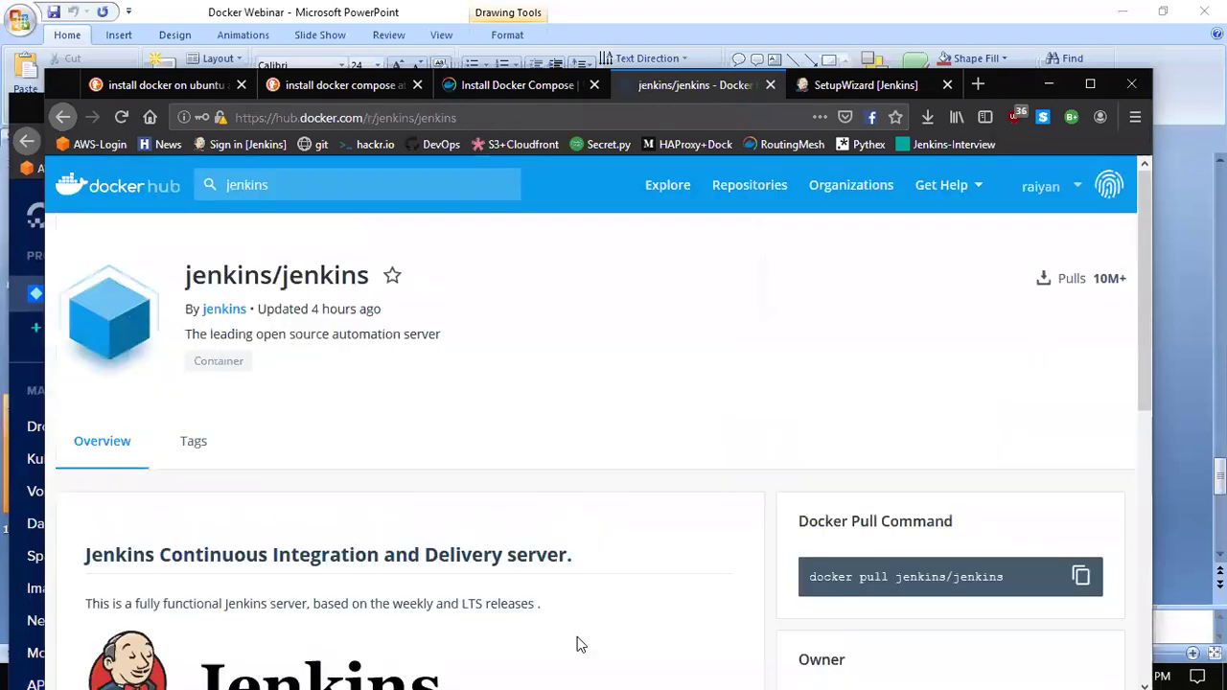
scroll(383, 439, "down", 5)
scroll(348, 432, "up", 4)
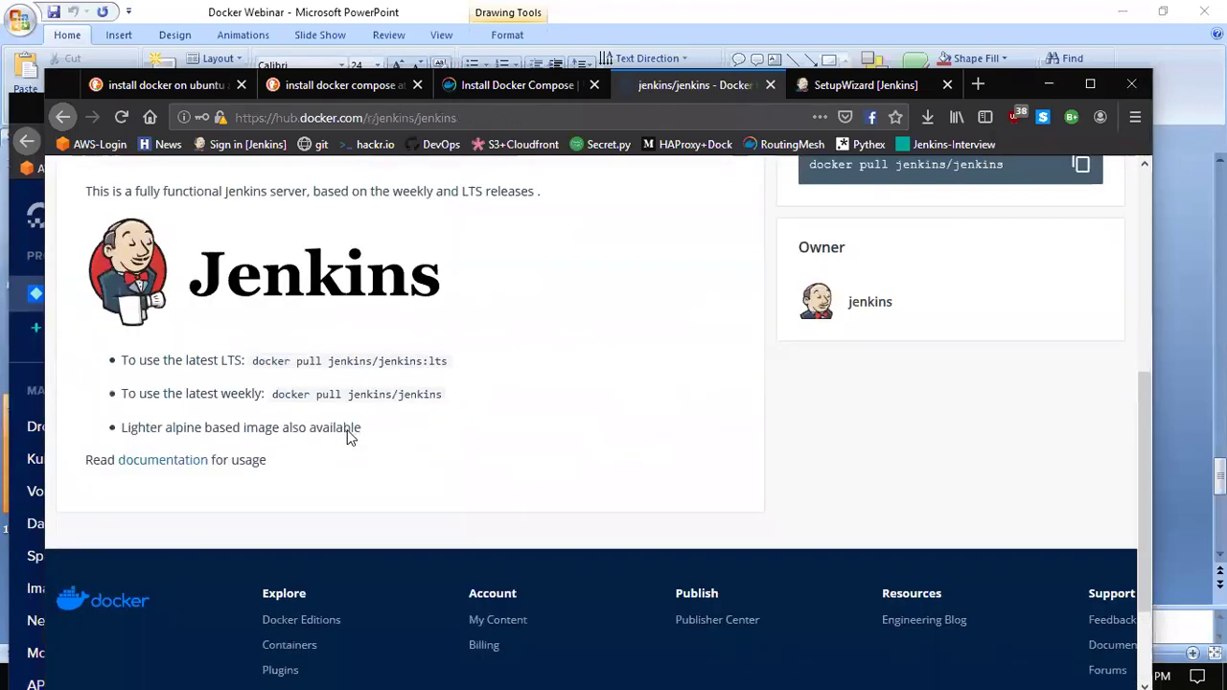
scroll(182, 441, "down", 3)
left_click(163, 414)
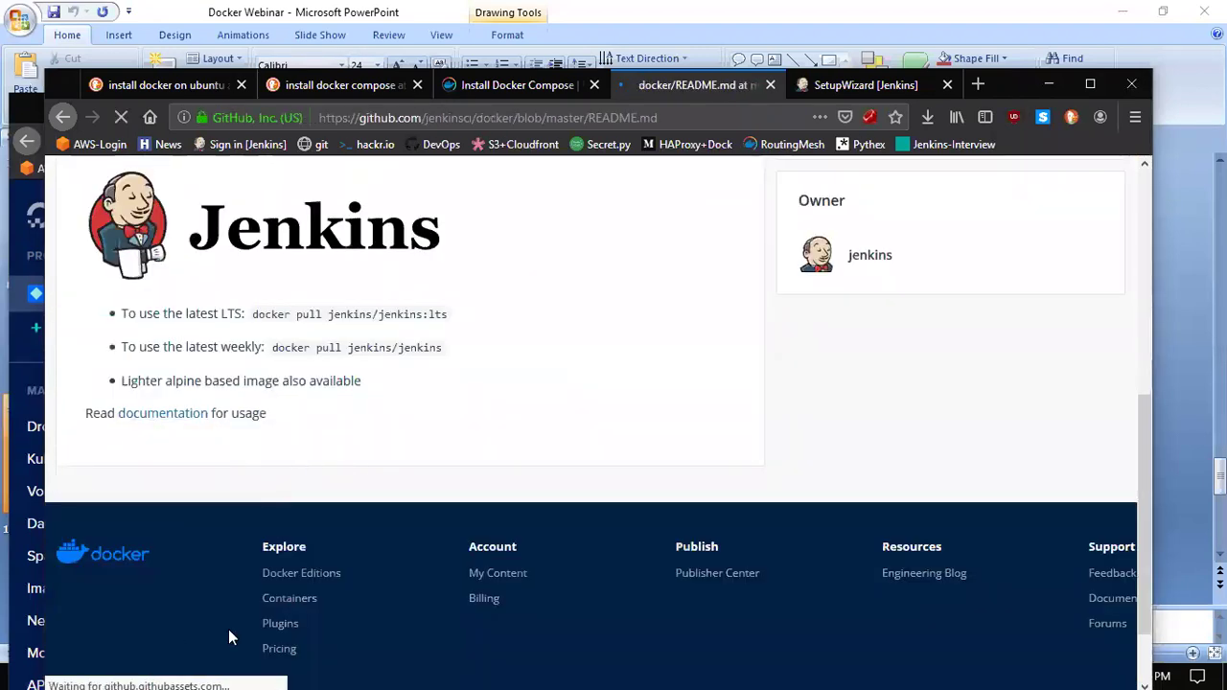
Find the README's volume example and copy /var/jenkins_home from its -v line
scroll(403, 544, "down", 4)
scroll(404, 545, "down", 7)
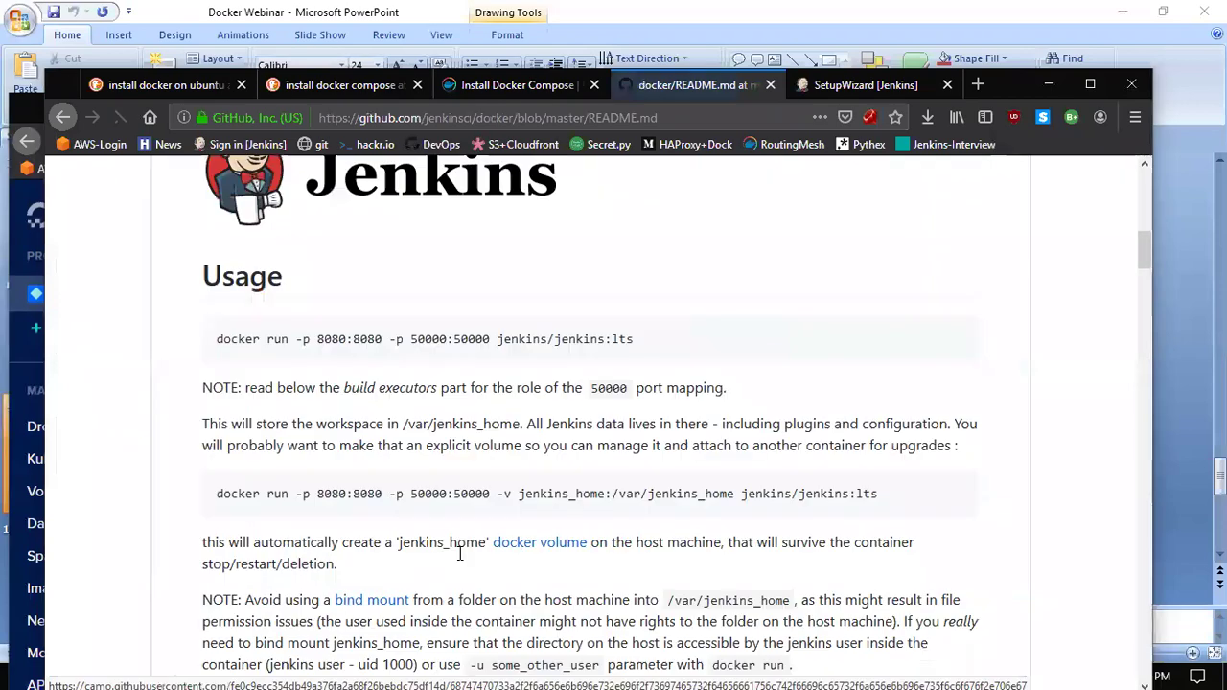
scroll(422, 576, "up", 3)
scroll(428, 505, "down", 1)
scroll(428, 505, "up", 4)
scroll(487, 534, "down", 7)
scroll(632, 401, "up", 4)
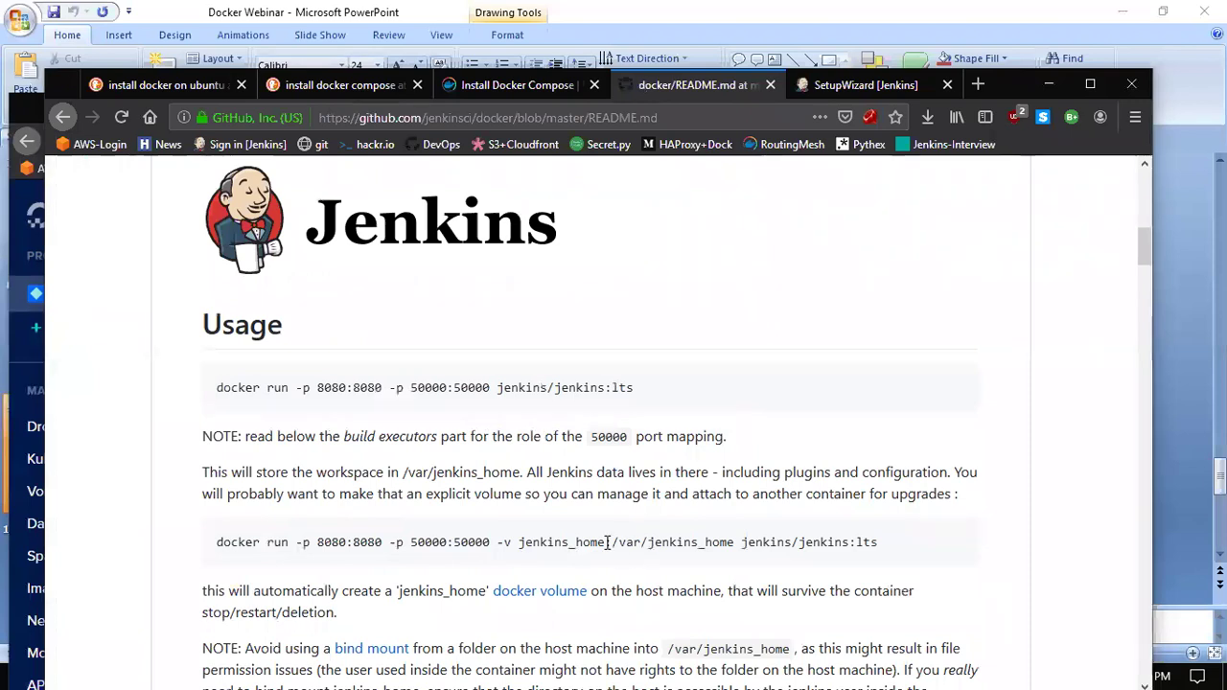
mouse_move(618, 544)
left_mouse_down()
mouse_move(721, 544)
mouse_move(615, 544)
left_mouse_up()
left_click(657, 544)
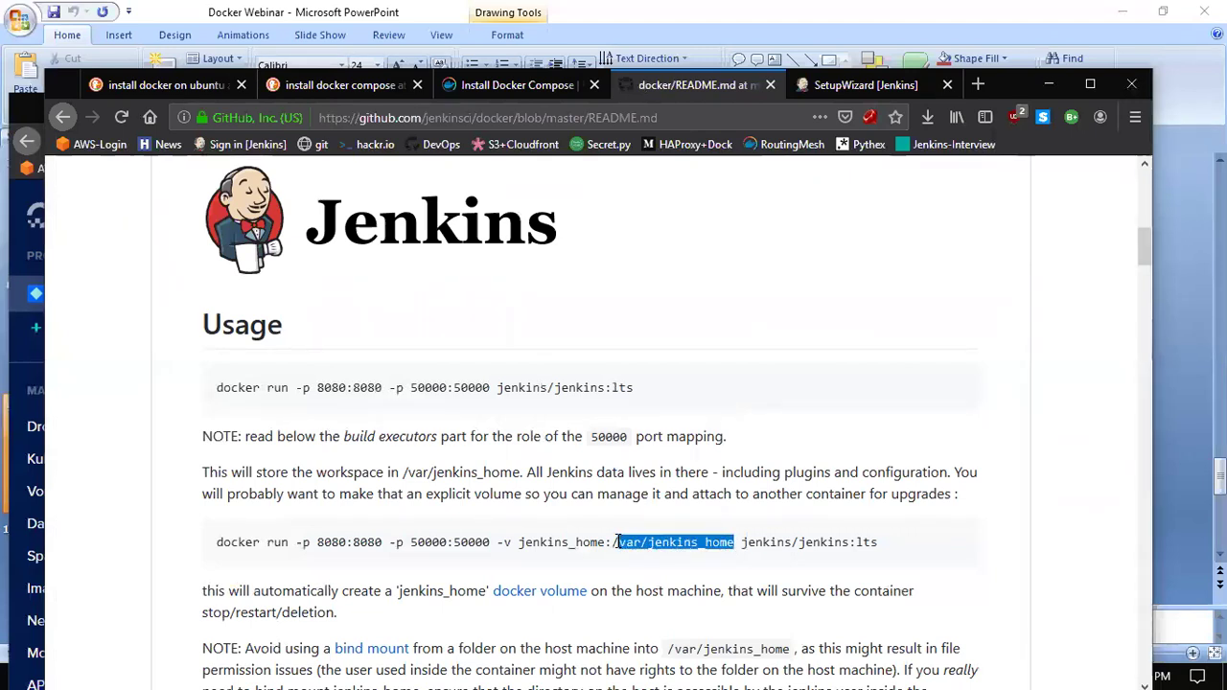
left_click(633, 556)
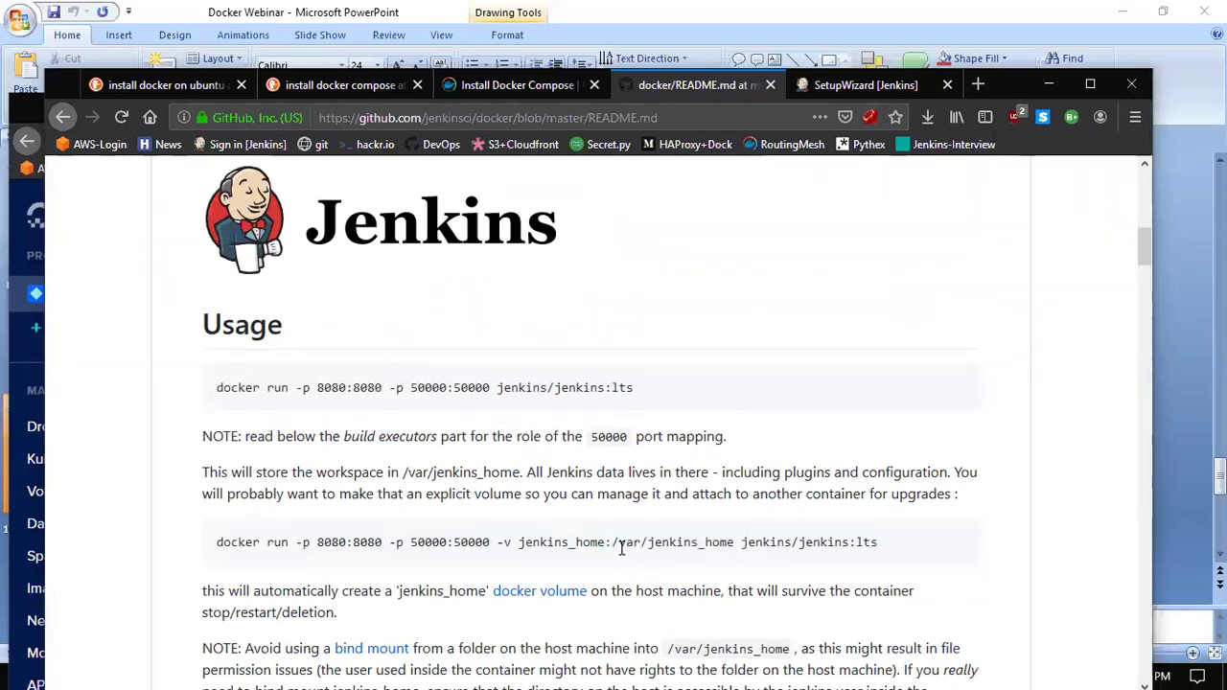
left_click_drag(614, 542, 726, 559)
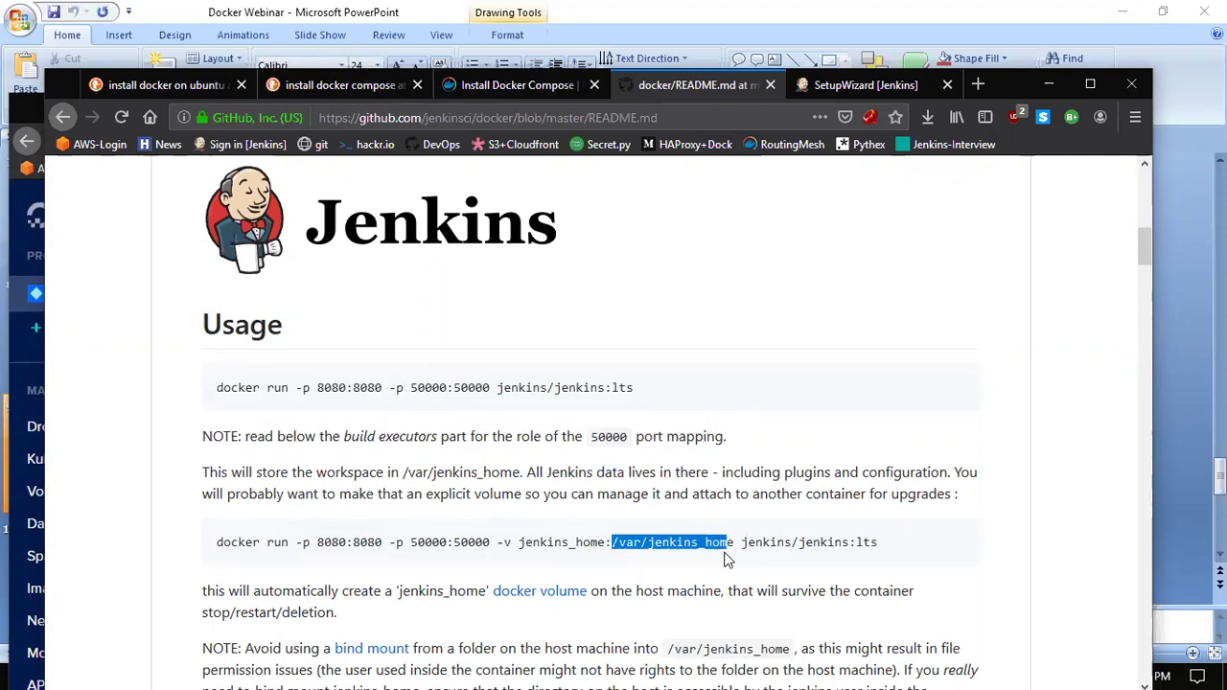
right_click(714, 545)
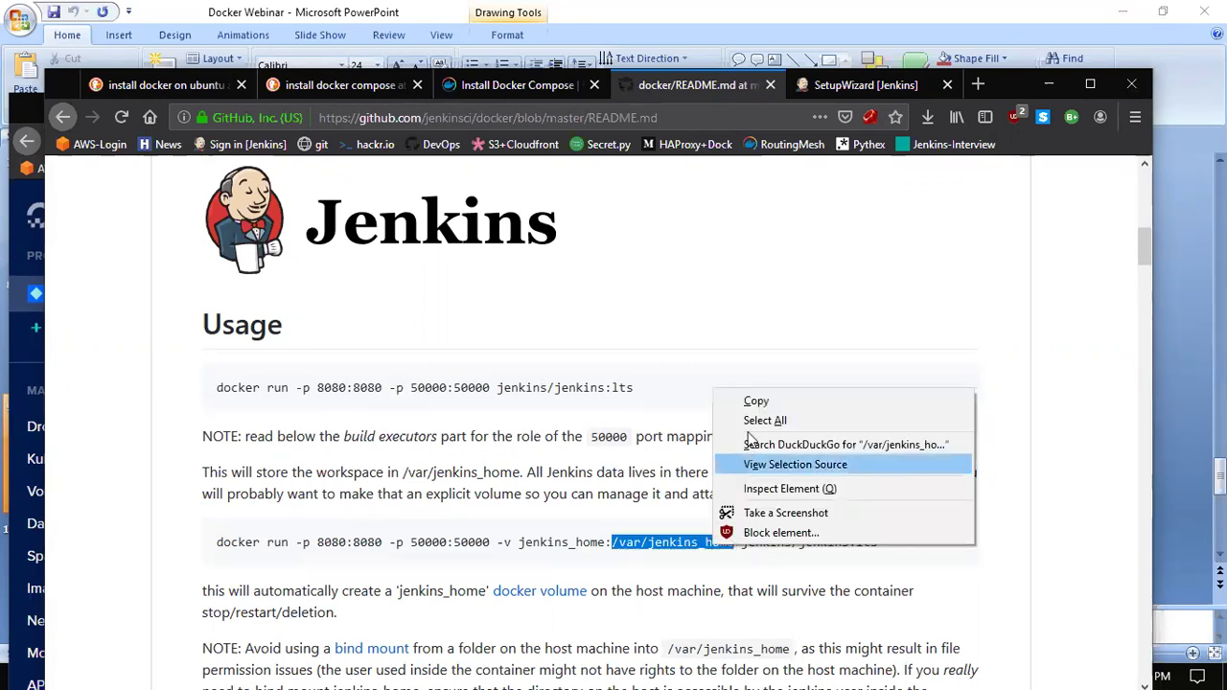
left_click(754, 403)
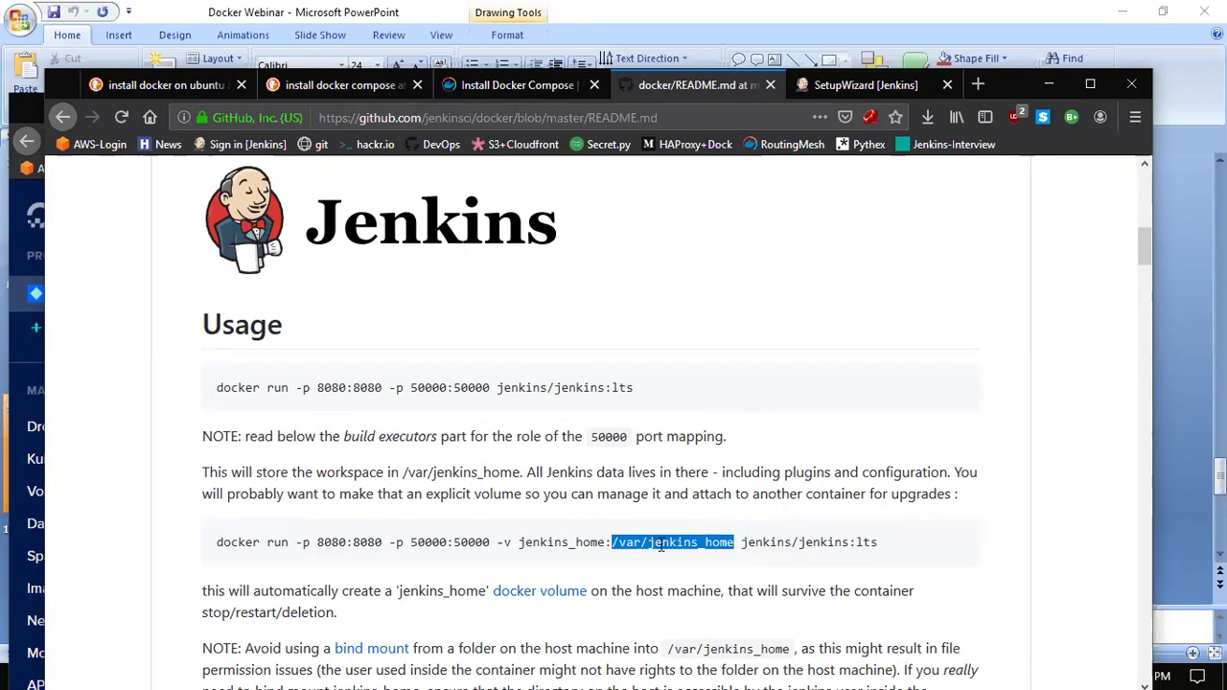
Reselect the /var/jenkins_home container path and copy it again
left_click_drag(743, 544, 520, 542)
double_click(521, 543)
left_click(523, 543)
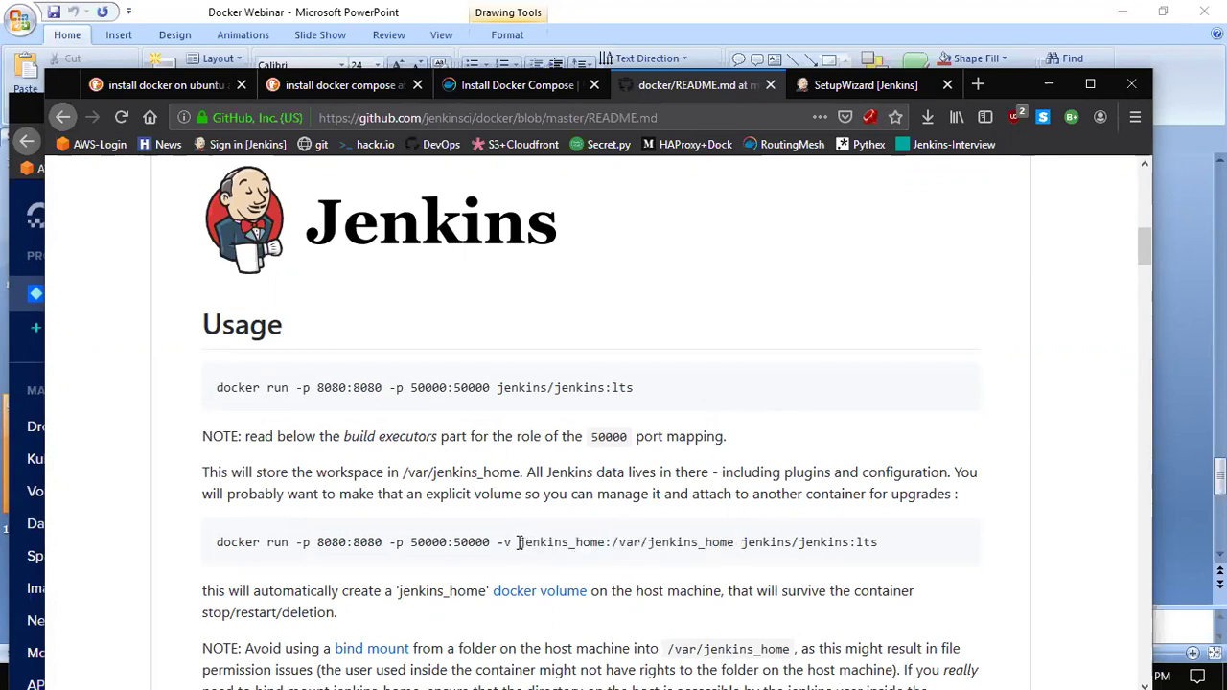
left_click_drag(523, 543, 612, 542)
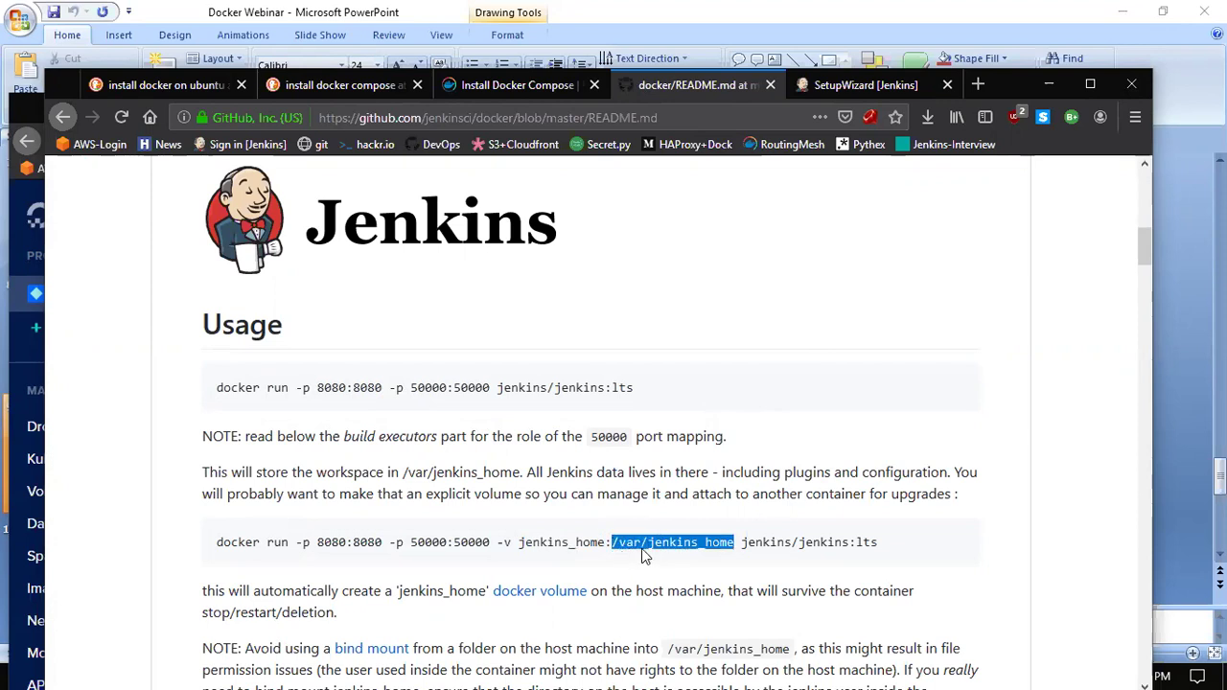
right_click(645, 544)
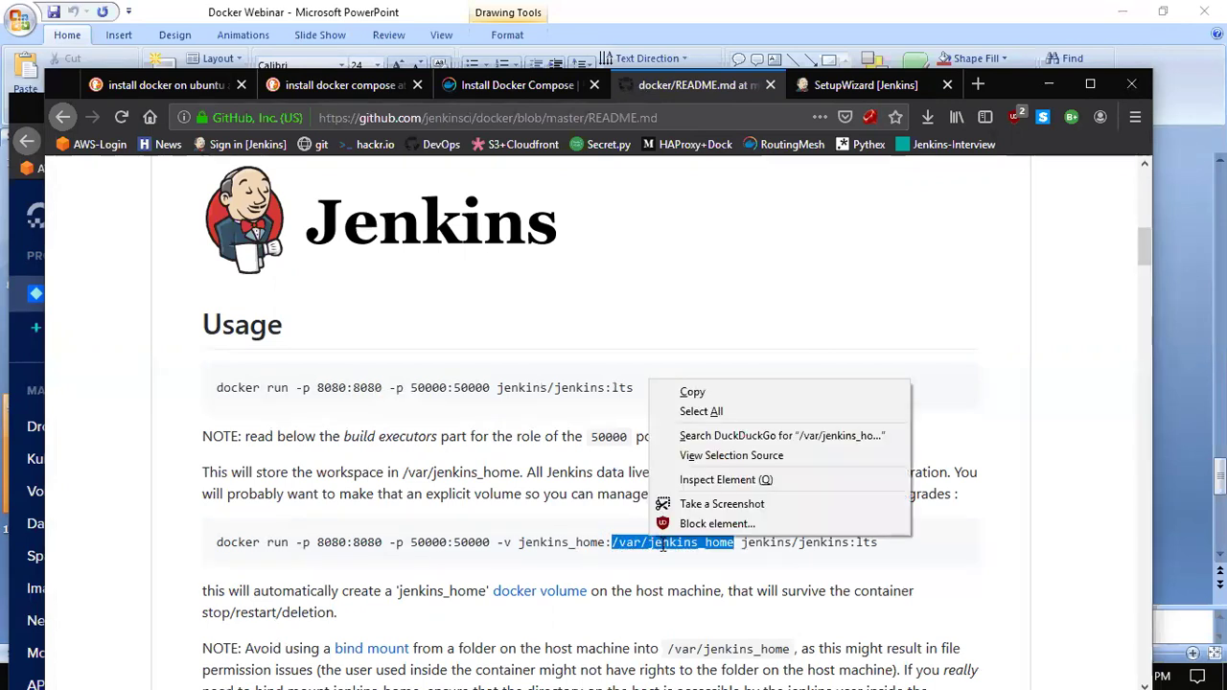
left_click(686, 389)
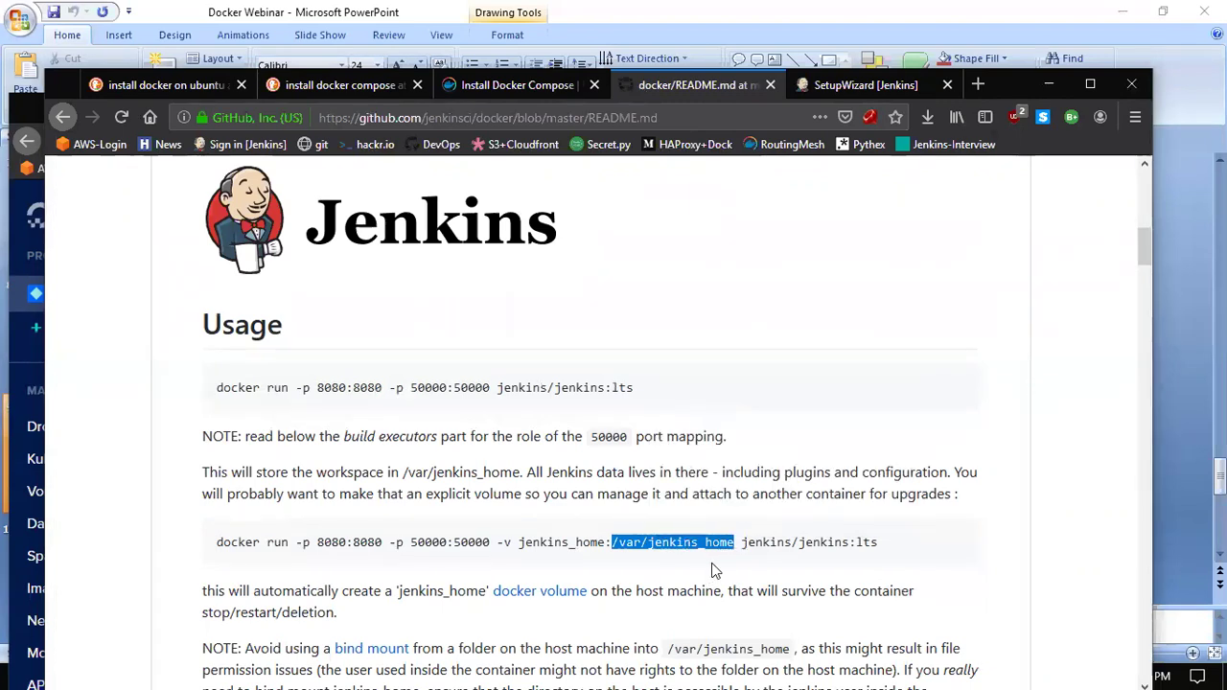
Check the Jenkins setup wizard's plugin progress, then return to Termius
left_click(1045, 88)
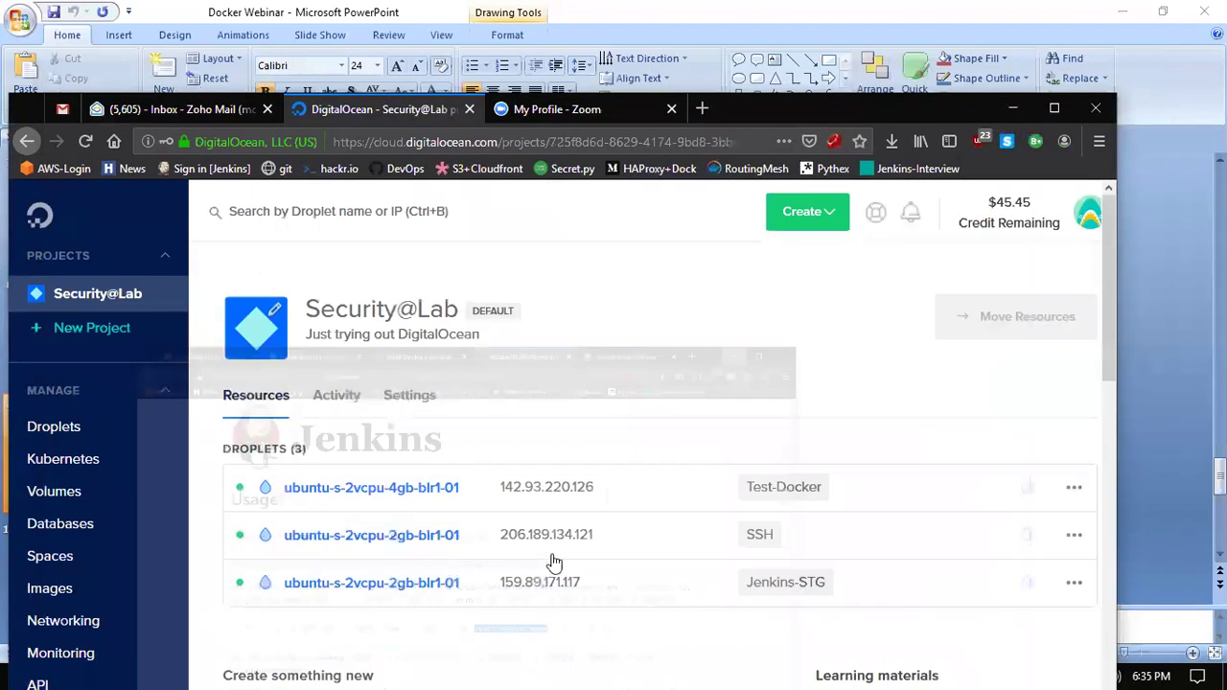
key("alt+Tab")
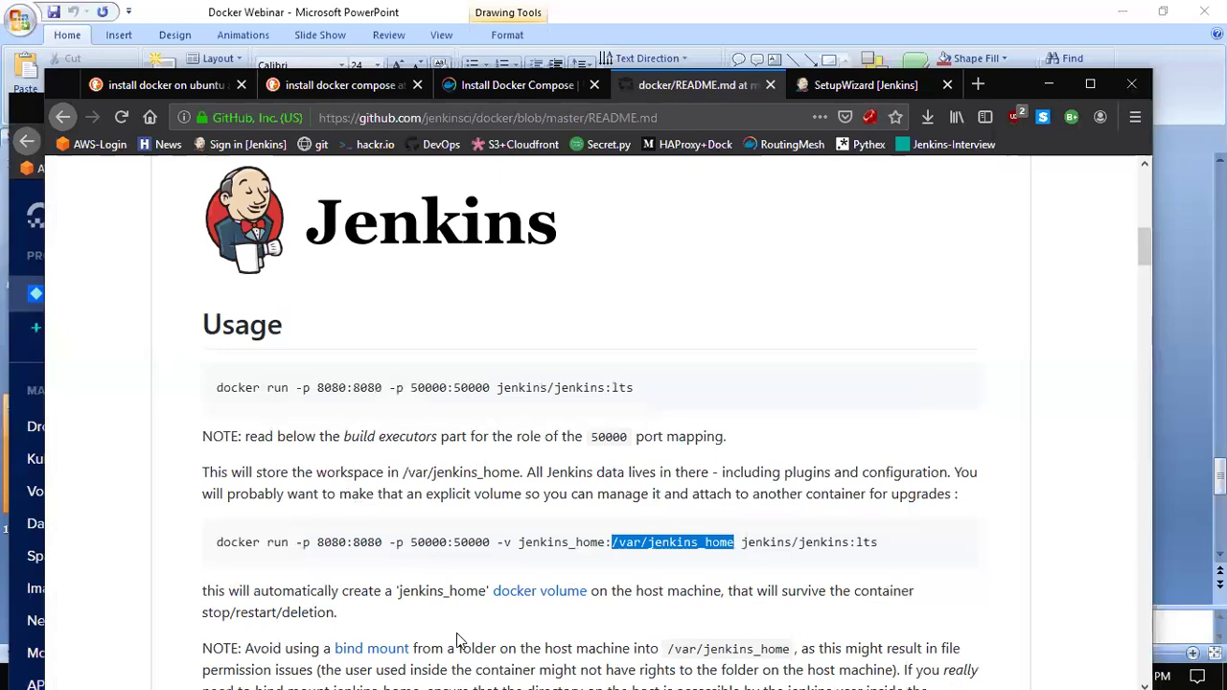
key("alt+Tab")
key("alt+Tab")
key("alt+Tab")
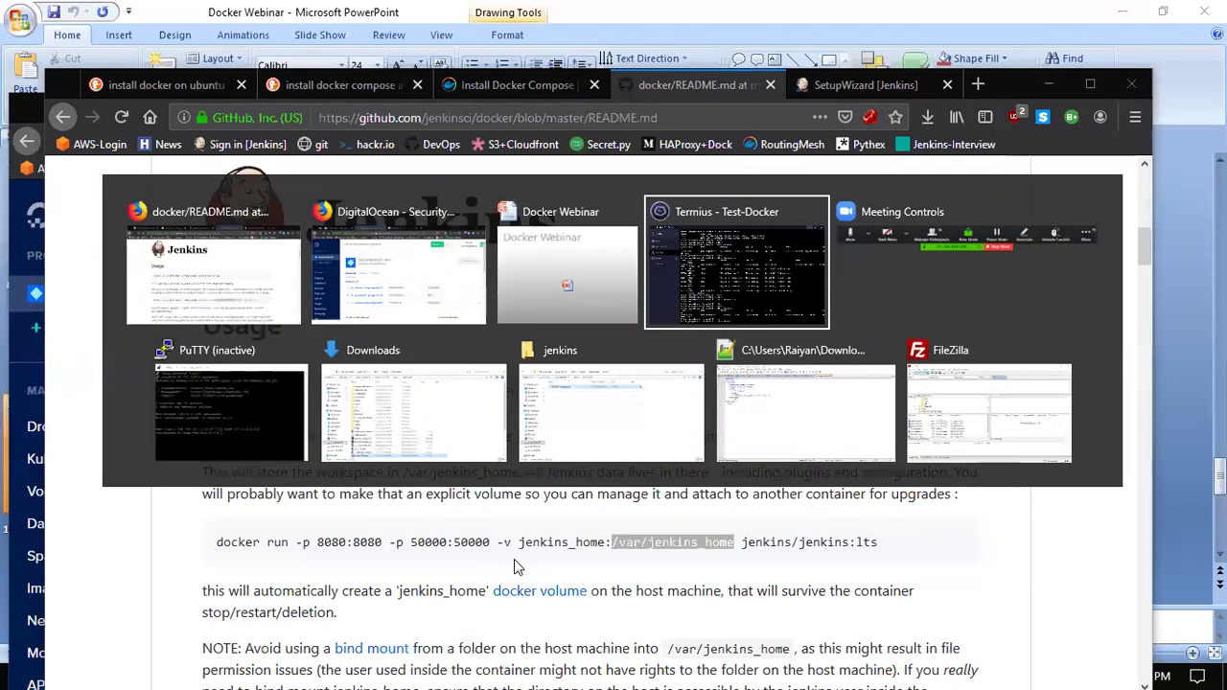
left_click(272, 299)
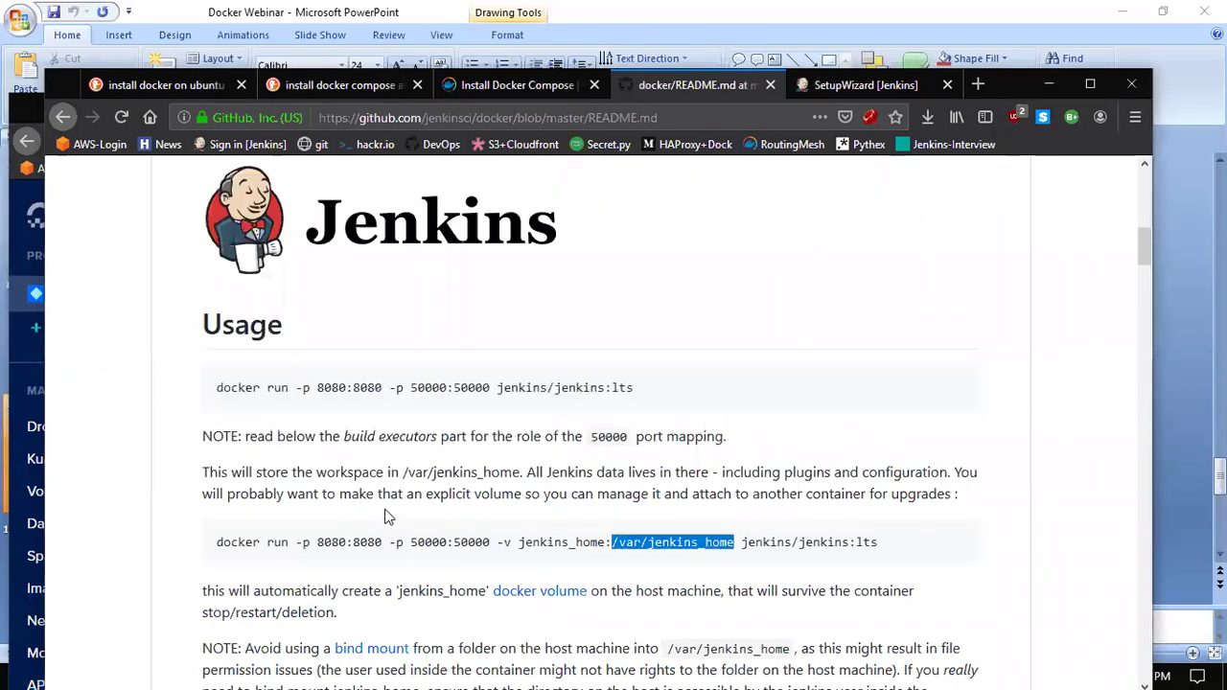
left_click(876, 93)
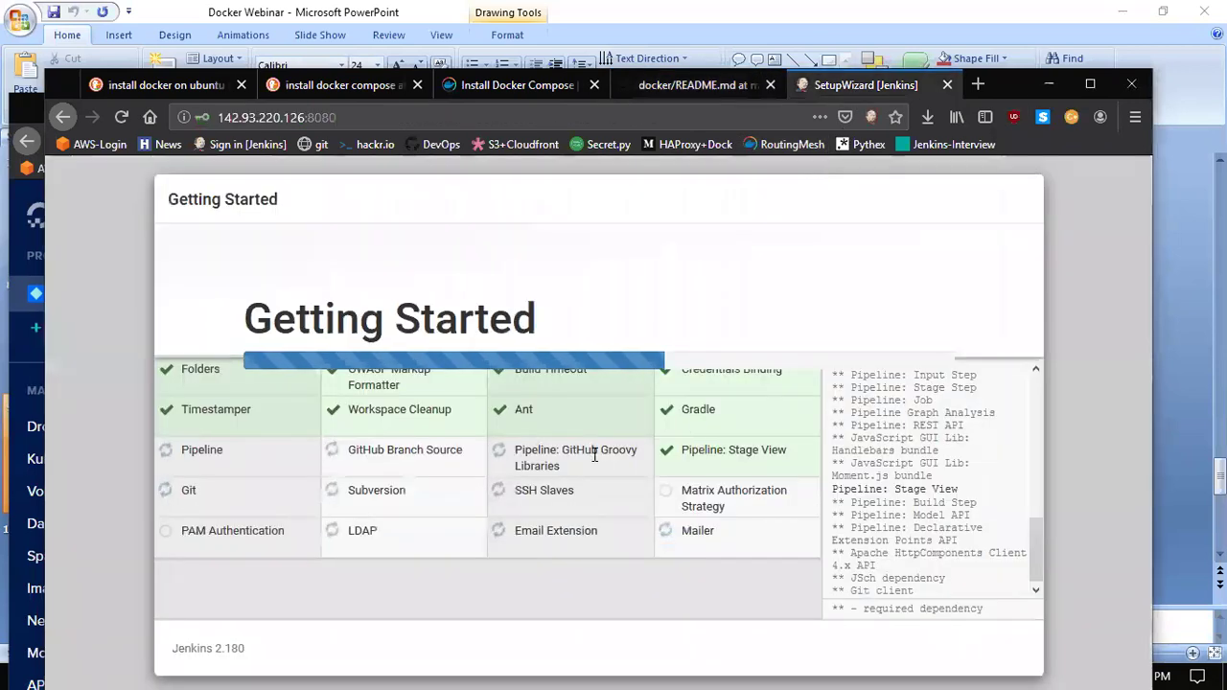
key("alt+Tab")
key("alt+Tab")
key("alt+Tab")
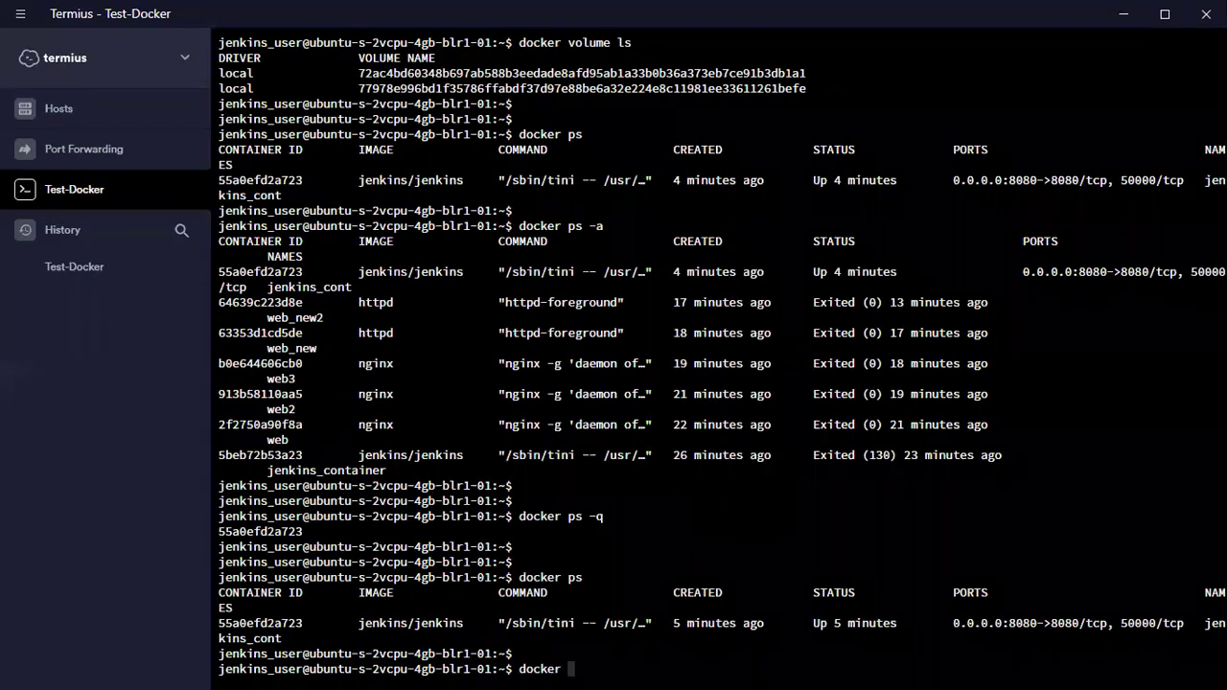
Clear the prompt and type docker run -d --name jenkins_volume -p
key("BackSpace")
key("BackSpace")
key("BackSpace")
key("BackSpace")
key("BackSpace")
key("BackSpace")
key("BackSpace")
key("Return")
key("Return")
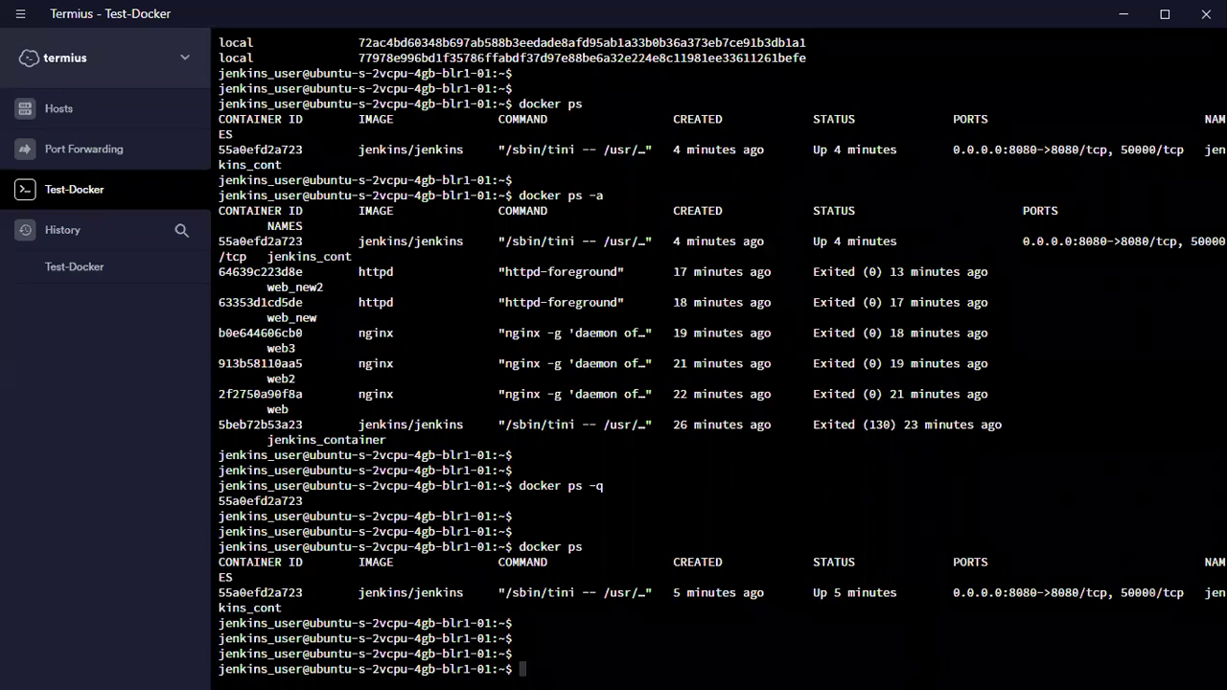
key("Return")
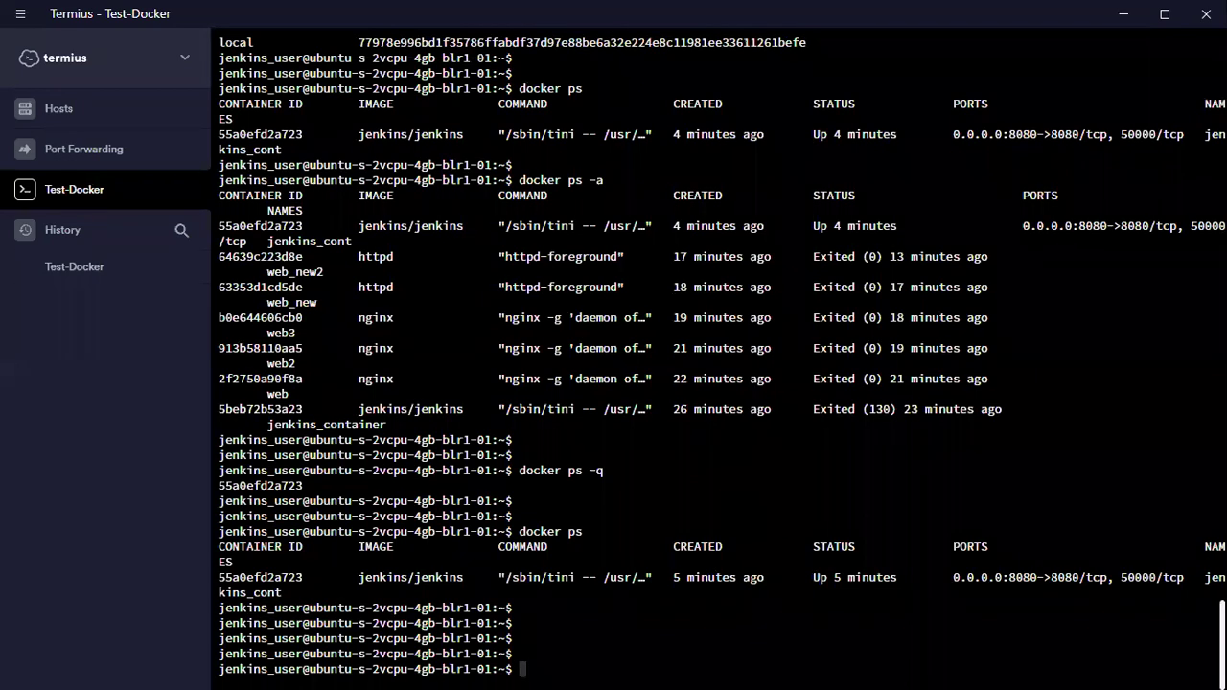
type("docker ")
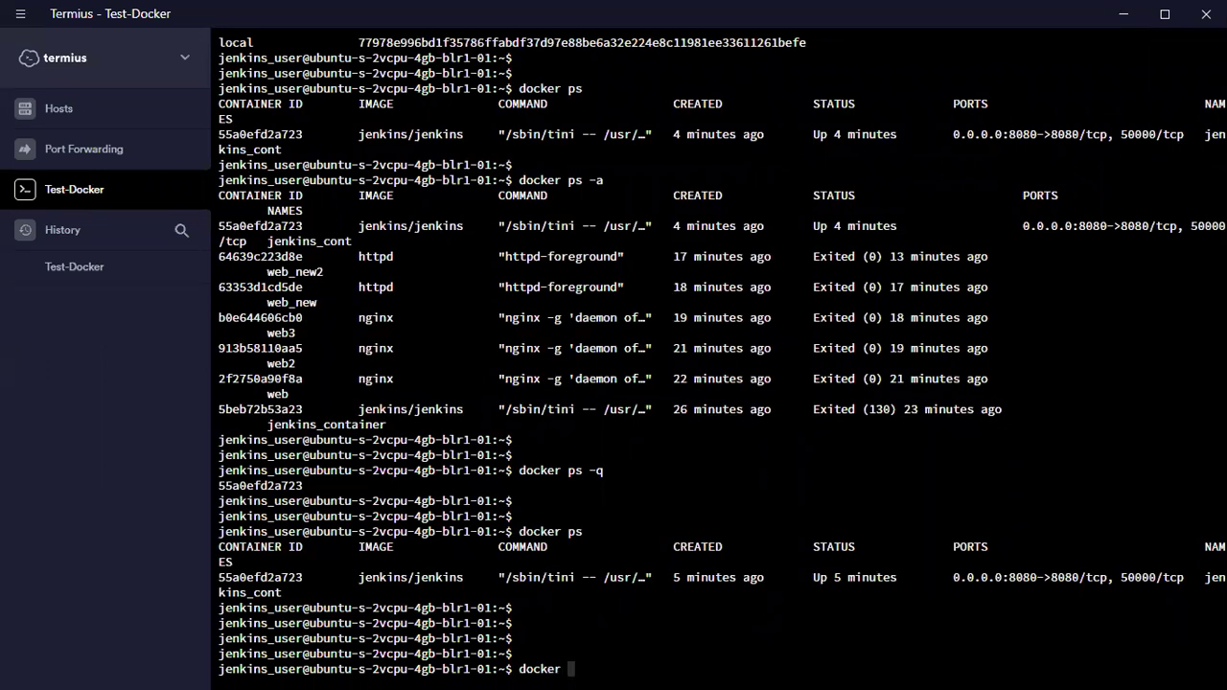
type("run -d --name jenkins")
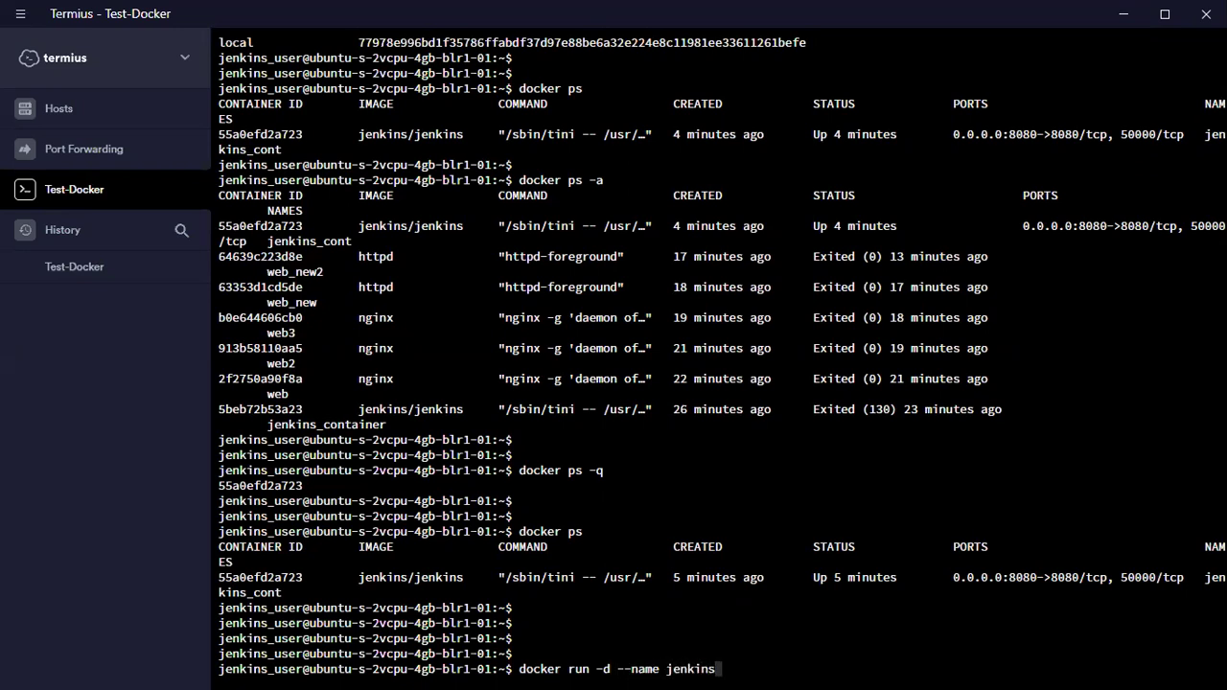
type("_volume")
type("-p")
Highlight the running container's 0.0.0.0:8080 port binding for reference
double_click(1024, 577)
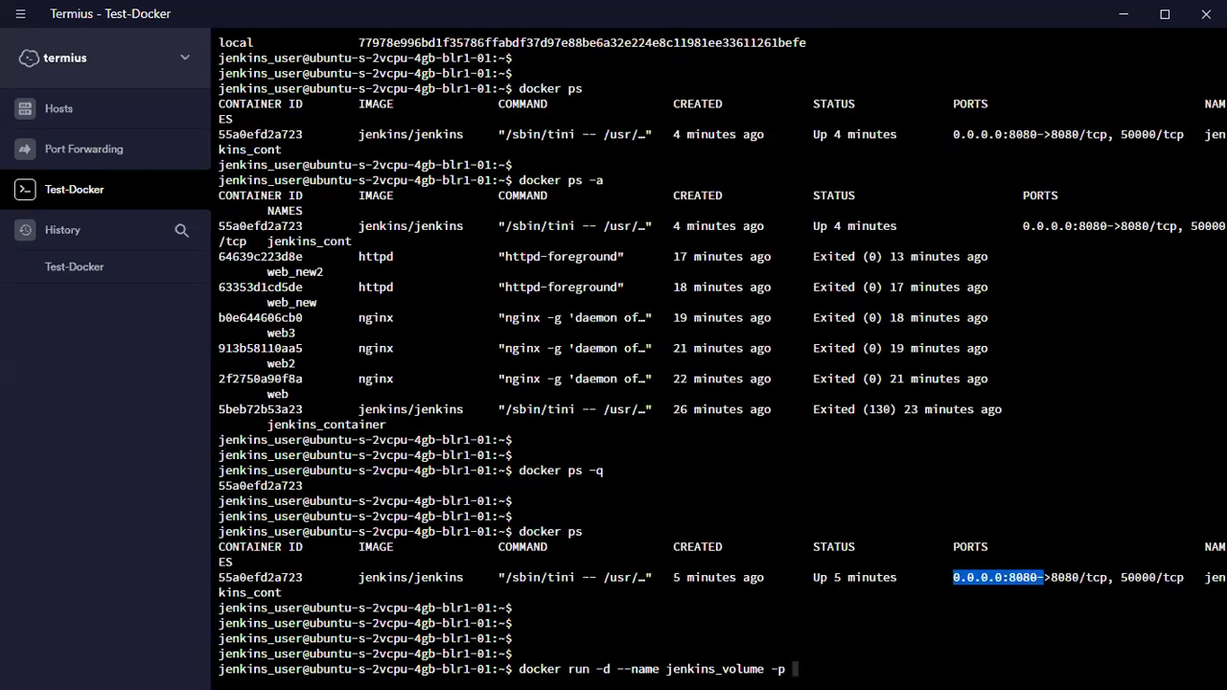
double_click(1023, 577)
left_click(1024, 577)
double_click(1024, 577)
left_click_drag(1038, 577, 953, 577)
left_click(1023, 578)
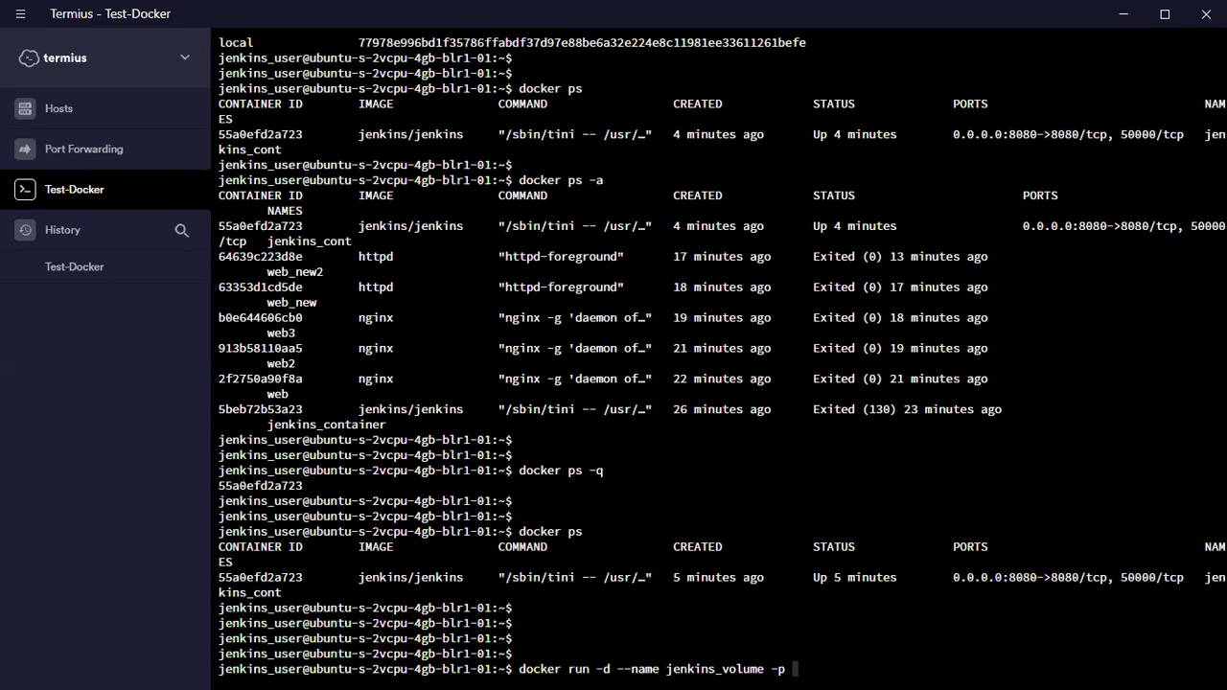
left_click_drag(1045, 577, 952, 577)
left_click(1024, 577)
Add the 8888:8080 port mapping and select the jenkins/jenkins image name
type("8888")
key("BackSpace")
type(":8080")
double_click(425, 578)
left_click_drag(357, 577, 464, 577)
Paste jenkins/jenkins into the command and insert -v before the image name
key("ctrl+shift+v")
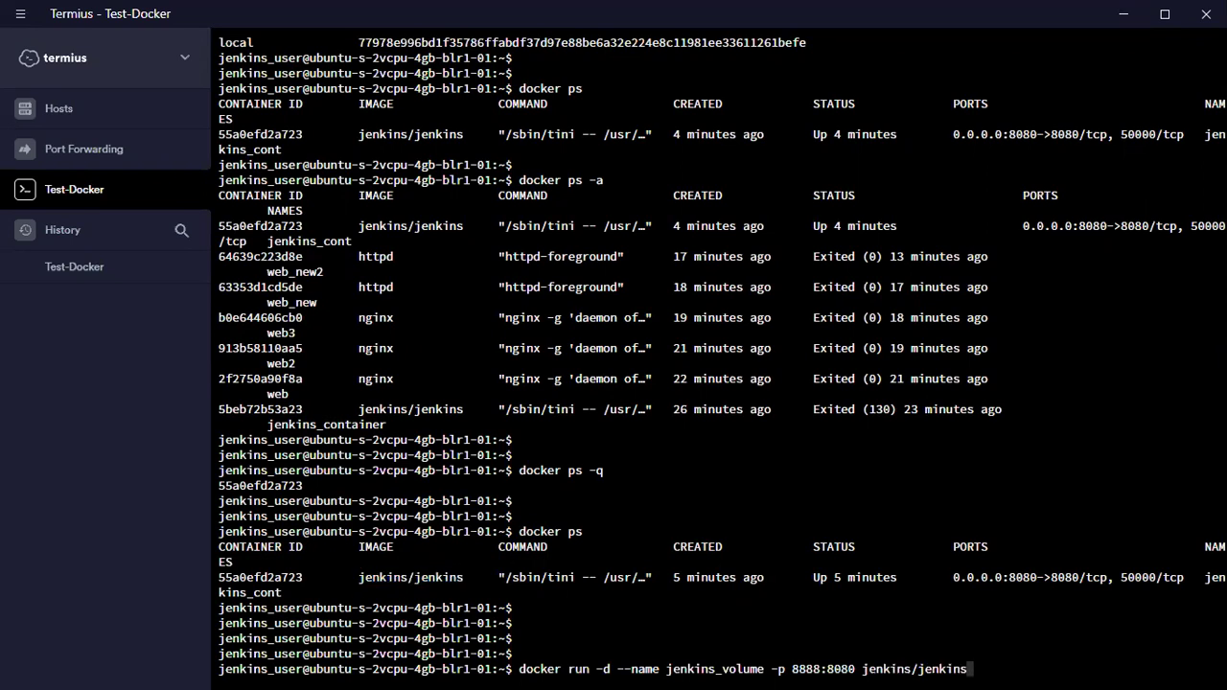
key("Left")
key("Left")
key("Left")
key("Left")
key("Left")
key("Left")
key("Left")
key("Left")
key("Left")
key("Left")
key("Left")
key("Left")
key("Left")
key("Left")
key("Left")
key("Left")
key("Left")
key("Right")
key("Right")
type("-v")
key("Left")
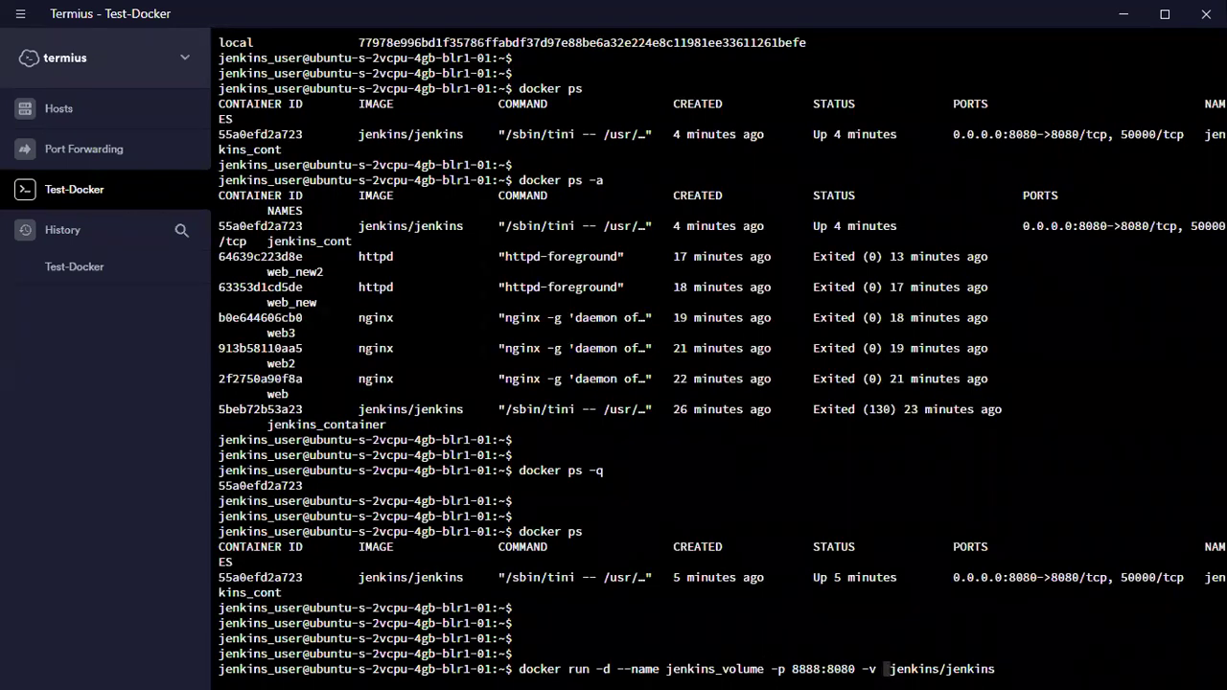
Enter myvol as the volume name after -v, fixing the mistyped name and spacing
double_click(715, 669)
key("ctrl+c")
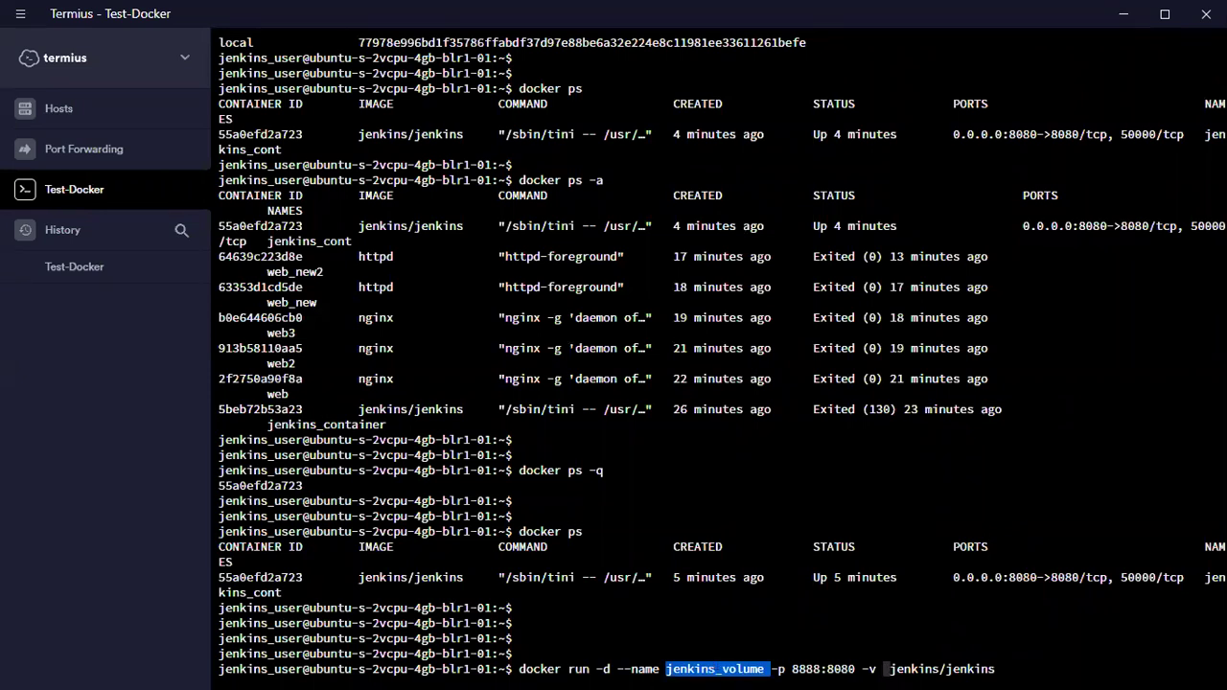
left_click(881, 669)
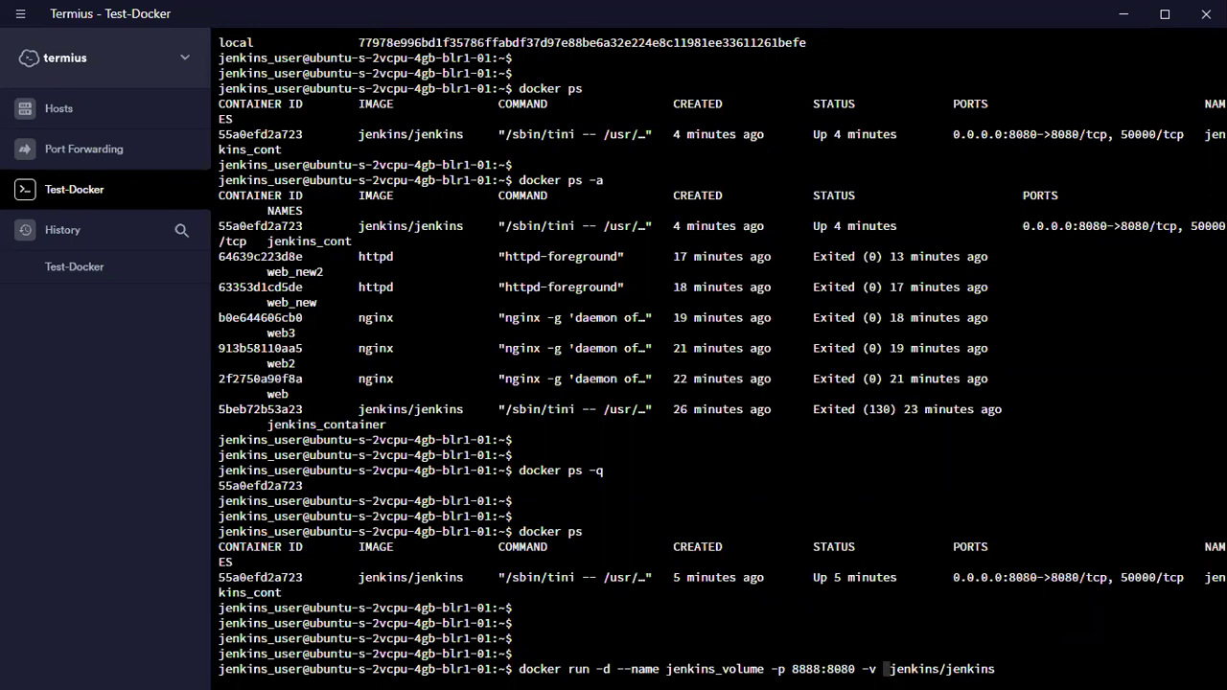
type("jenkins")
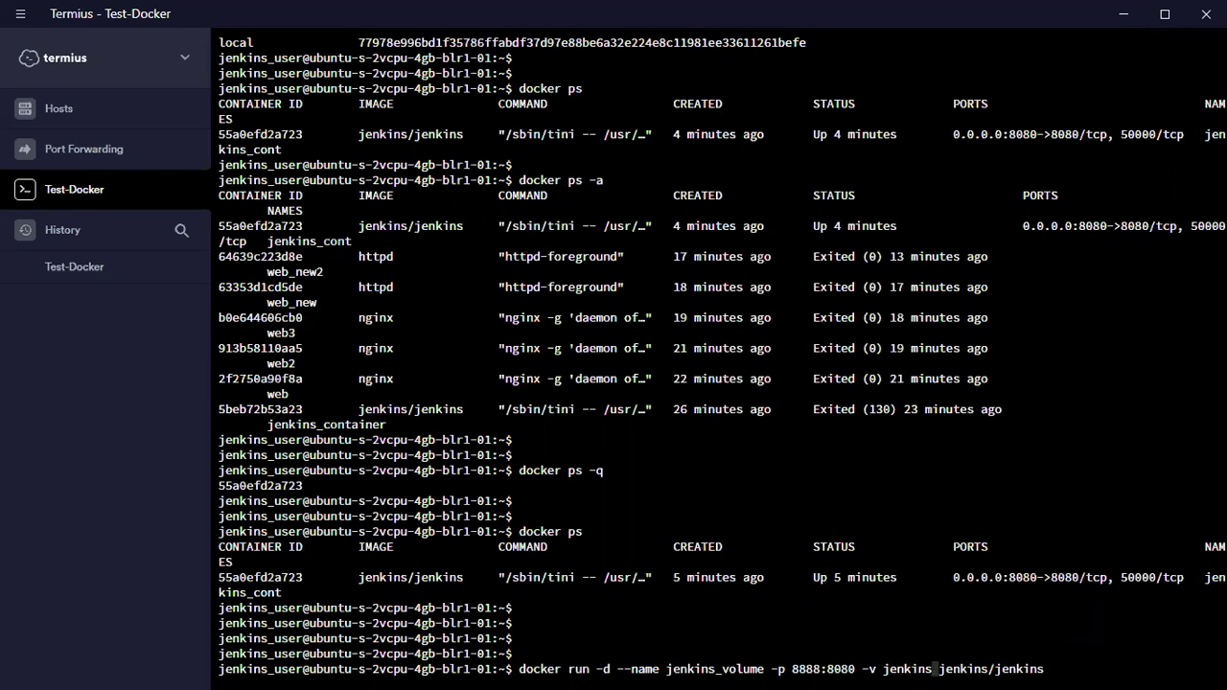
key("BackSpace")
key("BackSpace")
key("BackSpace")
key("BackSpace")
key("BackSpace")
key("BackSpace")
key("BackSpace")
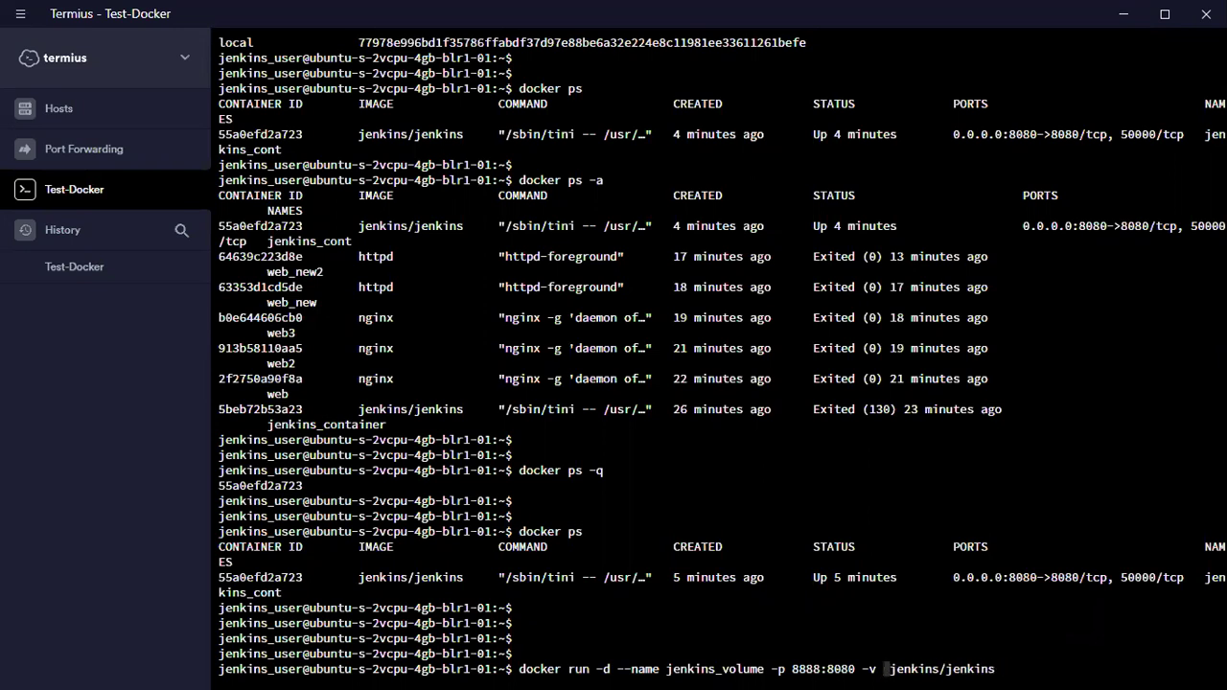
type("myvol")
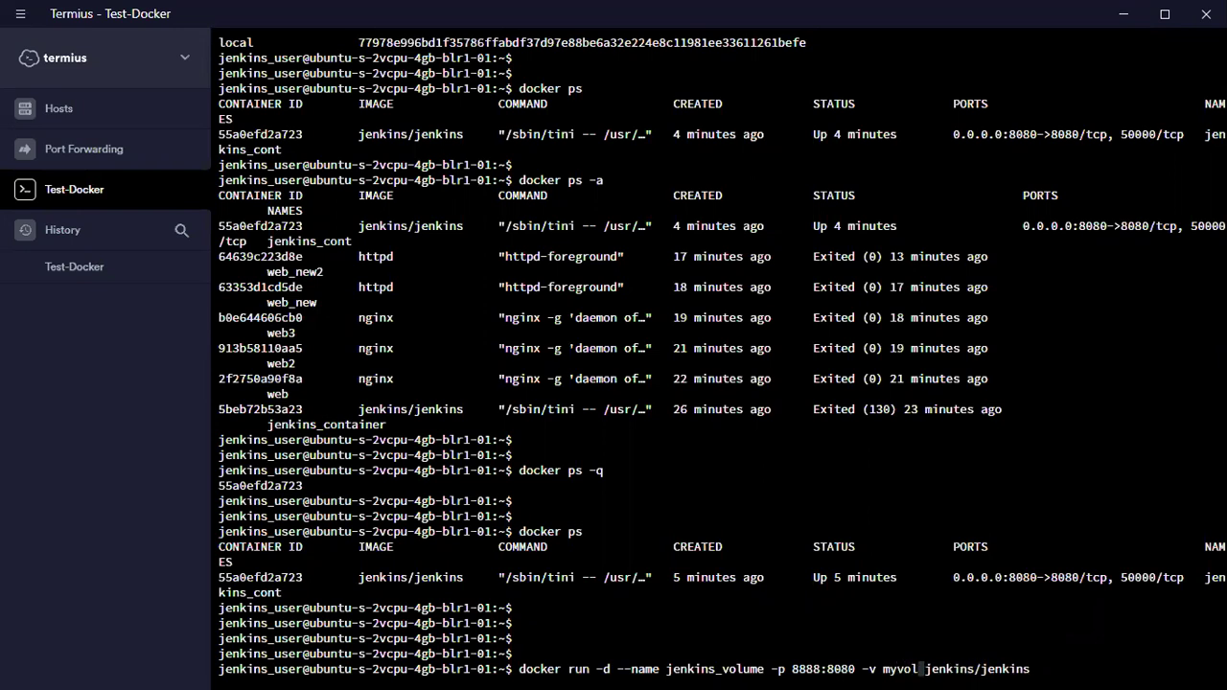
key("BackSpace")
key("Left")
key("Left")
key("Left")
key("Right")
key("Right")
key("Right")
key("Right")
key("Right")
key("Right")
key("Right")
key("Right")
key("Right")
key("Right")
key("Left")
key("Left")
key("Left")
key("Left")
key("Left")
key("Left")
key("Left")
key("Left")
Complete the mount as -v myvol:/var/jenkins_home using the path copied from the README
type(":")
left_click(1124, 14)
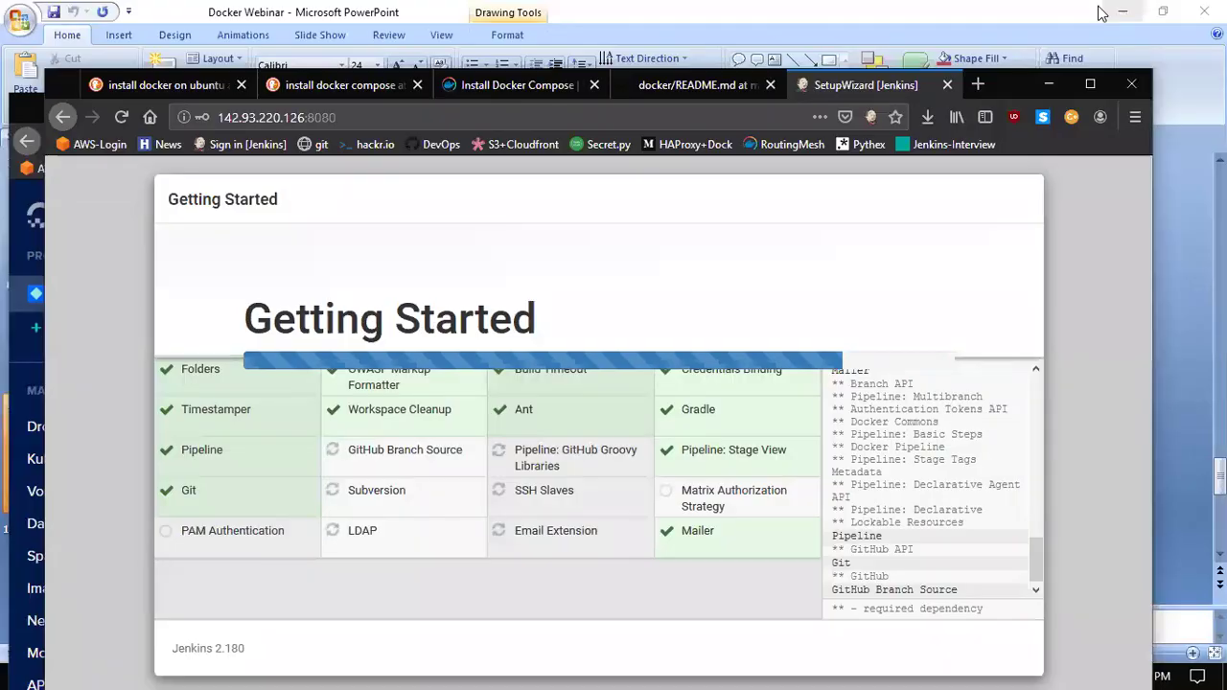
left_click(678, 91)
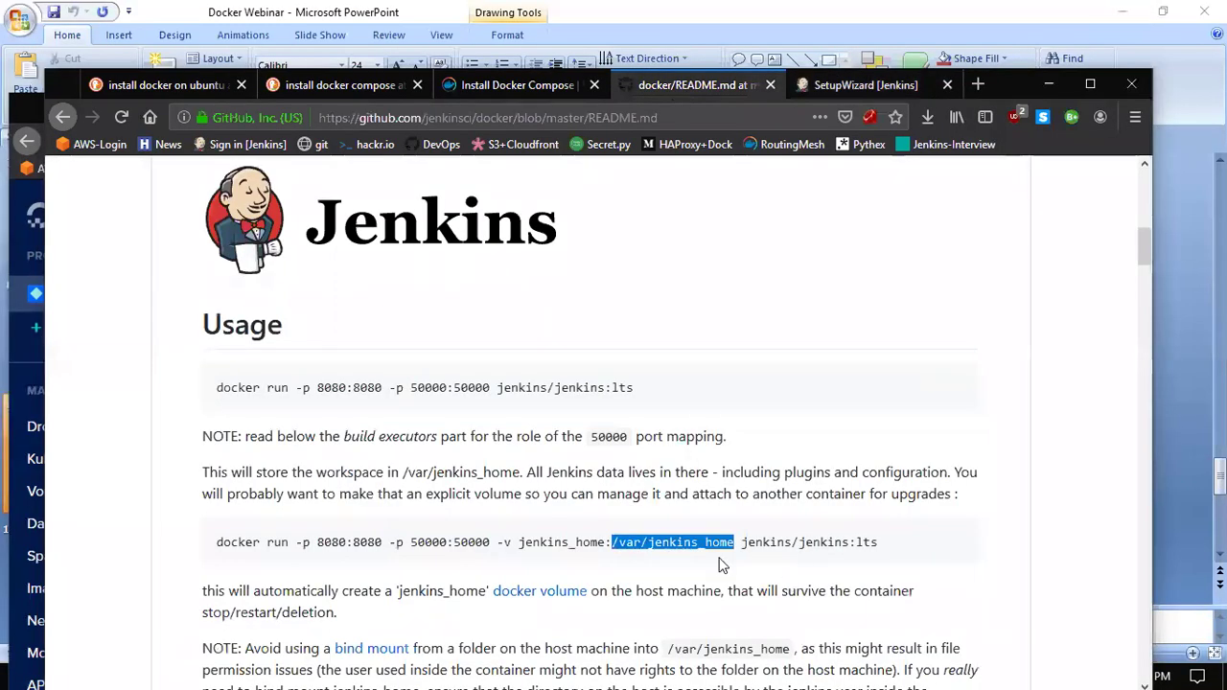
right_click(670, 535)
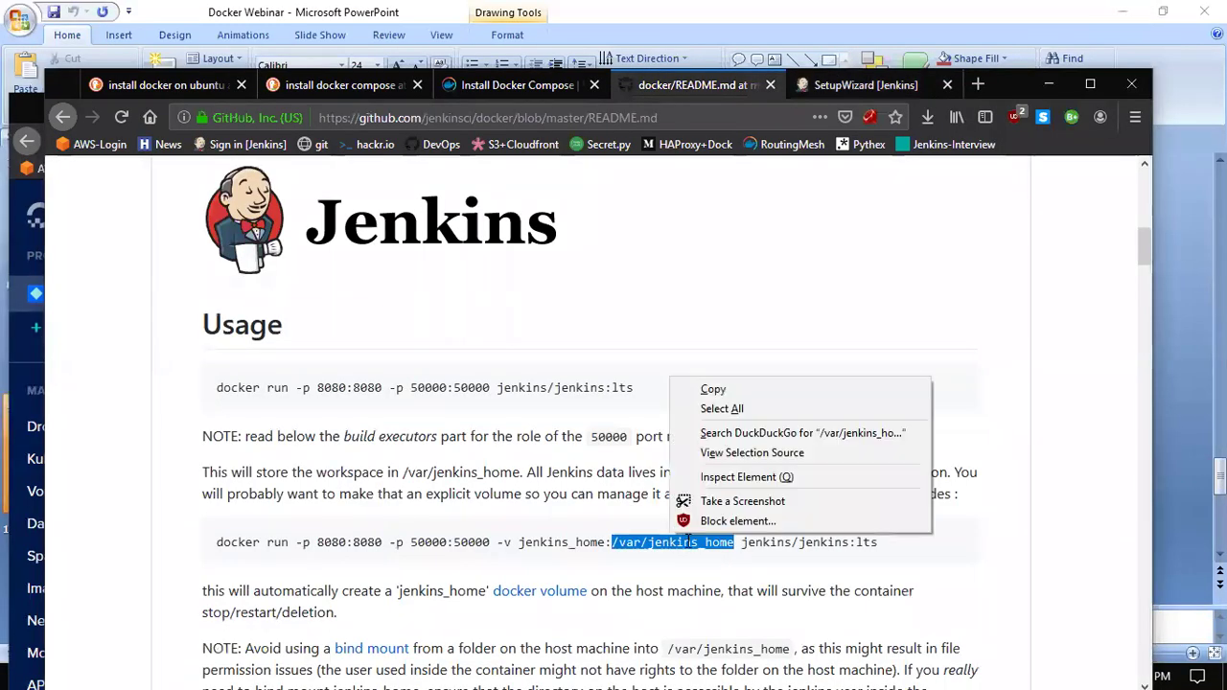
left_click(713, 390)
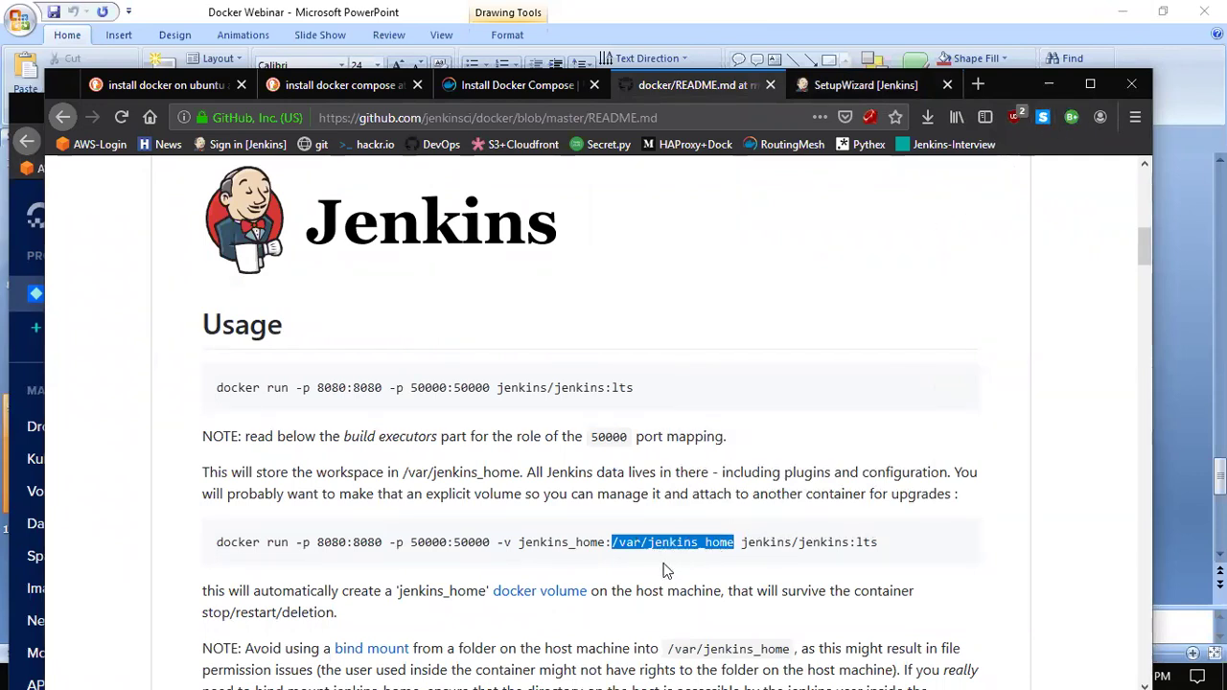
key("alt+Tab")
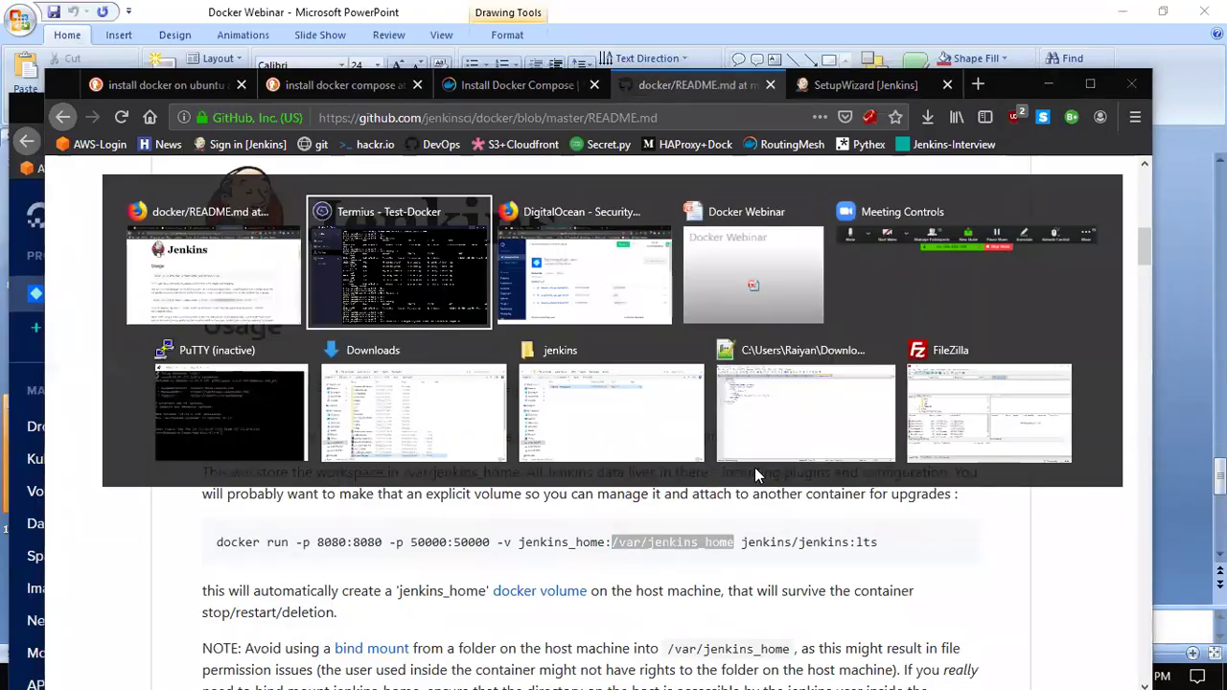
type("/var/jenkins_home")
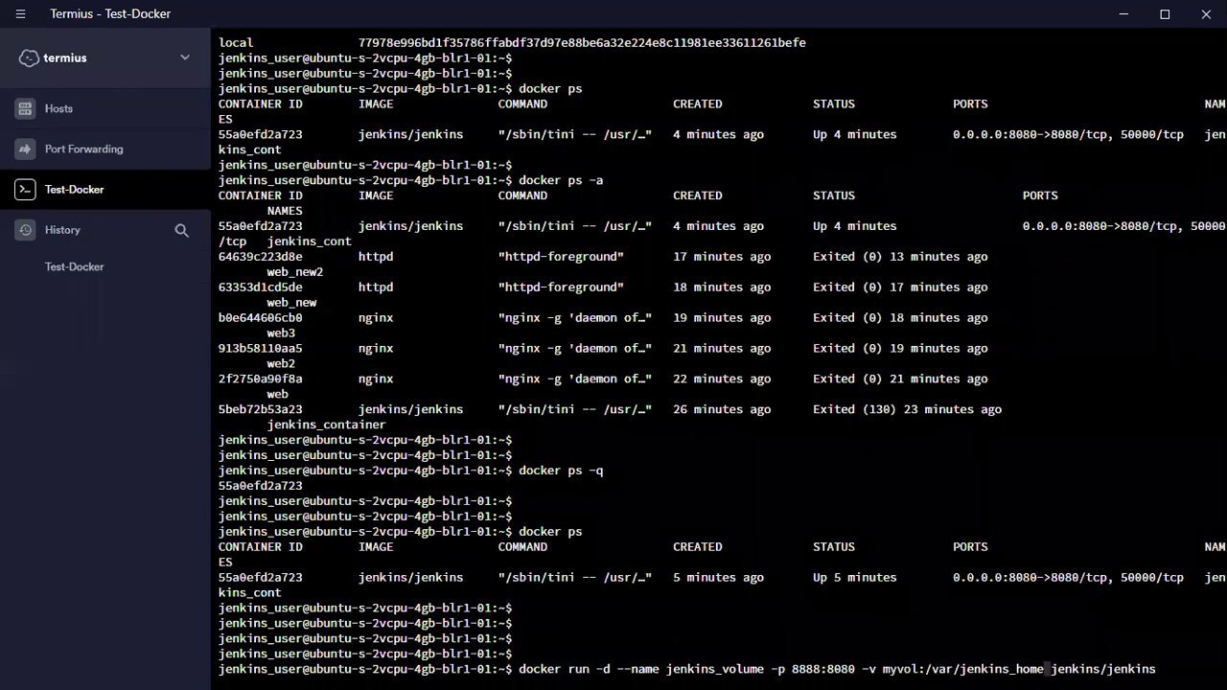
Check the docker run options (-d, --name, port 8888, myvol:/var/jenkins_home), then run it
key("Left")
key("Left")
key("Left")
key("Left")
key("Left")
key("Left")
key("Left")
key("Left")
key("Left")
key("Left")
key("Left")
key("Left")
key("Left")
key("Left")
key("Left")
key("Left")
key("Left")
key("Left")
key("Left")
key("Left")
key("Left")
key("Left")
key("Left")
key("Left")
key("Left")
key("Left")
key("Left")
key("Left")
key("Left")
key("Left")
key("Right")
key("Right")
key("Right")
key("Right")
key("Right")
key("Right")
key("Right")
key("Right")
key("Right")
key("Left")
key("Left")
key("Right")
key("Right")
key("Right")
key("Right")
key("Right")
key("Right")
key("Right")
key("Right")
key("Right")
key("Right")
key("Right")
key("Right")
key("Right")
key("Right")
key("Right")
key("Right")
key("Right")
key("Right")
key("Right")
key("Right")
key("Right")
key("Right")
key("Right")
key("Right")
key("Right")
key("Right")
key("Right")
key("Right")
key("Right")
key("Right")
key("Right")
key("Right")
key("Left")
key("Right")
key("Right")
key("Right")
key("Right")
key("Right")
key("Right")
key("Right")
key("Right")
key("Right")
key("Right")
key("Right")
key("Right")
key("Right")
key("Right")
key("Left")
key("Right")
key("Left")
key("Left")
key("Right")
key("Right")
key("Right")
key("Left")
key("Right")
key("Right")
key("Left")
key("Left")
key("Right")
key("Right")
key("Right")
key("Left")
key("Left")
key("Right")
key("Right")
key("Right")
key("Right")
key("Right")
key("Right")
key("Right")
key("Right")
key("Right")
key("Right")
key("Right")
key("Right")
key("Left")
key("Right")
key("Right")
key("Left")
key("Right")
key("Right")
key("Right")
key("Right")
key("Right")
key("Right")
key("Right")
key("Right")
key("Right")
key("Right")
key("Right")
key("Right")
key("Left")
key("Left")
key("Right")
key("Right")
key("Right")
key("Right")
key("Right")
key("Right")
key("Right")
key("Right")
key("Right")
key("Right")
key("Right")
key("Right")
key("Right")
key("Return")
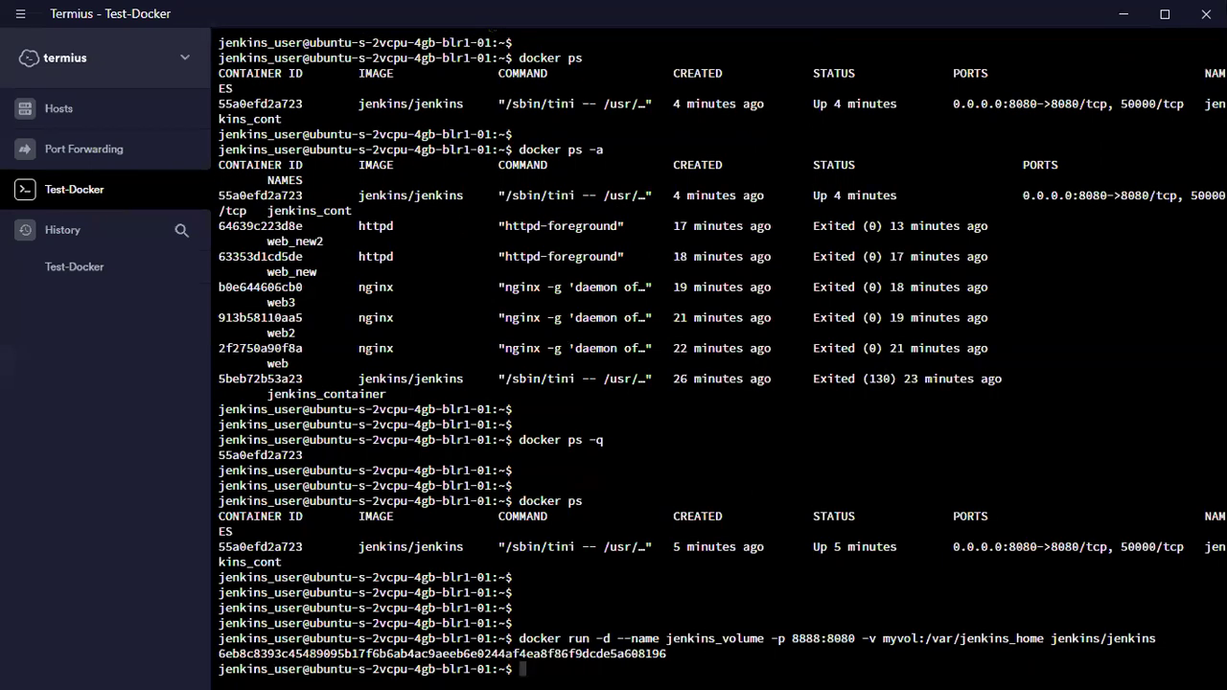
Type docker logs and paste the jenkins_volume container name after it
key("Return")
key("Return")
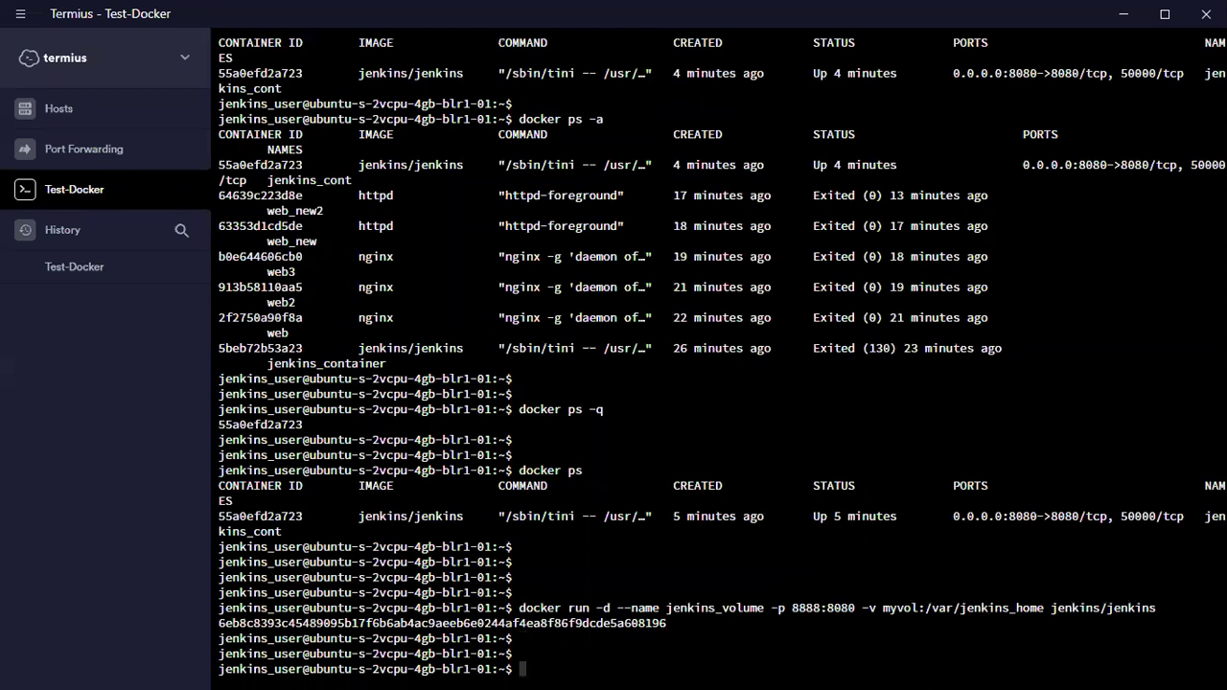
type("docker log")
double_click(760, 607)
right_click(714, 608)
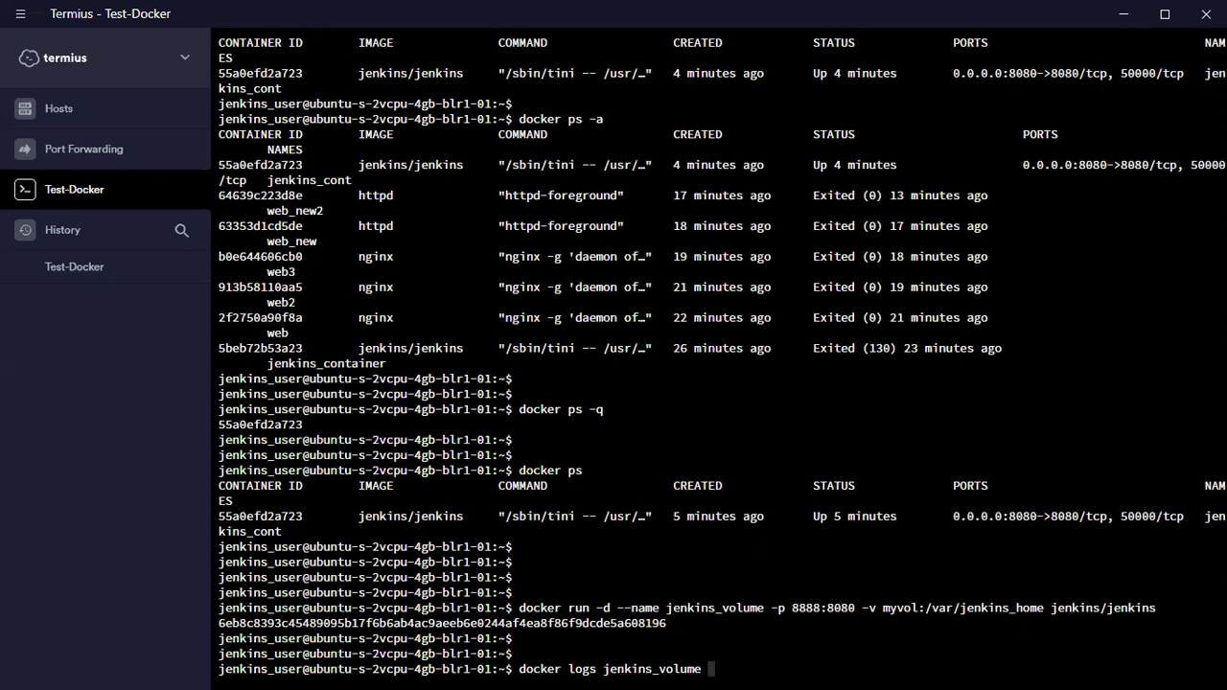
Show the jenkins_volume startup log, then list running containers with docker ps
key("Return")
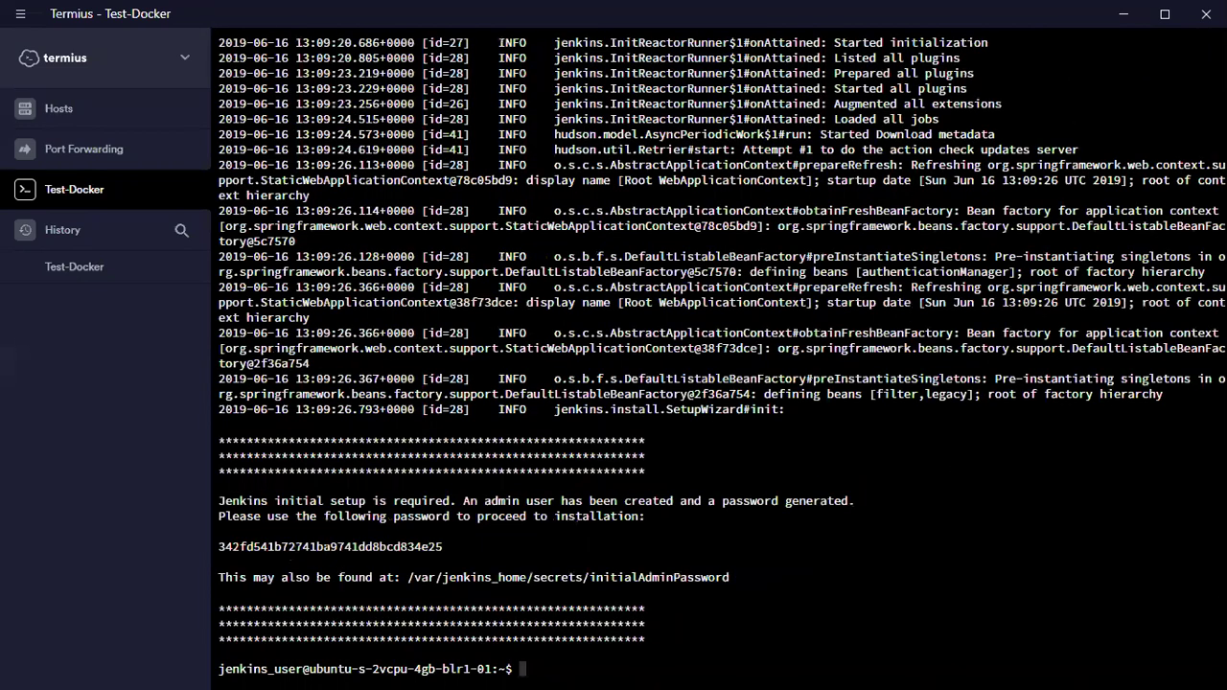
key("Return")
key("Return")
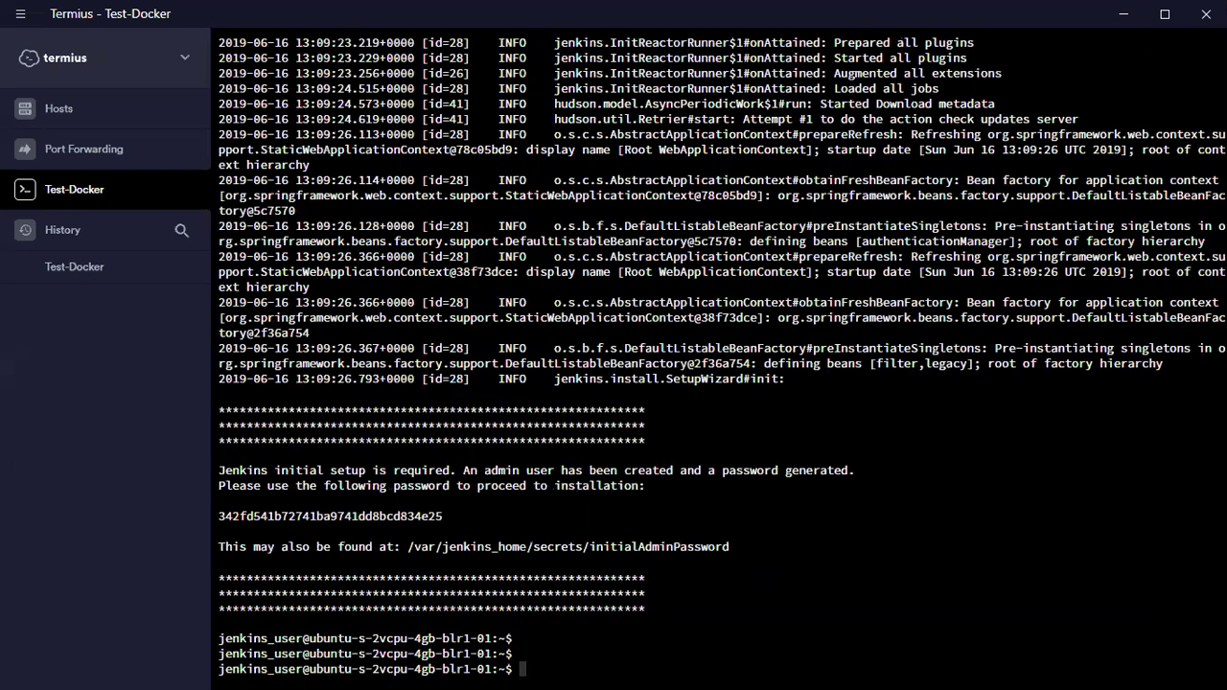
type("docker ps")
key("Return")
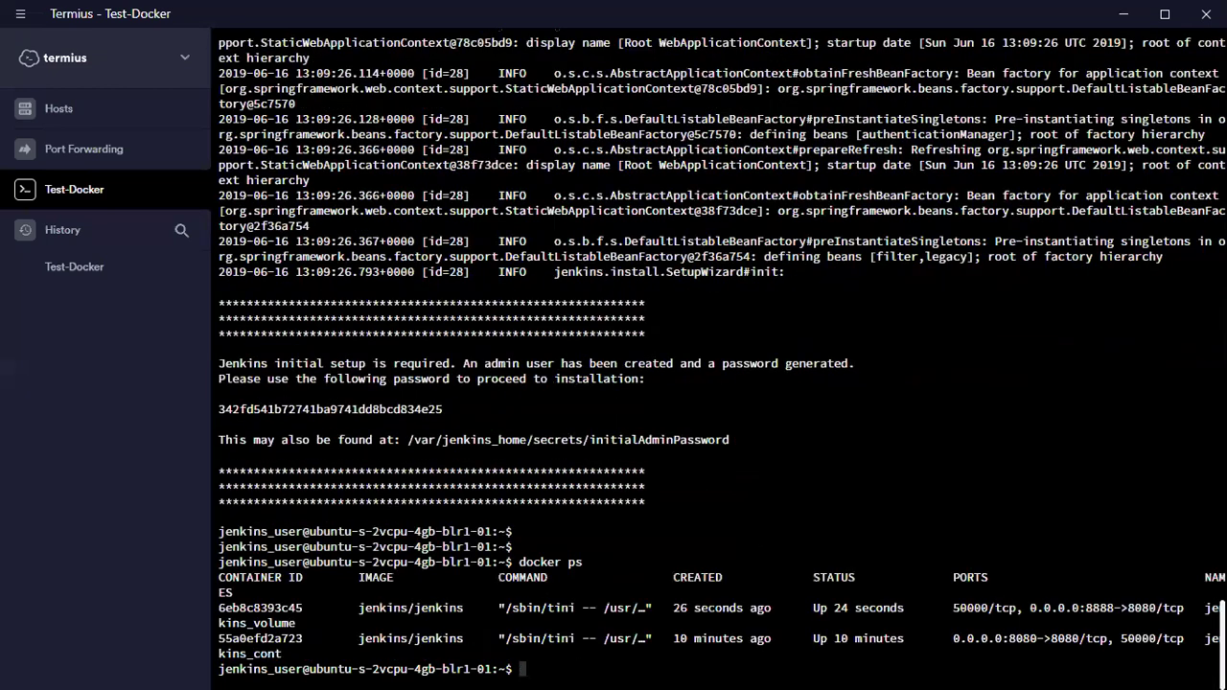
key("Return")
key("Return")
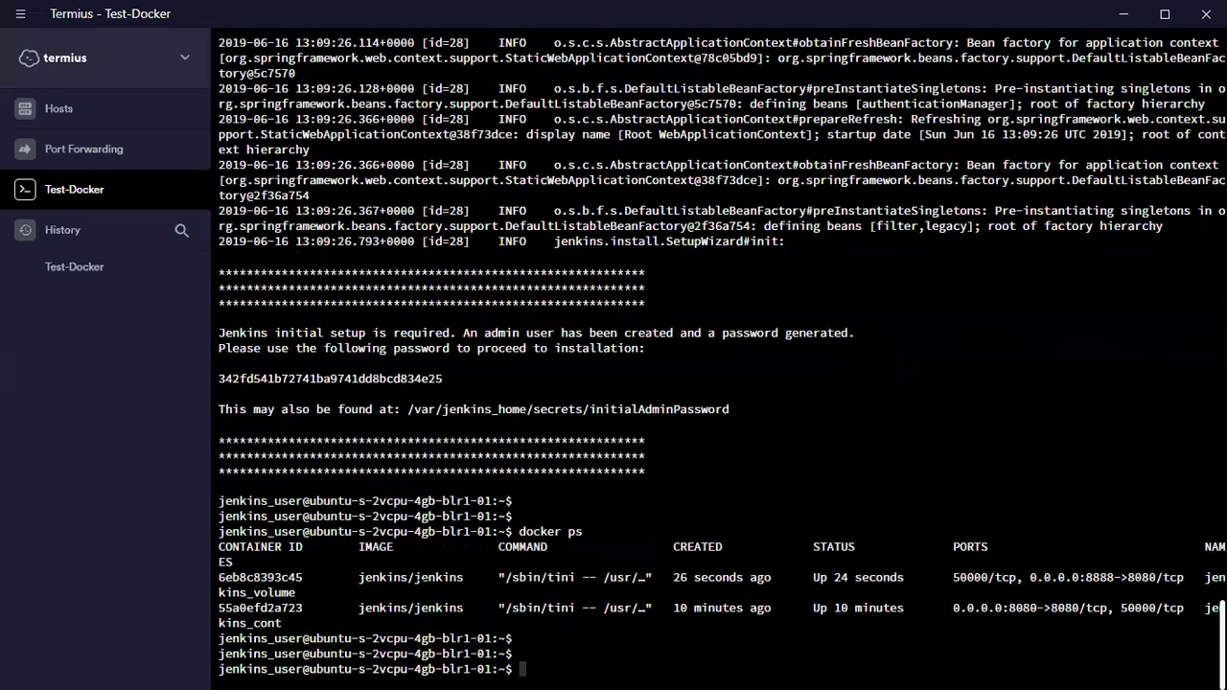
Highlight the jenkins image names and jenkins_volume's 0.0.0.0:8888 port binding in the listing
double_click(439, 577)
double_click(439, 608)
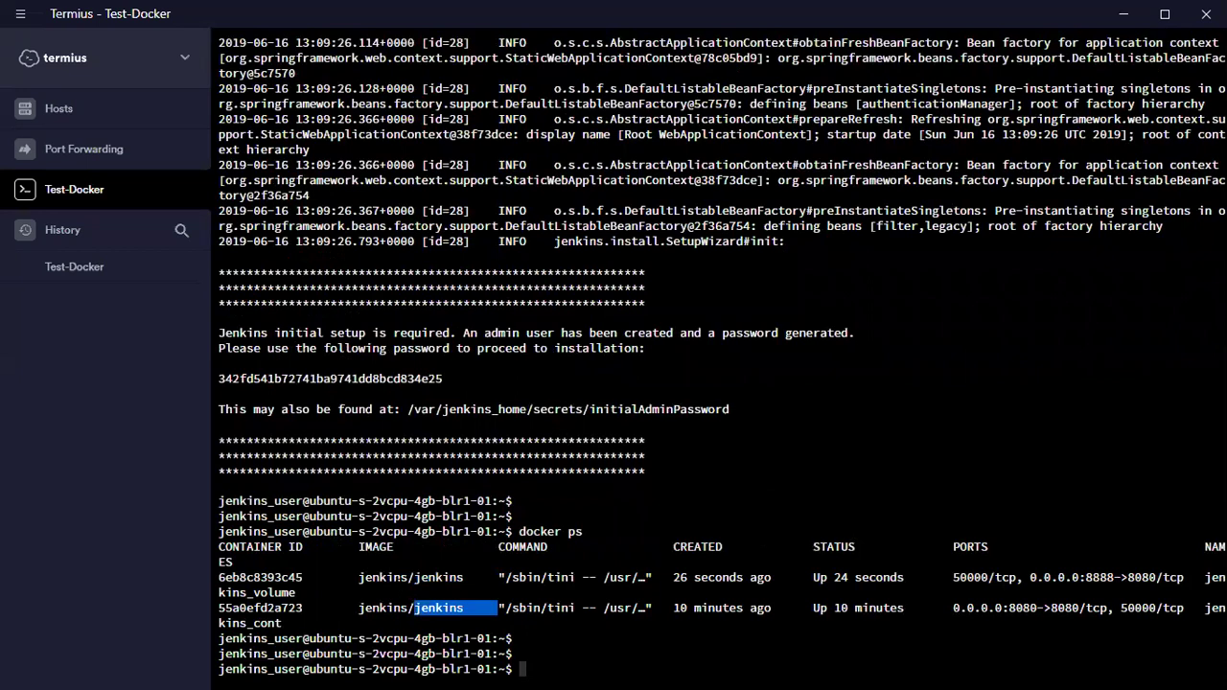
left_click(411, 608)
double_click(384, 577)
left_click(411, 577)
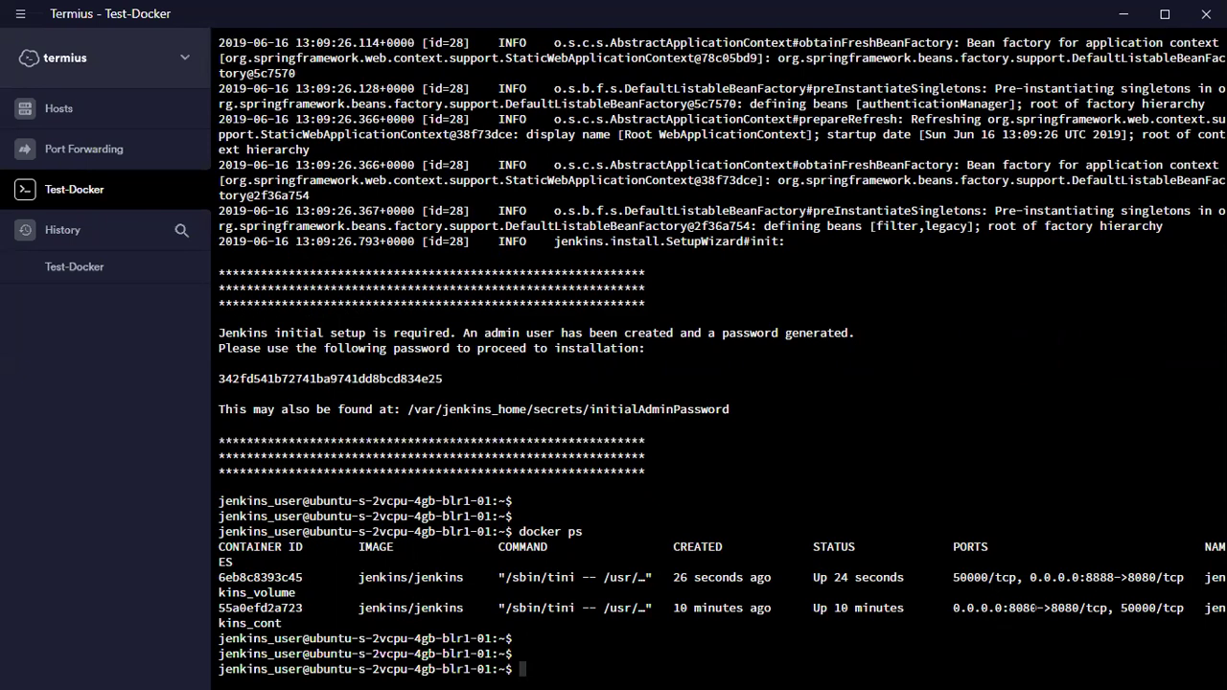
double_click(1061, 577)
left_click_drag(1030, 577, 1114, 577)
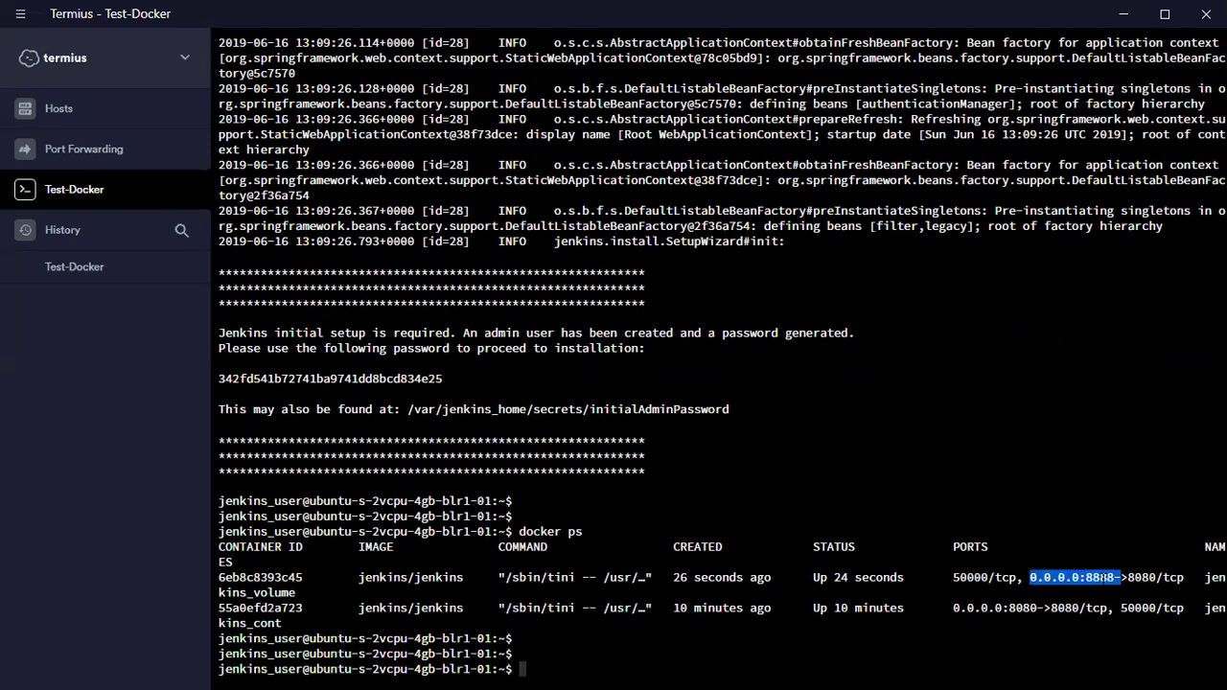
left_click(1107, 577)
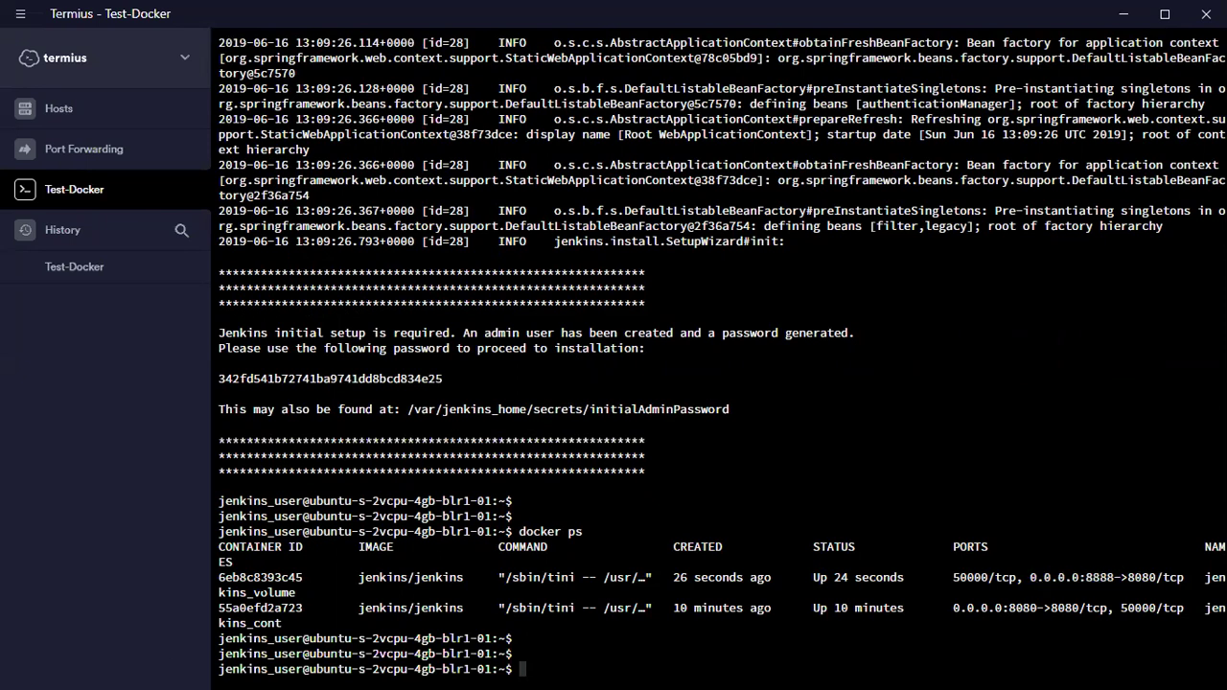
Compare container IDs 6eb8c8393c45 and 55a0efd2a723, then retype docker logs jenkins_volume
double_click(254, 577)
double_click(249, 608)
double_click(270, 578)
double_click(259, 608)
double_click(254, 593)
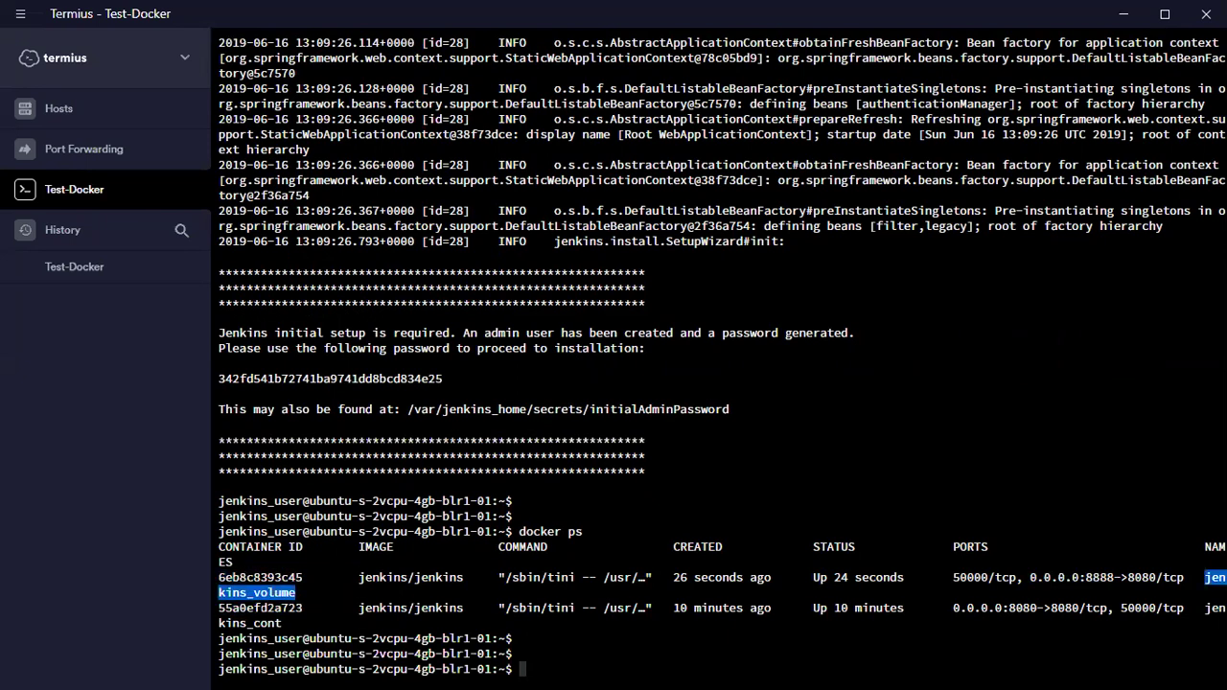
double_click(259, 608)
left_click(259, 608)
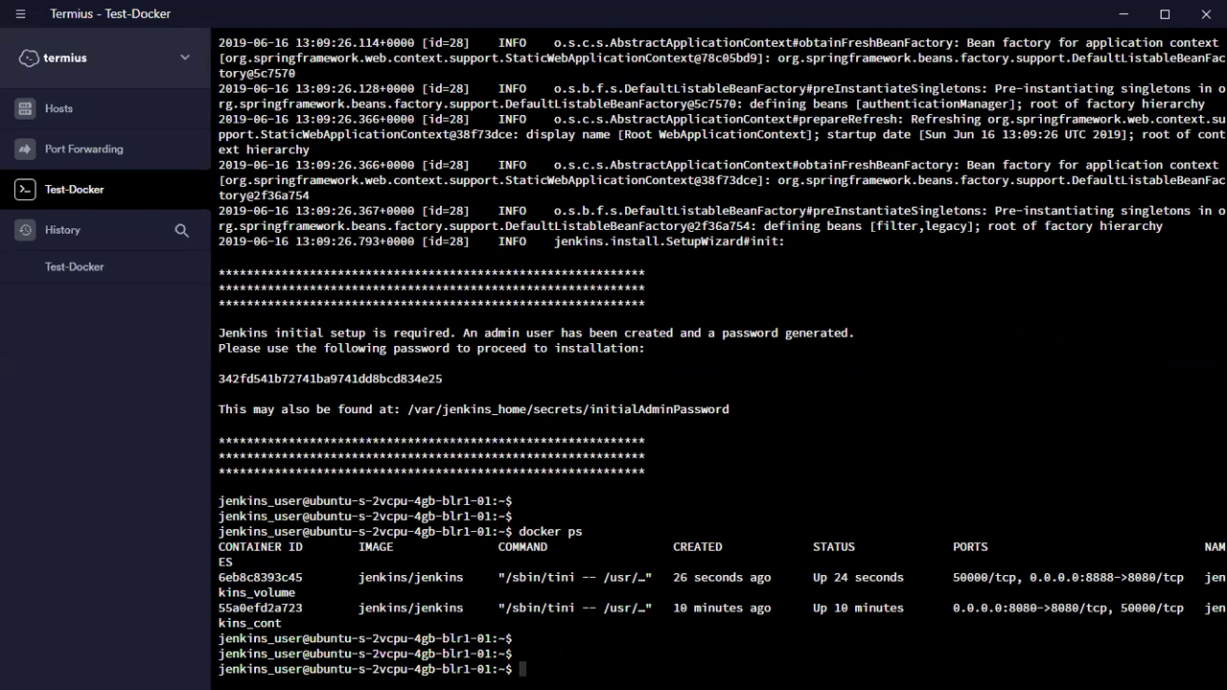
key("Return")
type("docker logs jenkins_volume")
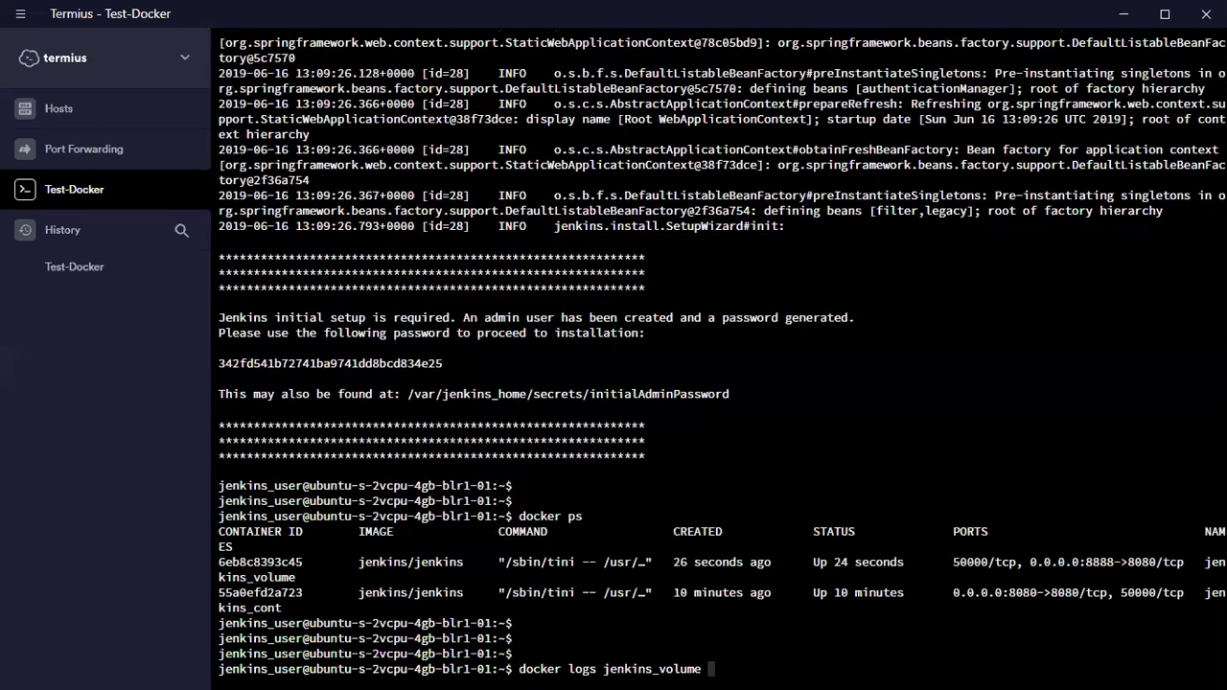
Rerun docker logs jenkins_volume to show its admin password, and close the leftover PuTTY window
key("Return")
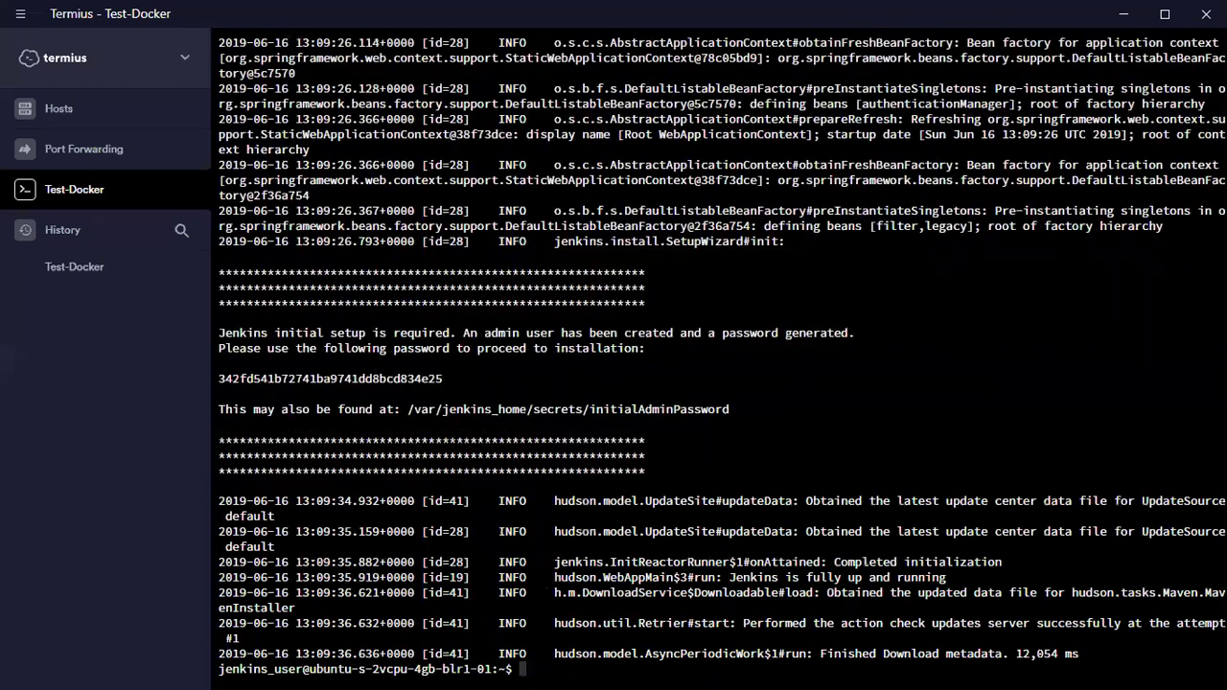
key("Return")
key("Return")
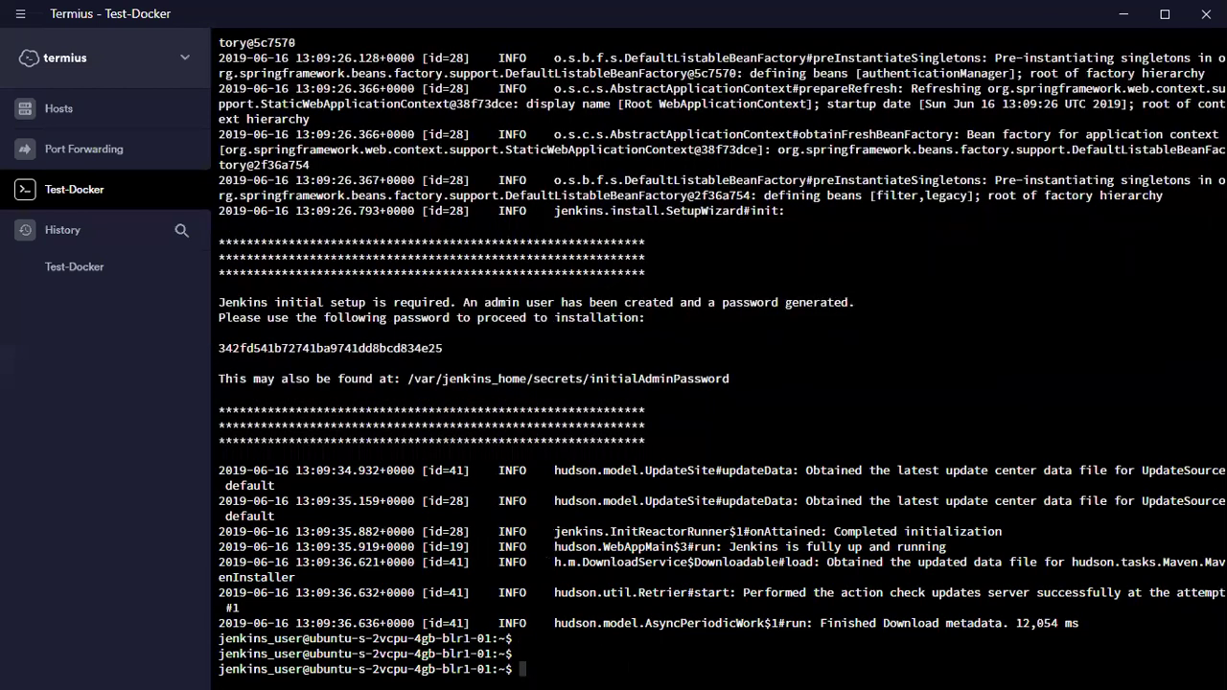
key("alt+Tab")
key("alt+Tab")
key("alt+Tab")
key("alt+Tab")
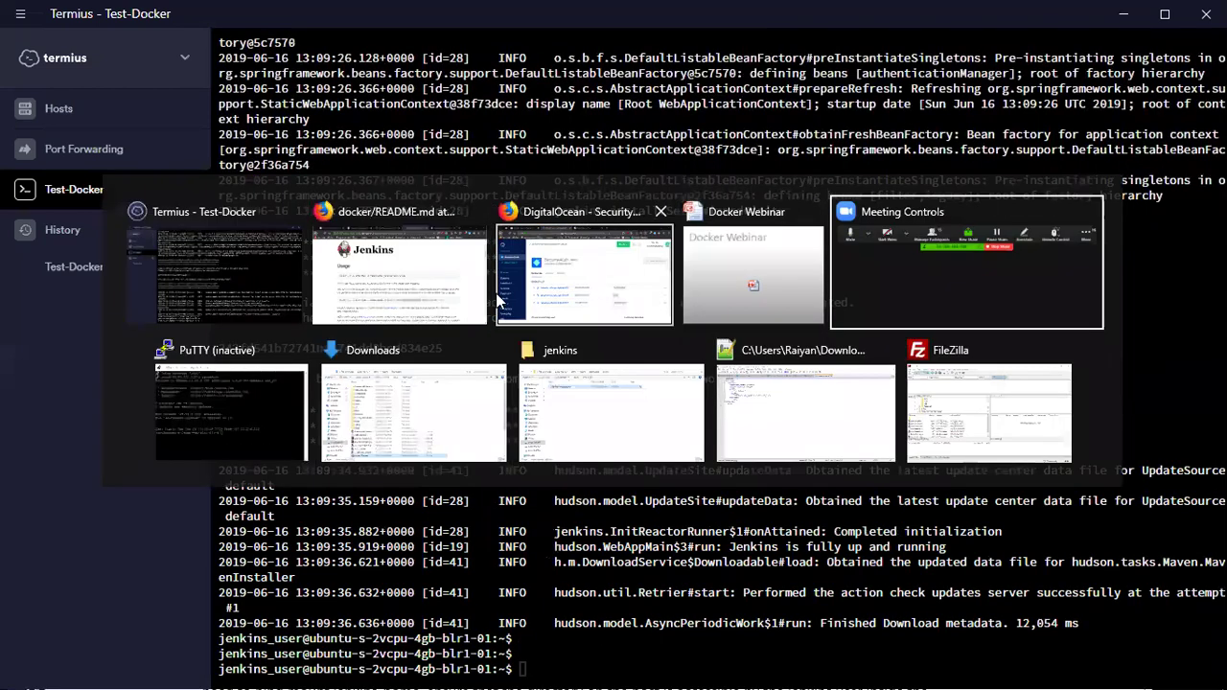
key("alt+Tab")
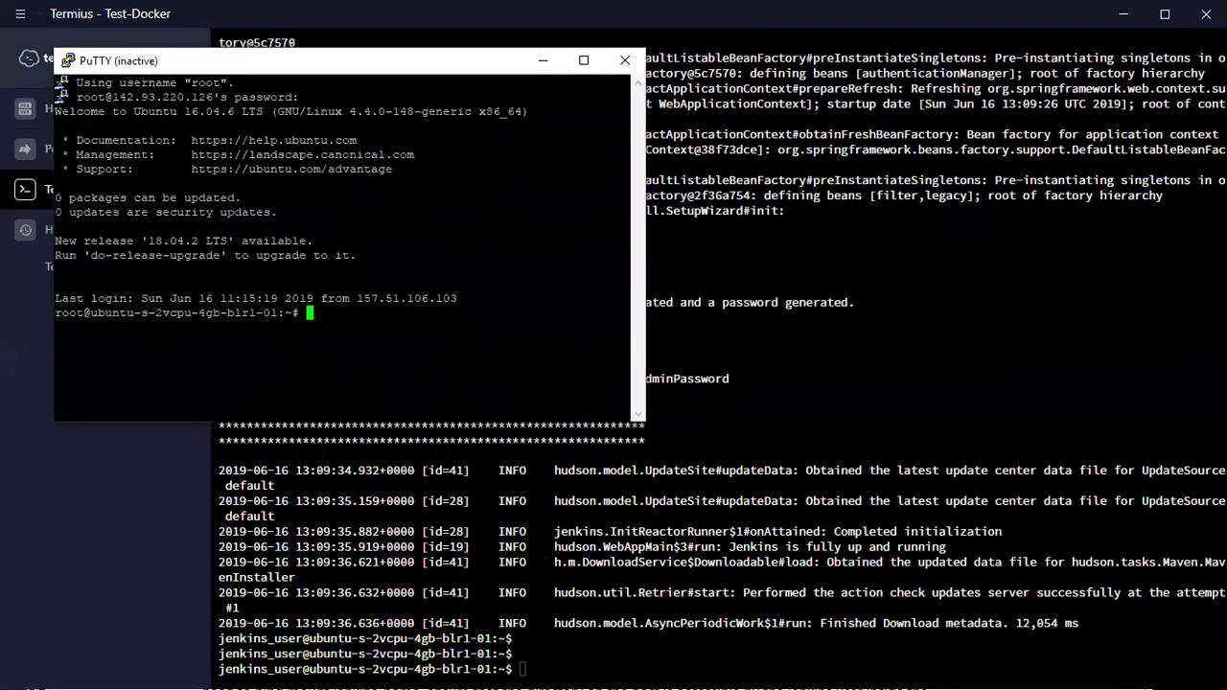
key("alt+Tab")
key("alt+Tab")
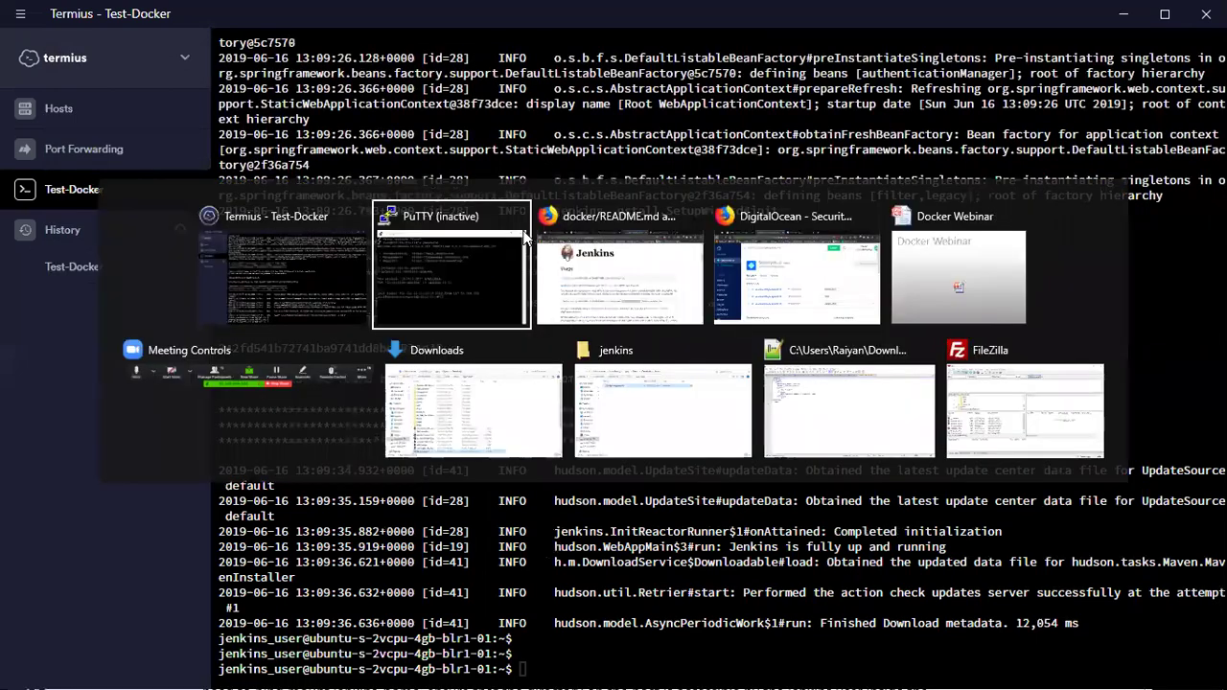
key("alt+Tab")
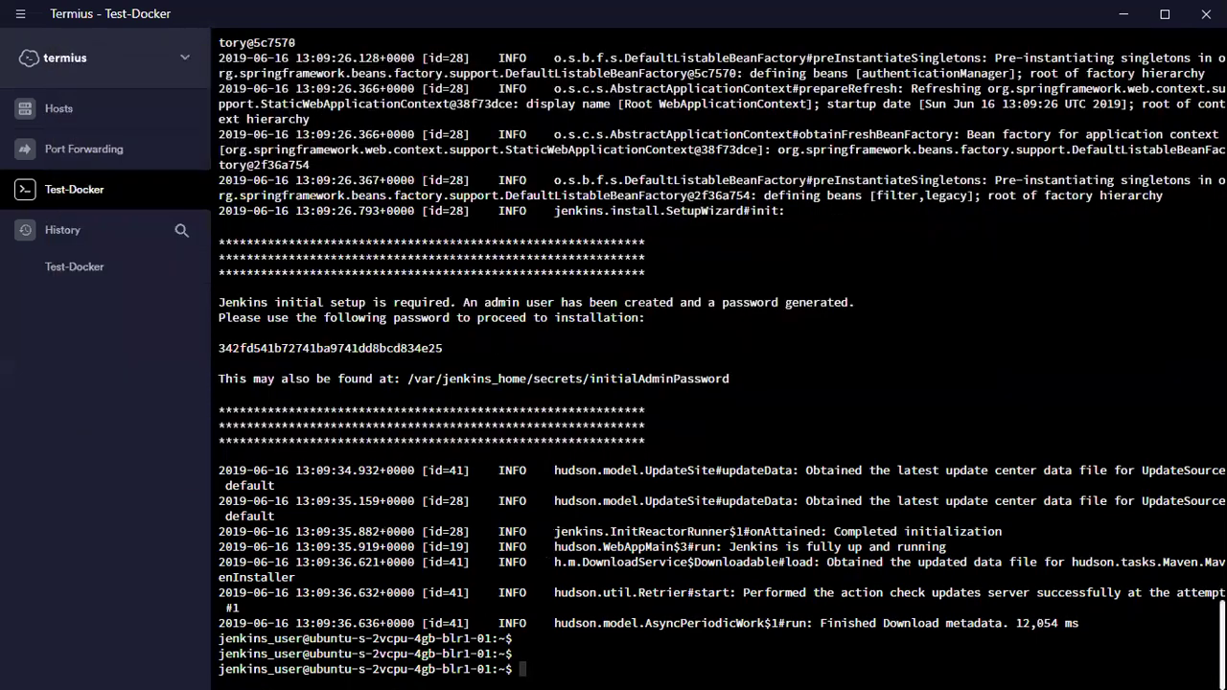
key("alt+Tab")
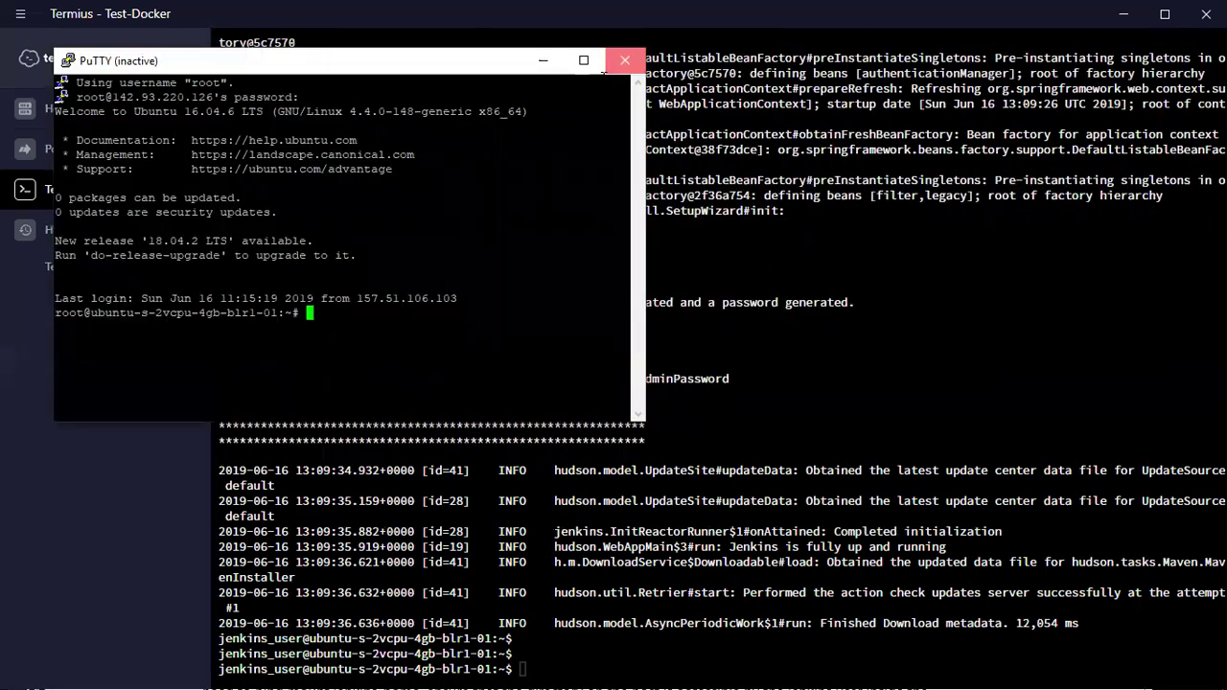
left_click(607, 67)
key("alt+Tab")
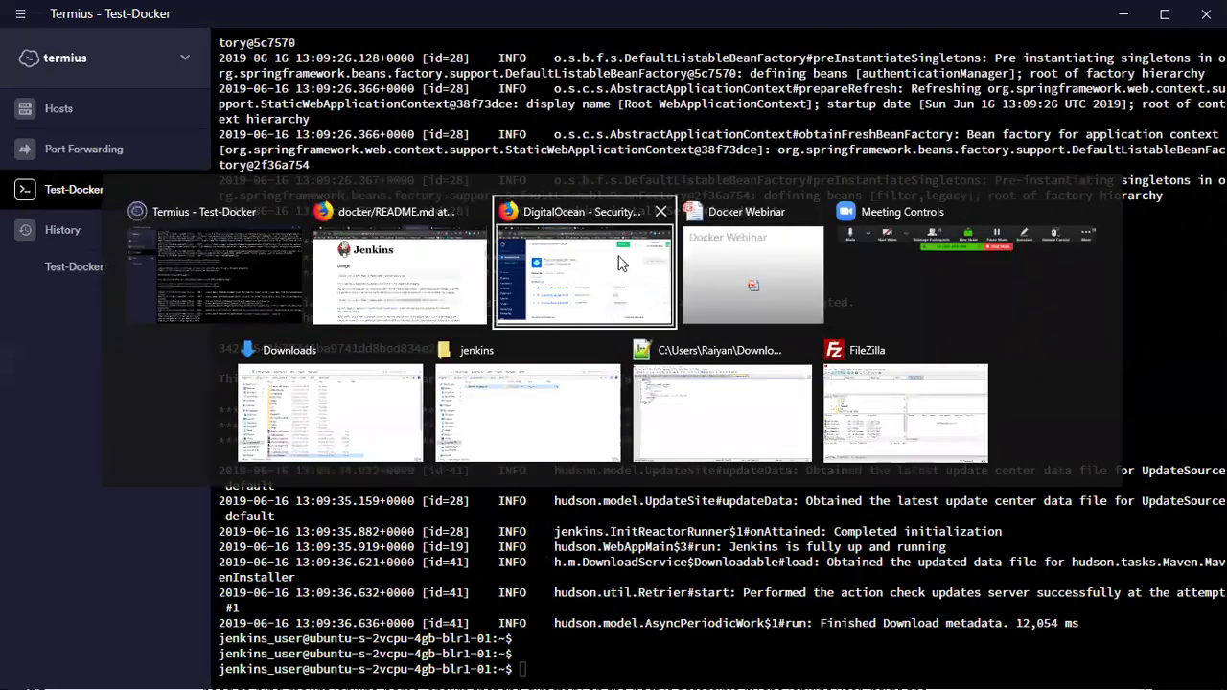
Bring up the Jenkins setup wizard tab in Firefox and dismiss the insecure-login warning
left_click(619, 263)
left_click(586, 115)
key("alt+Tab")
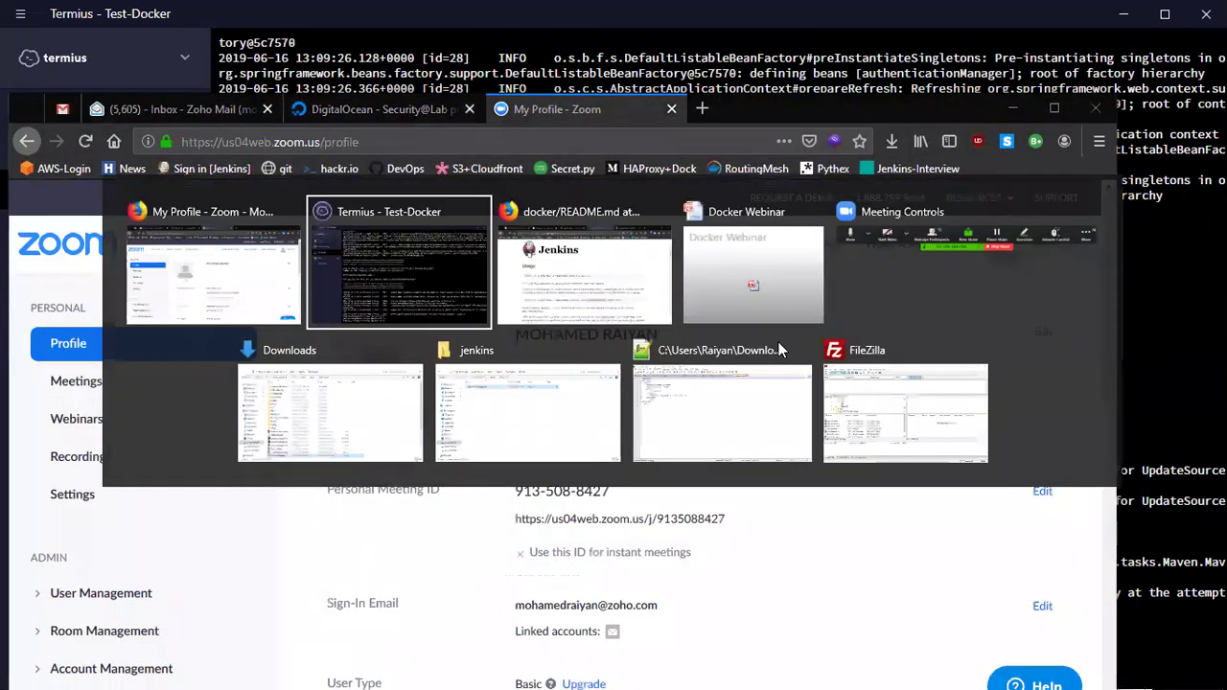
left_click(595, 287)
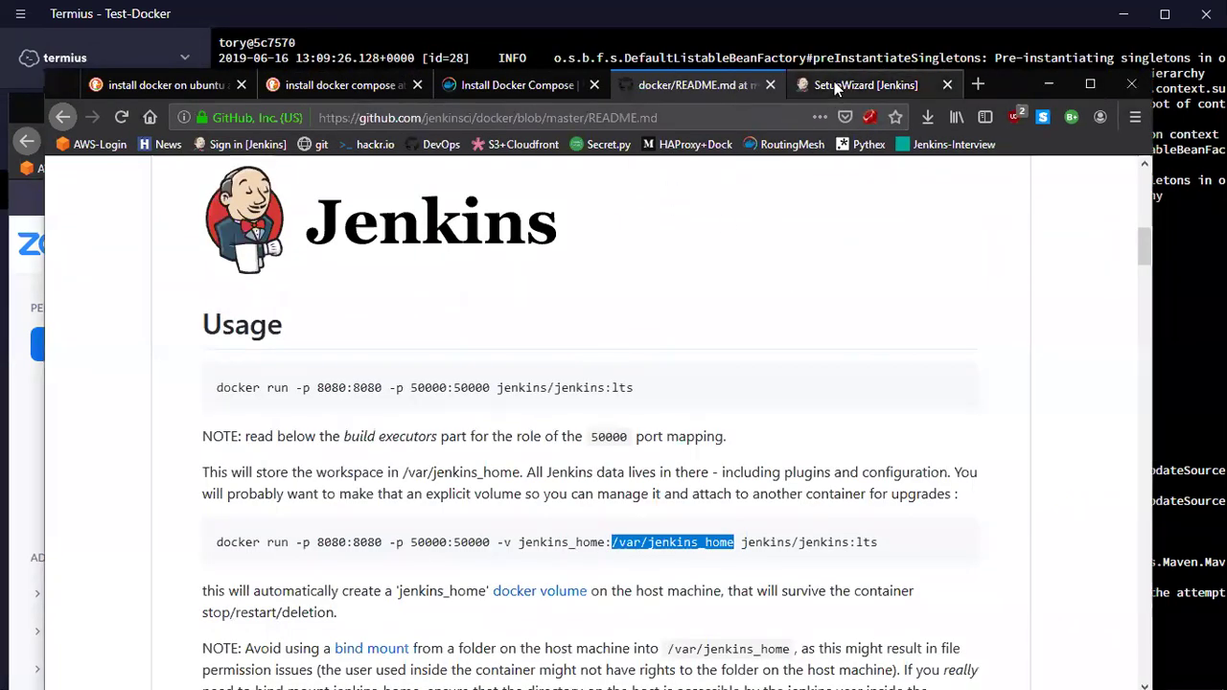
left_click(834, 81)
left_click(972, 416)
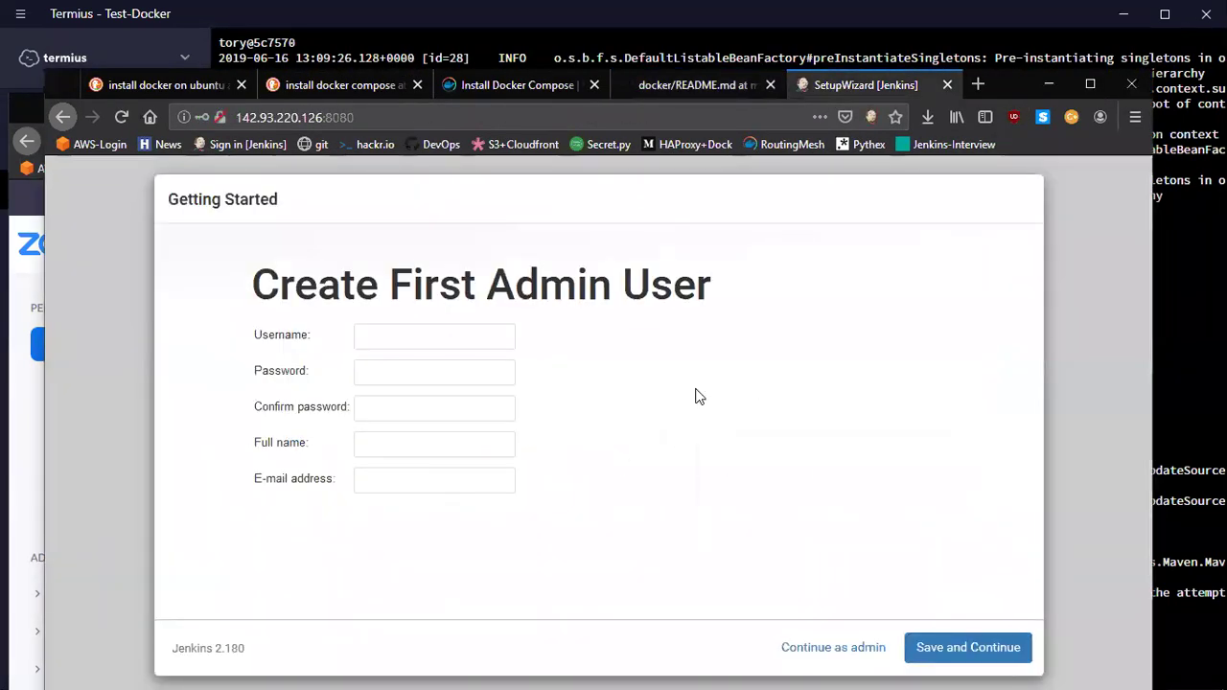
Enter the admin username, password, password confirmation and full name on Create First Admin User
left_click(440, 333)
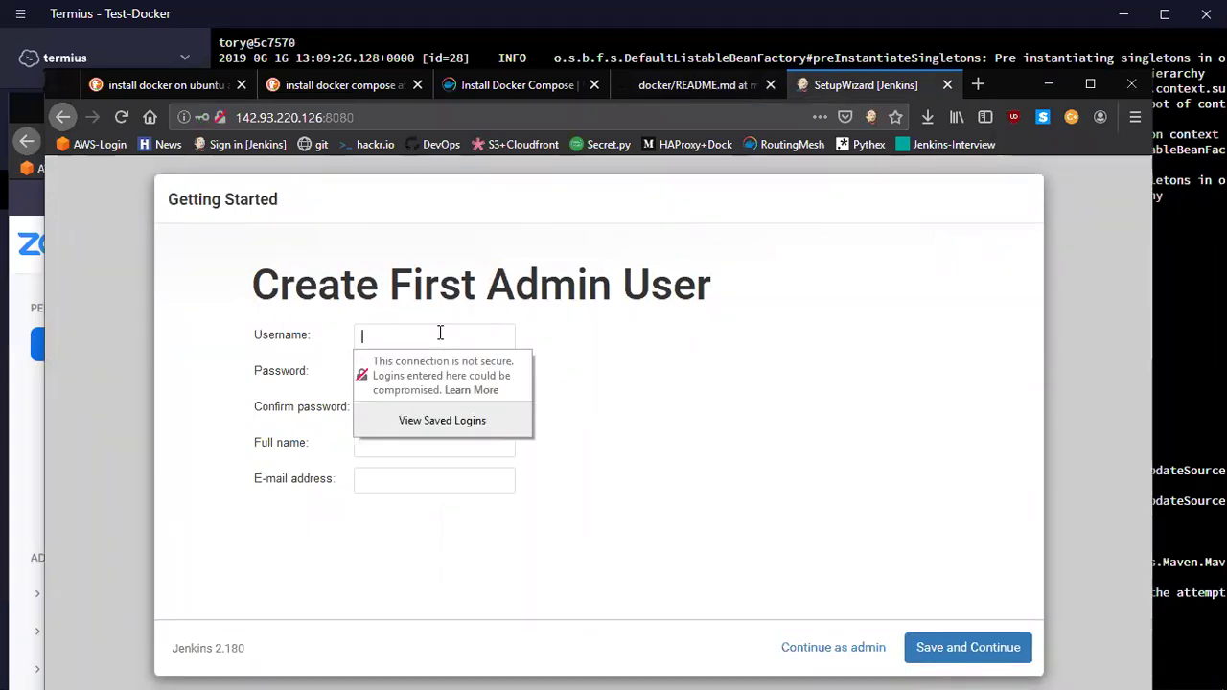
left_click(440, 375)
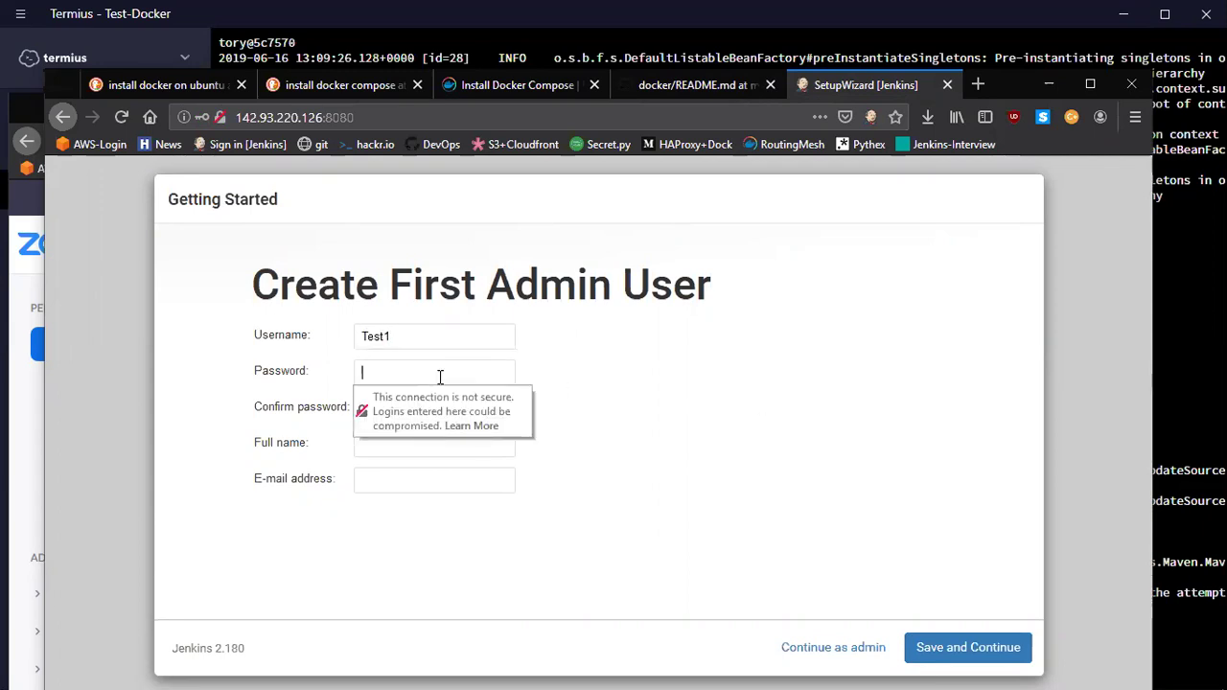
left_click(456, 405)
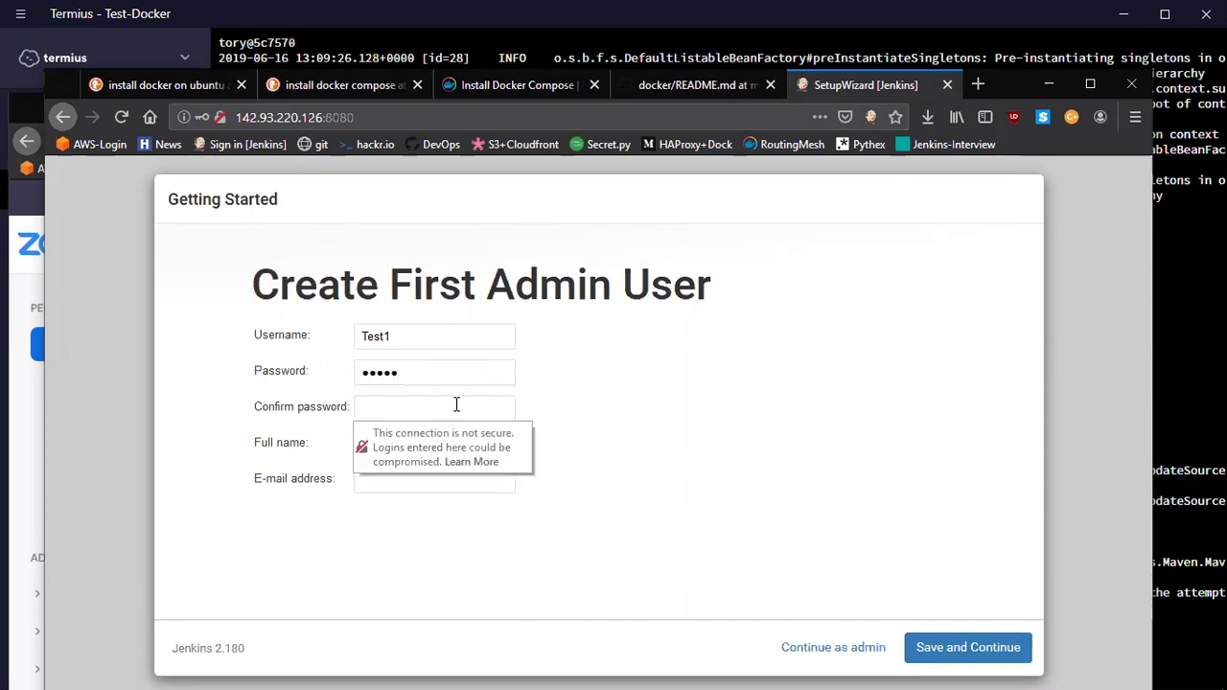
left_click(496, 441)
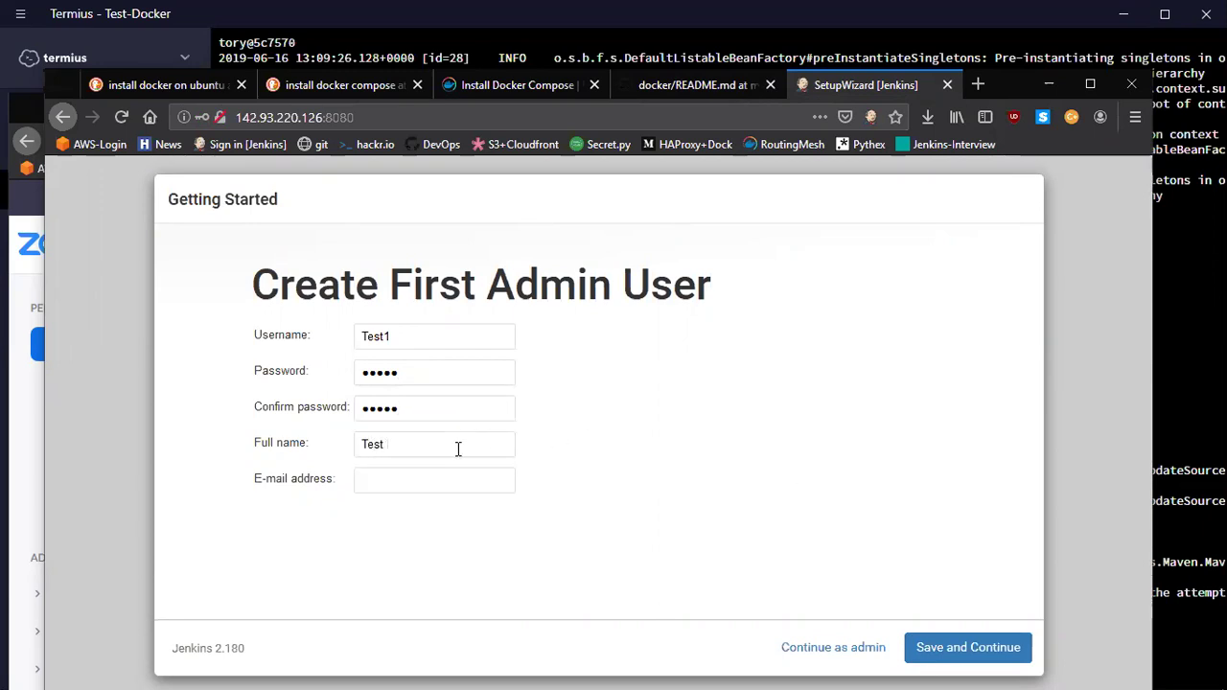
type("Test Jn")
key("BackSpace")
type("enkins")
Fill in the admin's e-mail address and submit the form with Save and Continue
left_click(418, 471)
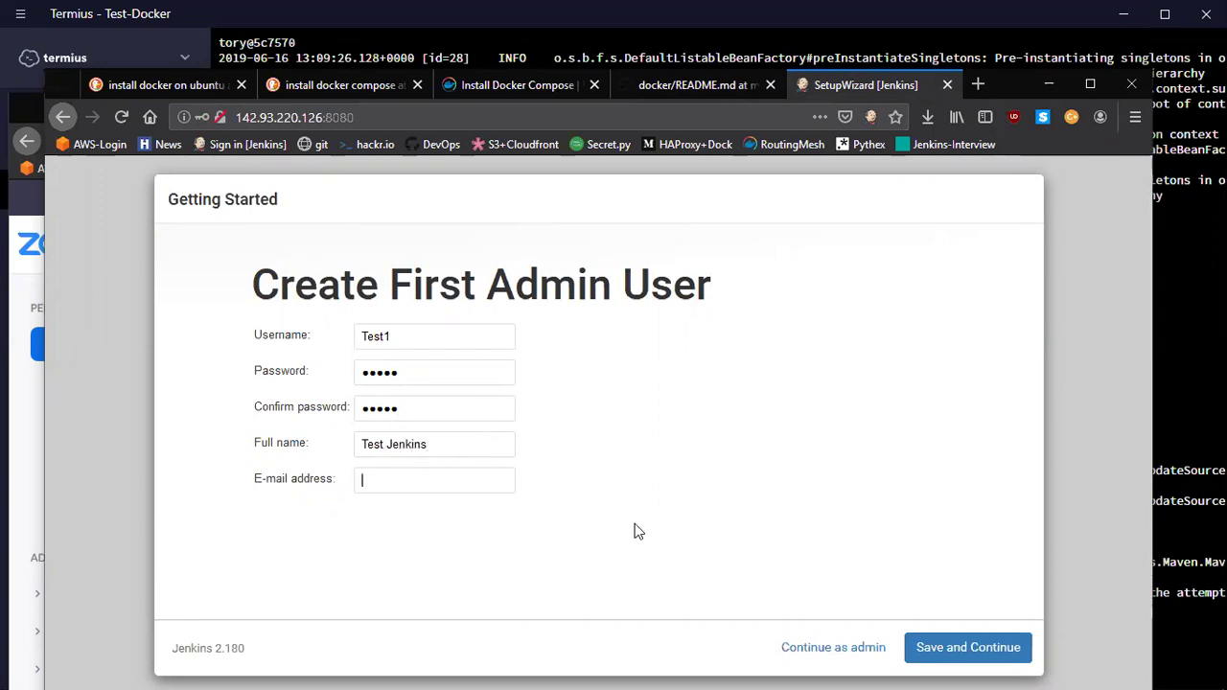
left_click(925, 652)
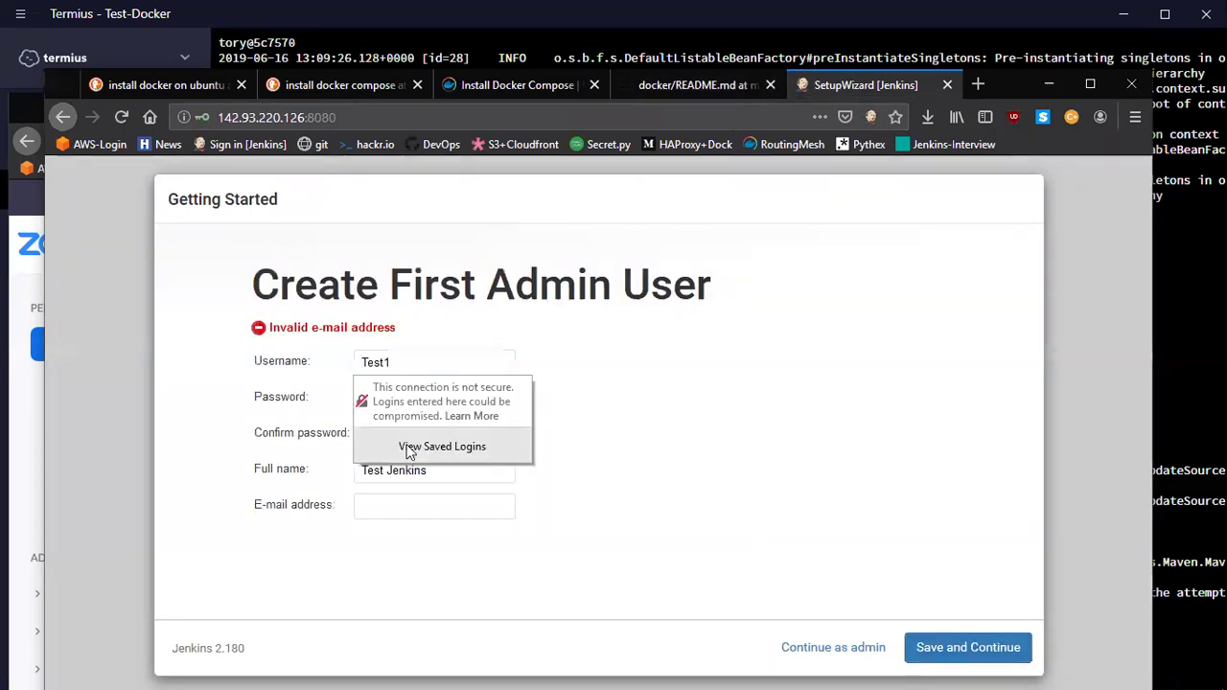
left_click(457, 470)
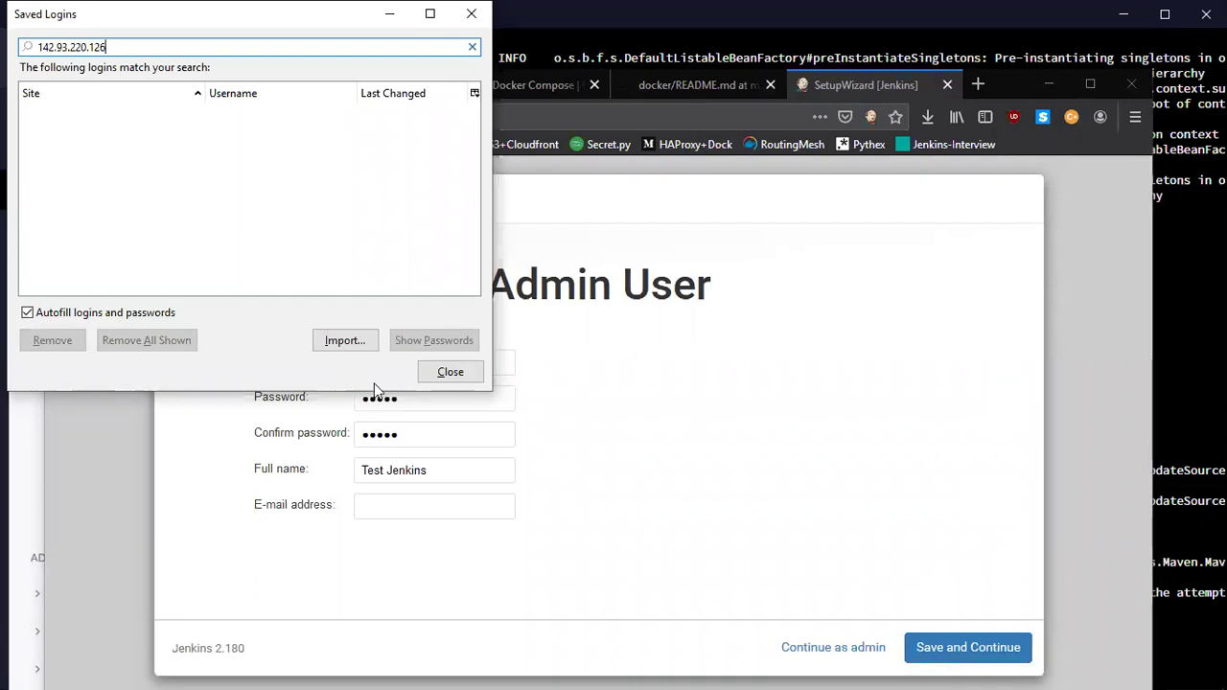
left_click(450, 372)
left_click(406, 505)
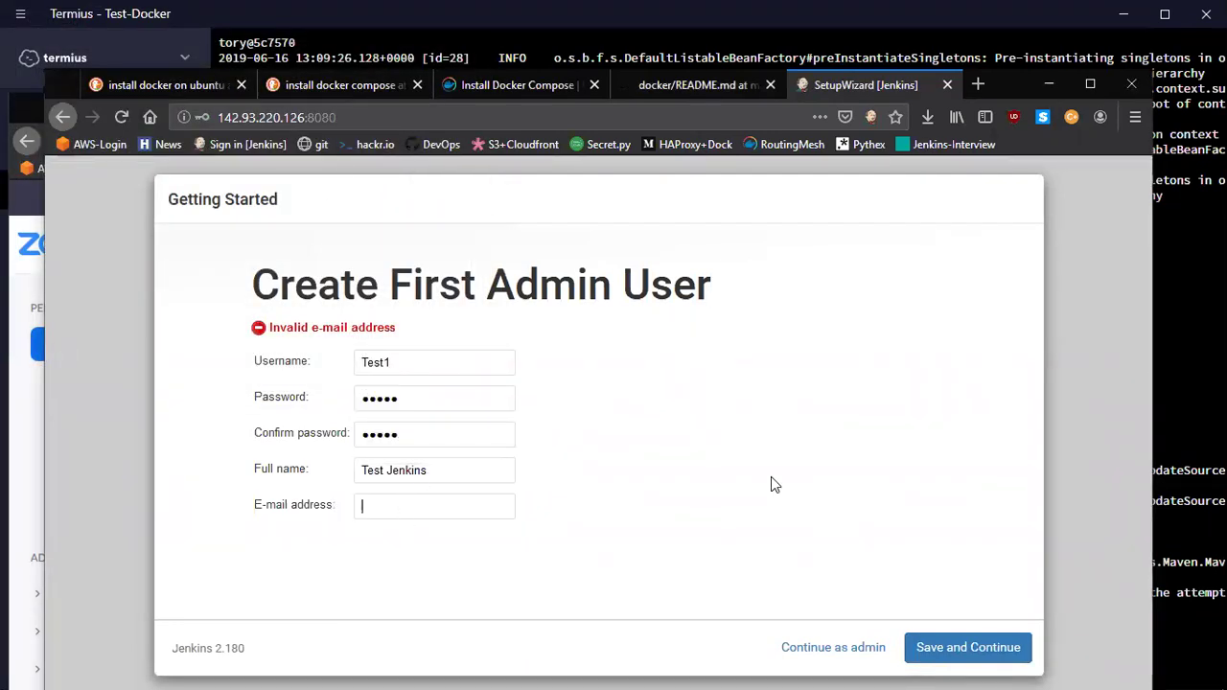
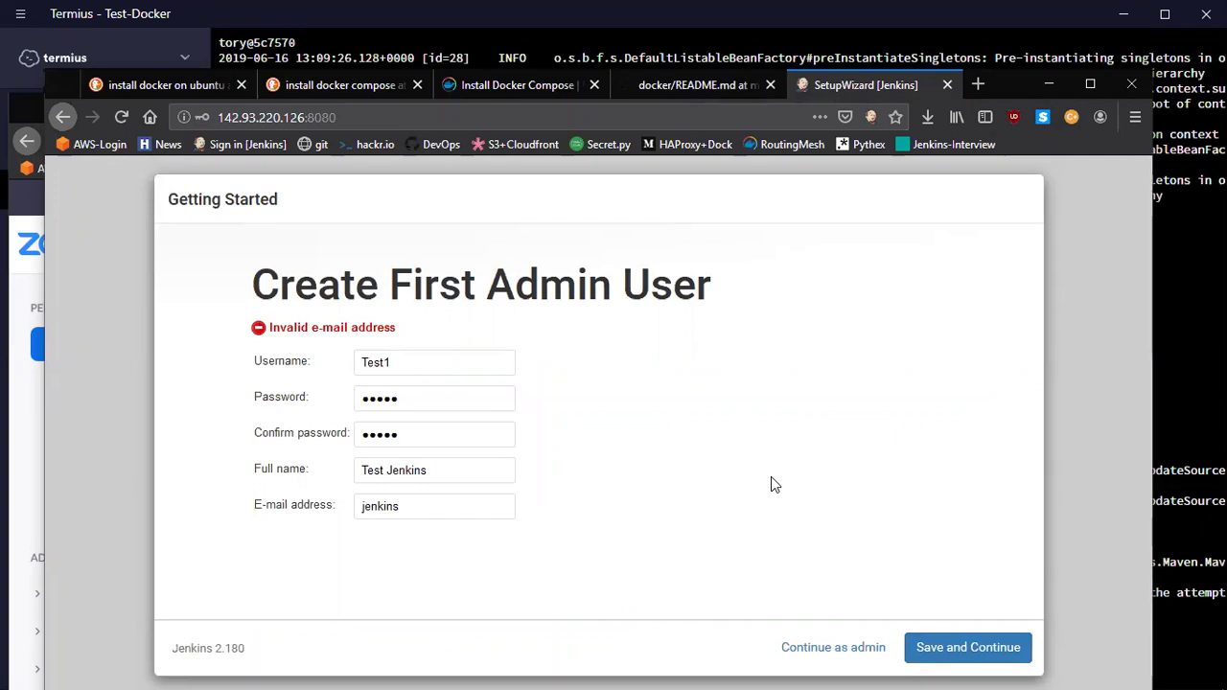
left_click(973, 650)
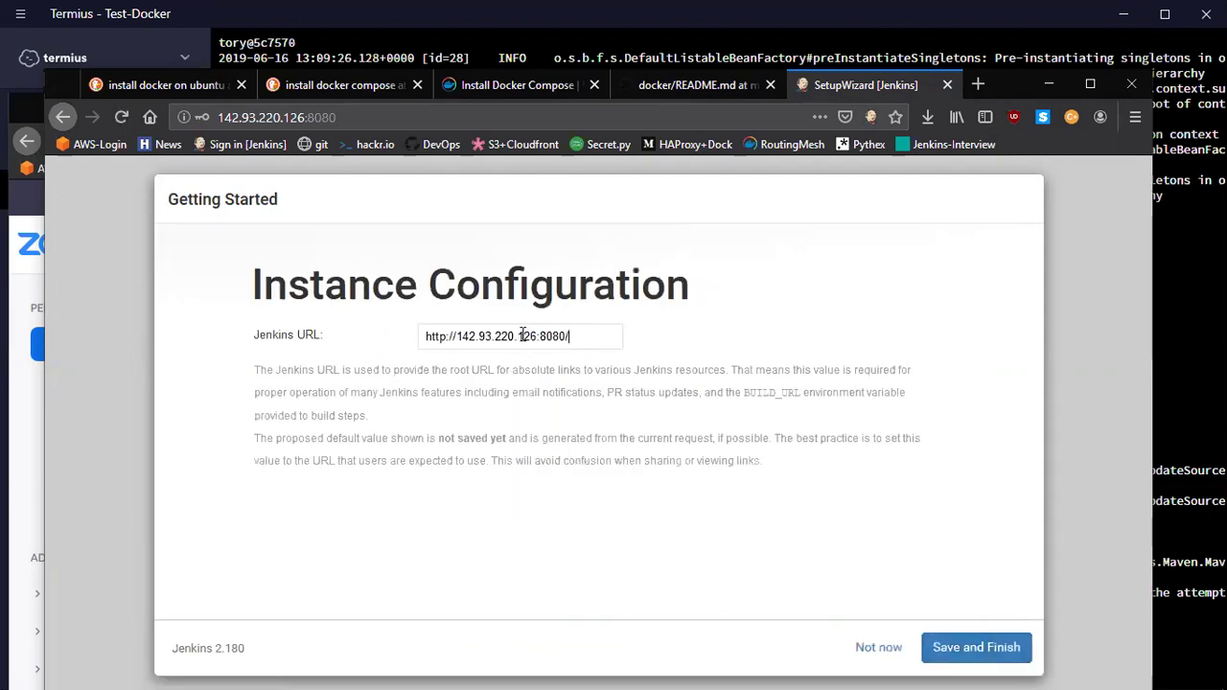
double_click(518, 337)
triple_click(518, 337)
left_click(519, 336)
left_click(982, 640)
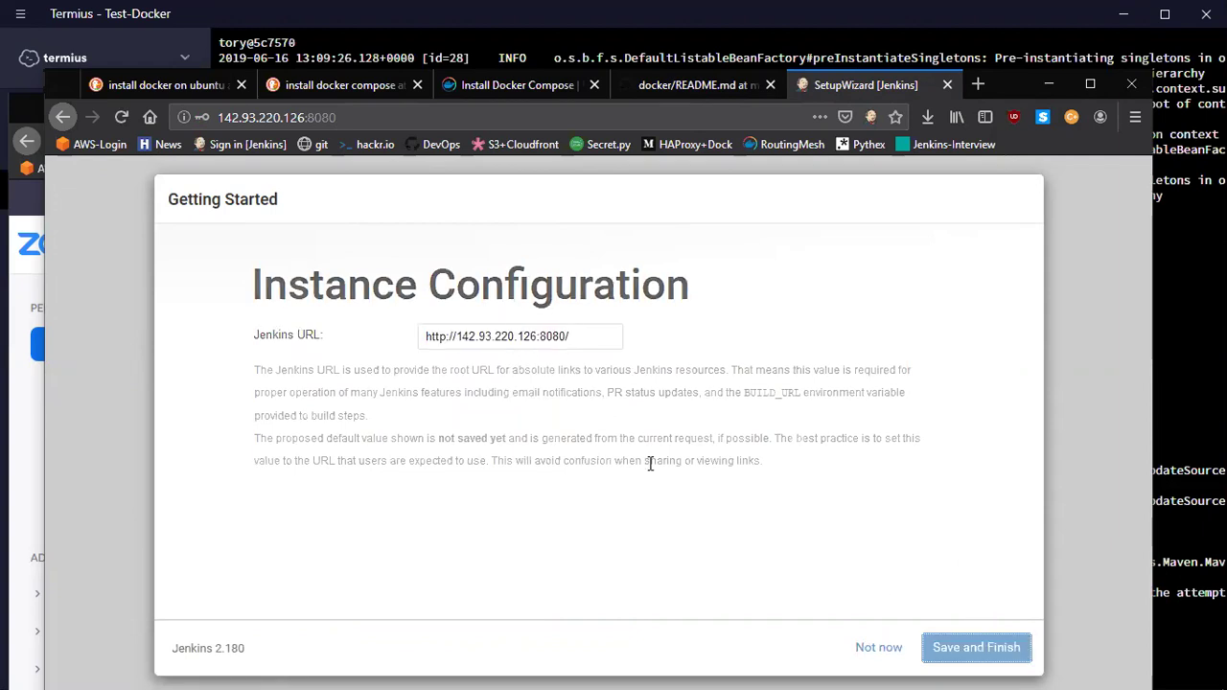
left_click(364, 393)
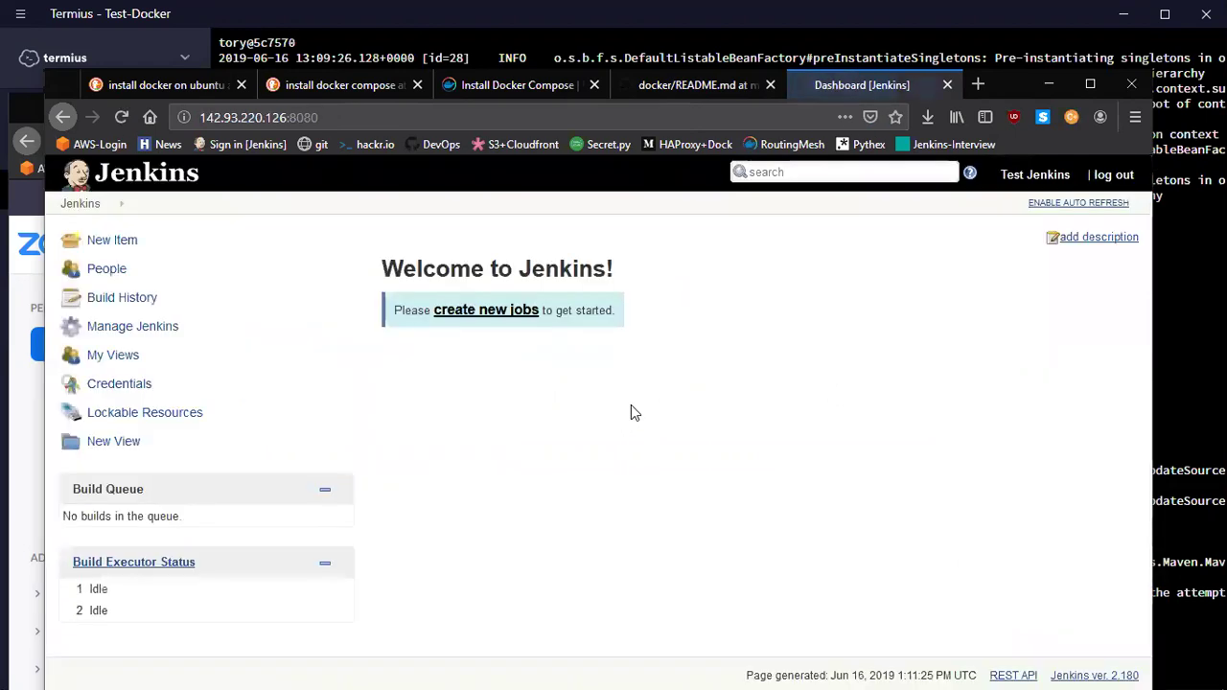
Open the new-job page, return to the dashboard, and select the page address
left_click(500, 318)
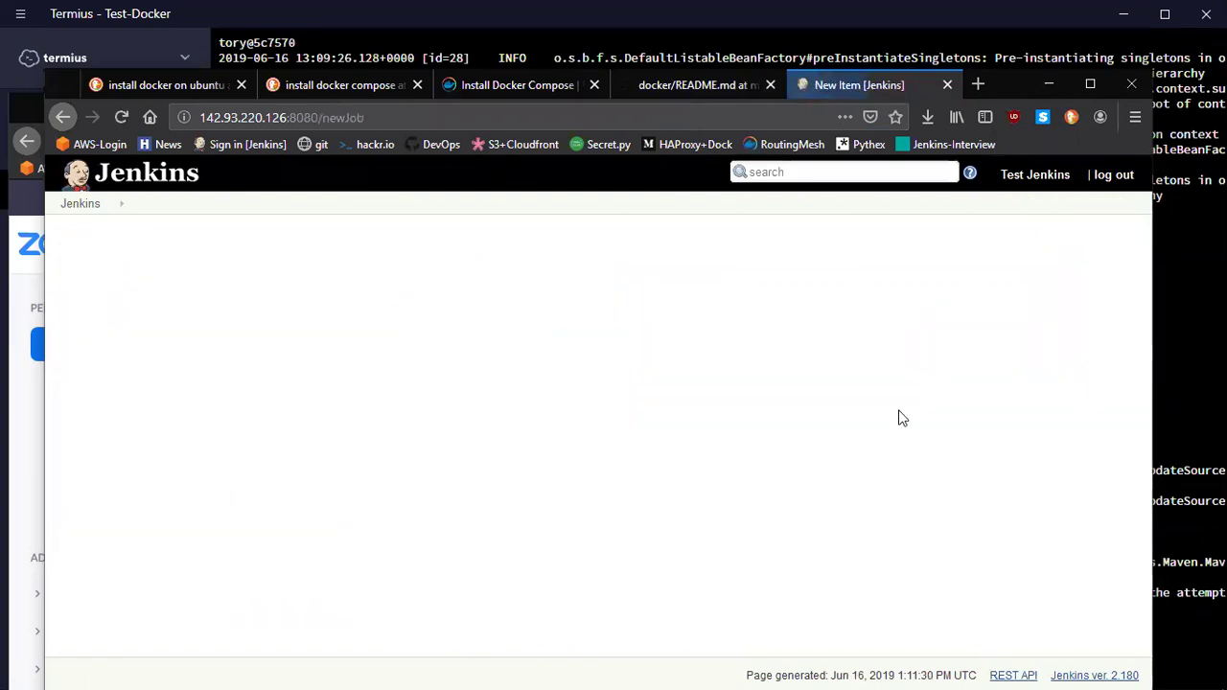
left_click(134, 185)
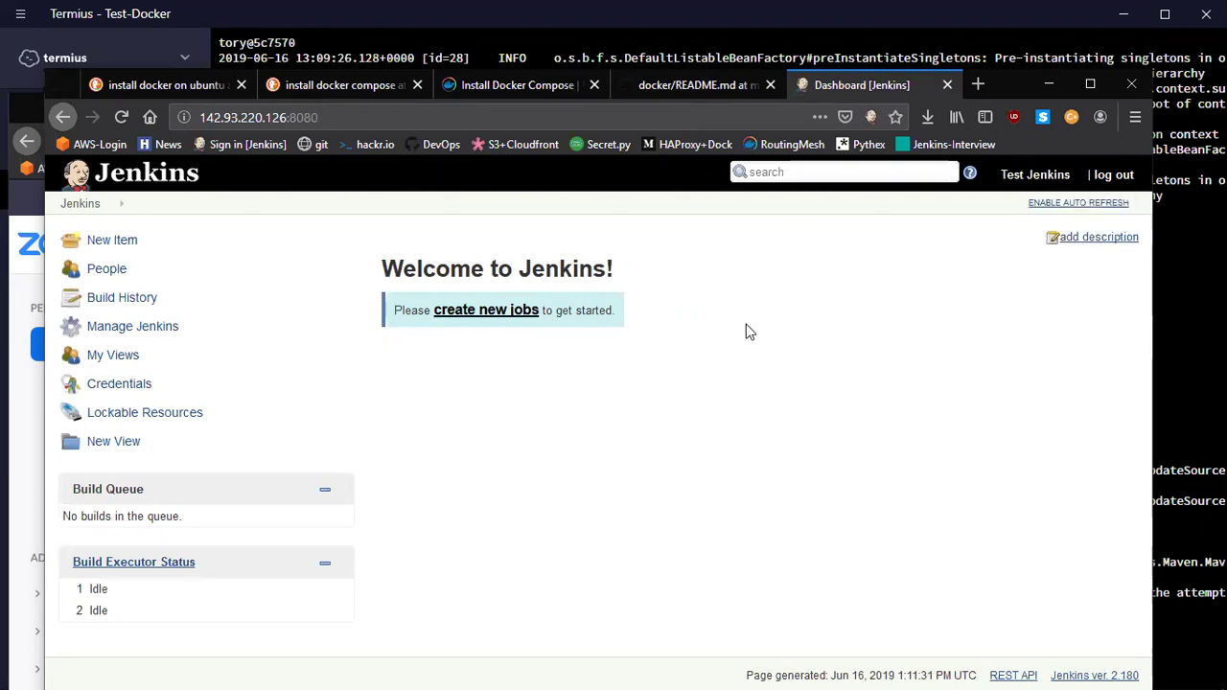
left_click(305, 113)
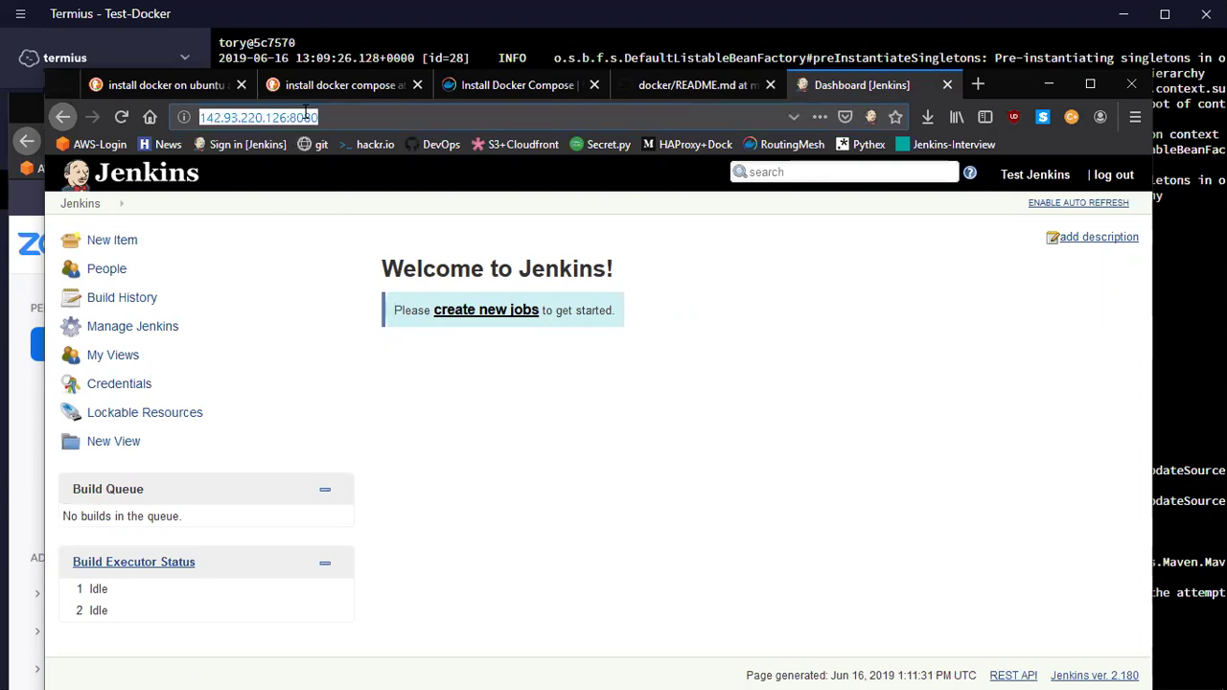
left_click(353, 117)
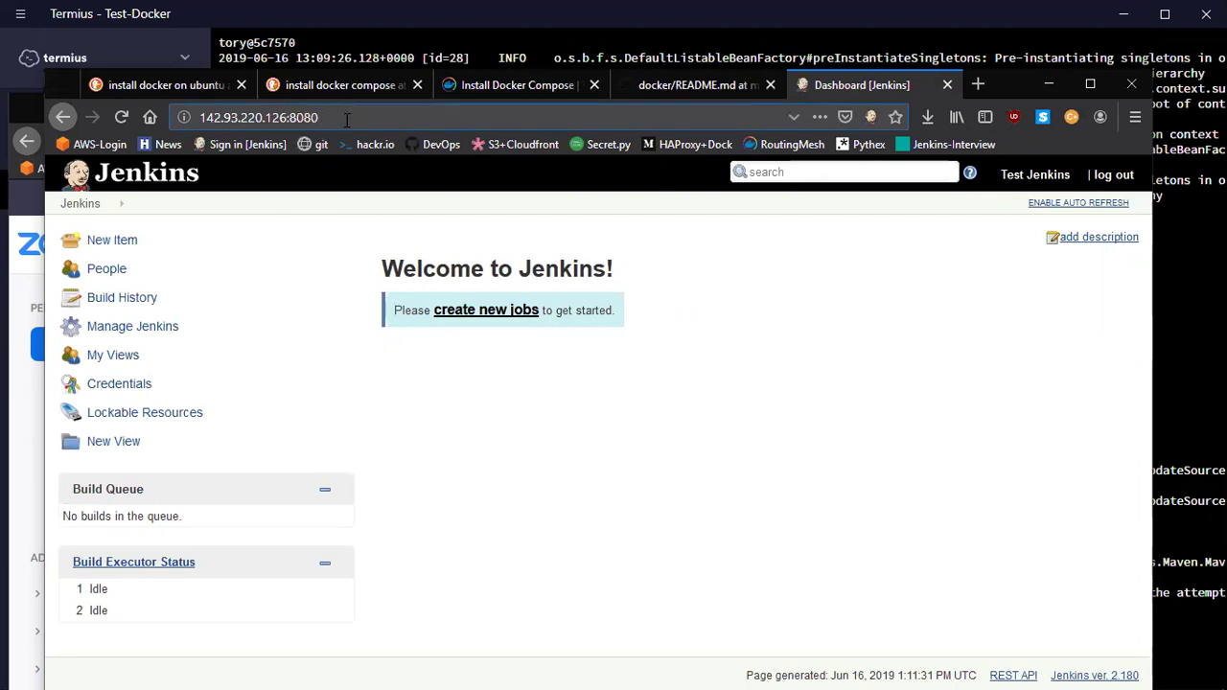
key("alt+Tab")
key("alt+Tab")
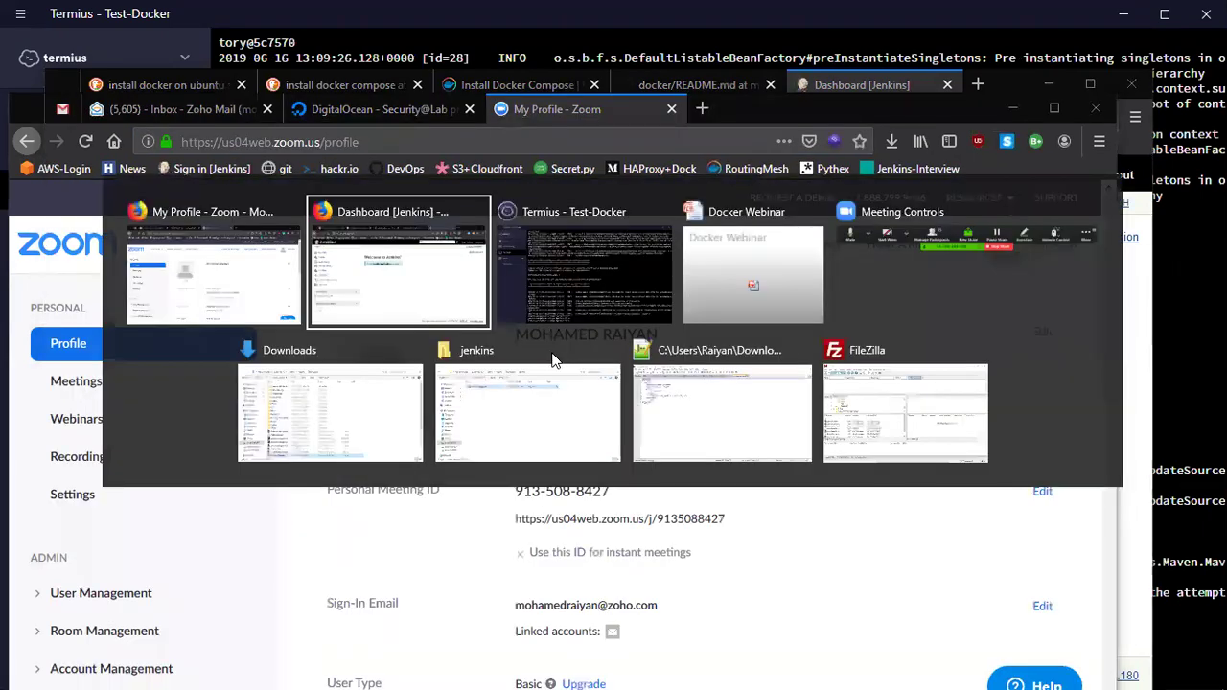
Clear the prompt, run docker ps, mark jenkins_volume's 0.0.0.0:8888 mapping, and minimize Termius
left_click(651, 311)
key("Up")
scroll(677, 469, "up", 1)
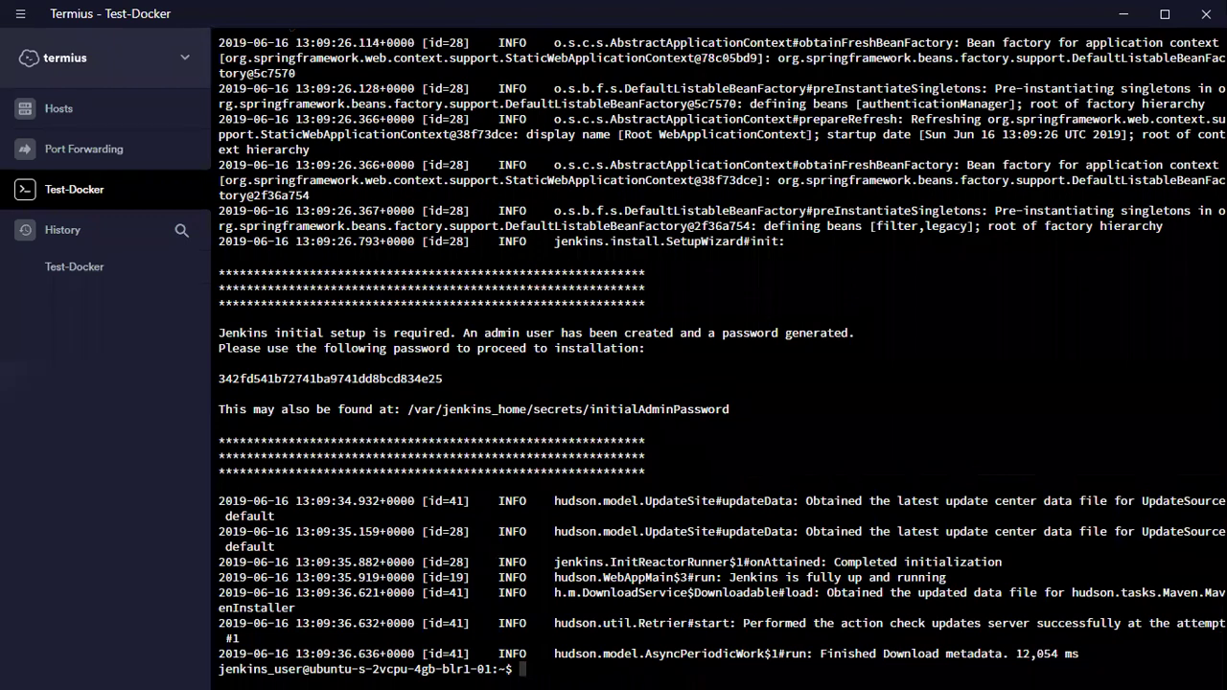
key("Return")
key("Up")
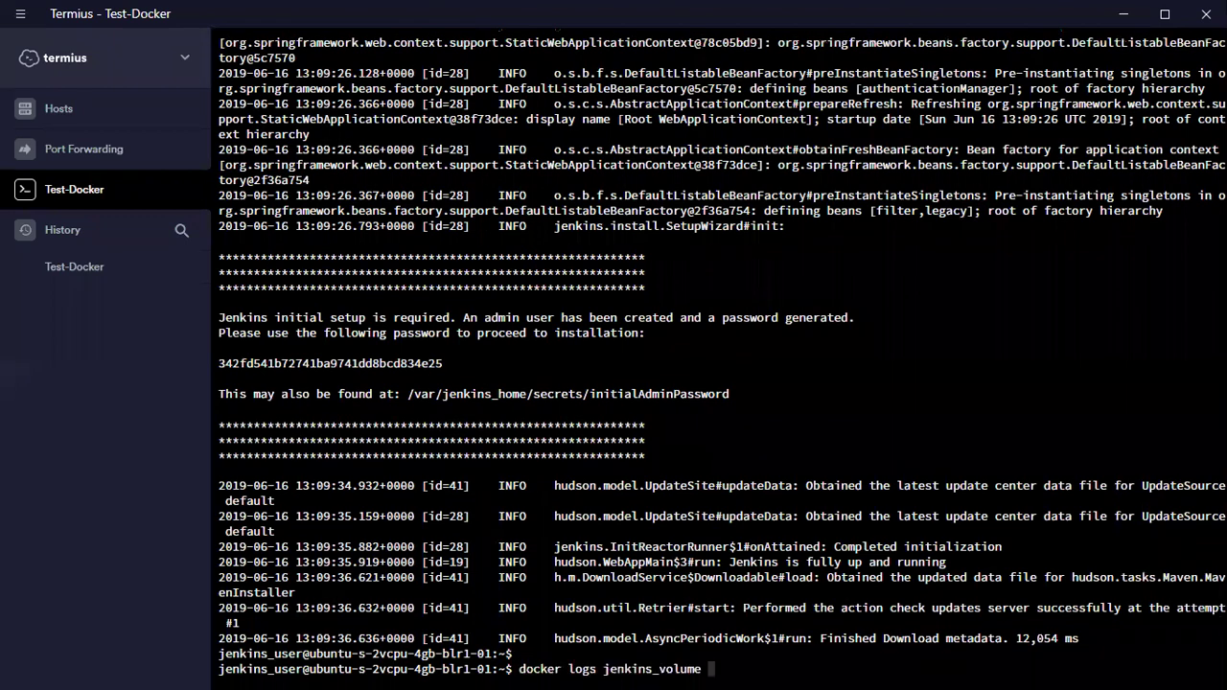
key("Down")
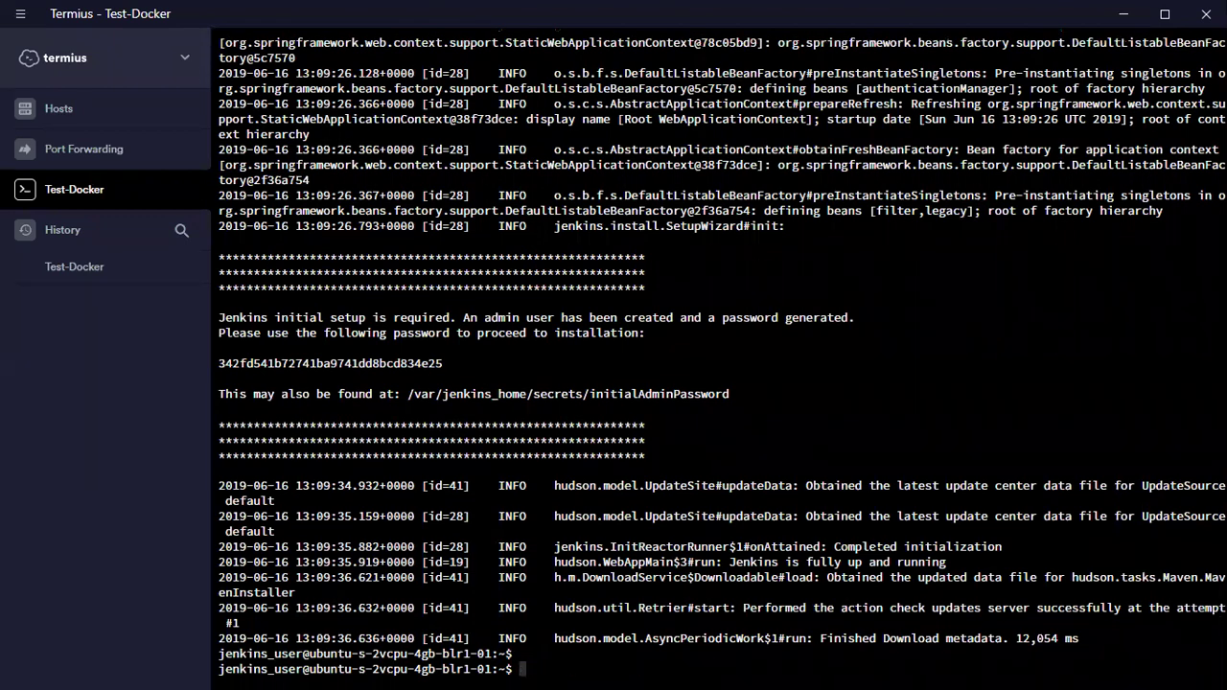
type("docker ps")
key("Return")
key("Return")
key("Return")
left_click_drag(1118, 577, 1030, 578)
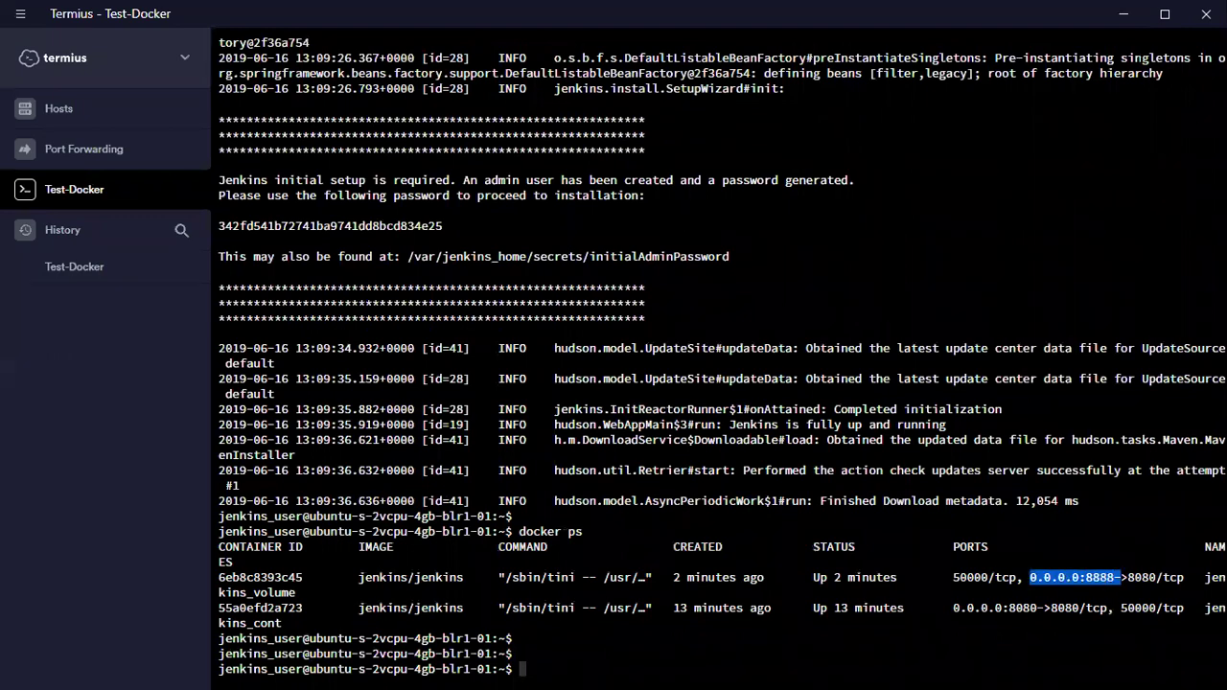
left_click(1122, 13)
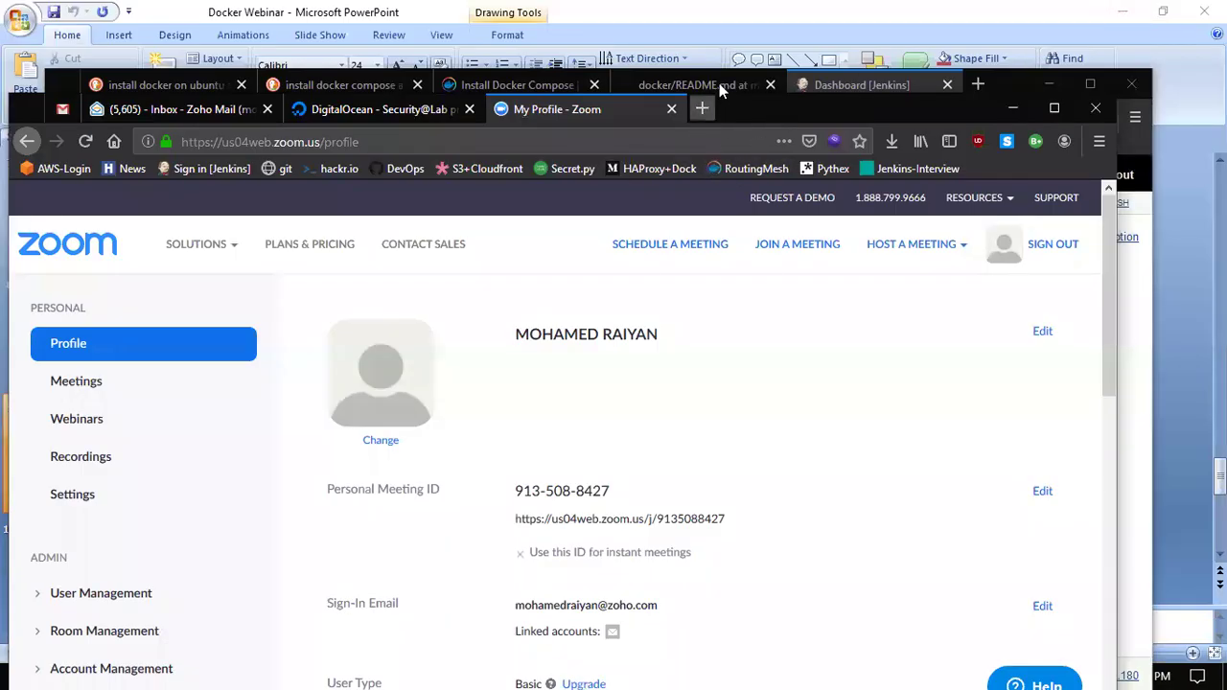
Load the Jenkins server address with port 8888 in a new browser tab
left_click(886, 86)
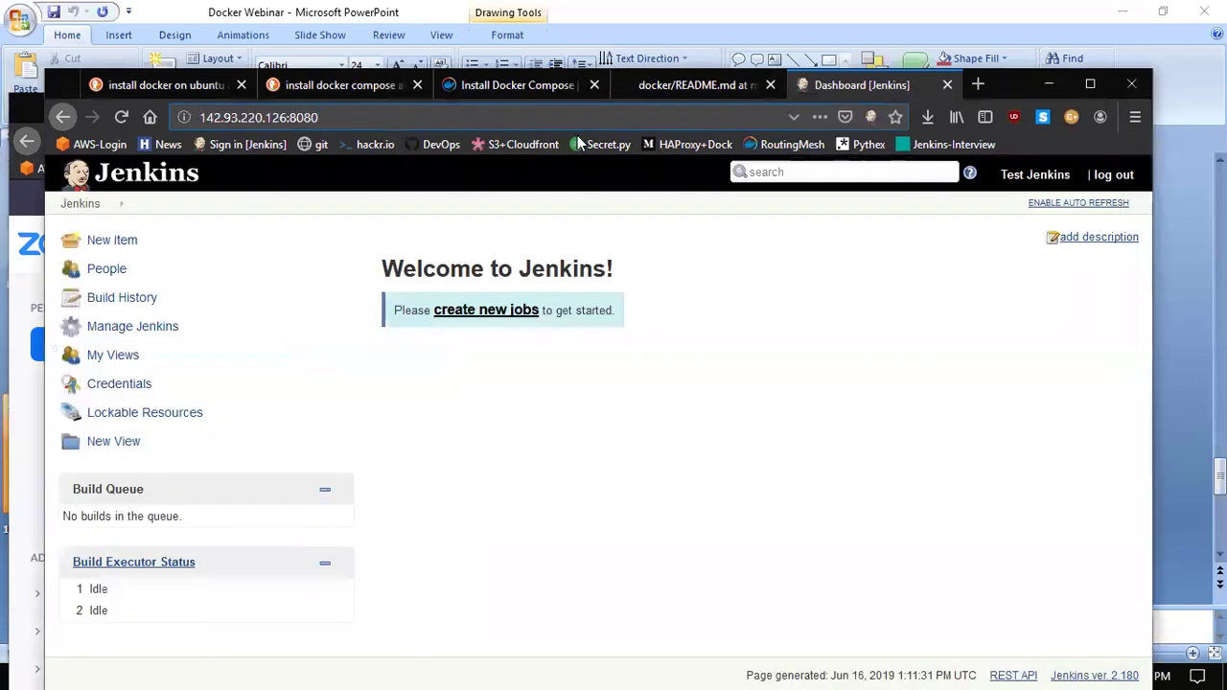
left_click(209, 117)
key("ctrl+c")
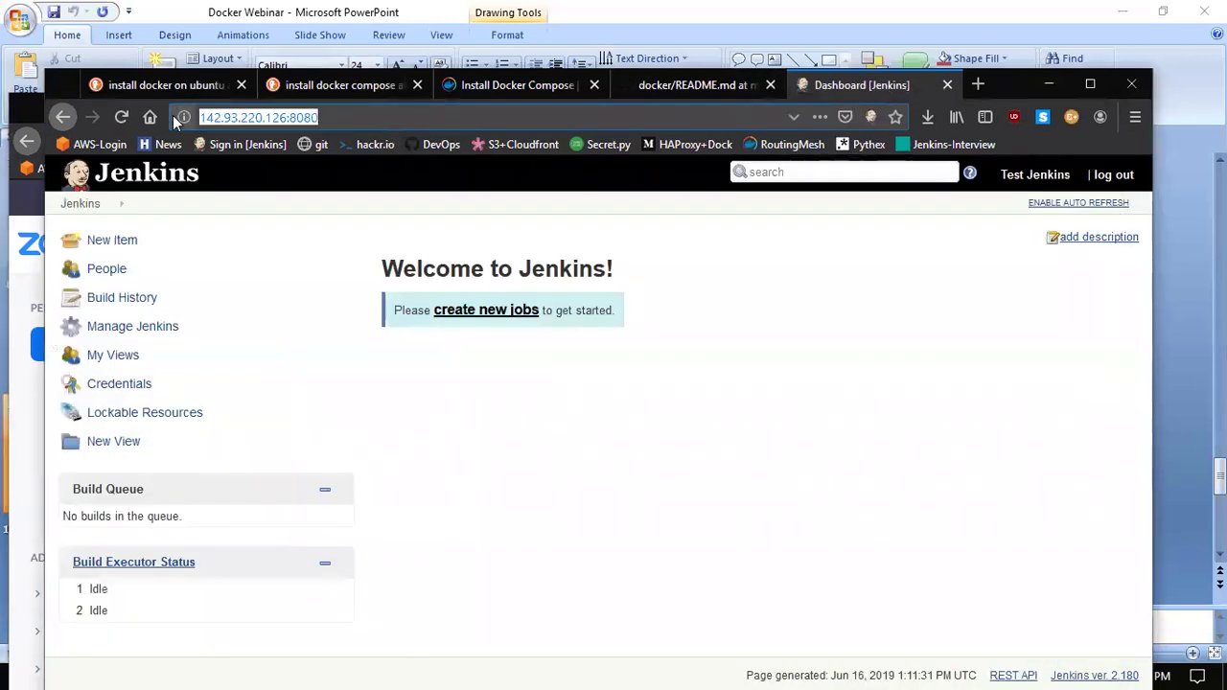
left_click(976, 90)
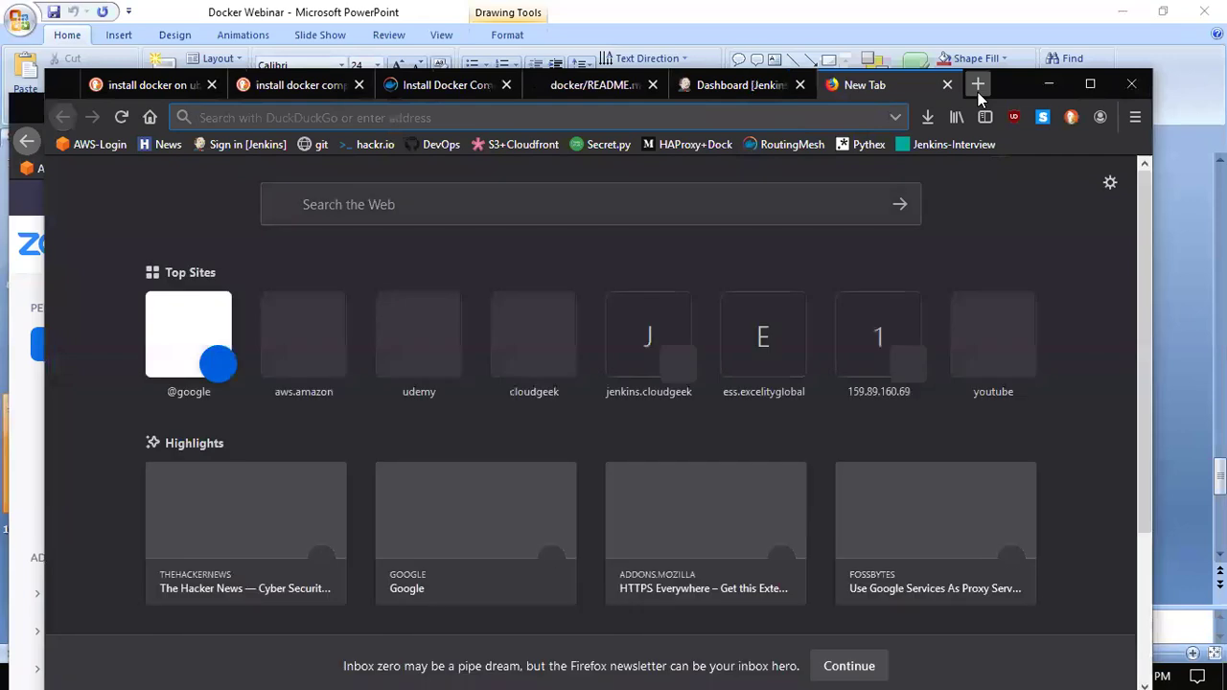
key("ctrl+v")
key("BackSpace")
key("BackSpace")
key("BackSpace")
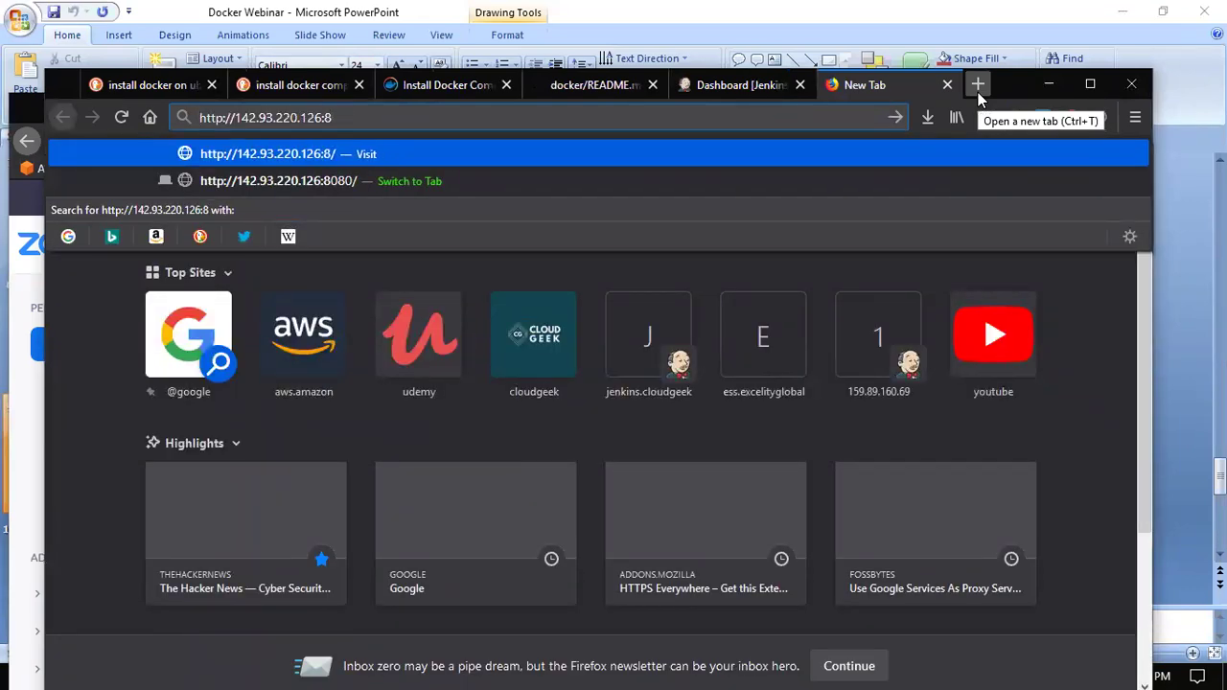
type("888/login?from=%2F")
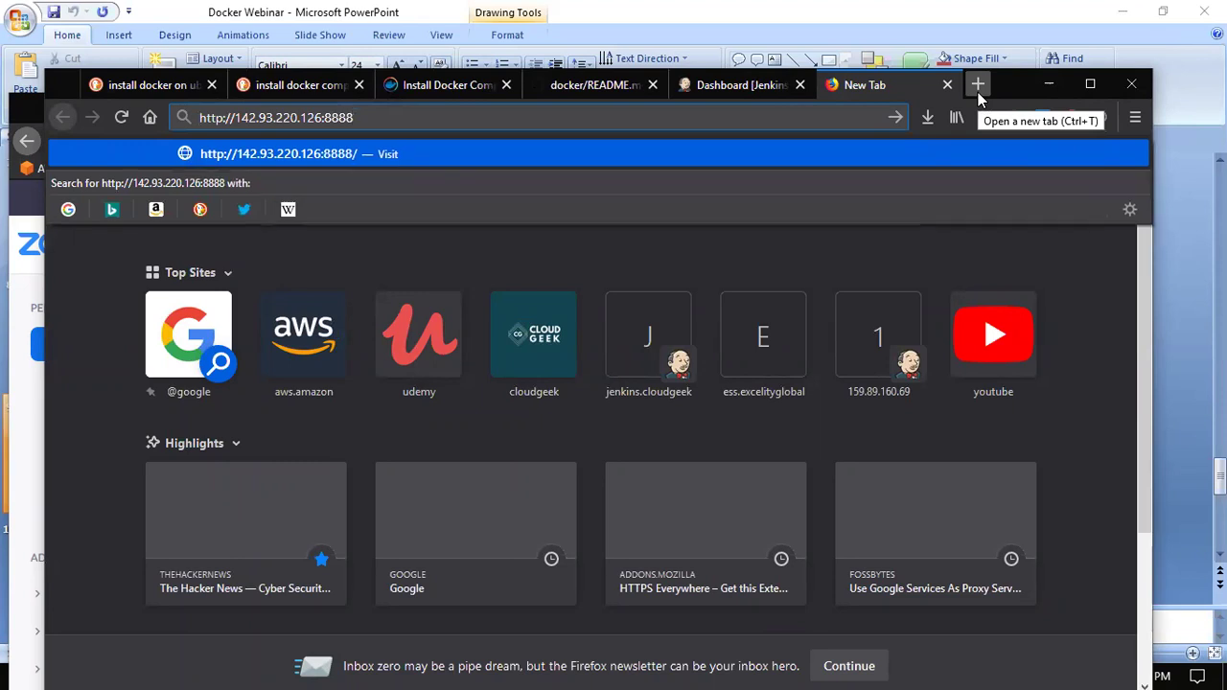
key("Return")
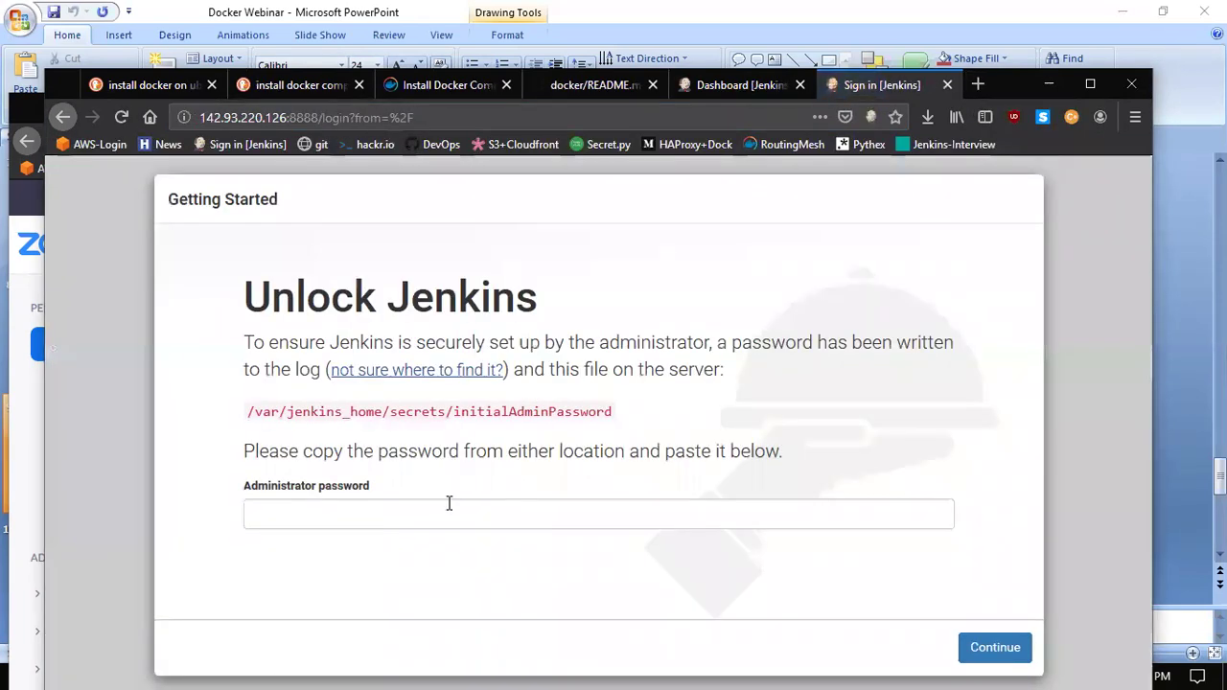
key("alt+Tab")
key("alt+Tab")
key("alt+Tab")
key("alt+Tab")
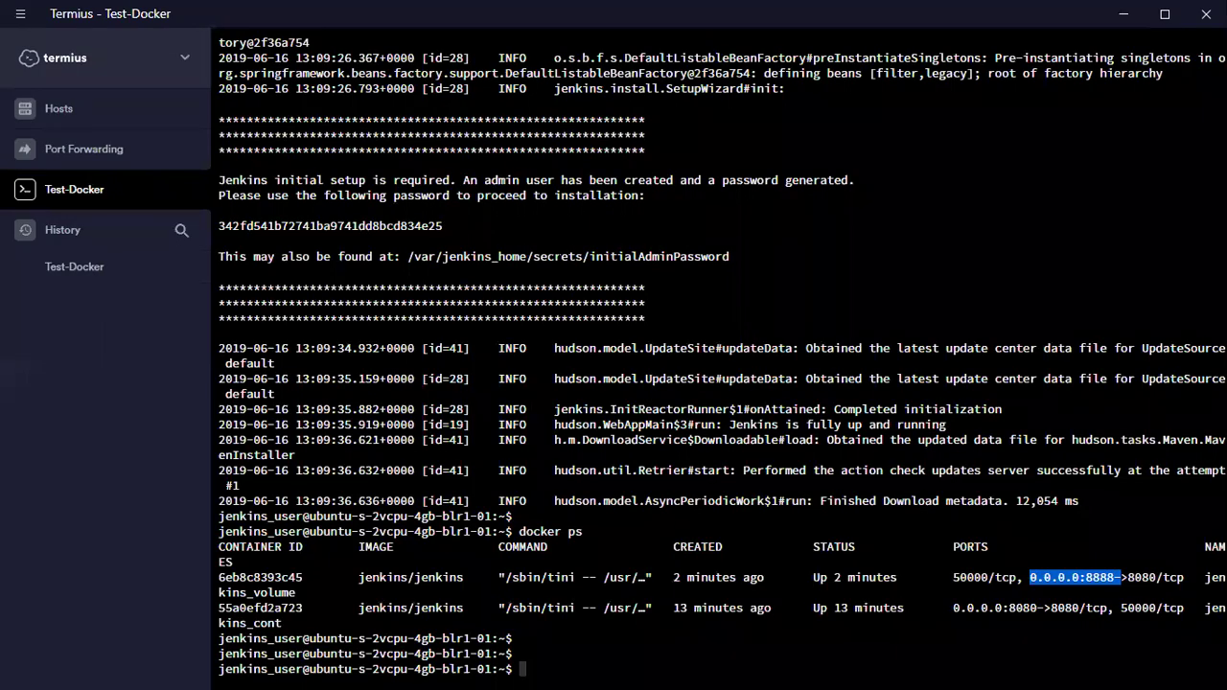
Copy the initial admin password from the jenkins_volume log and paste it into Unlock Jenkins on 8888
double_click(346, 226)
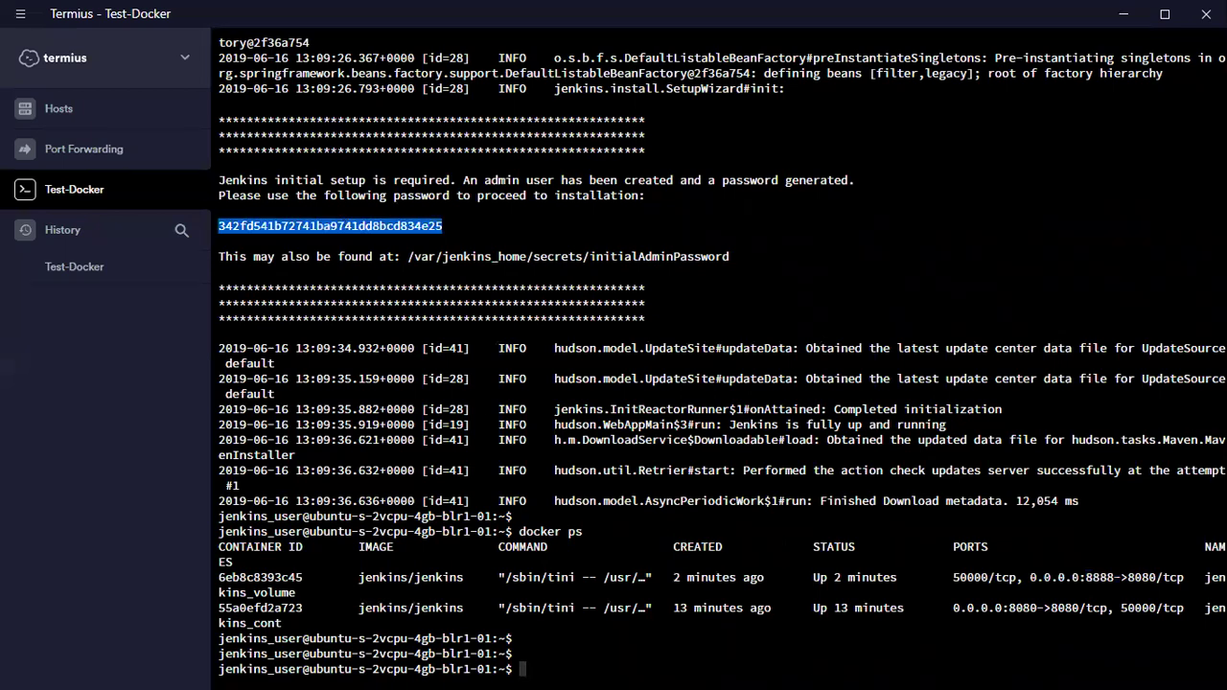
key("alt+Tab")
key("alt+Tab")
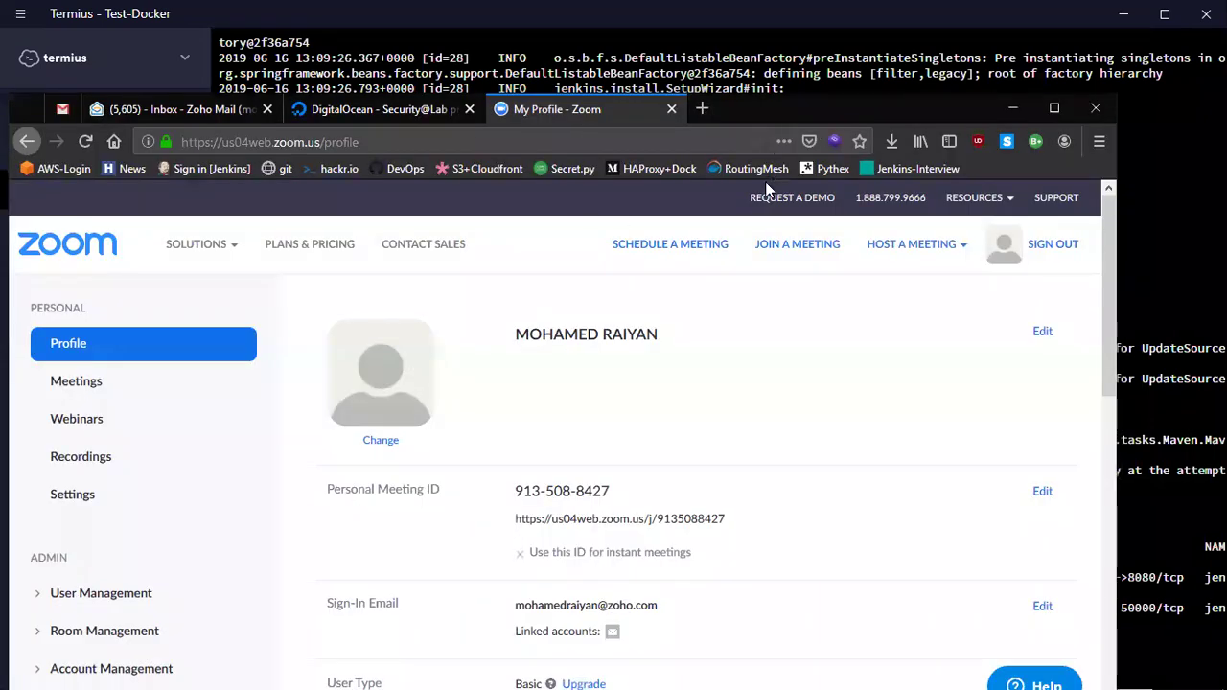
key("alt+Tab")
key("alt+Tab")
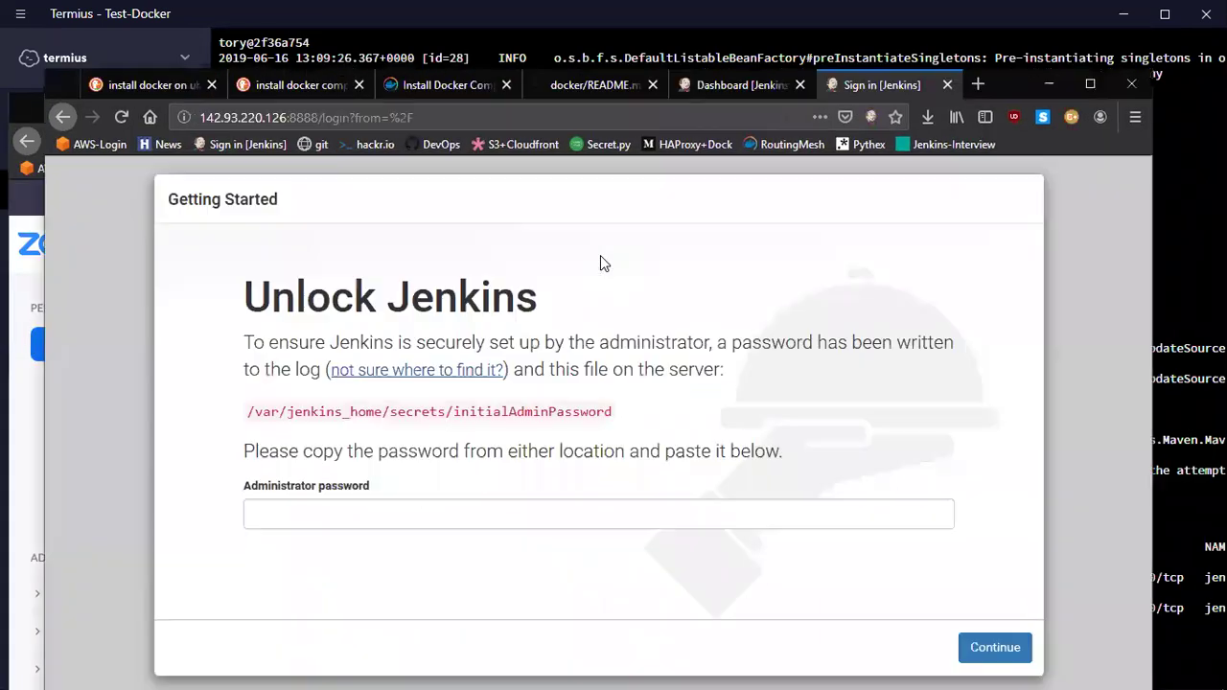
left_click(479, 524)
key("ctrl+v")
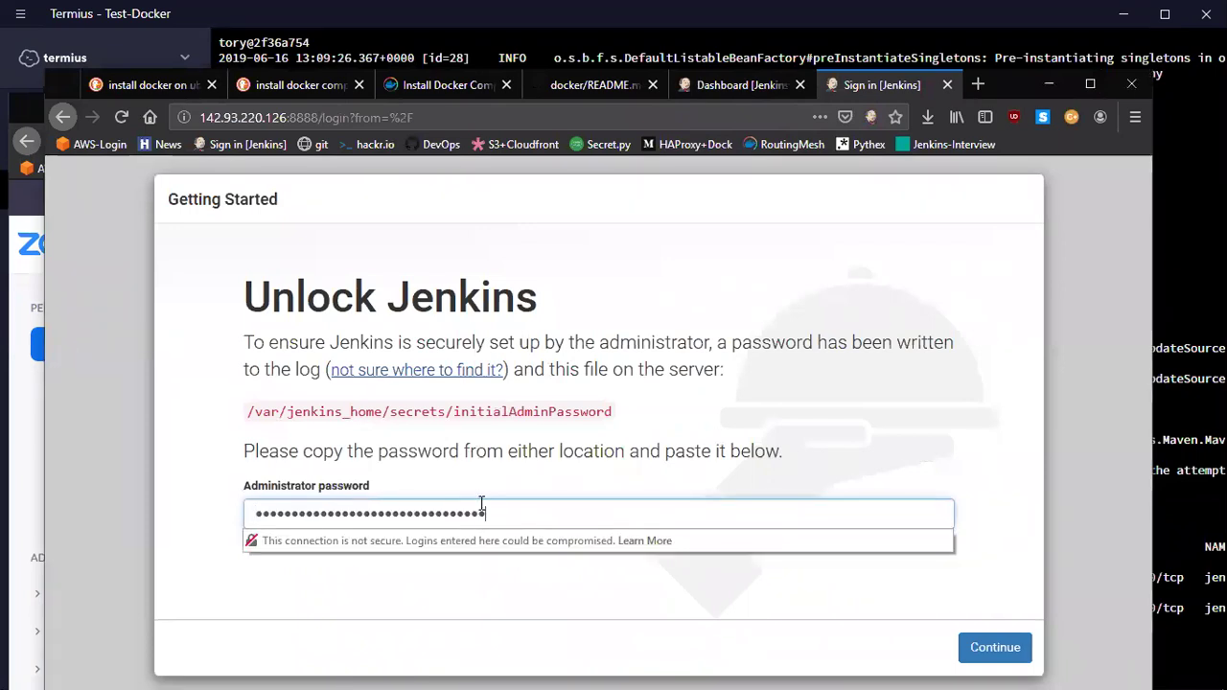
left_click(993, 648)
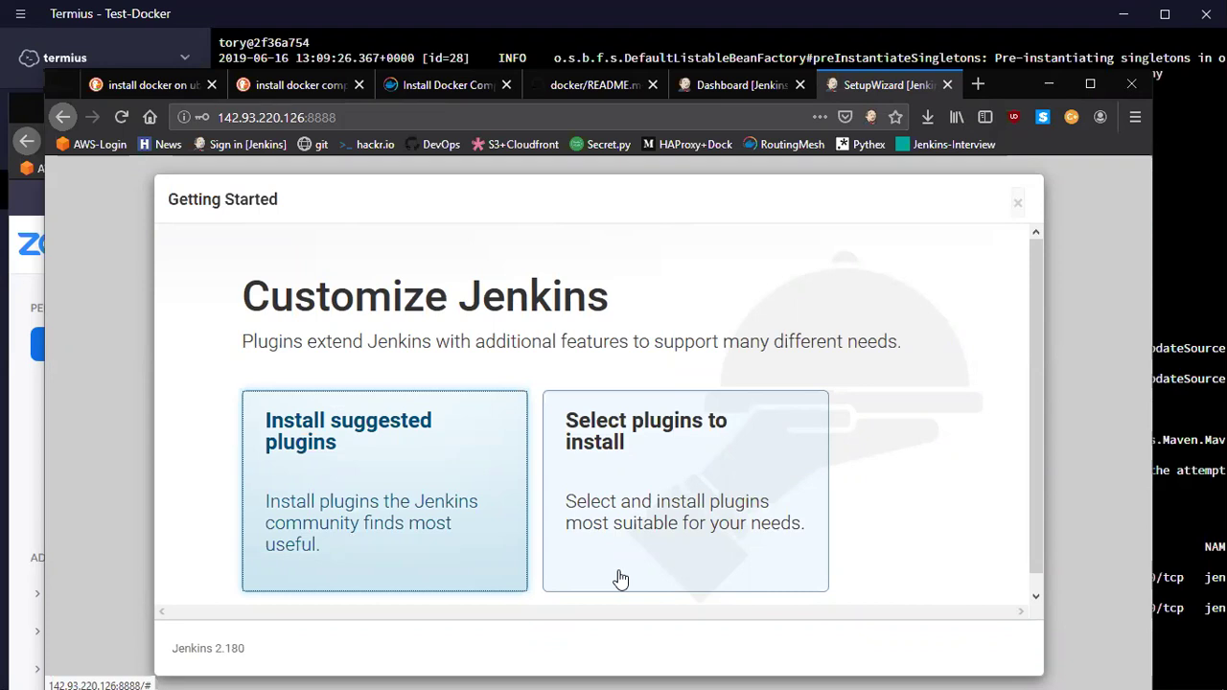
Choose Install suggested plugins on 8888, then inspect the 8080 dashboard tab's address
left_click(460, 544)
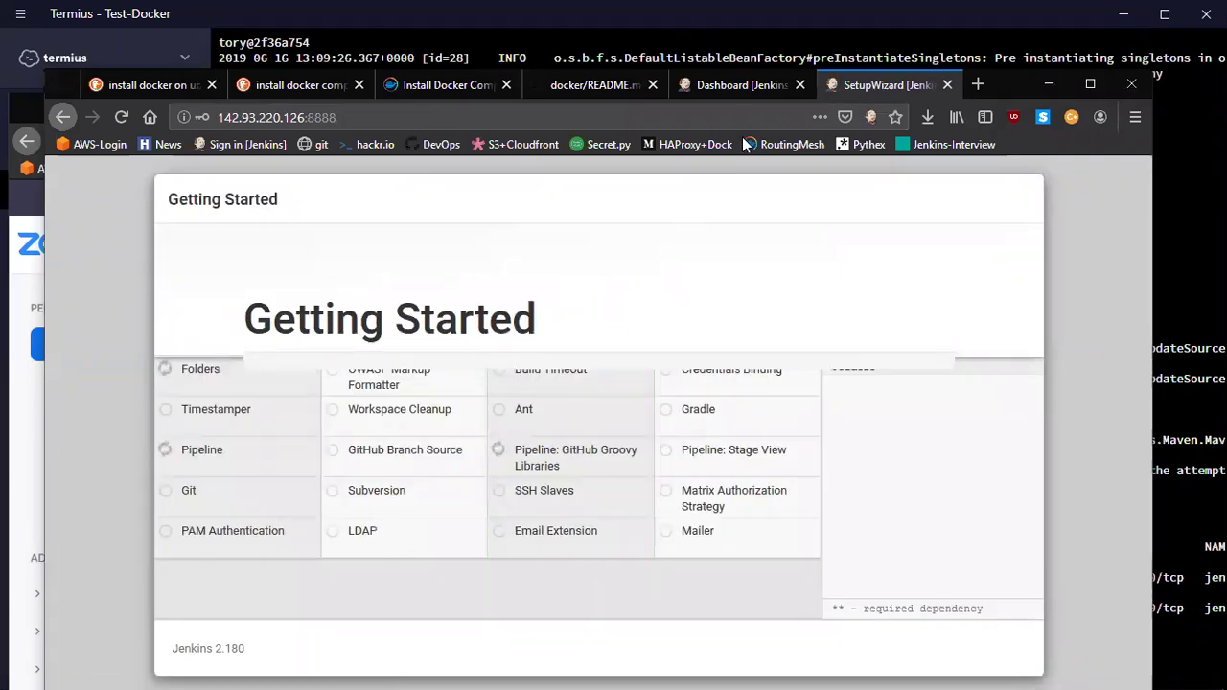
left_click(753, 85)
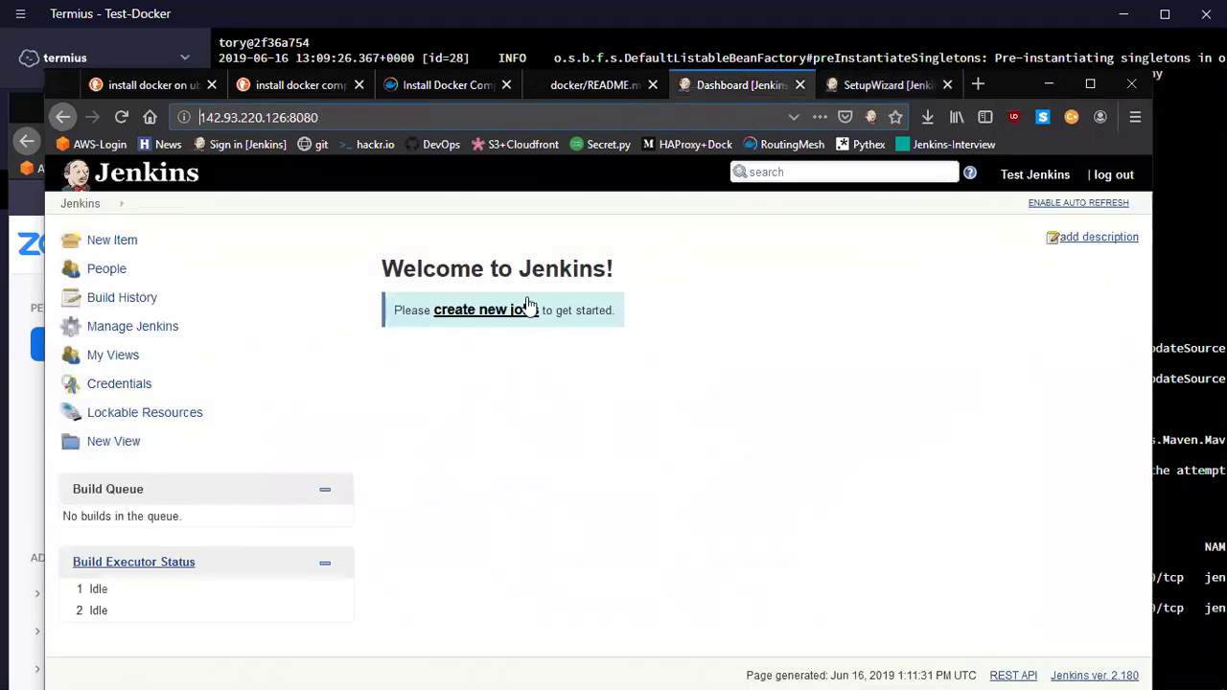
left_click(794, 393)
left_click(307, 117)
double_click(305, 117)
left_click(332, 119)
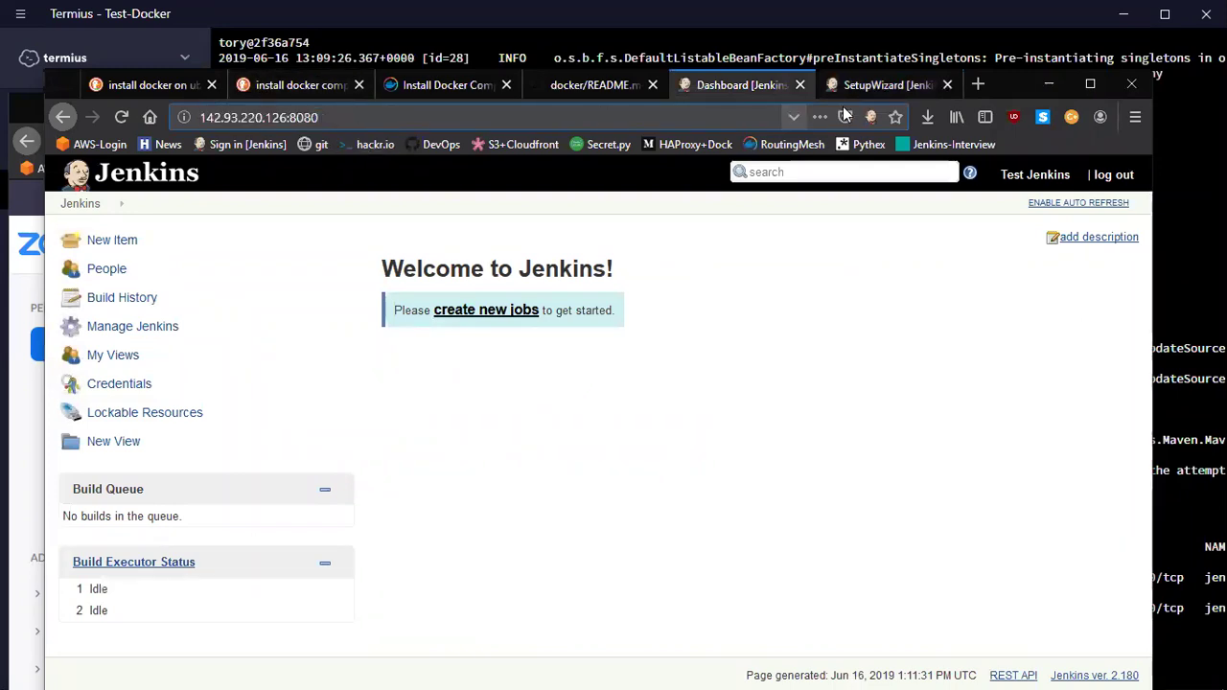
Check the 8888 plugin installation progress, then return to the 8080 Dashboard tab
left_click(882, 84)
left_click(309, 121)
left_click(331, 118)
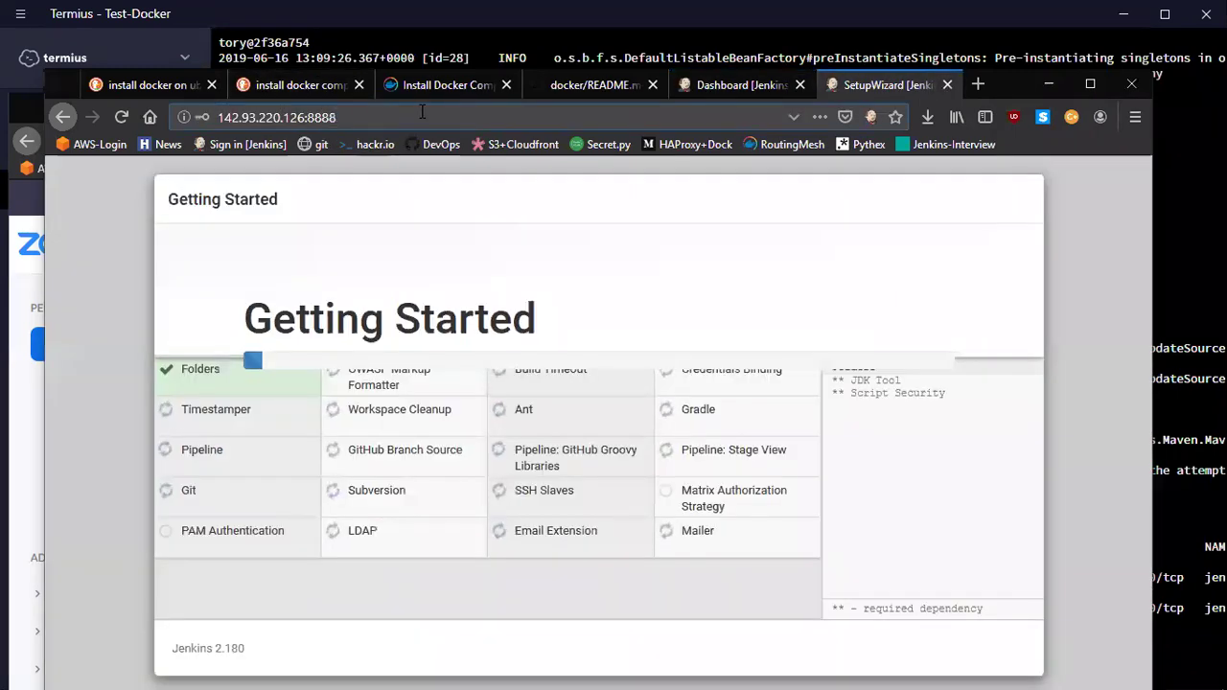
left_click(735, 86)
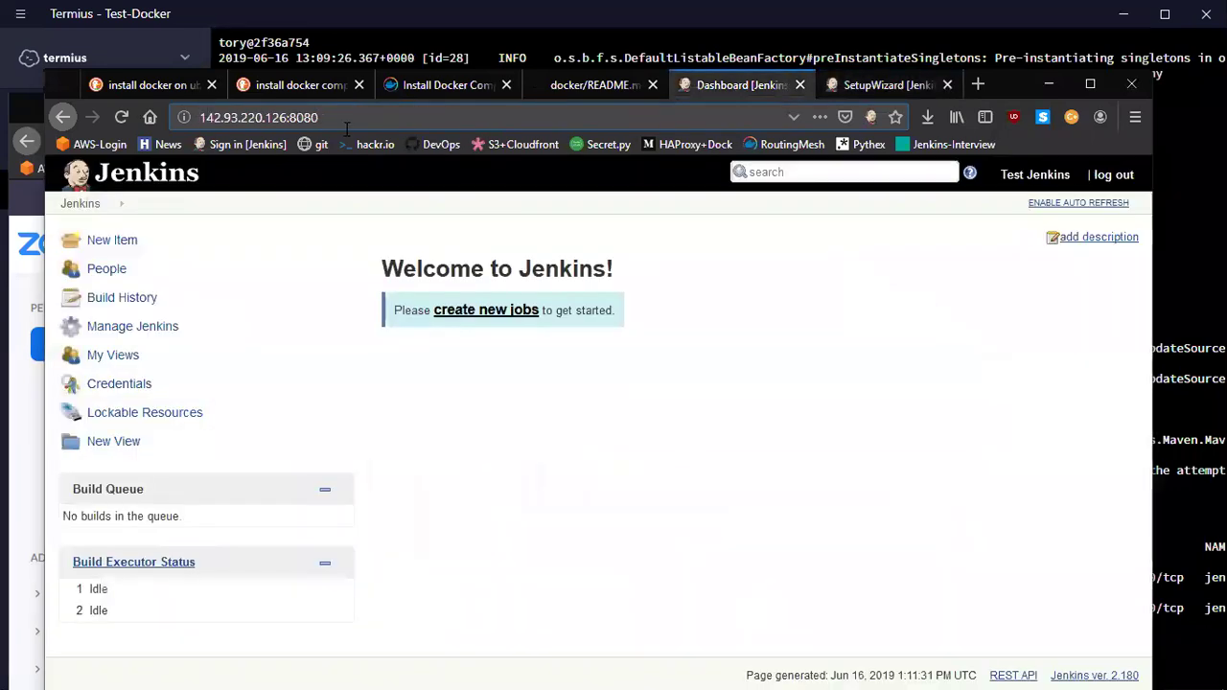